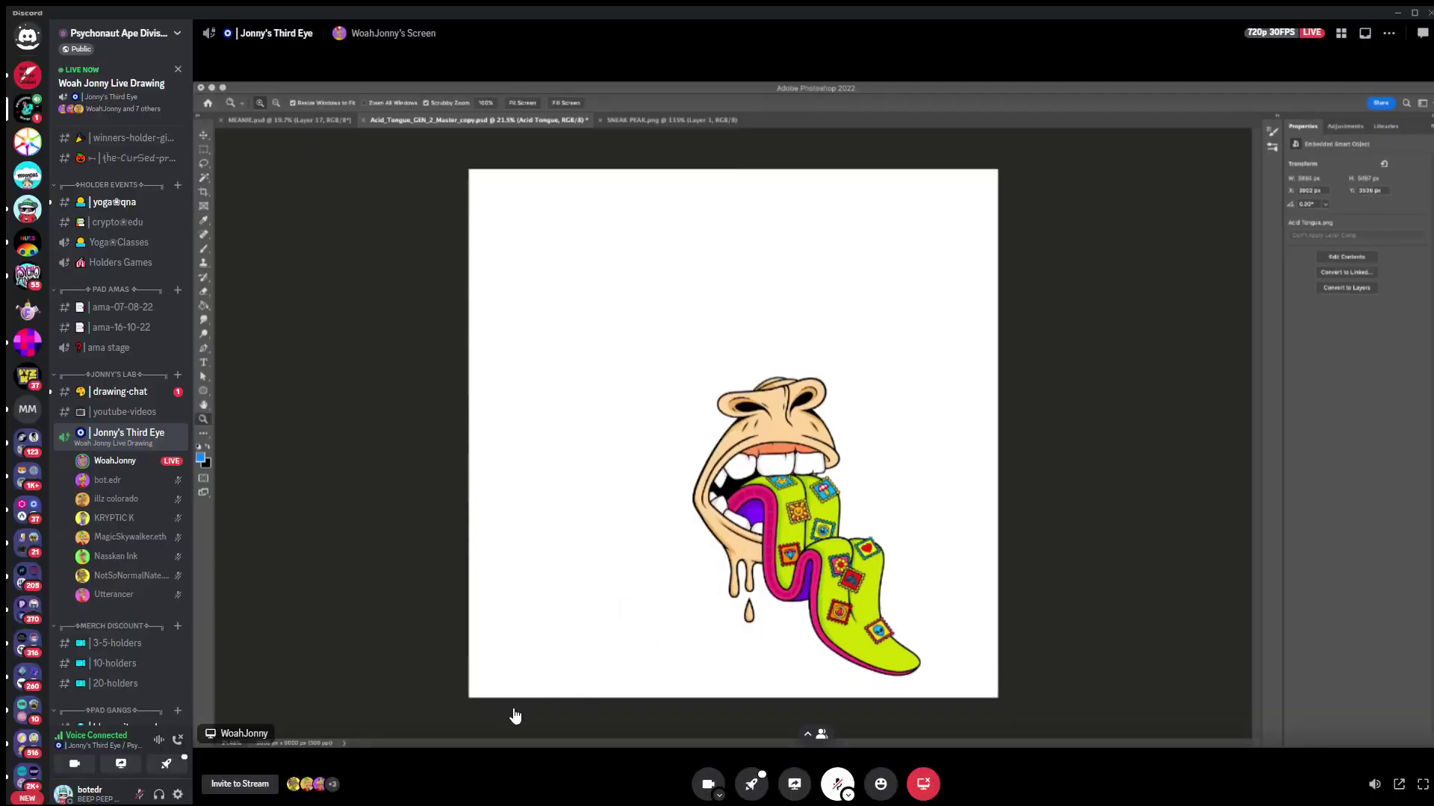
- Disable all notification sounds in the user settings and return to the live stream
left_click(180, 795)
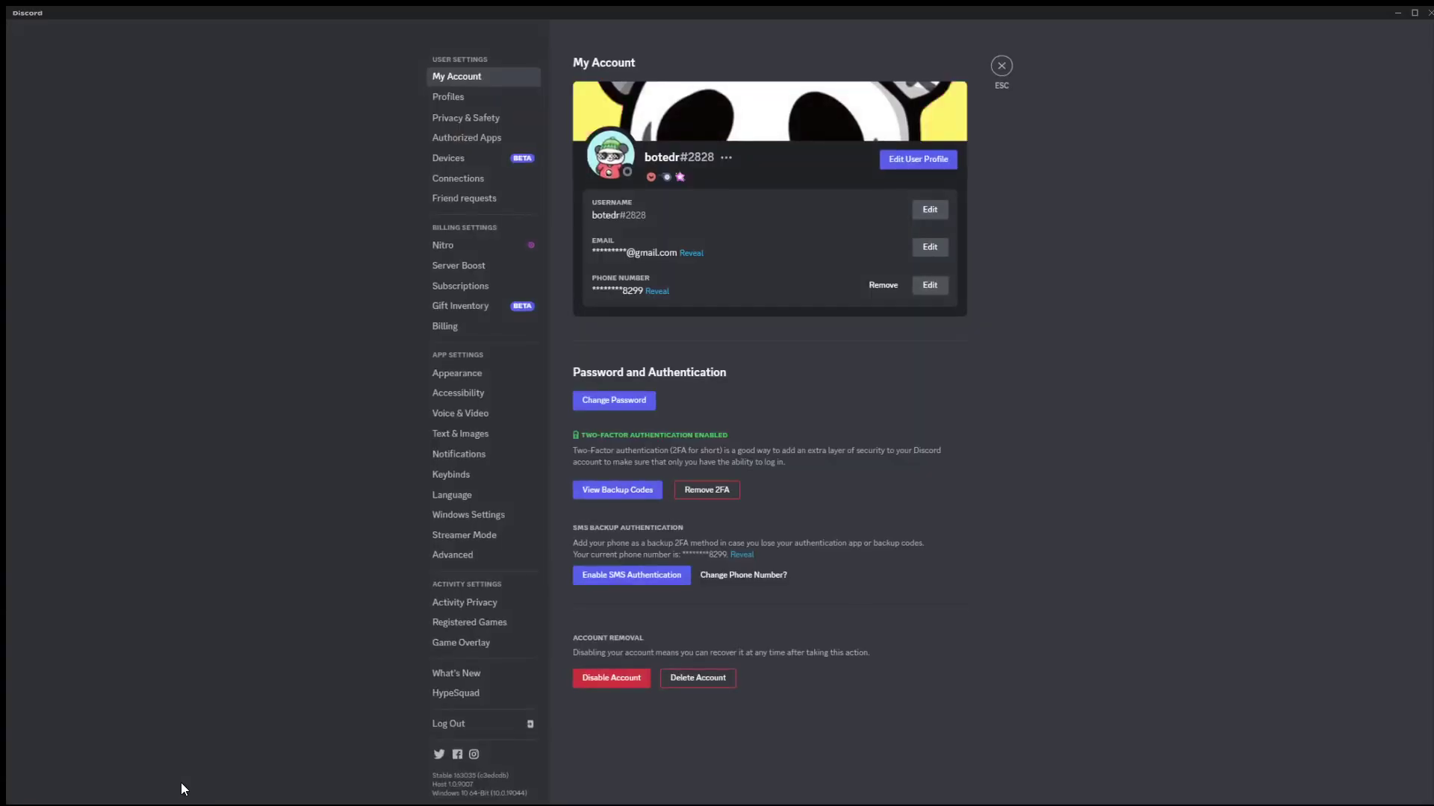
left_click(479, 422)
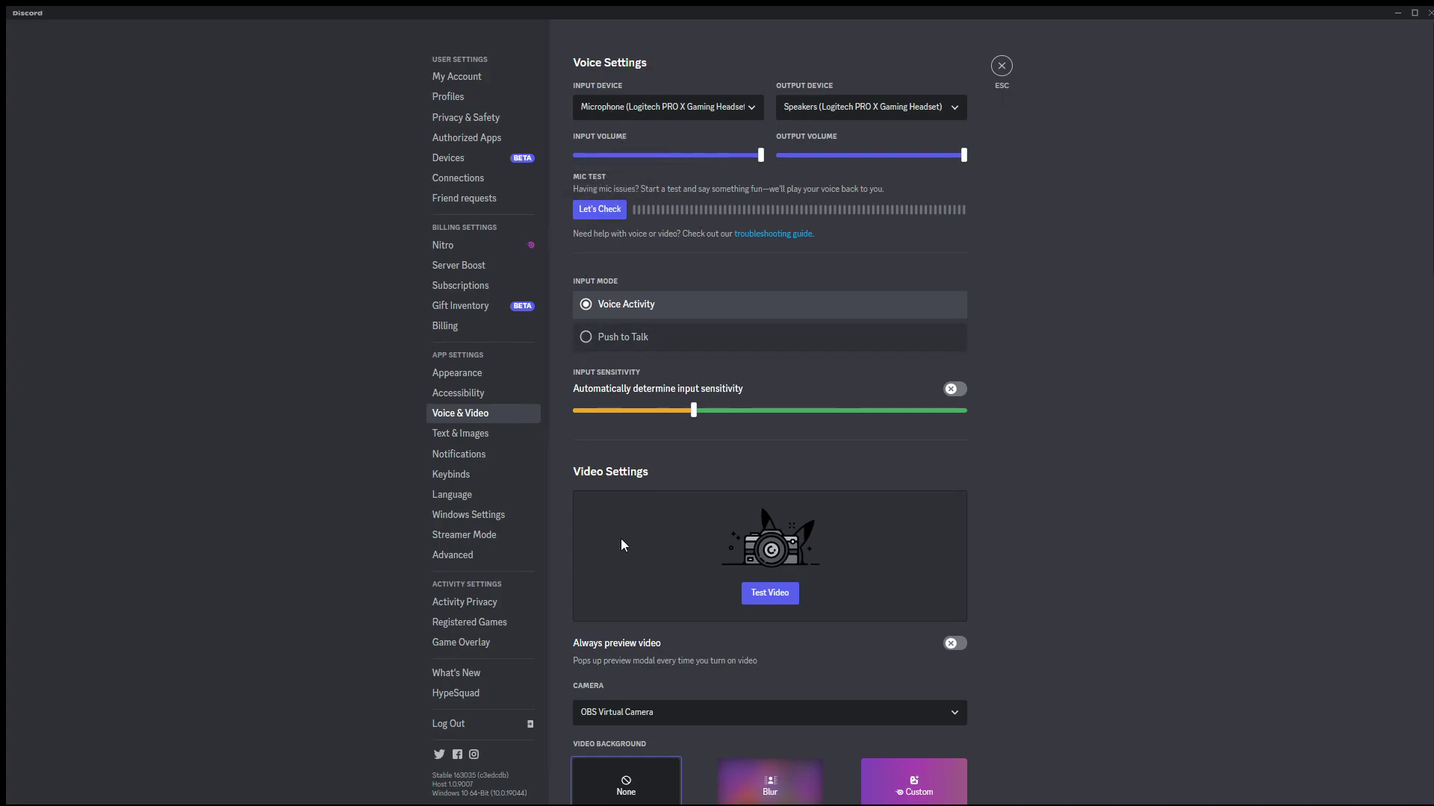
left_click(476, 457)
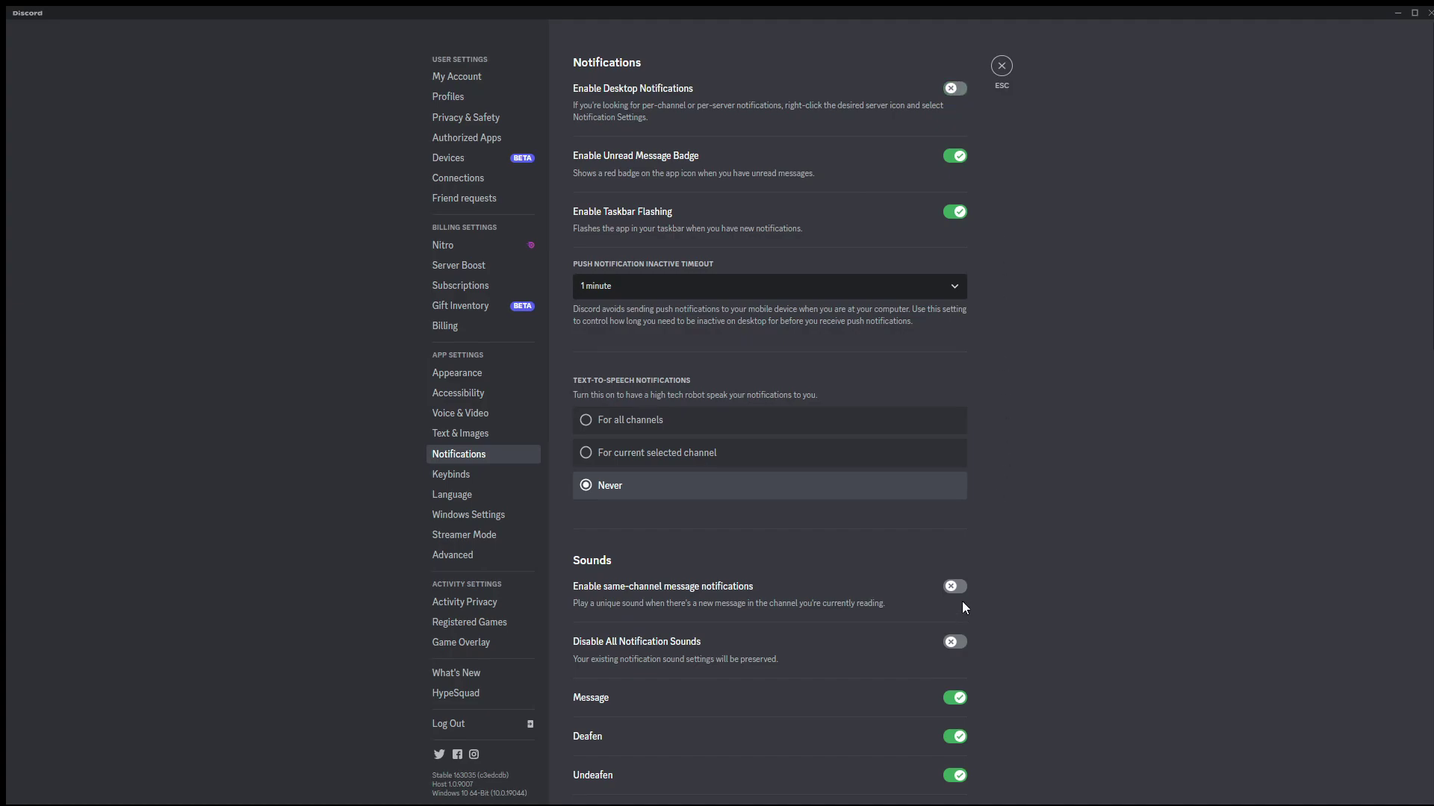
left_click(957, 643)
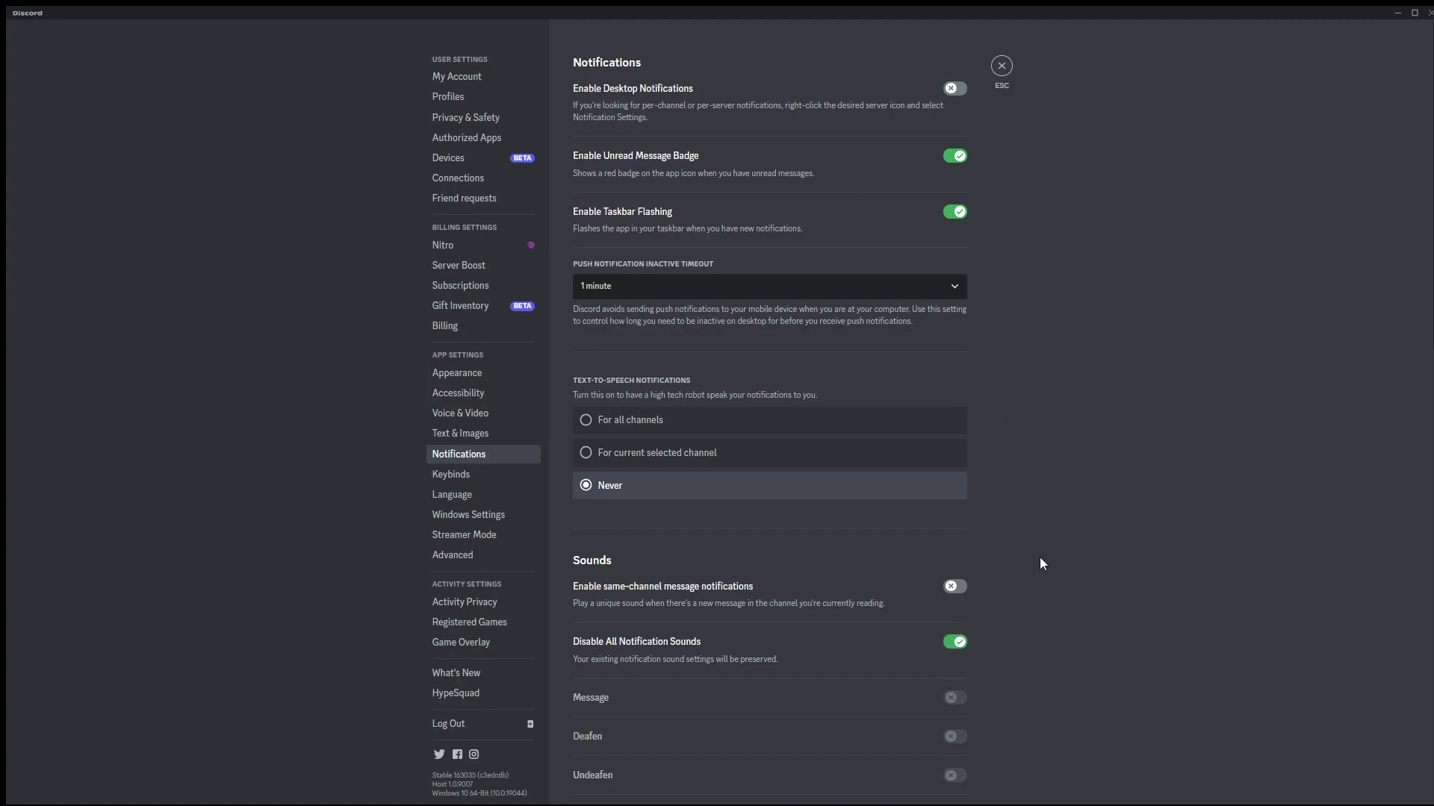
key("Escape")
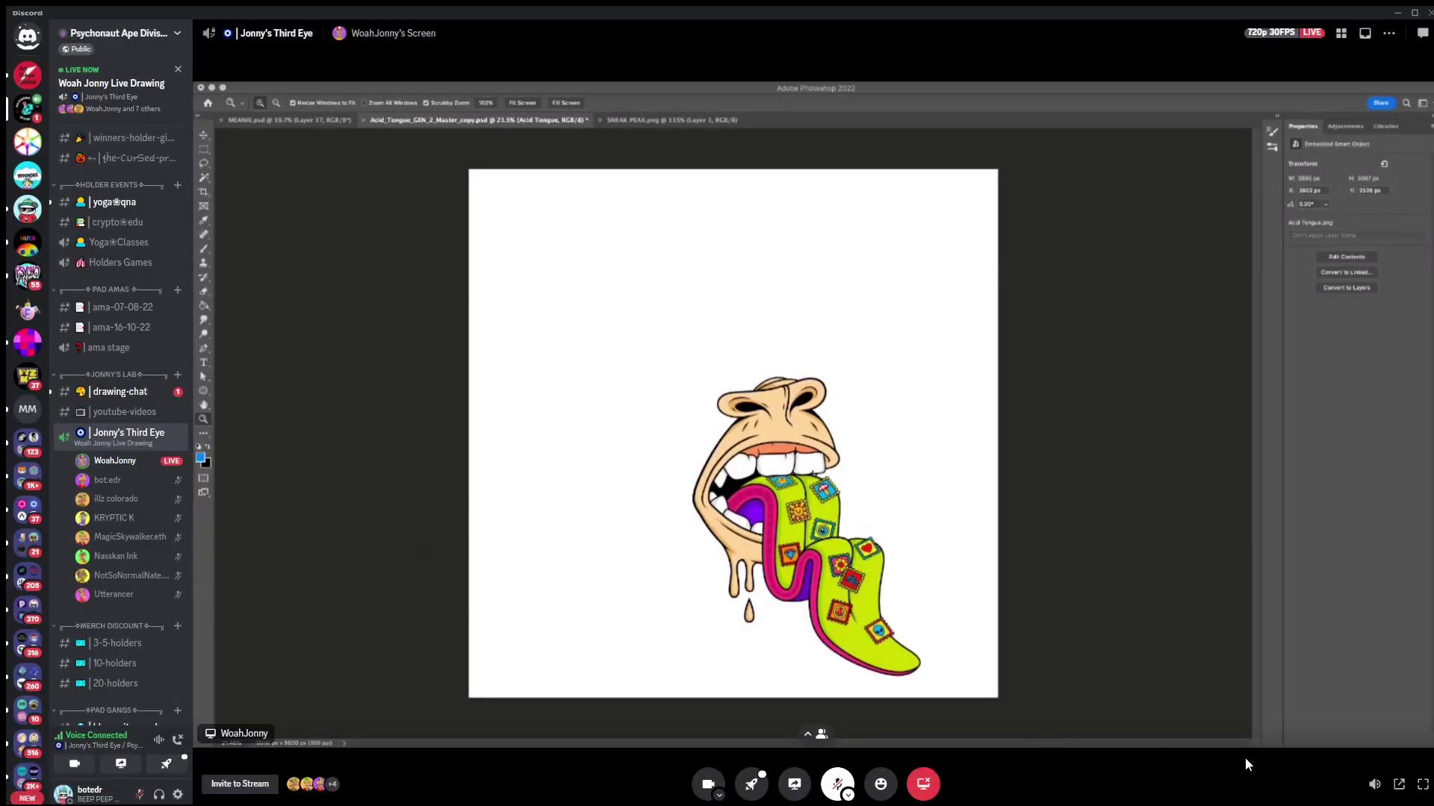
- Show the shared screen in full screen and toggle the display of the call members beneath it
left_click(1422, 784)
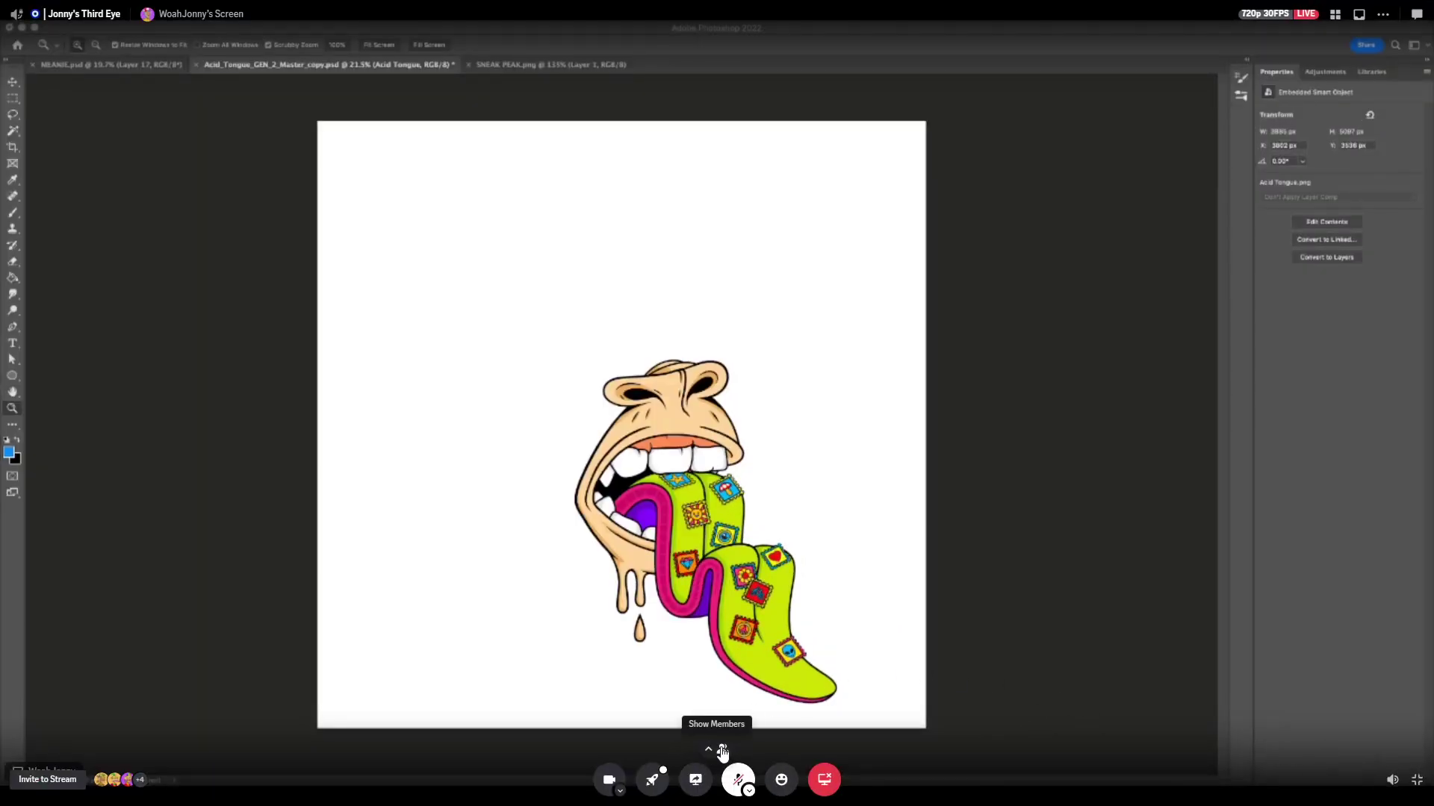
left_click(722, 751)
left_click(720, 747)
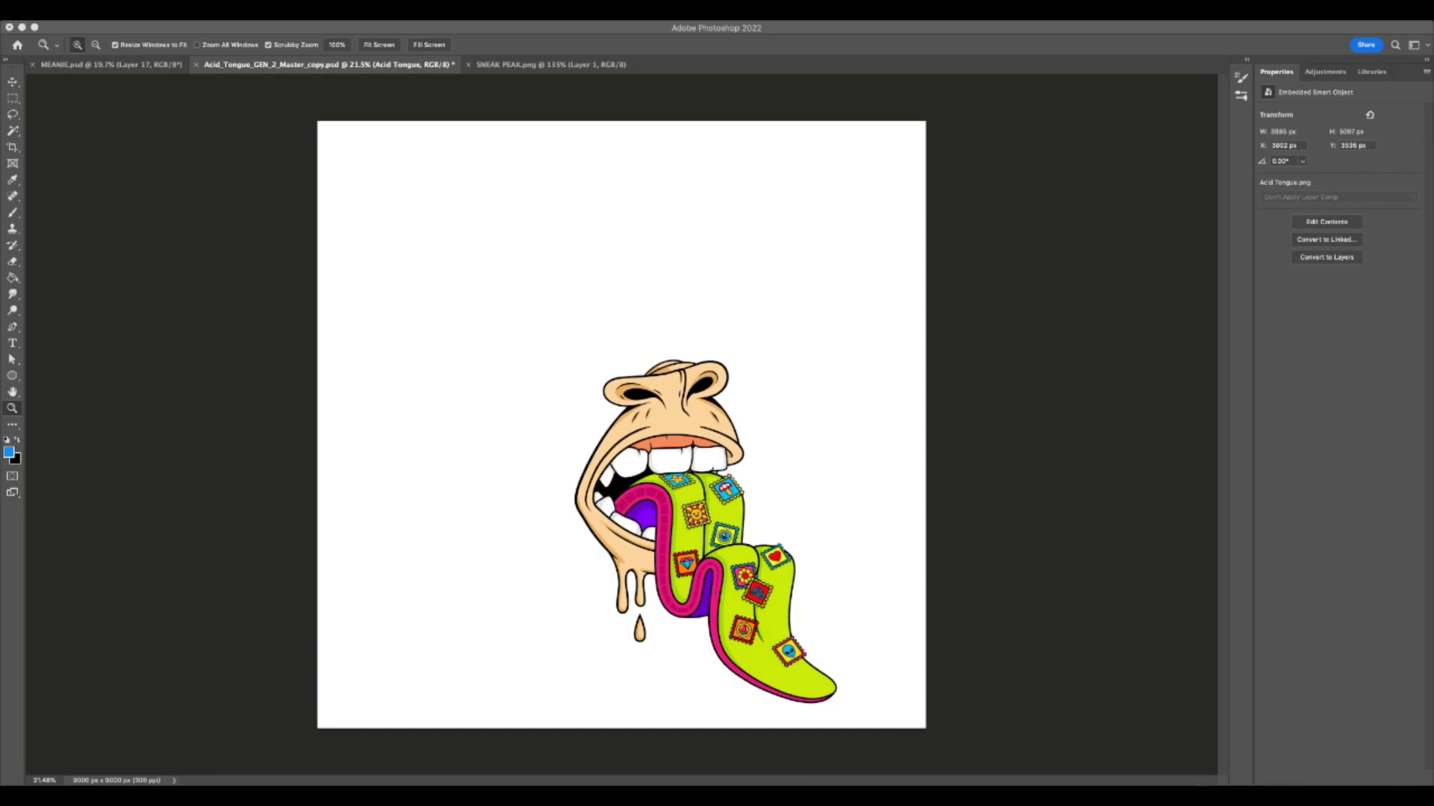
- Examine the SNEAK PEAK.png artwork up close, especially the patterned sections around the red octagon, and return to an overview
key("F7")
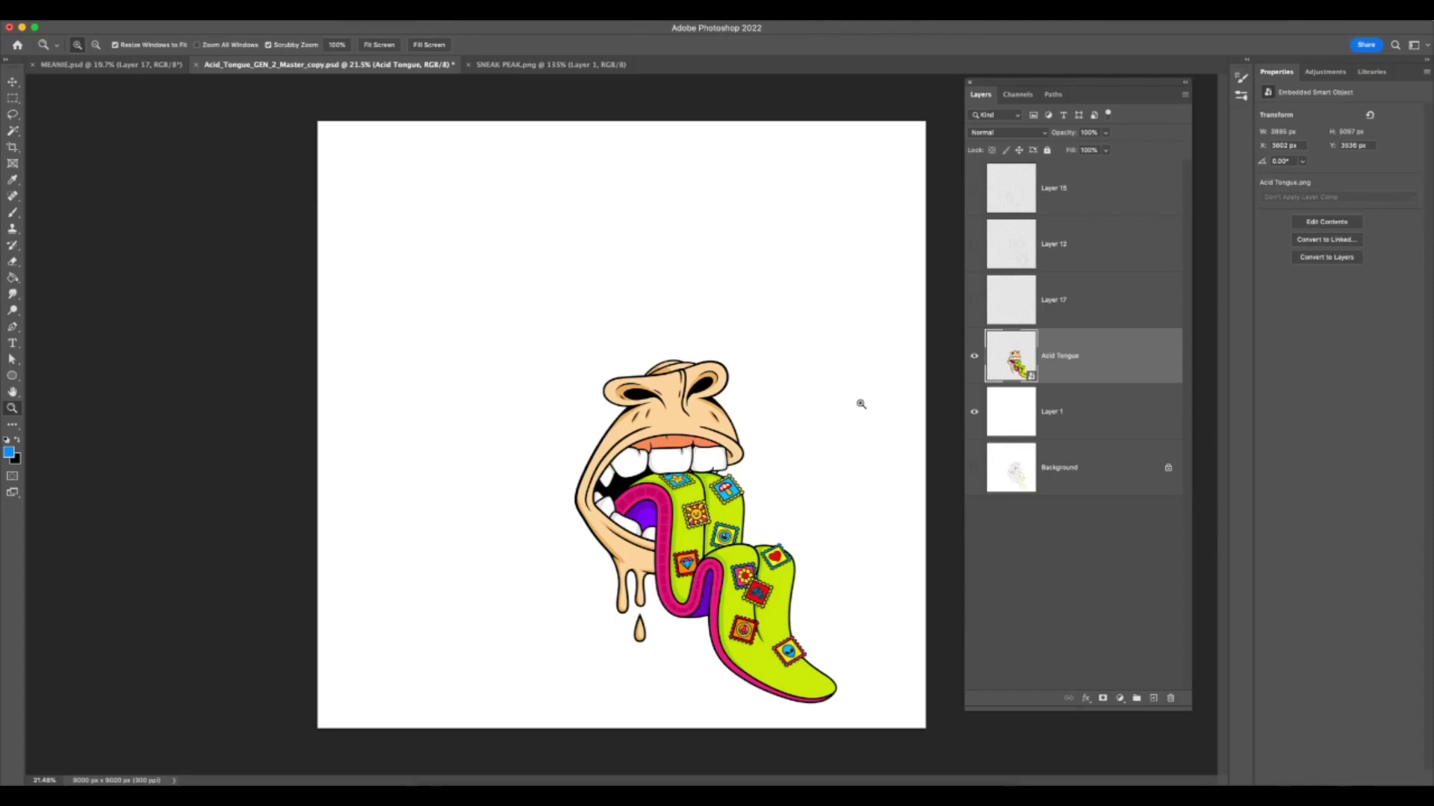
left_click(586, 67)
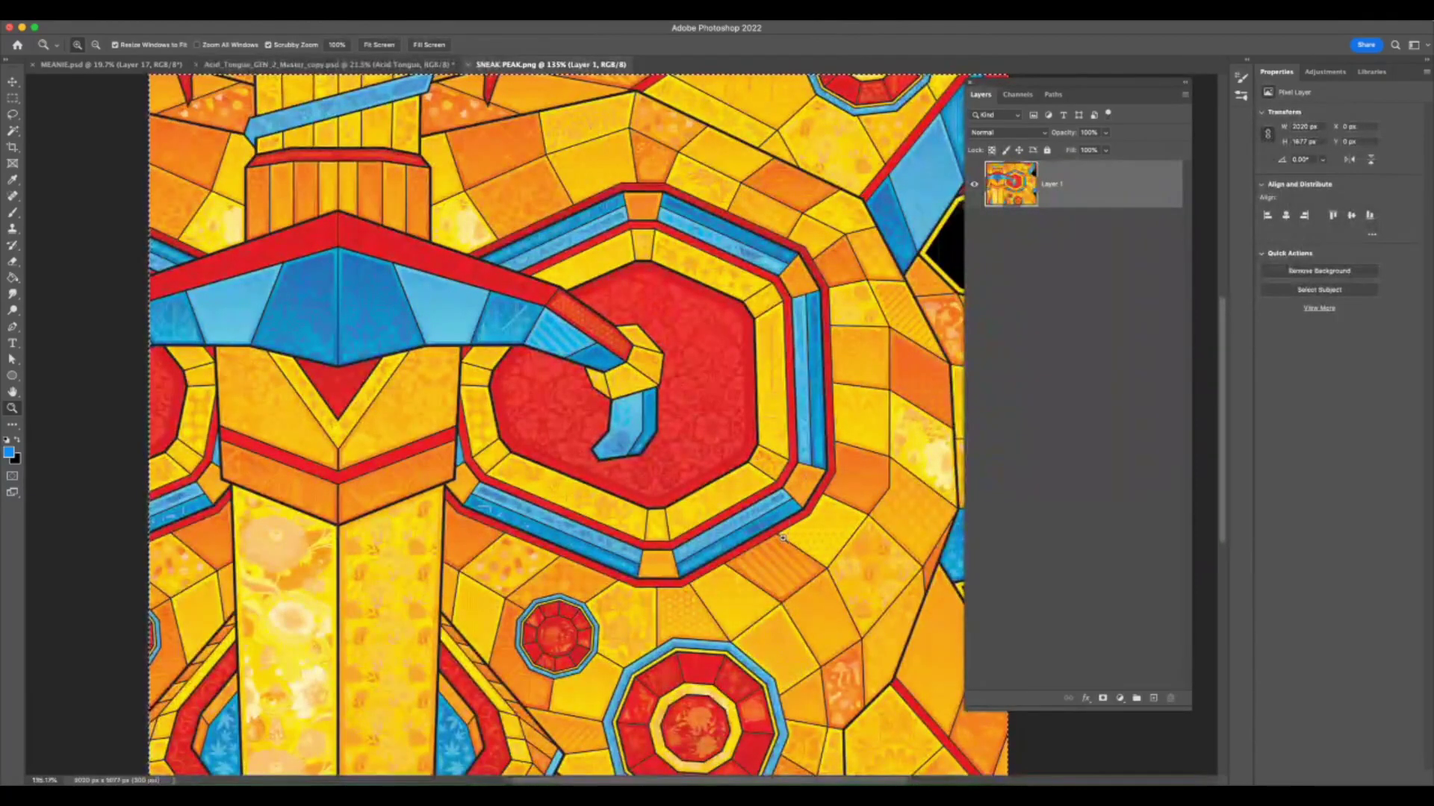
scroll(784, 539, "down", 3)
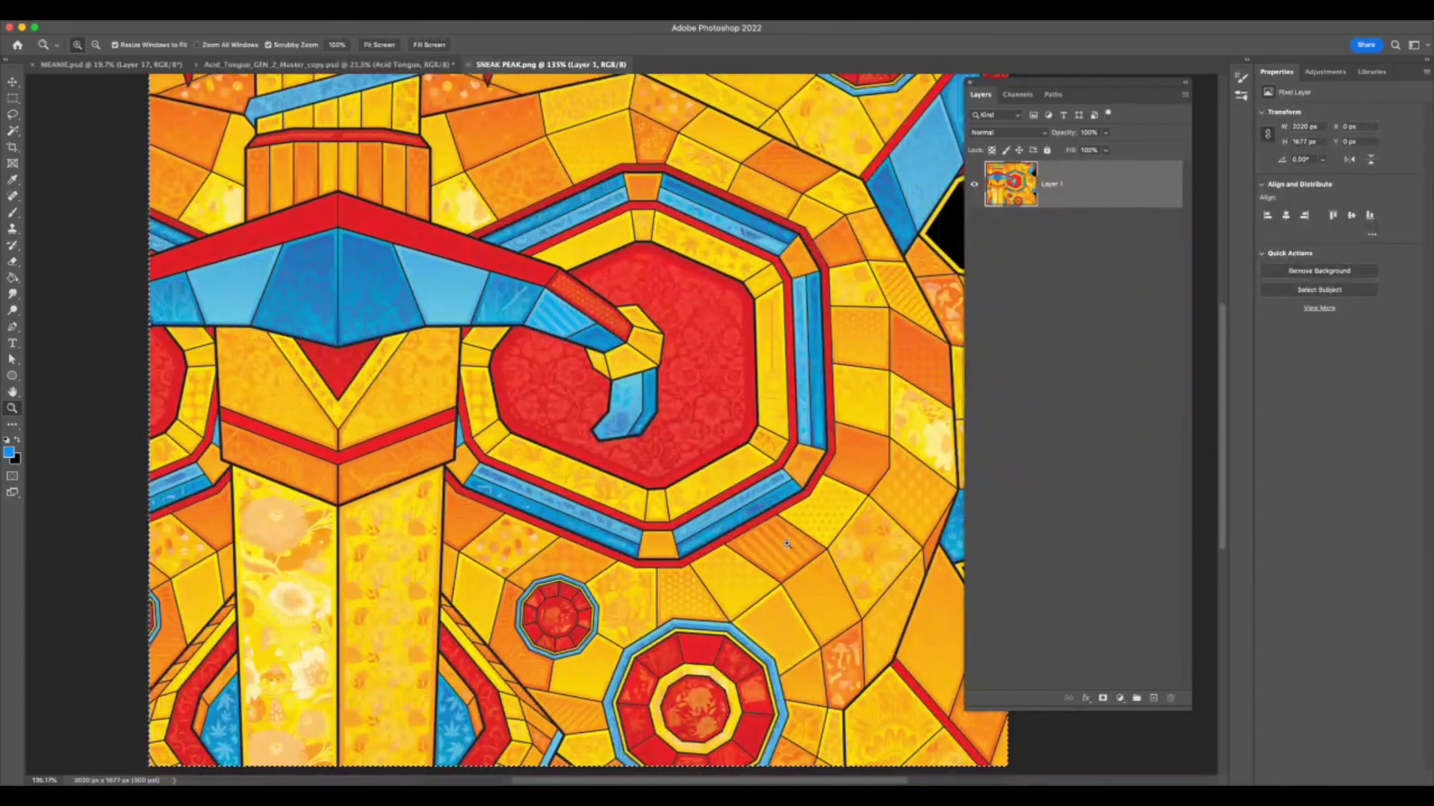
scroll(787, 544, "up", 2)
left_click(791, 544)
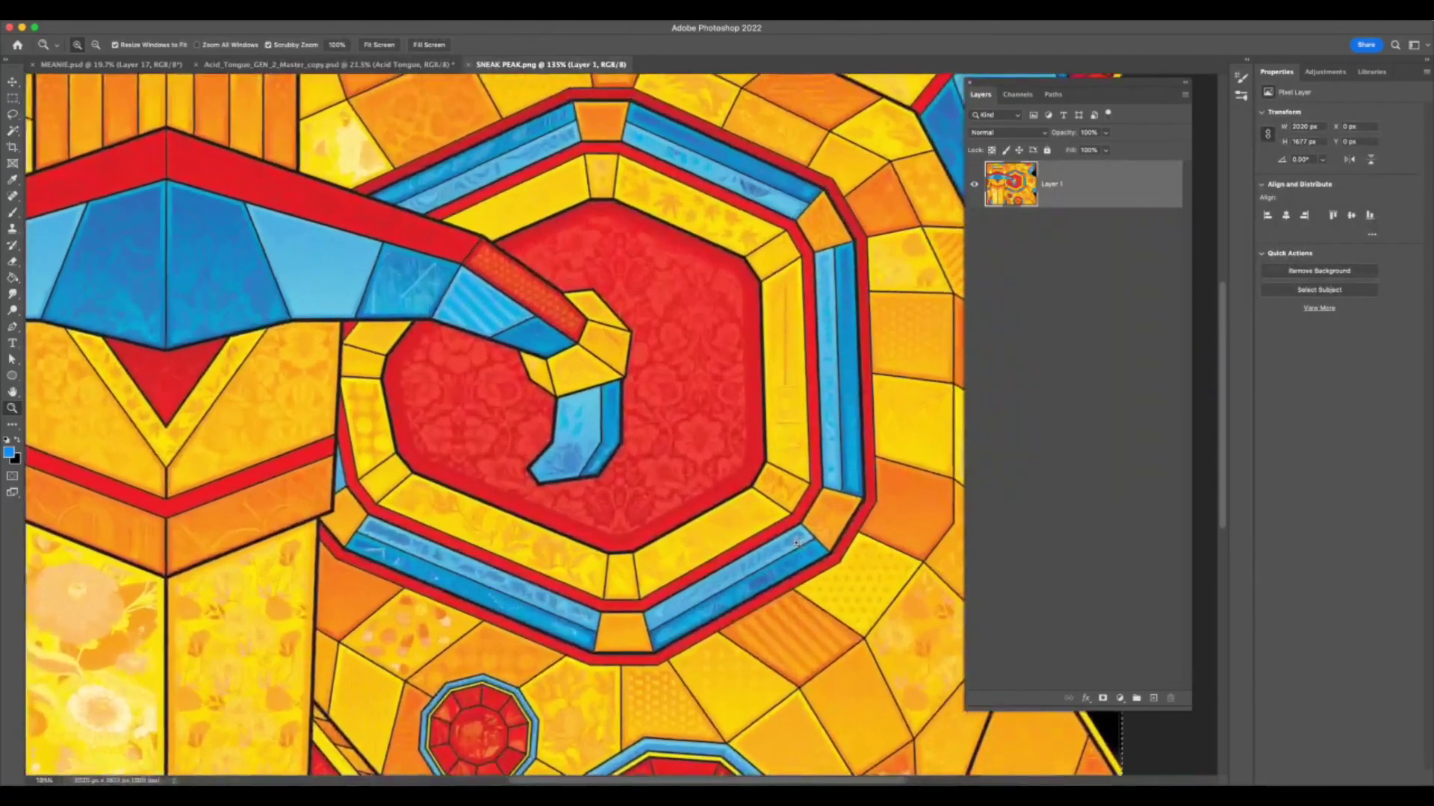
scroll(797, 544, "left", 5)
left_click(784, 598)
scroll(805, 598, "down", 5)
left_click_drag(804, 597, 782, 578)
scroll(800, 575, "up", 4)
scroll(796, 578, "up", 5)
key("super+0")
scroll(877, 219, "up", 5)
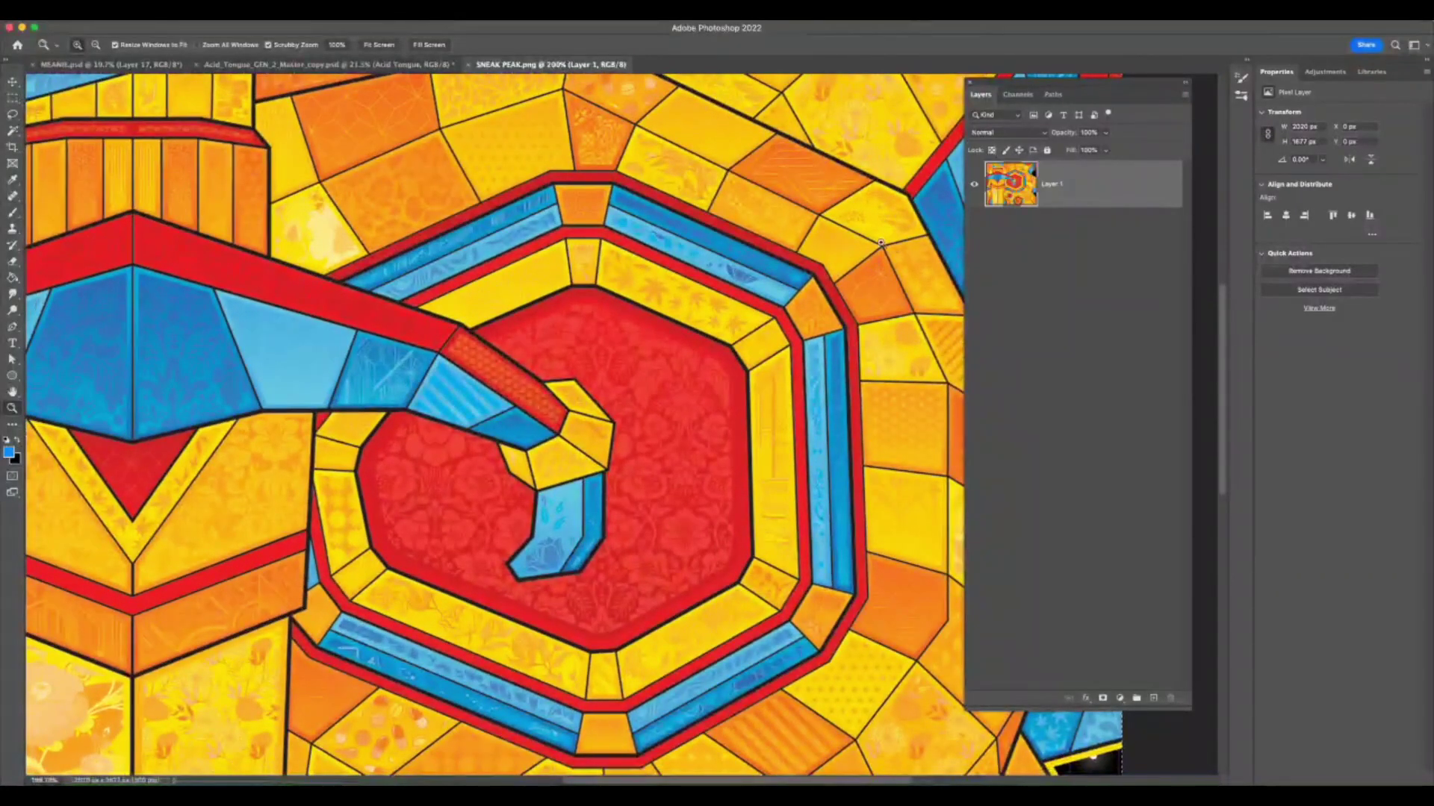
scroll(737, 223, "up", 6)
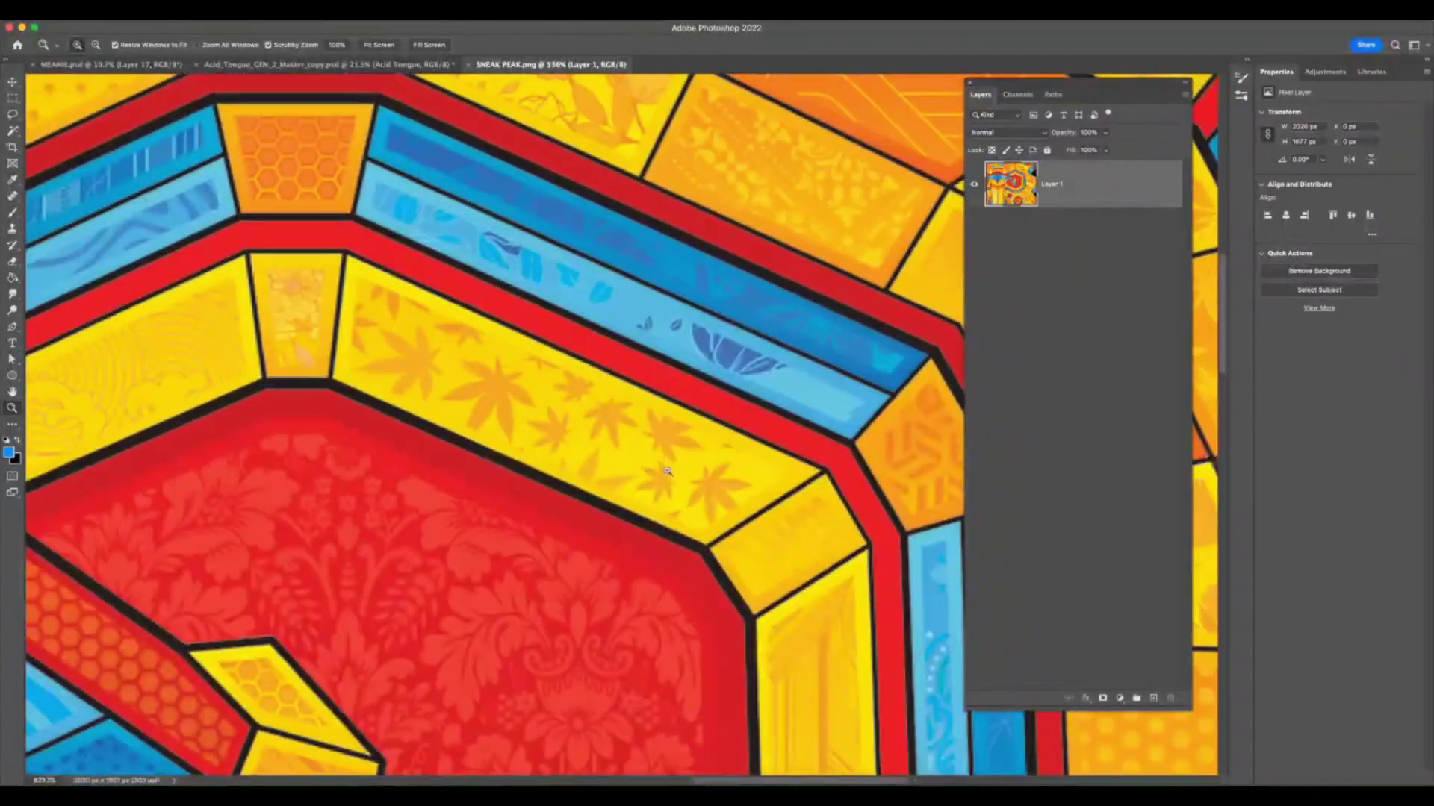
left_click_drag(668, 472, 580, 491)
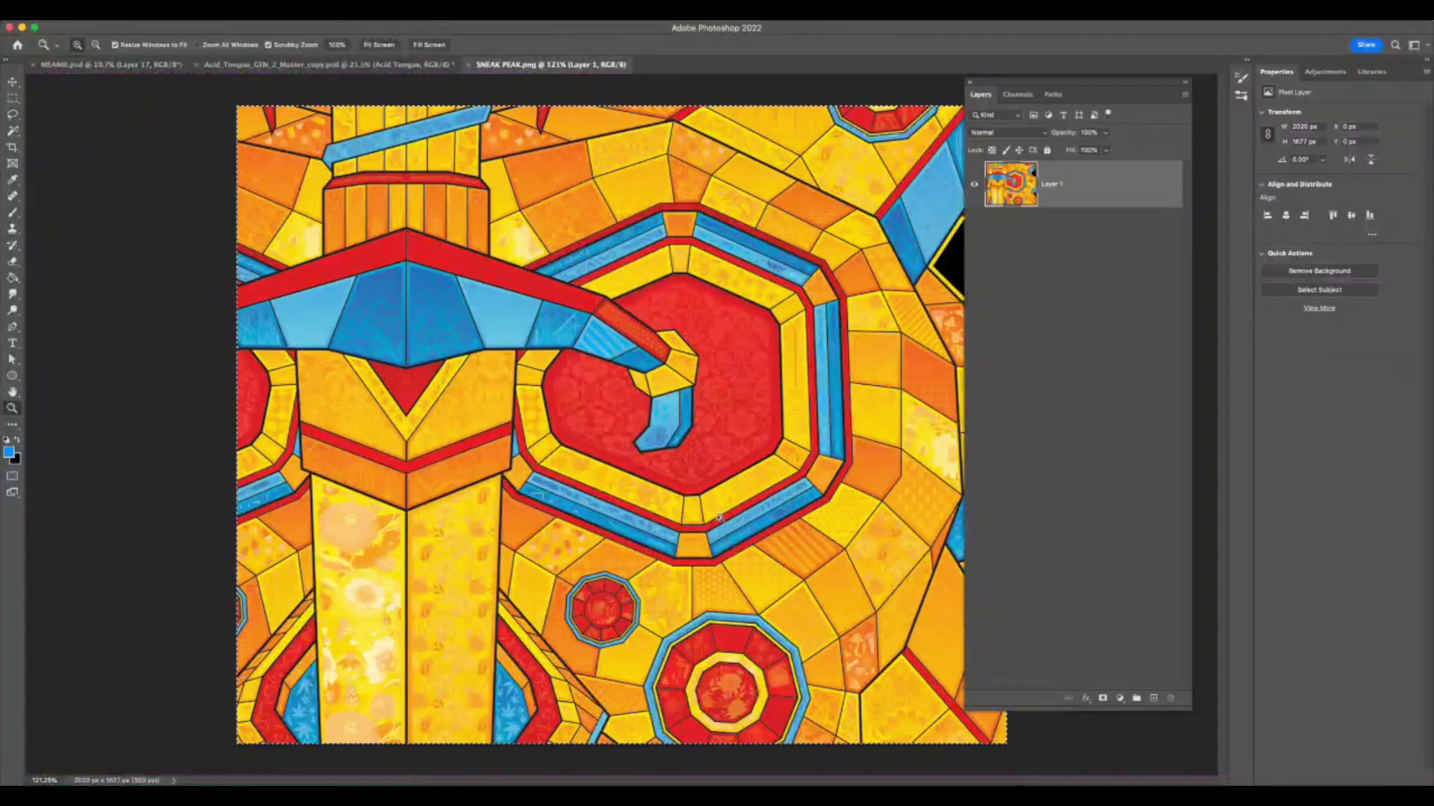
- In Acid_Tongue_GEN_2_Master_copy.psd, hide the Acid Tongue layer and show the sketch layers Layer 12, Layer 15 and Layer 17
left_click(407, 65)
key("super+Tab")
key("super+Tab")
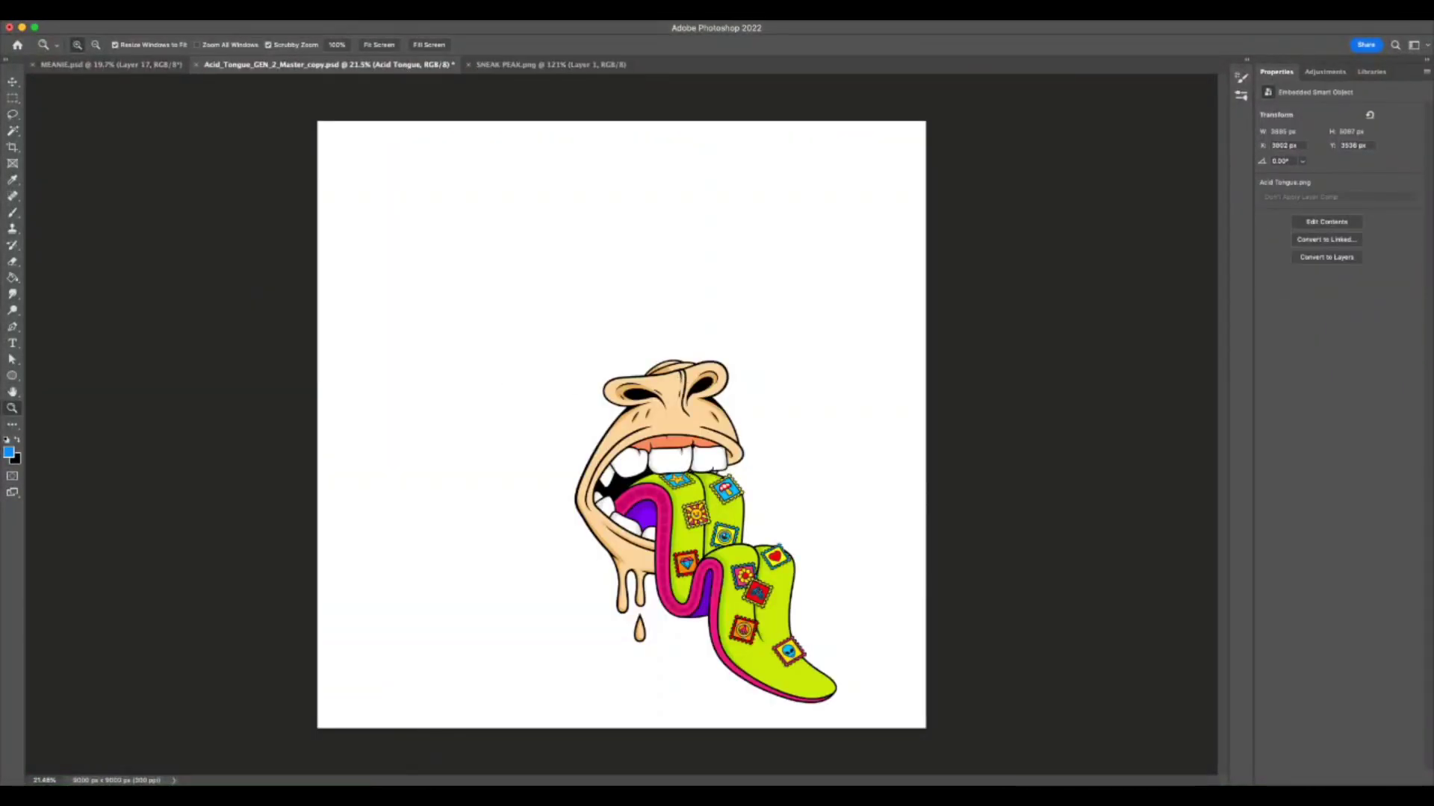
left_click(973, 355)
left_click(973, 244)
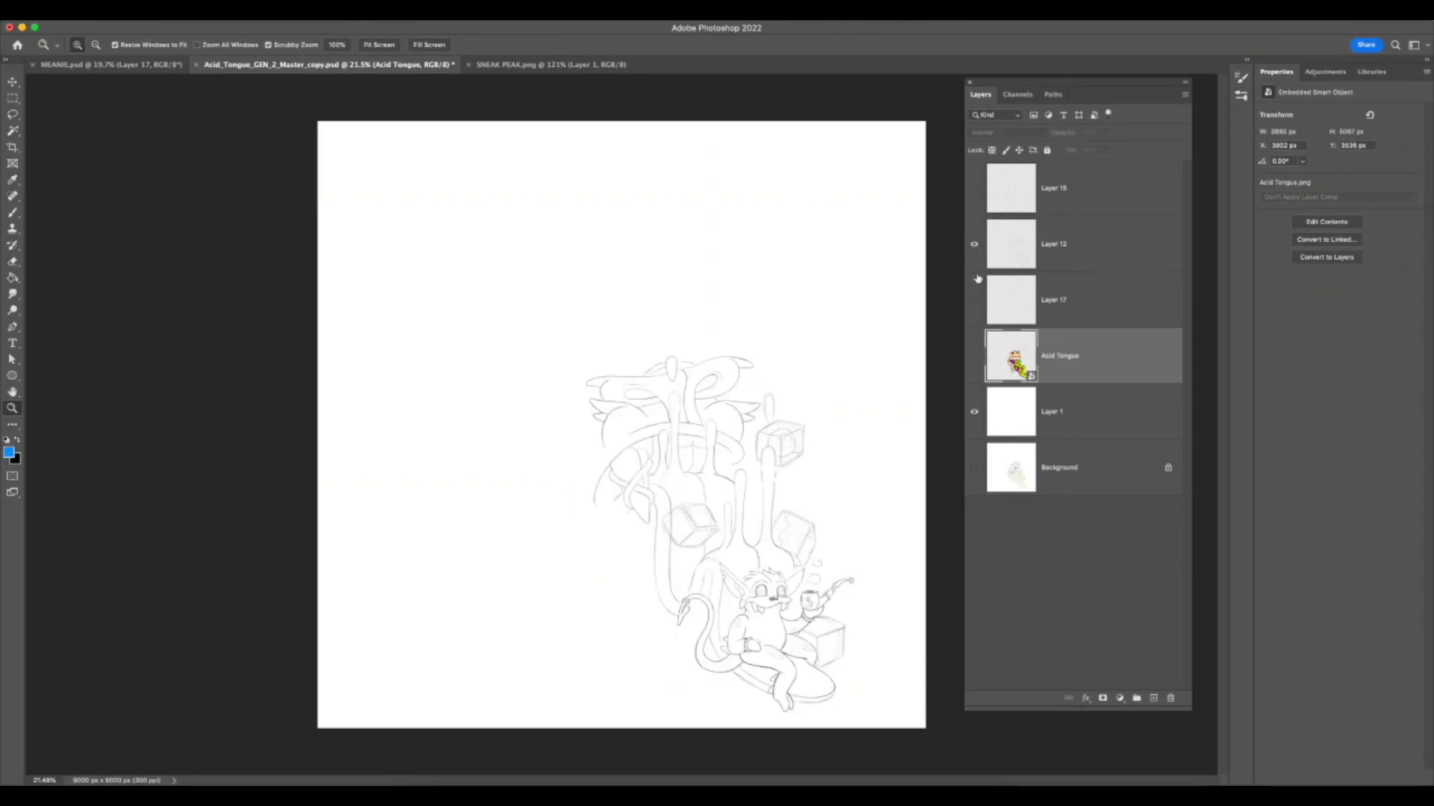
left_click(974, 188)
left_click(973, 301)
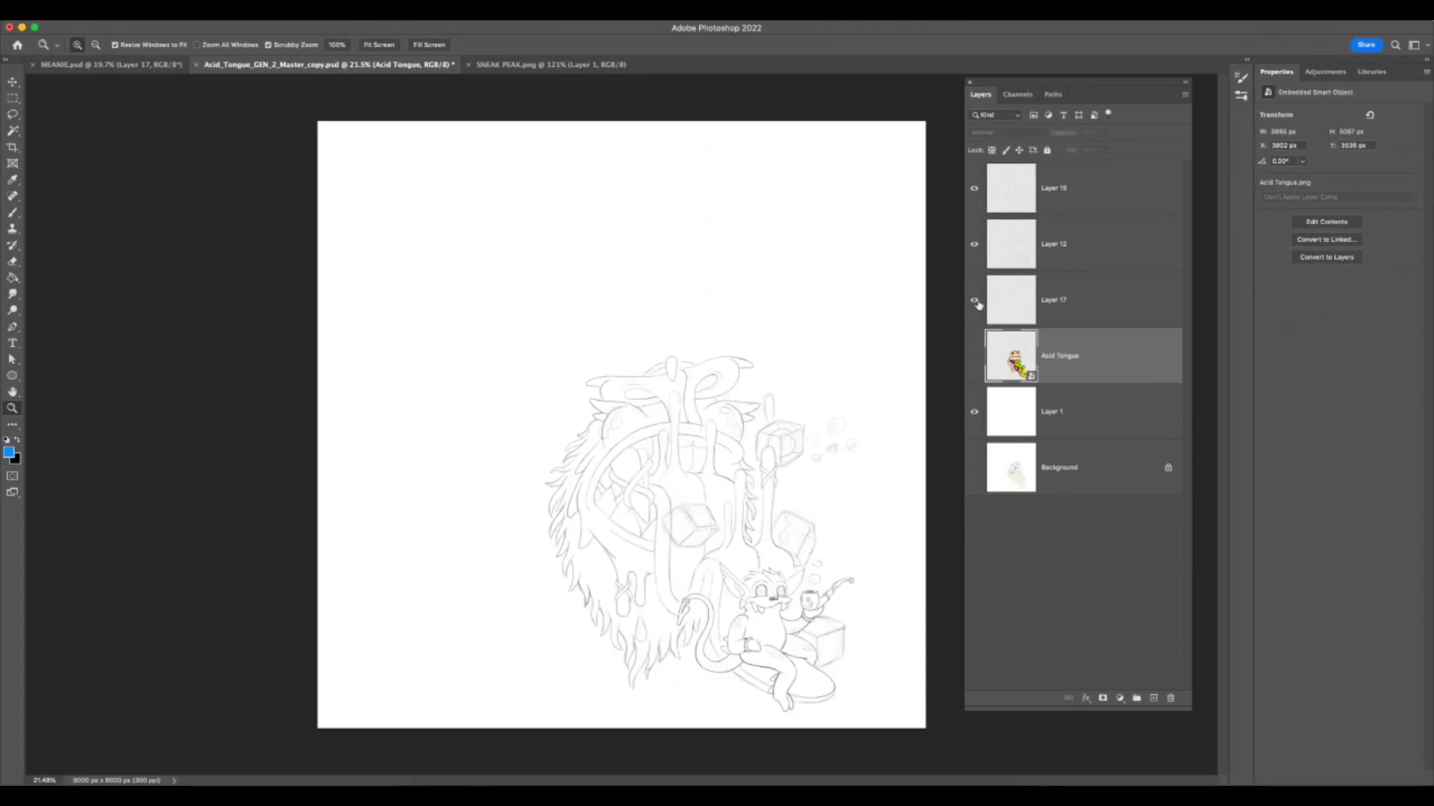
- Inspect the line sketch of the dripping furry mouth and the seated pipe-smoking creature at closer range
key("super+Tab")
left_click_drag(863, 562, 894, 561)
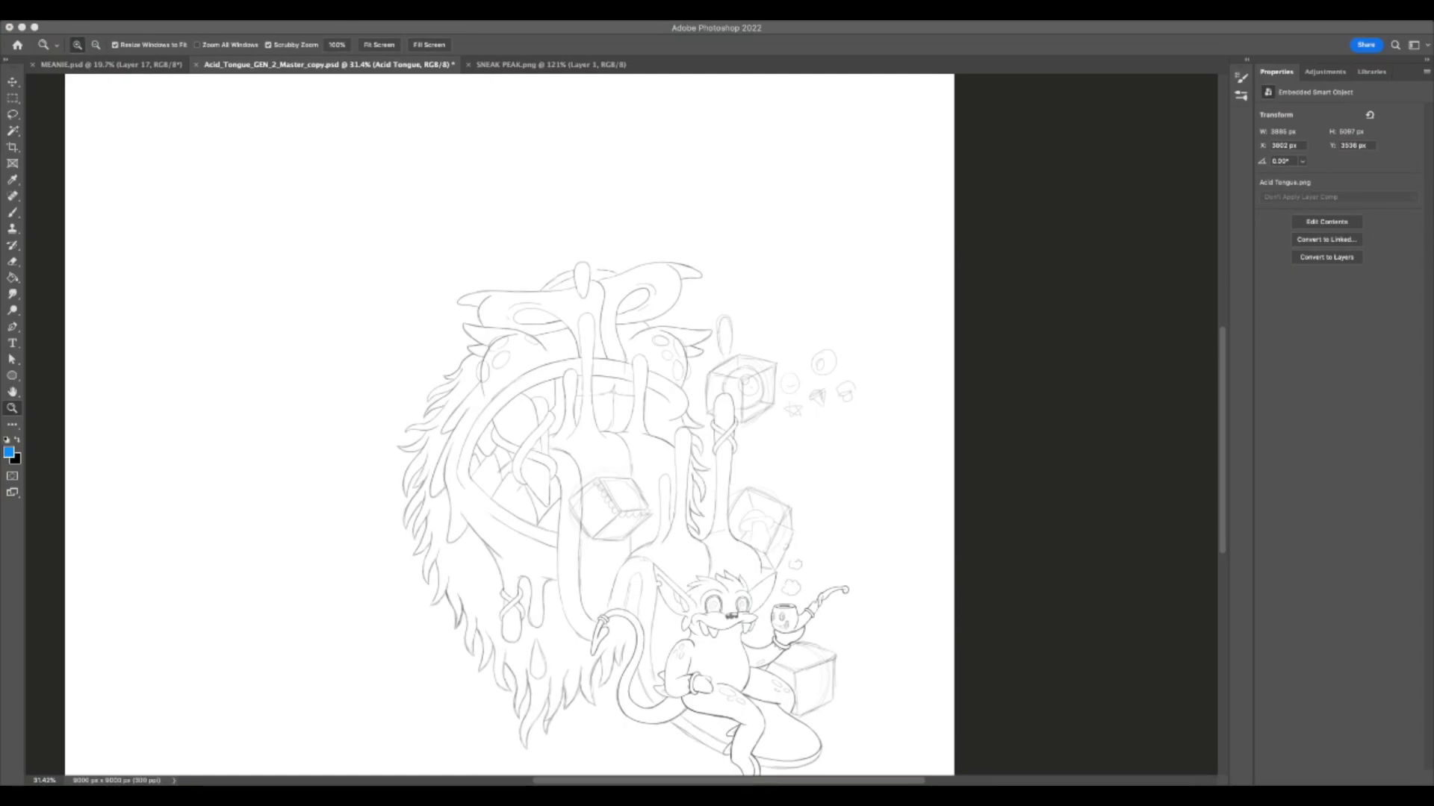
key("F7")
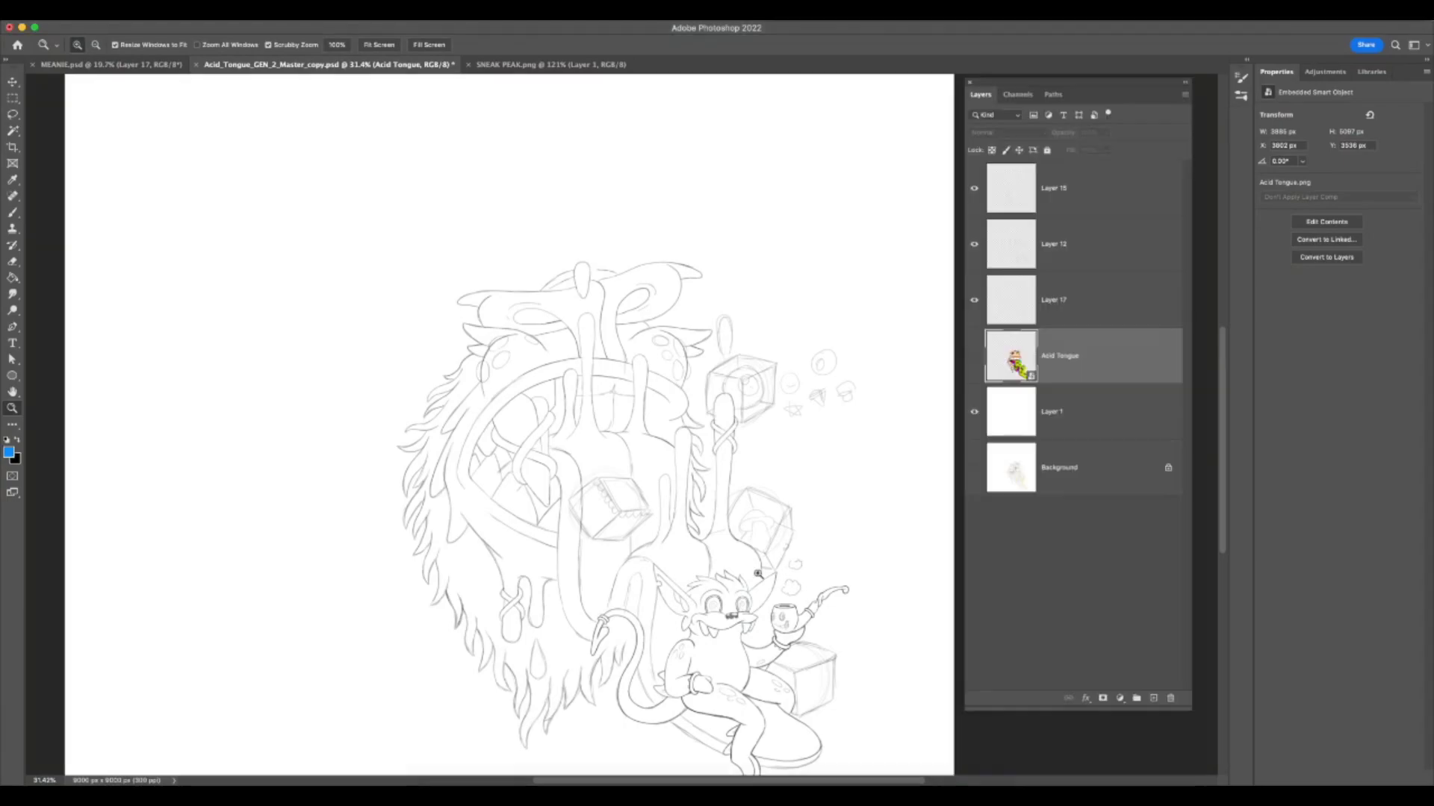
key("F7")
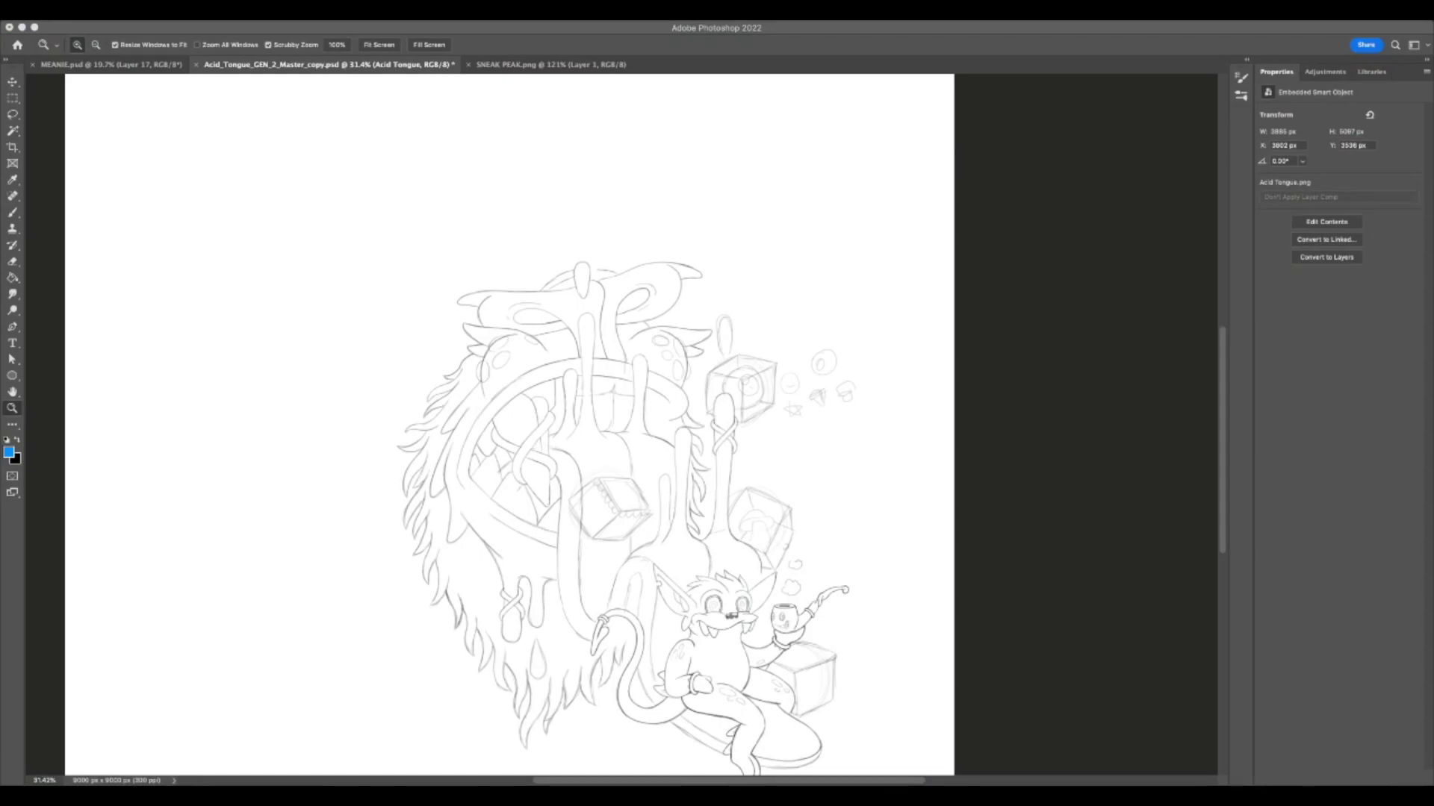
key("F7")
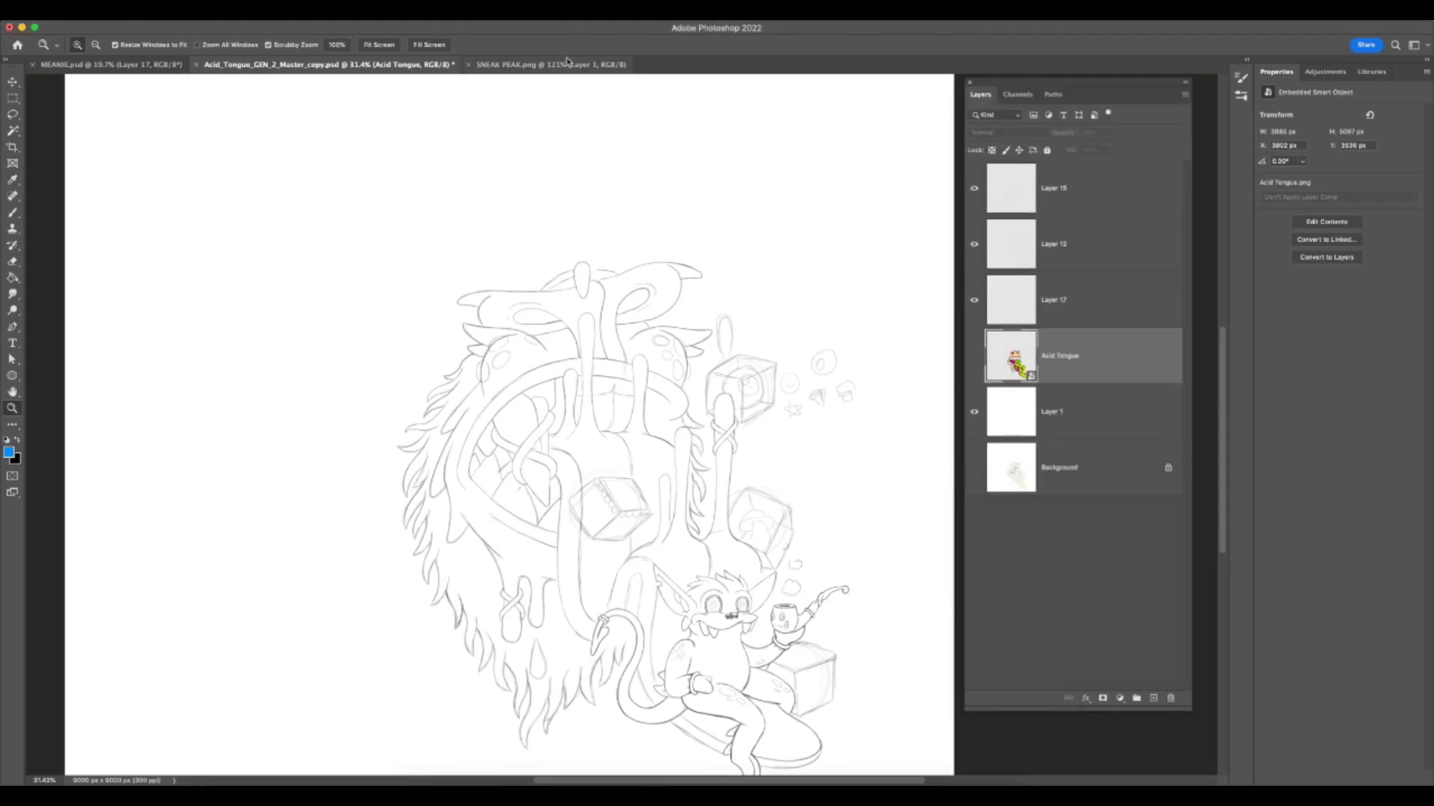
key("F7")
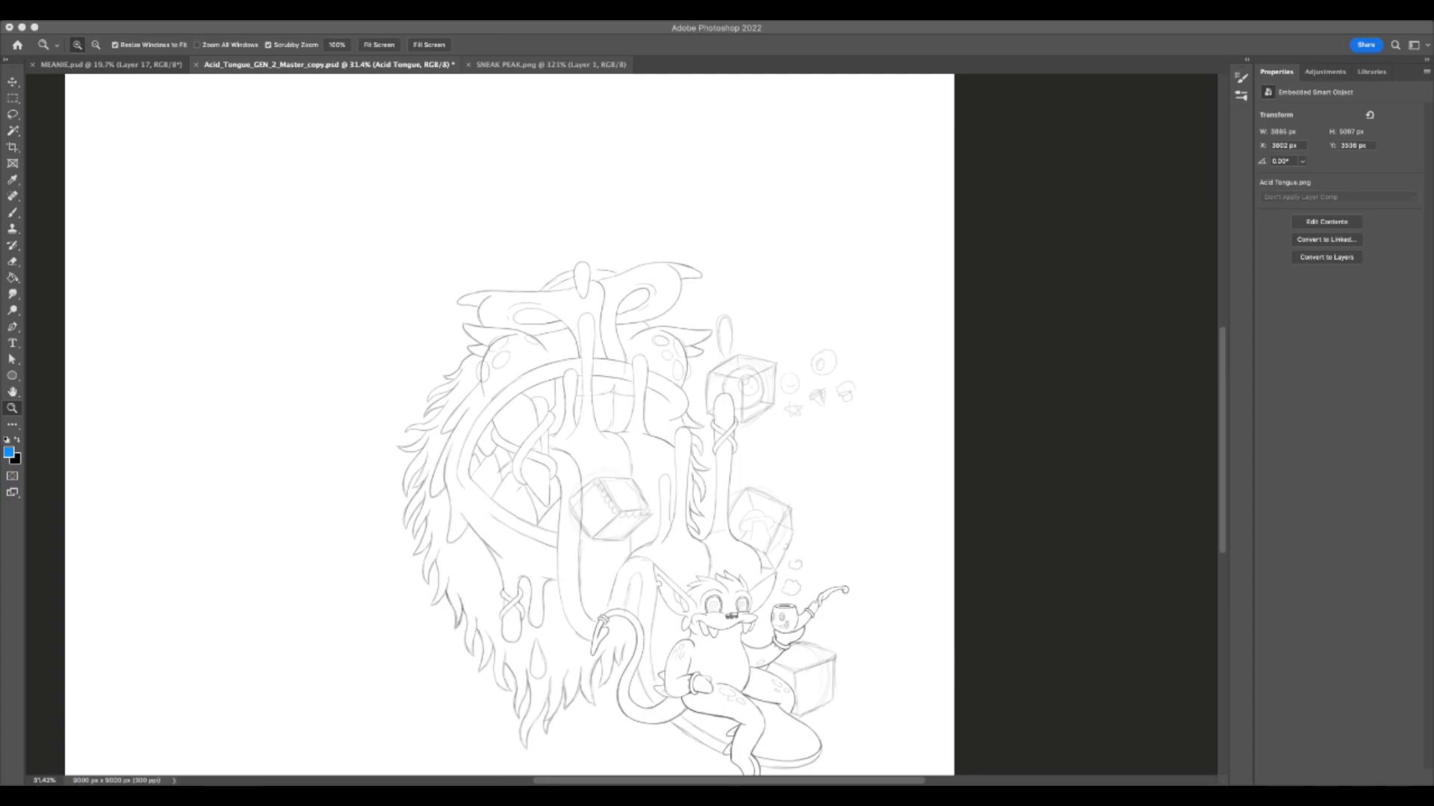
key("super+Tab")
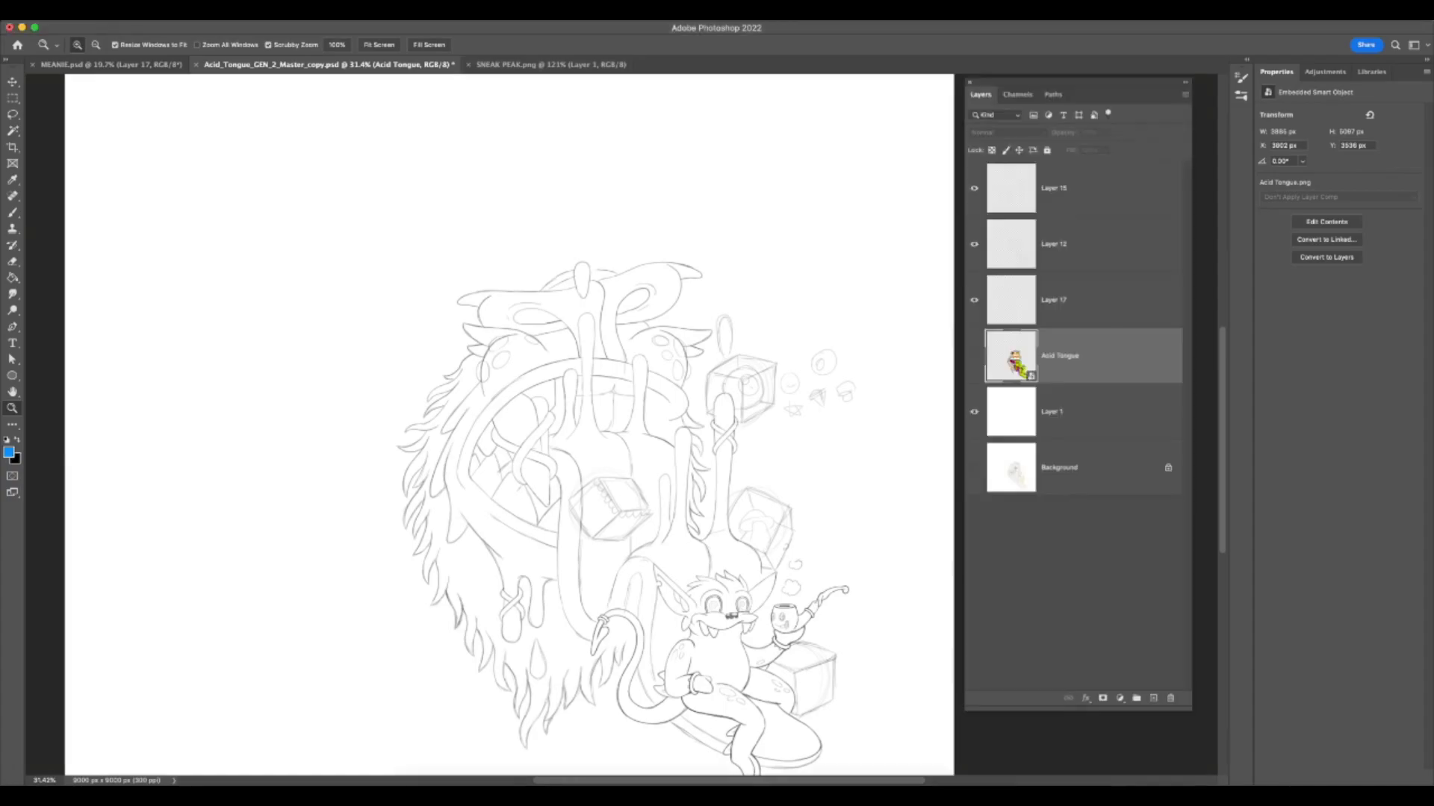
key("super+Tab")
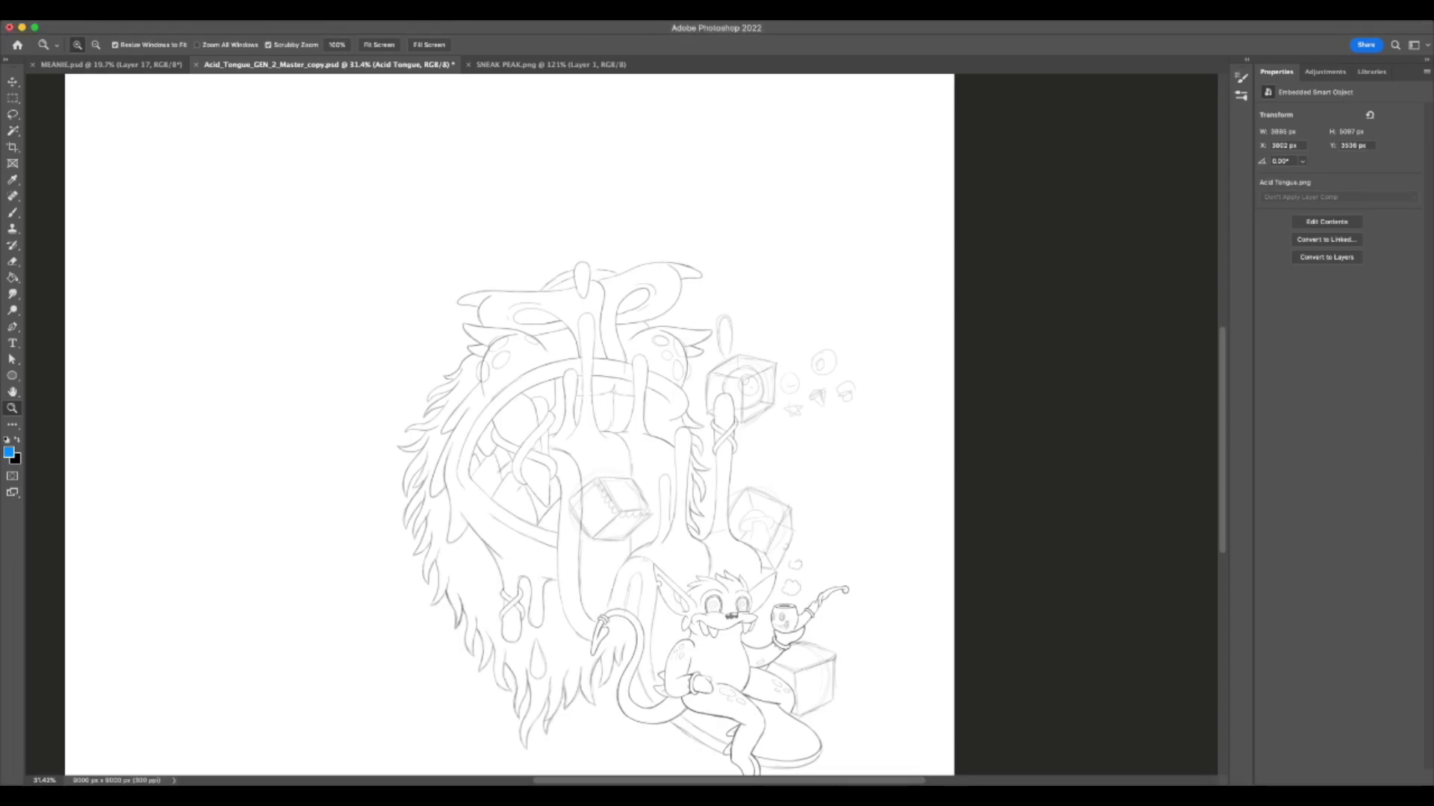
key("F7")
left_click_drag(550, 378, 596, 384)
left_click_drag(602, 580, 583, 579)
scroll(614, 567, "down", 3)
scroll(636, 558, "down", 3)
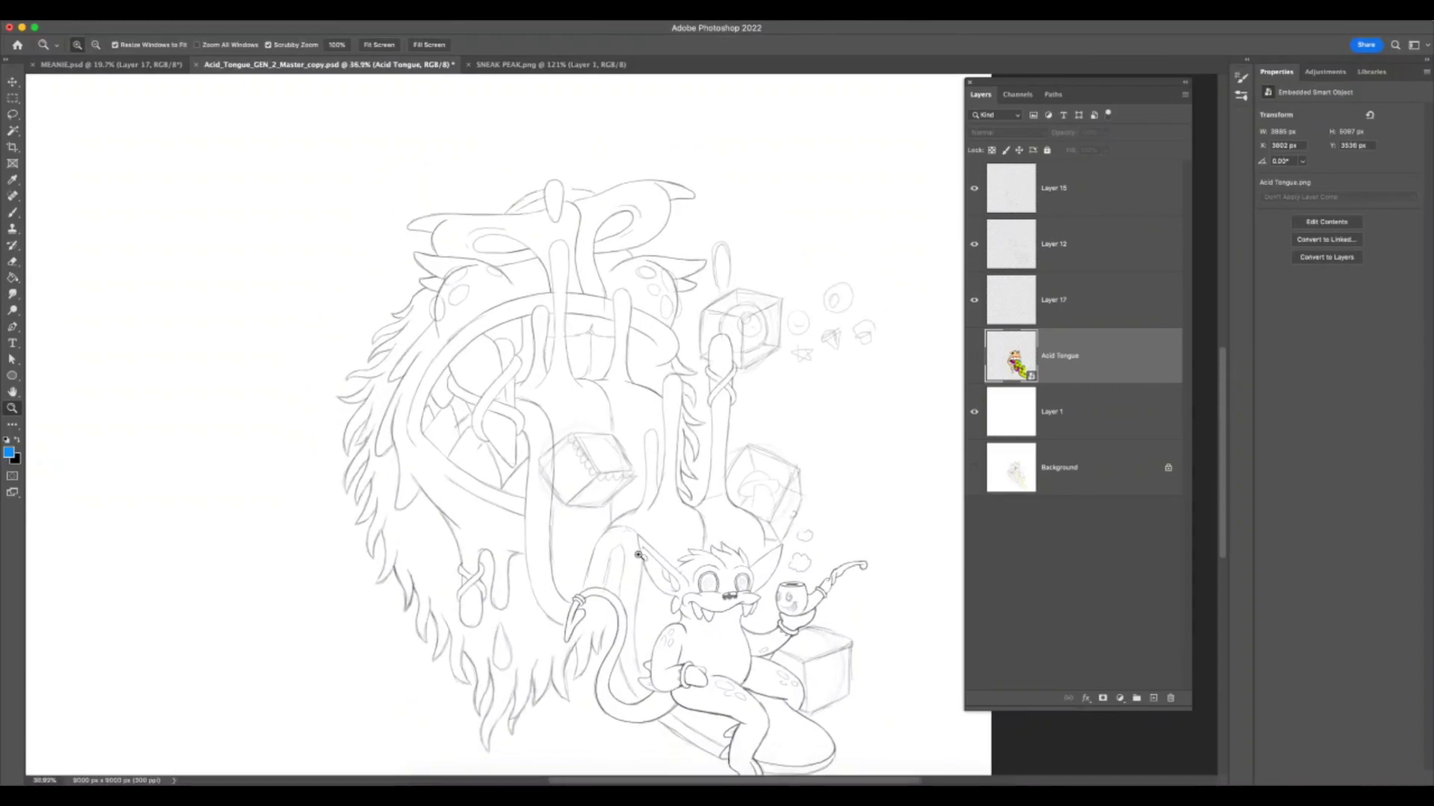
key("F7")
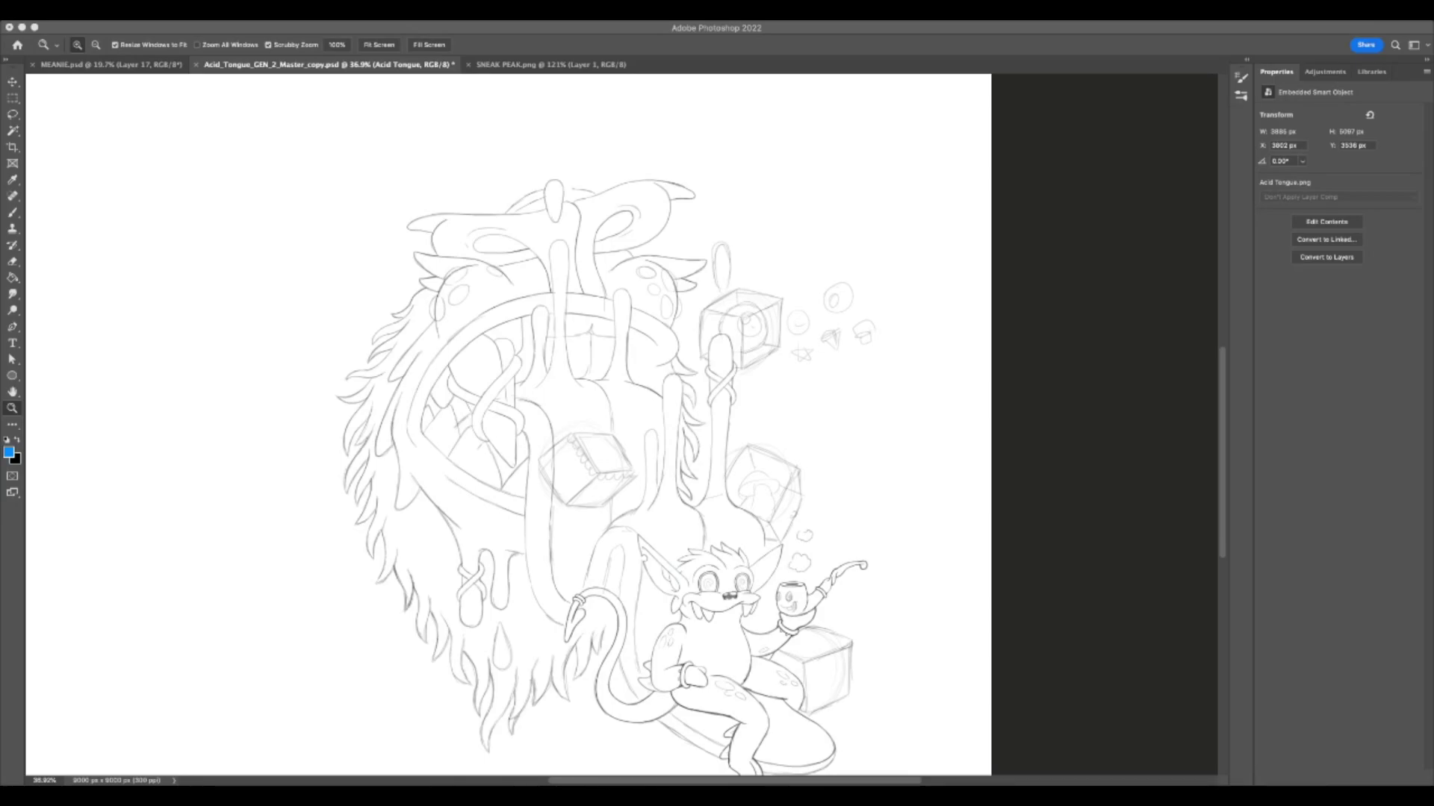
- Review the SNEAK PEAK.png artwork again, examining the textures in the central column, the blue band and the red octagon
key("F7")
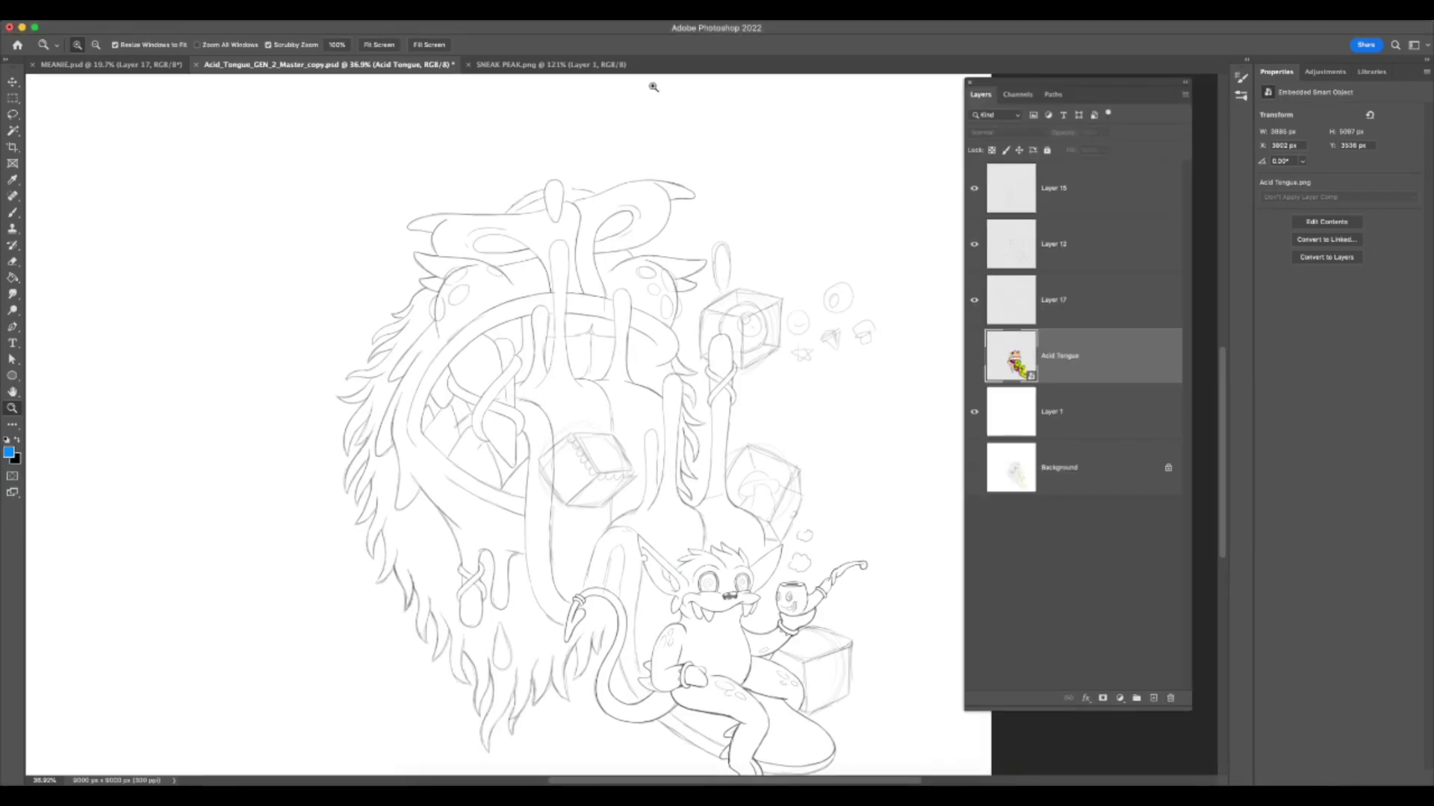
left_click(579, 65)
left_click_drag(709, 455, 702, 500)
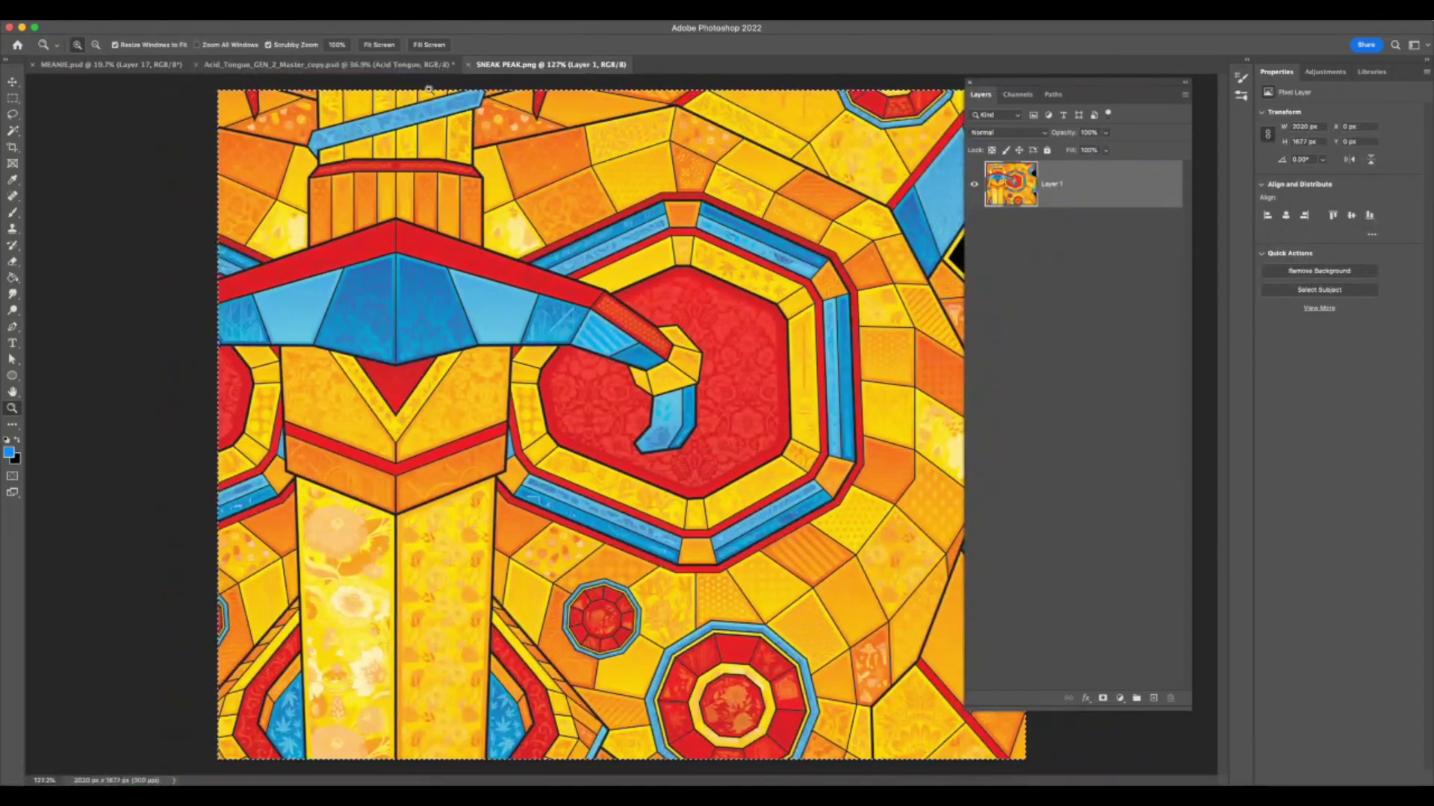
left_click_drag(404, 509, 523, 508)
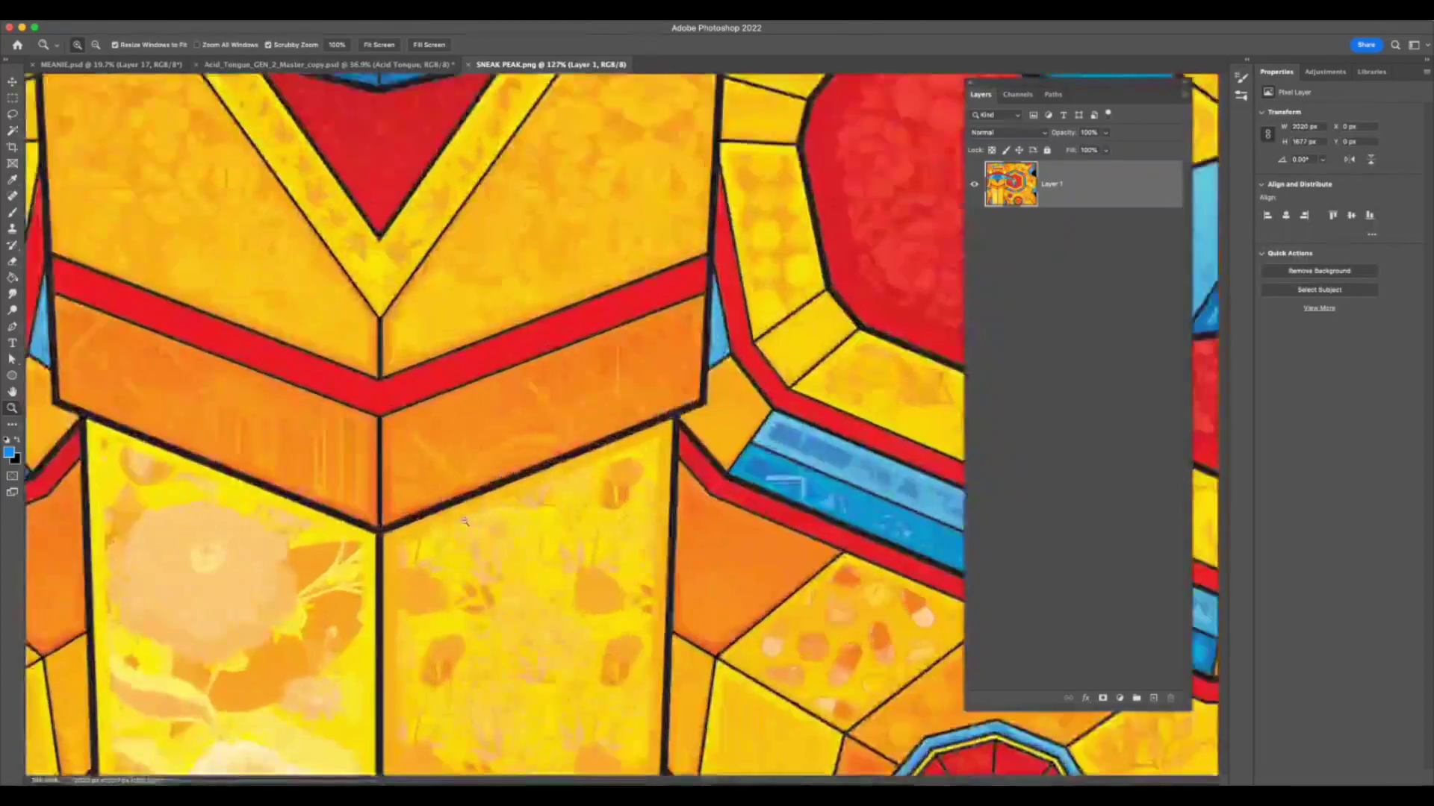
scroll(590, 323, "up", 4)
scroll(590, 326, "up", 2)
scroll(590, 326, "down", 3)
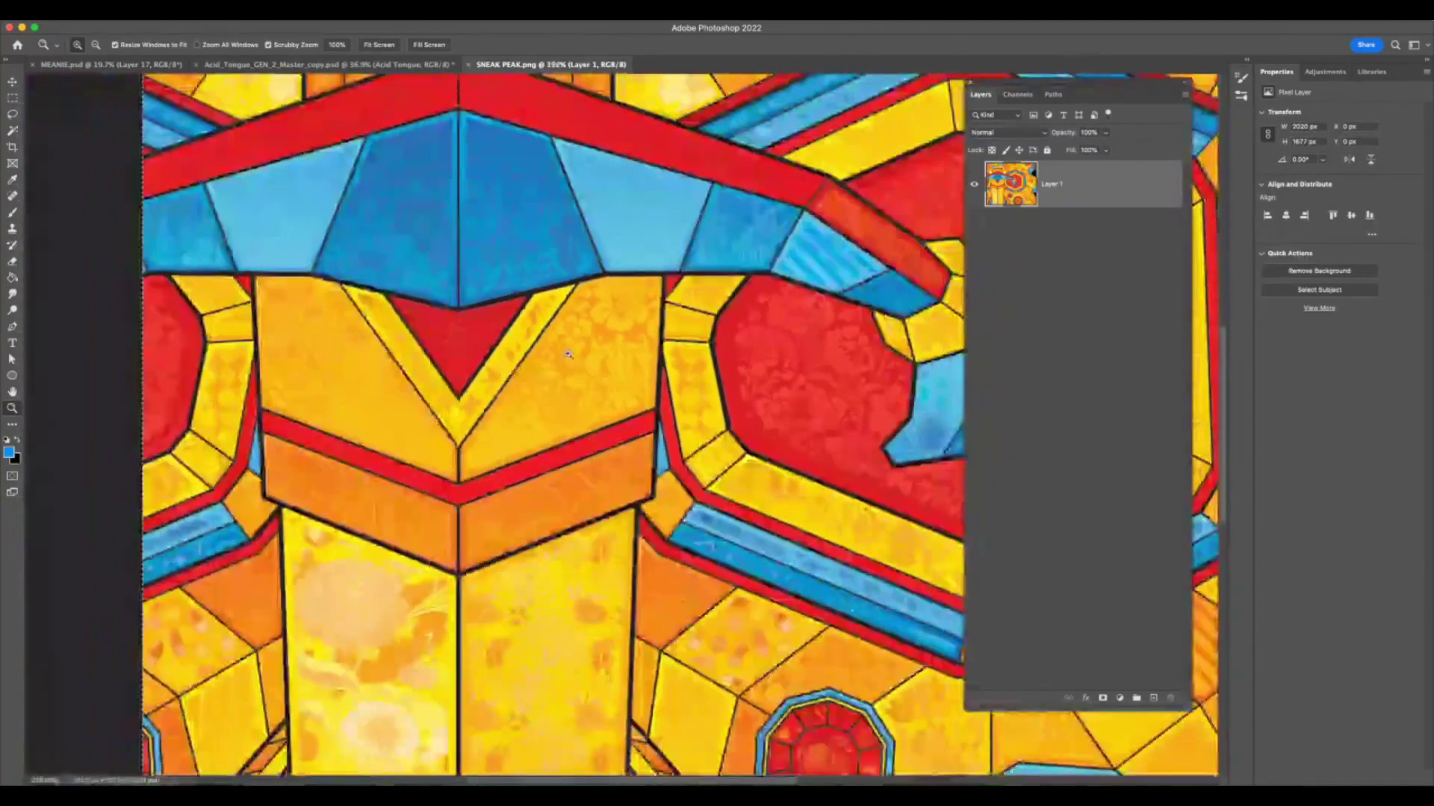
scroll(596, 333, "up", 5)
scroll(597, 333, "down", 3)
scroll(676, 468, "down", 1)
scroll(757, 538, "down", 3)
scroll(757, 539, "up", 4)
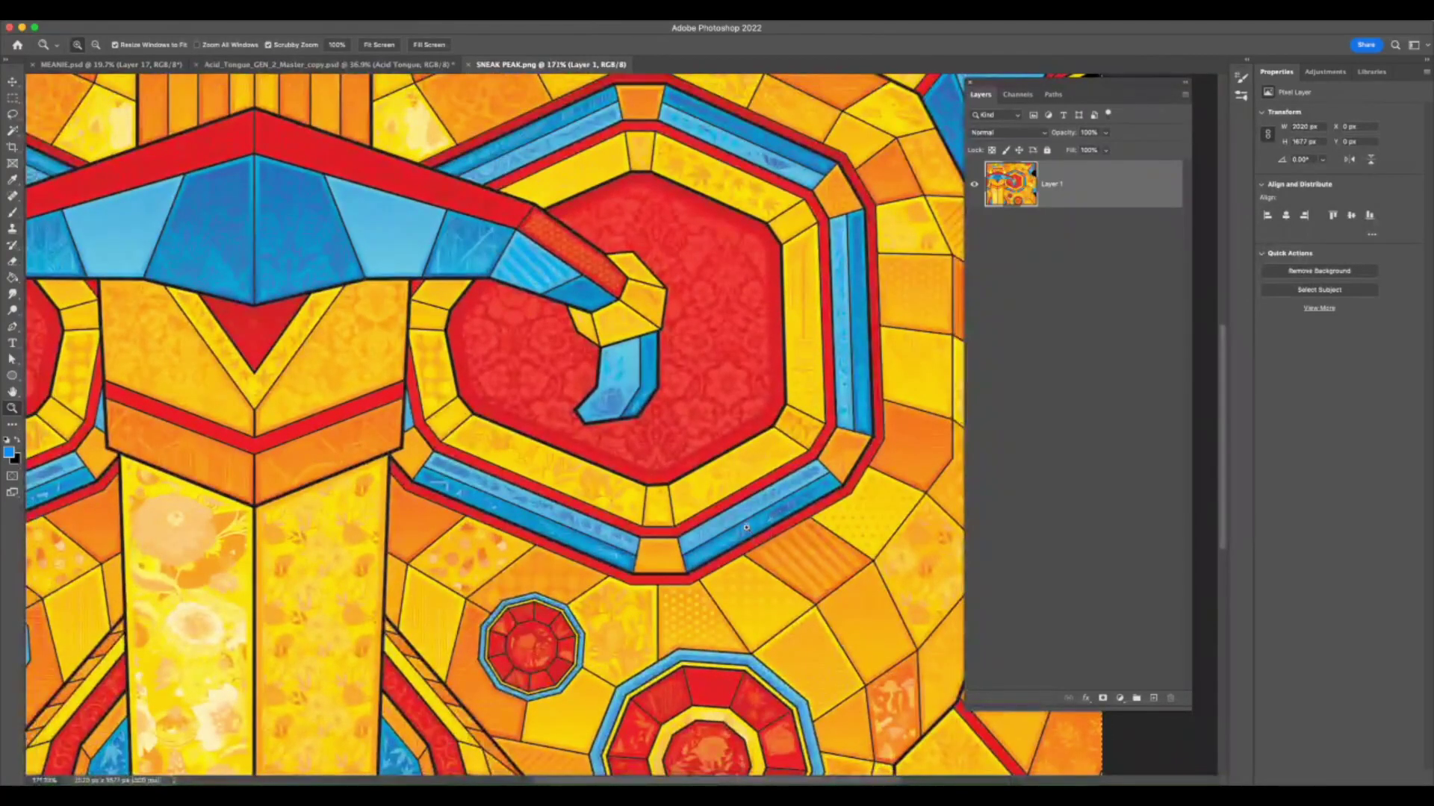
- Return to the Acid_Tongue_GEN_2_Master_copy.psd sketch and view the complete creature drawing from further out
left_click(367, 65)
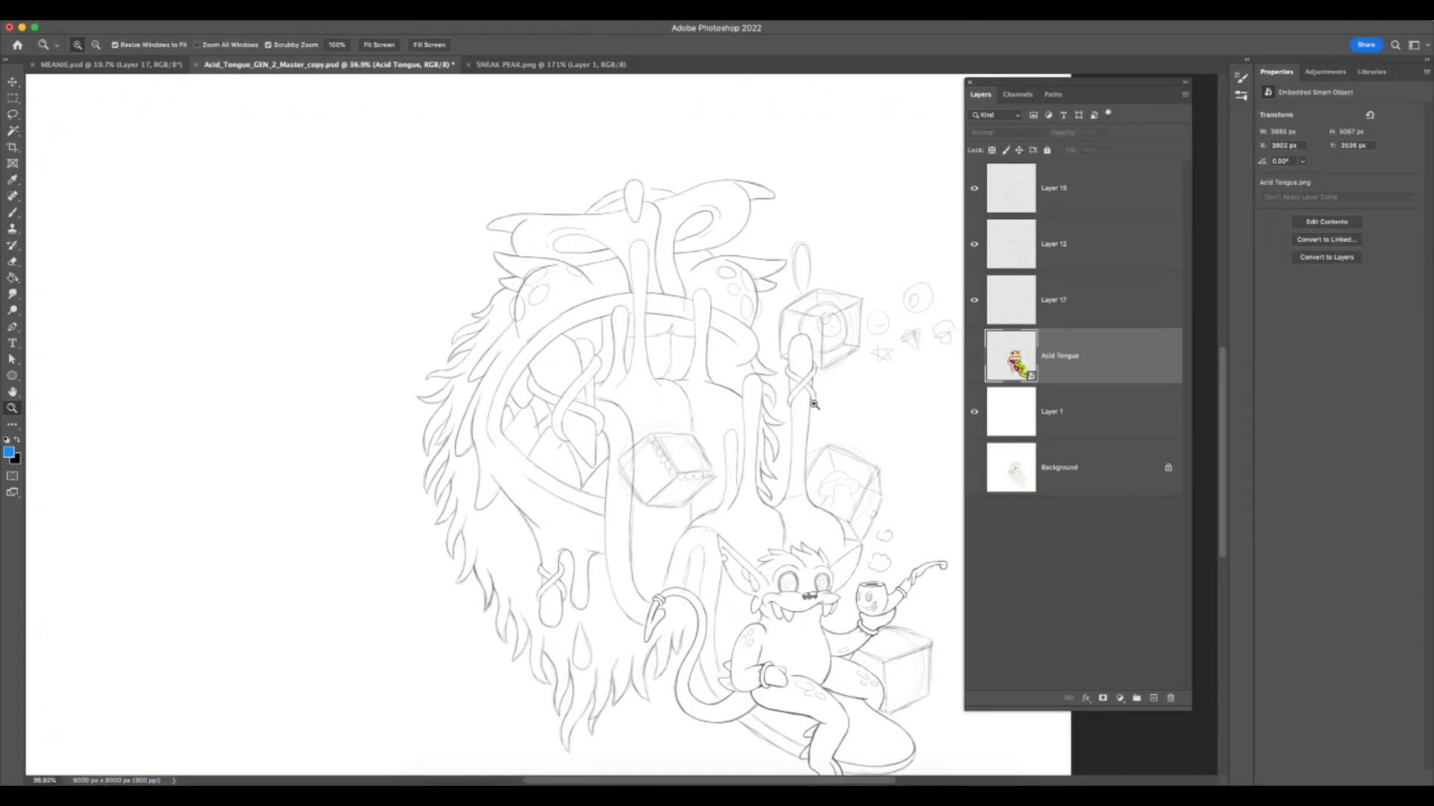
key("super+Tab")
key("super+Tab")
key("super+Tab")
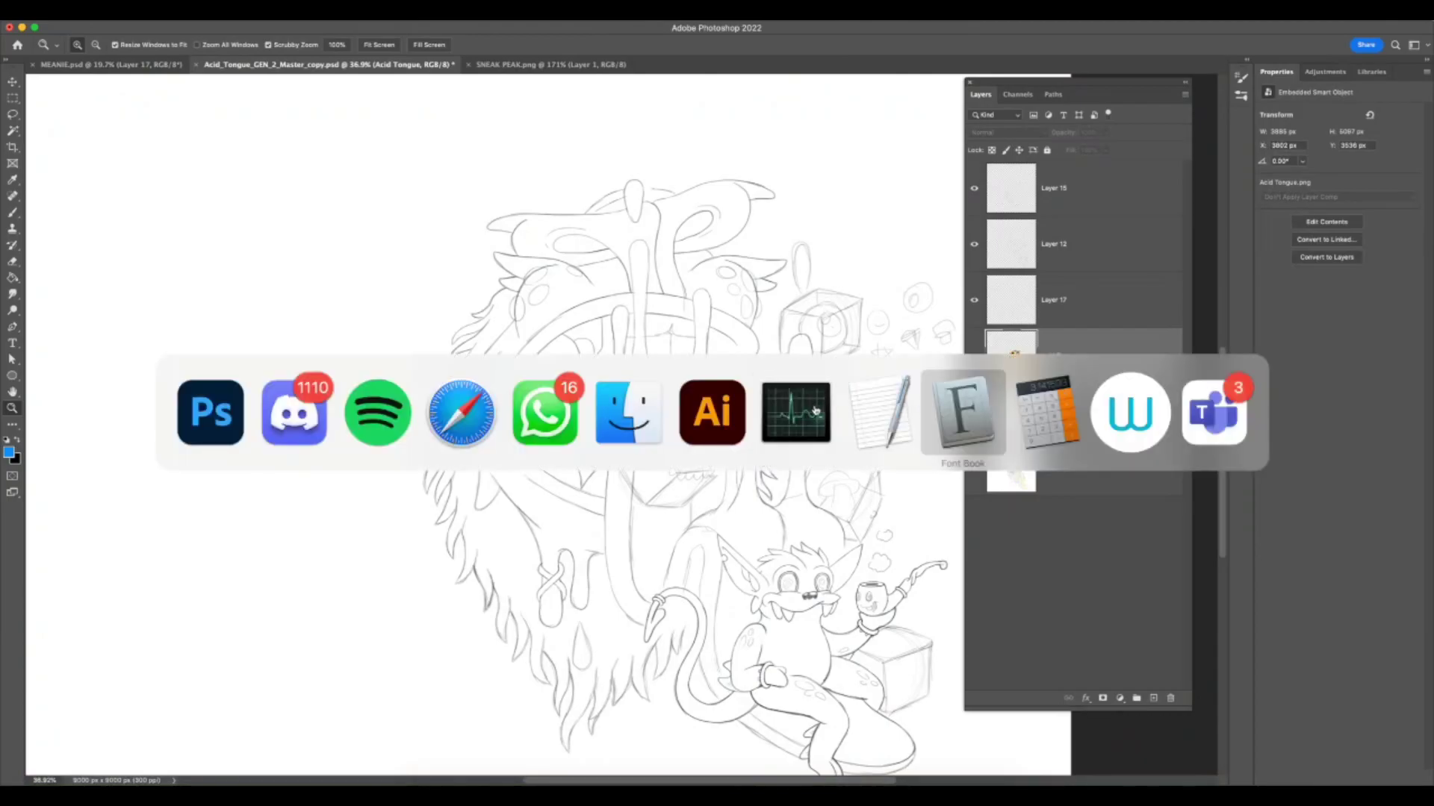
key("super+Tab")
key("super+Tab")
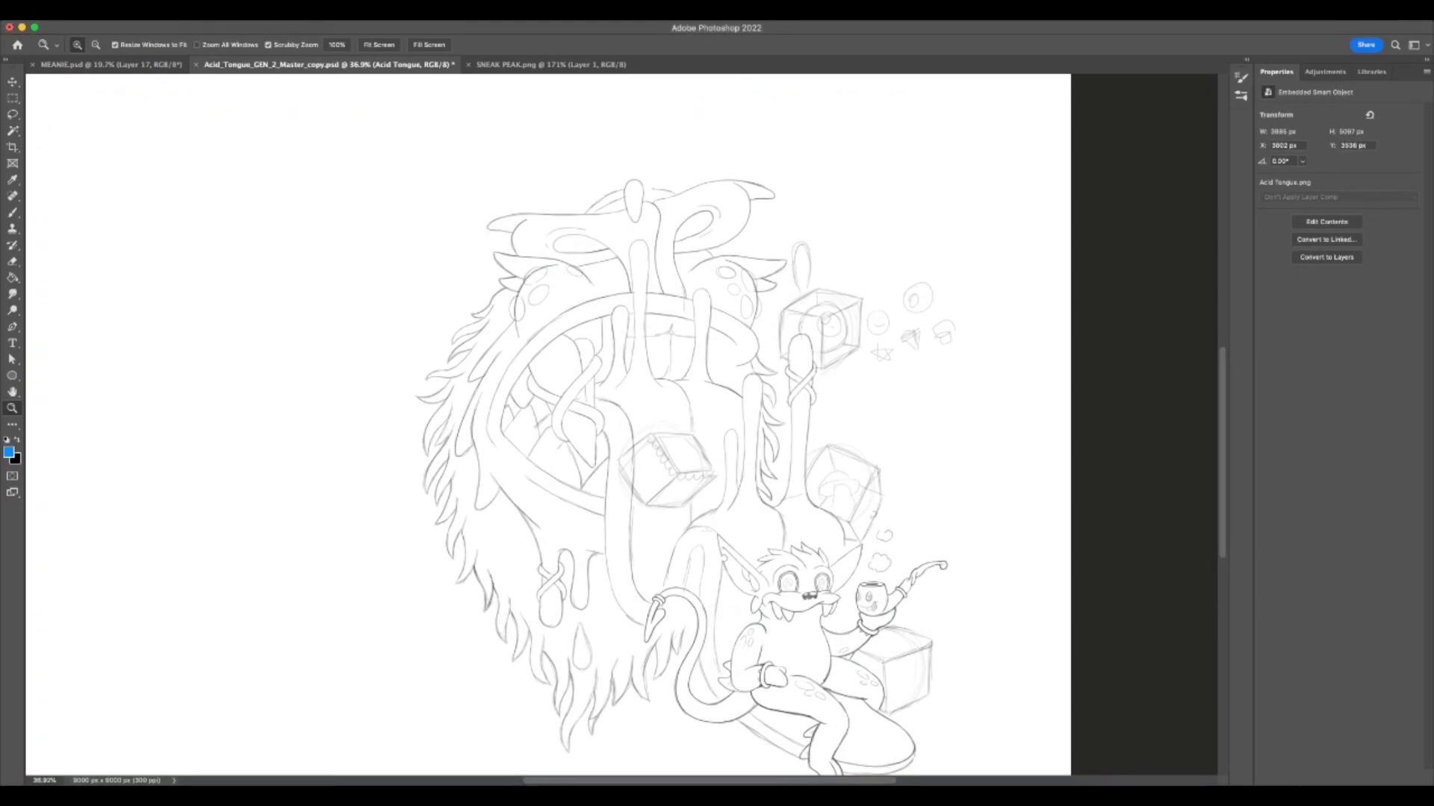
key("F7")
mouse_move(812, 634)
left_mouse_down()
mouse_move(796, 640)
mouse_move(818, 657)
left_mouse_up()
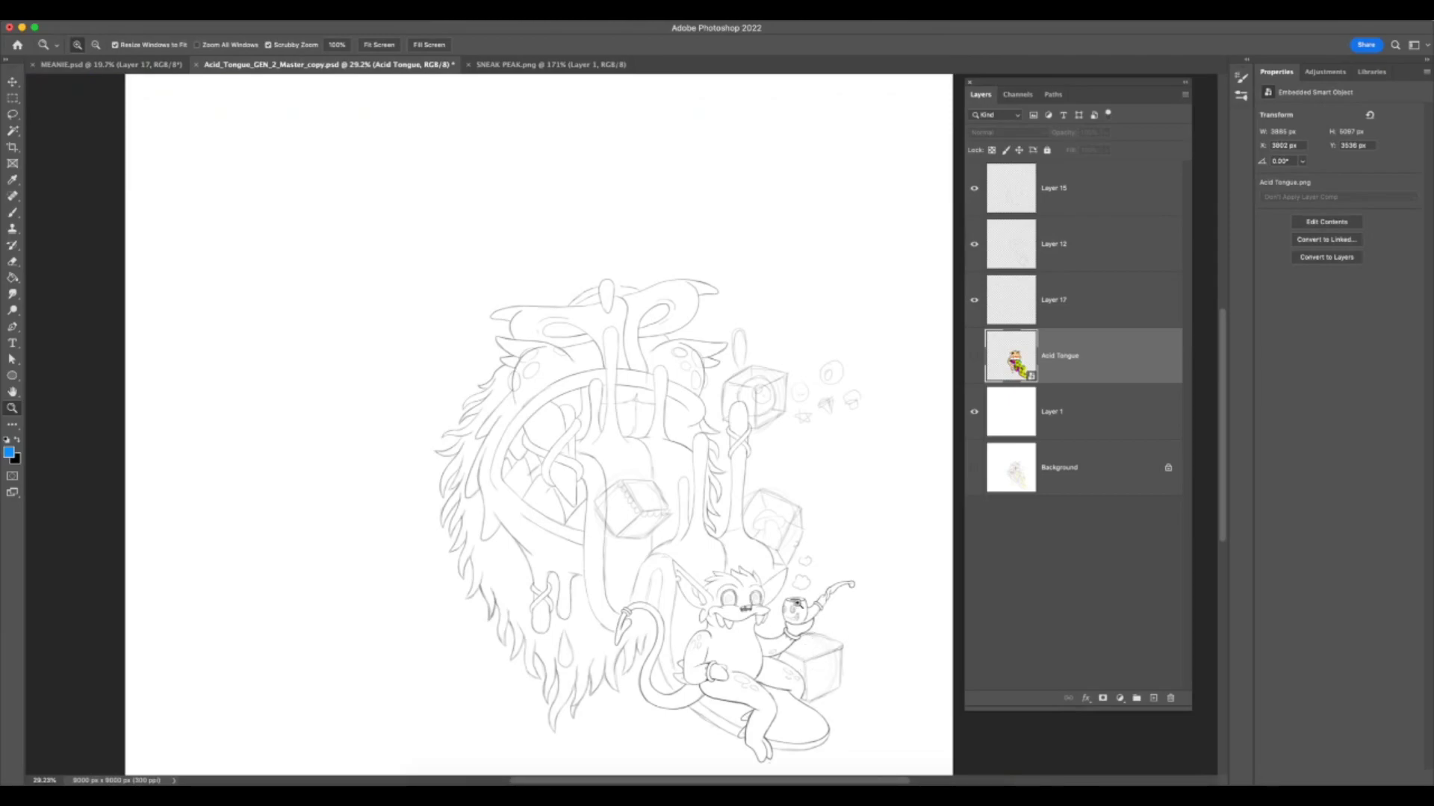
- Examine the dripping mouth sketch at closer range and again from further out to judge the whole composition
left_click_drag(713, 426, 735, 427)
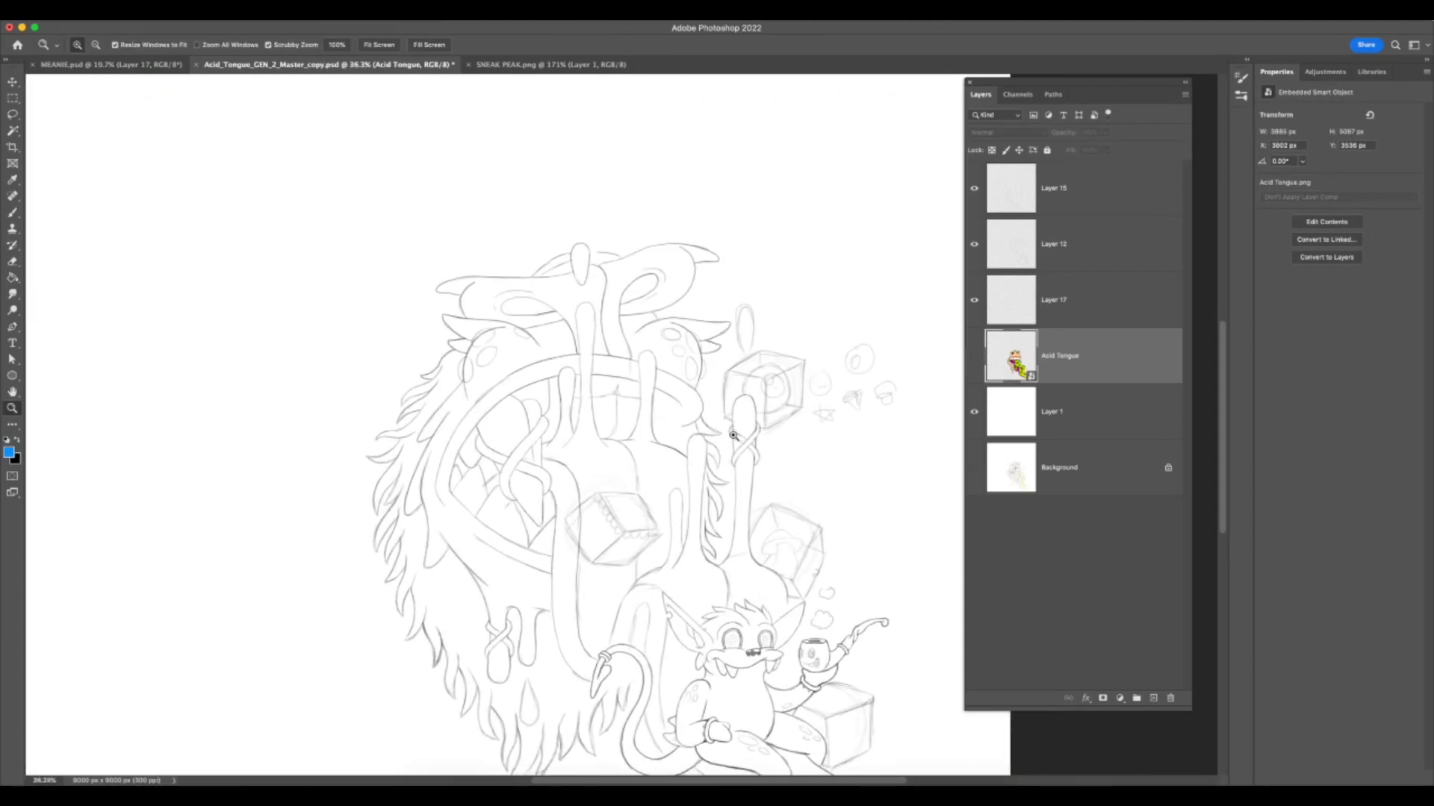
left_click_drag(722, 429, 737, 429)
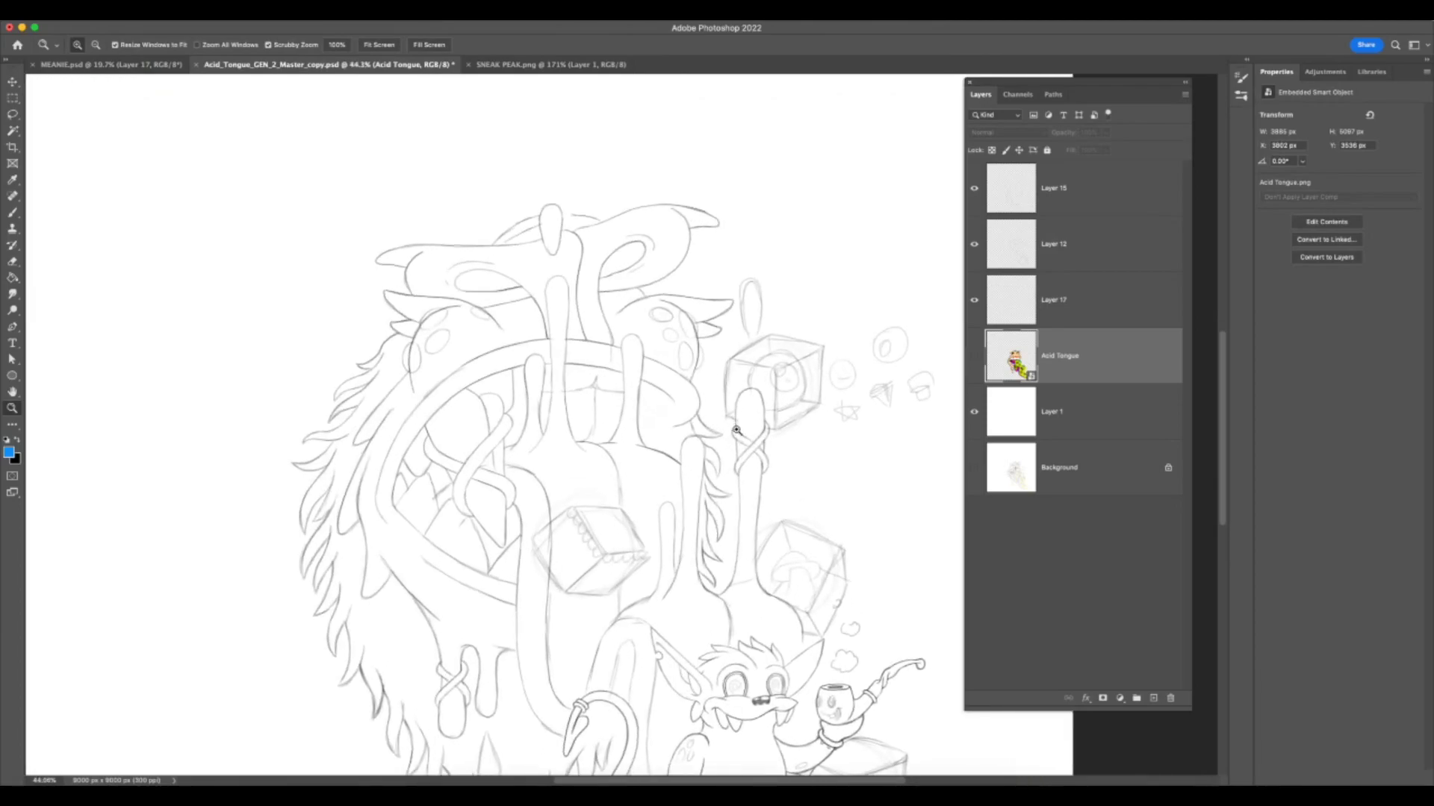
key("F7")
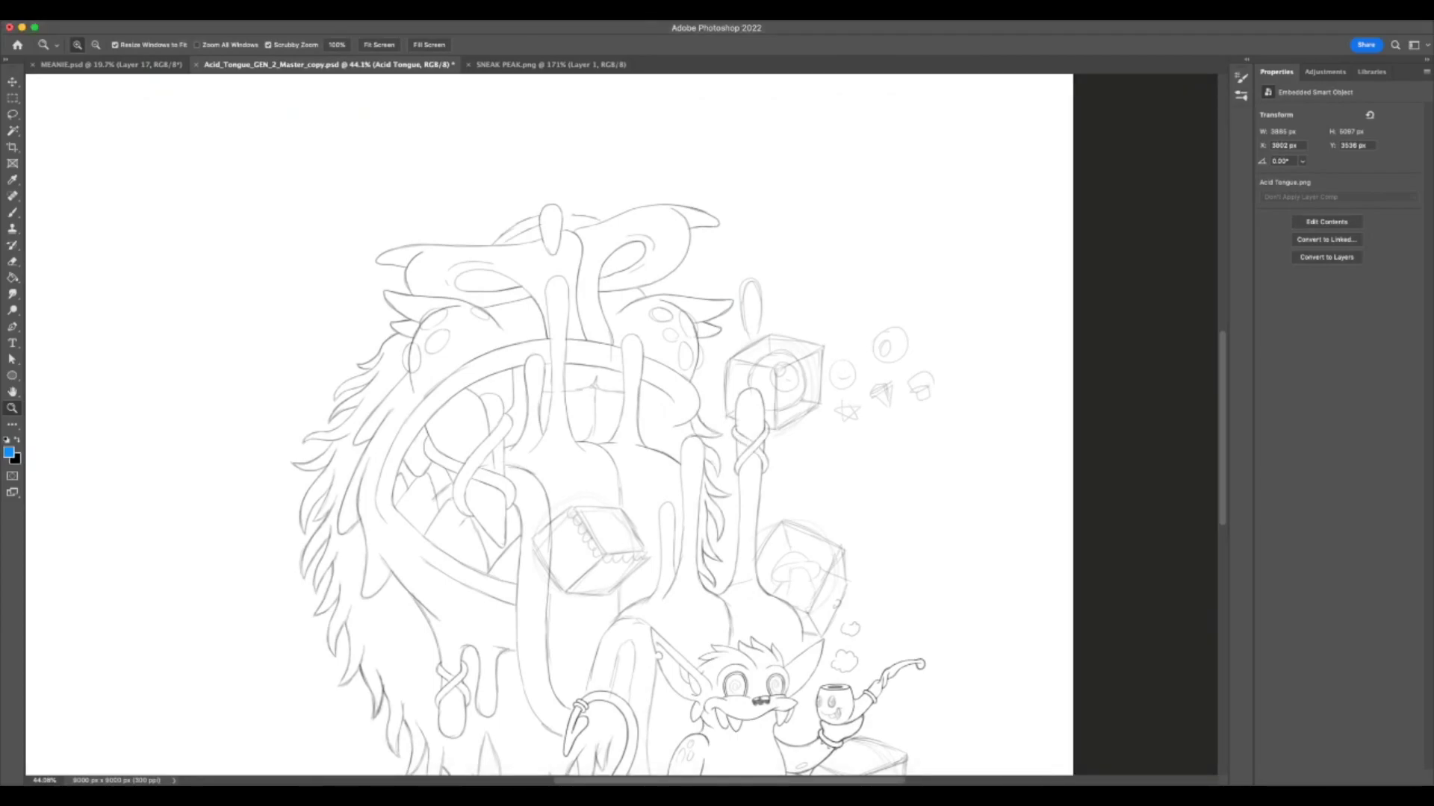
key("F7")
left_click_drag(737, 482, 709, 492)
key("F7")
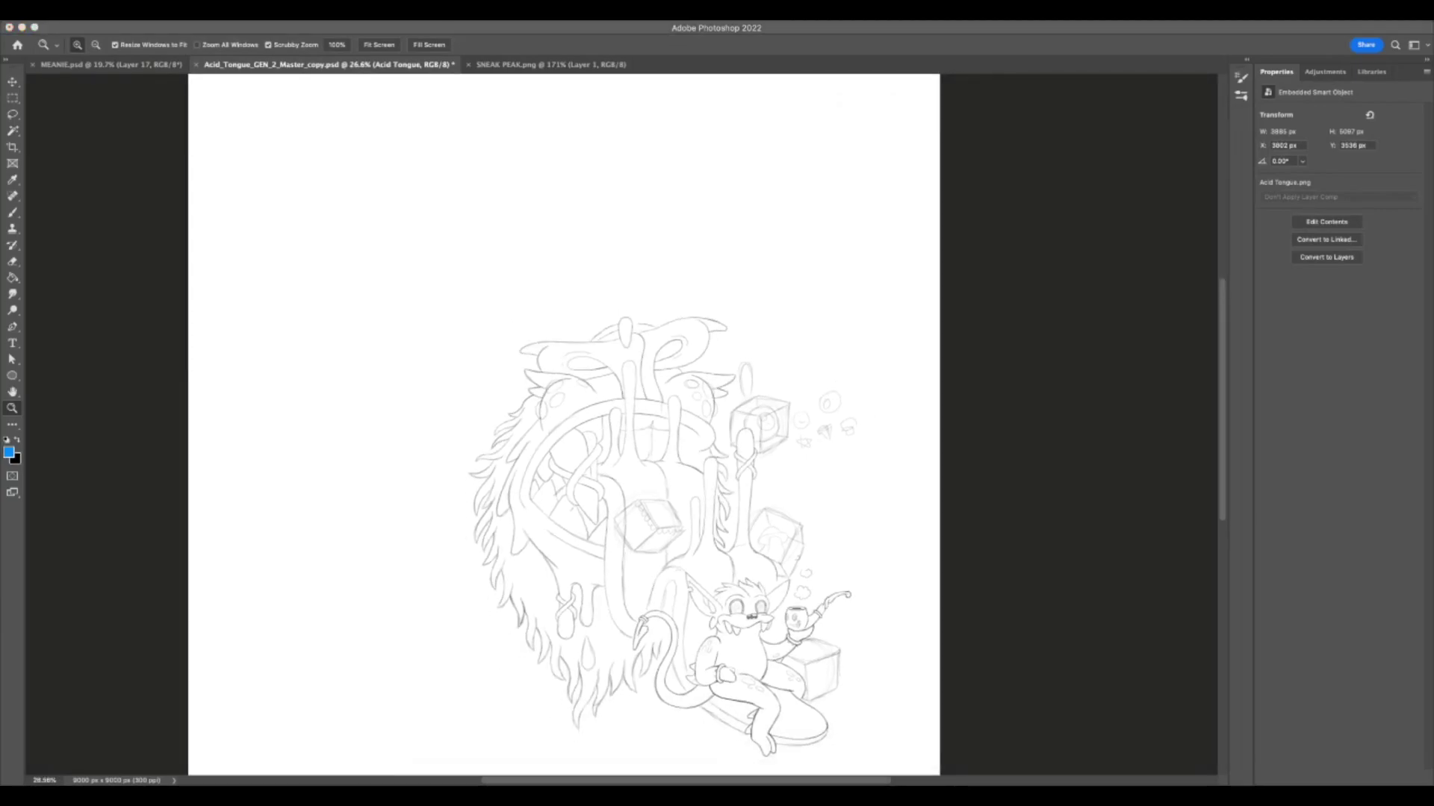
key("F7")
key("F7")
key("F7")
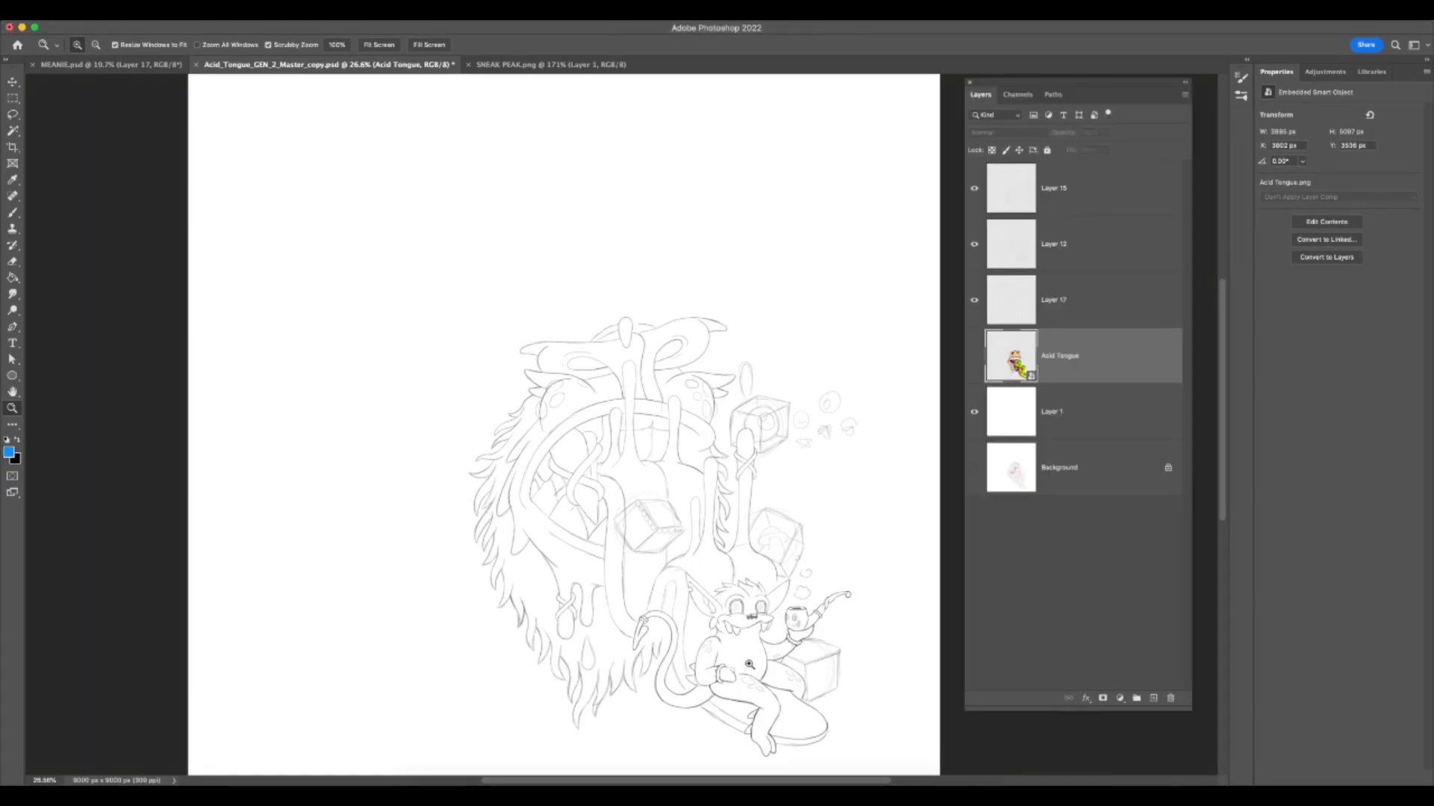
- Briefly compare the sketch with the coloured Acid Tongue artwork, and examine the seated pipe-smoking creature and the surrounding fur
left_click_drag(748, 669, 771, 673)
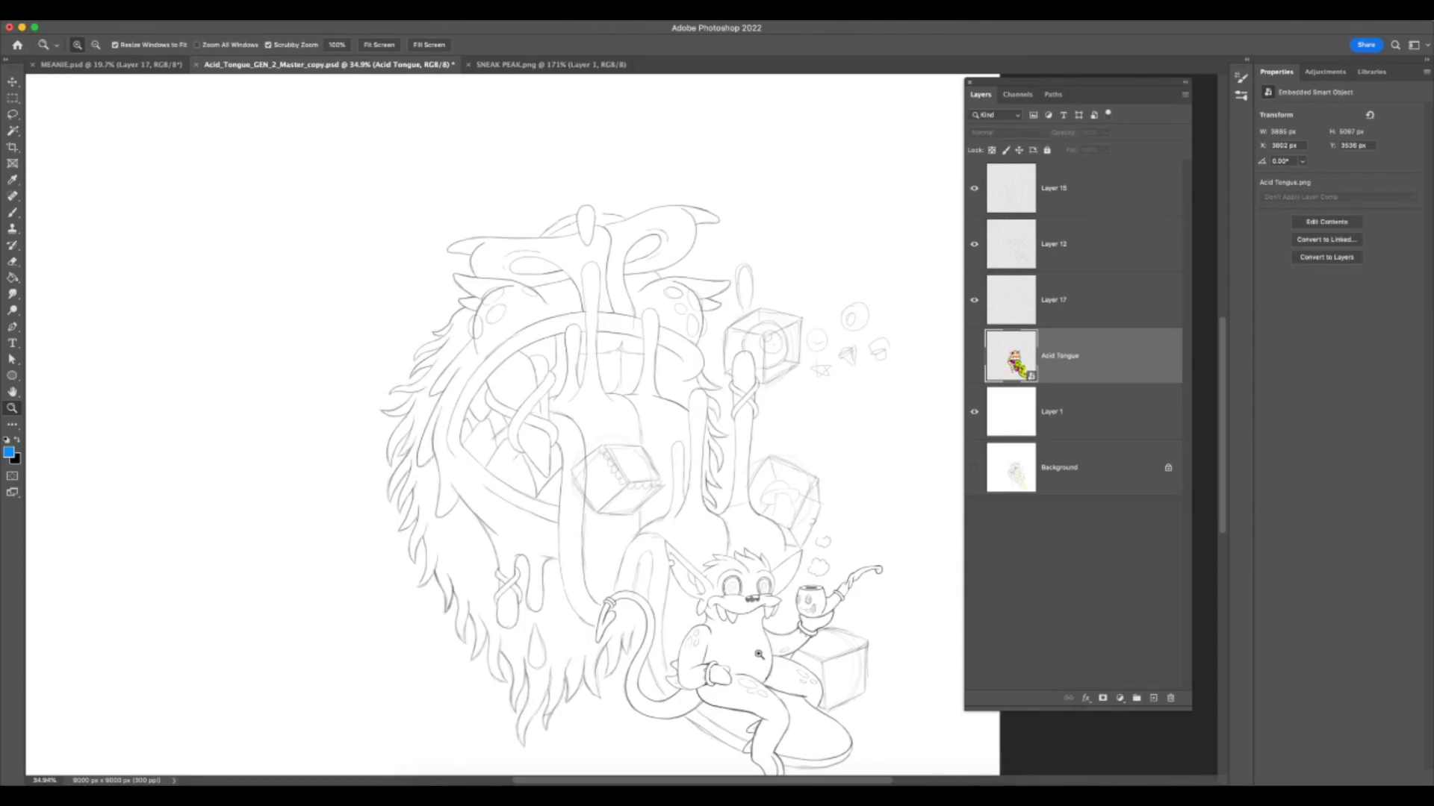
left_click(974, 358)
left_click(974, 358)
left_click_drag(837, 679, 856, 678)
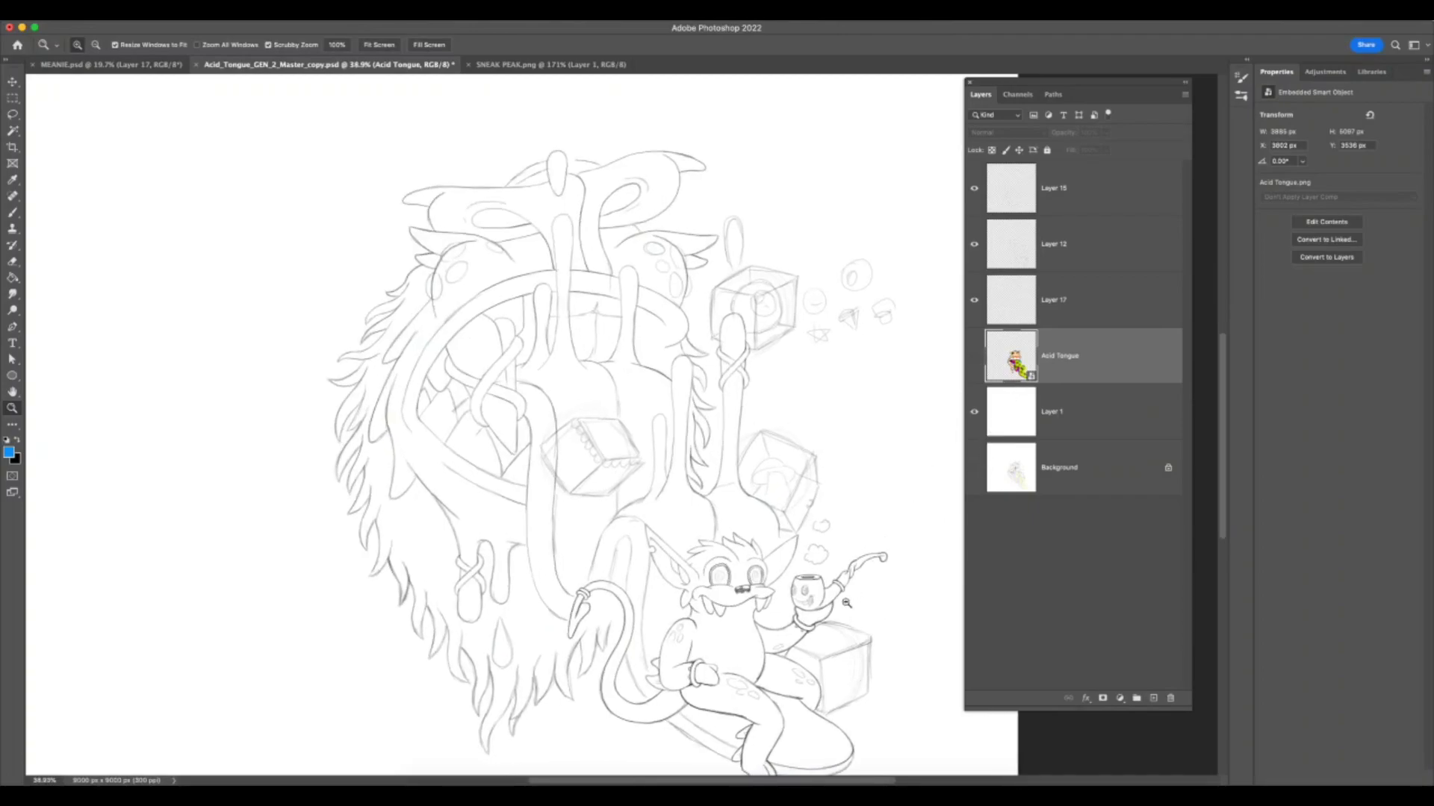
left_click_drag(859, 596, 845, 602)
key("F7")
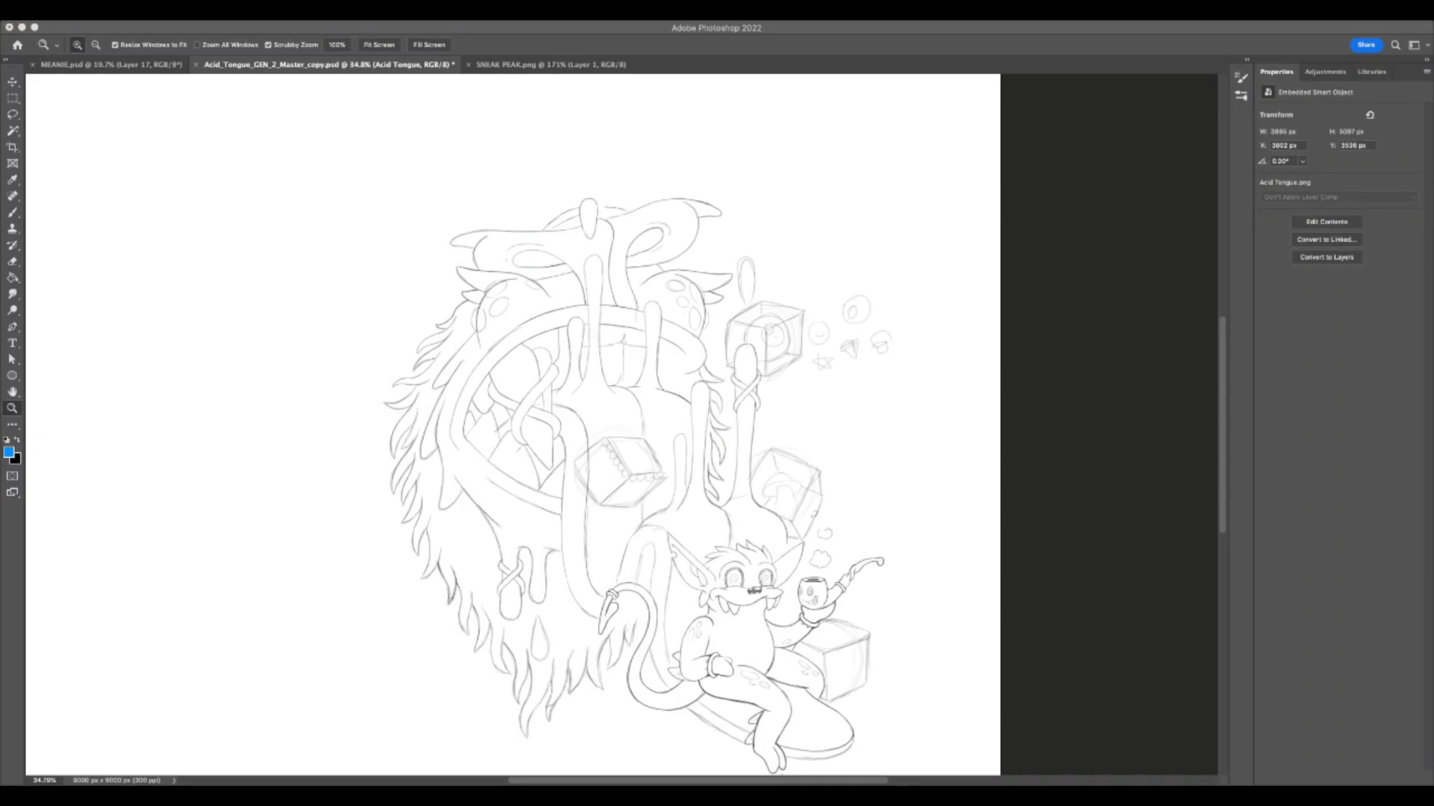
key("F7")
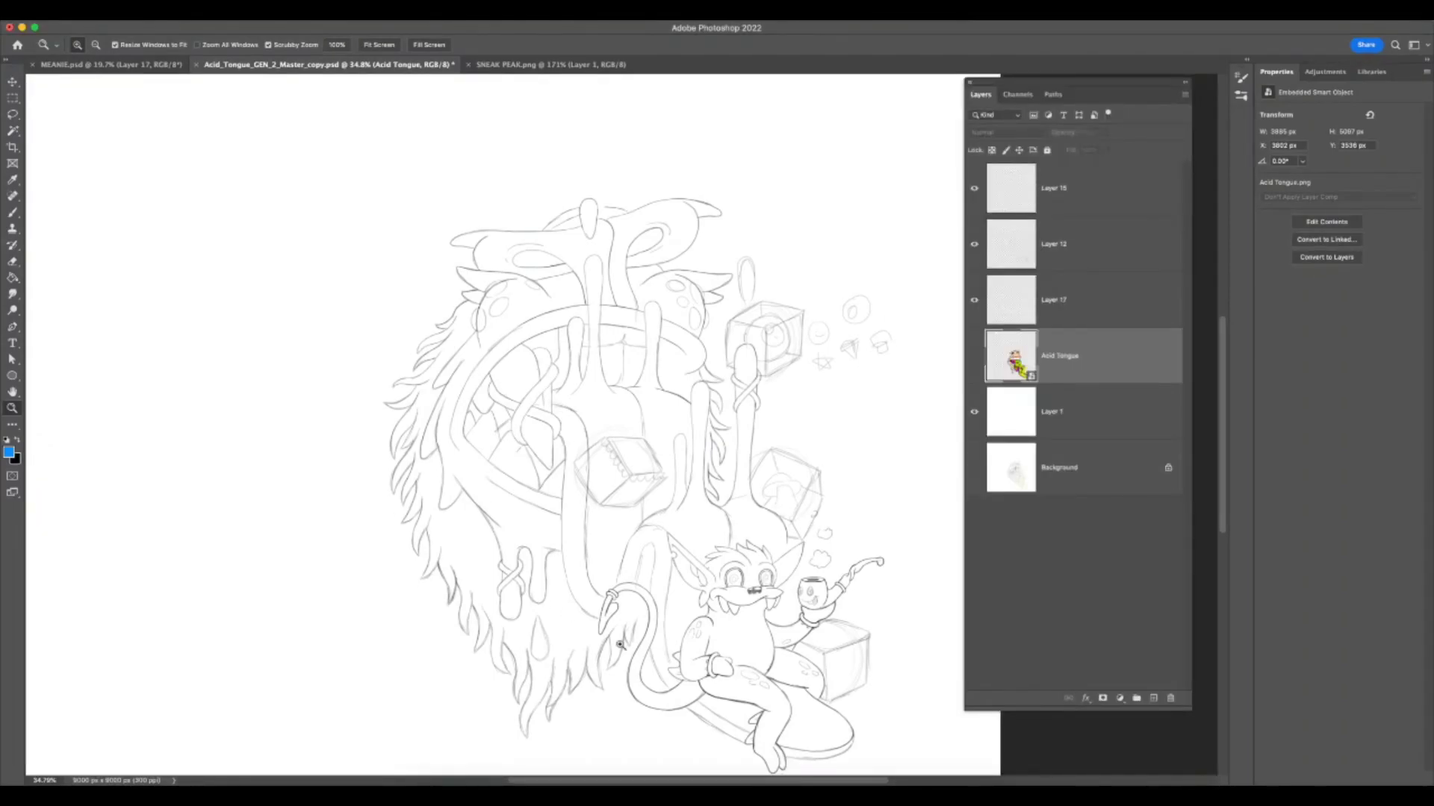
left_click_drag(610, 681, 590, 682)
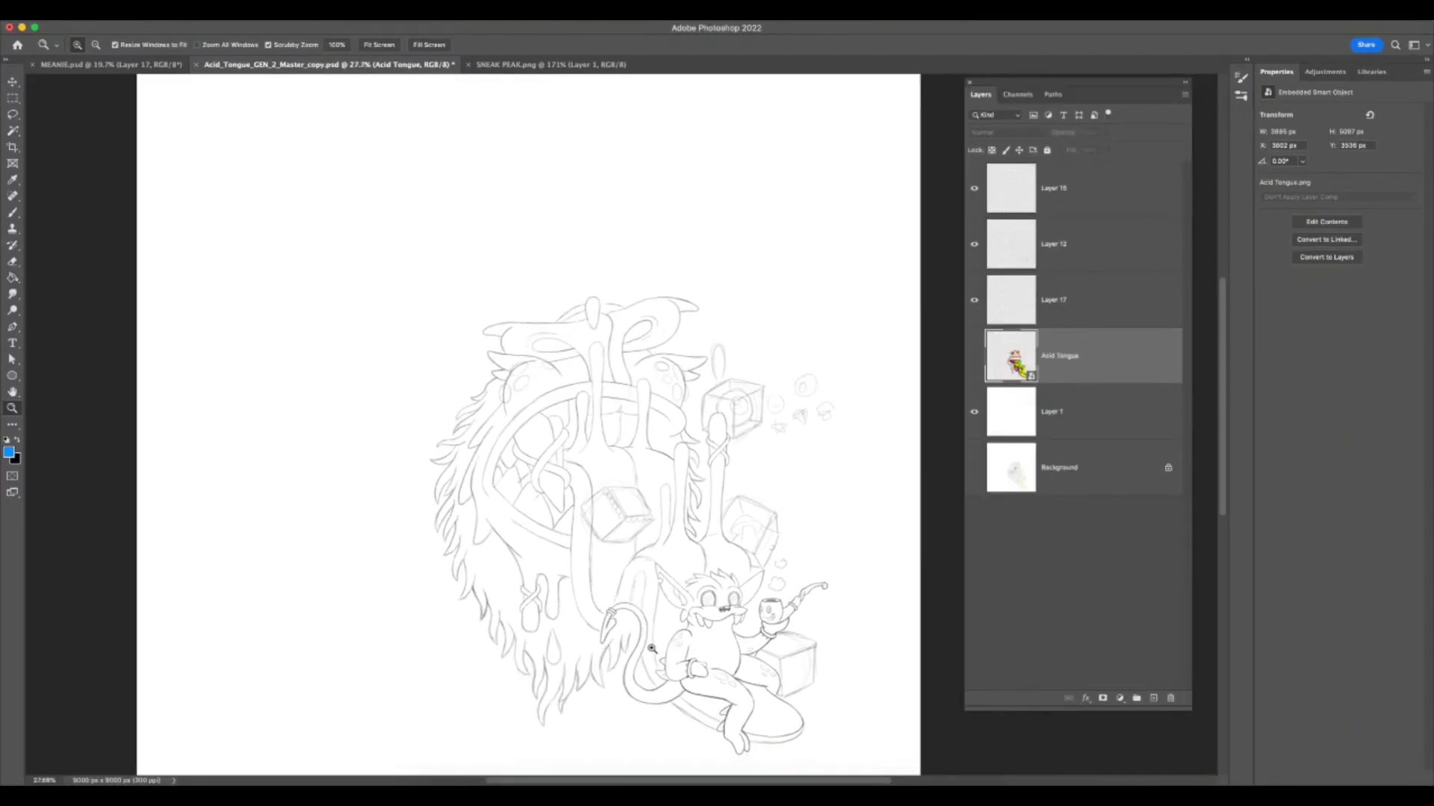
left_click_drag(654, 672, 676, 665)
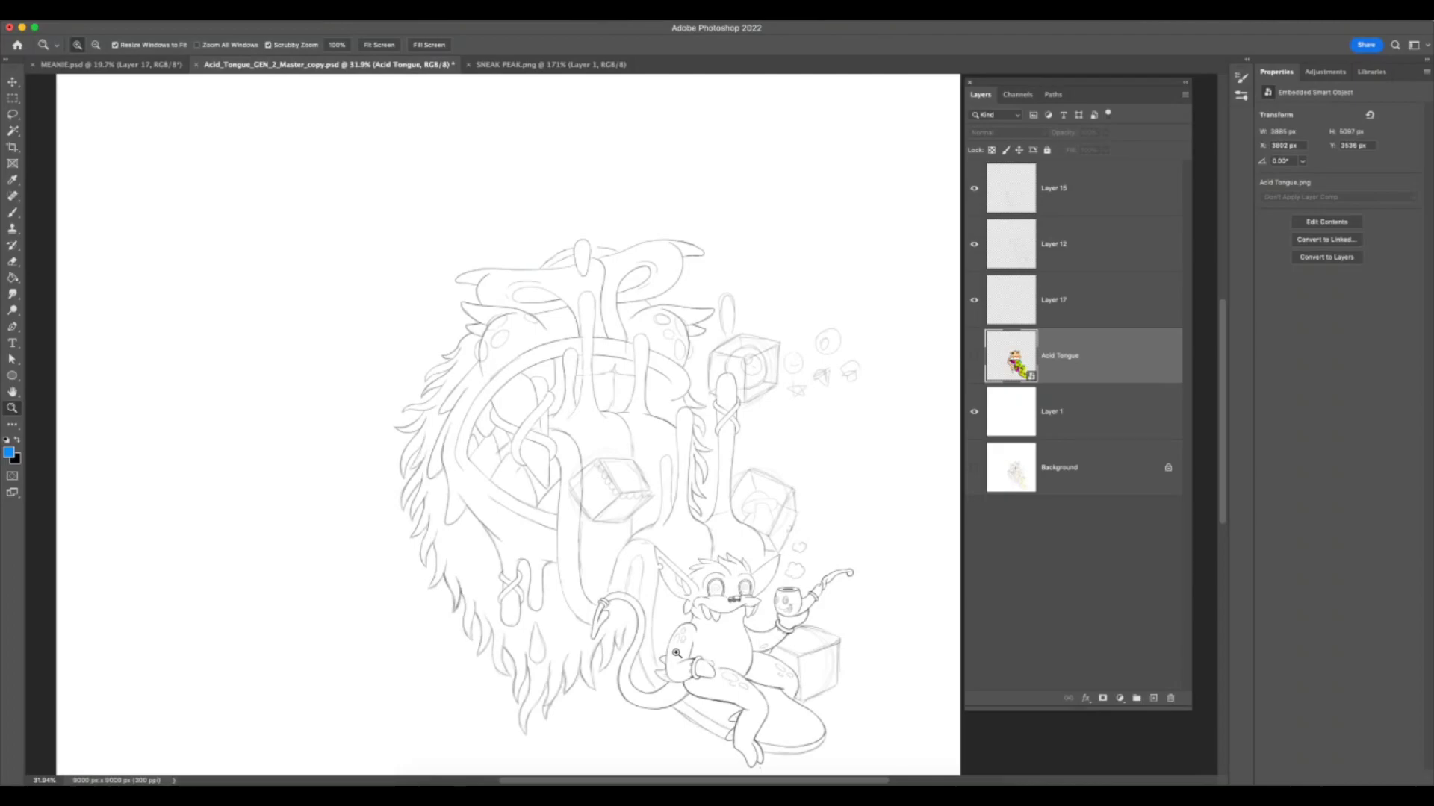
scroll(853, 574, "down", 2)
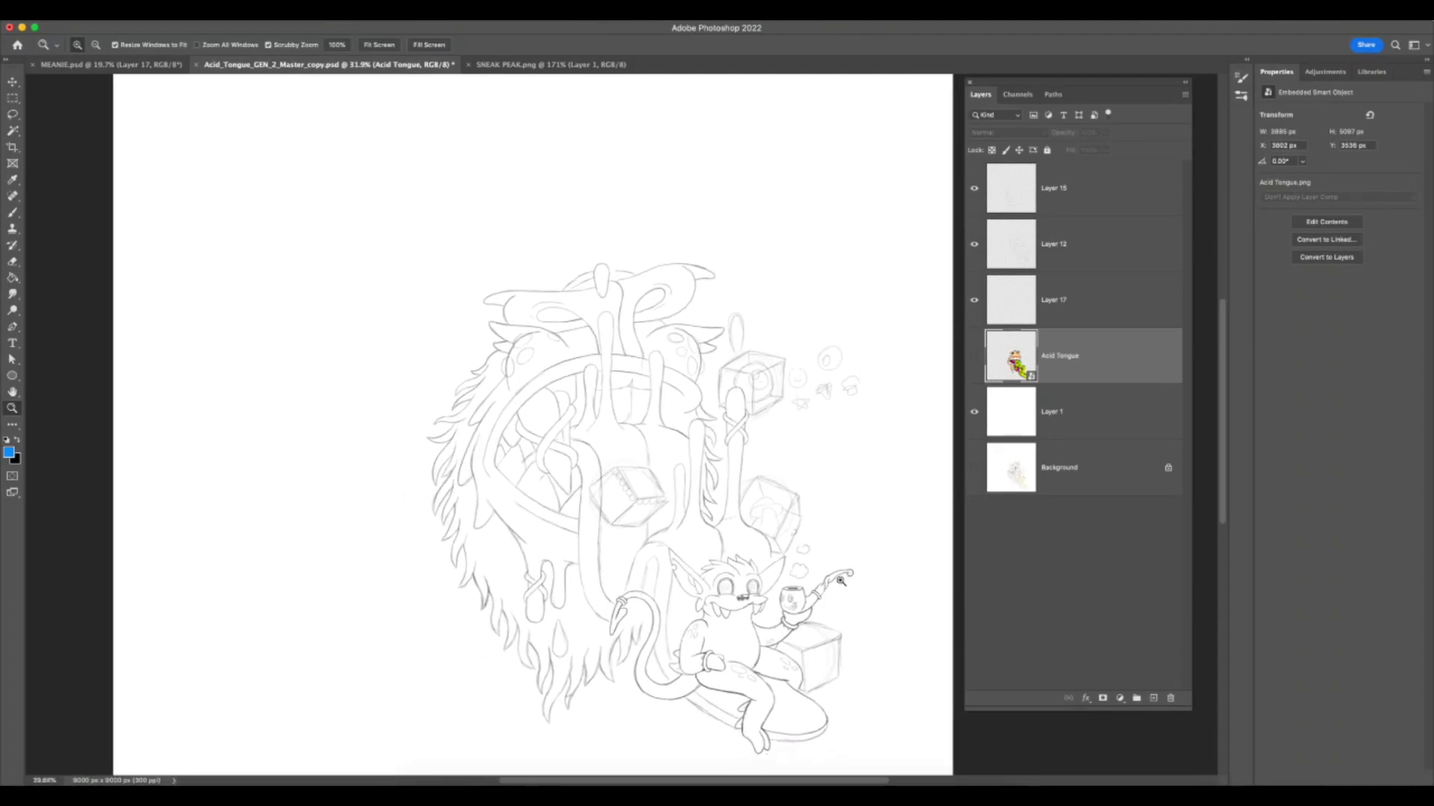
key("F7")
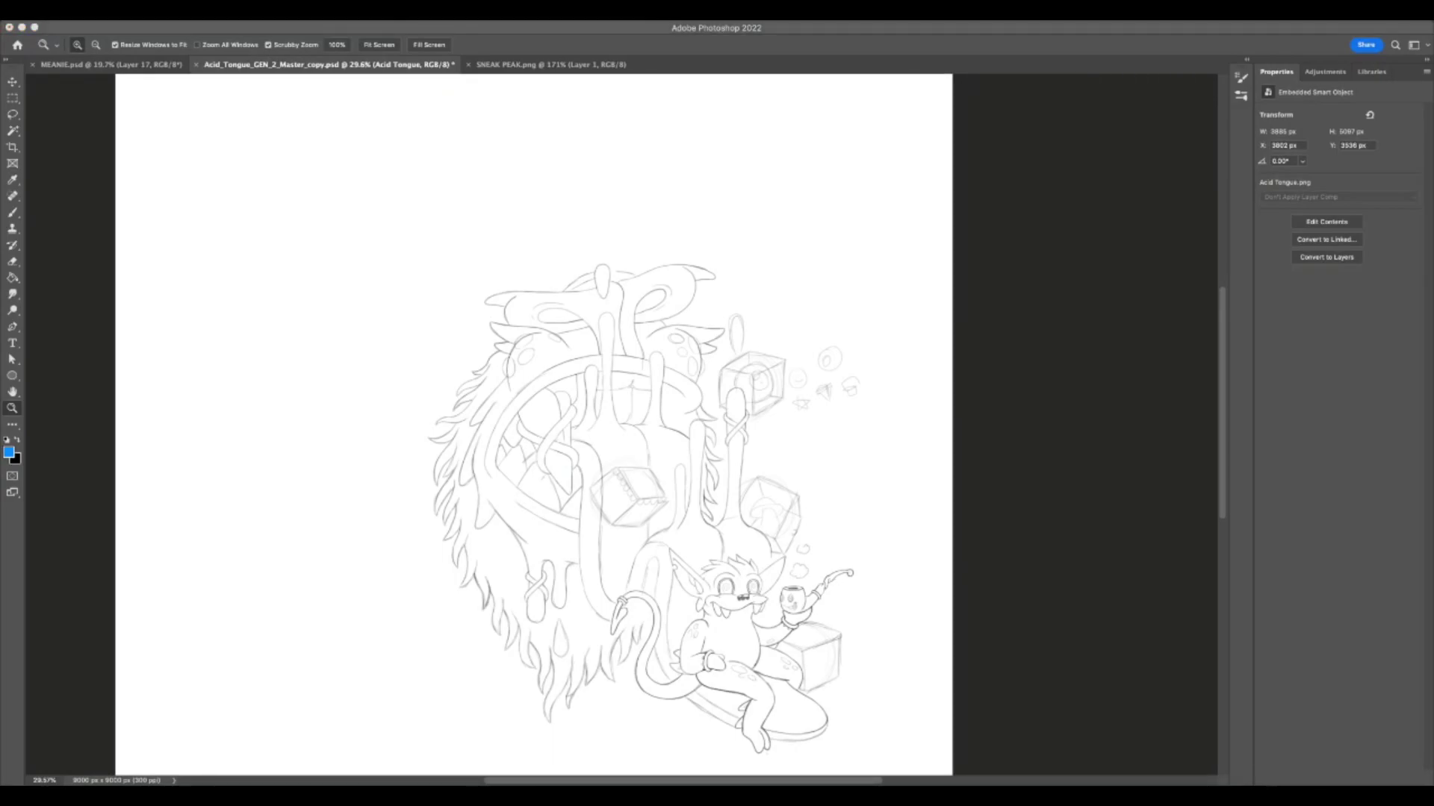
key("F7")
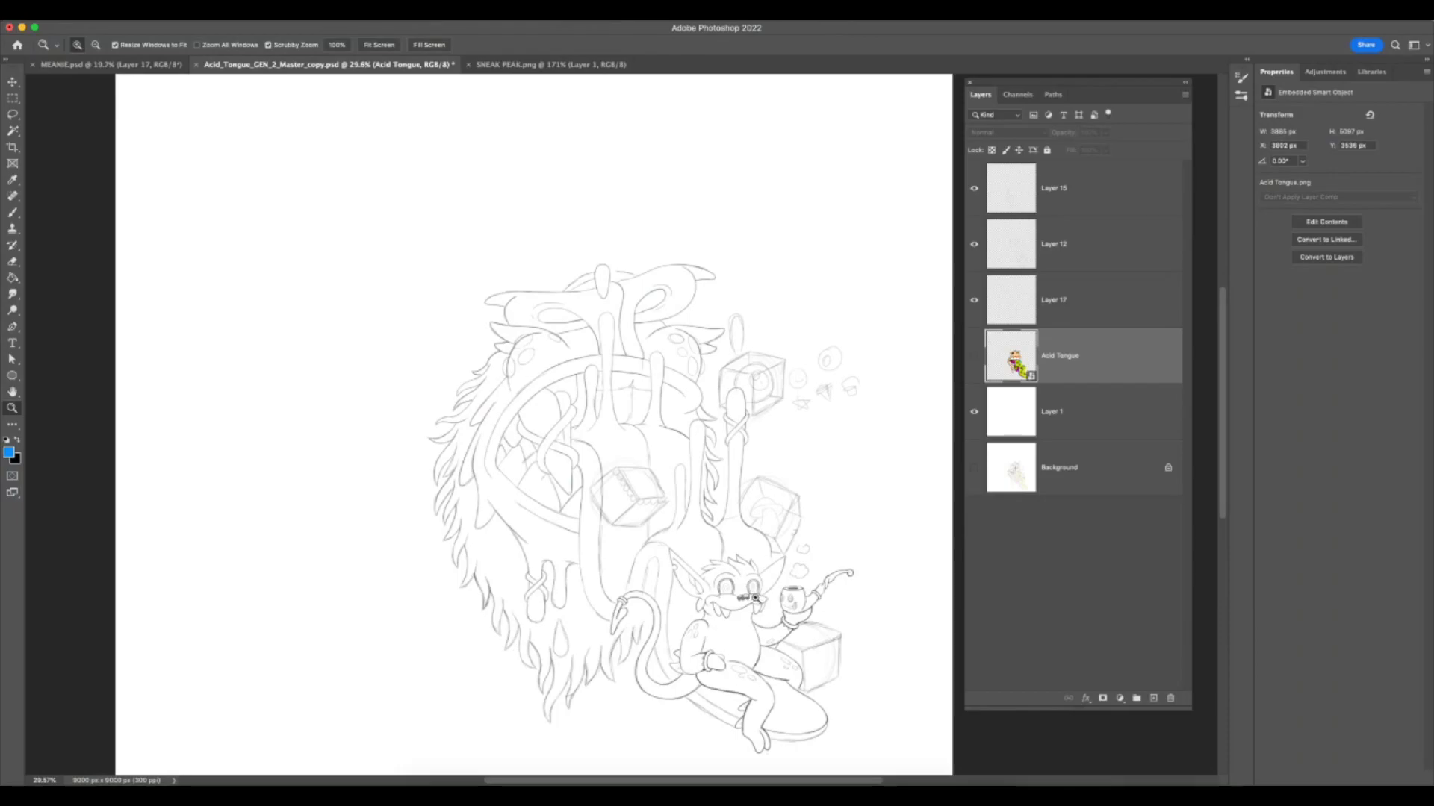
scroll(758, 595, "up", 3)
scroll(782, 596, "down", 2)
- Lasso the fur along the left side of the mouth on Layer 15 and move it in place onto a new layer above
key("l")
mouse_move(404, 267)
left_mouse_down()
mouse_move(368, 399)
mouse_move(361, 444)
mouse_move(381, 519)
mouse_move(490, 688)
mouse_move(529, 644)
mouse_move(569, 671)
mouse_move(602, 628)
mouse_move(584, 627)
mouse_move(580, 702)
mouse_move(525, 768)
mouse_move(460, 777)
mouse_move(319, 667)
mouse_move(284, 313)
mouse_move(380, 234)
mouse_move(394, 278)
left_mouse_up()
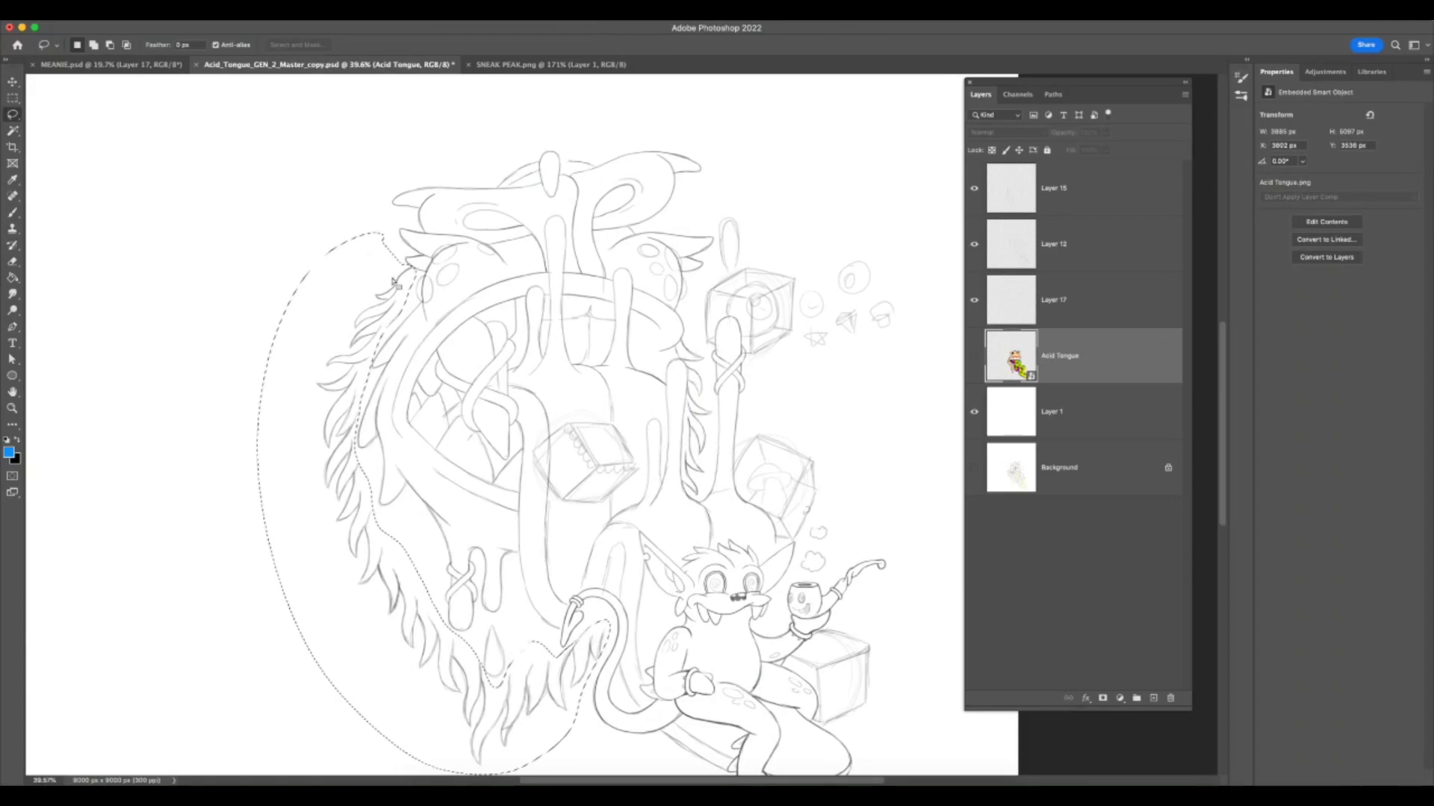
left_click(1080, 277)
left_click(974, 189)
left_click(973, 189)
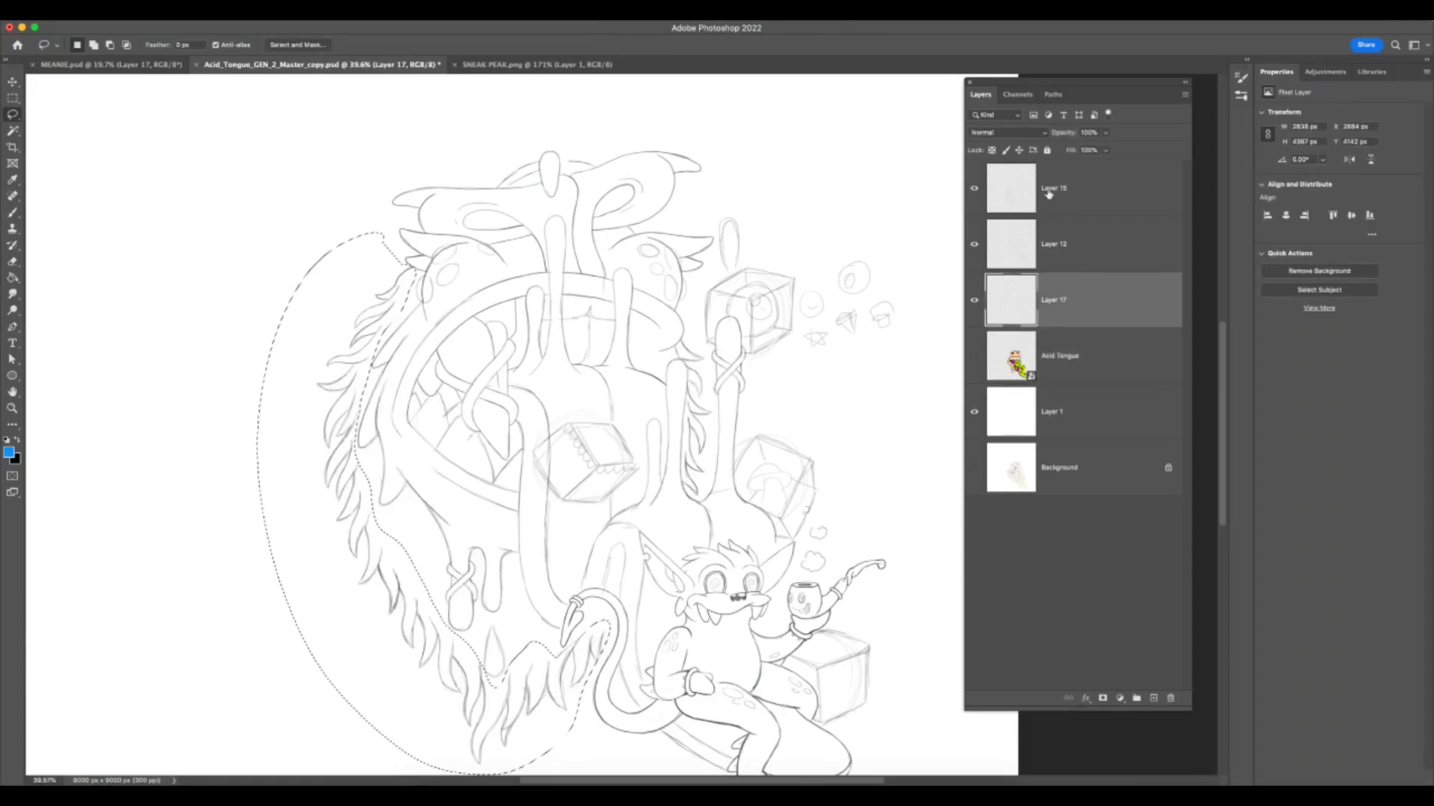
left_click(975, 190)
left_click(974, 190)
left_click(1008, 193)
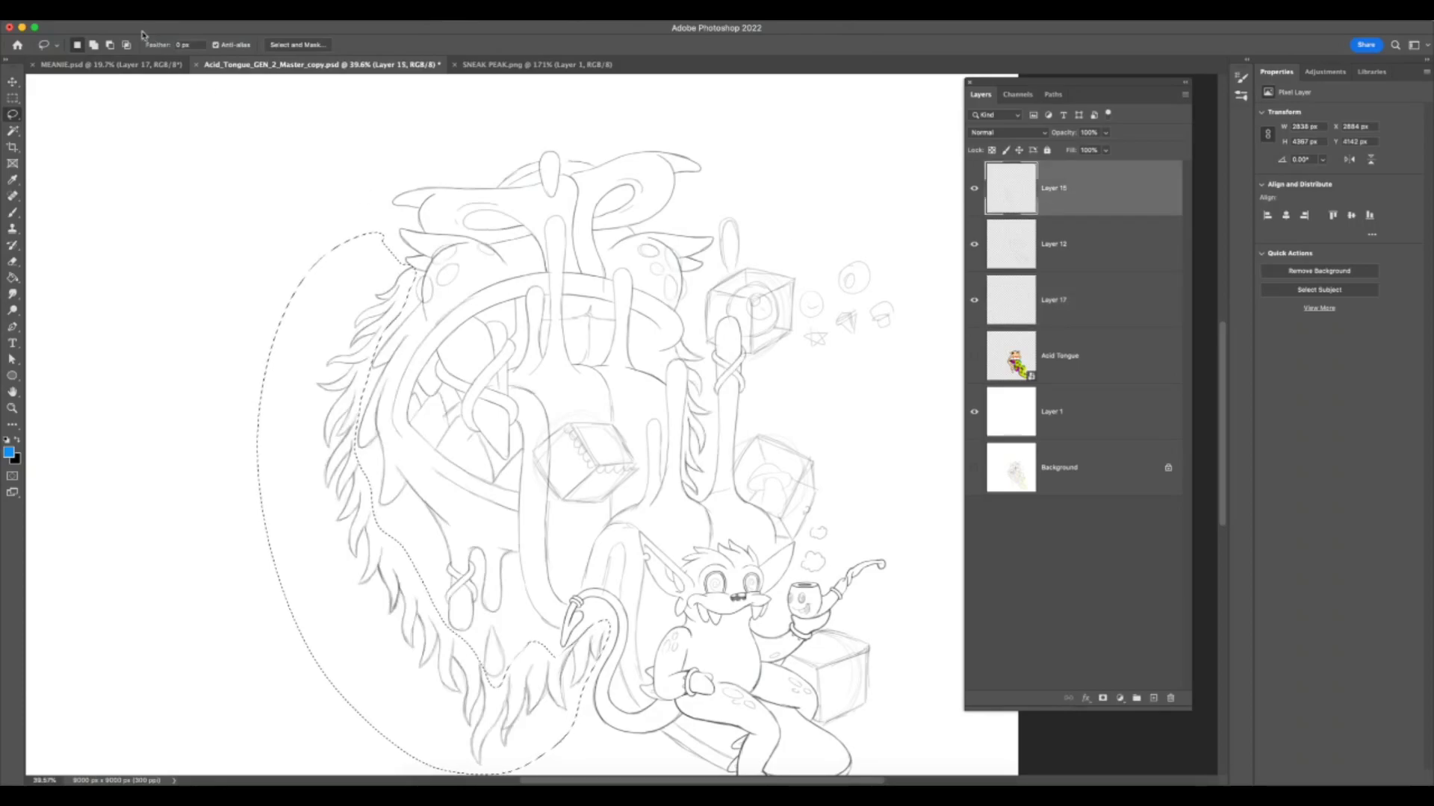
key("F7")
key("Delete")
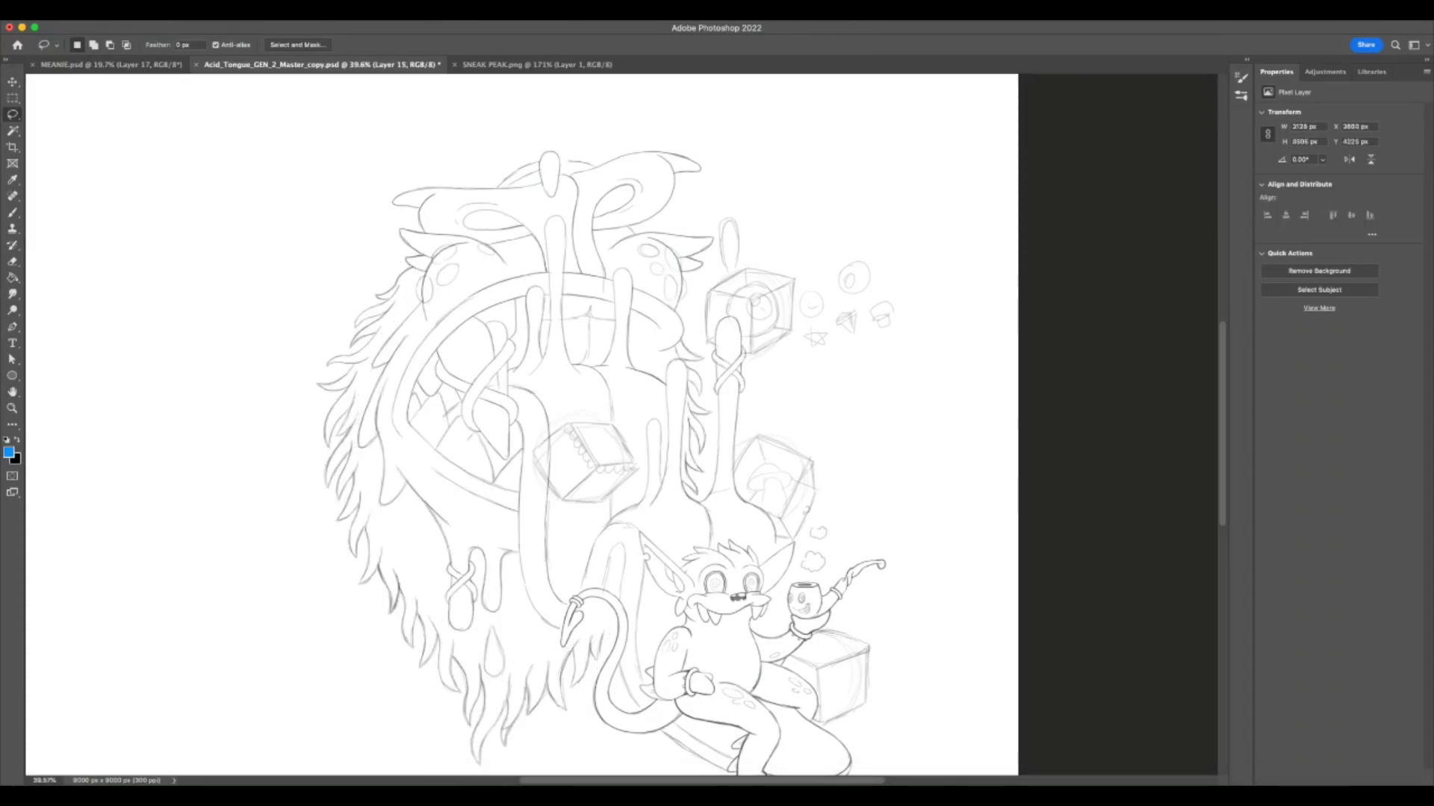
key("ctrl+d")
key("F7")
left_click(1153, 698)
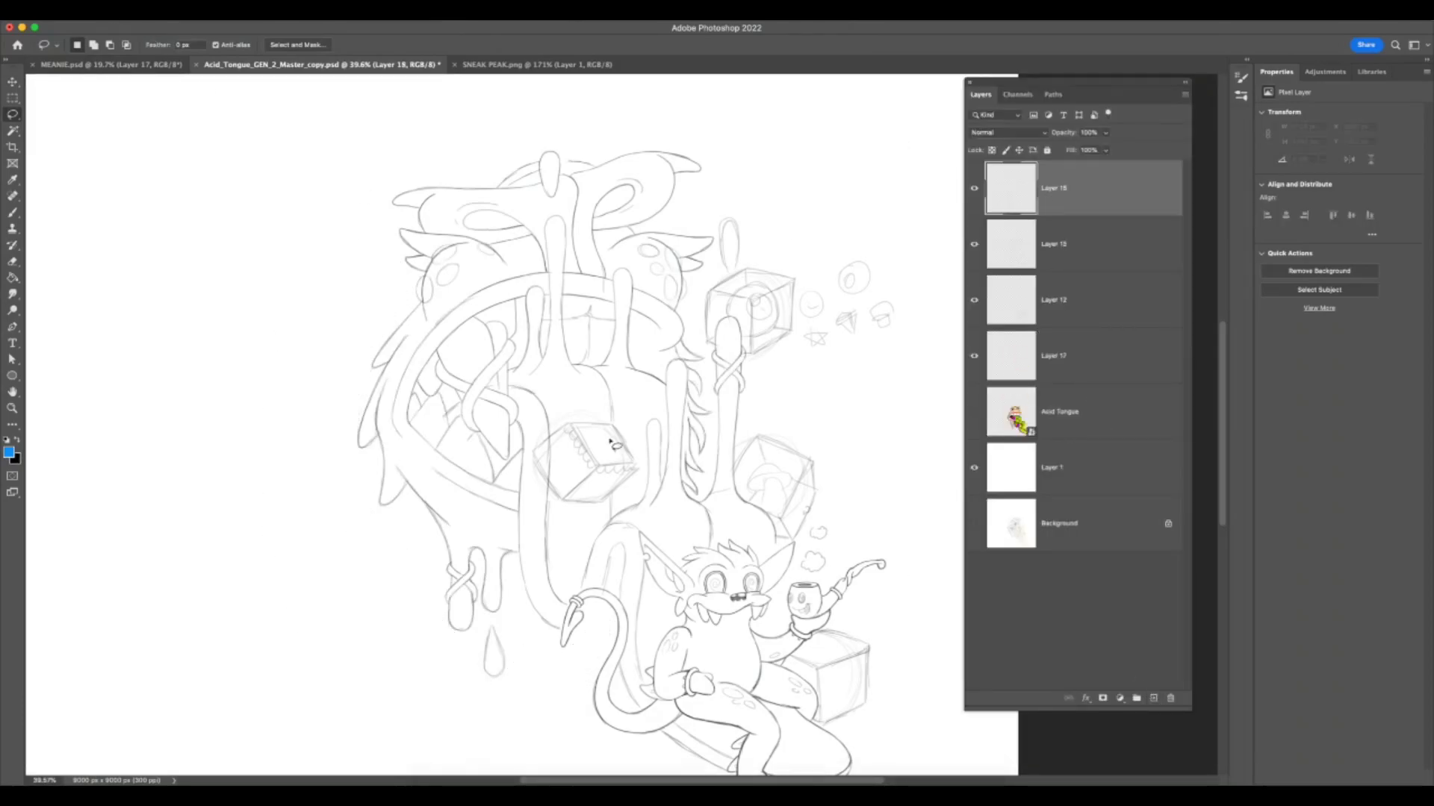
key("F7")
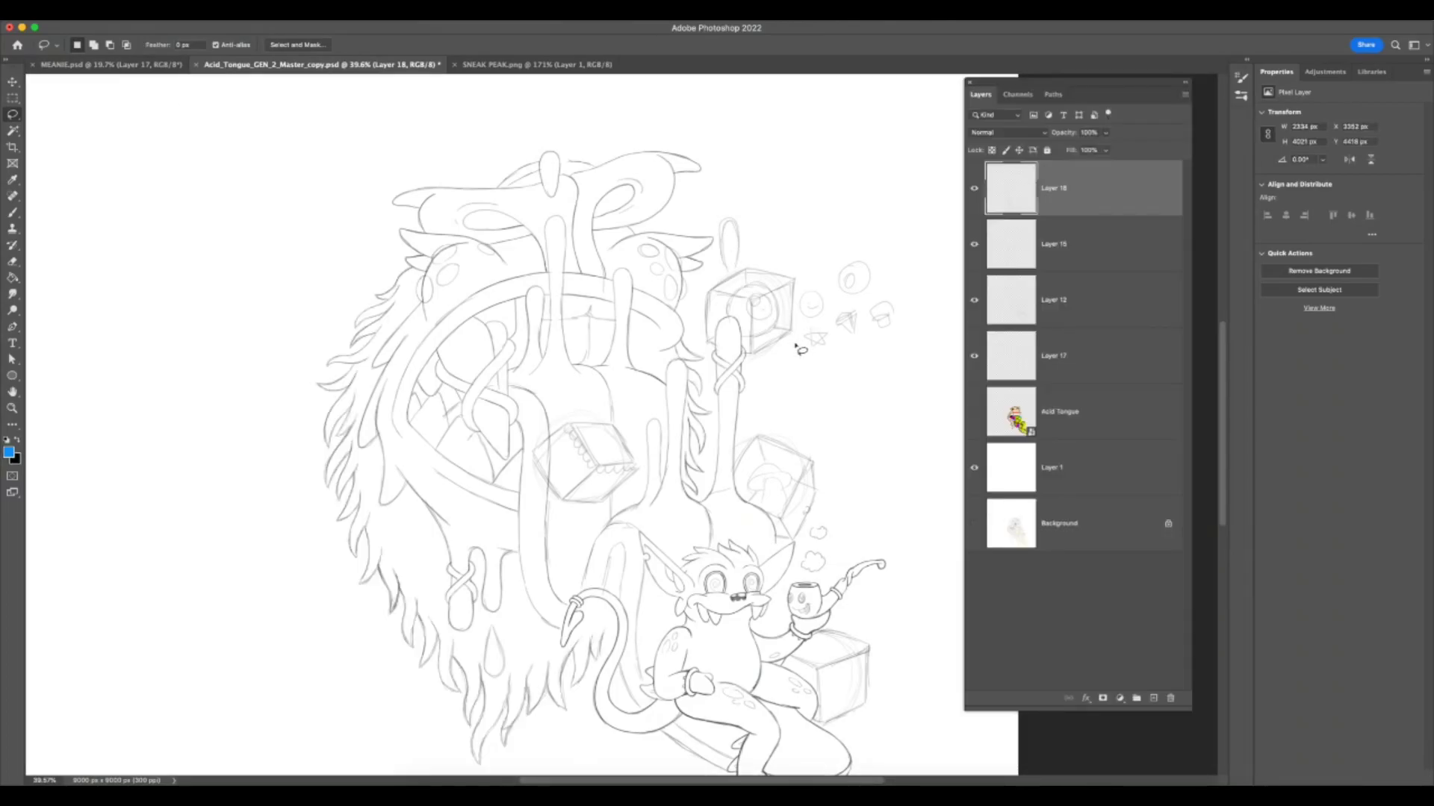
- Lasso the narrow fur strip between the drips right of the mouth on Layer 15, cut it and paste it in place above the separated fur
key("z")
left_click_drag(777, 347, 807, 356)
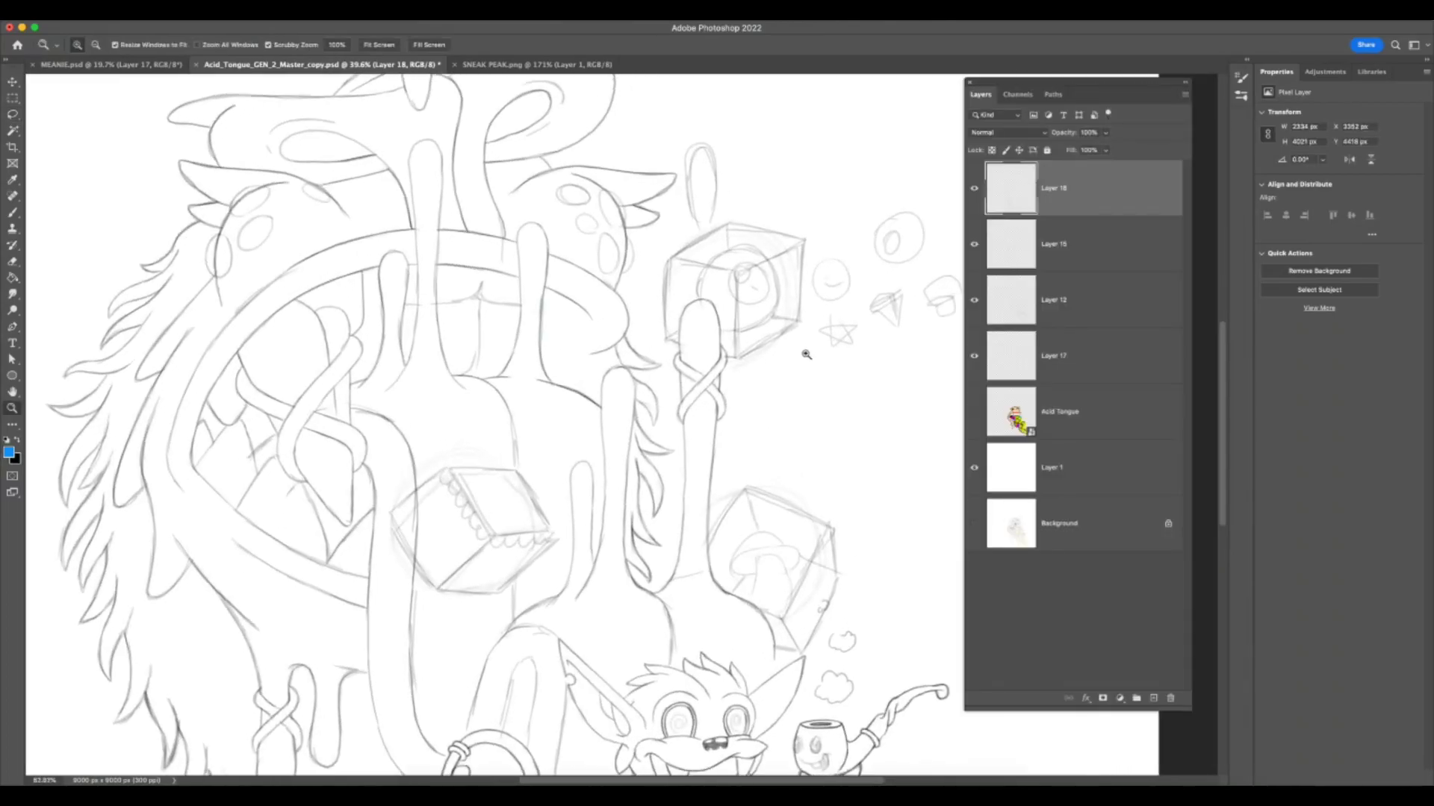
left_click(13, 115)
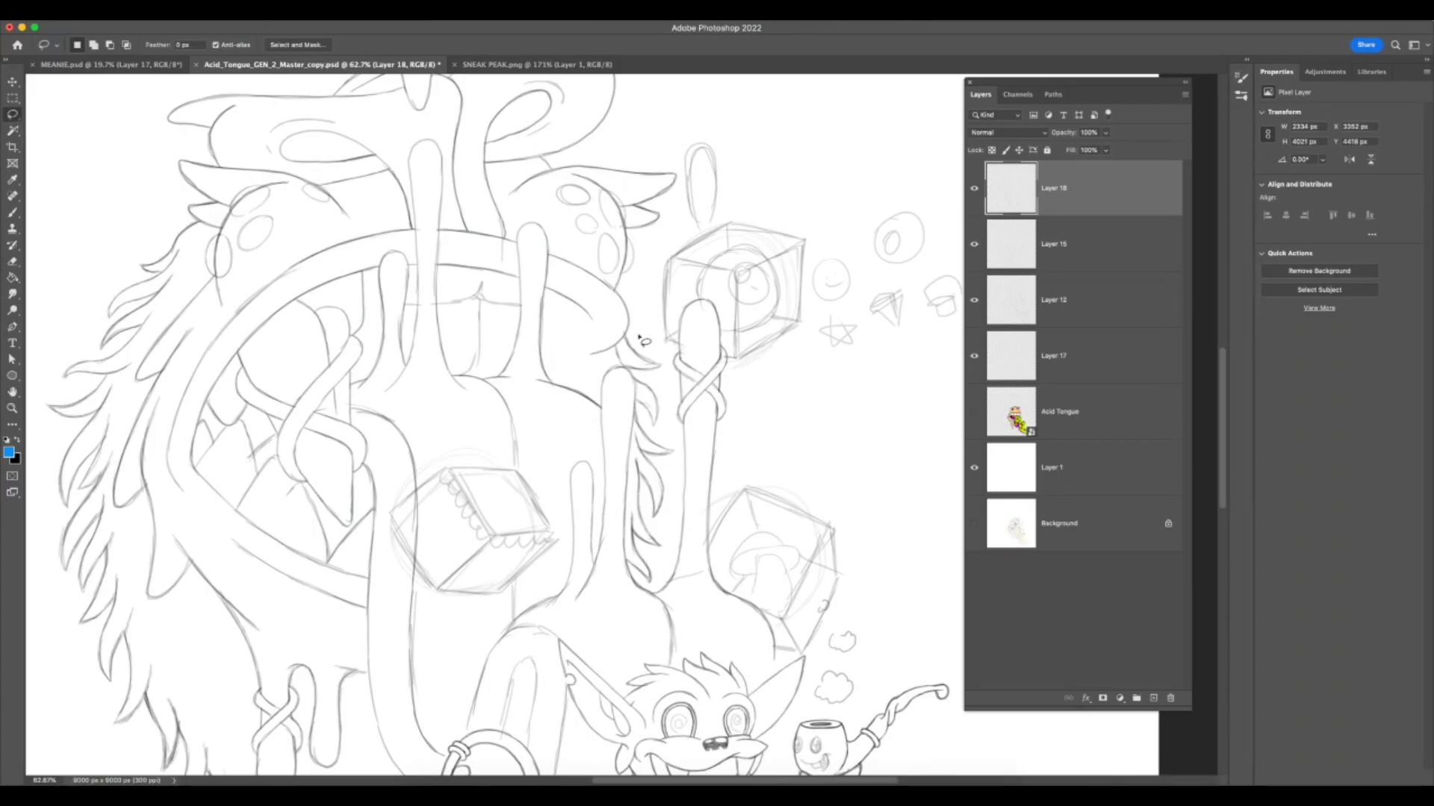
left_click(994, 246)
mouse_move(633, 334)
left_mouse_down()
mouse_move(615, 357)
mouse_move(641, 394)
mouse_move(636, 587)
mouse_move(674, 579)
mouse_move(685, 478)
mouse_move(658, 309)
left_mouse_up()
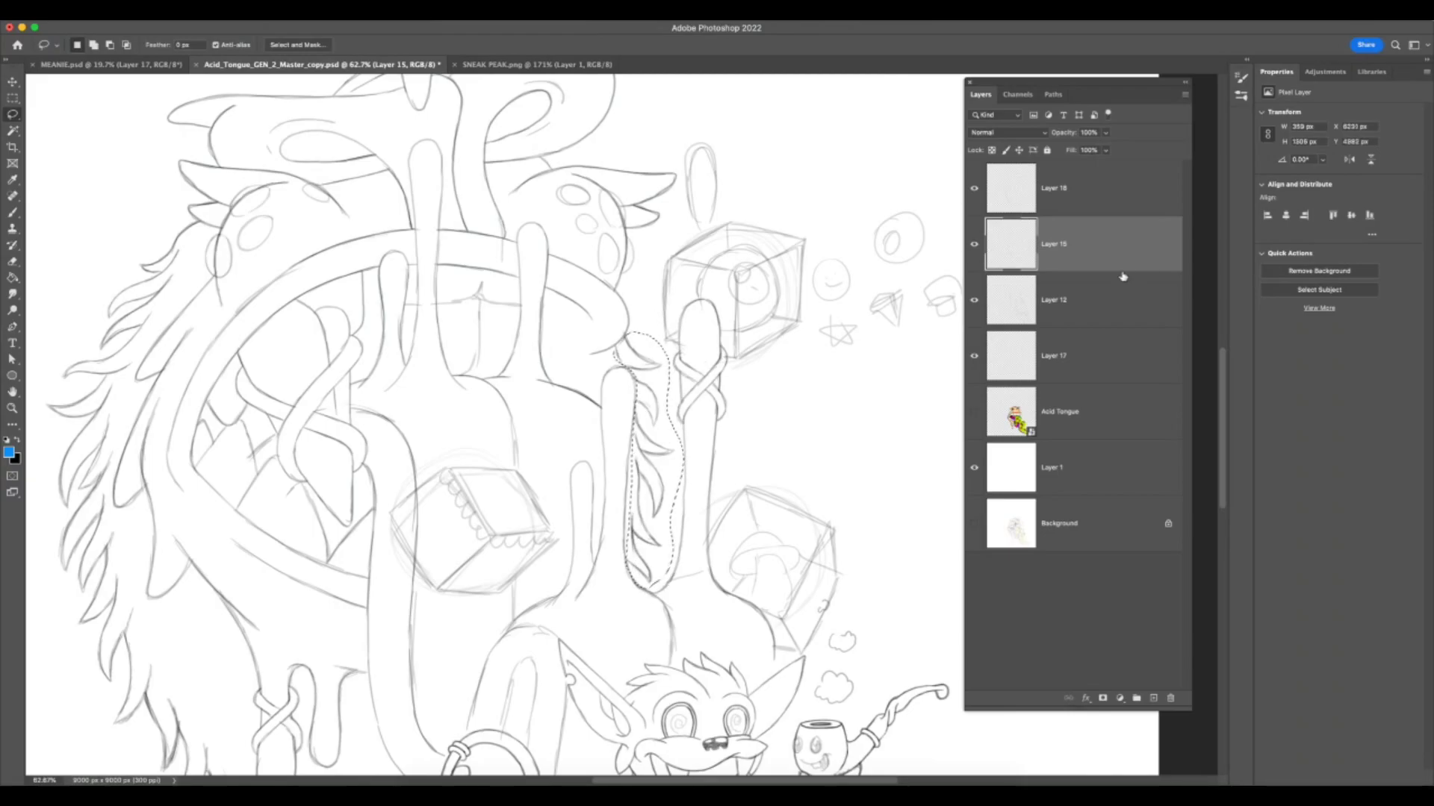
left_click(973, 244)
left_click(974, 244)
key("super+x")
left_click(1076, 197)
key("F7")
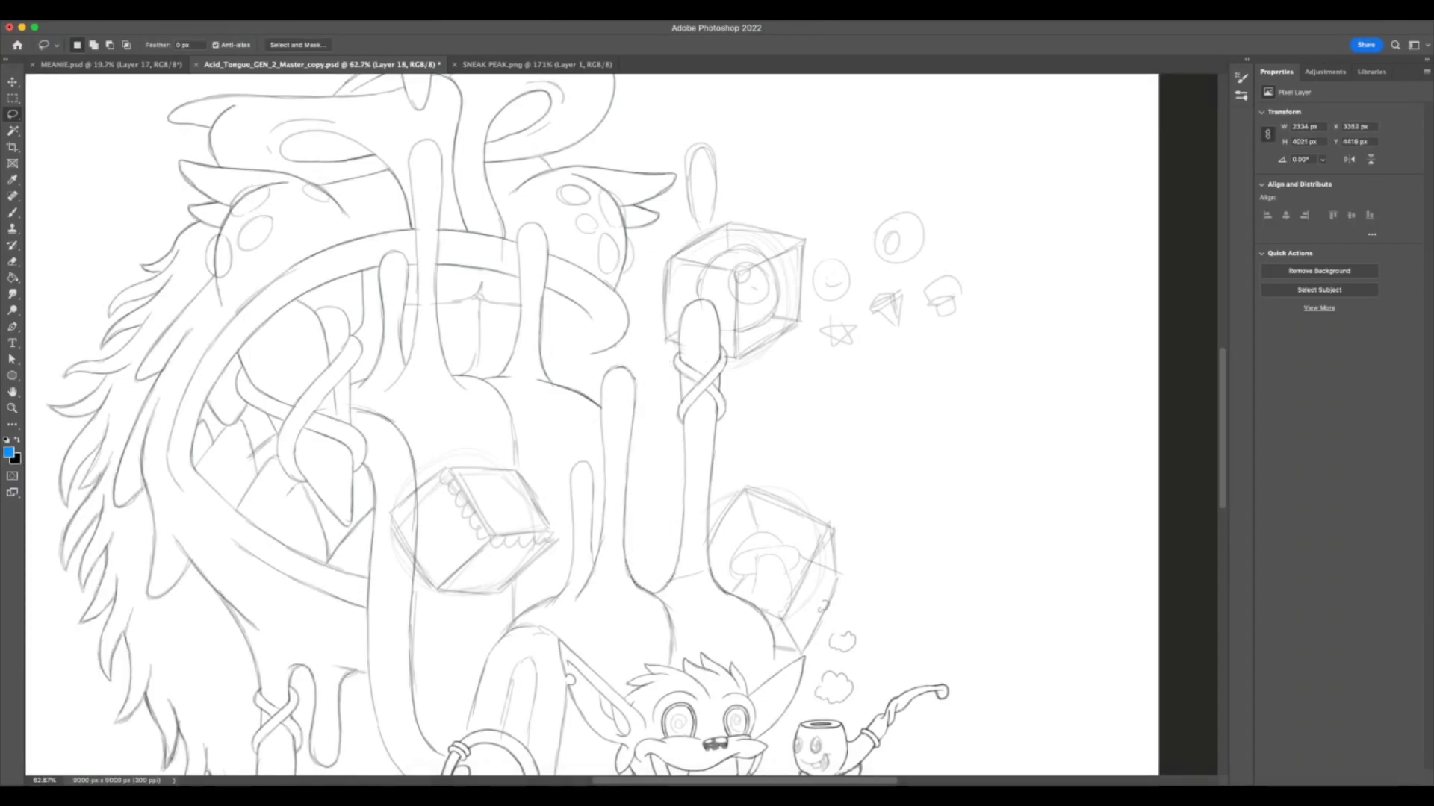
key("super+shift+v")
- Merge the two separated fur layers into a single layer
key("F7")
key("z")
left_click_drag(544, 620, 503, 640)
left_click(1097, 237, "shift")
key("F7")
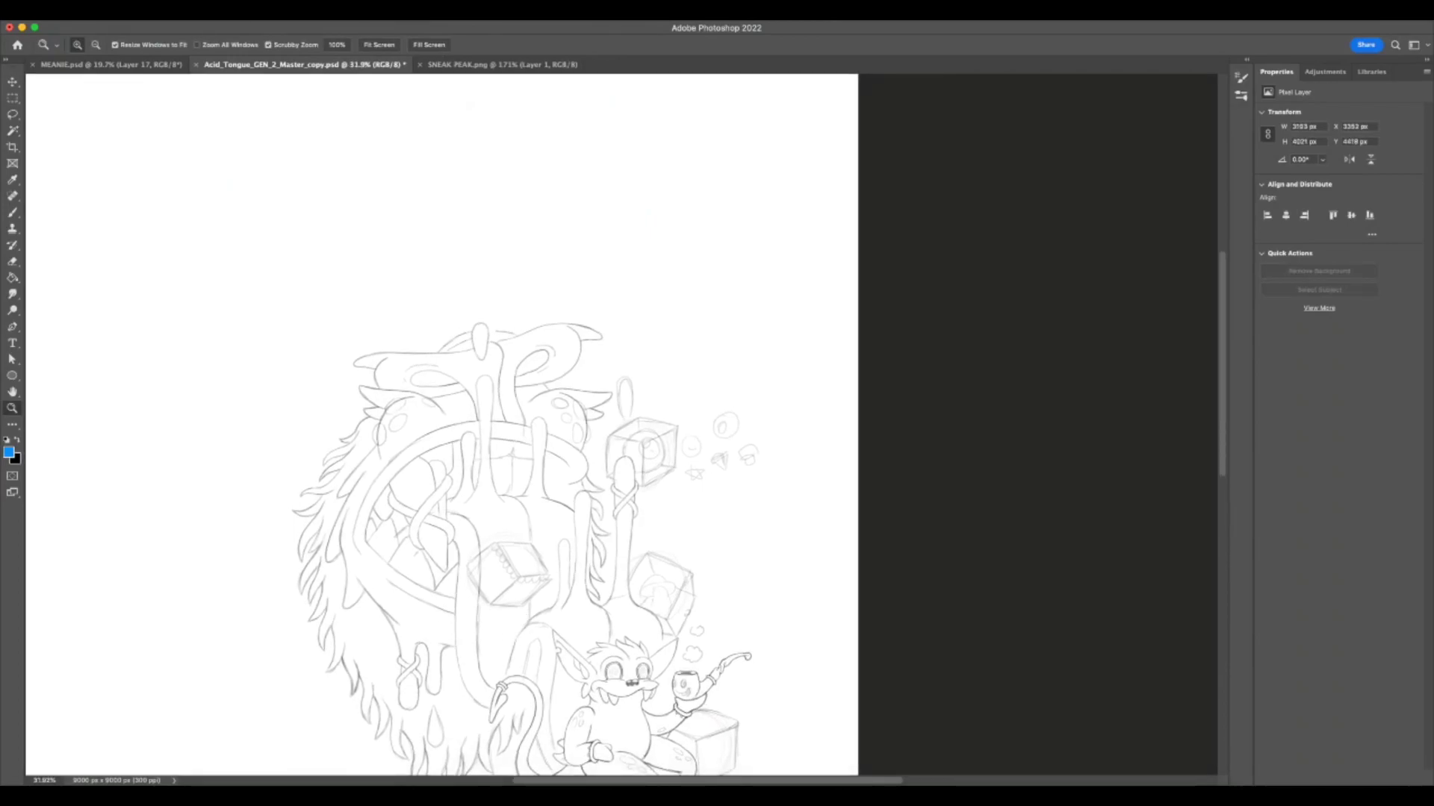
key("super+e")
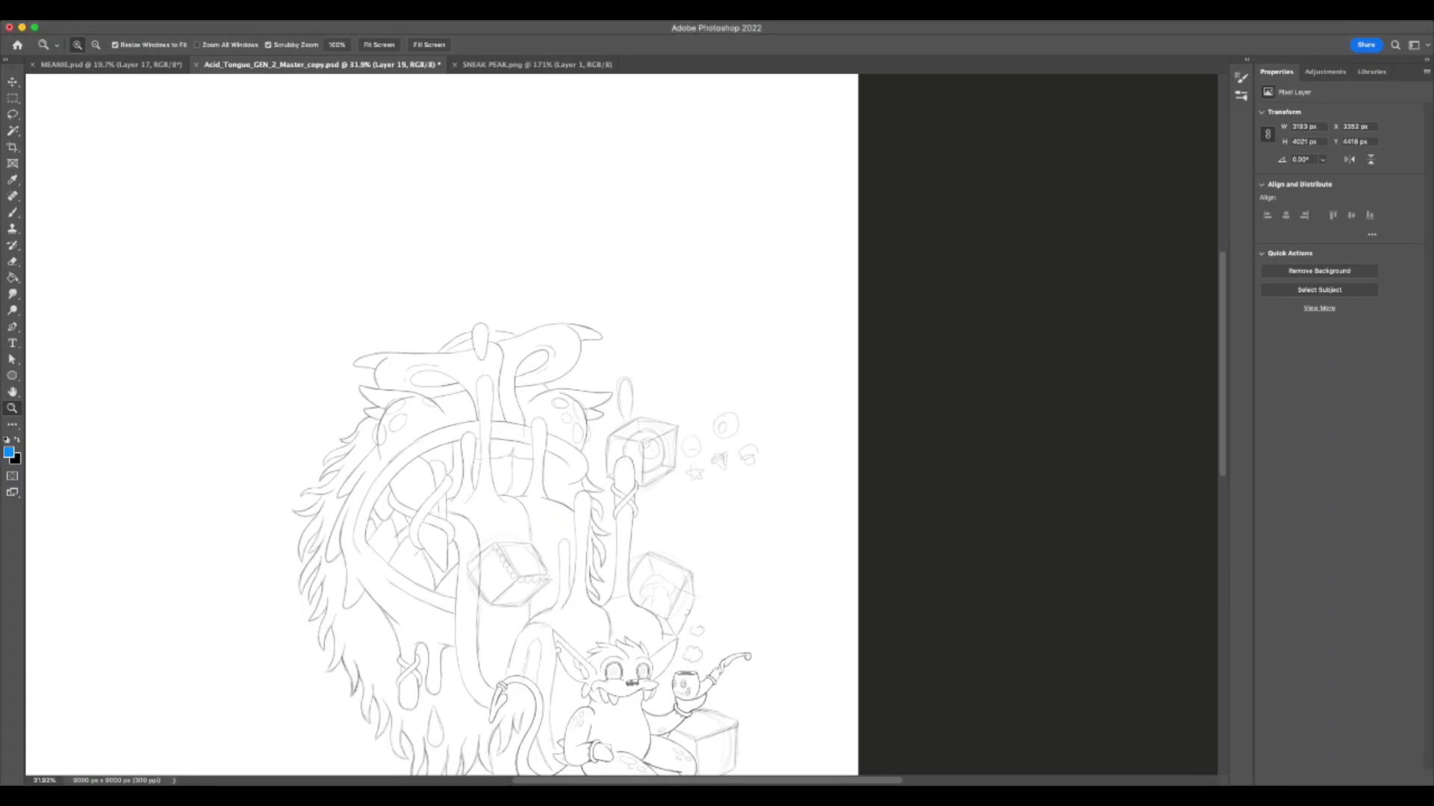
key("F7")
- Compare the sketch with and without the merged fur layer, leaving that layer hidden
left_click_drag(675, 614, 691, 616)
scroll(690, 615, "down", 3)
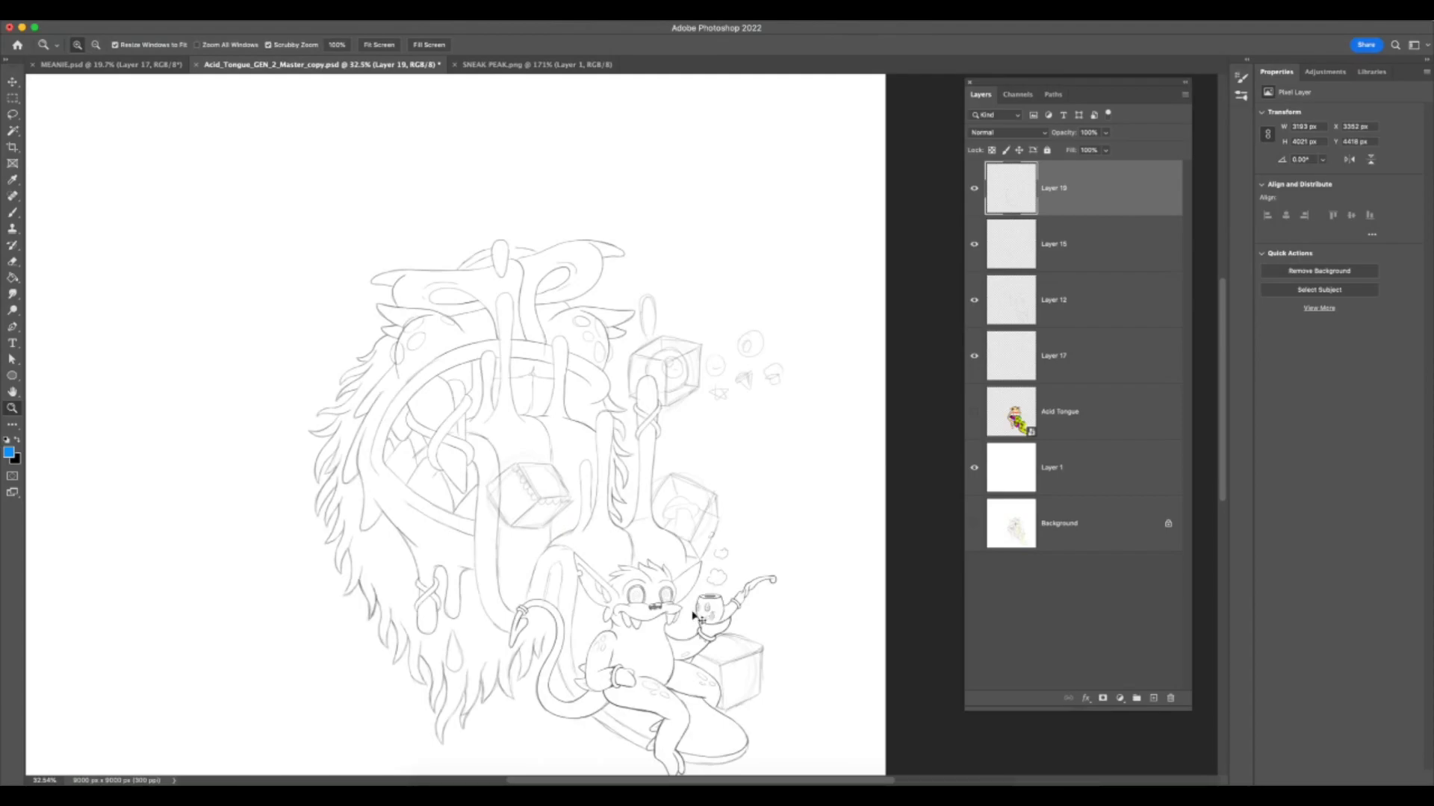
key("F7")
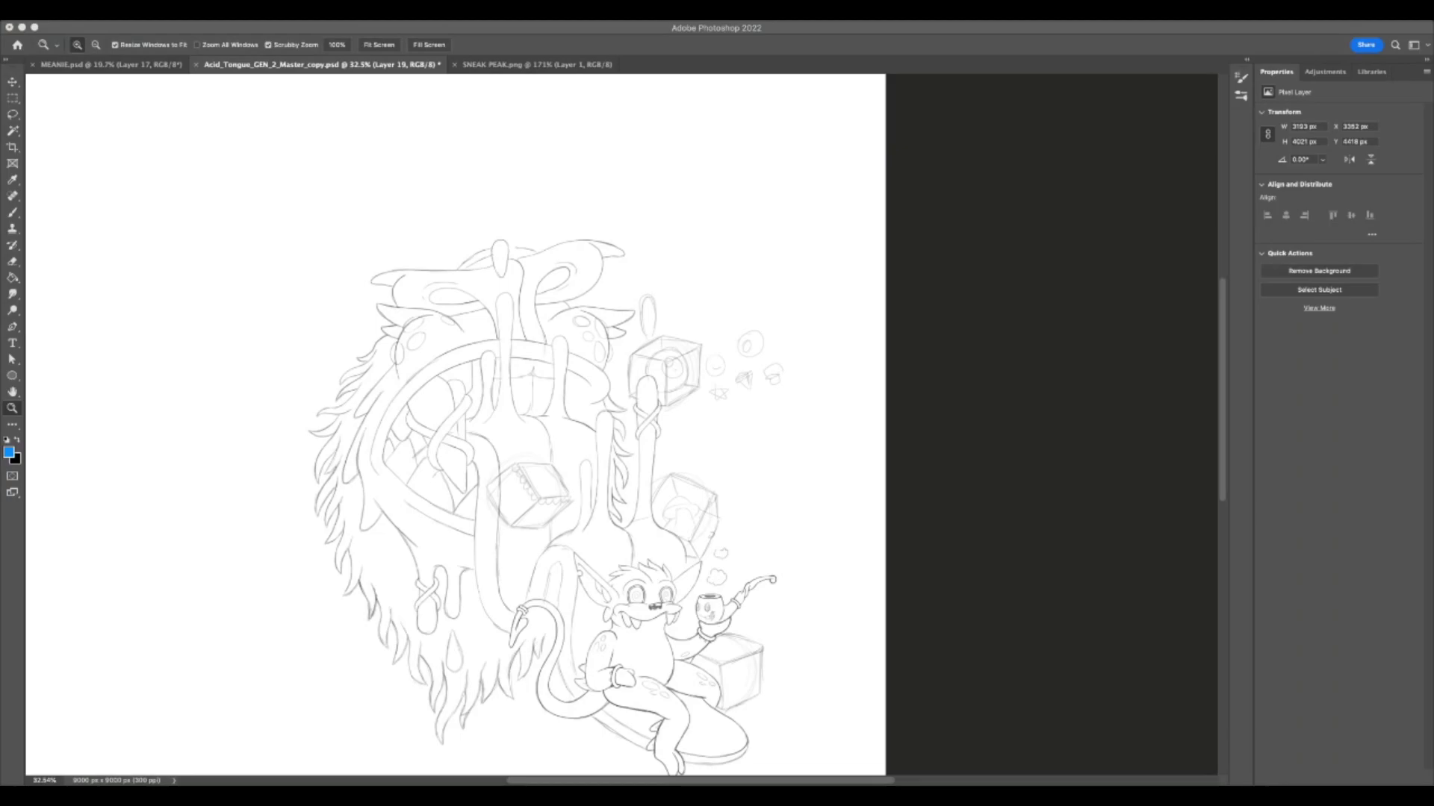
key("F7")
left_click(974, 195)
left_click(973, 194)
left_click(973, 198)
left_click(973, 194)
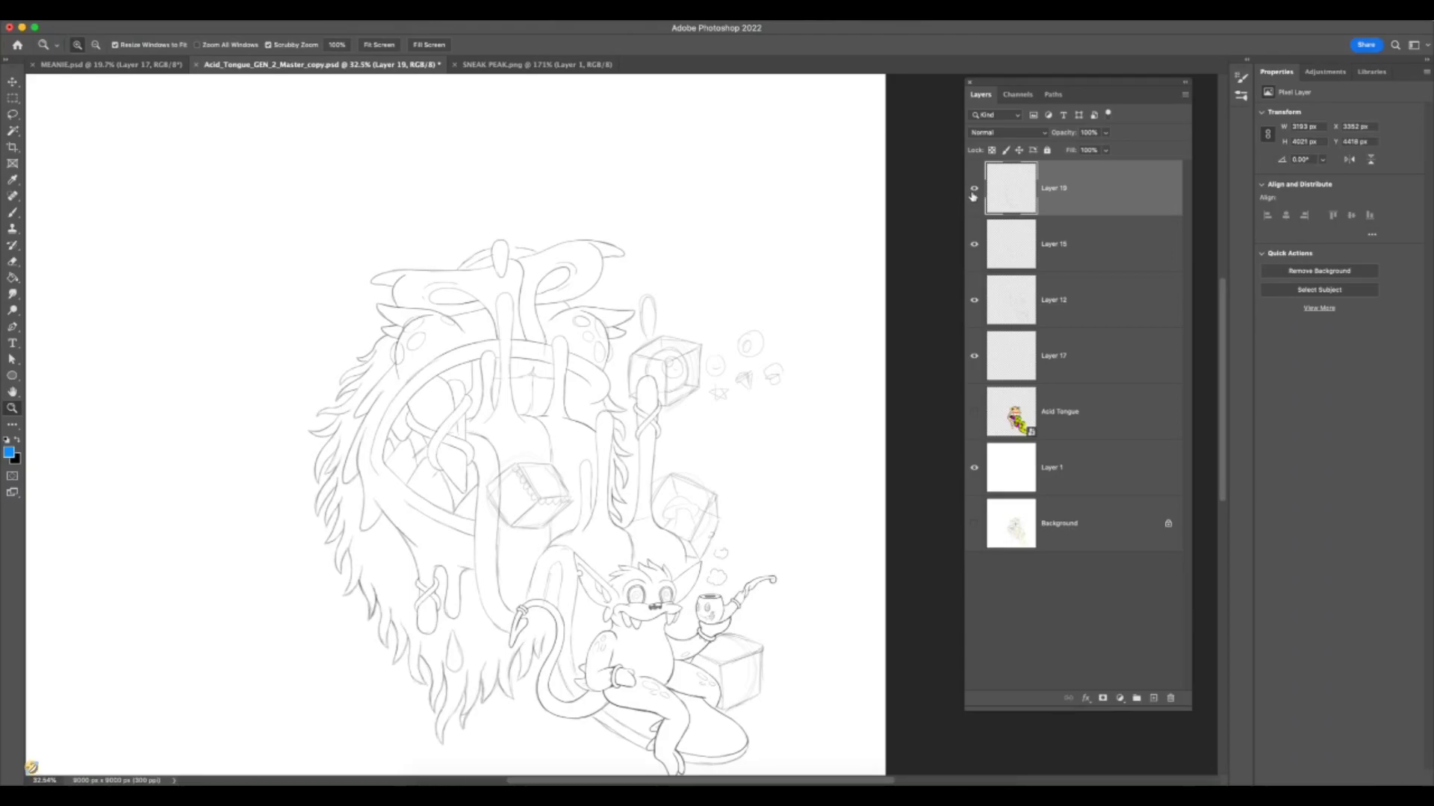
left_click(974, 195)
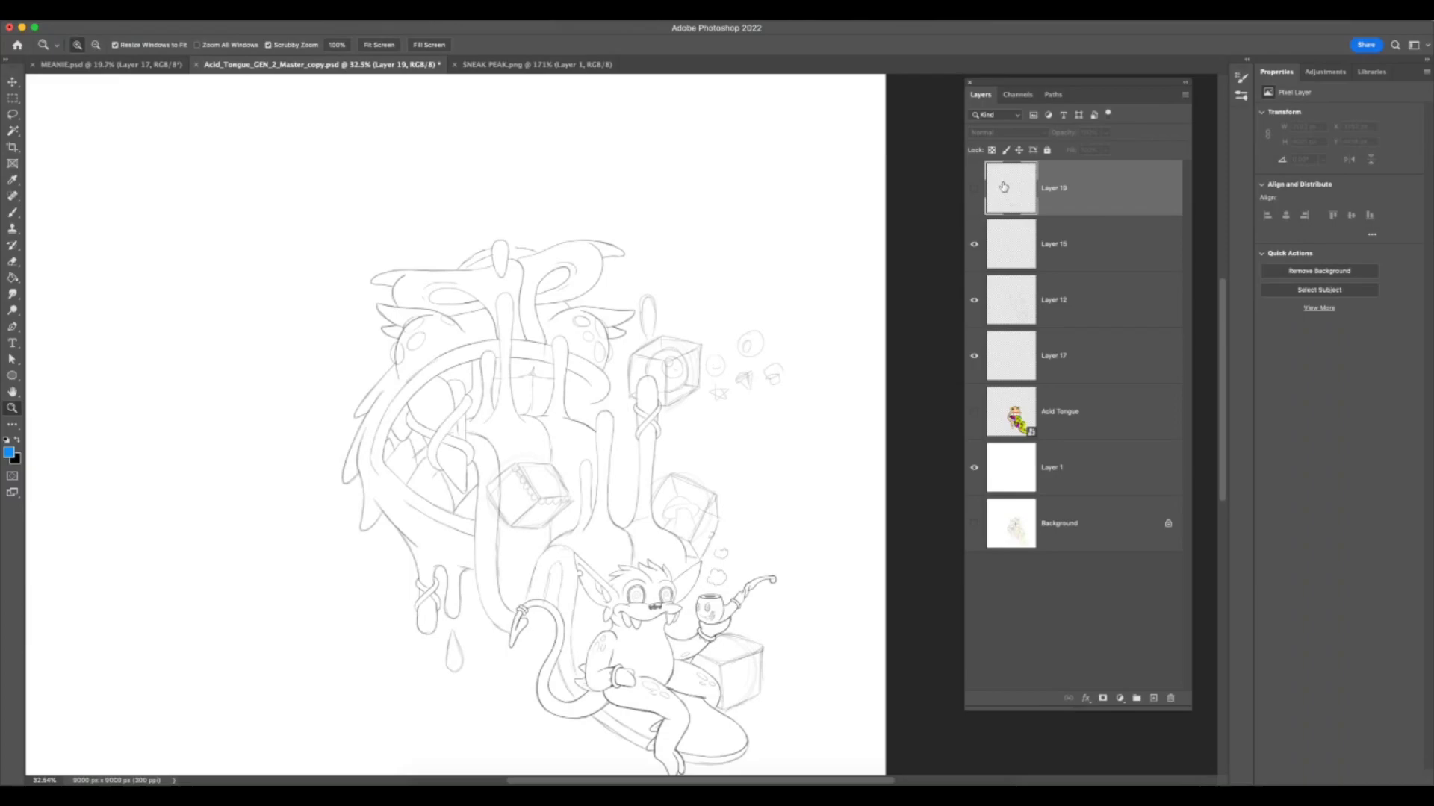
left_click(974, 198)
left_click(974, 202)
- Show the coloured Acid Tongue layer beneath the sketch lines to compare the new drawing with the original mouth and tongue
left_click_drag(766, 657, 755, 657)
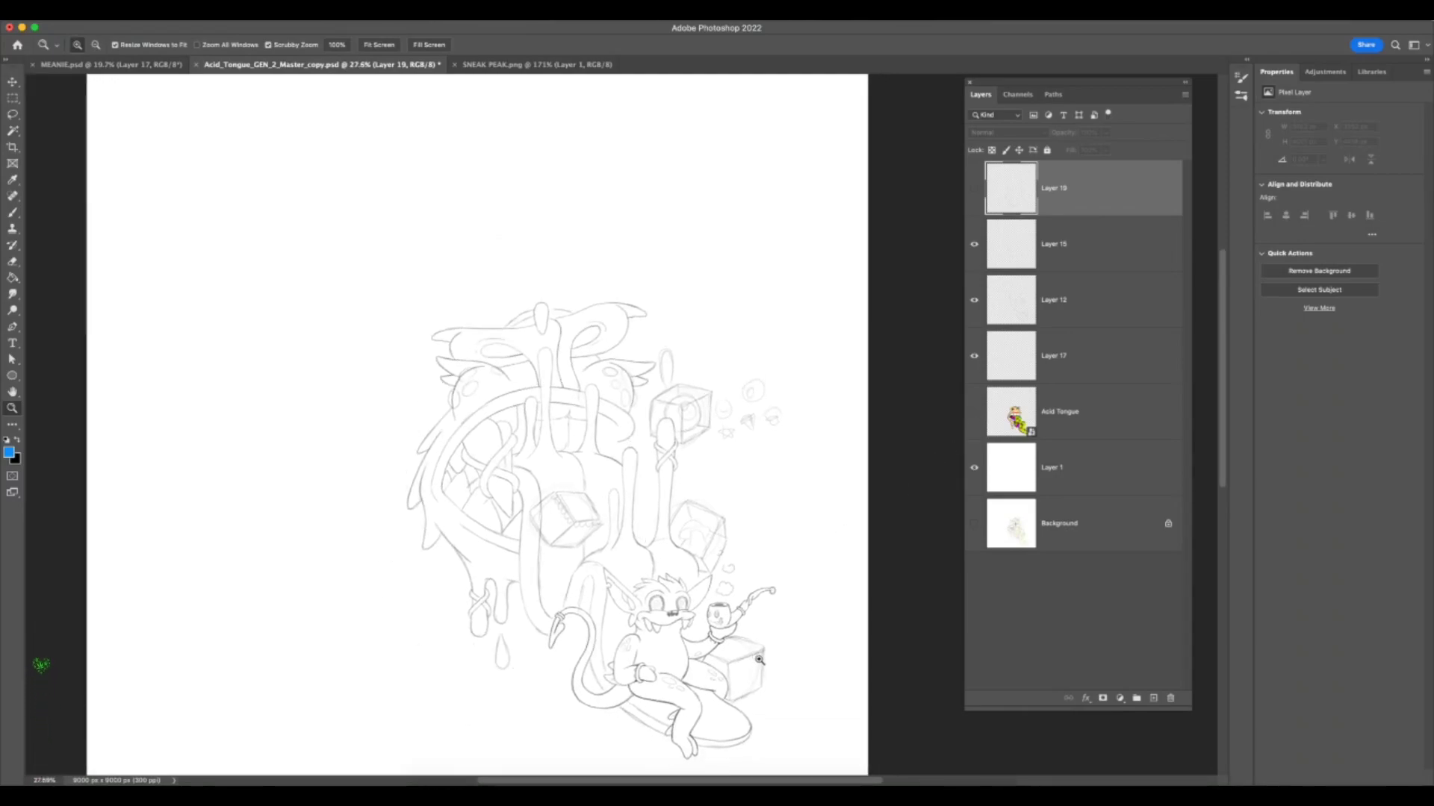
left_click(974, 412)
left_click(974, 412)
left_click_drag(863, 549, 792, 594)
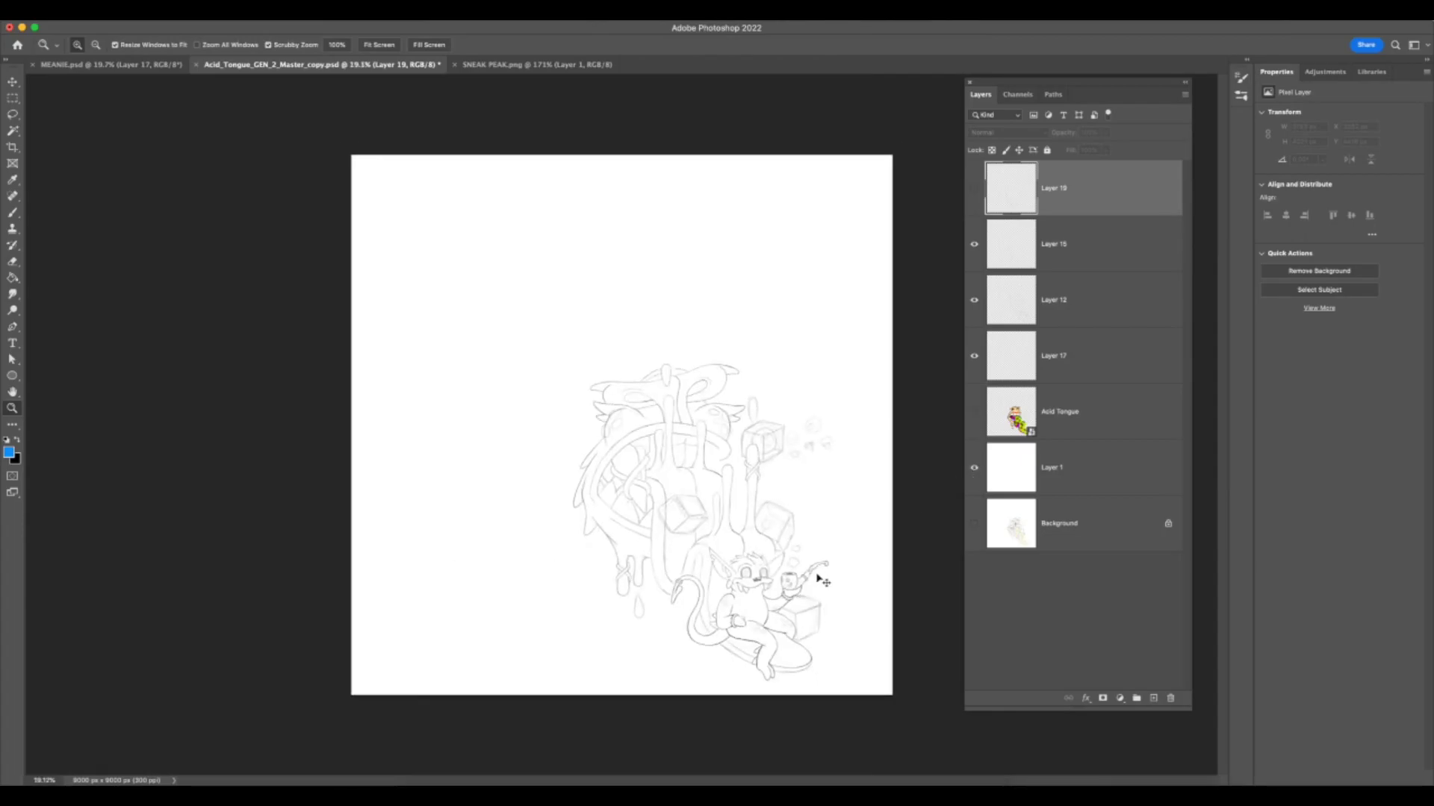
key("super+Tab")
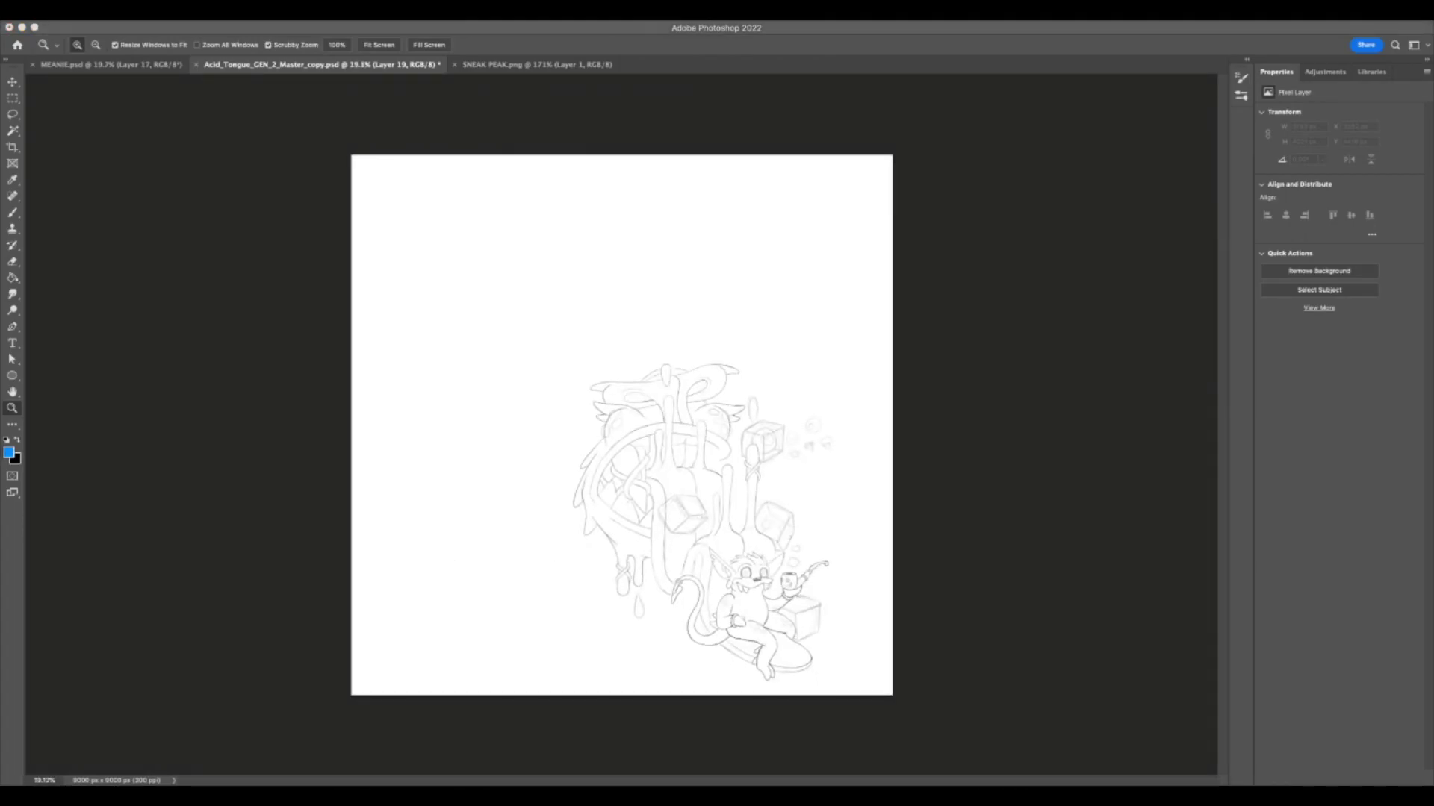
key("F7")
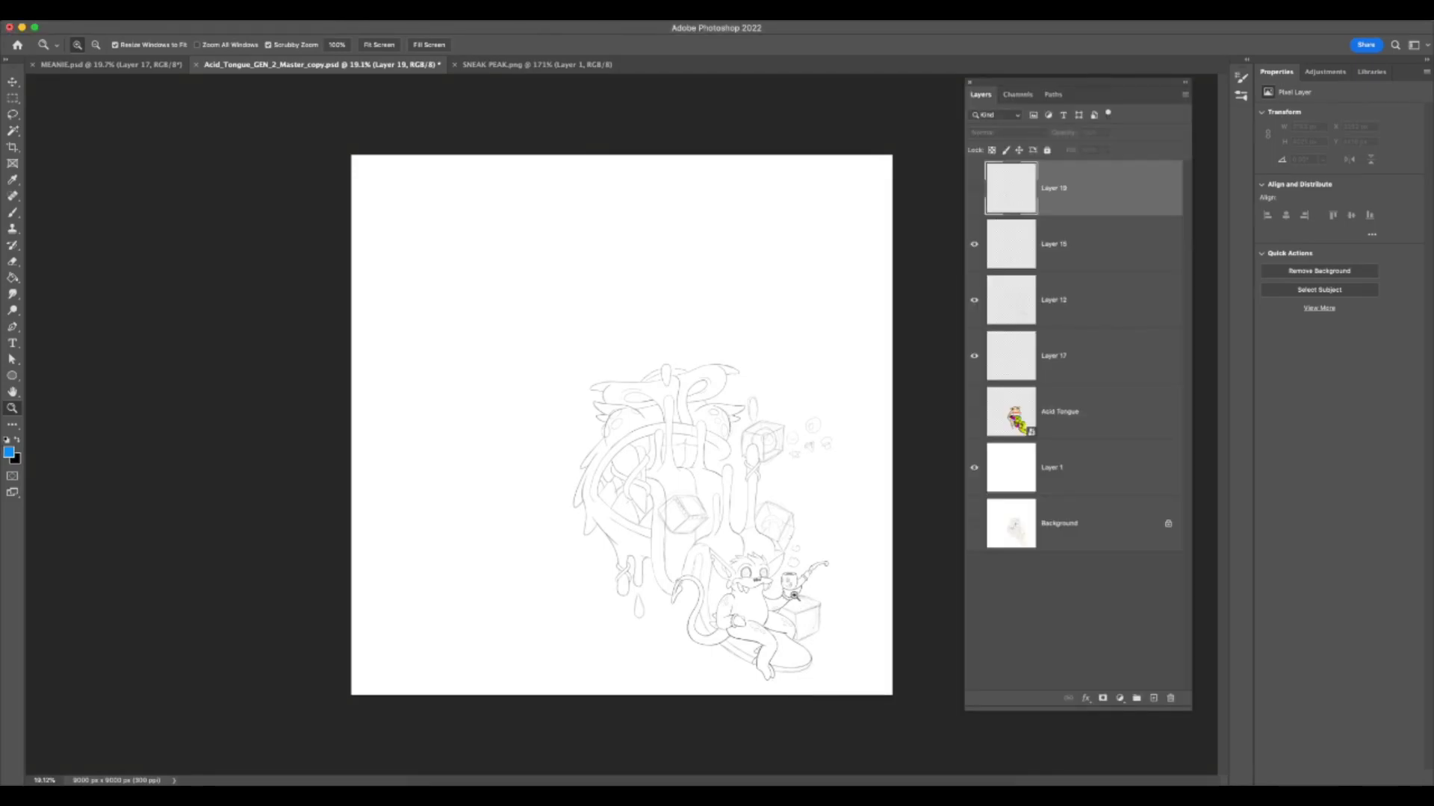
left_click(737, 579)
left_click(974, 412)
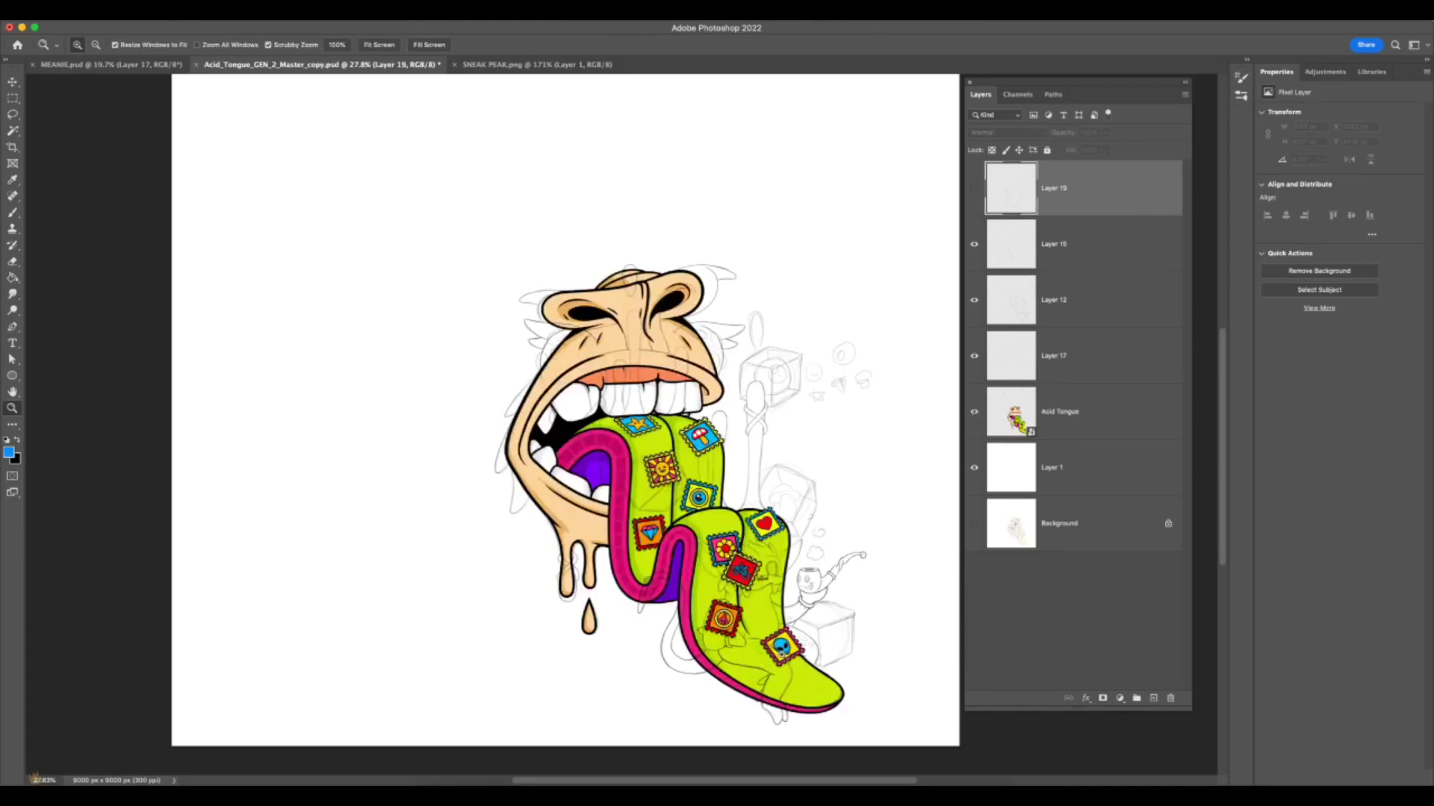
- Hide the coloured Acid Tongue layer and add a new empty layer above all the sketch layers
key("super+equal")
left_click(14, 213)
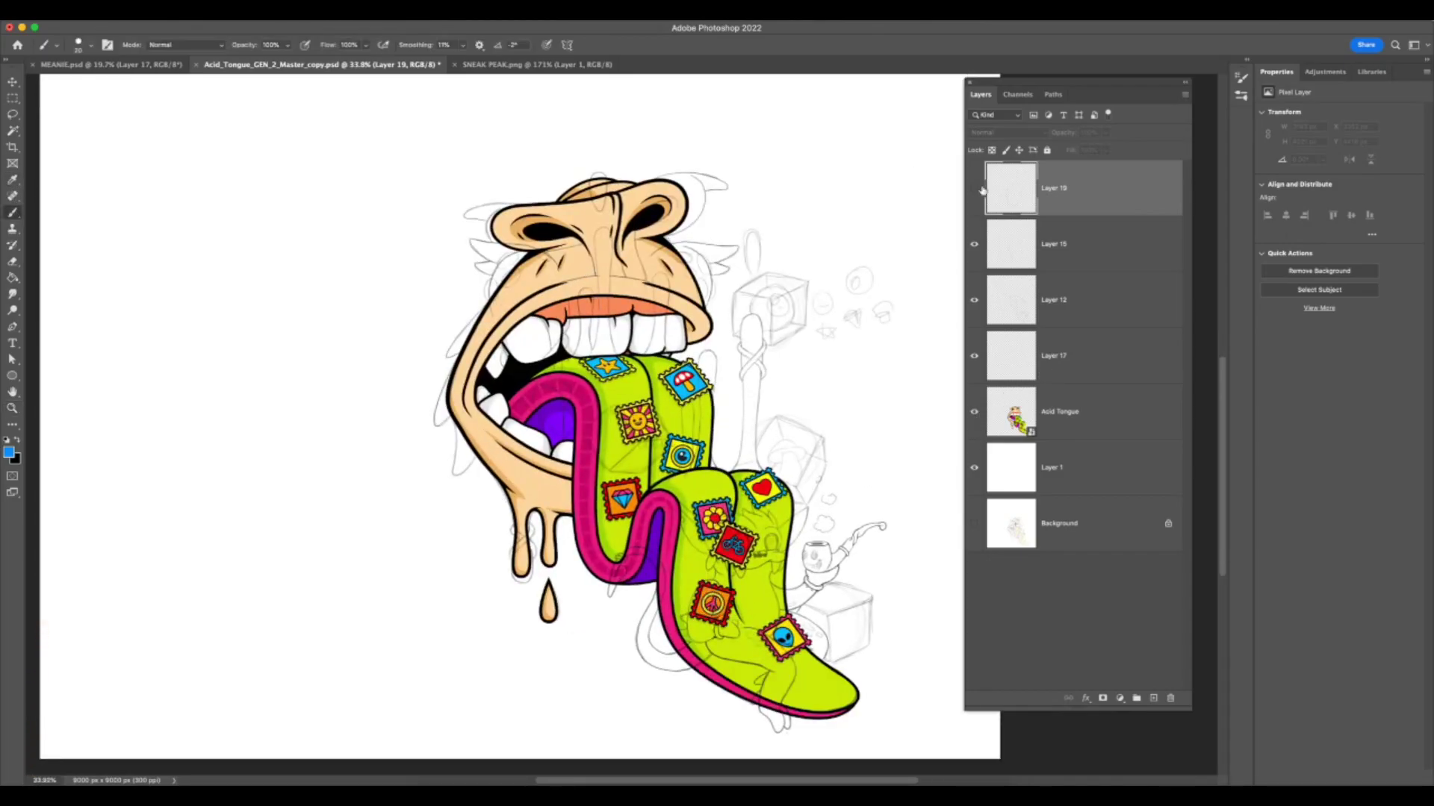
left_click(974, 412)
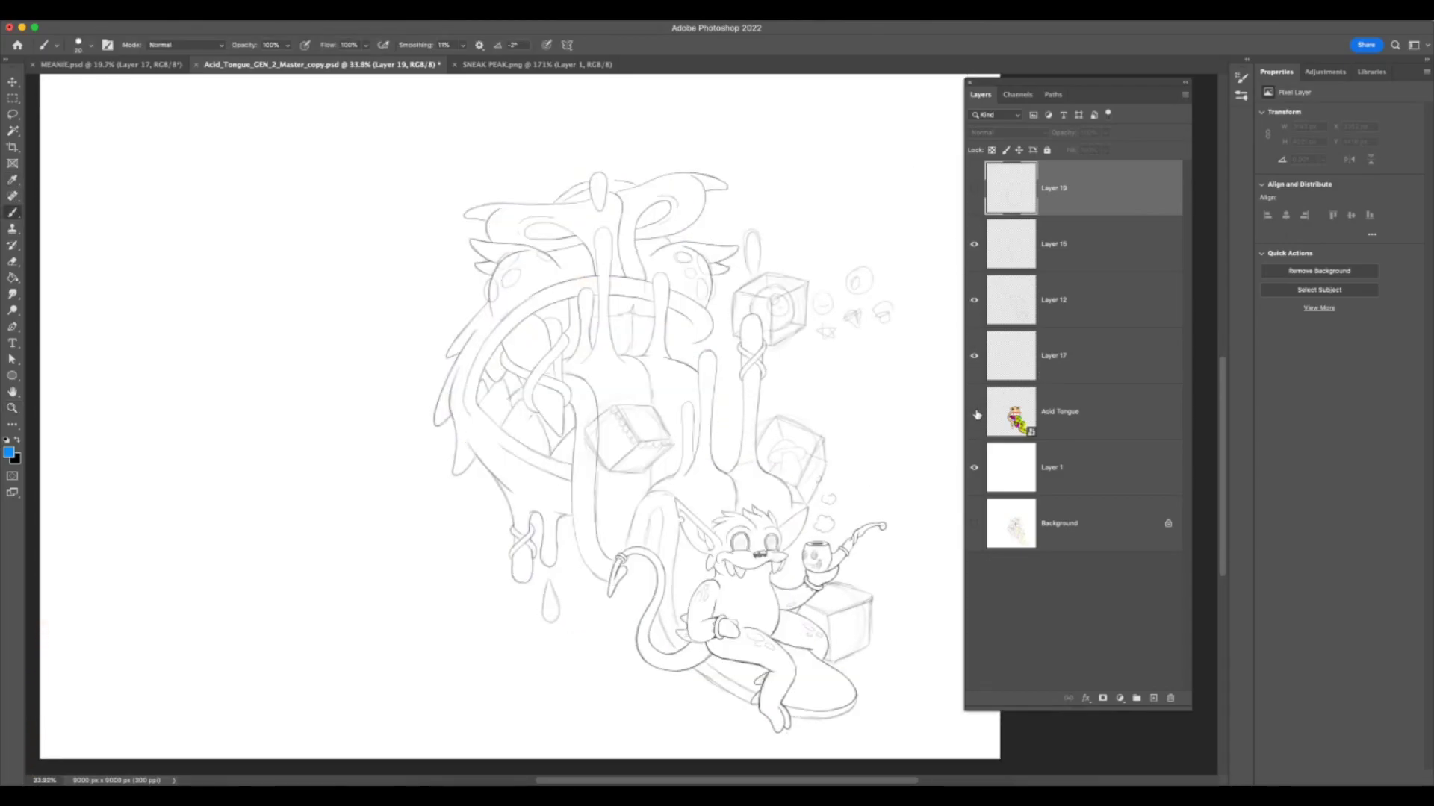
left_click(1153, 698)
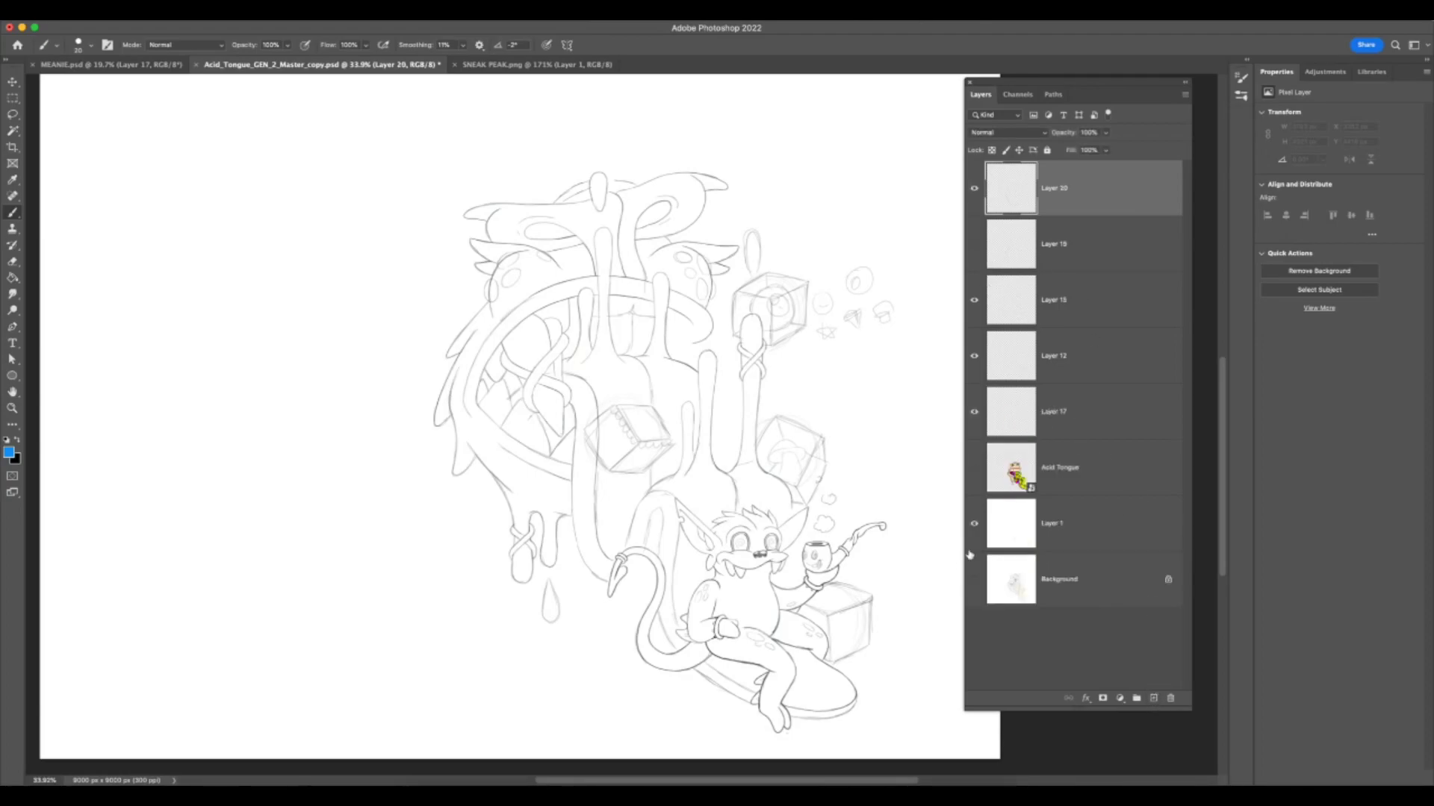
- Show the Acid Tongue layer again at reduced opacity and prepare a black brush with lower opacity for Layer 20
key("z")
left_click_drag(699, 708, 720, 684)
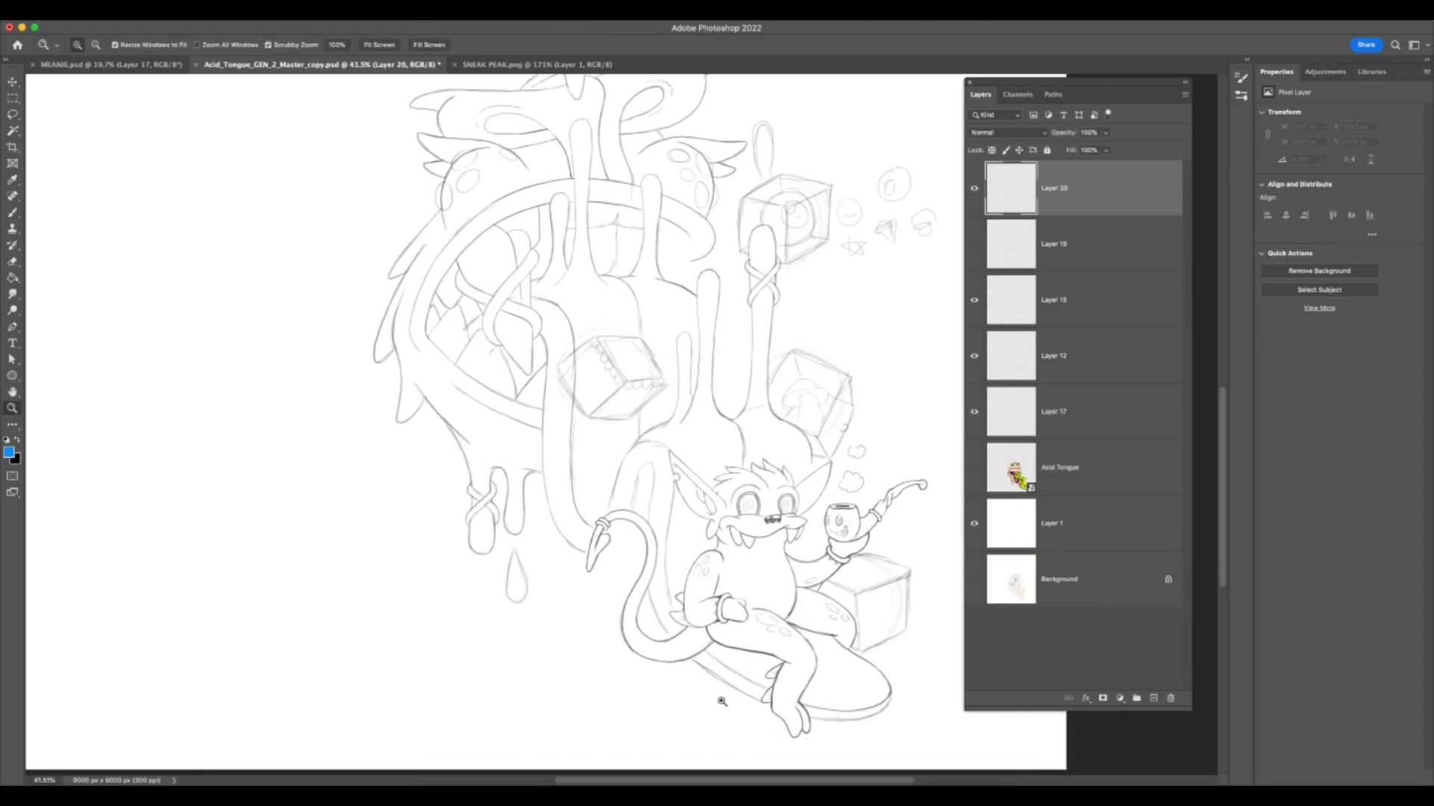
left_click(12, 212)
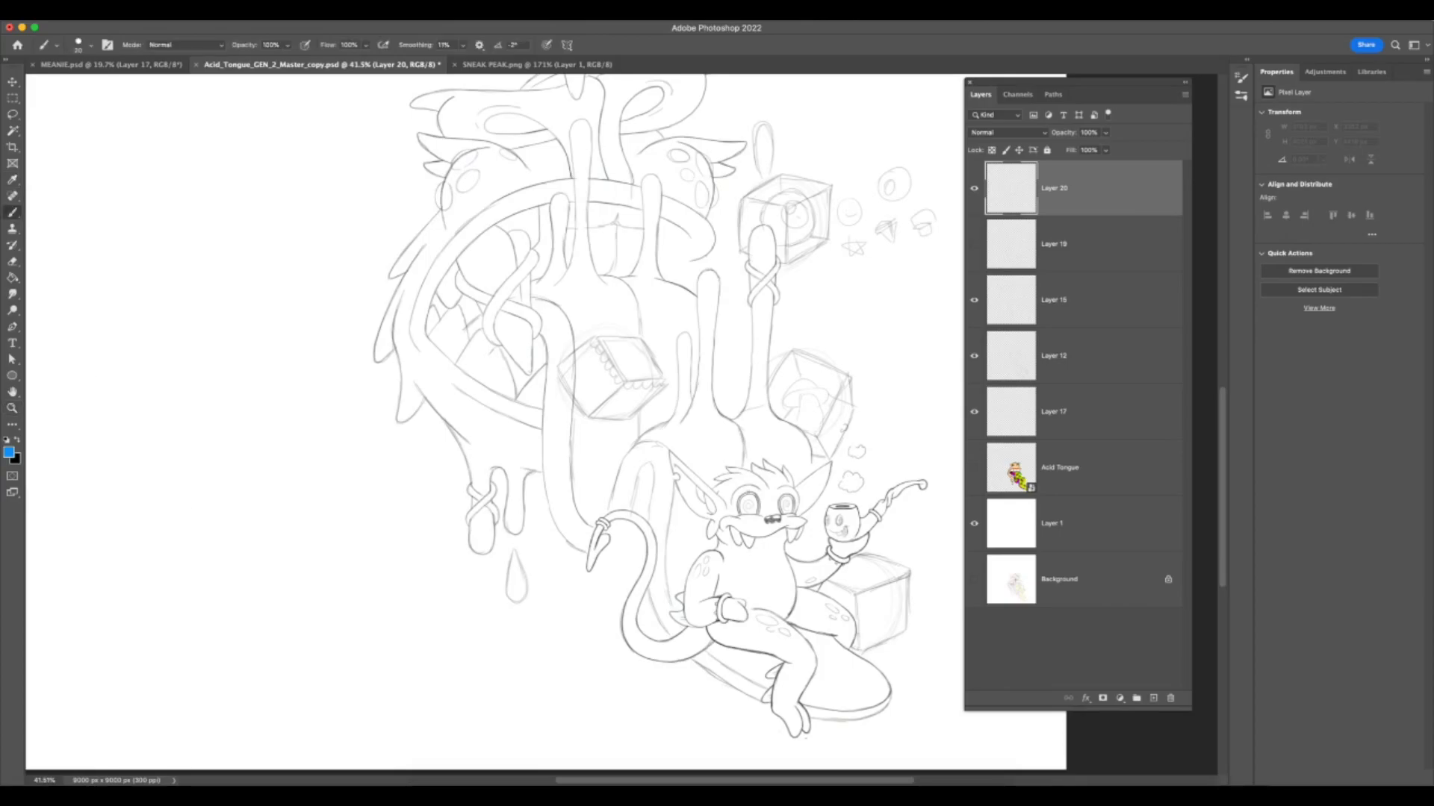
left_click(974, 468)
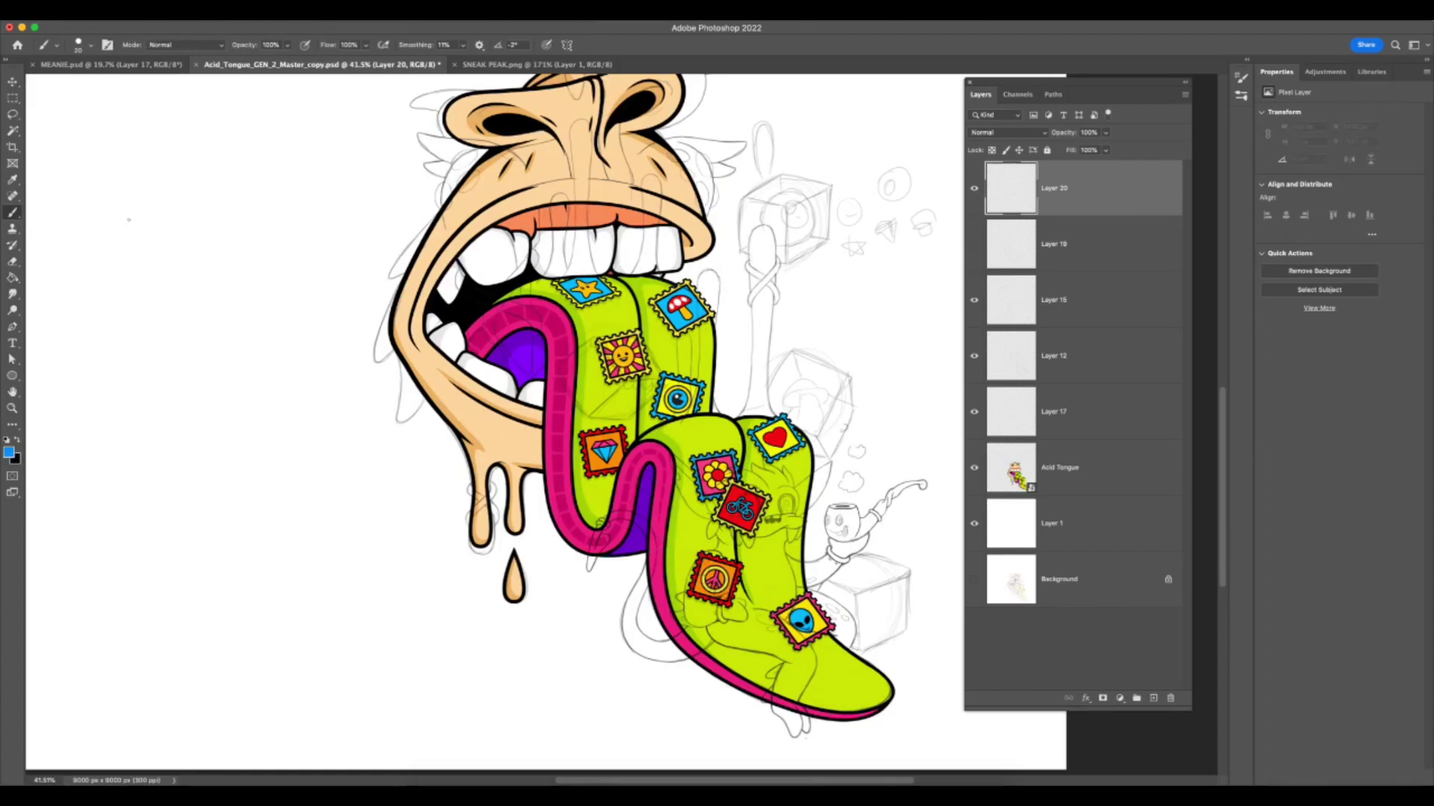
left_click_drag(288, 45, 244, 62)
left_click(20, 442)
left_click(1113, 469)
left_click_drag(1105, 133, 1056, 151)
left_click(1057, 213)
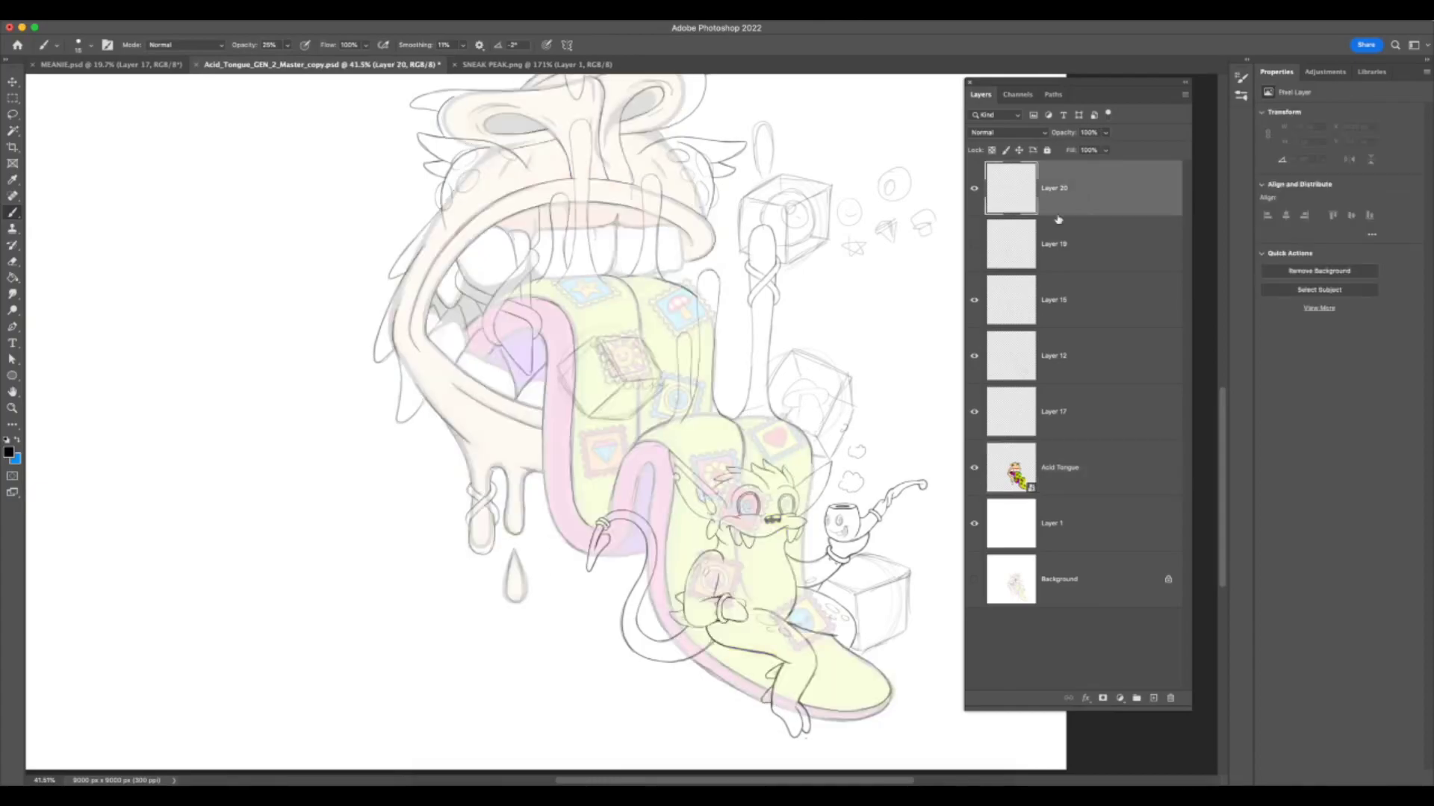
- Add another empty layer above Layer 20
left_click_drag(621, 539, 616, 545)
left_click(1153, 698)
key("z")
left_click_drag(782, 701, 755, 713)
- Open Ninja Slice GEN 2 Master copy.psd and show its white background and orange figure layers to examine the pink drips
key("F7")
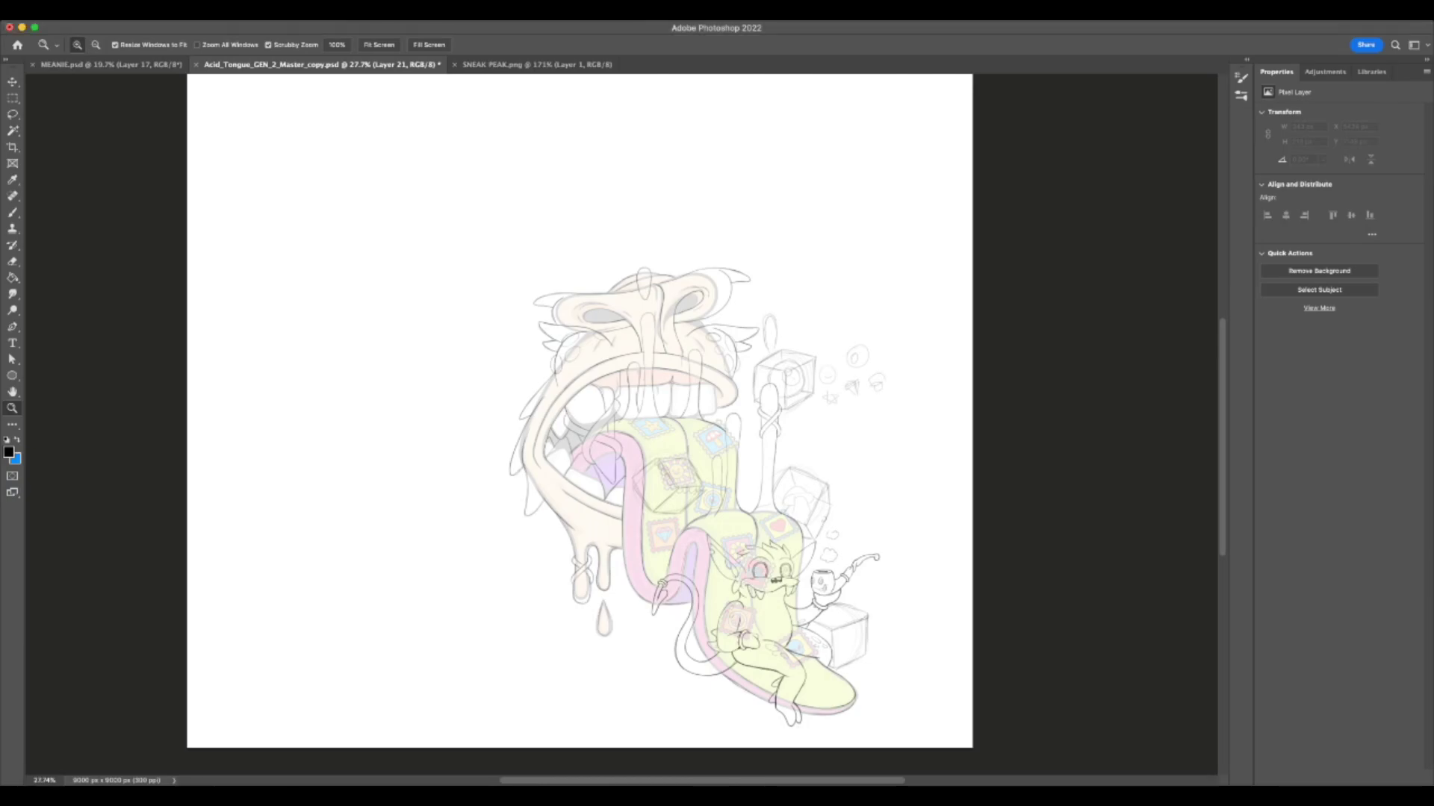
key("F7")
key("F7")
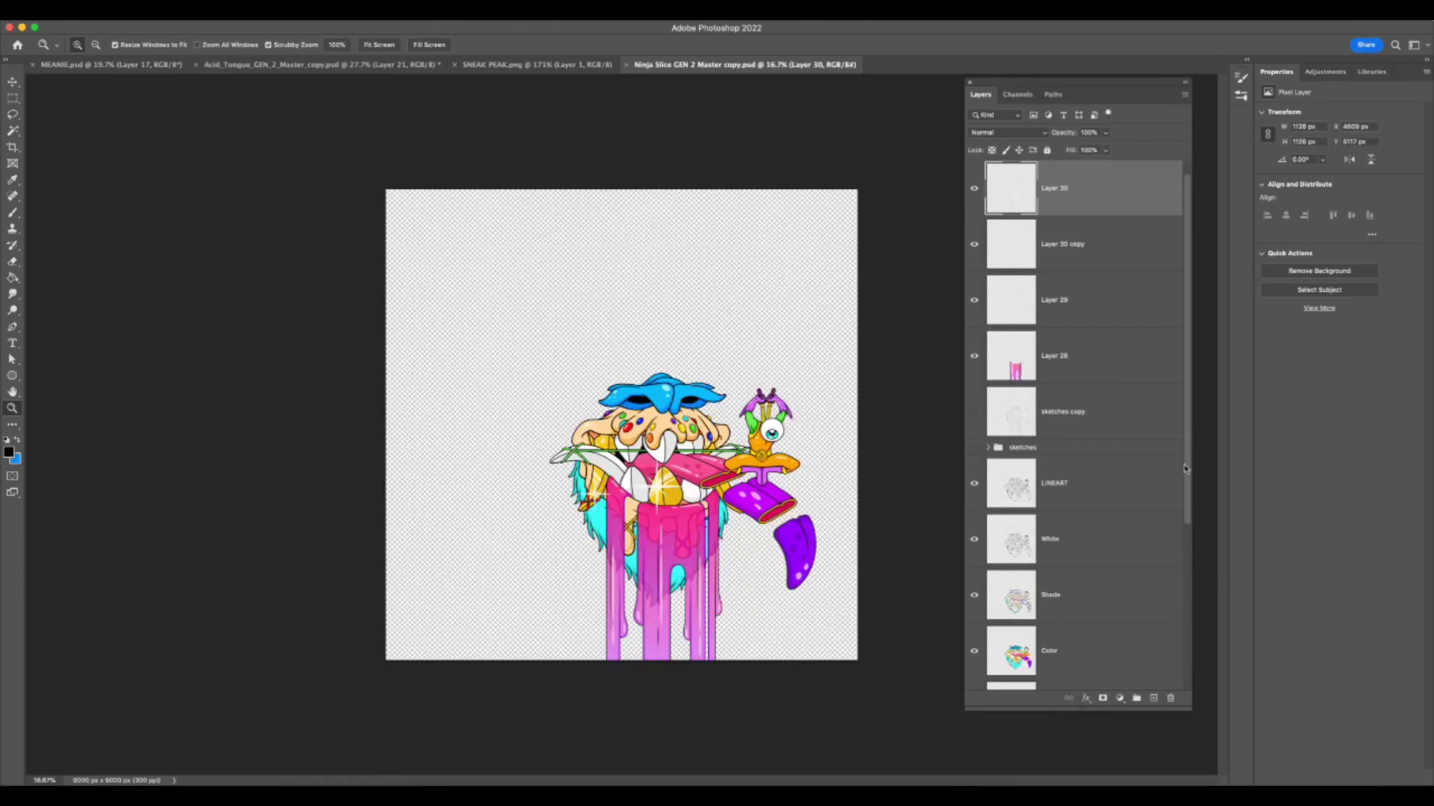
scroll(1185, 469, "down", 5)
left_click(974, 662)
left_click(973, 607)
left_click_drag(728, 633, 802, 634)
left_click_drag(569, 641, 600, 643)
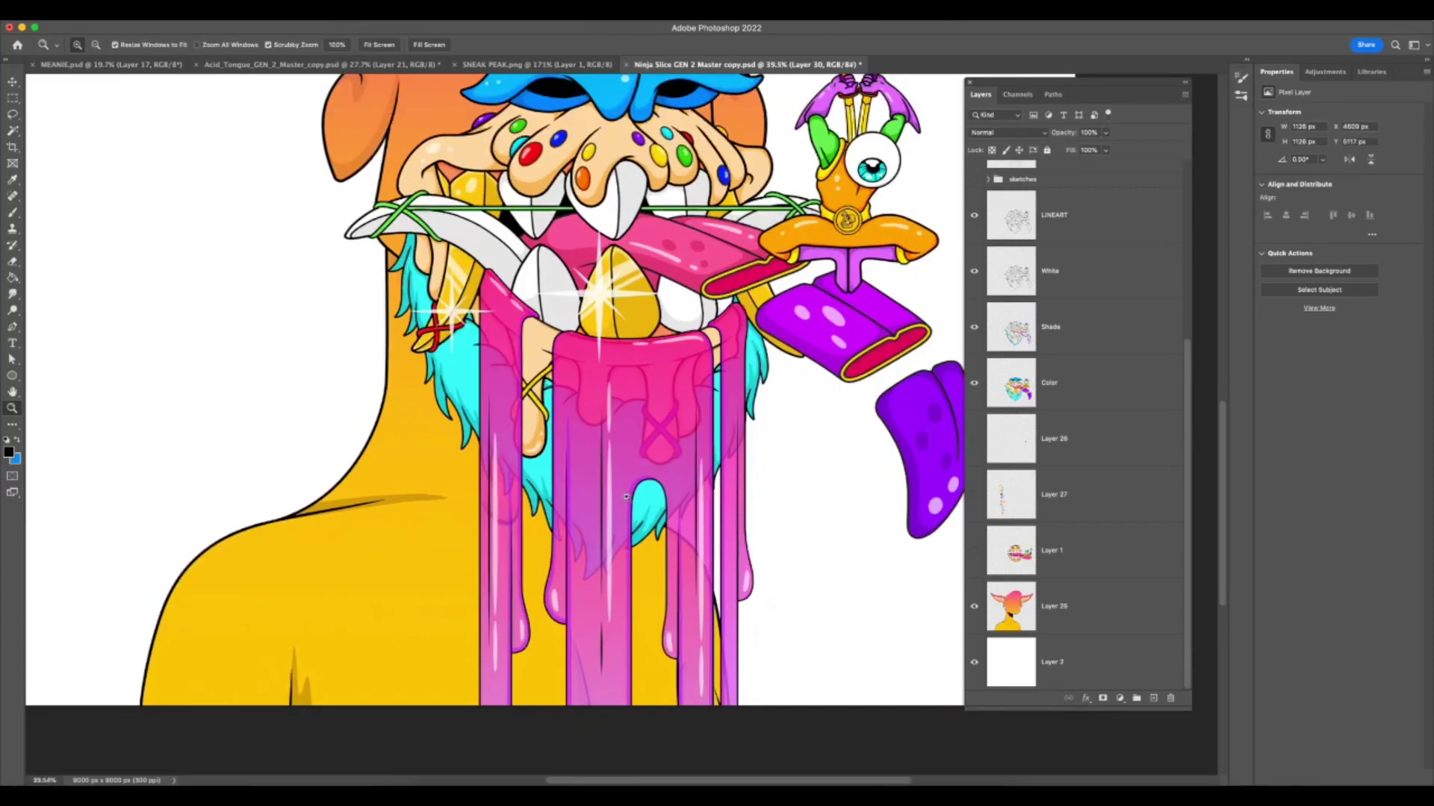
- Return to the Acid Tongue document, add a new layer above Layer 21 and choose the Brush tool
left_click(297, 65)
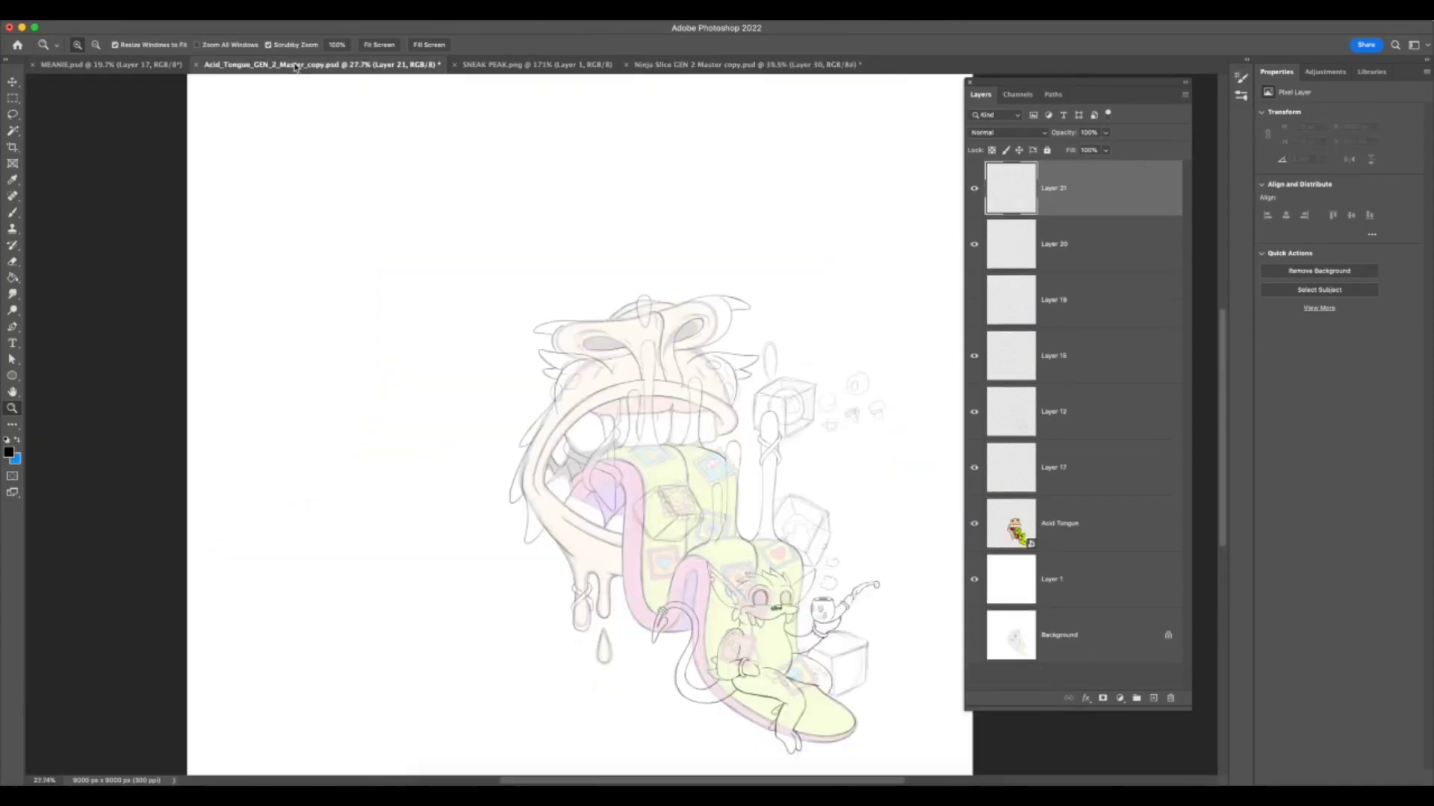
scroll(635, 687, "down", 3)
left_click(1154, 698)
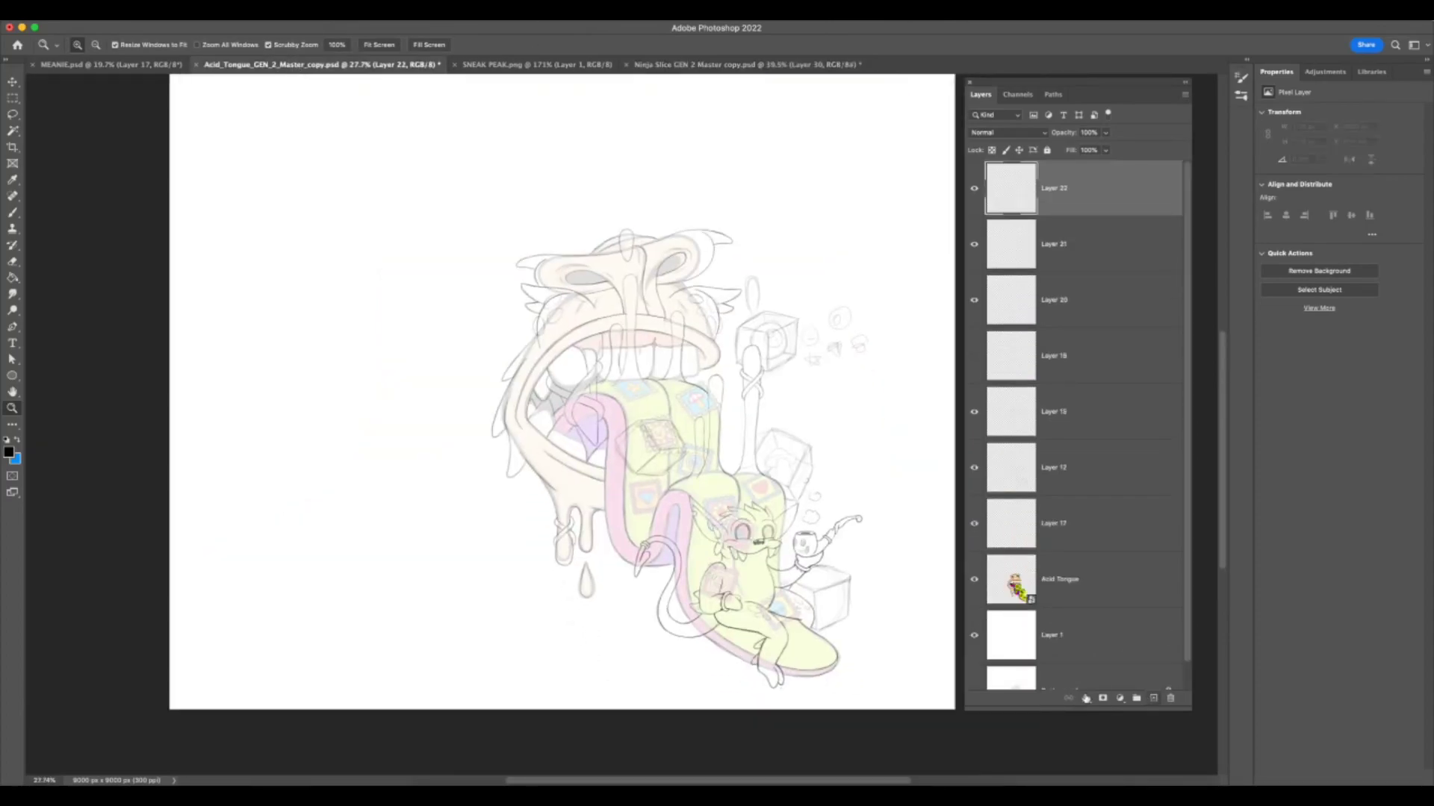
scroll(804, 709, "up", 2)
key("b")
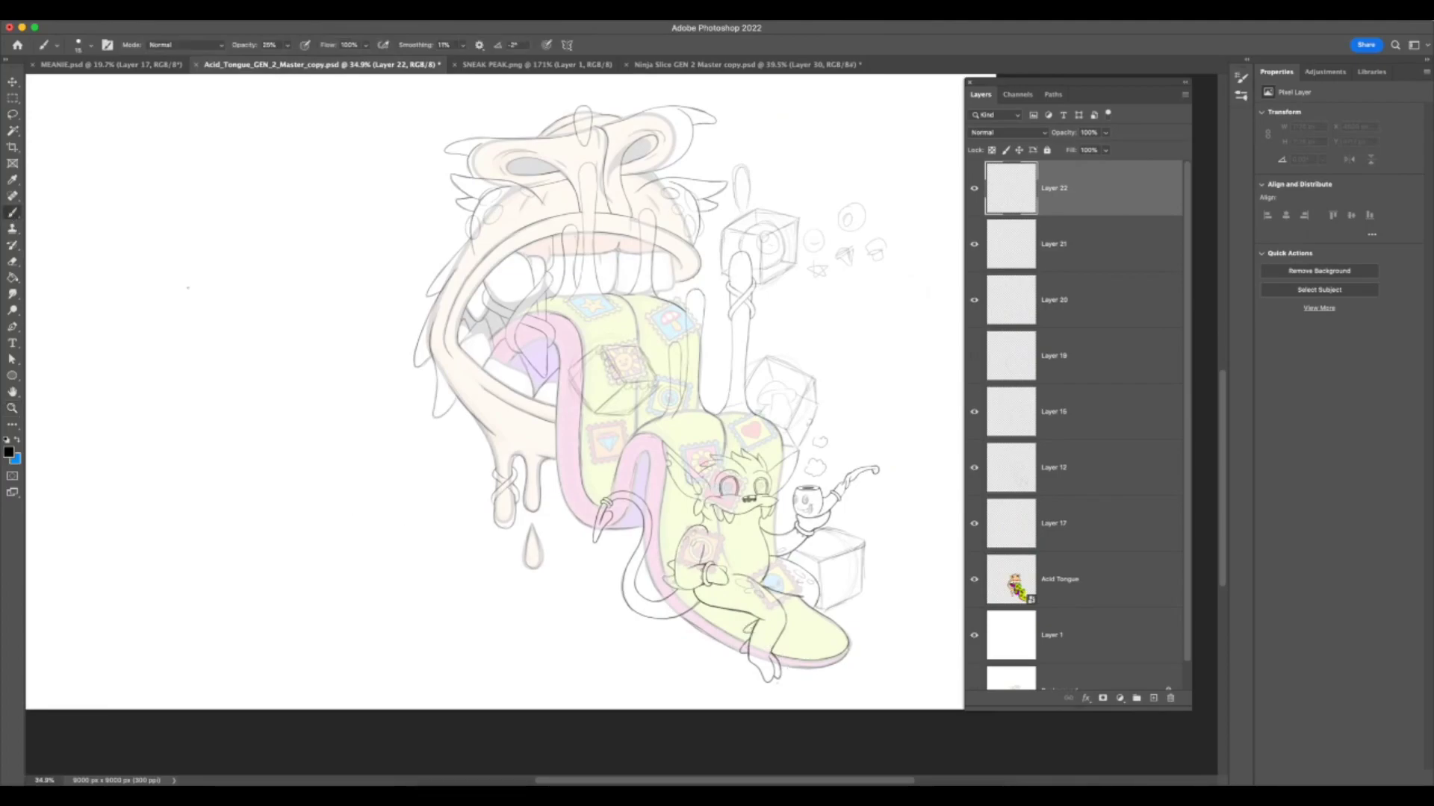
- Sketch long vertical drip lines on Layer 22, running from below the mouth and tongue towards the canvas bottom
left_click_drag(466, 368, 466, 698)
key("super+z")
left_click_drag(467, 373, 468, 549)
mouse_move(479, 463)
left_mouse_down()
mouse_move(478, 689)
mouse_move(518, 540)
left_mouse_up()
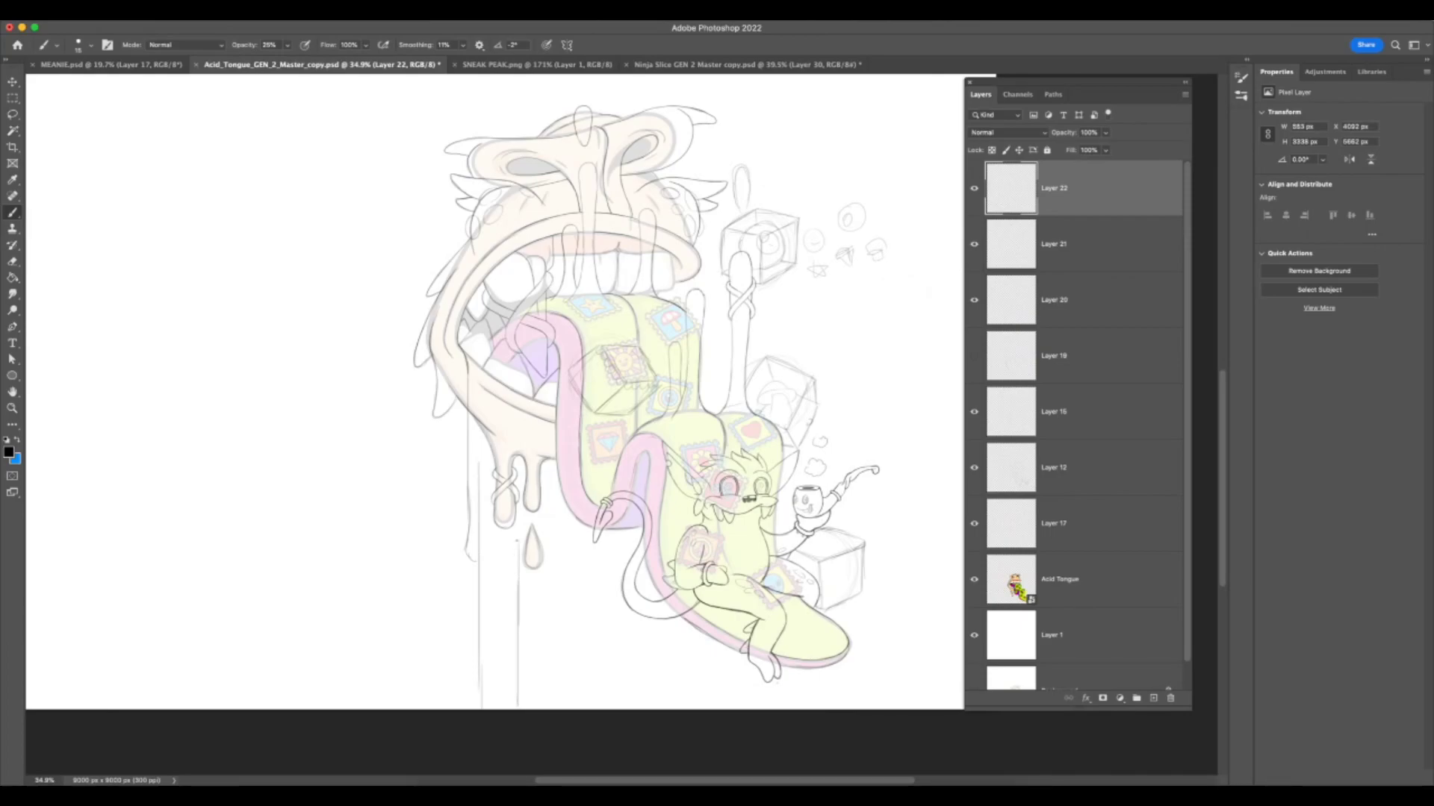
key("super+z")
mouse_move(544, 515)
left_mouse_down()
mouse_move(559, 703)
mouse_move(618, 707)
mouse_move(625, 536)
left_mouse_up()
key("super+z")
left_click_drag(625, 683, 627, 529)
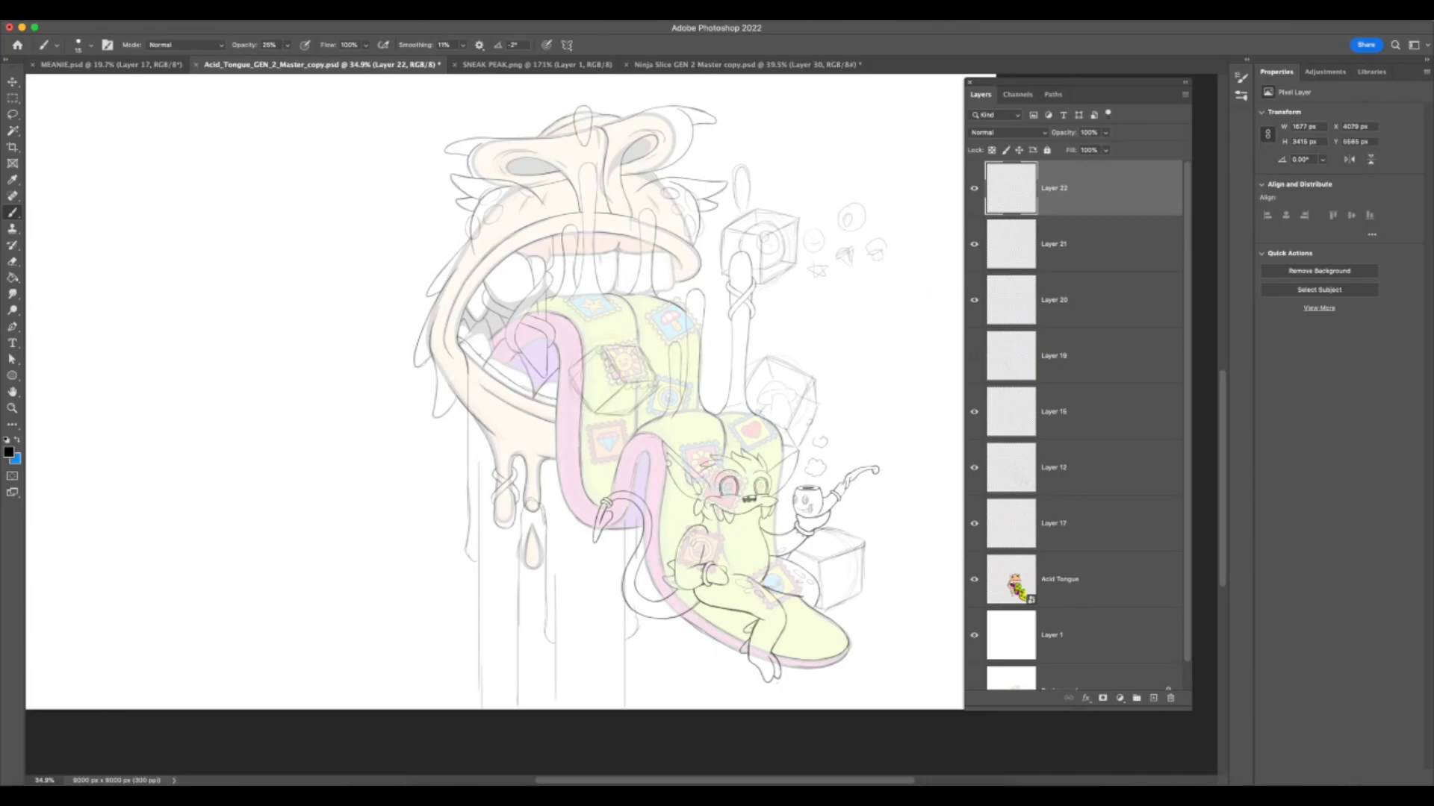
- Add shorter vertical lines between the long drips beneath the tongue on Layer 22
key("z")
left_click_drag(526, 639, 478, 639)
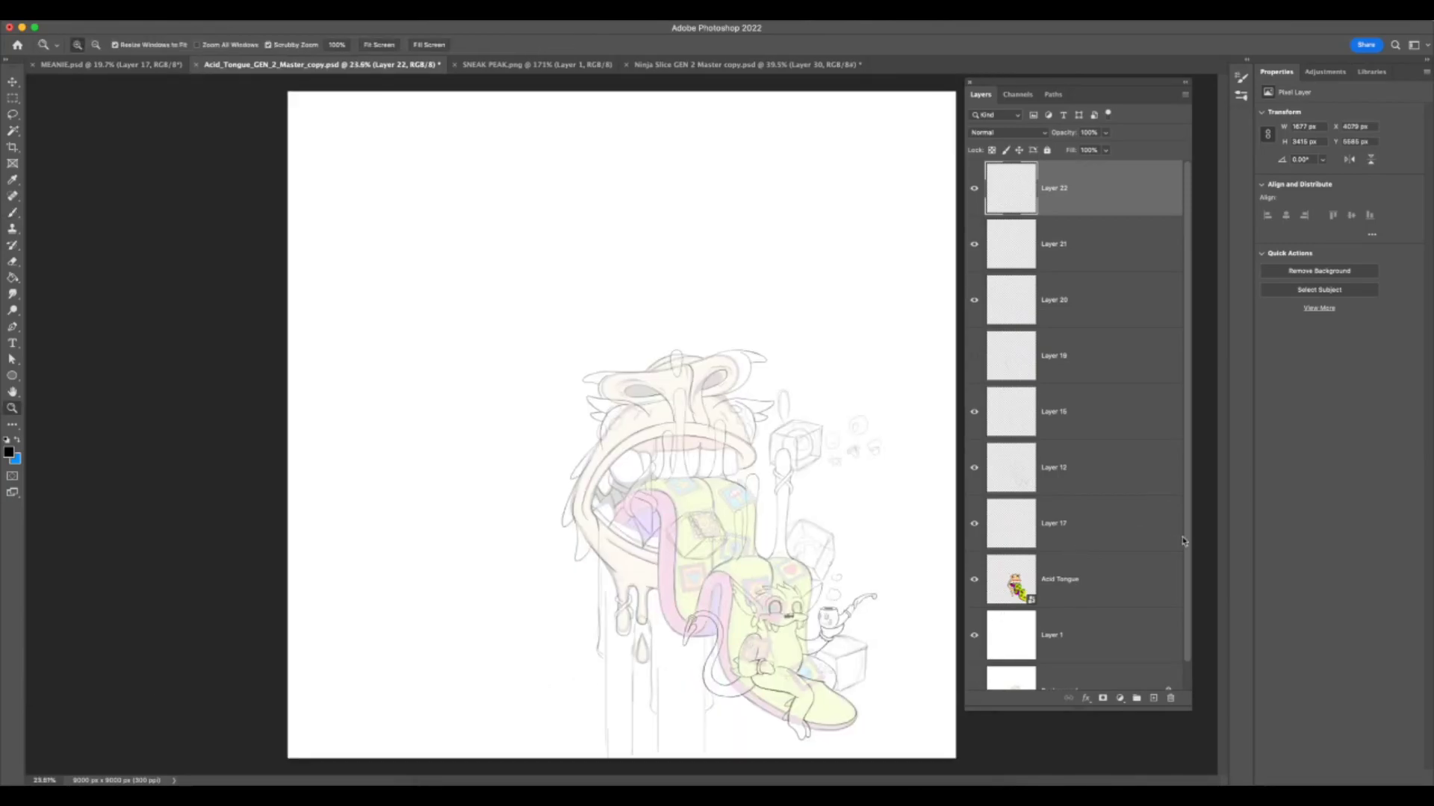
scroll(1182, 543, "down", 2)
left_click_drag(771, 724, 782, 723)
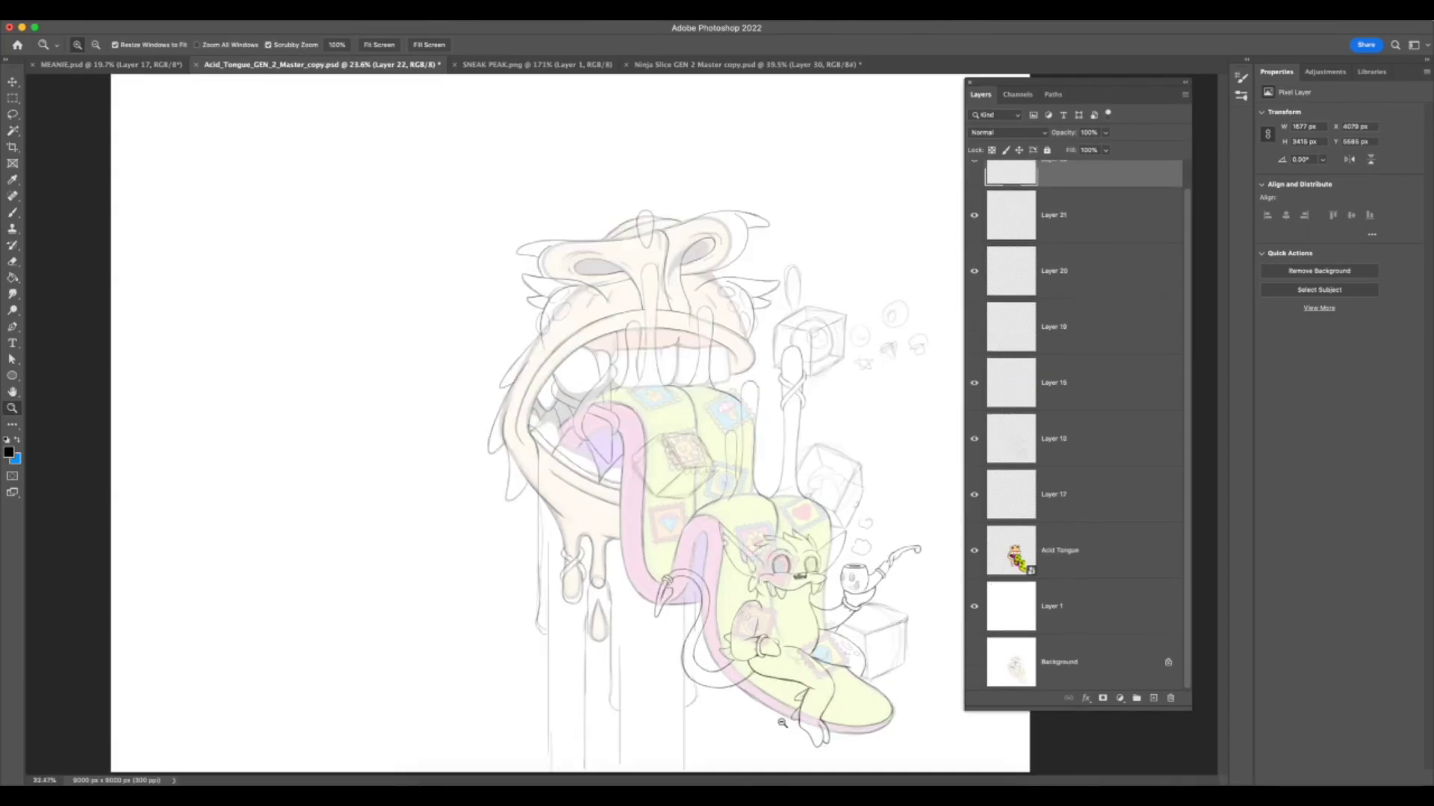
key("b")
left_click_drag(638, 634, 637, 728)
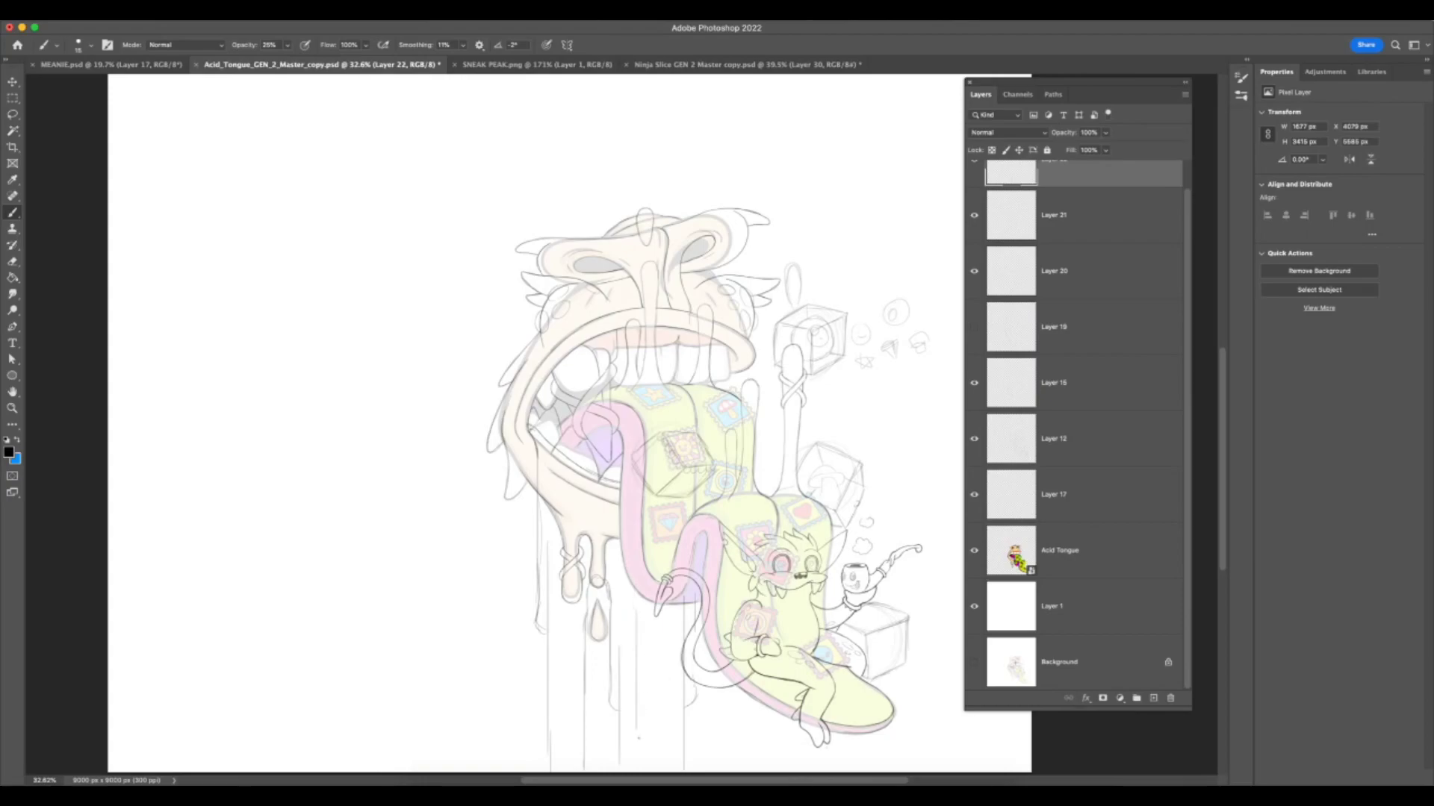
left_click_drag(661, 619, 664, 679)
- Hide the coloured Acid Tongue layer to review the whole line sketch with its drips
left_click(975, 556)
left_click_drag(885, 670, 844, 692)
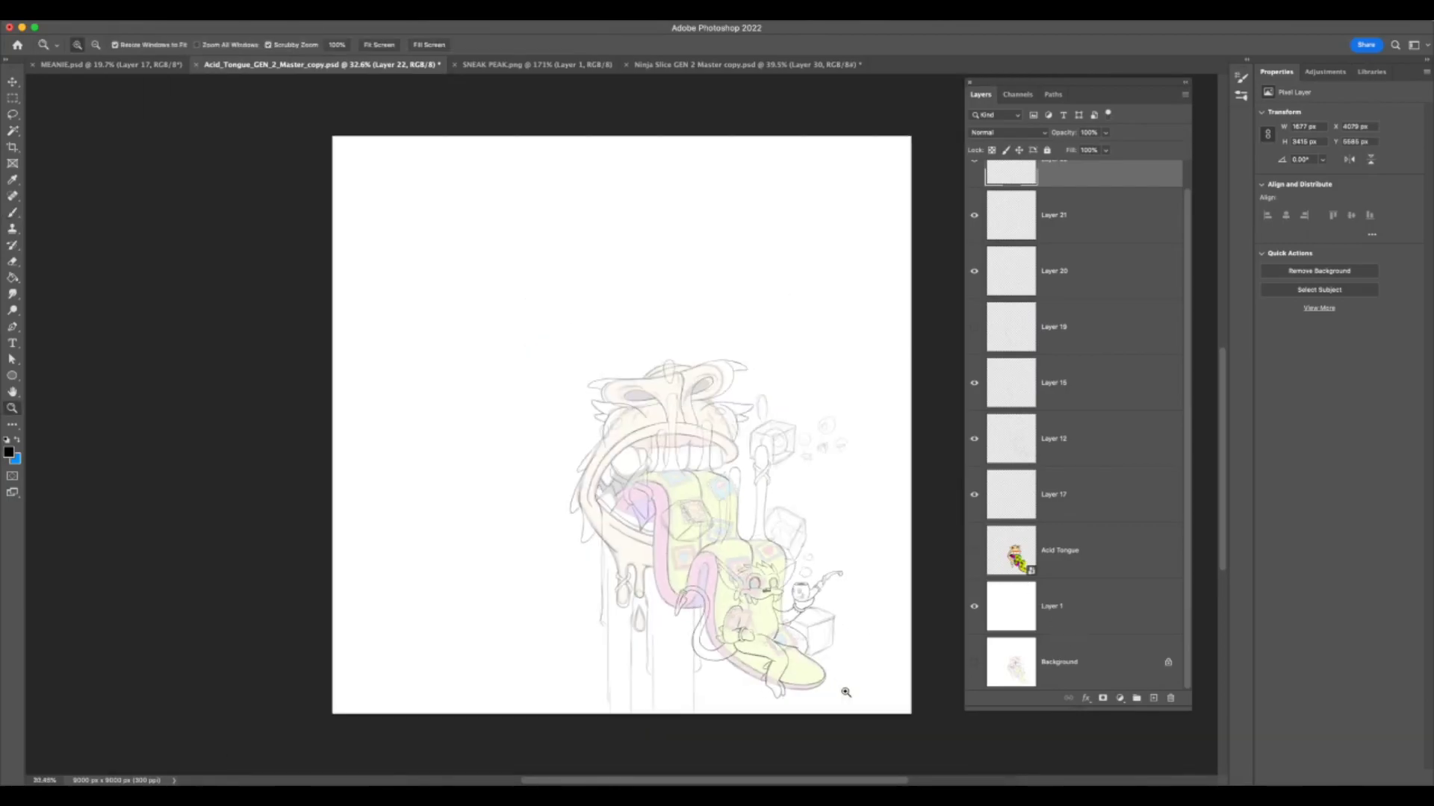
key("super+Tab")
key("F7")
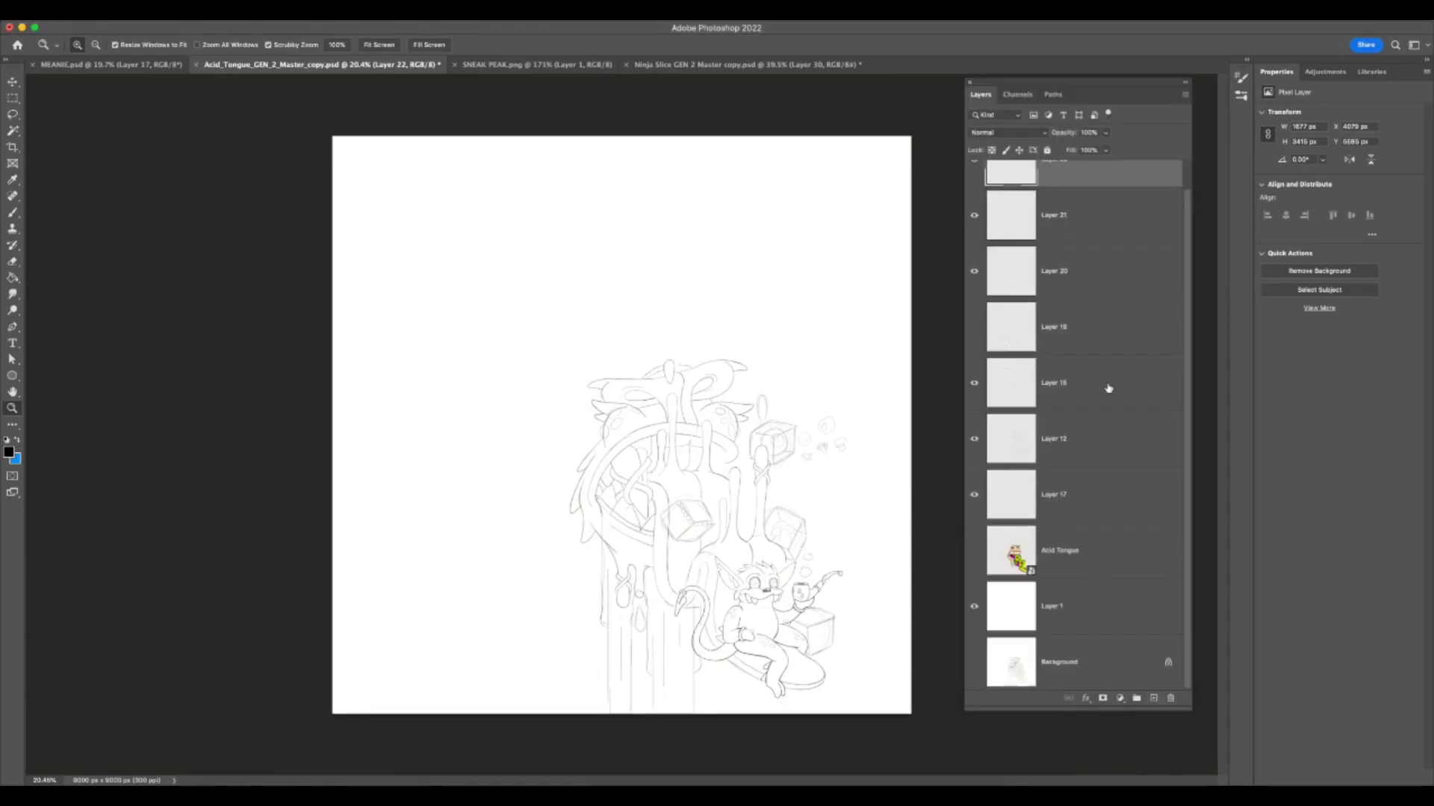
scroll(1083, 425, "up", 1)
key("super+Tab")
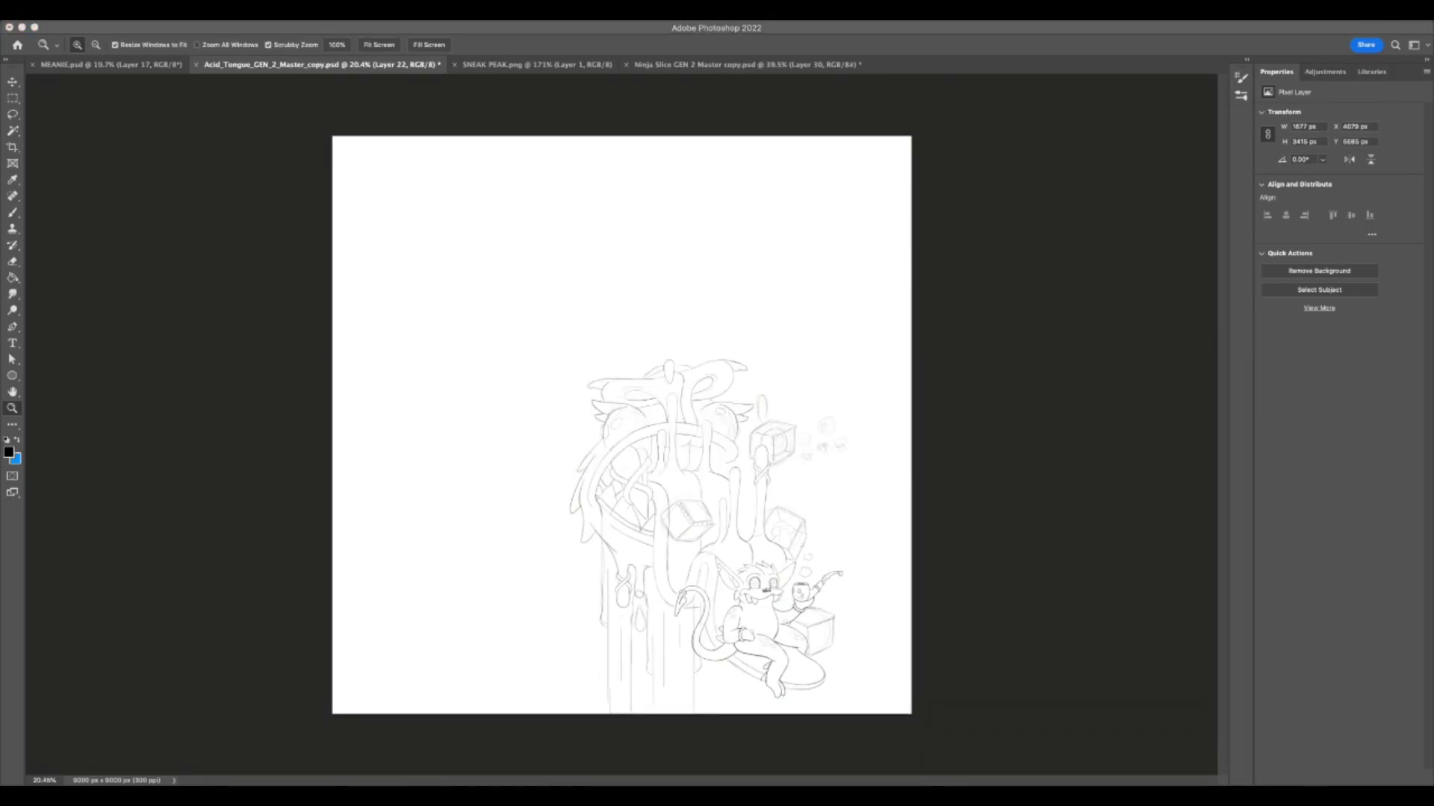
key("super+Tab")
- Compare the sketch with and without the drips on Layer 22, leaving that layer visible
left_click(975, 194)
left_click(974, 193)
left_click(974, 193)
left_click(974, 191)
left_click(975, 196)
left_click(975, 196)
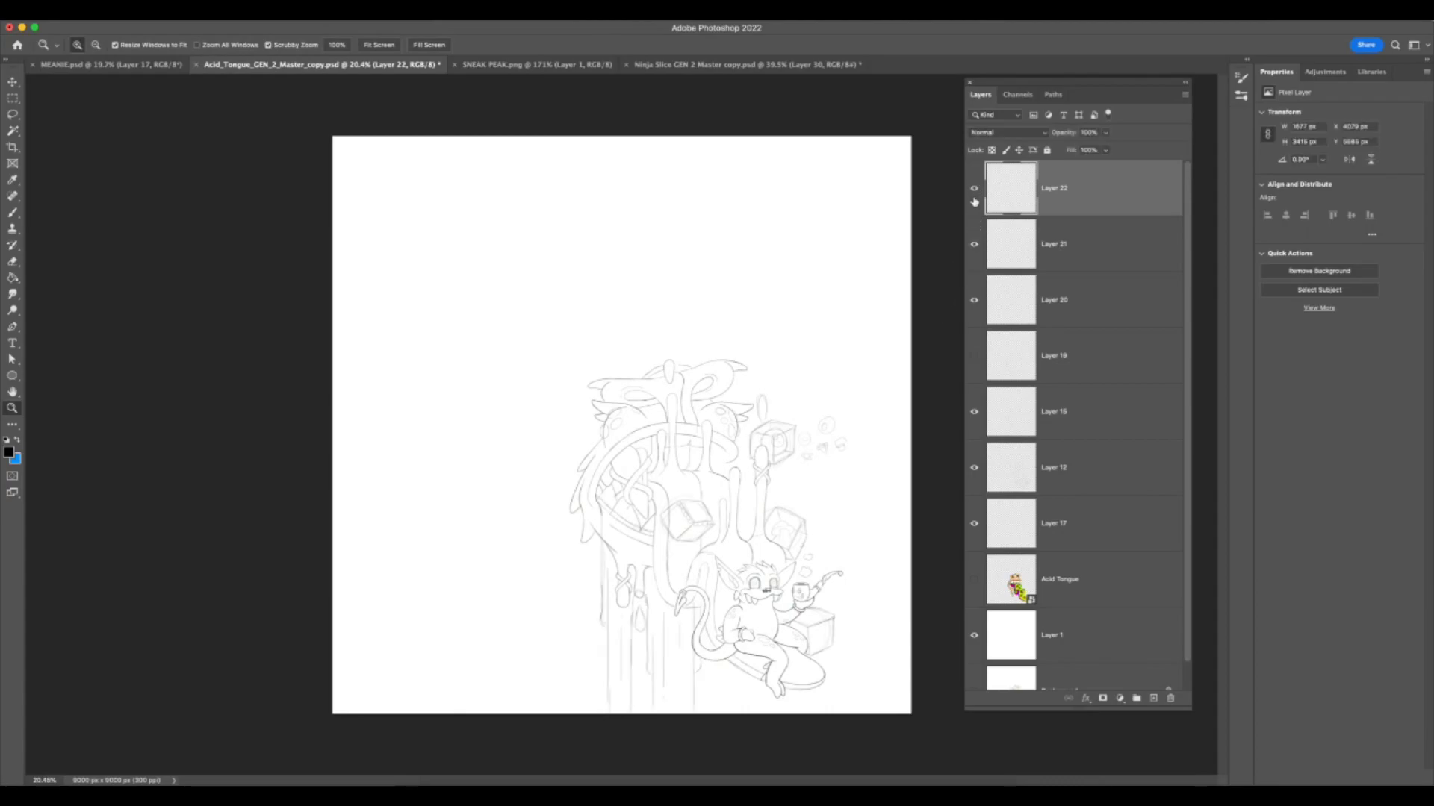
- Examine the drips in the Ninja Slice artwork and return to the full Acid Tongue sketch
left_click(686, 71)
key("super+0")
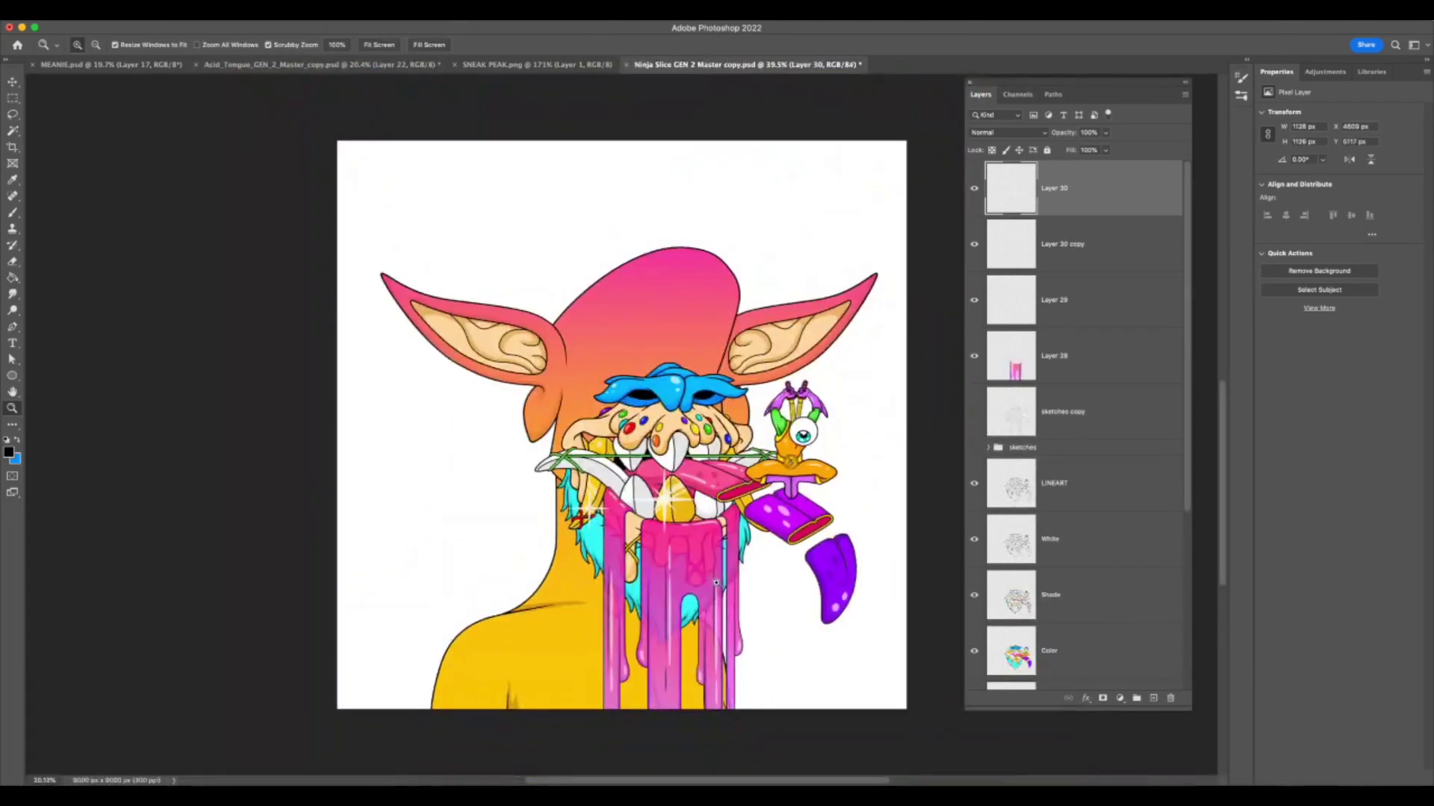
left_click_drag(728, 642, 760, 676)
left_click_drag(704, 569, 757, 341)
left_click_drag(668, 635, 523, 612)
left_click(272, 65)
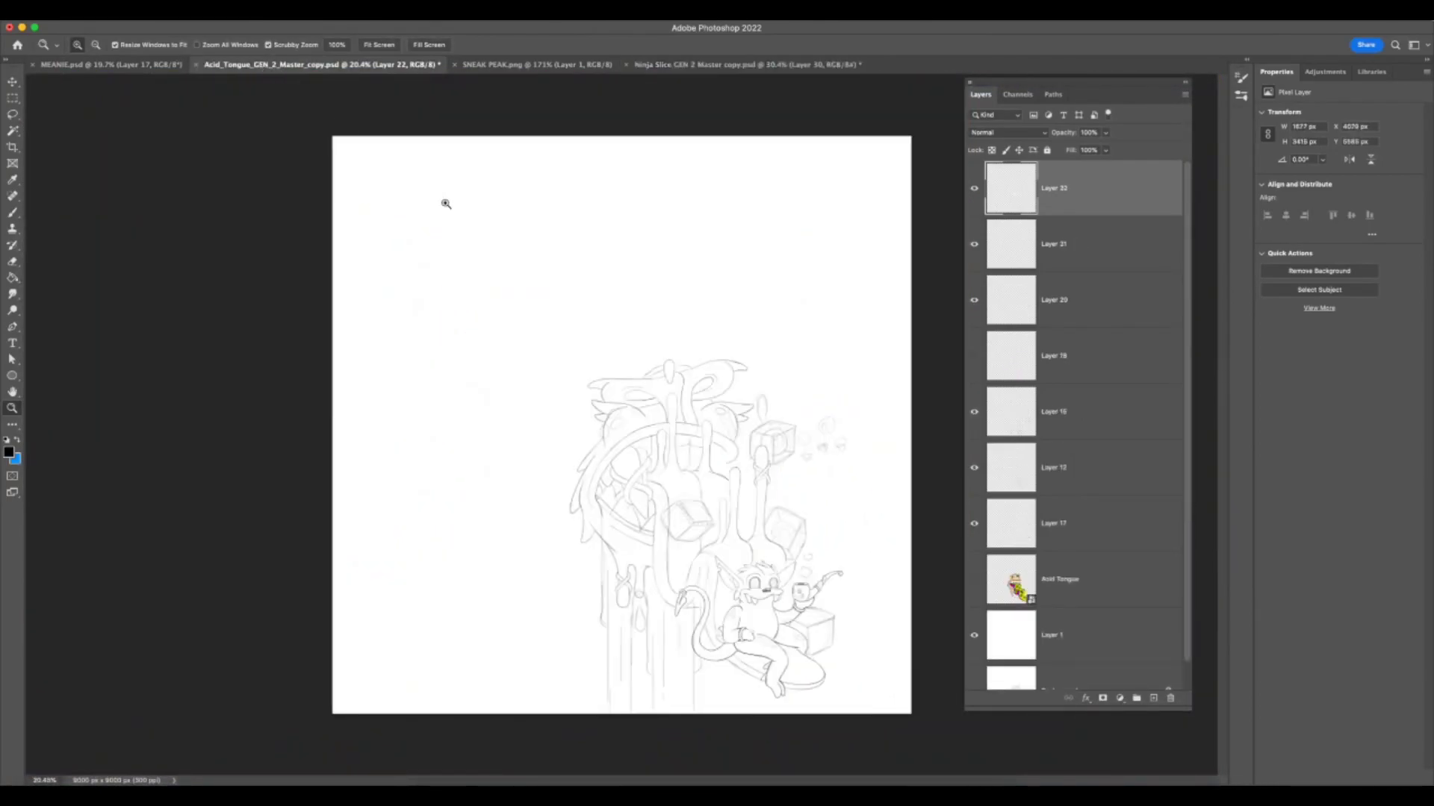
key("super+0")
key("F7")
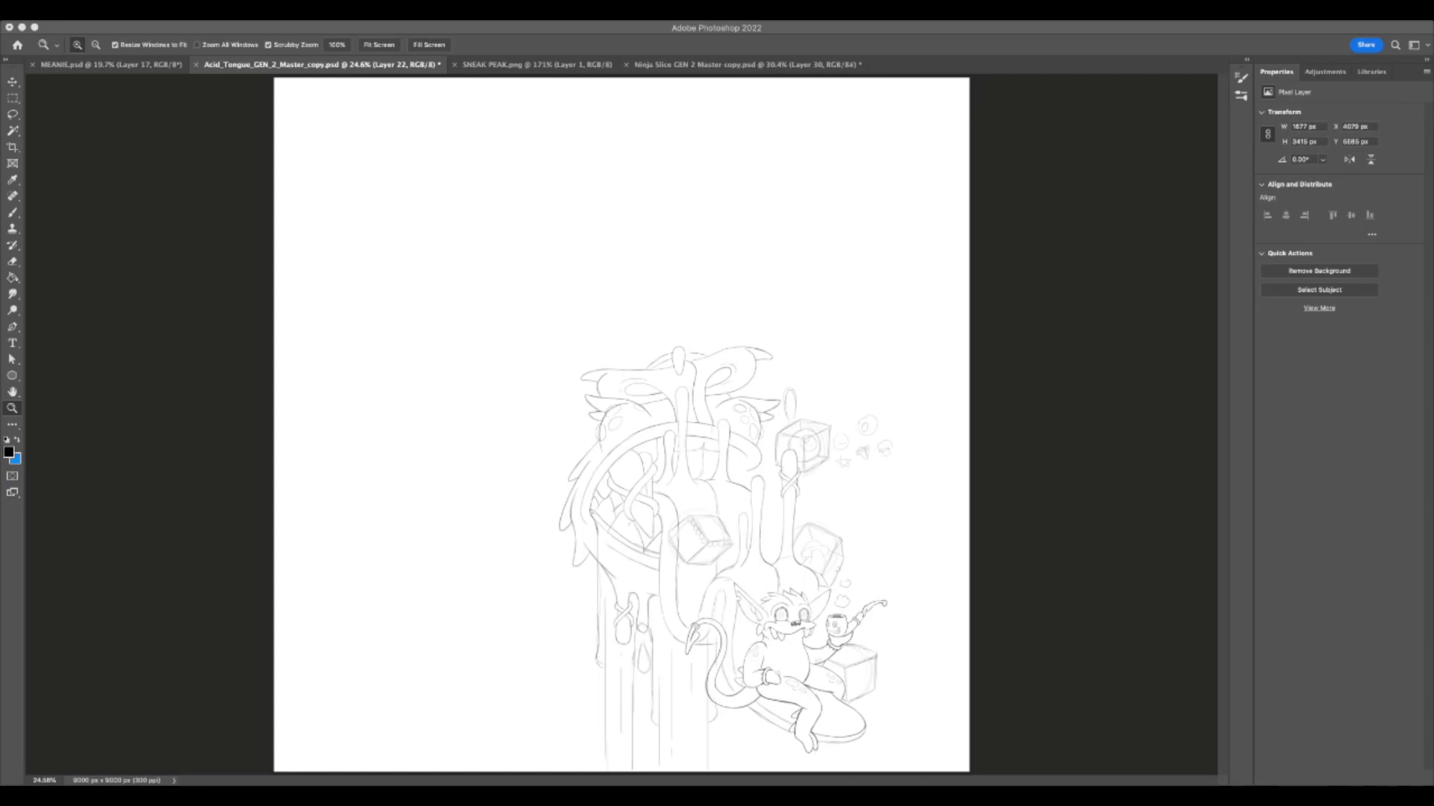
key("F7")
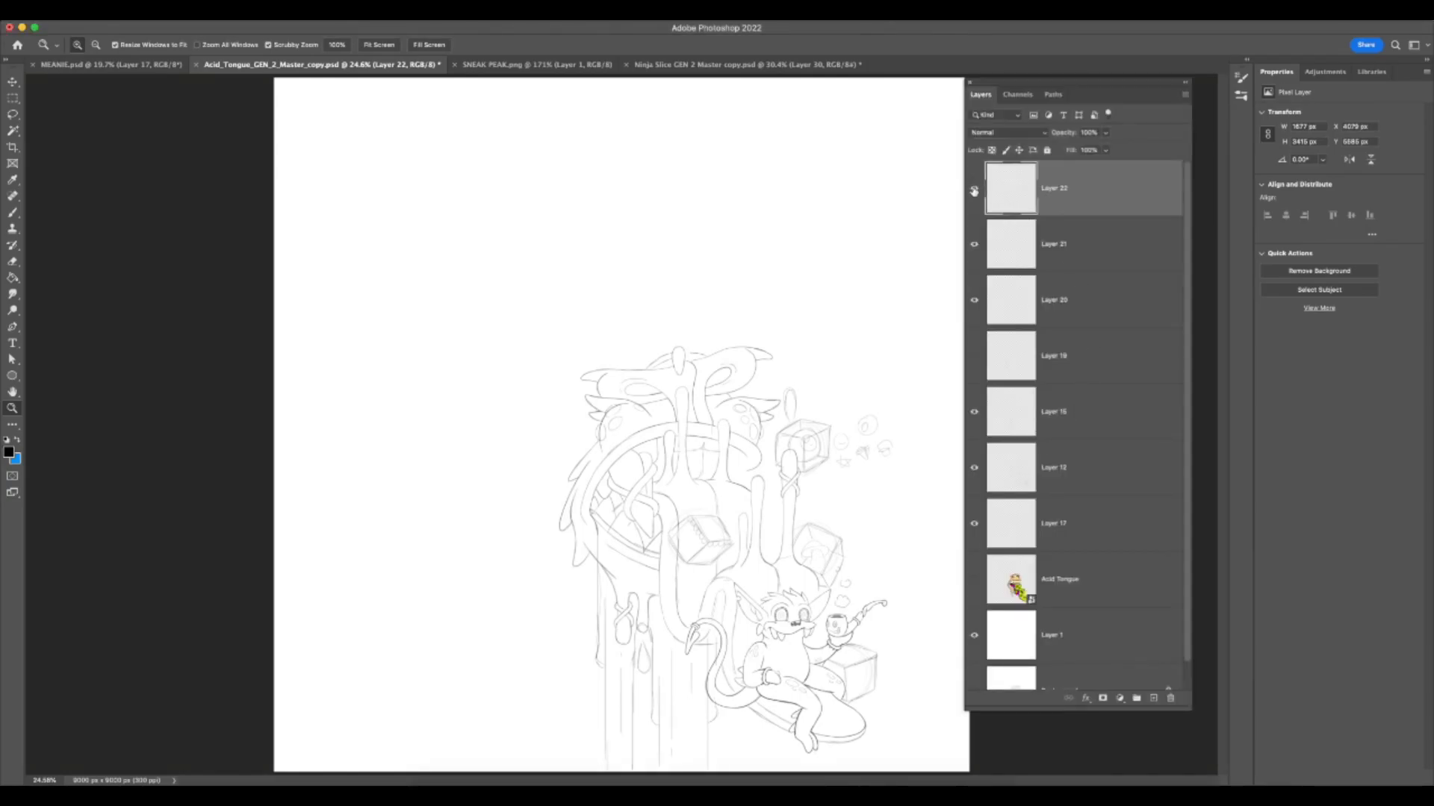
key("F7")
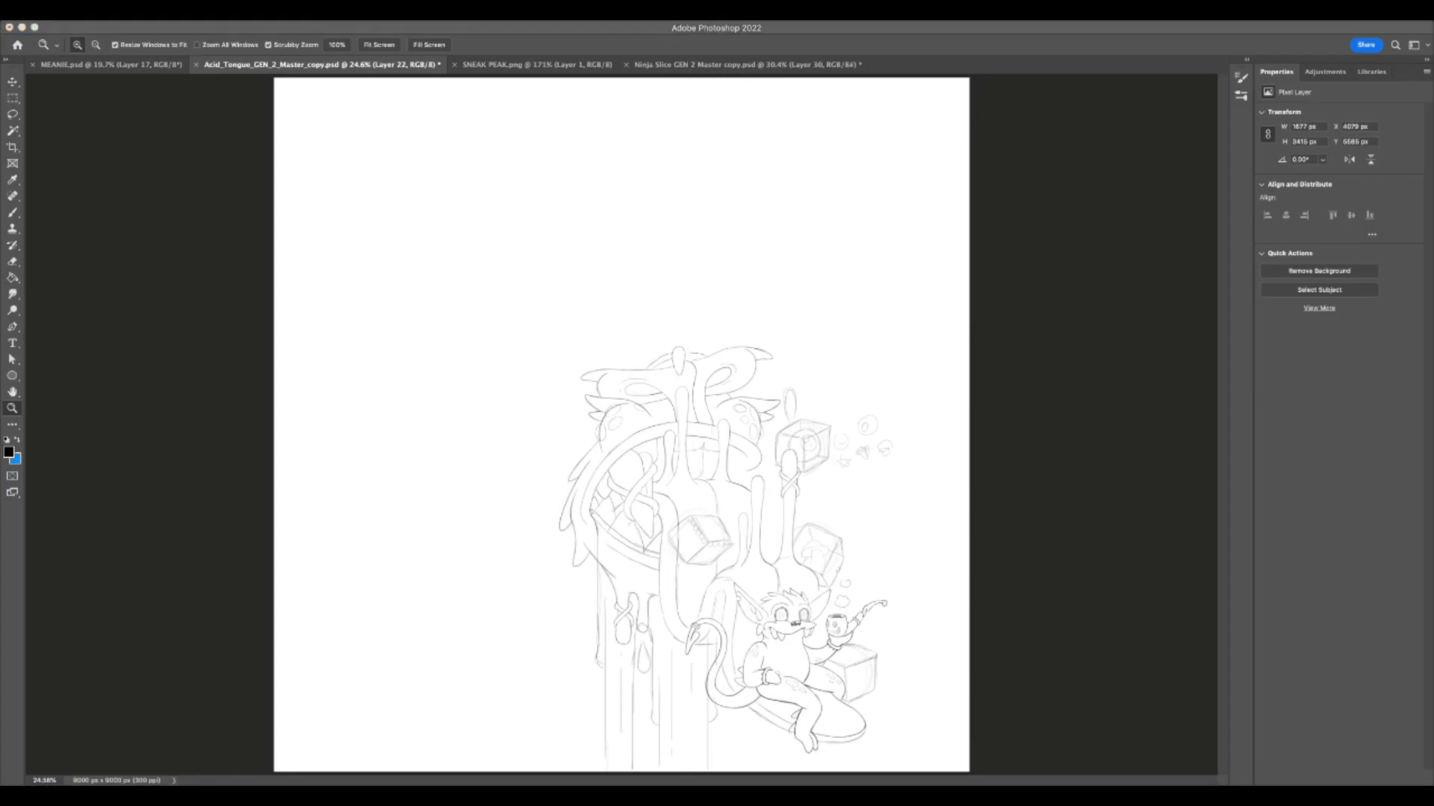
key("F7")
key("F7")
key("F7")
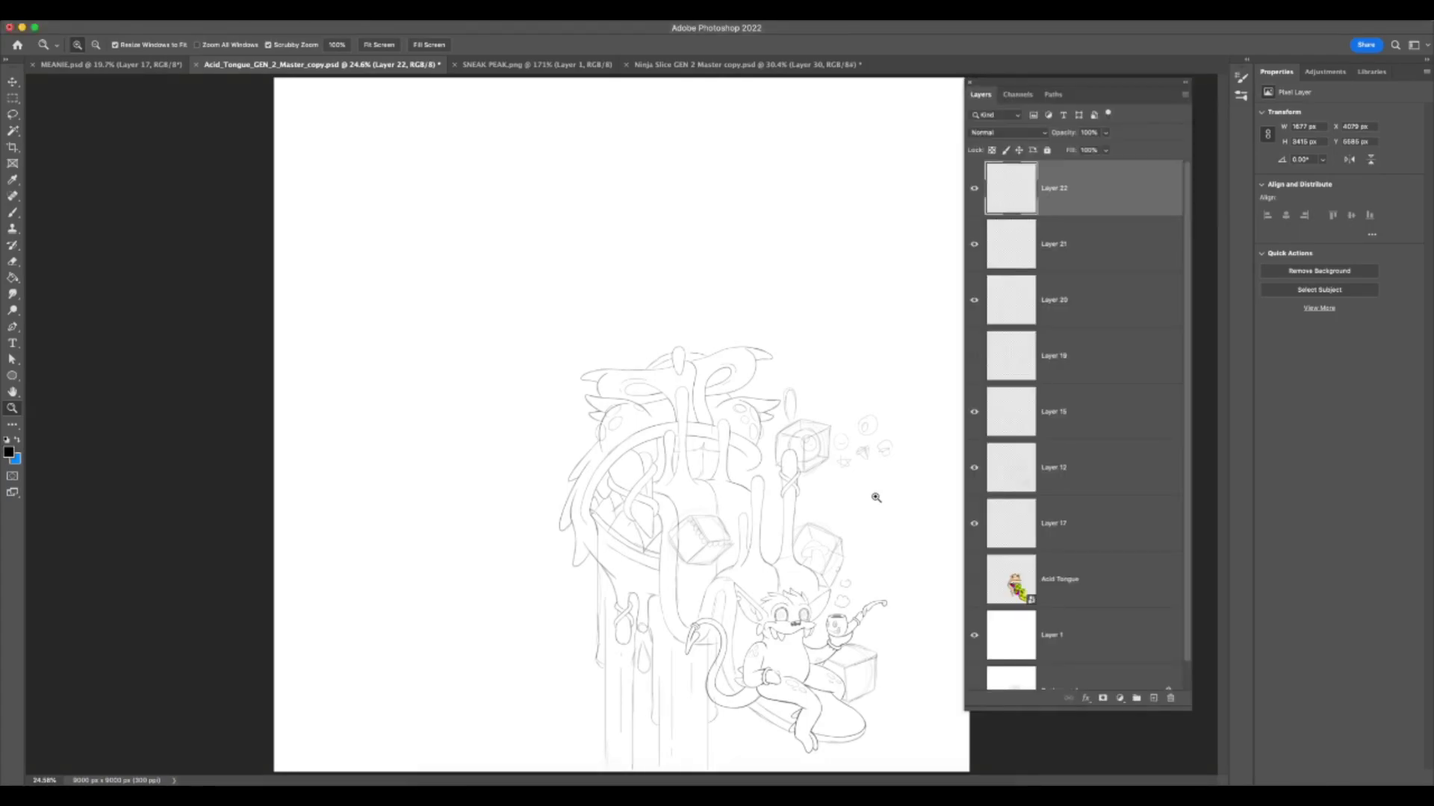
- Compare the sketched upper lip and teeth with the coloured Acid Tongue layer by toggling its visibility
left_click_drag(798, 424, 847, 437)
left_click(12, 213)
key("z")
scroll(683, 559, "up", 3)
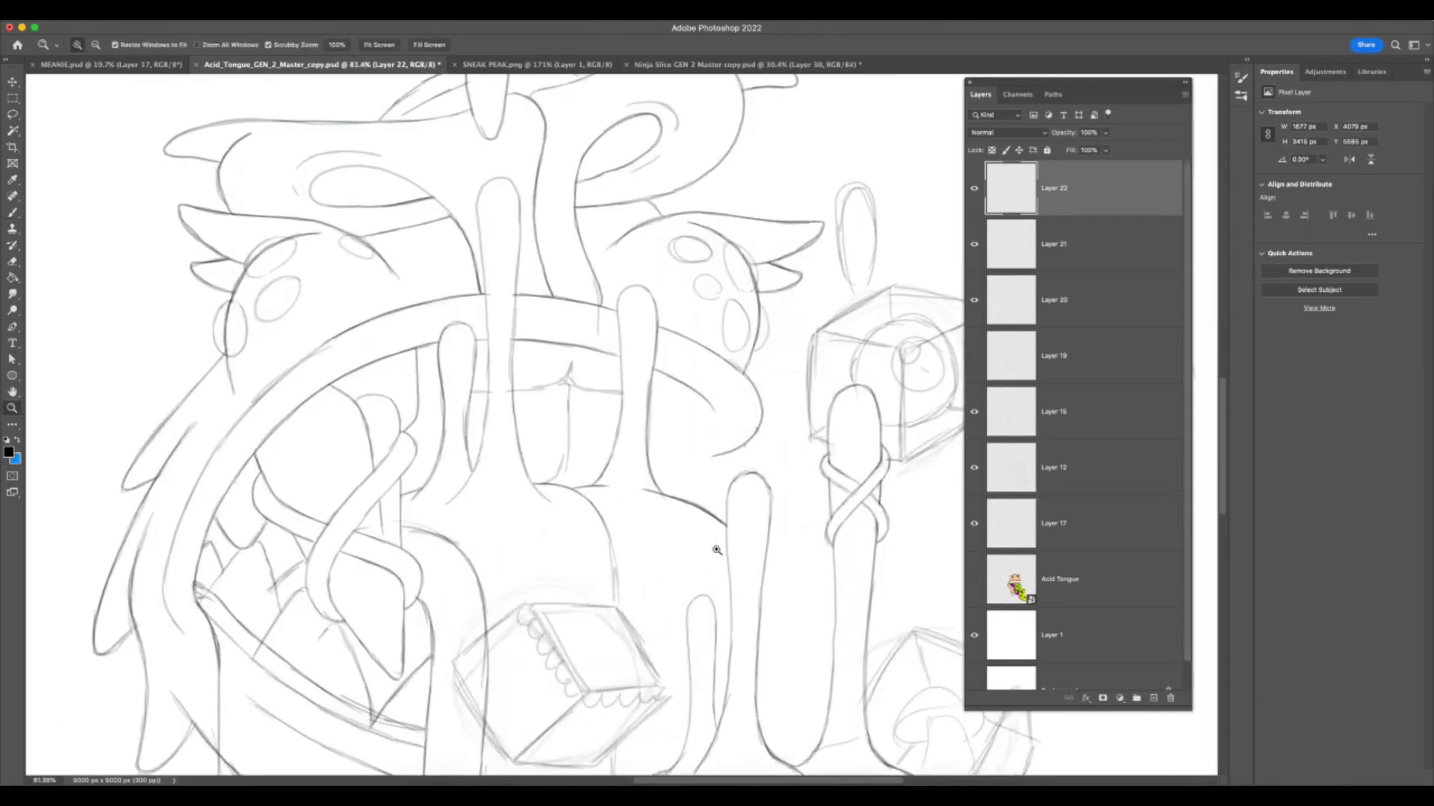
key("b")
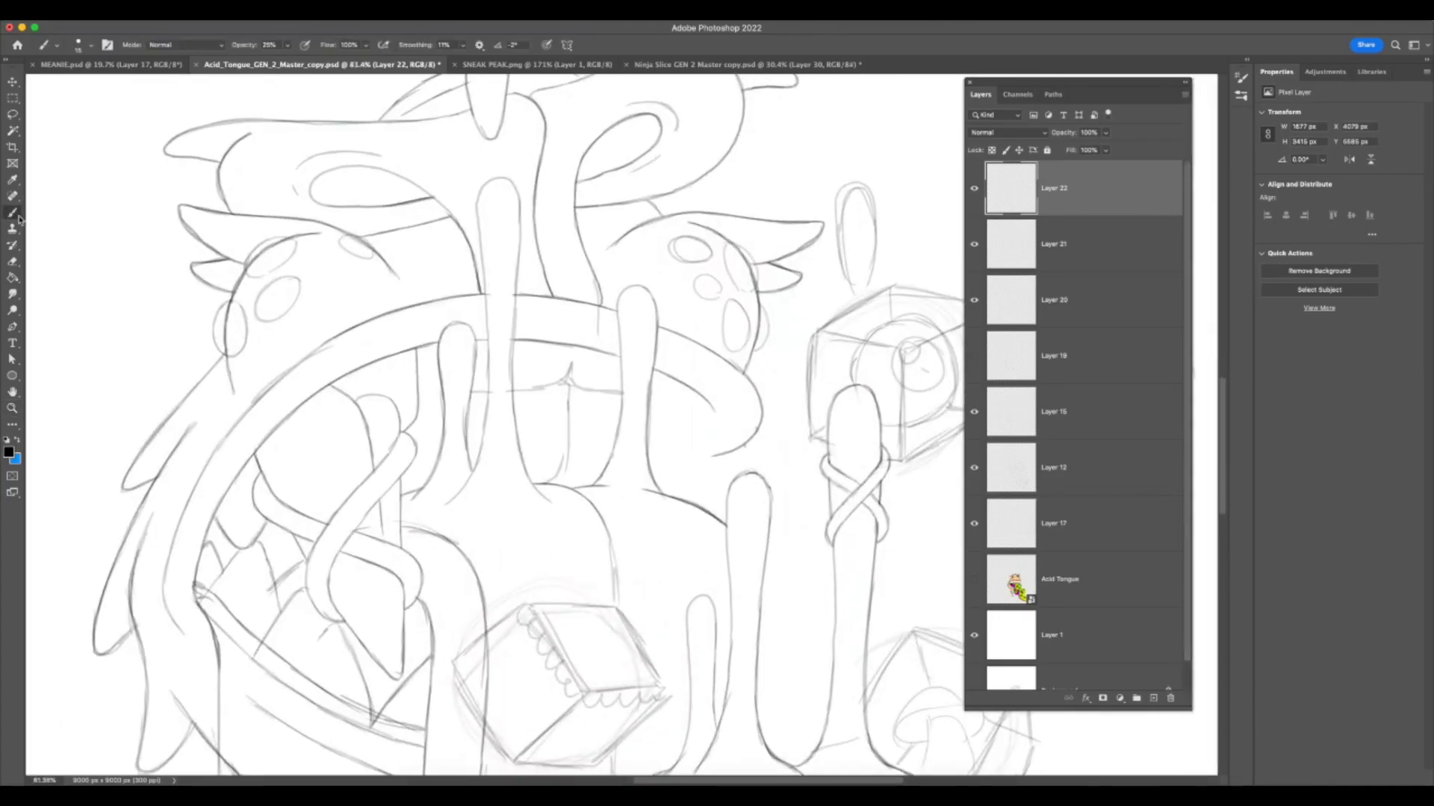
left_click(975, 578)
left_click(975, 578)
key("z")
scroll(773, 483, "up", 3)
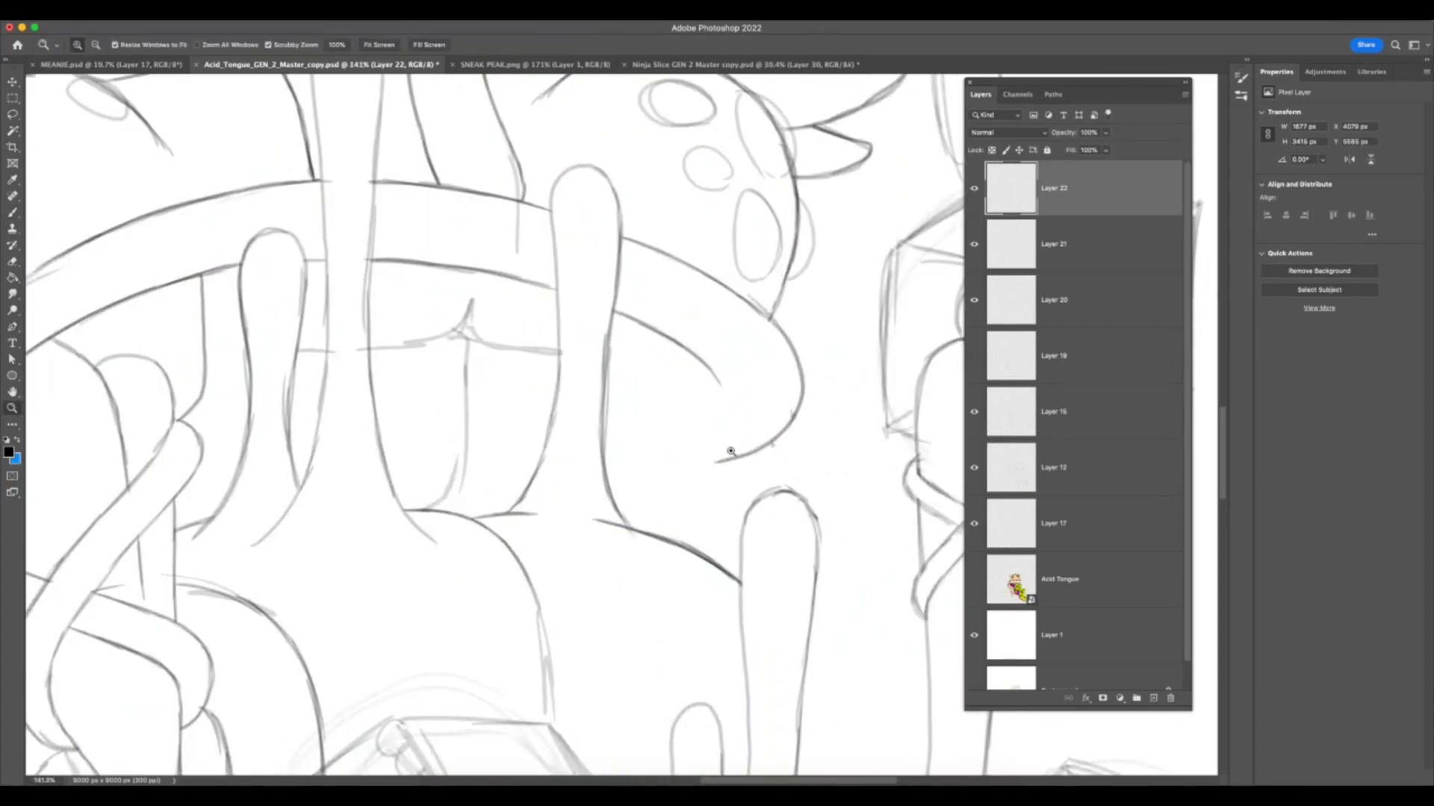
key("b")
key("q")
left_click(977, 584)
left_click(977, 585)
key("q")
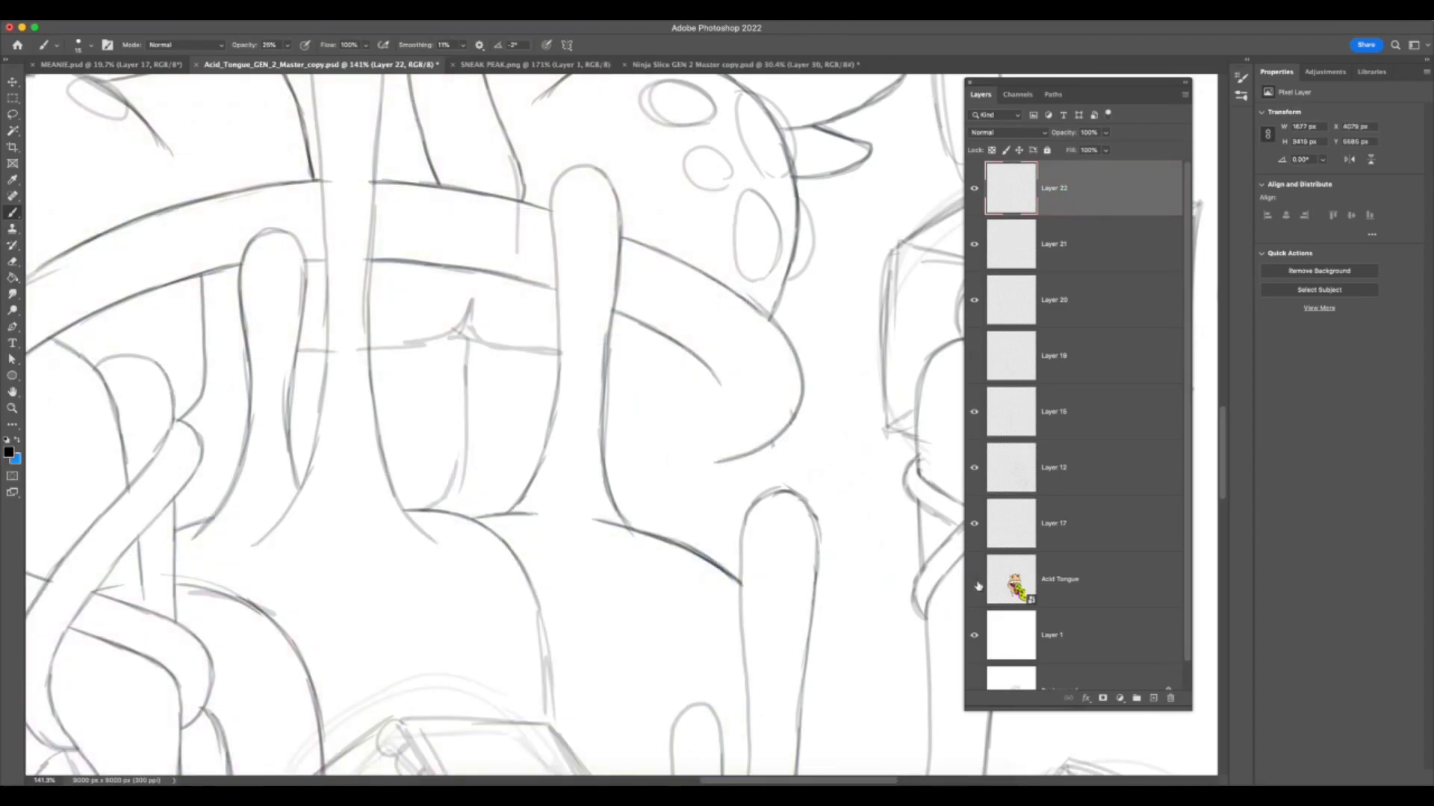
- Show the faded Acid Tongue layer and trace the upper front teeth at the mouth's right end on Layer 22
left_click(976, 583)
left_click_drag(451, 489, 489, 513)
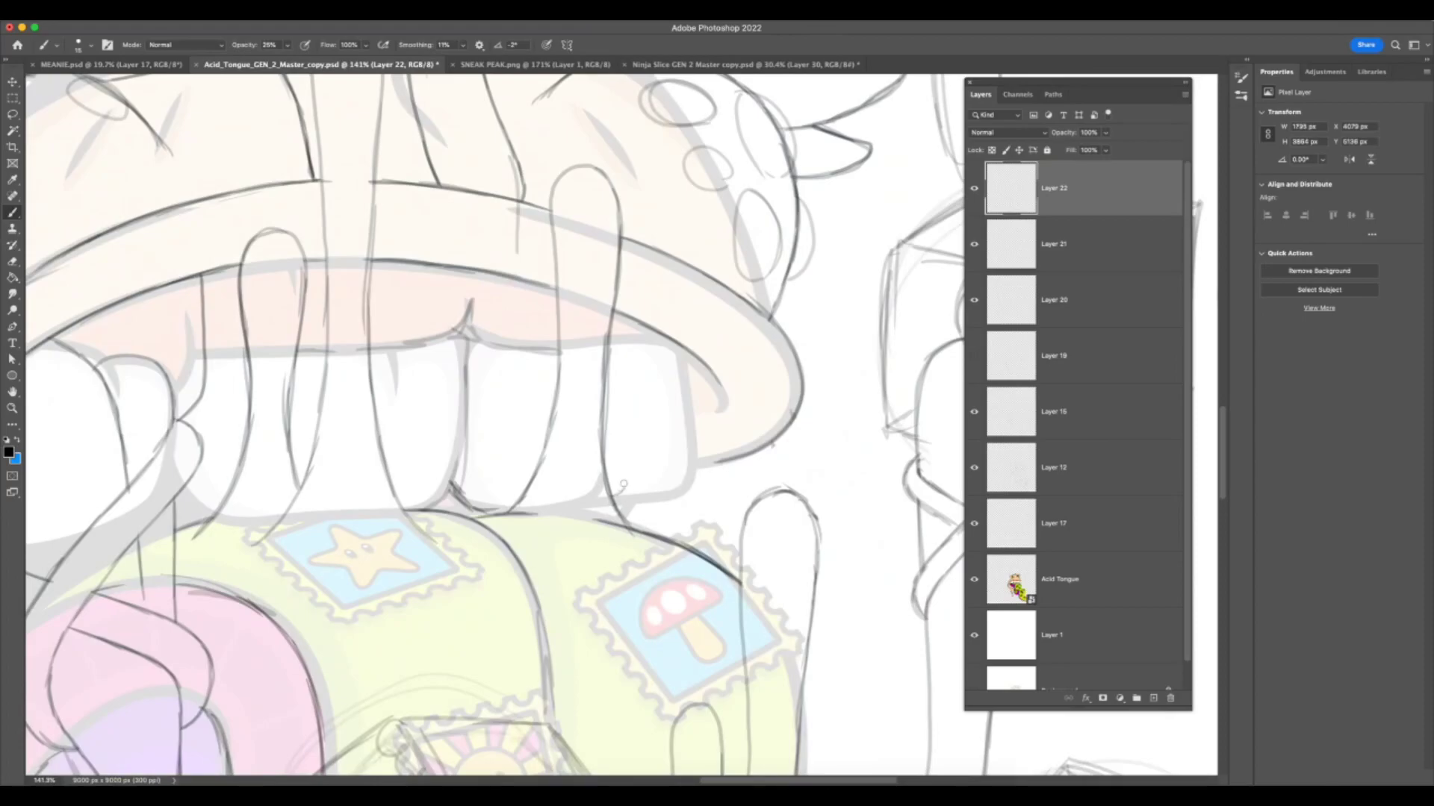
mouse_move(624, 500)
left_mouse_down()
mouse_move(656, 500)
mouse_move(698, 454)
mouse_move(681, 365)
left_mouse_up()
left_click_drag(553, 350, 469, 335)
mouse_move(611, 343)
left_mouse_down()
mouse_move(674, 341)
mouse_move(690, 470)
mouse_move(612, 505)
left_mouse_up()
mouse_move(499, 509)
left_mouse_down()
mouse_move(451, 472)
mouse_move(465, 335)
mouse_move(422, 510)
left_mouse_up()
mouse_move(472, 375)
left_mouse_down()
mouse_move(464, 350)
mouse_move(370, 341)
mouse_move(469, 302)
mouse_move(532, 358)
mouse_move(672, 341)
mouse_move(693, 484)
left_mouse_up()
left_click_drag(695, 419, 631, 505)
mouse_move(691, 369)
left_mouse_down()
mouse_move(696, 441)
mouse_move(724, 463)
left_mouse_up()
- Toggle Layers 20 and 21 to find out which layer holds the long drips
key("z")
mouse_move(714, 639)
left_mouse_down()
mouse_move(652, 664)
mouse_move(850, 667)
left_mouse_up()
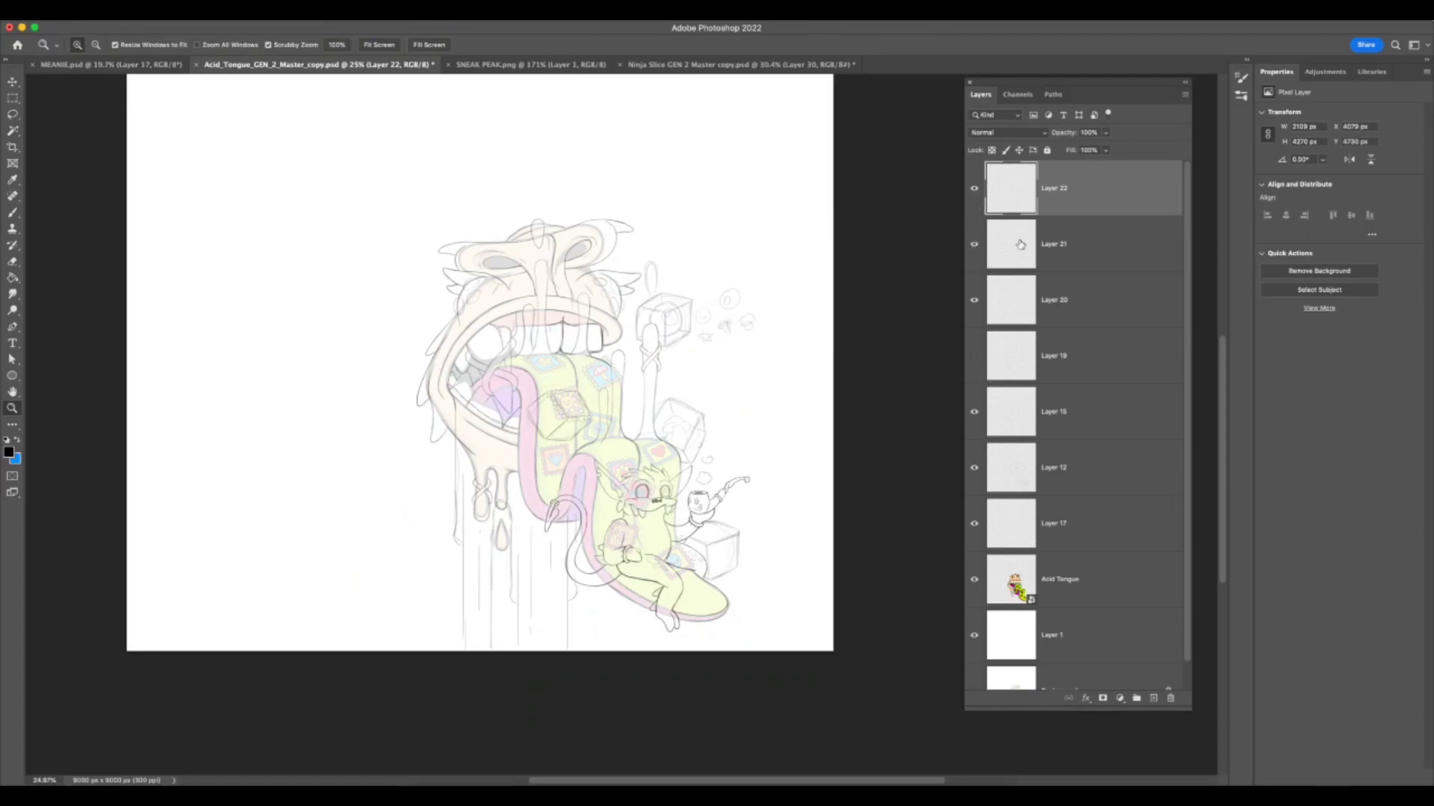
left_click(975, 300)
left_click(974, 245)
double_click(1055, 189)
key("Return")
- Lasso the long drips below the mouth and tongue and remove them from Layer 22
mouse_move(404, 346)
left_mouse_down()
mouse_move(483, 390)
mouse_move(395, 387)
left_mouse_up()
key("l")
mouse_move(458, 431)
left_mouse_down()
mouse_move(588, 420)
mouse_move(710, 484)
mouse_move(739, 681)
mouse_move(537, 698)
mouse_move(602, 380)
mouse_move(712, 492)
mouse_move(654, 716)
left_mouse_up()
key("Delete")
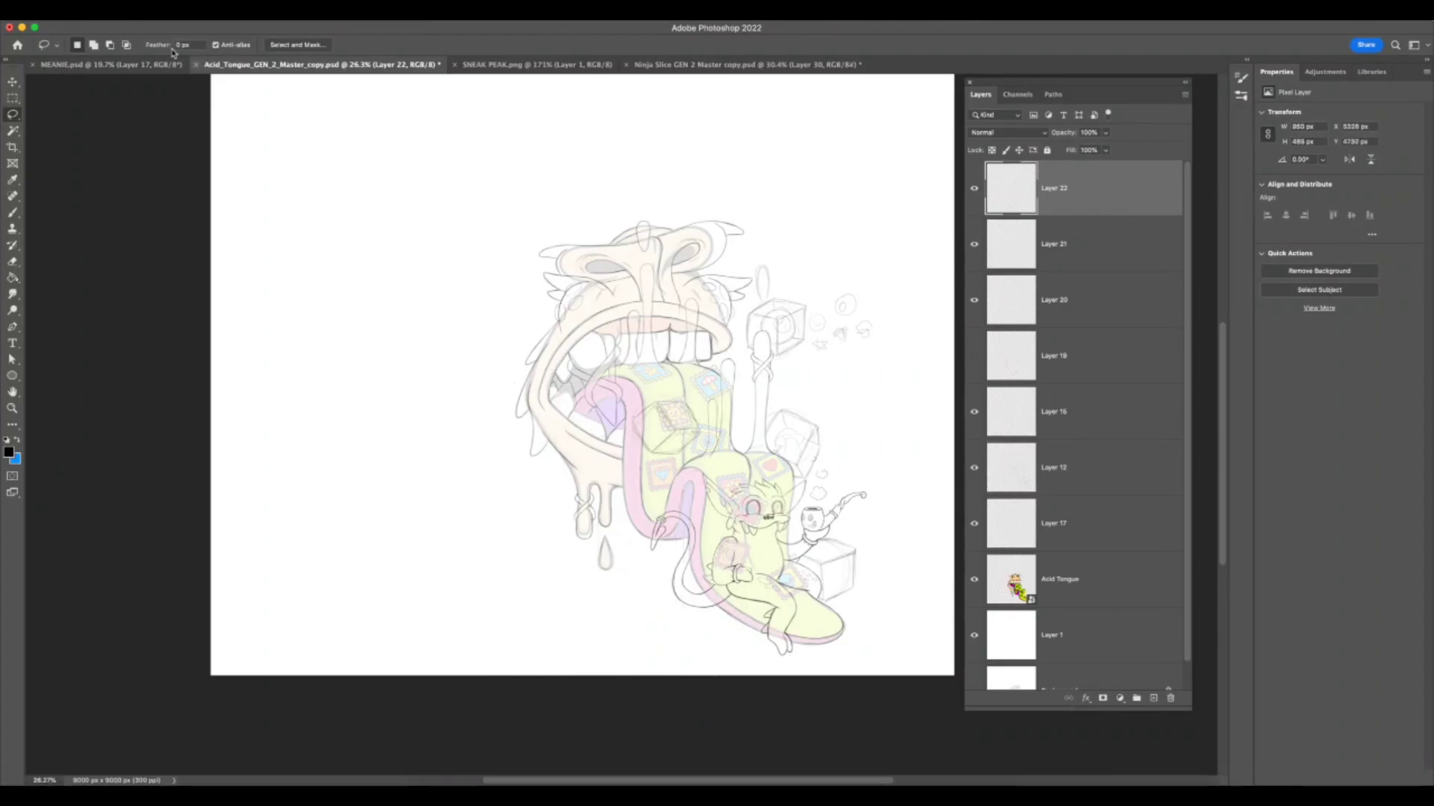
- Put the removed long drips on their own new layer and merge Layers 20, 21 and 22 into one
key("F7")
key("F7")
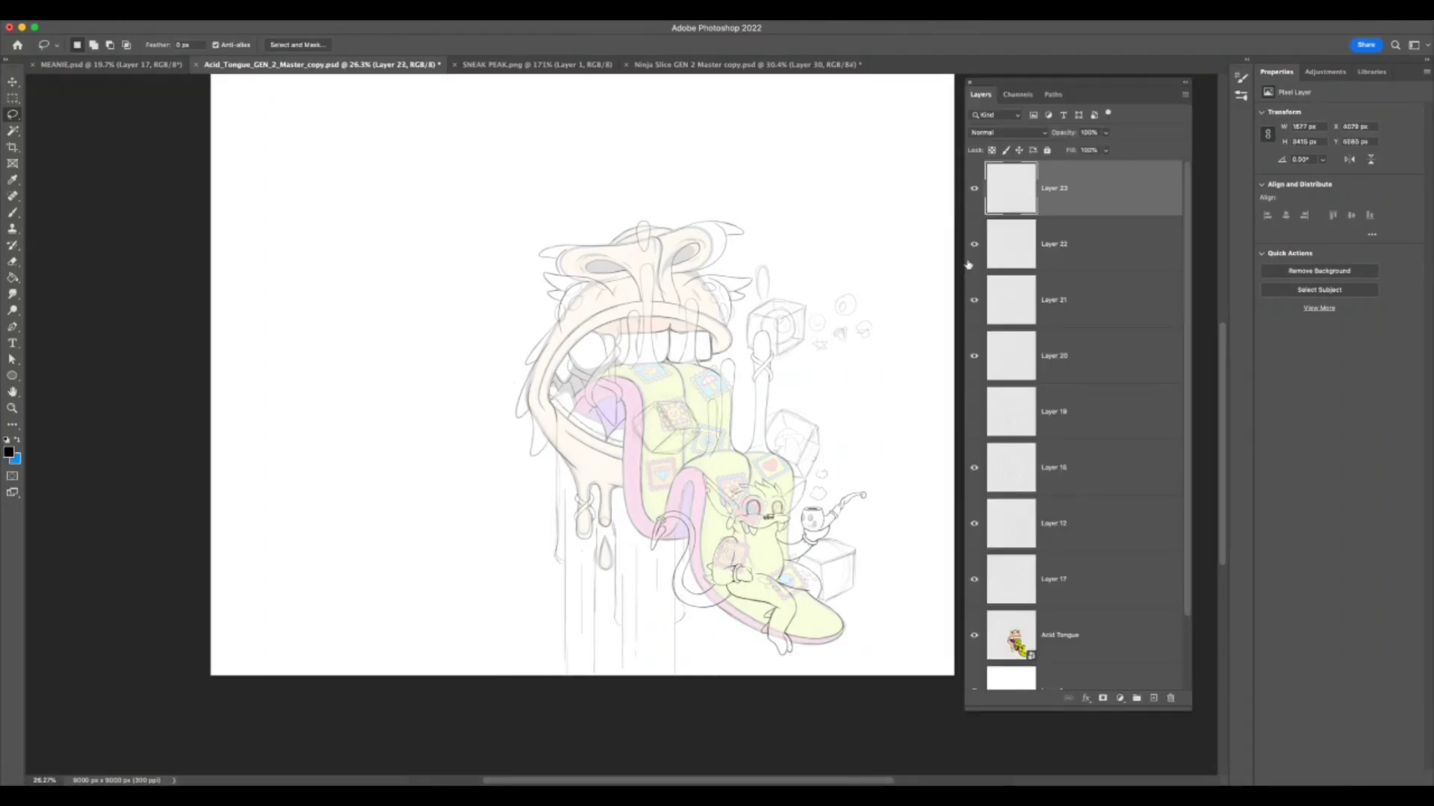
left_click(1059, 254)
left_click(1034, 358, "shift")
key("F7")
key("ctrl+e")
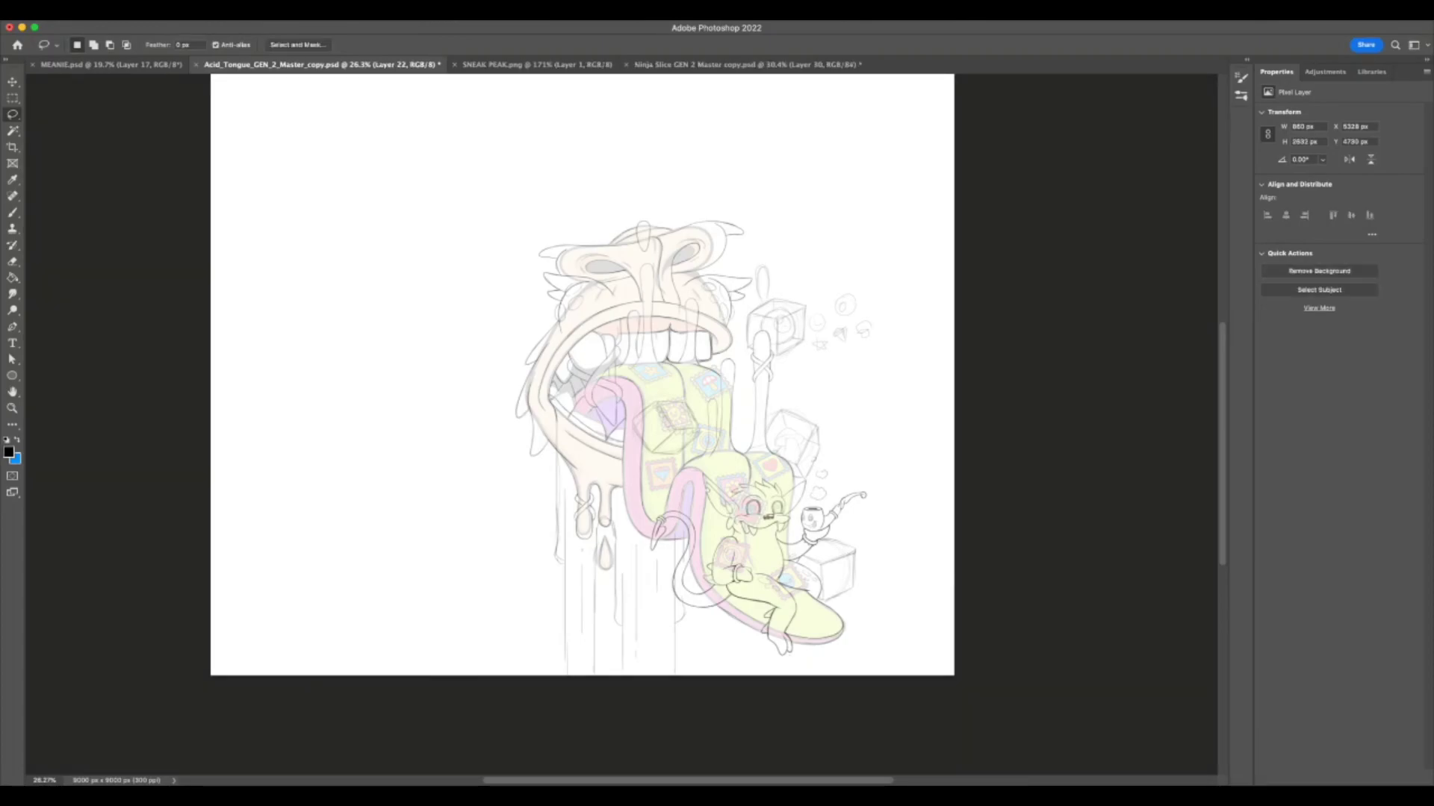
- Toggle Layer 23's visibility to check which drips it holds
key("F7")
left_click(974, 191)
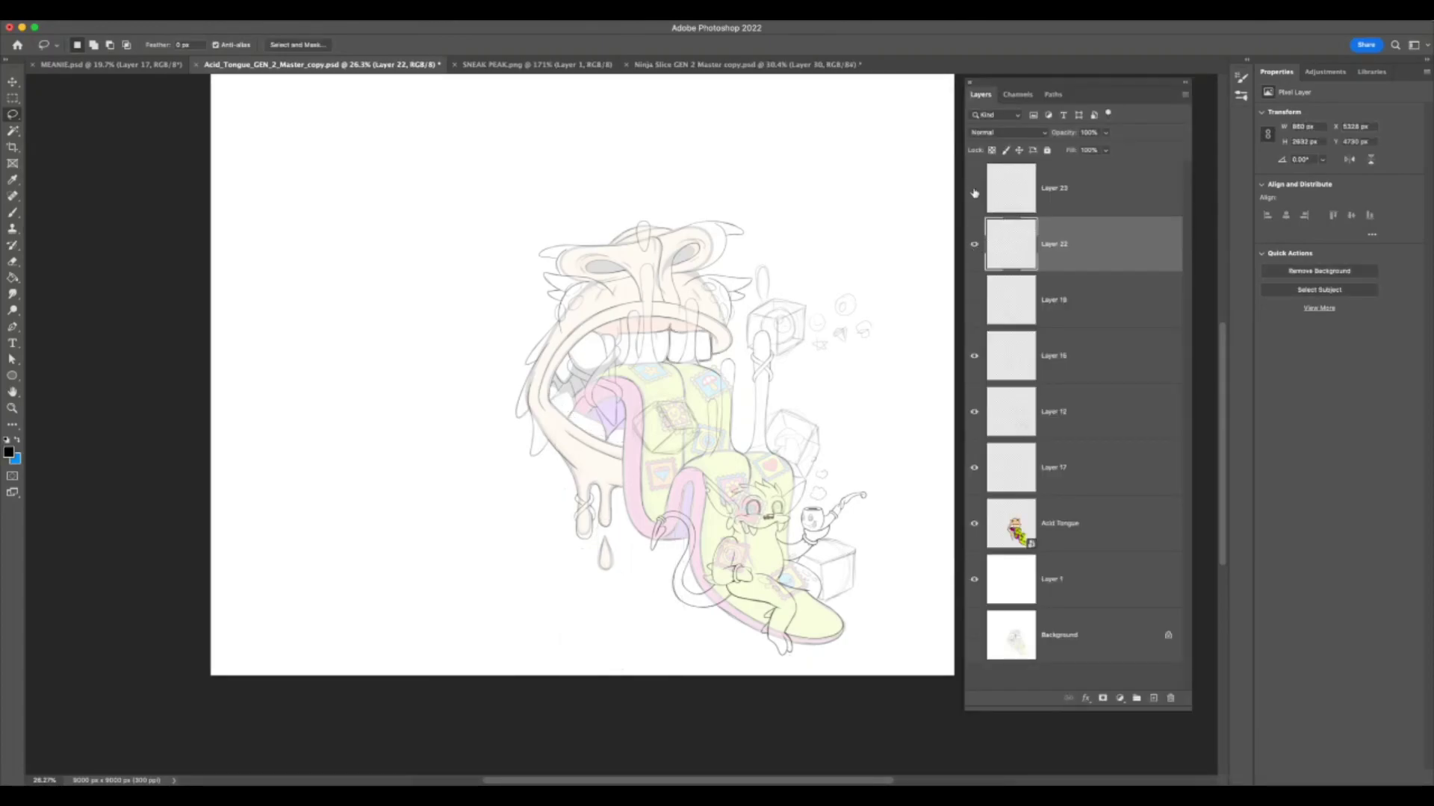
left_click(974, 189)
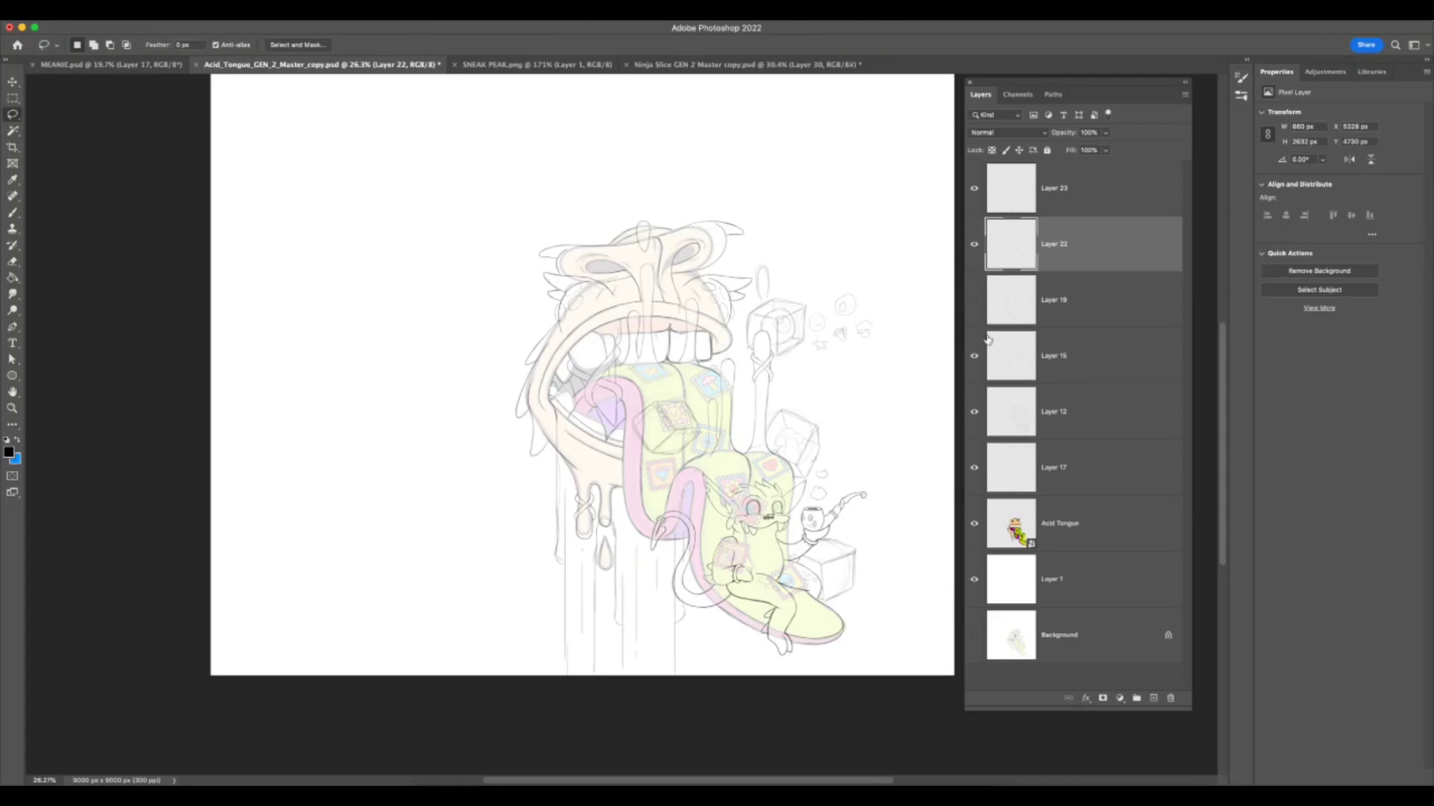
- Merge Layers 12 and 15 with Layer 22
left_click(1060, 374)
left_click(1057, 416, "ctrl")
left_click(1067, 254, "ctrl")
key("F7")
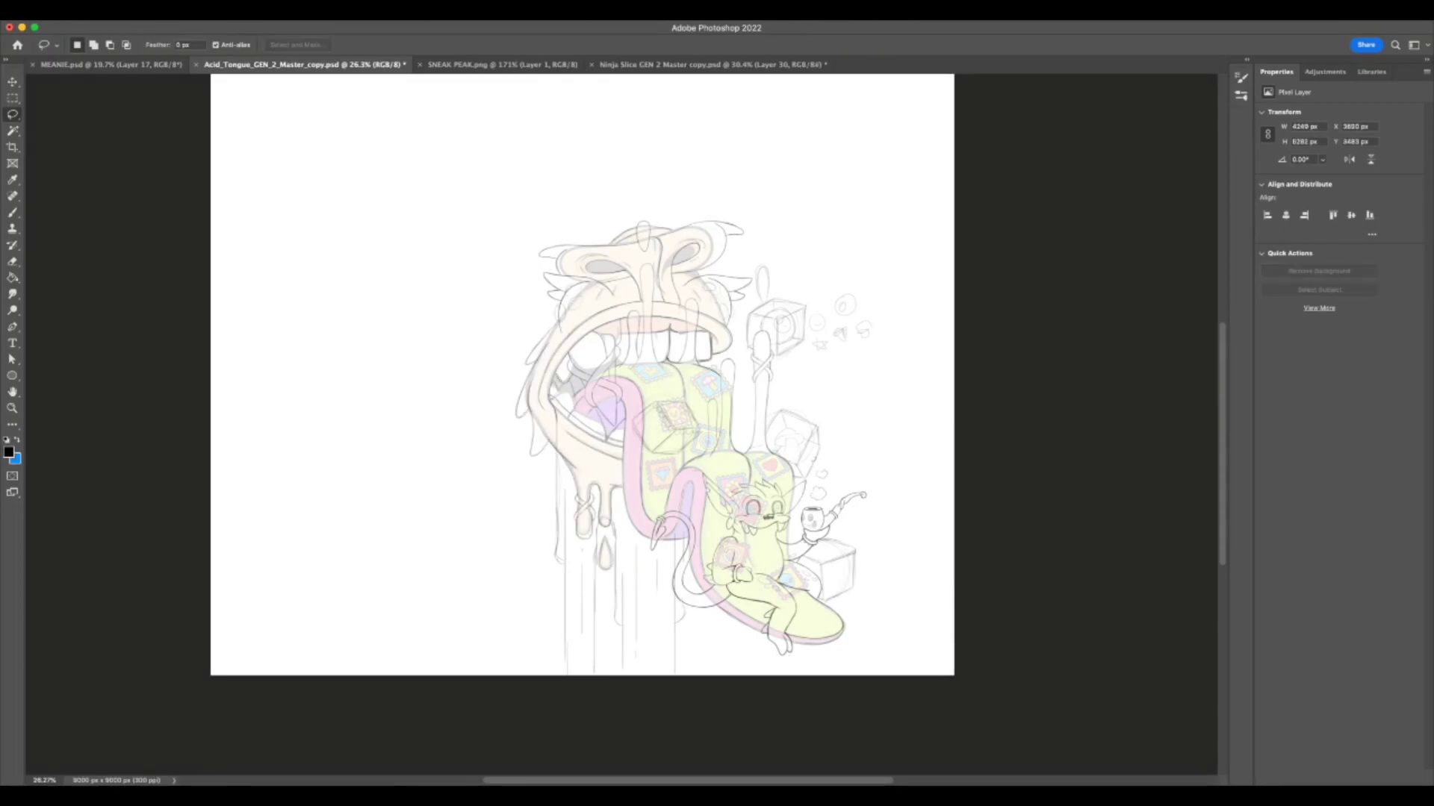
key("ctrl+e")
key("F7")
- Check the shaggy hair on Layer 19, hide it, move the layer beneath Layer 1 and rename it beard
left_click(975, 300)
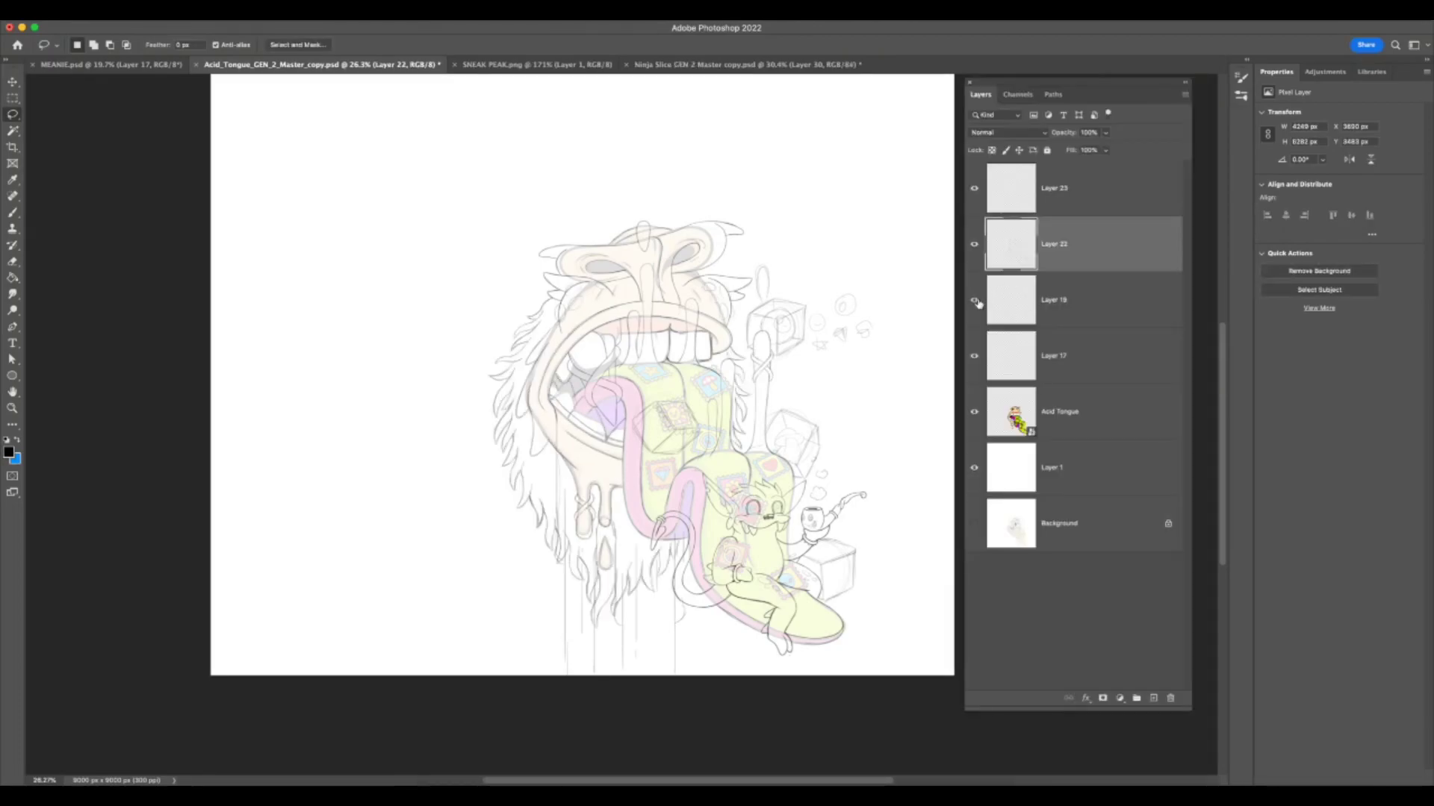
left_click(974, 301)
left_click_drag(1016, 307, 1064, 458)
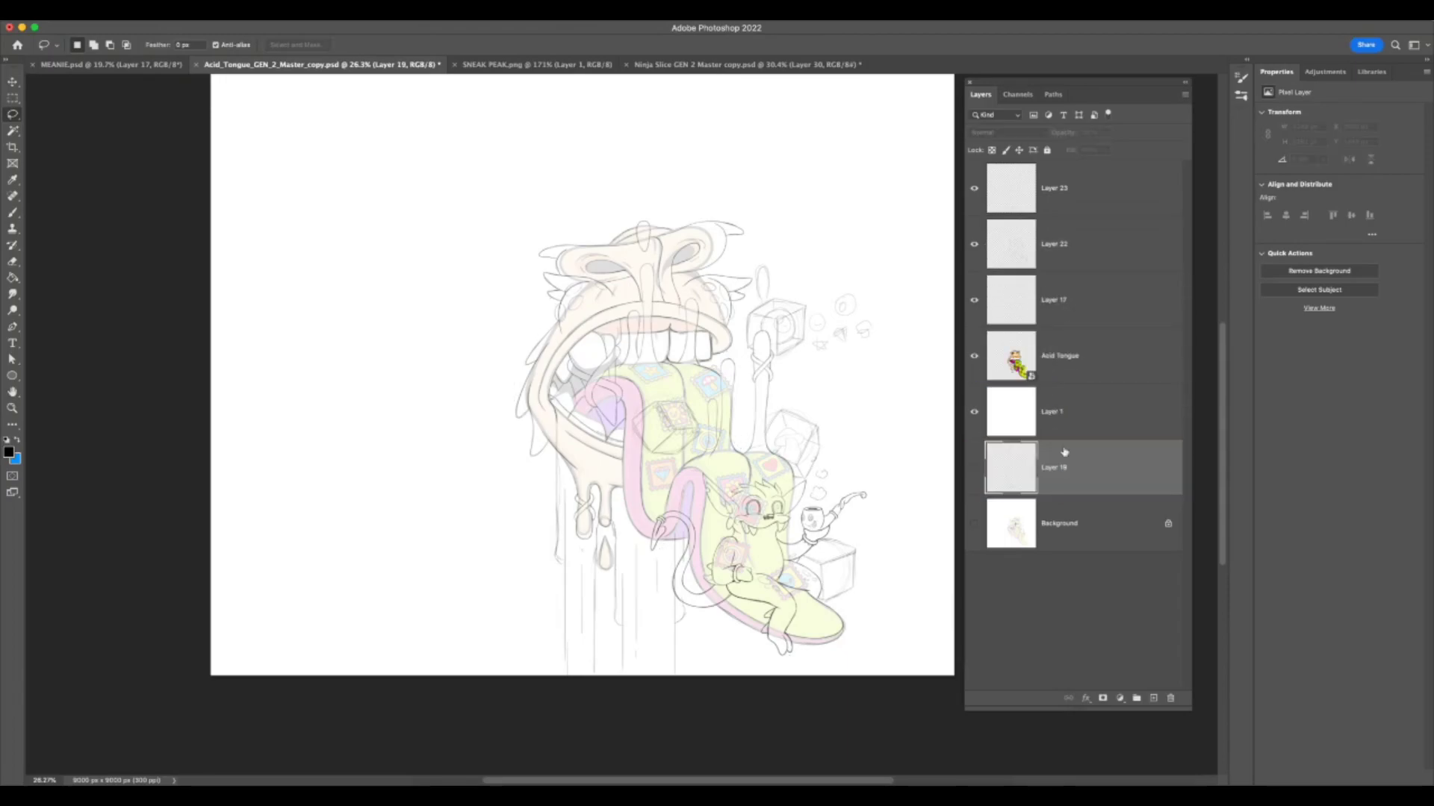
type("baord")
- Rename the drips layer, Layer 23, as drool
double_click(1070, 190)
type("drool")
left_click(1083, 241)
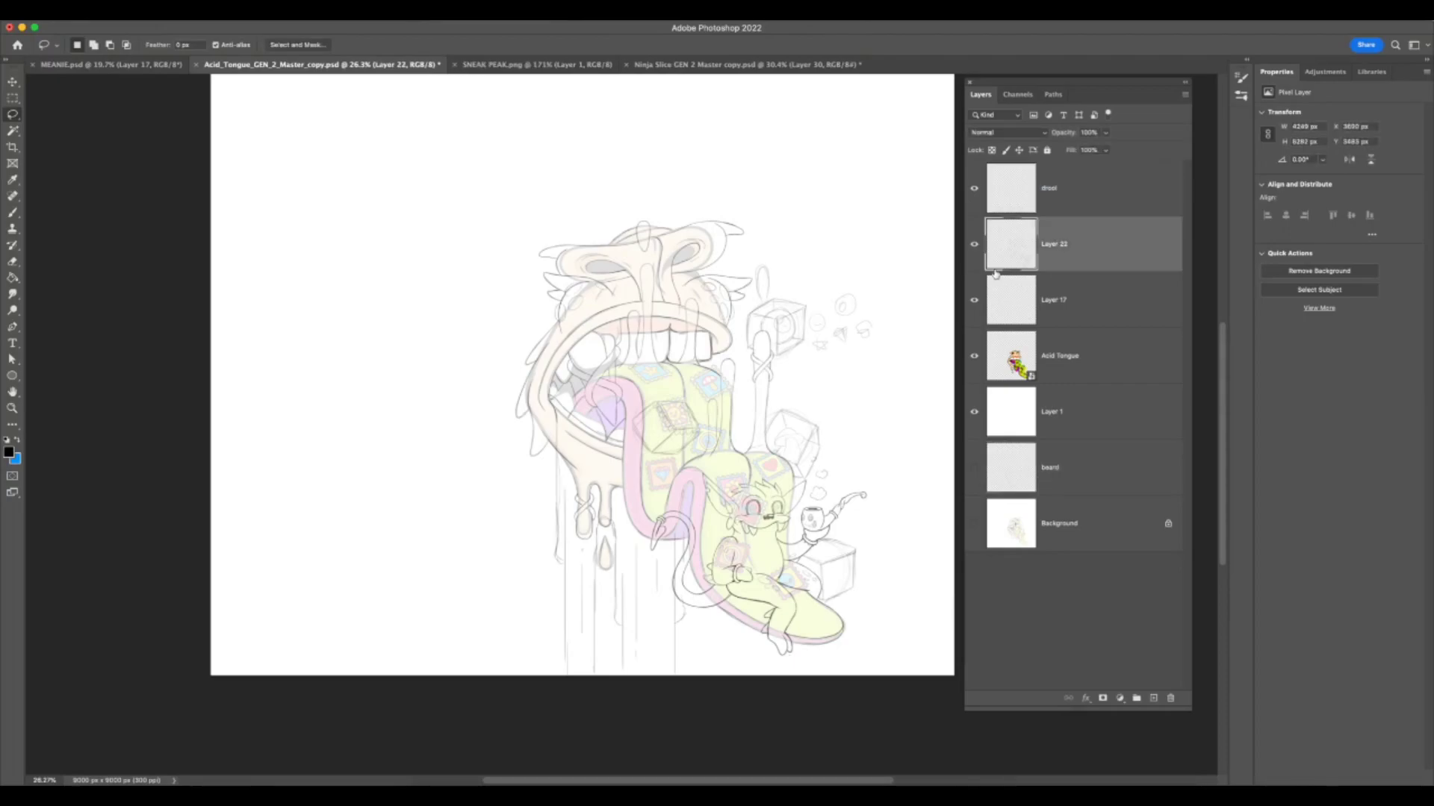
- Delete Layer 17 and rename Layer 22 as sketch
left_click_drag(1040, 306, 1170, 698)
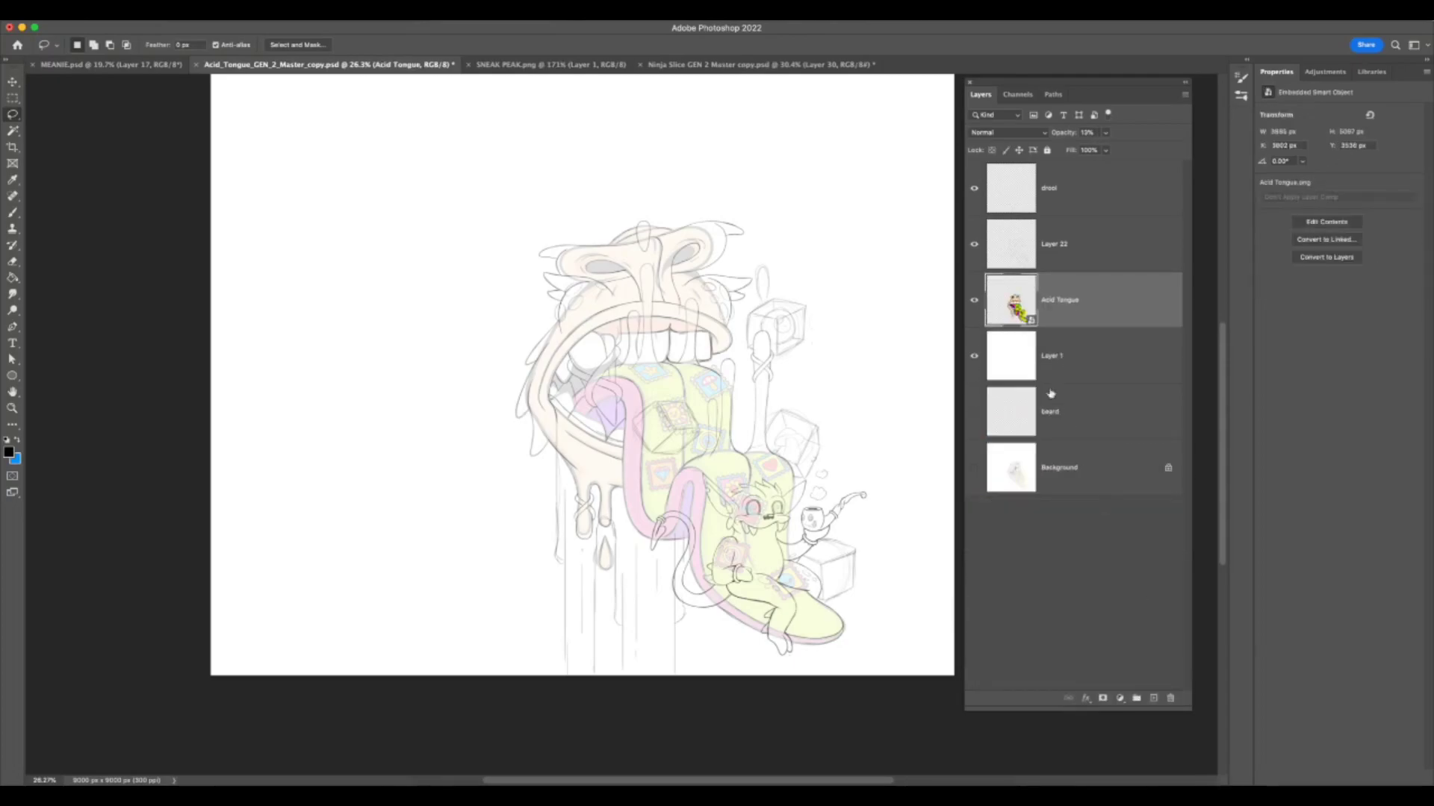
left_click(1056, 246)
double_click(1060, 245)
type("sket")
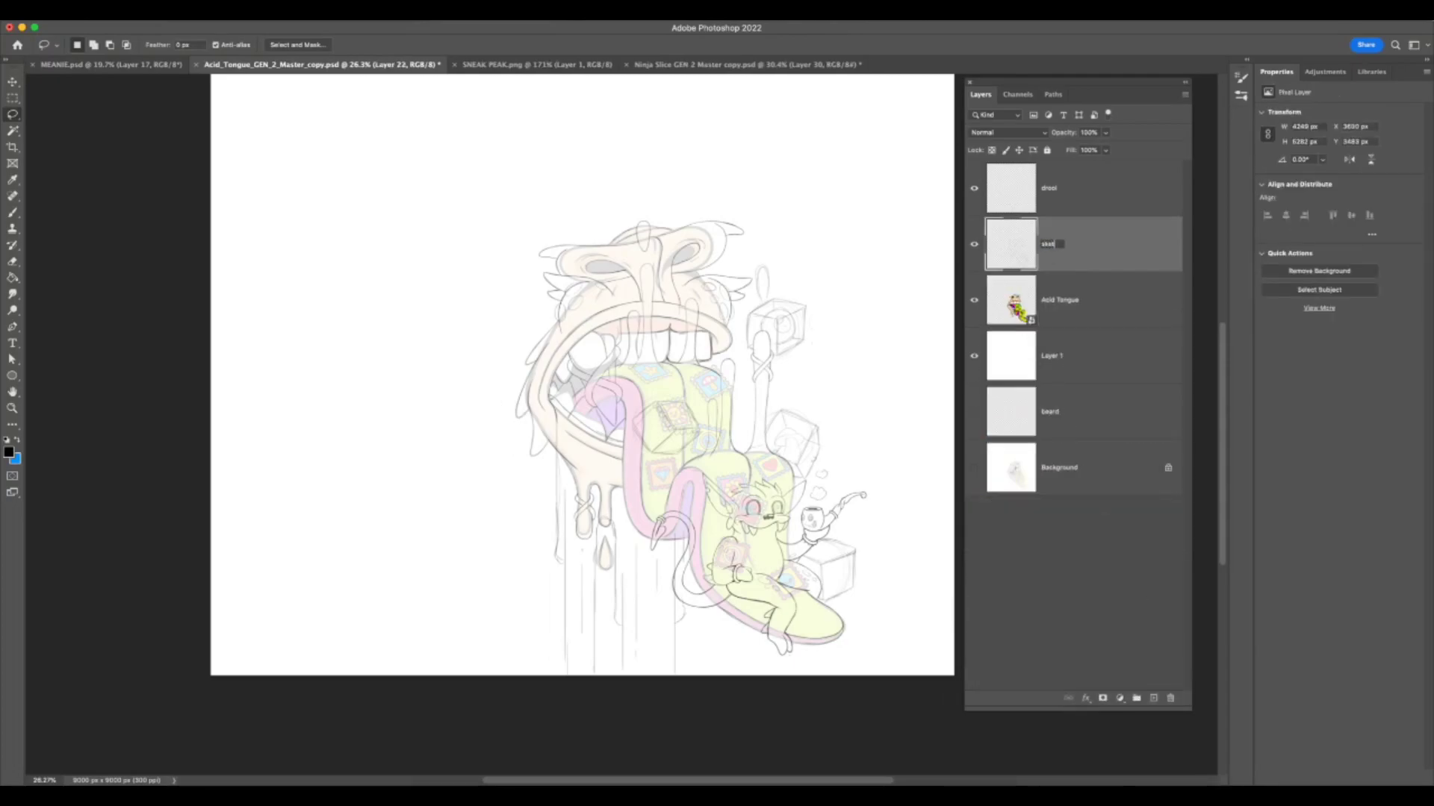
key("Return")
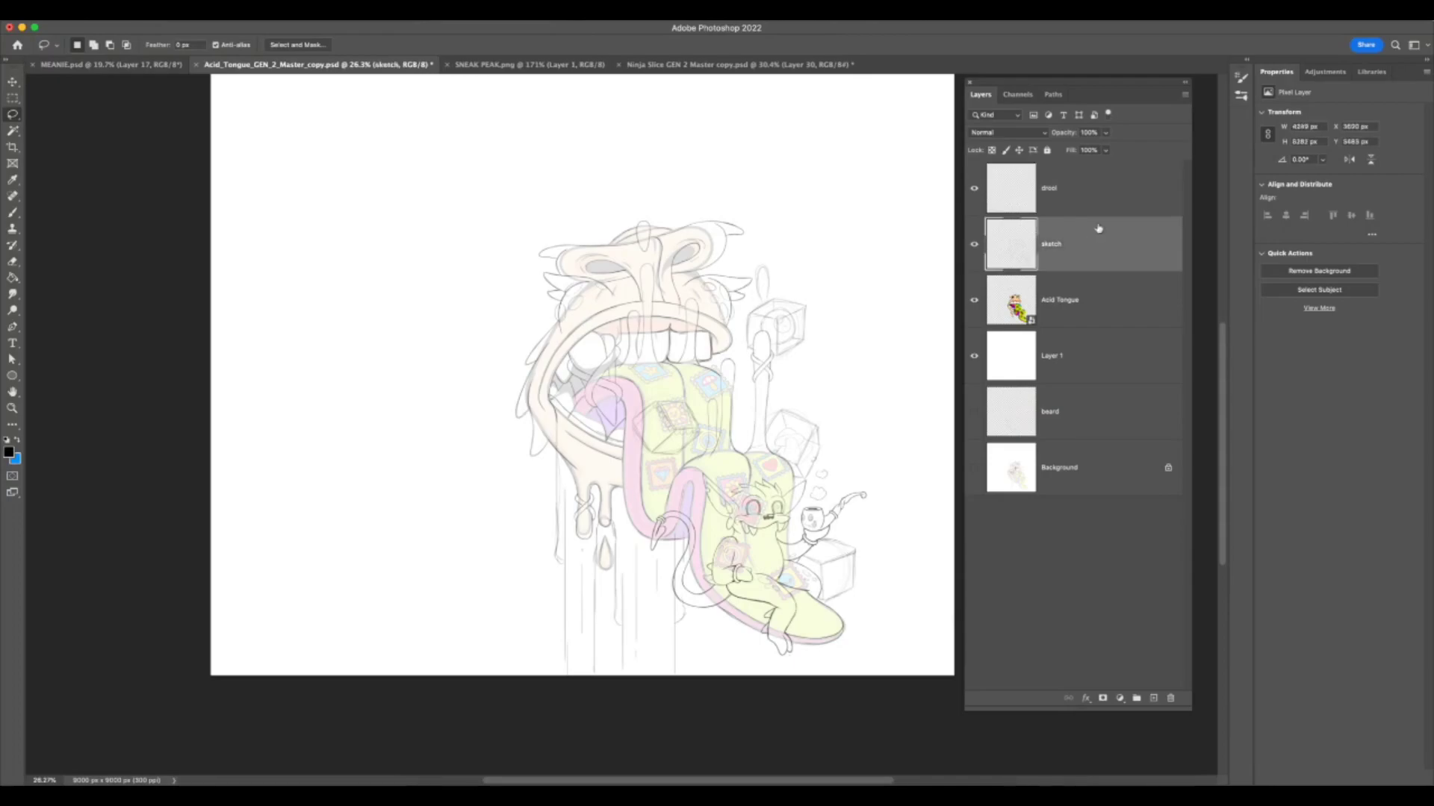
left_click(1097, 299)
left_click(1076, 372)
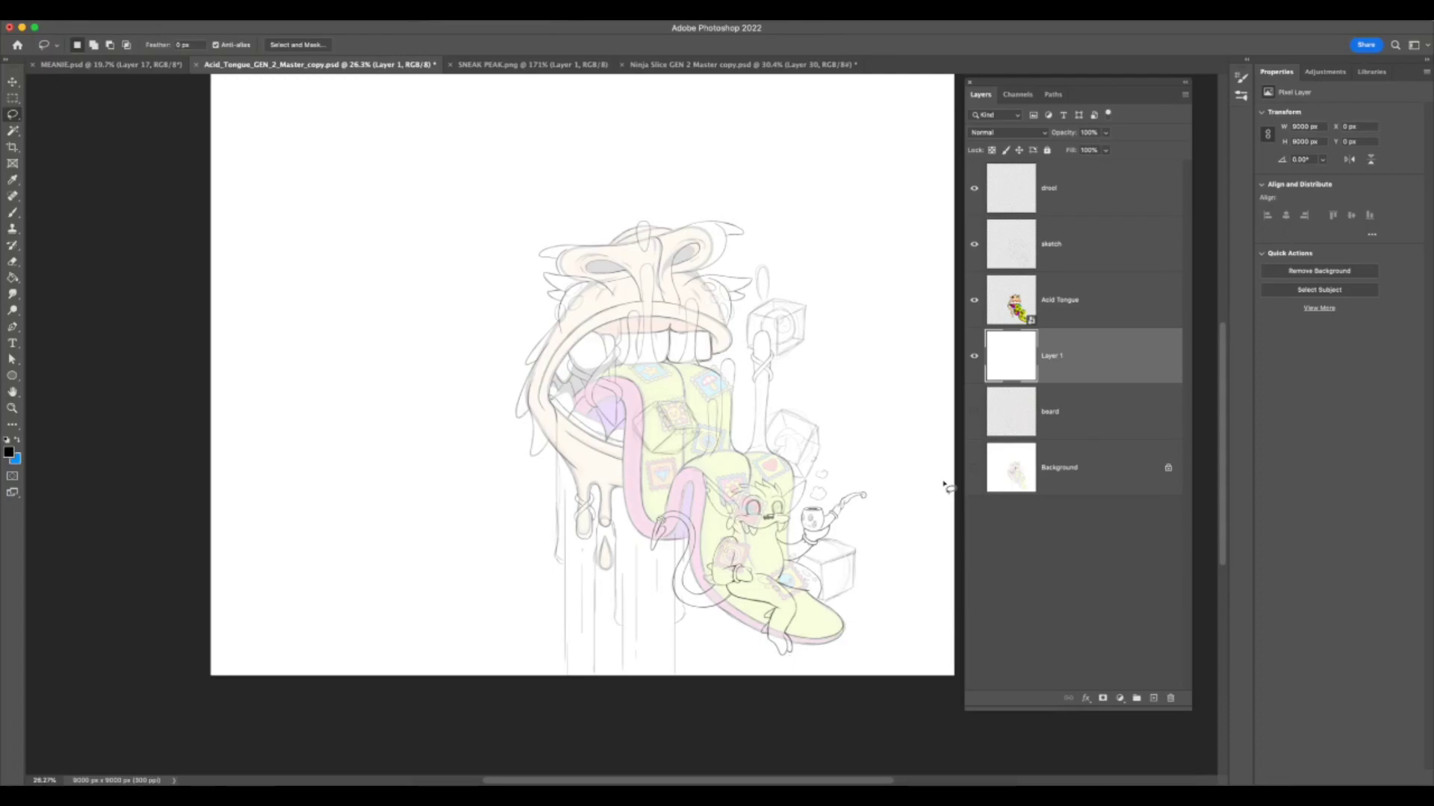
left_click(1068, 253)
left_click(1068, 209)
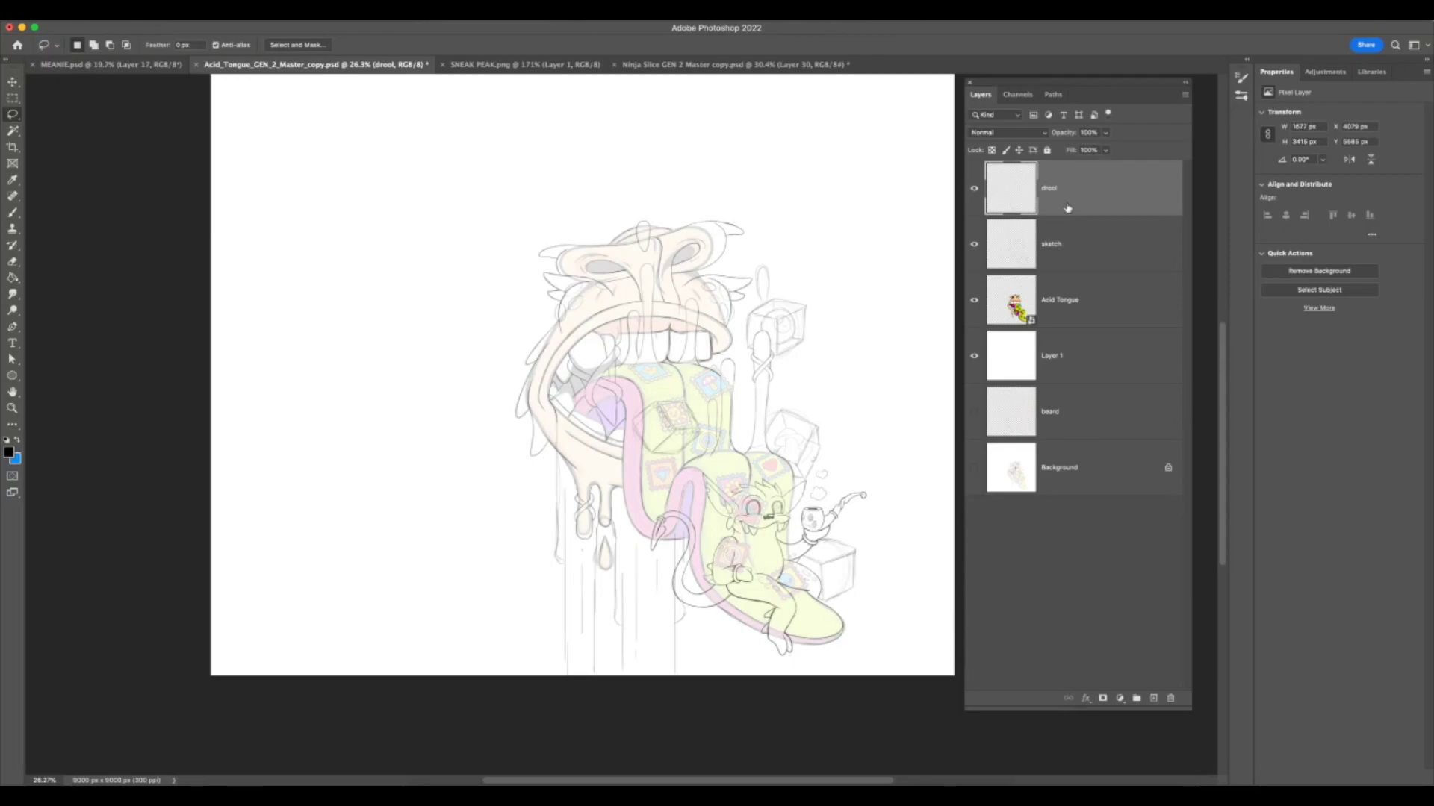
- Lower the sketch layer's opacity to 30%
key("z")
left_click_drag(663, 325, 894, 337)
left_click(1097, 253)
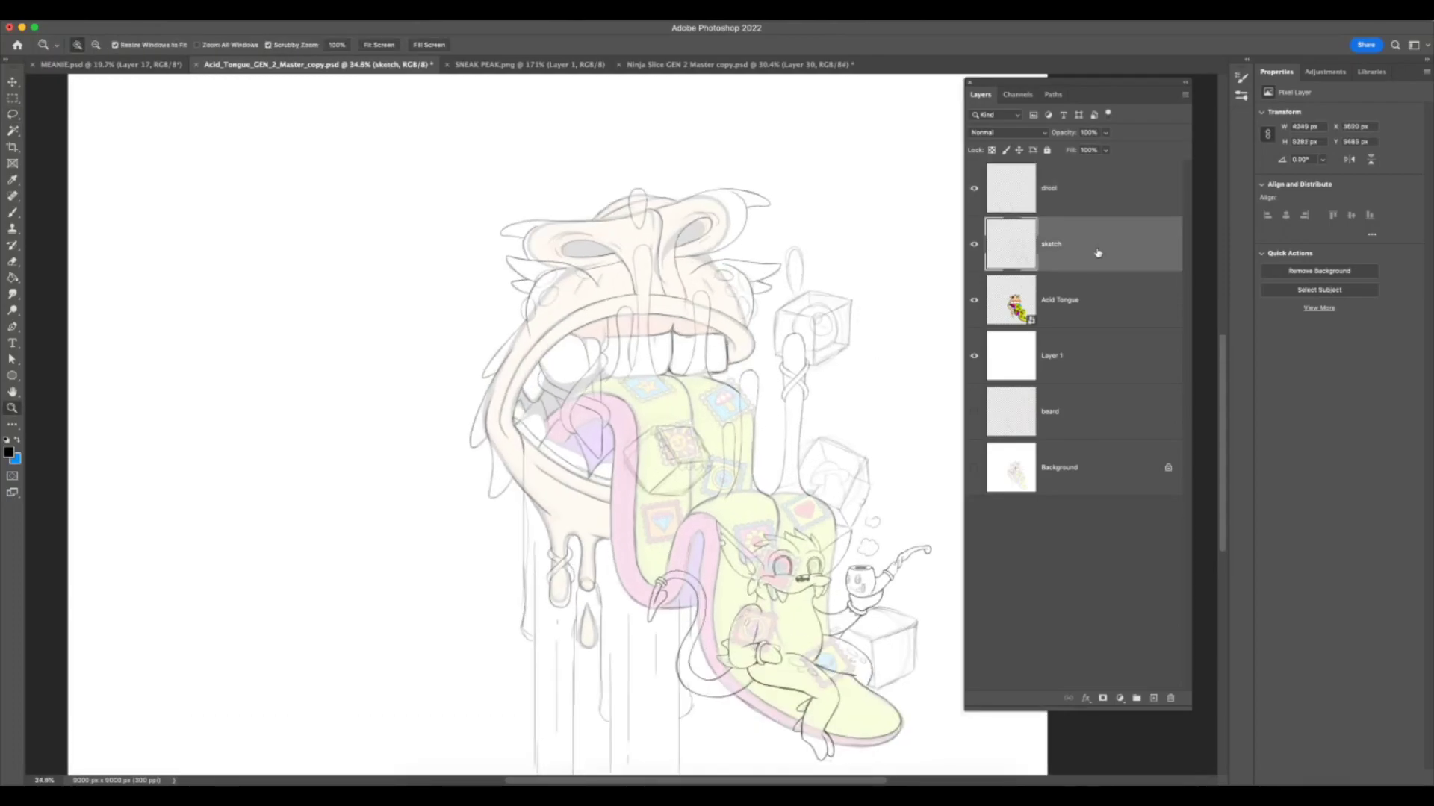
key("F7")
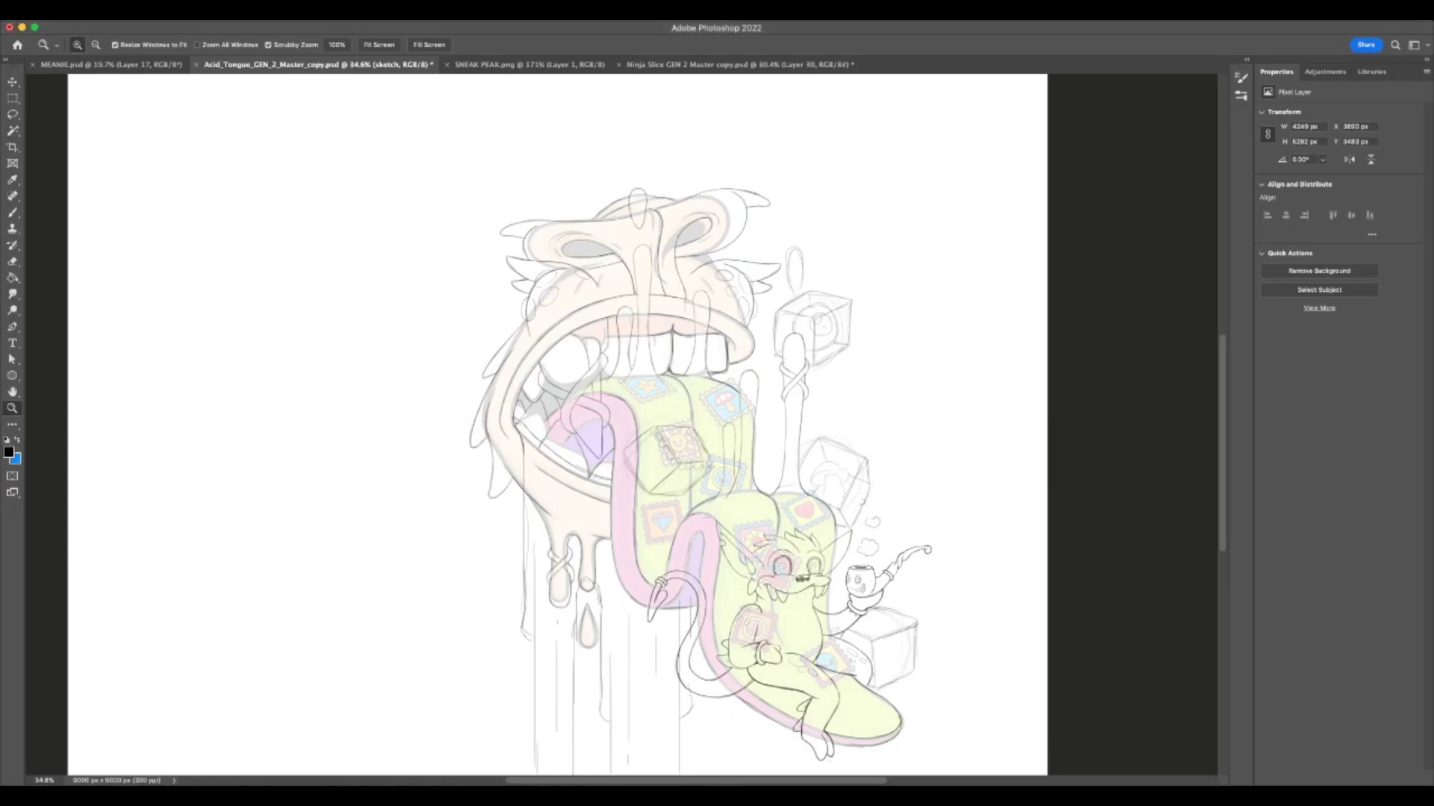
key("F7")
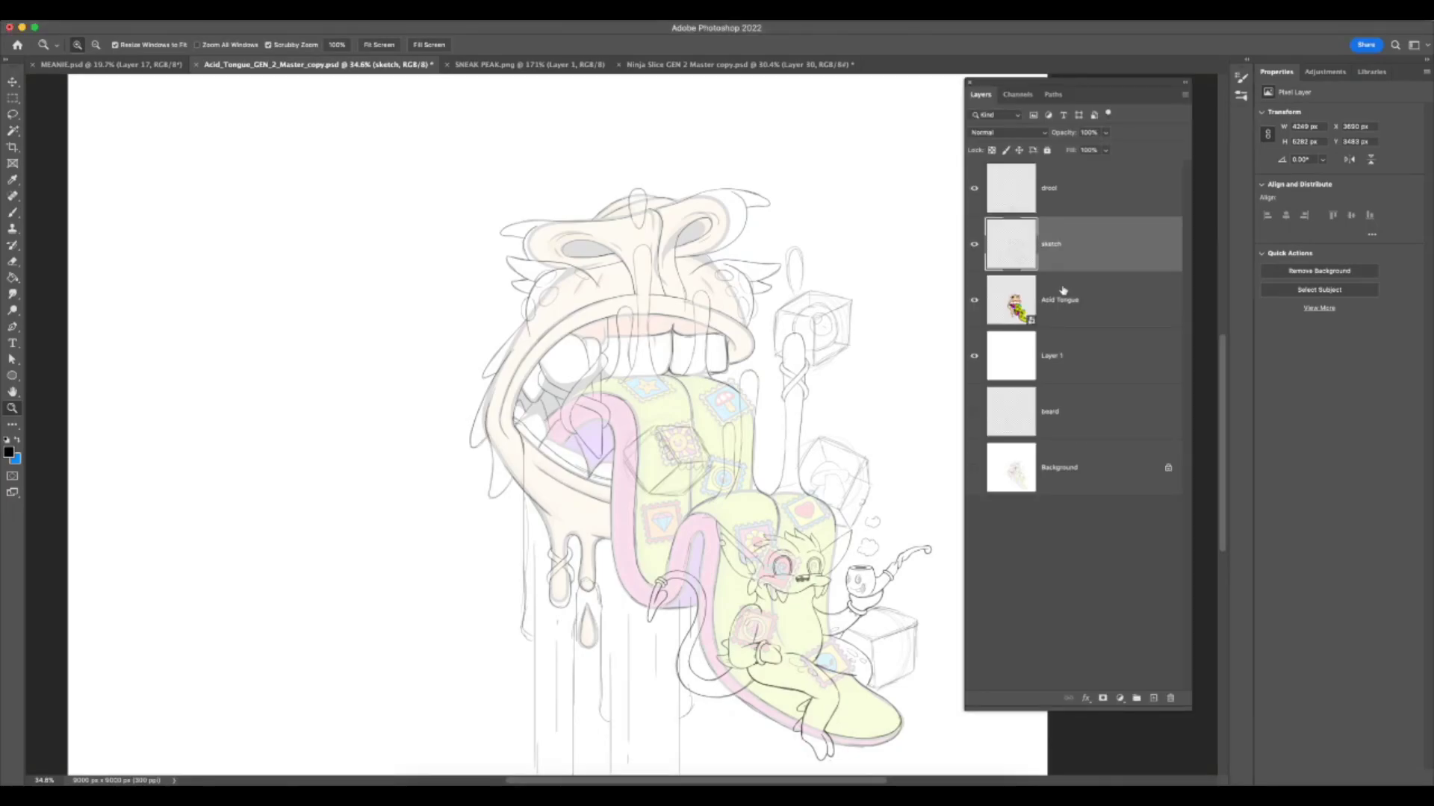
mouse_move(1108, 137)
left_mouse_down()
mouse_move(1070, 152)
mouse_move(1117, 155)
mouse_move(1070, 150)
left_mouse_up()
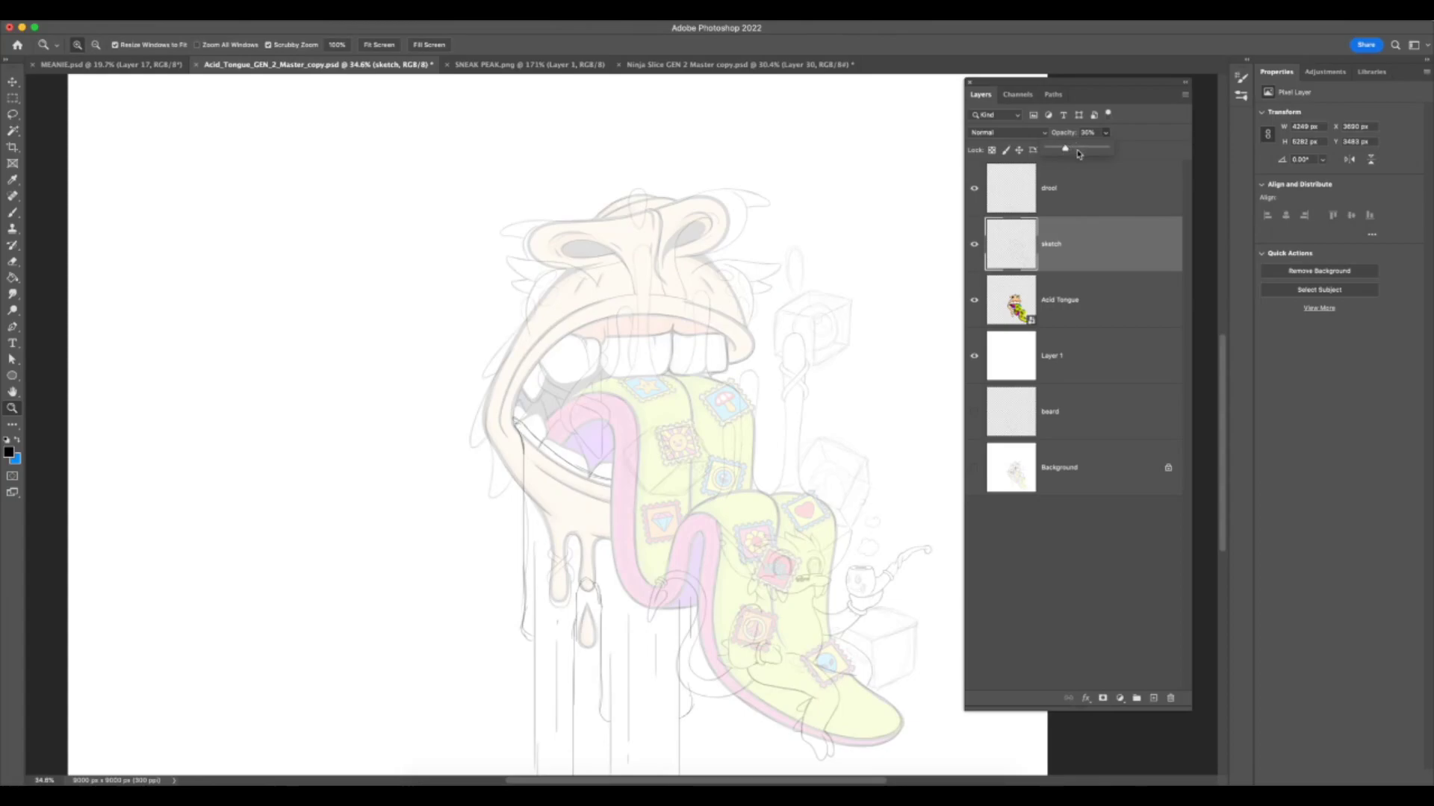
- Hide the drool and Acid Tongue layers and set the sketch layer's opacity to about 50%
left_click(974, 188)
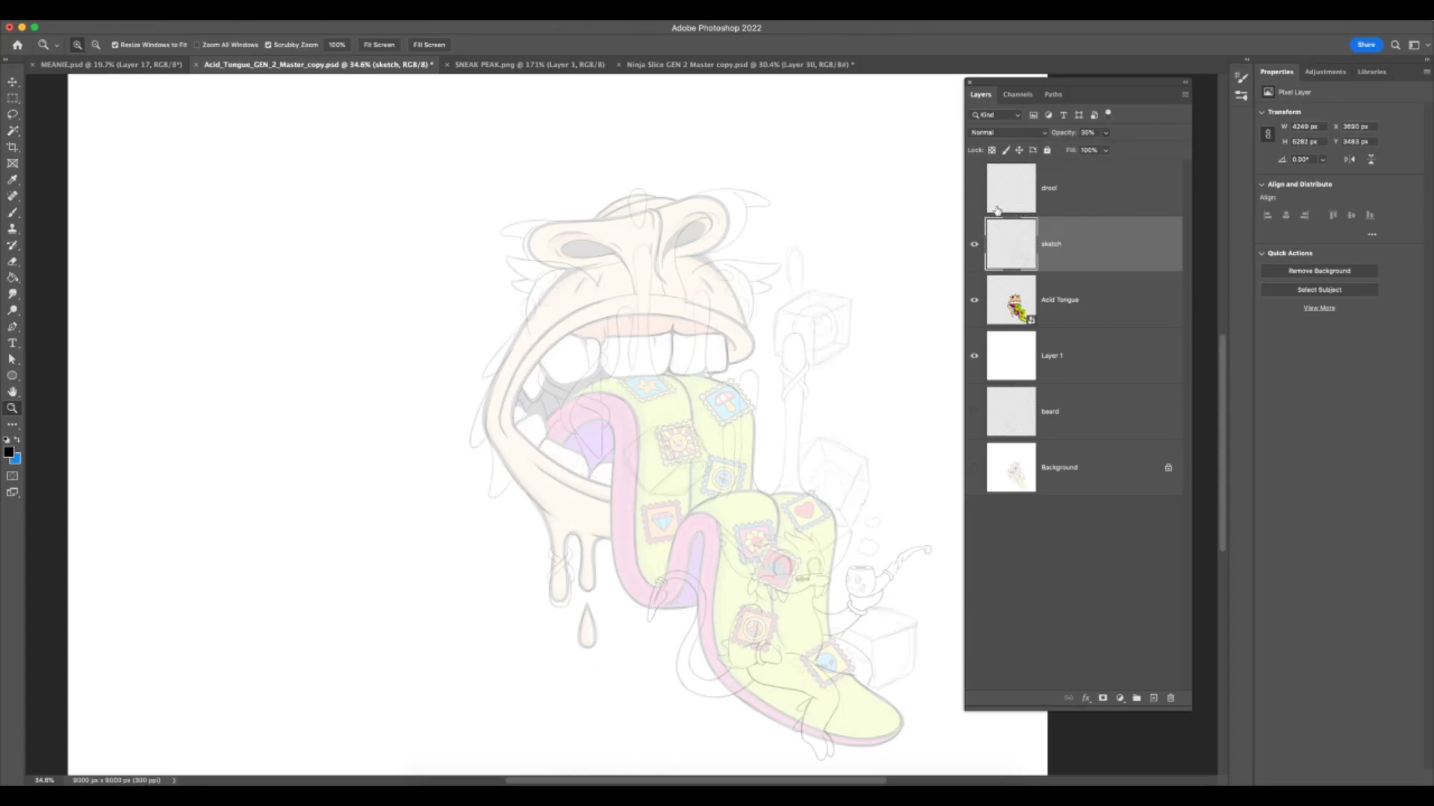
left_click(973, 300)
left_click(1105, 150)
left_click_drag(1105, 149, 1119, 150)
- Add a new layer above the sketch layer and choose the Brush tool for inking the small creature
left_click_drag(850, 658, 887, 639)
left_click(1152, 698)
left_click_drag(822, 550, 876, 556)
key("r")
mouse_move(829, 357)
left_mouse_down()
mouse_move(755, 276)
mouse_move(665, 228)
left_mouse_up()
key("z")
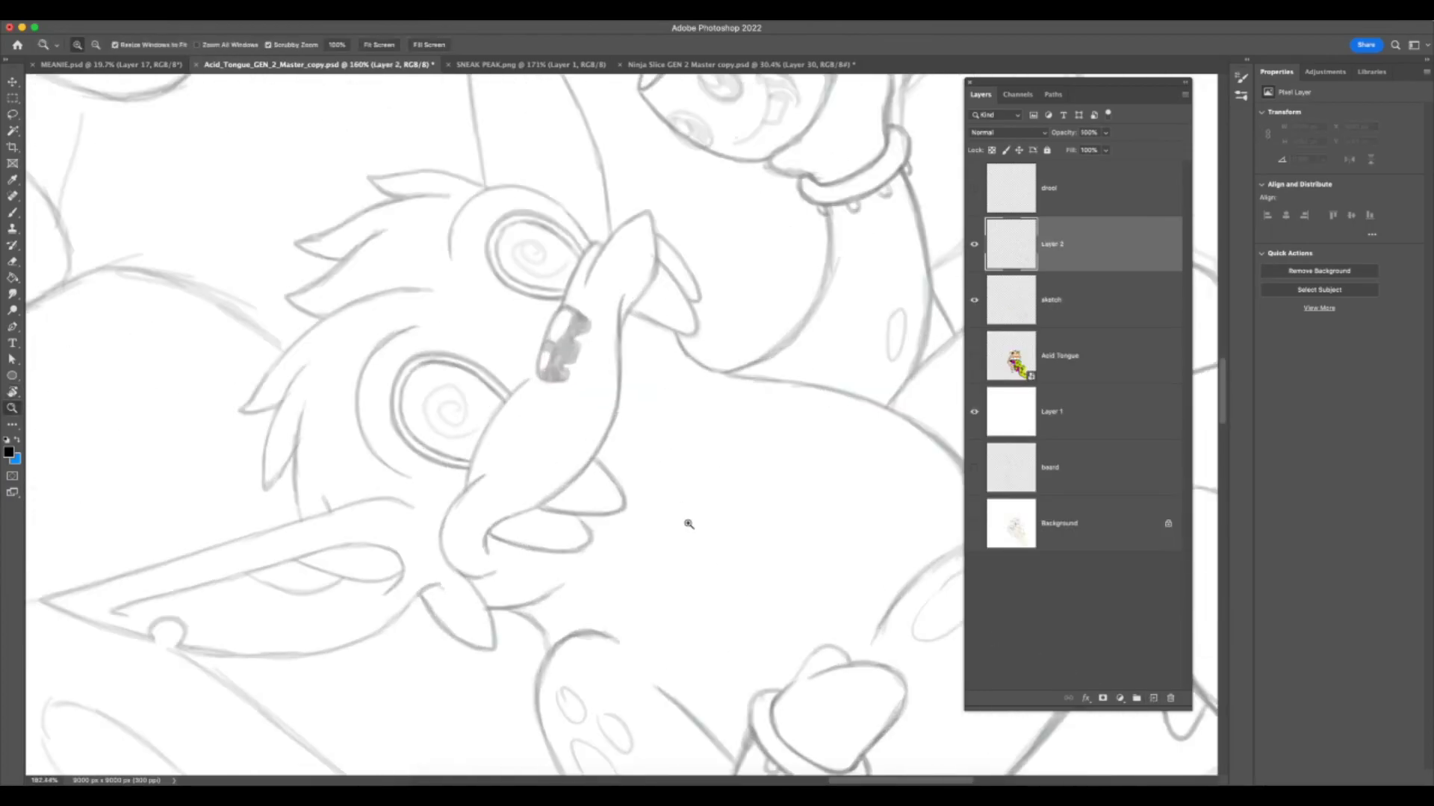
left_click_drag(675, 516, 713, 517)
left_click(13, 214)
- Fade the sketch layer to 34% opacity
left_click(1078, 295)
left_click(1104, 133)
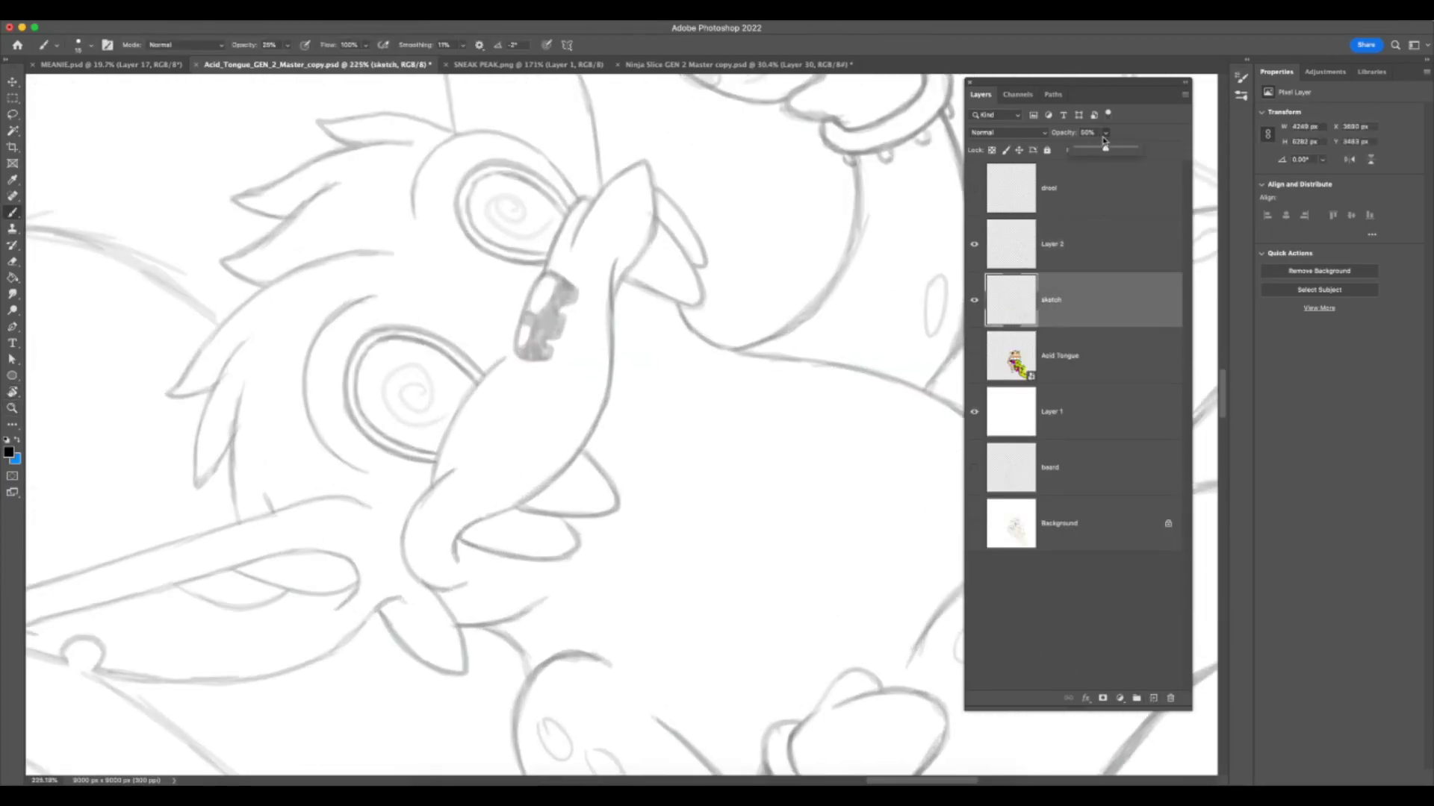
key("z")
left_click_drag(782, 534, 738, 567)
- Set the brush's opacity to 100%
left_click(15, 214)
left_click(288, 46)
left_click_drag(319, 64, 389, 58)
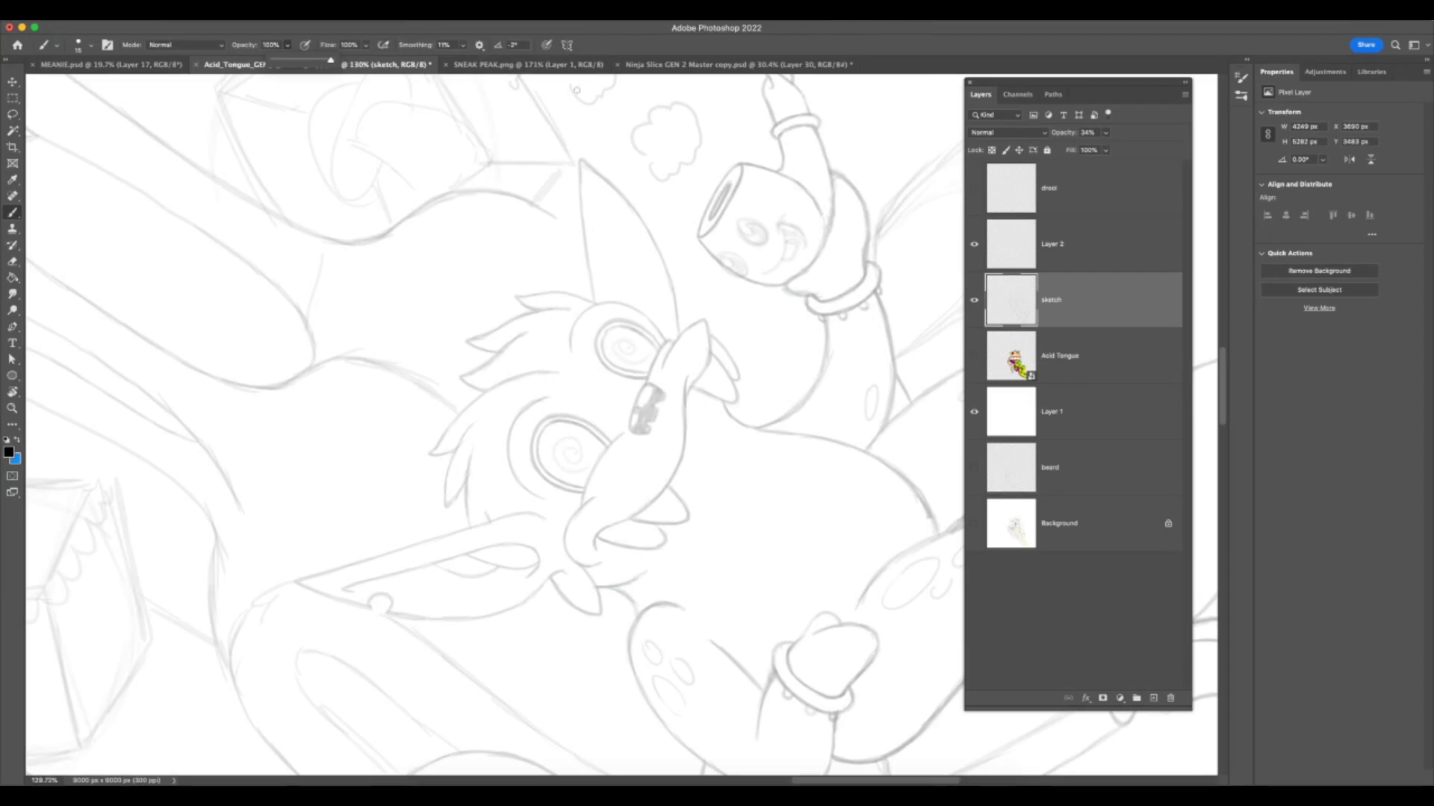
- Set the brush's smoothing to 53% for inking the small creature's face
key("z")
left_click_drag(790, 600, 743, 603)
key("r")
left_click_drag(926, 512, 850, 634)
key("z")
key("r")
left_click_drag(710, 602, 834, 529)
key("z")
key("r")
left_click_drag(867, 388, 845, 318)
key("z")
left_click_drag(822, 401, 849, 400)
left_click(13, 213)
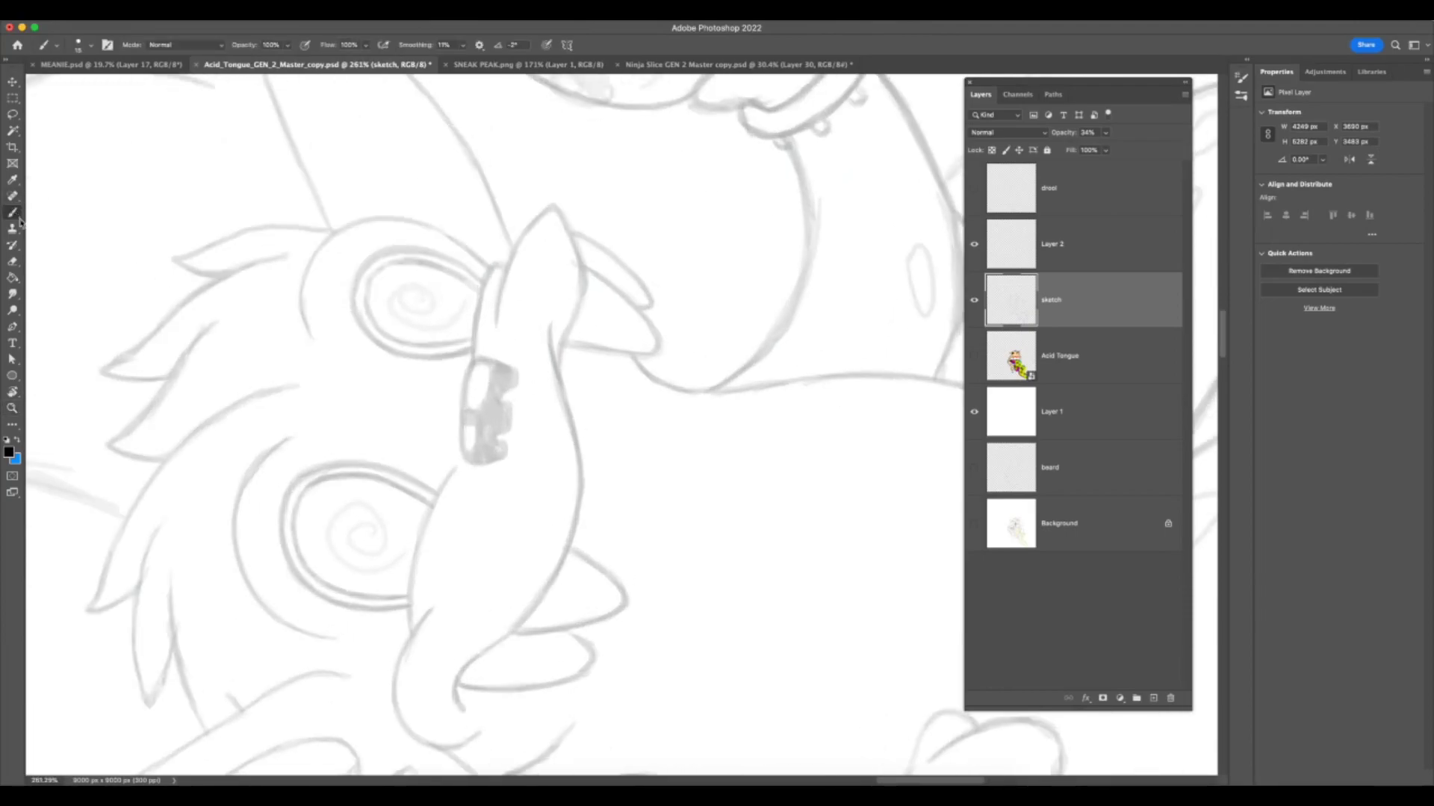
left_click(463, 45)
left_click_drag(461, 60, 486, 60)
key("super+z")
- On Layer 2, ink the creature's muzzle from its pointed end along the long edge beside the fangs, redoing uneven strokes
left_click(1107, 236)
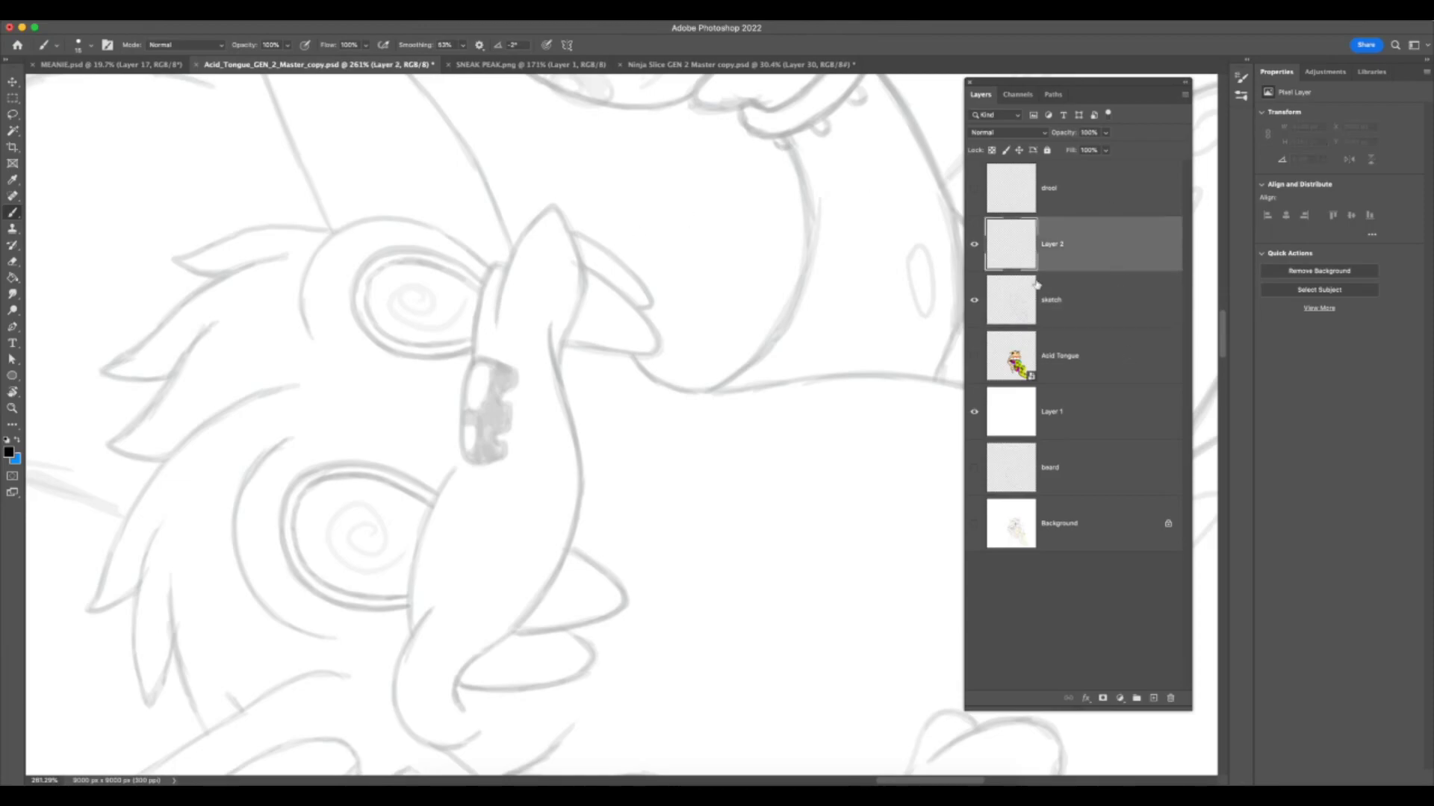
key("super+z")
left_click_drag(498, 323, 523, 226)
key("super+z")
left_click_drag(499, 316, 547, 200)
key("super+z")
mouse_move(499, 331)
left_mouse_down()
mouse_move(503, 281)
mouse_move(544, 208)
mouse_move(577, 257)
mouse_move(558, 375)
left_mouse_up()
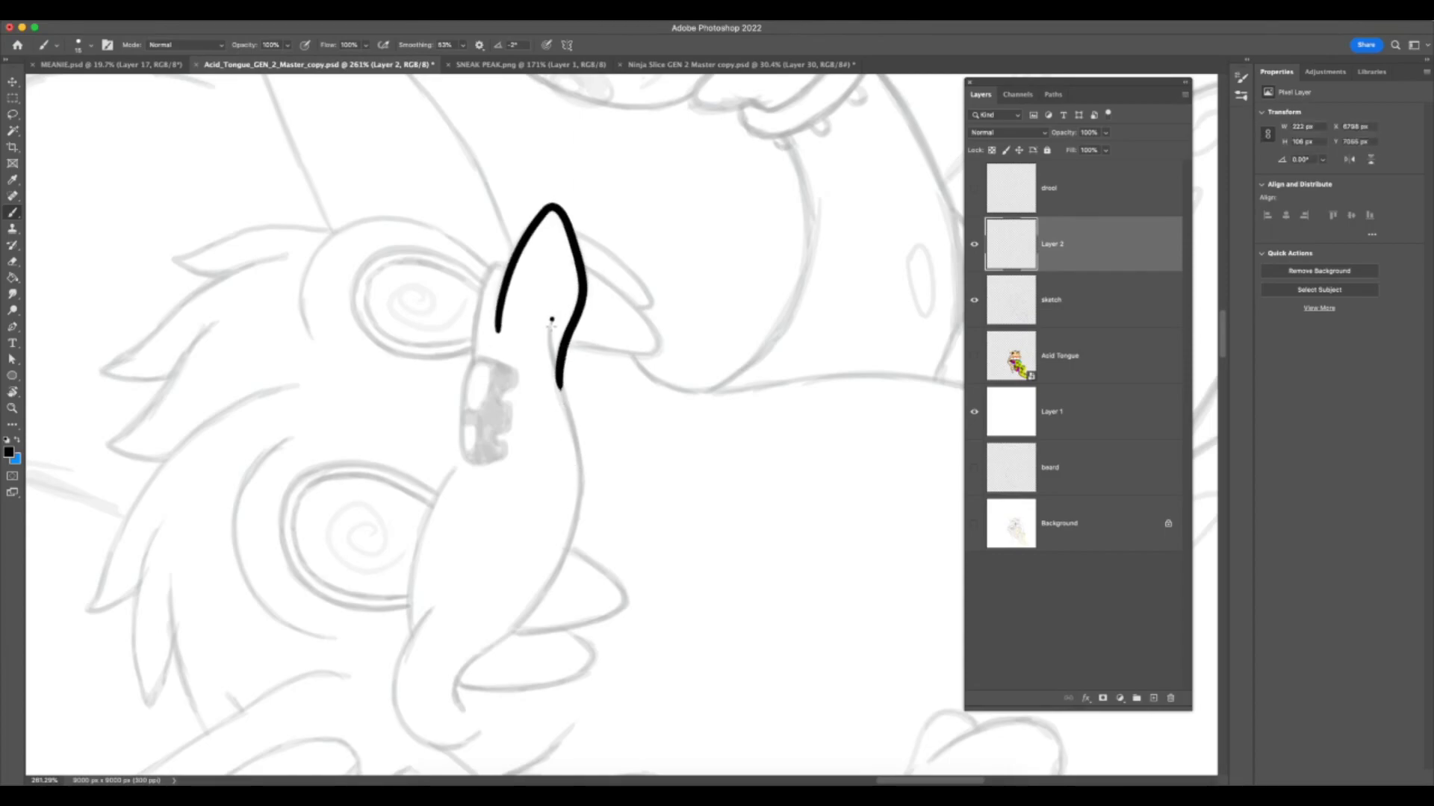
mouse_move(581, 472)
left_mouse_down()
mouse_move(568, 567)
mouse_move(461, 676)
mouse_move(456, 714)
left_mouse_up()
- Ink the muzzle's curled end, its edge beside the eyes and the small fold next to the pointed end
scroll(588, 709, "down", 5)
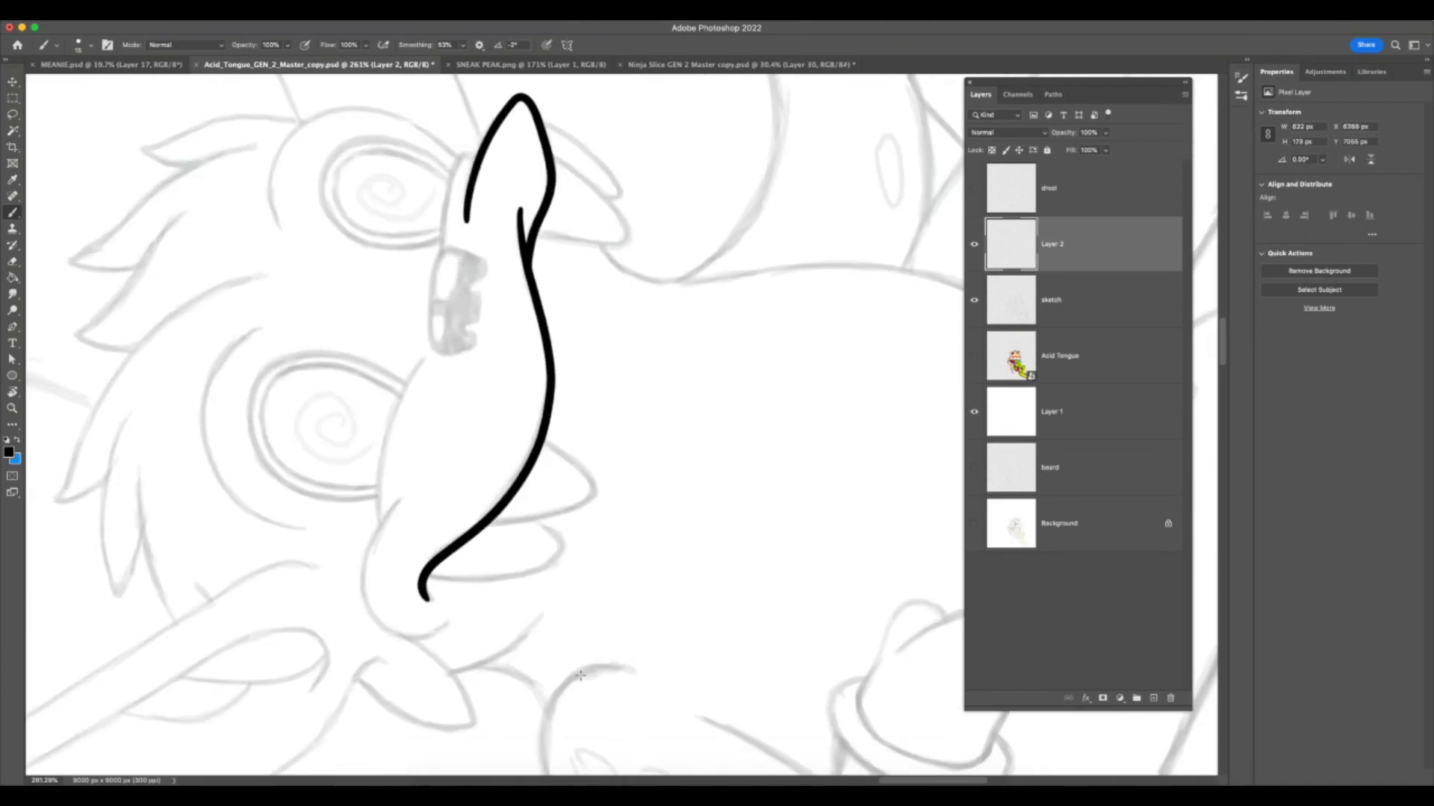
mouse_move(363, 556)
left_mouse_down()
mouse_move(373, 631)
mouse_move(457, 616)
left_mouse_up()
mouse_move(381, 522)
left_mouse_down()
mouse_move(382, 460)
mouse_move(438, 337)
left_mouse_up()
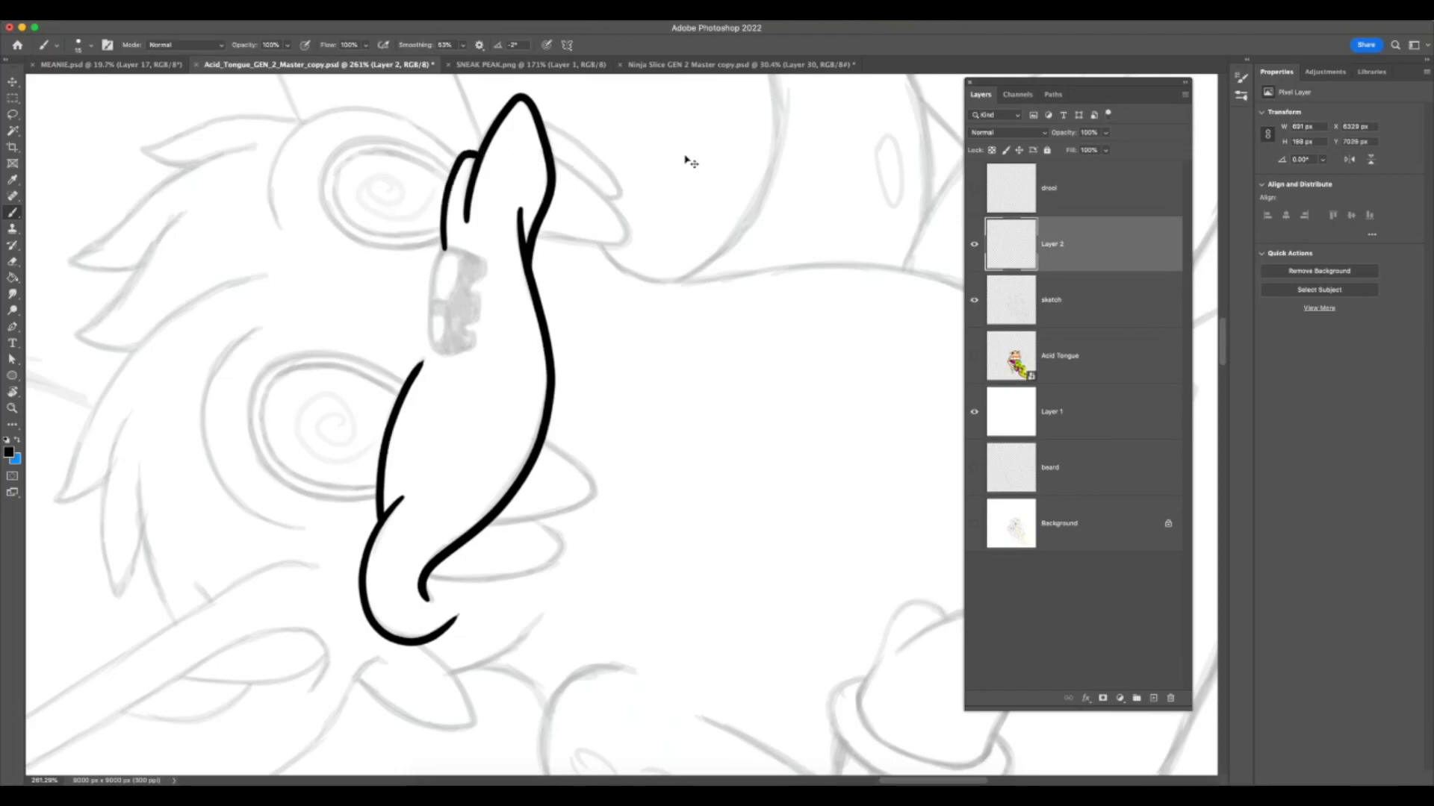
key("super+Tab")
key("super+Tab")
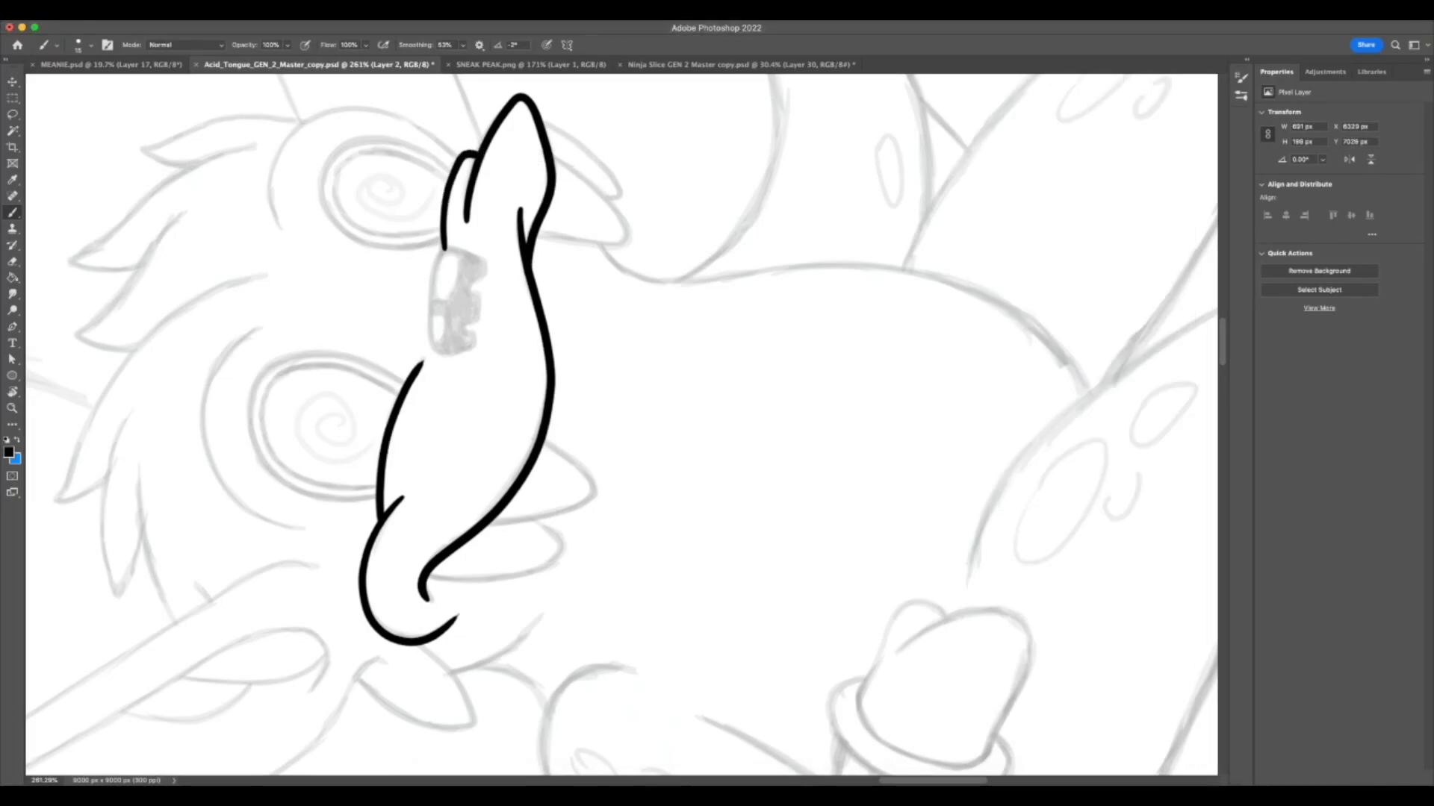
key("super+z")
left_click_drag(442, 219, 458, 154)
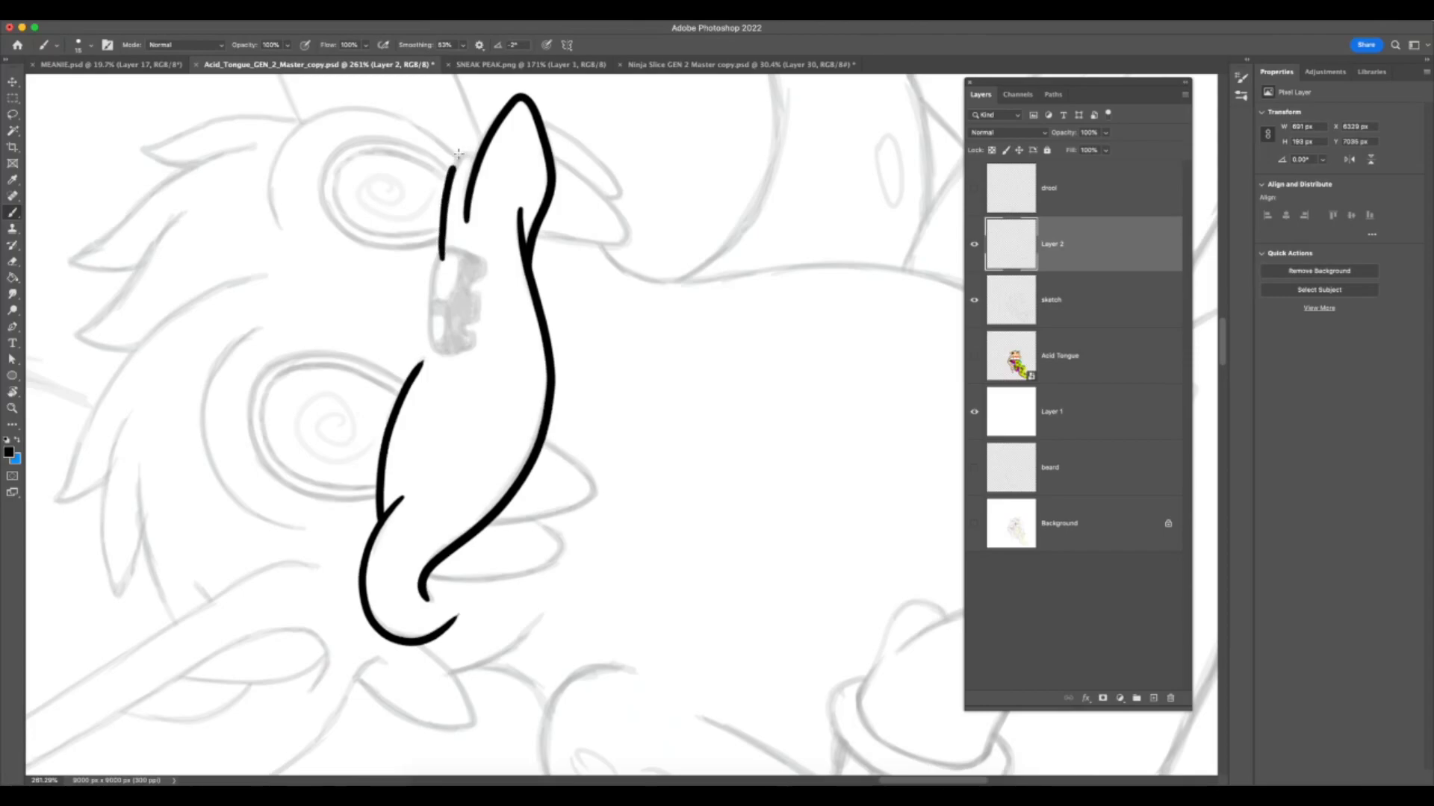
- Ink the two fangs hanging beneath the curled end of the creature's muzzle
key("F7")
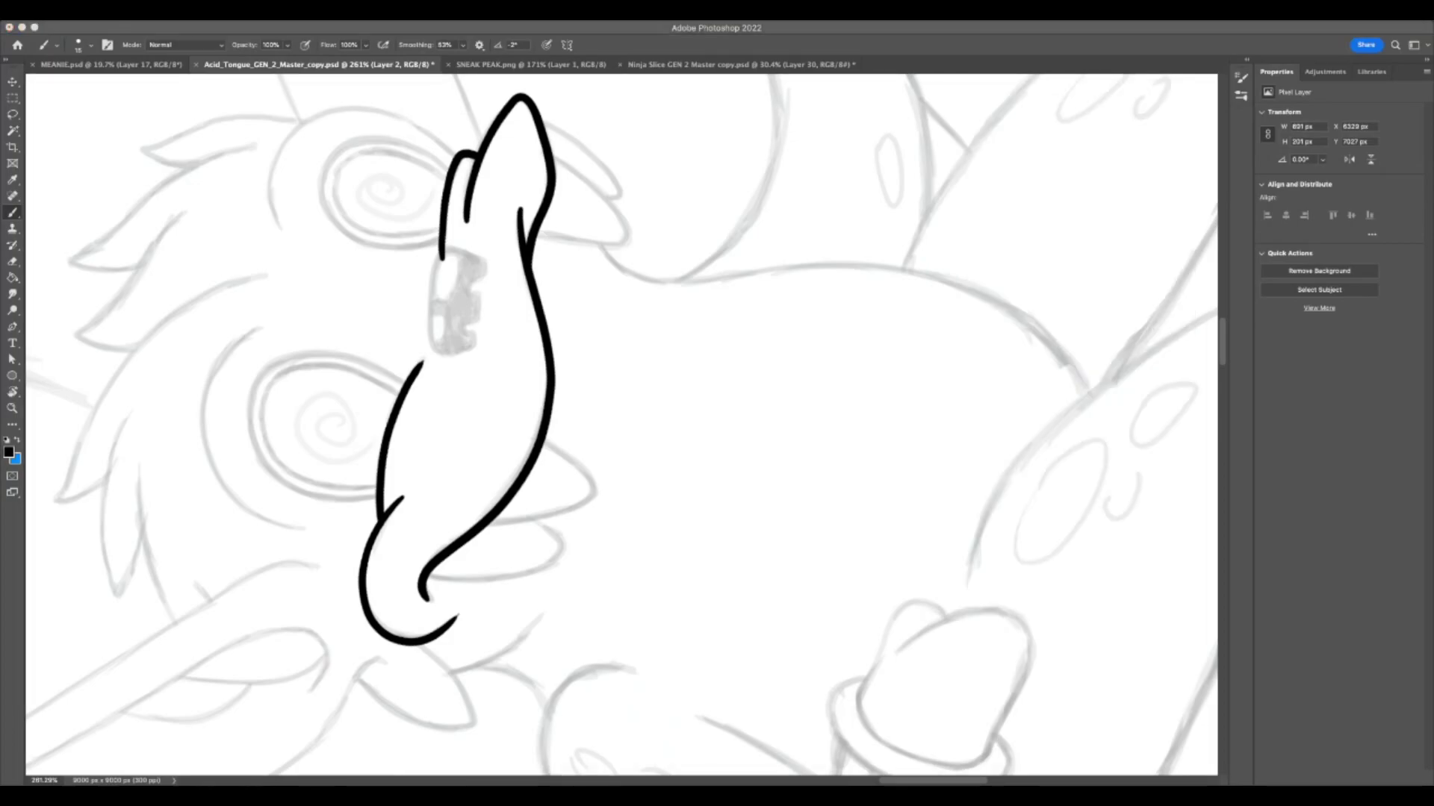
key("z")
left_click(838, 670, "alt")
key("super+Tab")
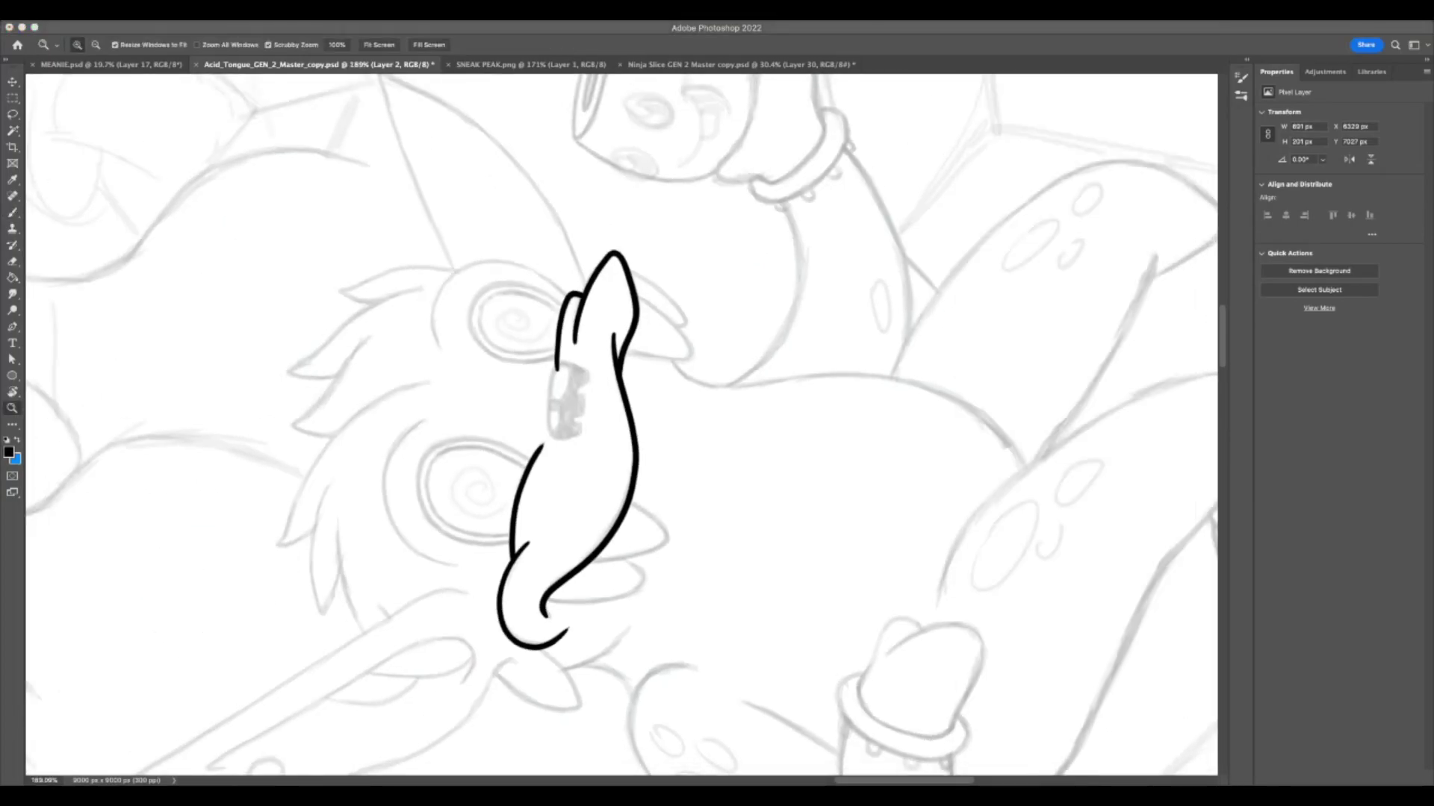
key("r")
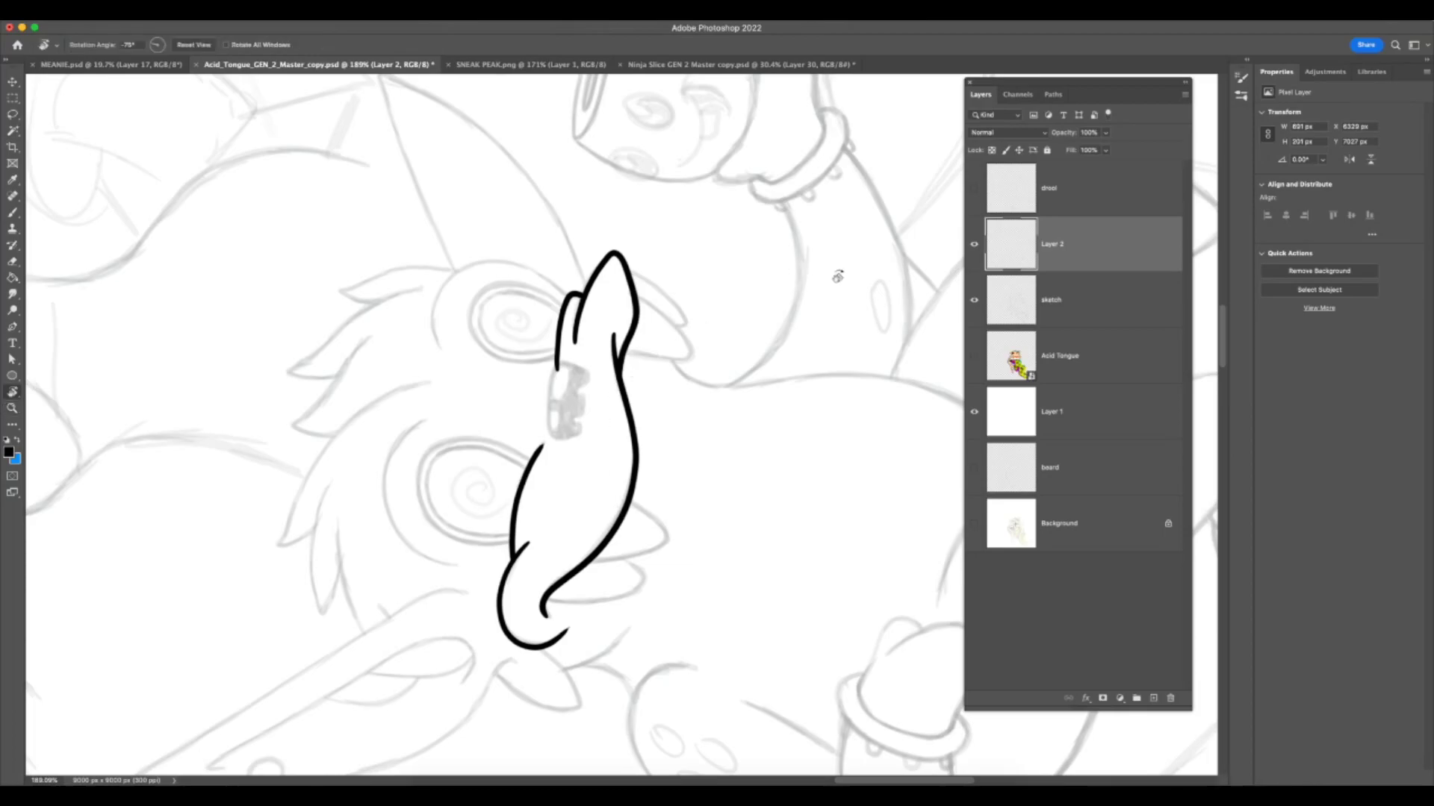
left_click_drag(835, 273, 758, 536)
key("z")
left_click_drag(615, 533, 672, 532)
key("r")
left_click_drag(851, 404, 794, 476)
key("z")
left_click_drag(504, 381, 523, 382)
key("b")
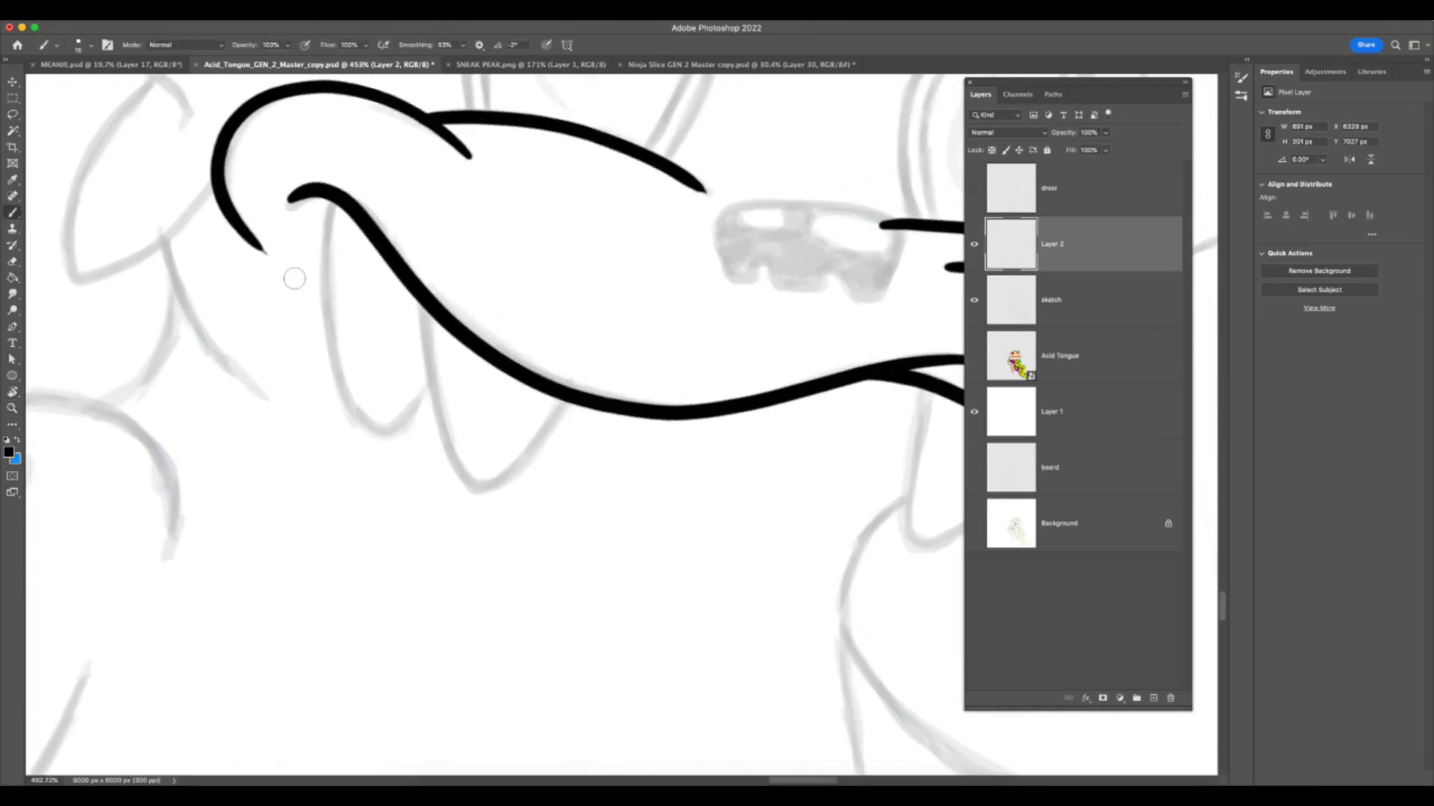
mouse_move(422, 319)
left_mouse_down()
mouse_move(442, 433)
mouse_move(478, 494)
mouse_move(525, 461)
mouse_move(568, 396)
left_mouse_up()
key("ctrl+z")
mouse_move(428, 307)
left_mouse_down()
mouse_move(420, 369)
mouse_move(463, 484)
mouse_move(504, 496)
mouse_move(564, 398)
left_mouse_up()
mouse_move(330, 206)
left_mouse_down()
mouse_move(328, 320)
mouse_move(359, 440)
mouse_move(390, 447)
mouse_move(432, 386)
left_mouse_up()
key("F7")
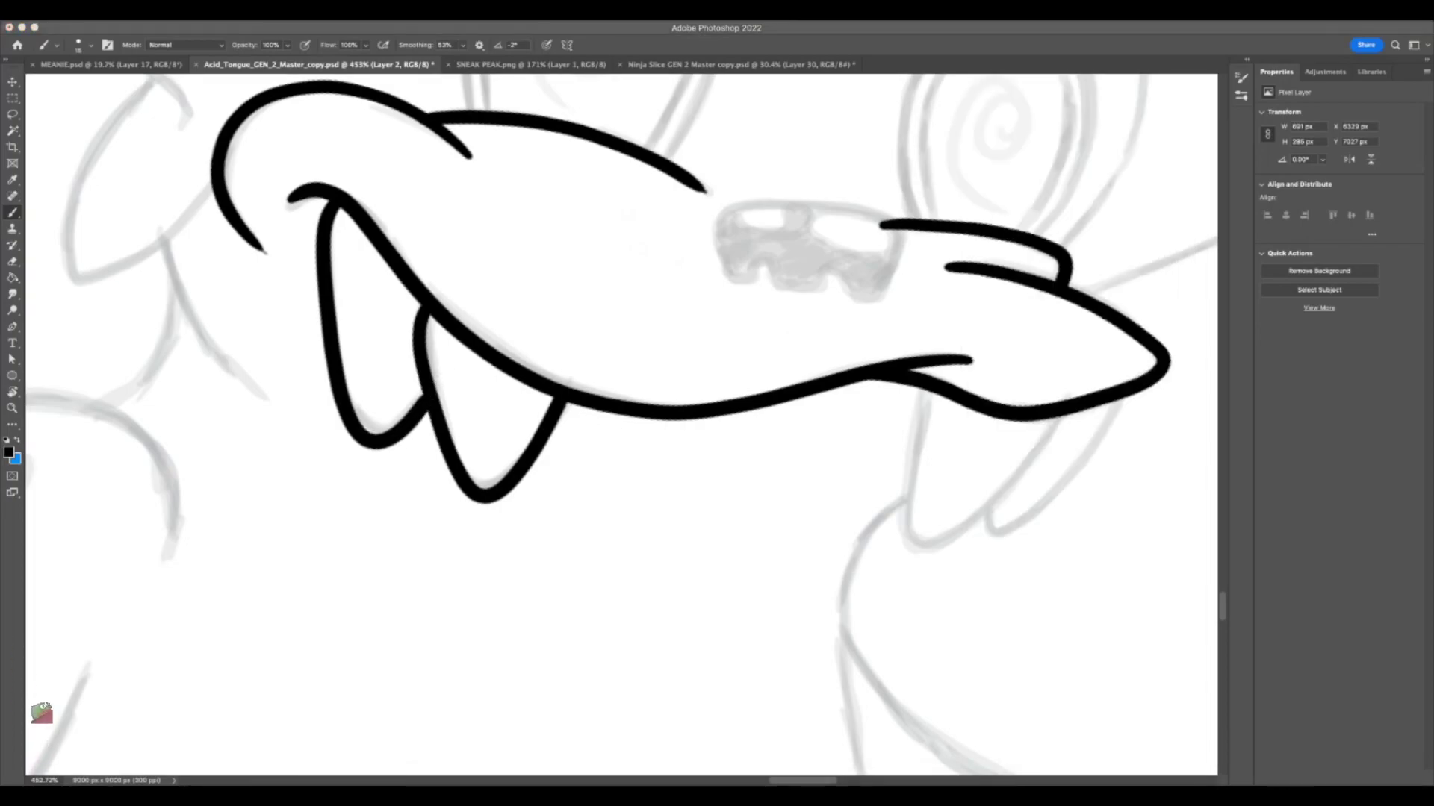
key("F7")
- Ink the larger fang beneath the muzzle's pointed end, redoing the stroke until it follows the sketch
scroll(877, 579, "right", 5)
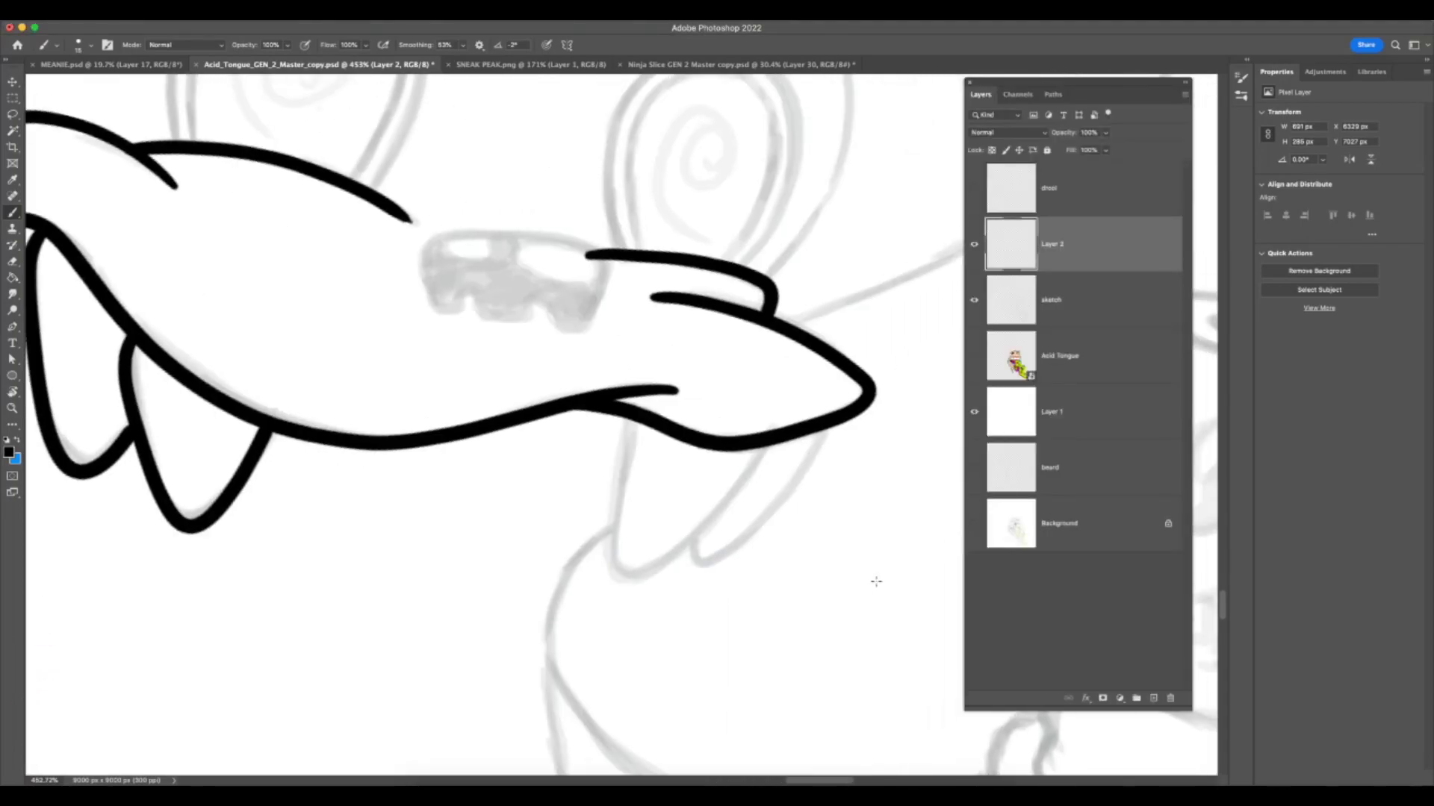
left_click_drag(638, 416, 614, 549)
key("ctrl+z")
mouse_move(638, 416)
left_mouse_down()
mouse_move(610, 517)
mouse_move(614, 584)
mouse_move(730, 489)
left_mouse_up()
key("ctrl+z")
mouse_move(640, 417)
left_mouse_down()
mouse_move(617, 505)
mouse_move(621, 584)
mouse_move(773, 457)
left_mouse_up()
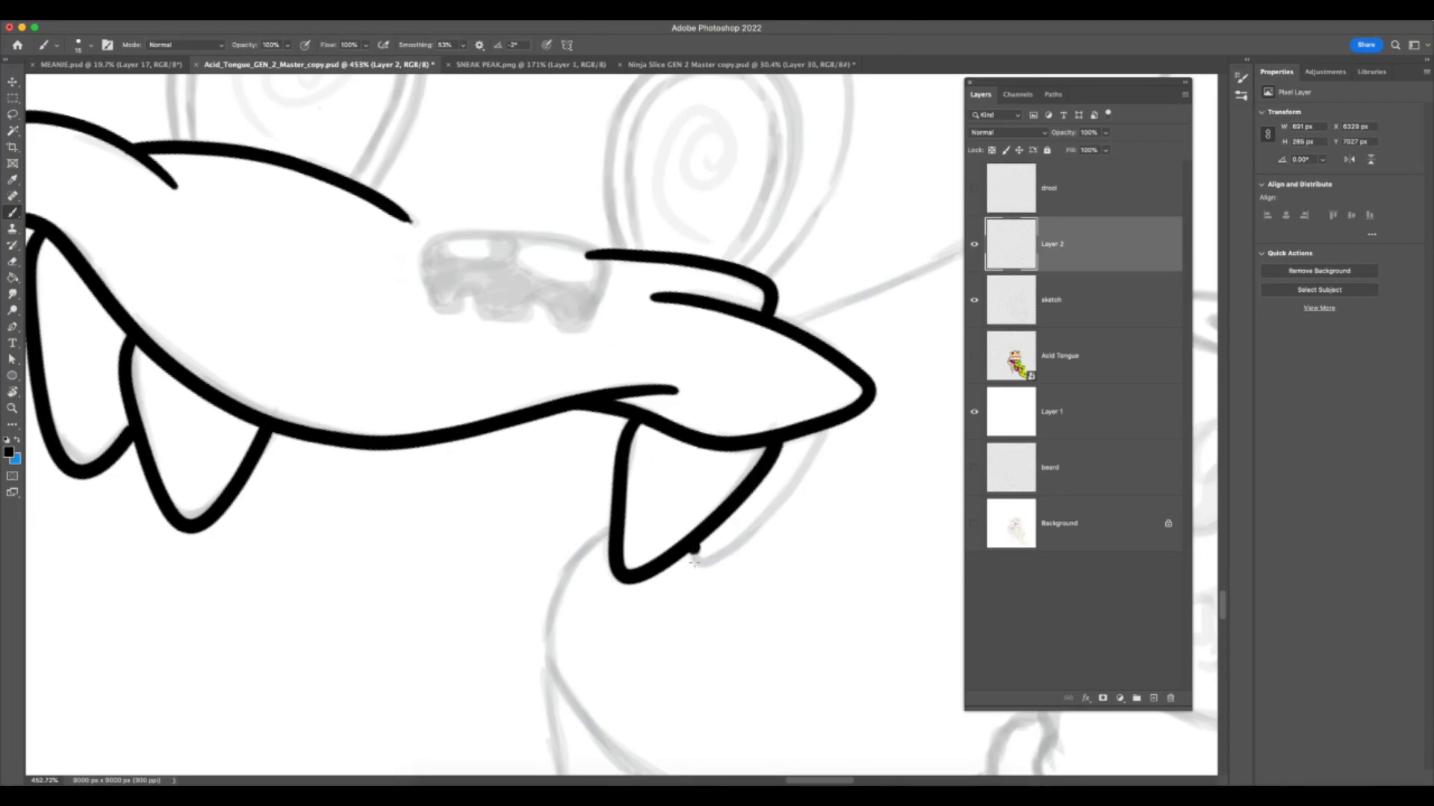
- Ink the narrow fang partly hidden behind the larger fang at the muzzle's pointed end, redoing the stroke once
mouse_move(718, 568)
left_mouse_down()
mouse_move(822, 442)
mouse_move(829, 409)
left_mouse_up()
key("ctrl+z")
mouse_move(691, 541)
left_mouse_down()
mouse_move(707, 577)
mouse_move(803, 470)
mouse_move(828, 401)
left_mouse_up()
- Ink the separate pointed fang on the outer side of the muzzle's curled end
key("z")
left_click_drag(710, 618, 675, 652)
left_click(849, 682, "alt")
key("r")
left_click_drag(829, 500, 776, 306)
key("z")
key("r")
left_click_drag(880, 462, 858, 336)
key("z")
mouse_move(774, 459)
left_mouse_down()
mouse_move(806, 435)
mouse_move(800, 486)
mouse_move(702, 575)
mouse_move(769, 566)
left_mouse_up()
key("r")
key("z")
left_click(12, 213)
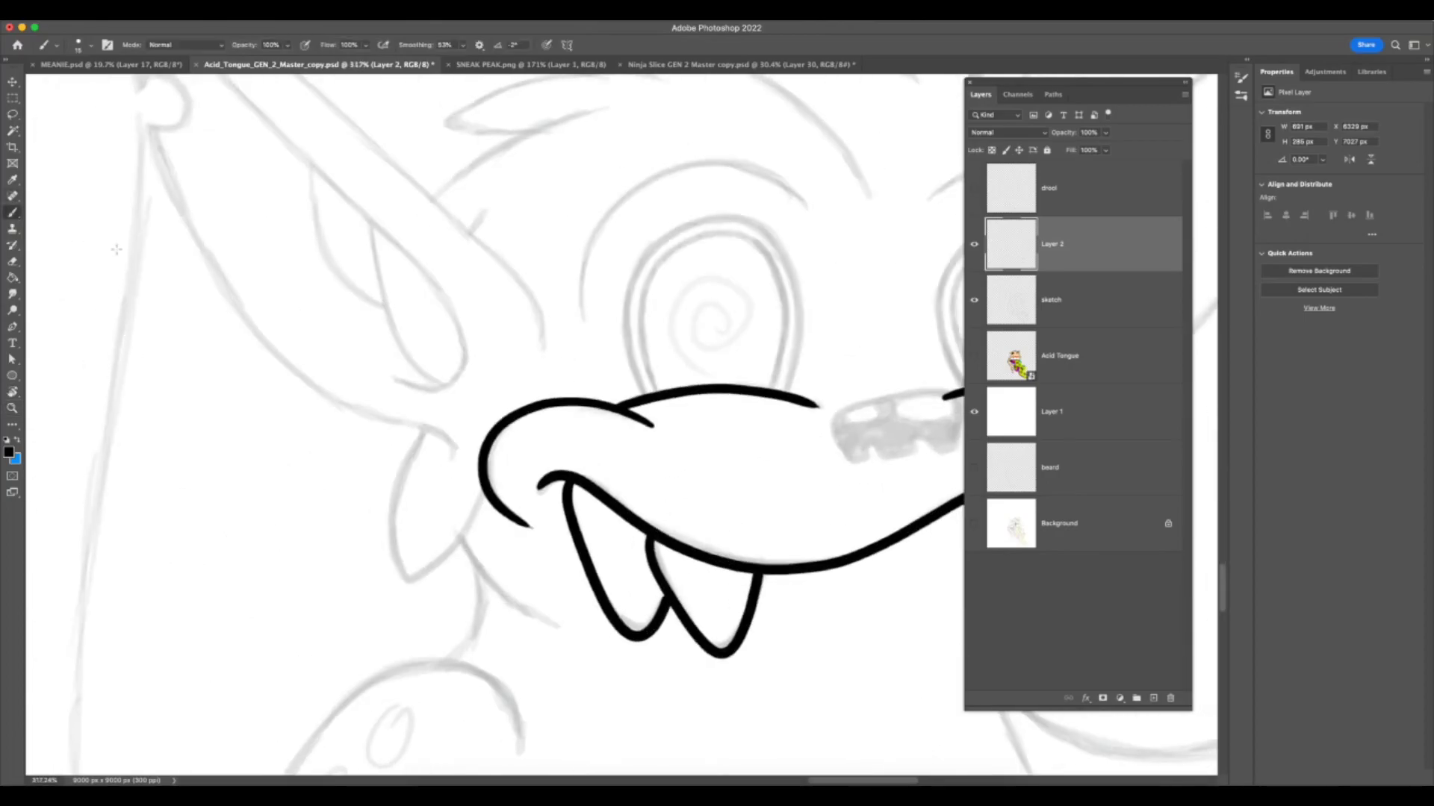
key("ctrl+z")
mouse_move(428, 424)
left_mouse_down()
mouse_move(387, 523)
mouse_move(407, 595)
mouse_move(460, 547)
mouse_move(486, 485)
left_mouse_up()
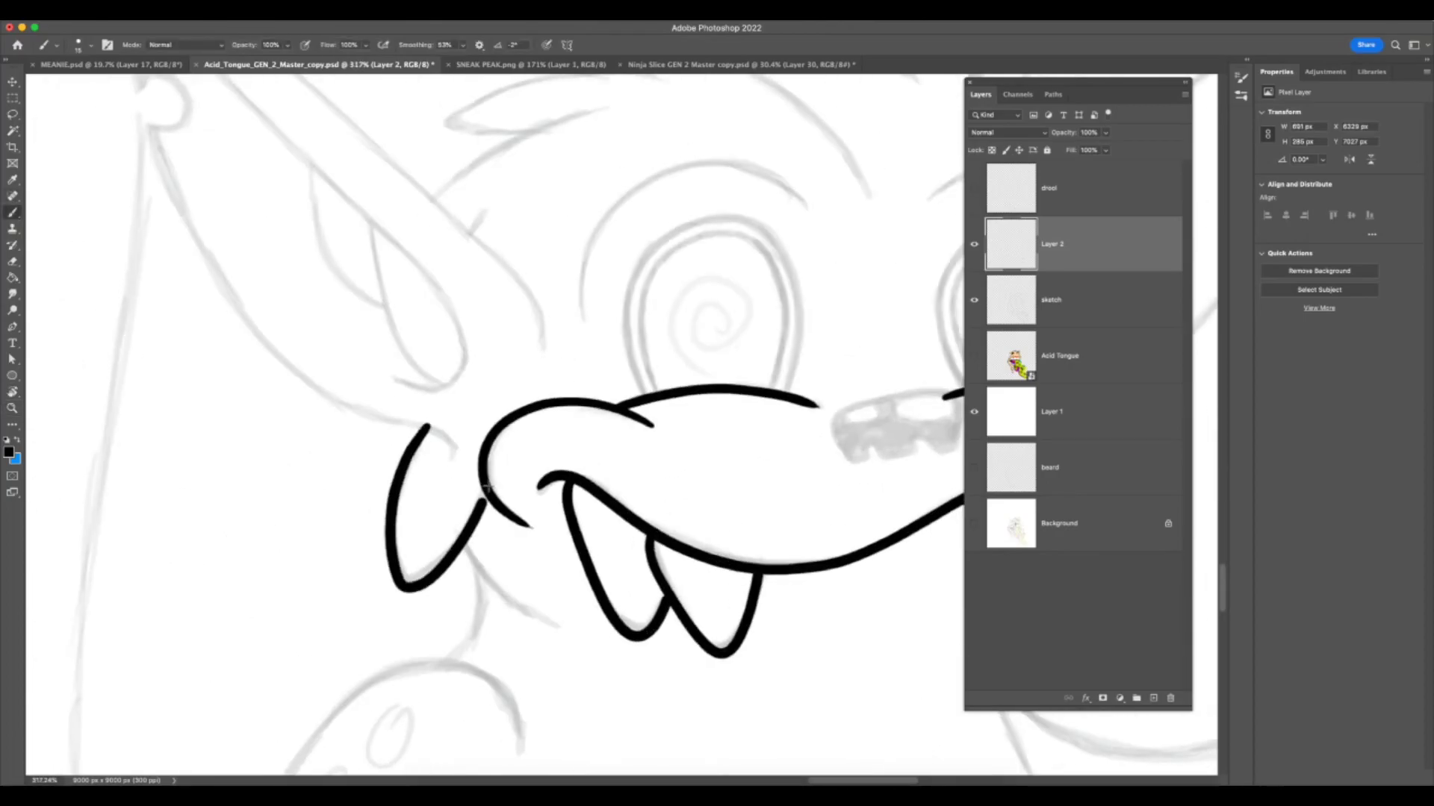
- Ink the first hair tuft above the smaller eye, redoing the stroke until its tip follows the sketch
key("z")
left_click_drag(571, 595, 519, 630)
key("r")
left_click_drag(830, 417, 531, 288)
key("z")
left_click_drag(791, 654, 745, 682)
key("super+Tab")
left_click(702, 681)
key("r")
key("z")
left_click_drag(676, 326, 492, 526)
key("r")
key("z")
left_click_drag(735, 672, 776, 672)
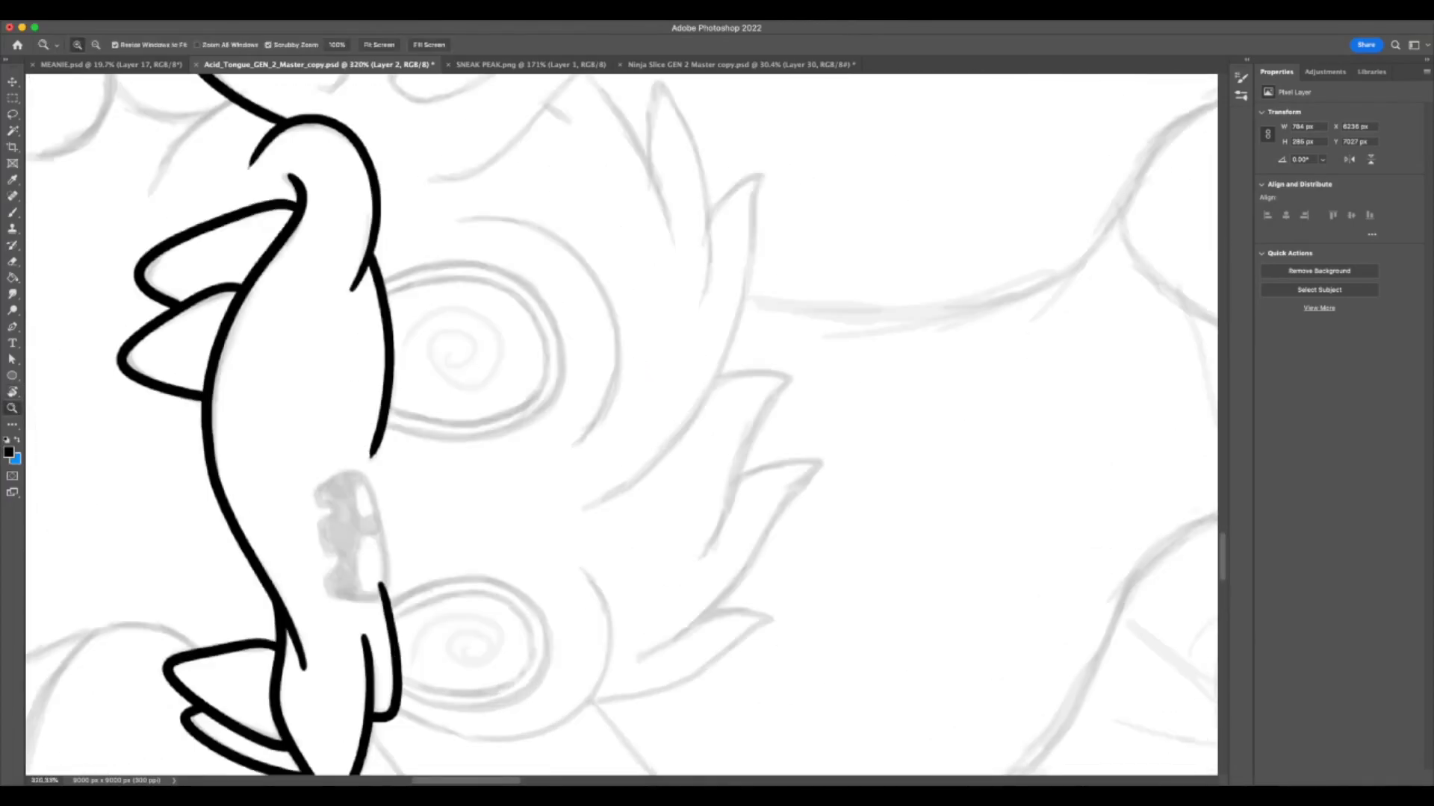
key("b")
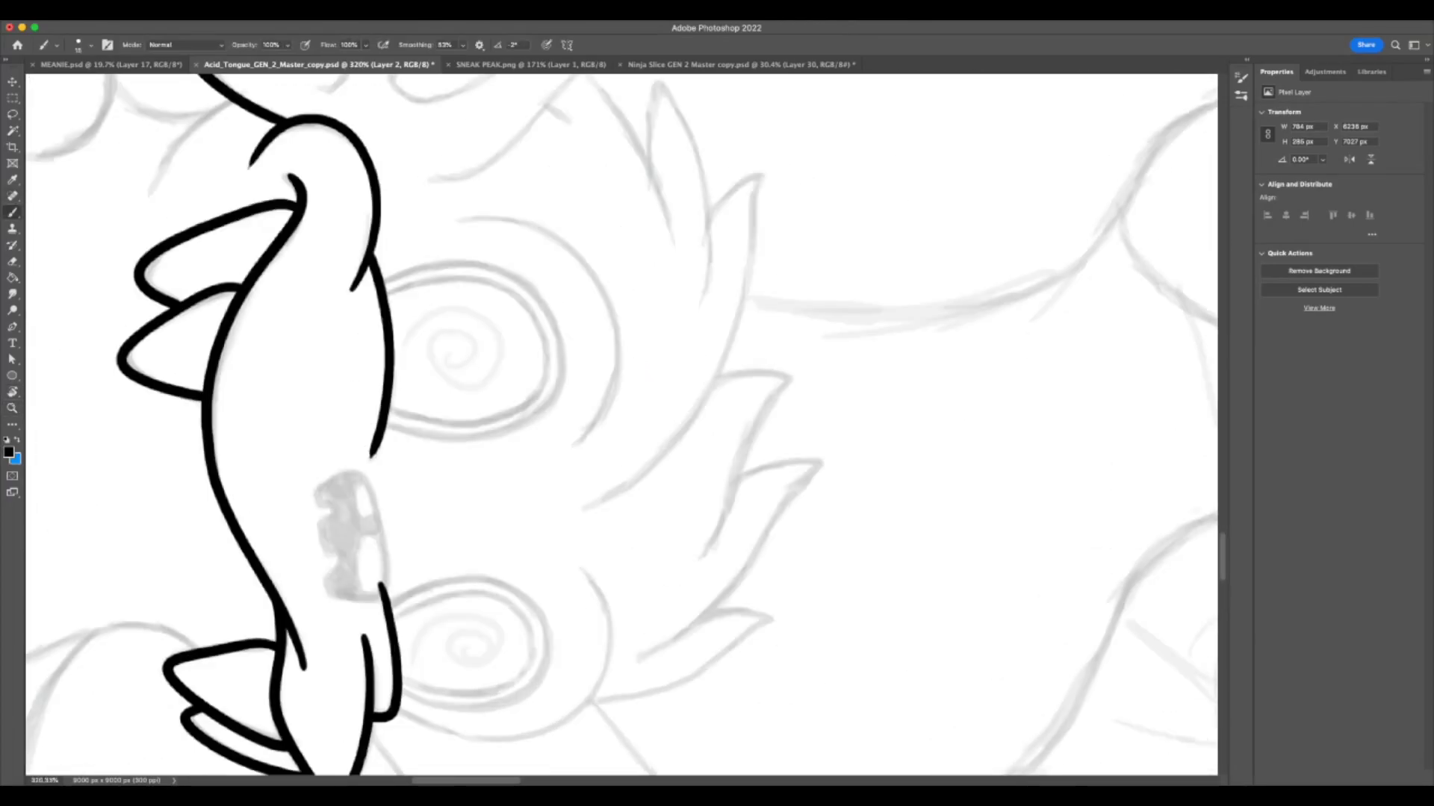
mouse_move(578, 705)
left_mouse_down()
mouse_move(656, 690)
mouse_move(787, 618)
mouse_move(792, 602)
left_mouse_up()
key("ctrl+z")
key("ctrl+z")
mouse_move(598, 707)
left_mouse_down()
mouse_move(663, 698)
mouse_move(736, 642)
mouse_move(795, 623)
mouse_move(788, 609)
mouse_move(715, 596)
left_mouse_up()
key("ctrl+z")
mouse_move(582, 702)
left_mouse_down()
mouse_move(676, 692)
mouse_move(786, 618)
mouse_move(724, 597)
left_mouse_up()
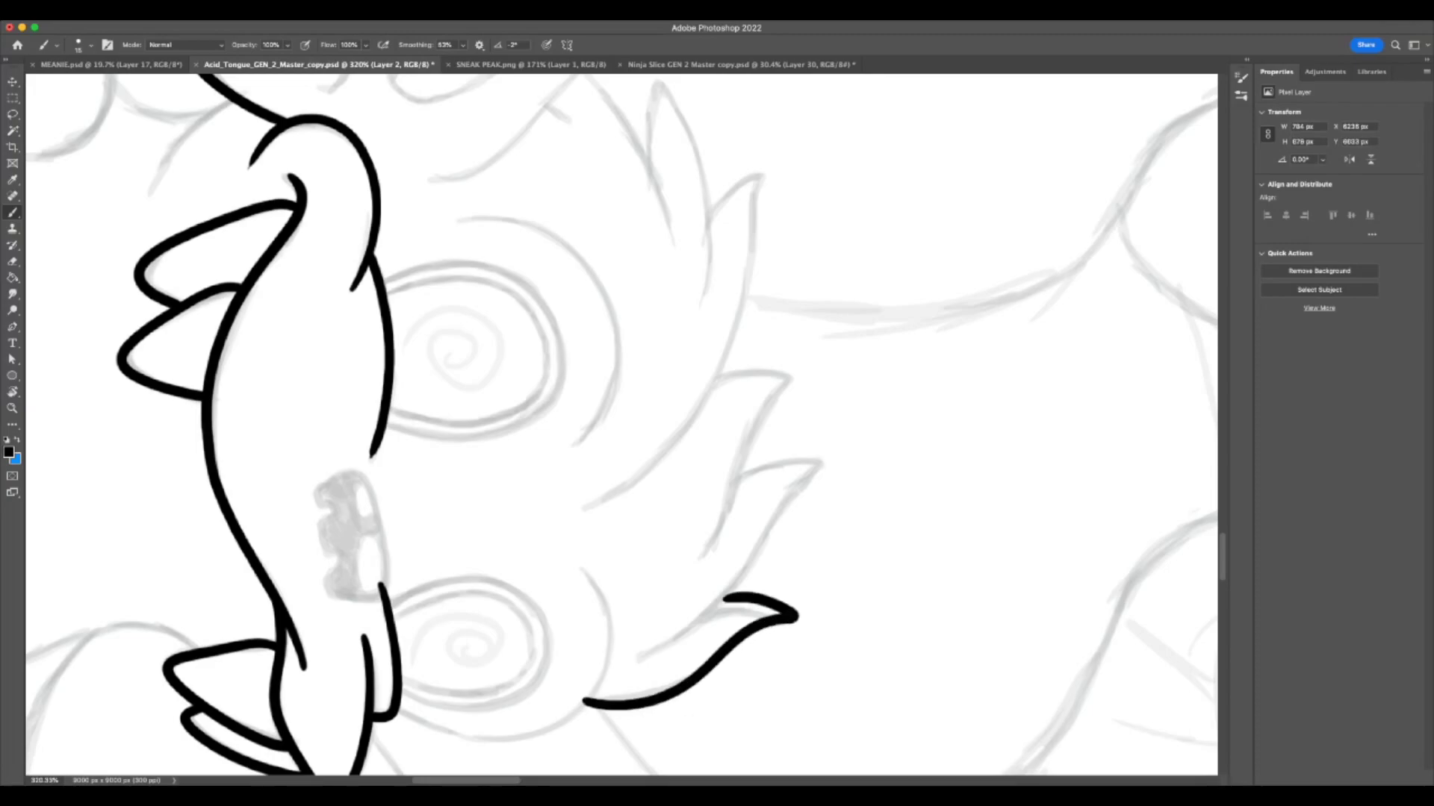
- Ink the next two hair tufts on top of the head, redoing strokes until they curve cleanly
mouse_move(646, 655)
left_mouse_down()
mouse_move(710, 618)
mouse_move(798, 503)
mouse_move(843, 476)
mouse_move(754, 469)
left_mouse_up()
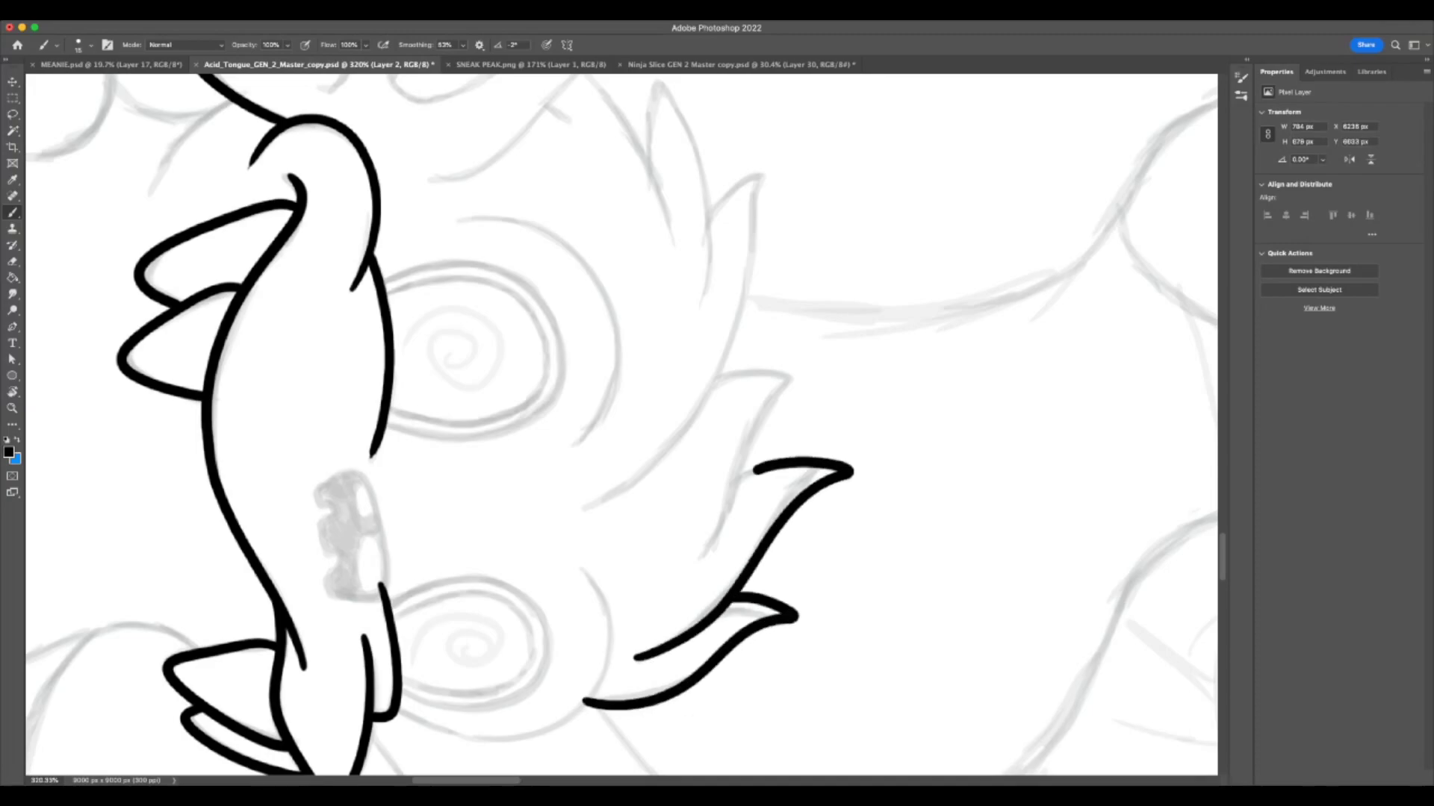
key("ctrl+z")
mouse_move(639, 660)
left_mouse_down()
mouse_move(705, 624)
mouse_move(806, 490)
mouse_move(844, 469)
mouse_move(642, 657)
mouse_move(852, 456)
mouse_move(758, 467)
mouse_move(633, 658)
mouse_move(748, 575)
mouse_move(837, 459)
mouse_move(743, 476)
left_mouse_up()
key("ctrl+z")
key("F7")
key("ctrl+z")
mouse_move(719, 529)
left_mouse_down()
mouse_move(763, 408)
mouse_move(817, 374)
mouse_move(760, 368)
mouse_move(690, 410)
left_mouse_up()
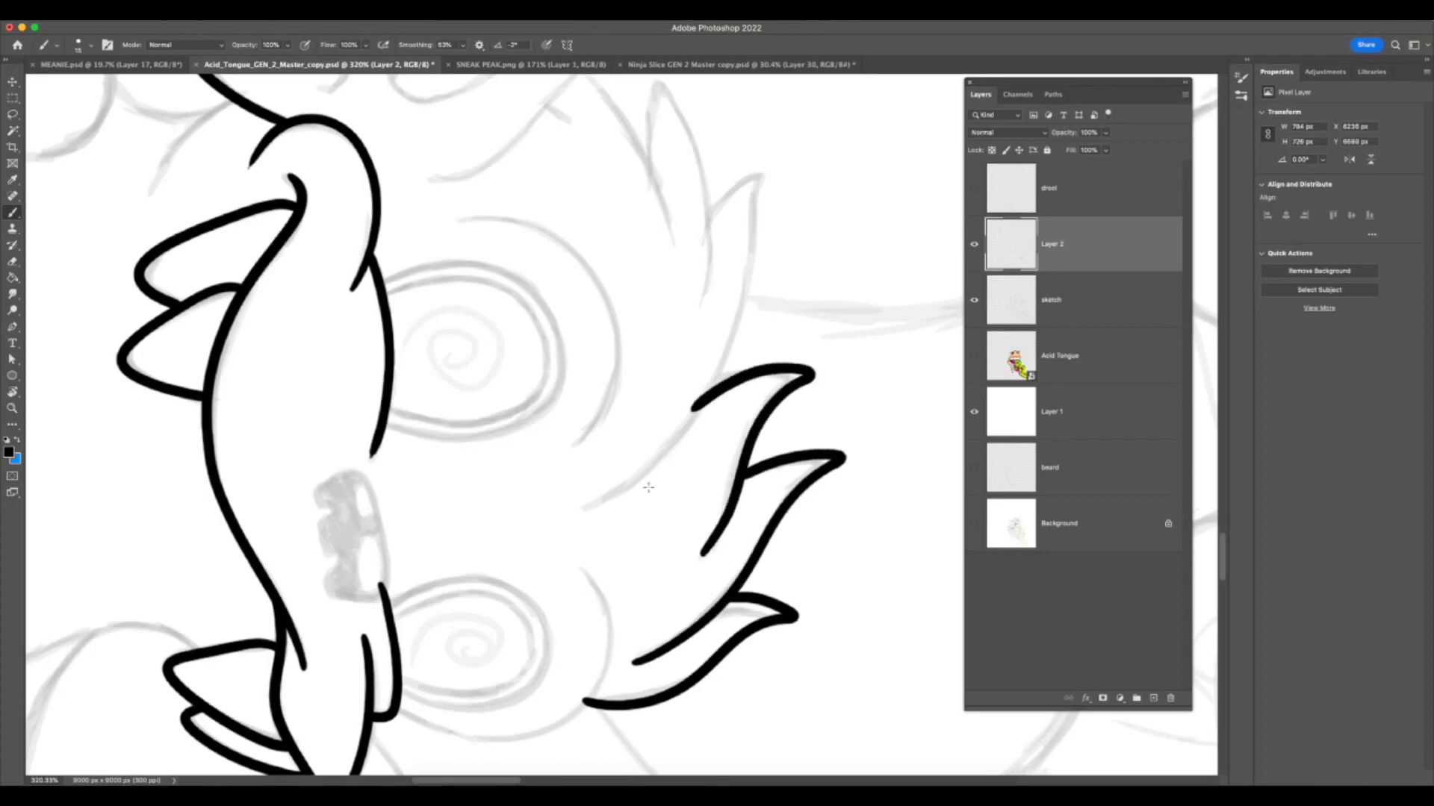
key("ctrl+z")
mouse_move(696, 564)
left_mouse_down()
mouse_move(818, 381)
mouse_move(755, 365)
mouse_move(709, 382)
left_mouse_up()
- Ink the long hair tuft sweeping around the larger eye, redoing the stroke until it is smooth
key("z")
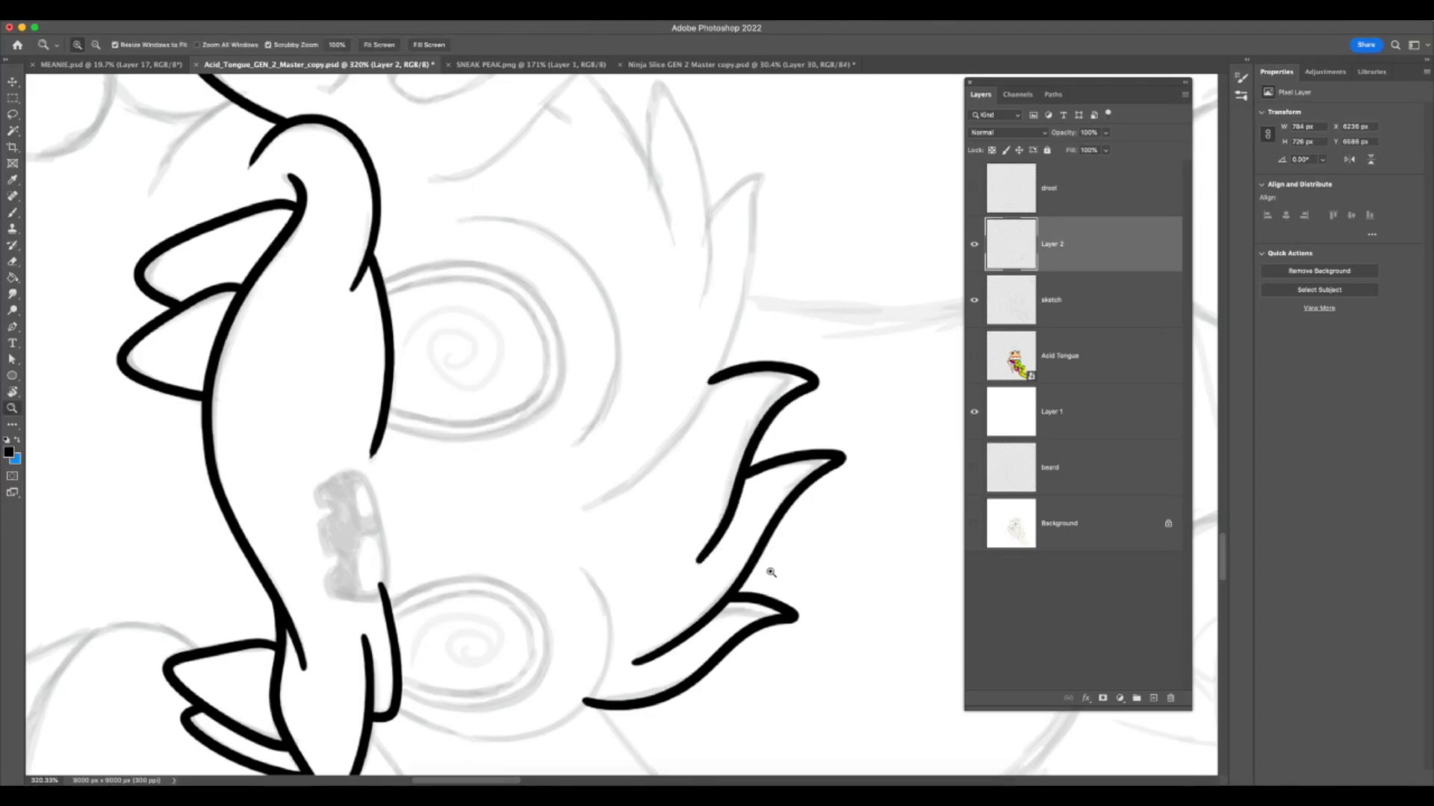
left_click_drag(763, 566, 698, 564)
key("r")
left_click_drag(803, 366, 557, 237)
left_click_drag(913, 448, 675, 186)
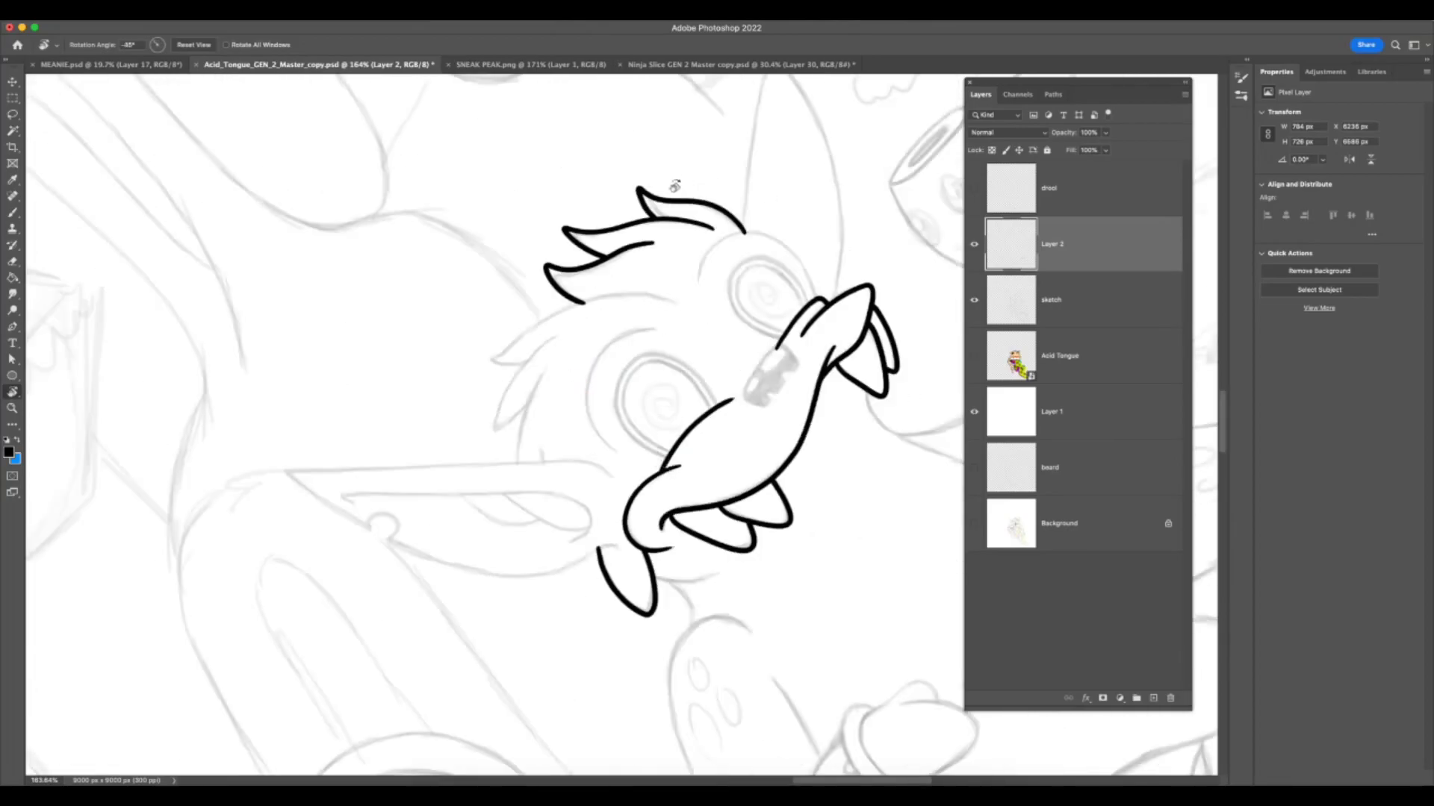
key("F7")
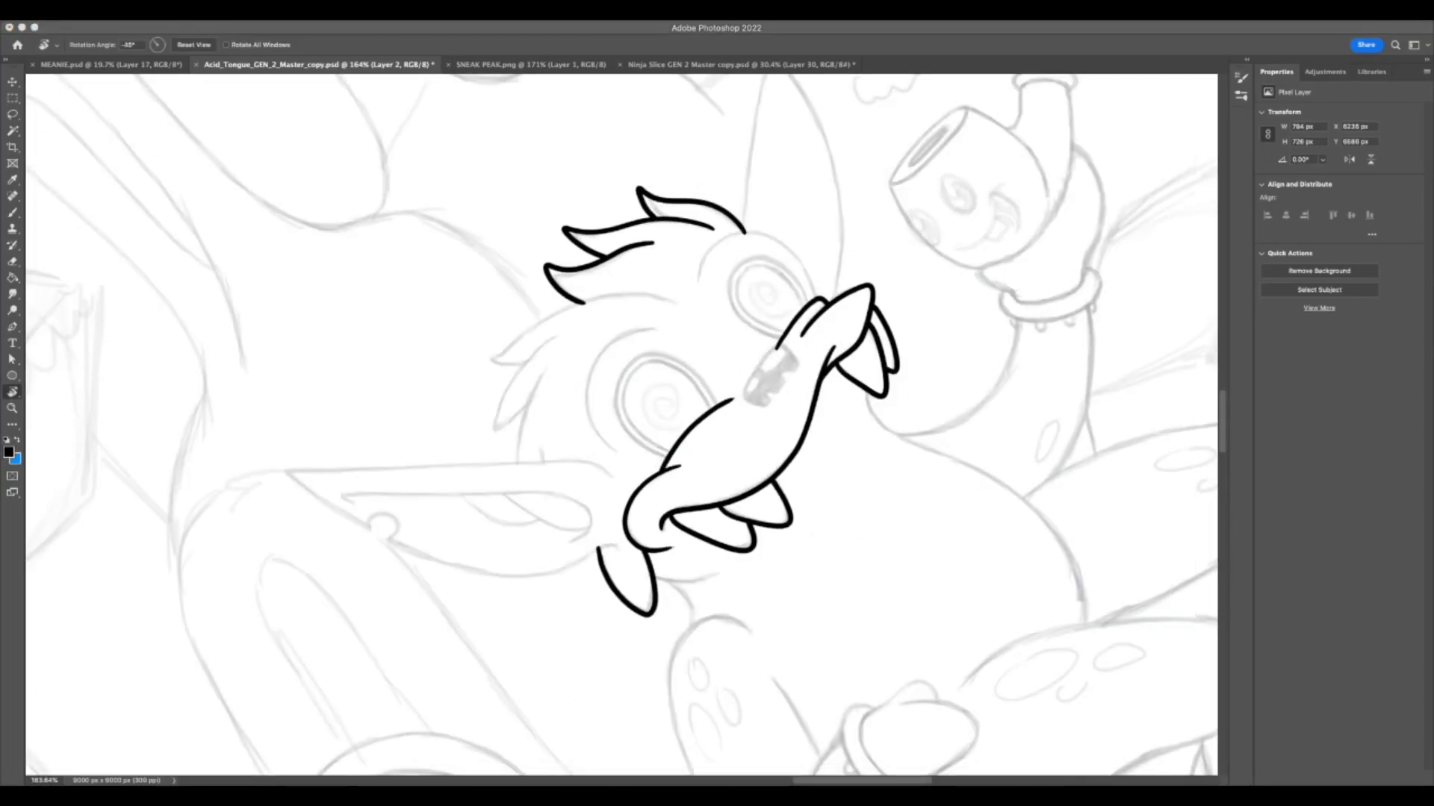
left_click(820, 491)
key("z")
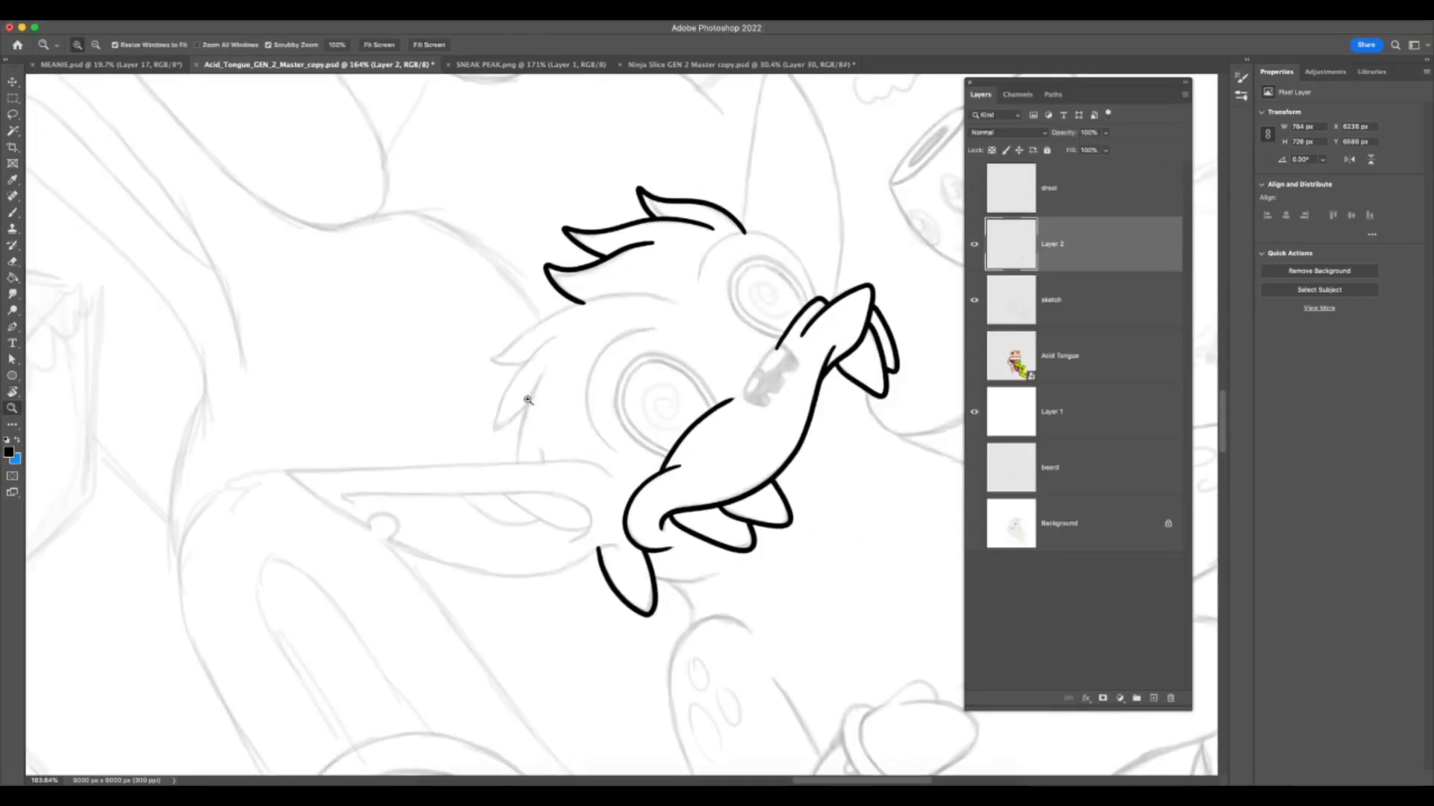
left_click_drag(529, 400, 550, 400)
key("r")
mouse_move(745, 236)
left_mouse_down()
mouse_move(733, 384)
mouse_move(658, 537)
mouse_move(571, 532)
left_mouse_up()
key("z")
left_click_drag(763, 590, 793, 583)
key("b")
mouse_move(456, 582)
left_mouse_down()
mouse_move(497, 582)
mouse_move(625, 533)
left_mouse_up()
key("super+z")
mouse_move(473, 587)
left_mouse_down()
mouse_move(577, 566)
mouse_move(485, 579)
mouse_move(621, 536)
left_mouse_up()
key("ctrl+z")
key("ctrl+z")
mouse_move(490, 582)
left_mouse_down()
mouse_move(641, 537)
mouse_move(459, 582)
mouse_move(607, 554)
mouse_move(495, 584)
mouse_move(572, 570)
mouse_move(690, 487)
mouse_move(463, 583)
mouse_move(559, 574)
mouse_move(676, 505)
left_mouse_up()
key("ctrl+z")
key("ctrl+z")
key("ctrl+z")
key("ctrl+z")
mouse_move(507, 581)
left_mouse_down()
mouse_move(635, 538)
mouse_move(814, 386)
mouse_move(776, 366)
left_mouse_up()
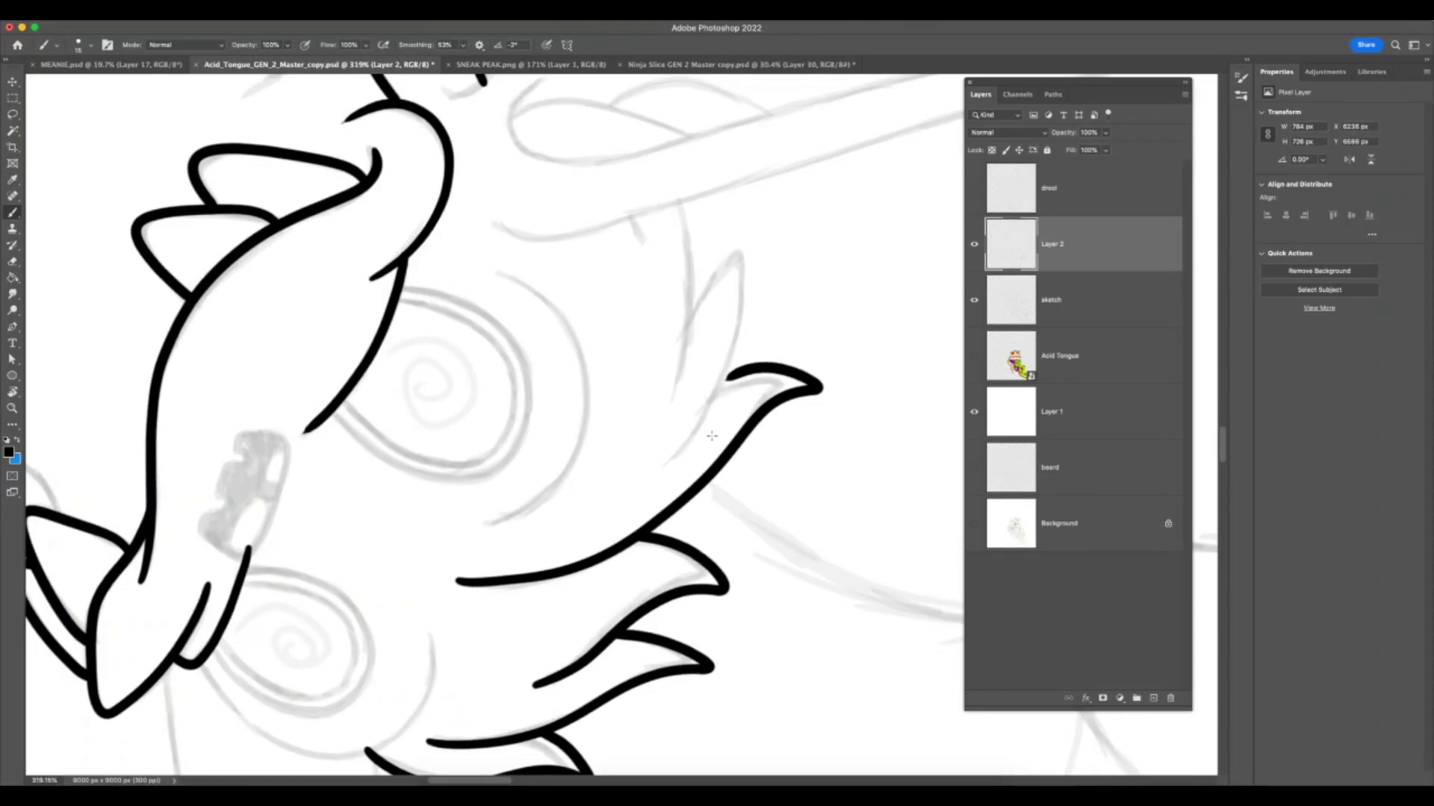
key("ctrl+z")
mouse_move(454, 584)
left_mouse_down()
mouse_move(553, 574)
mouse_move(672, 503)
mouse_move(468, 579)
mouse_move(628, 543)
mouse_move(732, 446)
mouse_move(822, 390)
mouse_move(728, 369)
left_mouse_up()
key("ctrl+z")
- Ink the last pointed hair tuft between the long tuft and the nearer ear
mouse_move(696, 433)
left_mouse_down()
mouse_move(743, 358)
mouse_move(751, 269)
left_mouse_up()
key("ctrl+z")
mouse_move(691, 443)
left_mouse_down()
mouse_move(742, 336)
mouse_move(765, 231)
mouse_move(720, 246)
mouse_move(687, 283)
left_mouse_up()
- Ink the curved hairline from the last tuft to the nearer ear's edge and the short dash beside it
key("z")
left_click_drag(747, 608, 645, 608)
key("r")
left_click_drag(894, 448, 564, 194)
left_click_drag(754, 199, 544, 199)
key("z")
left_click_drag(579, 294, 636, 351)
scroll(637, 351, "up", 1)
key("b")
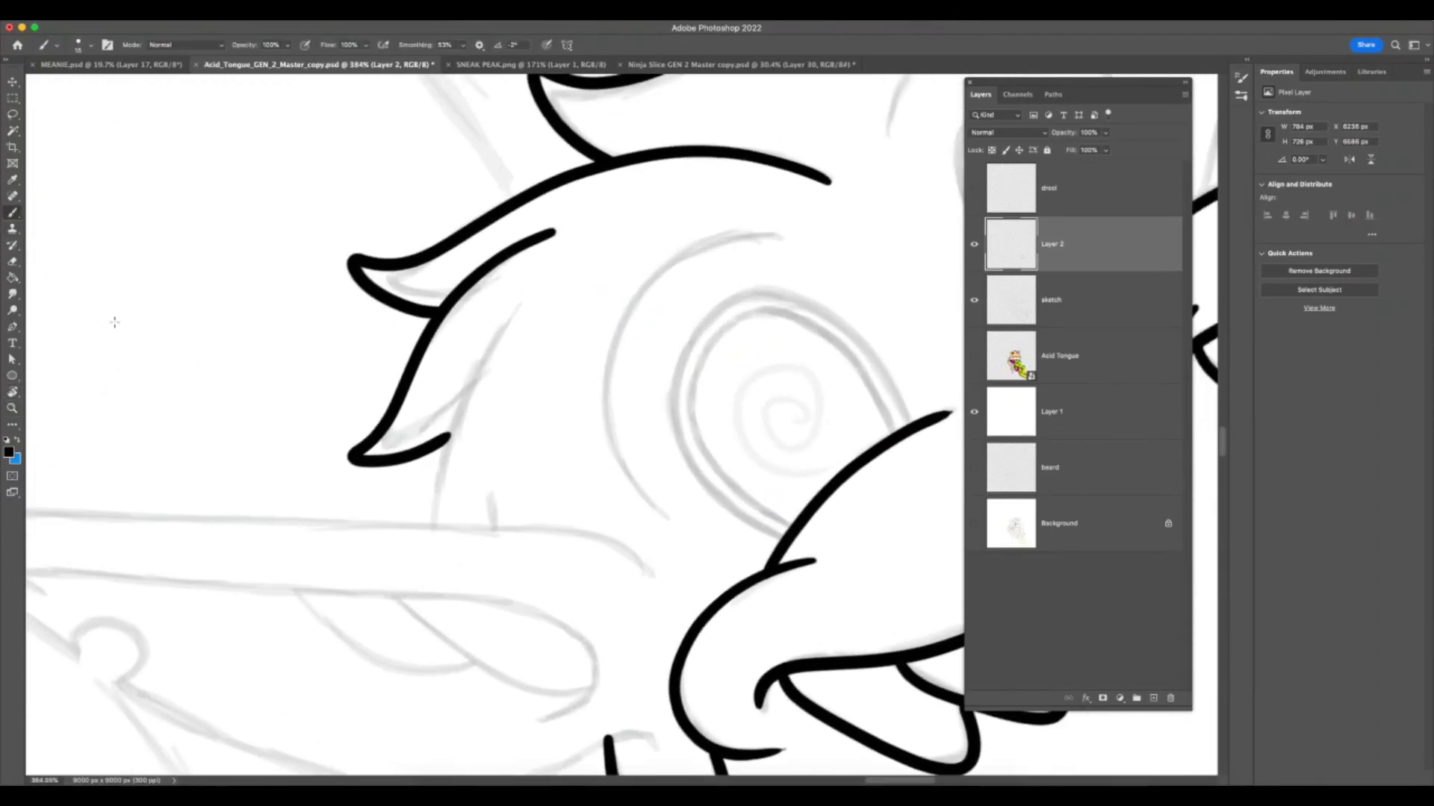
left_click_drag(430, 551, 517, 300)
key("super+z")
left_click_drag(426, 549, 518, 301)
key("super+z")
key("super+z")
mouse_move(430, 538)
left_mouse_down()
mouse_move(521, 311)
mouse_move(500, 336)
left_mouse_up()
key("super+z")
key("super+z")
left_click_drag(429, 535, 538, 267)
key("super+z")
key("super+z")
left_click_drag(430, 536, 560, 233)
key("super+z")
mouse_move(431, 533)
left_mouse_down()
mouse_move(464, 413)
mouse_move(517, 310)
left_mouse_up()
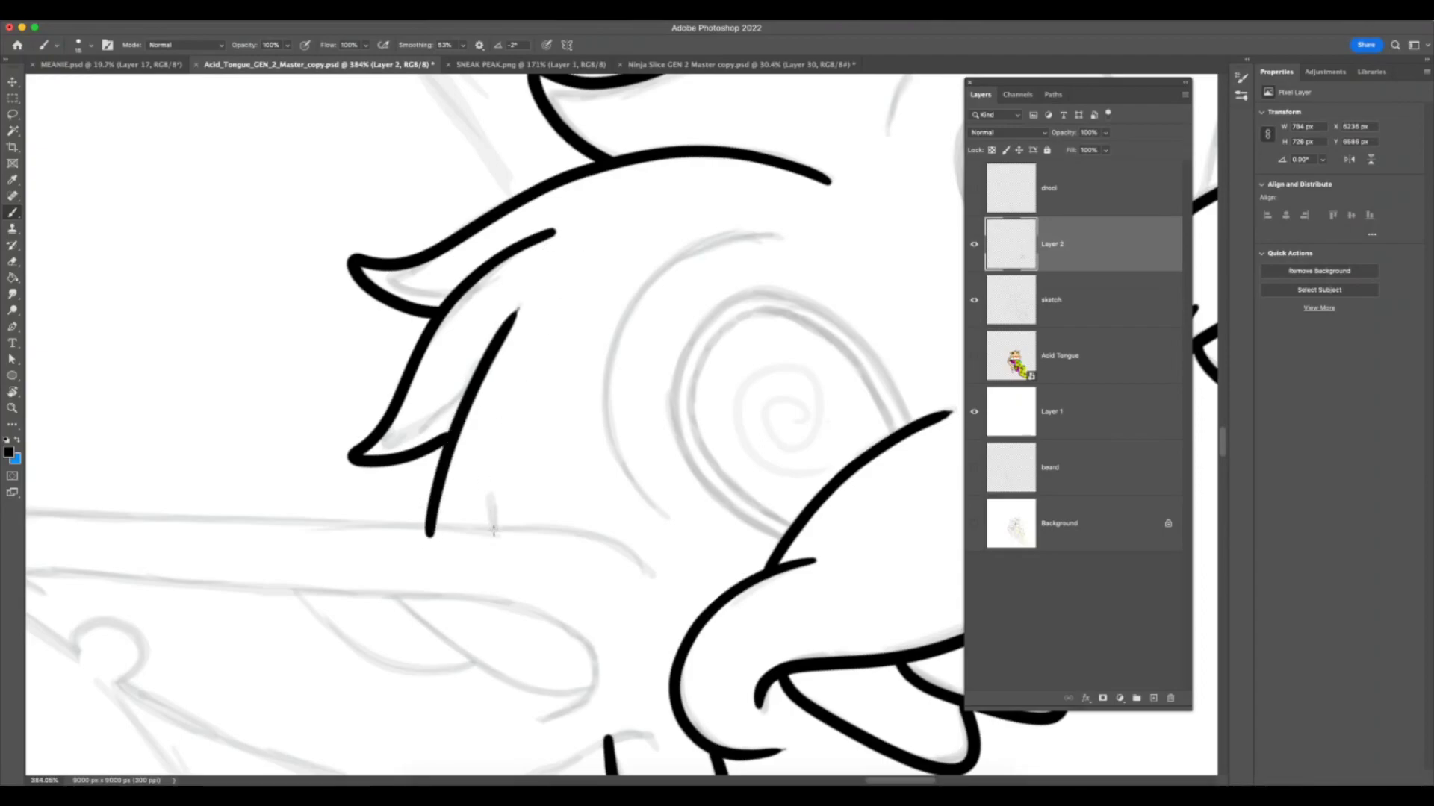
key("super+z")
left_click_drag(494, 538, 493, 506)
- Add a new layer directly above Layer 2 for the ear line art
key("z")
left_click_drag(636, 608, 534, 633)
key("r")
left_click_drag(858, 481, 691, 307)
key("z")
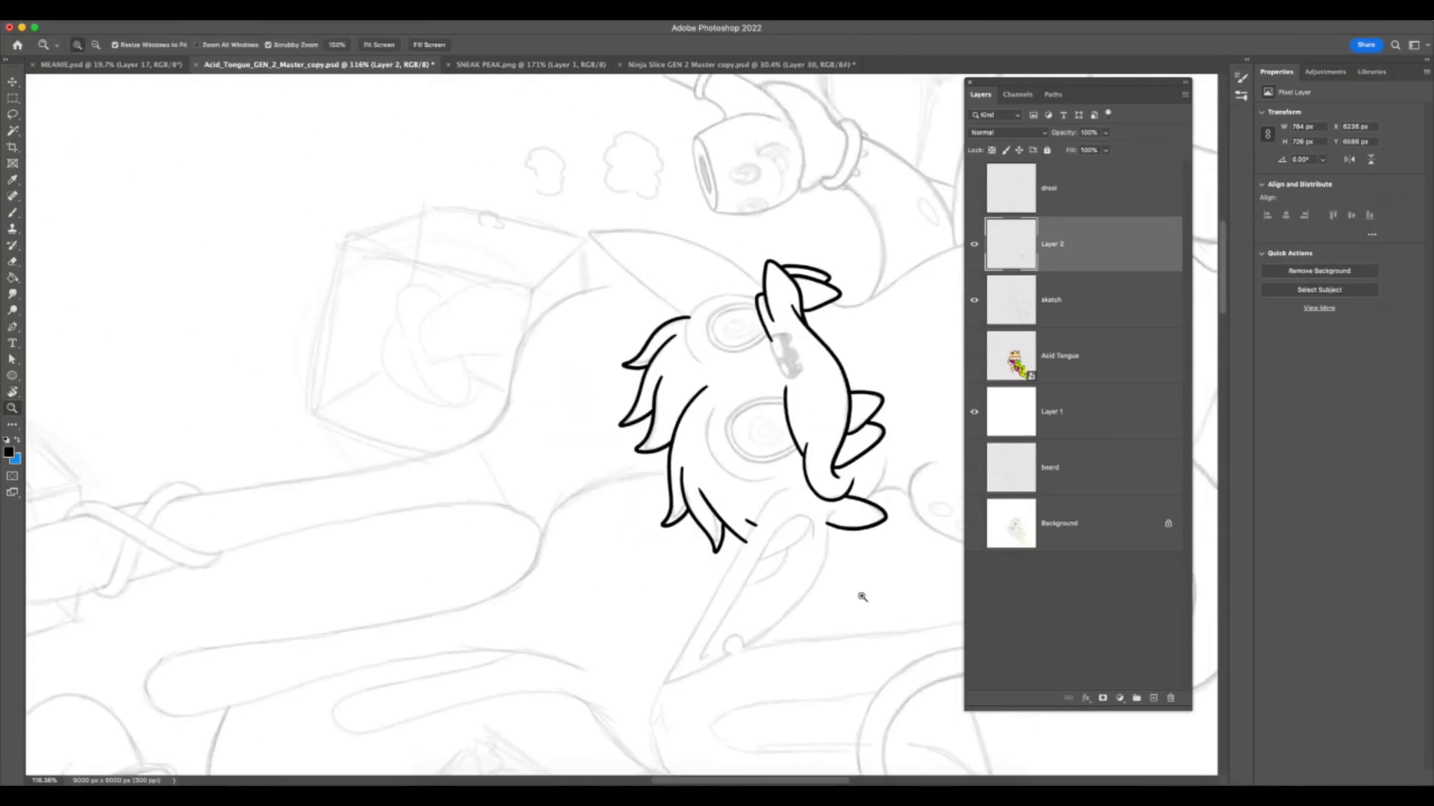
key("F7")
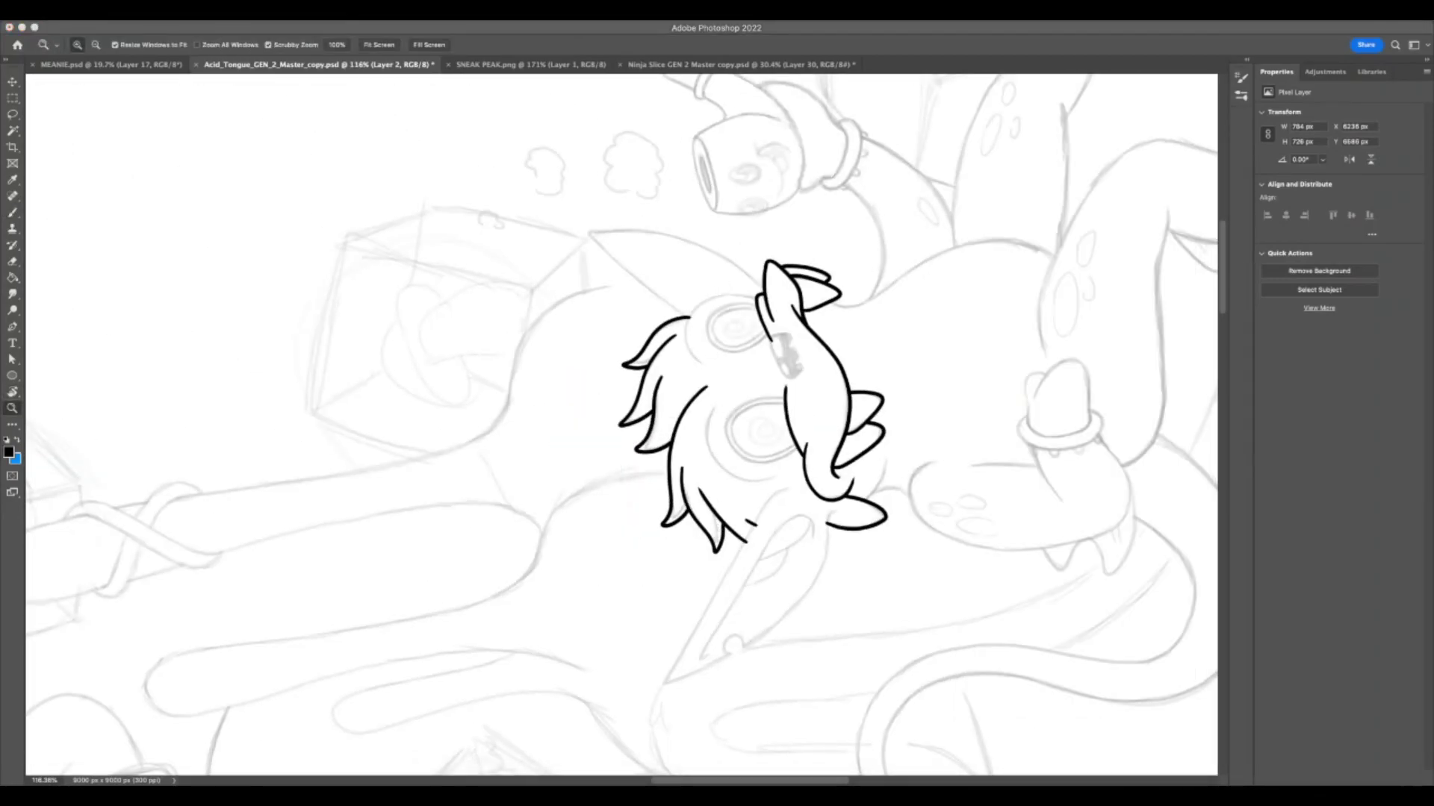
left_click_drag(837, 603, 879, 614)
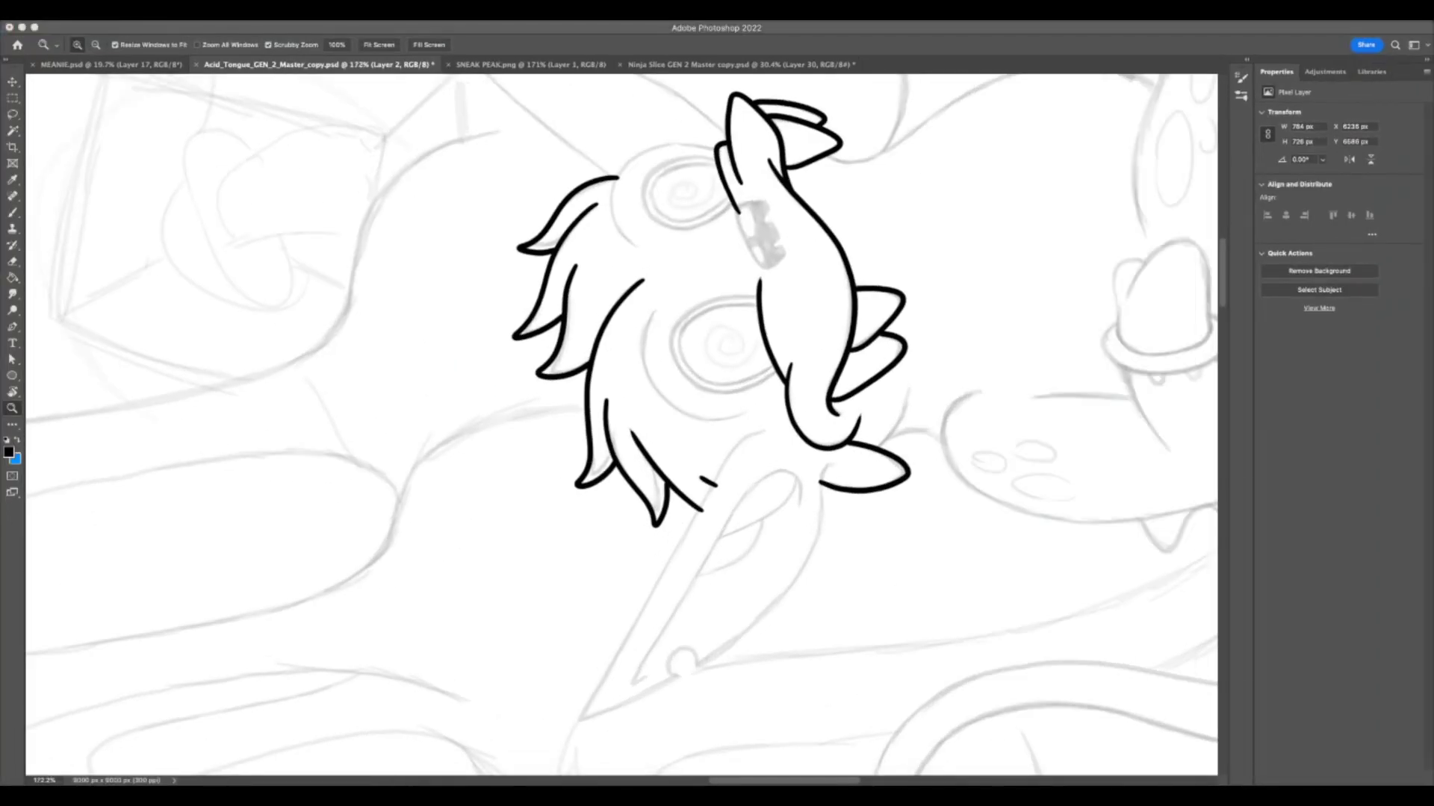
scroll(801, 656, "up", 3)
key("r")
left_click_drag(913, 567, 912, 430)
key("z")
scroll(896, 625, "up", 2)
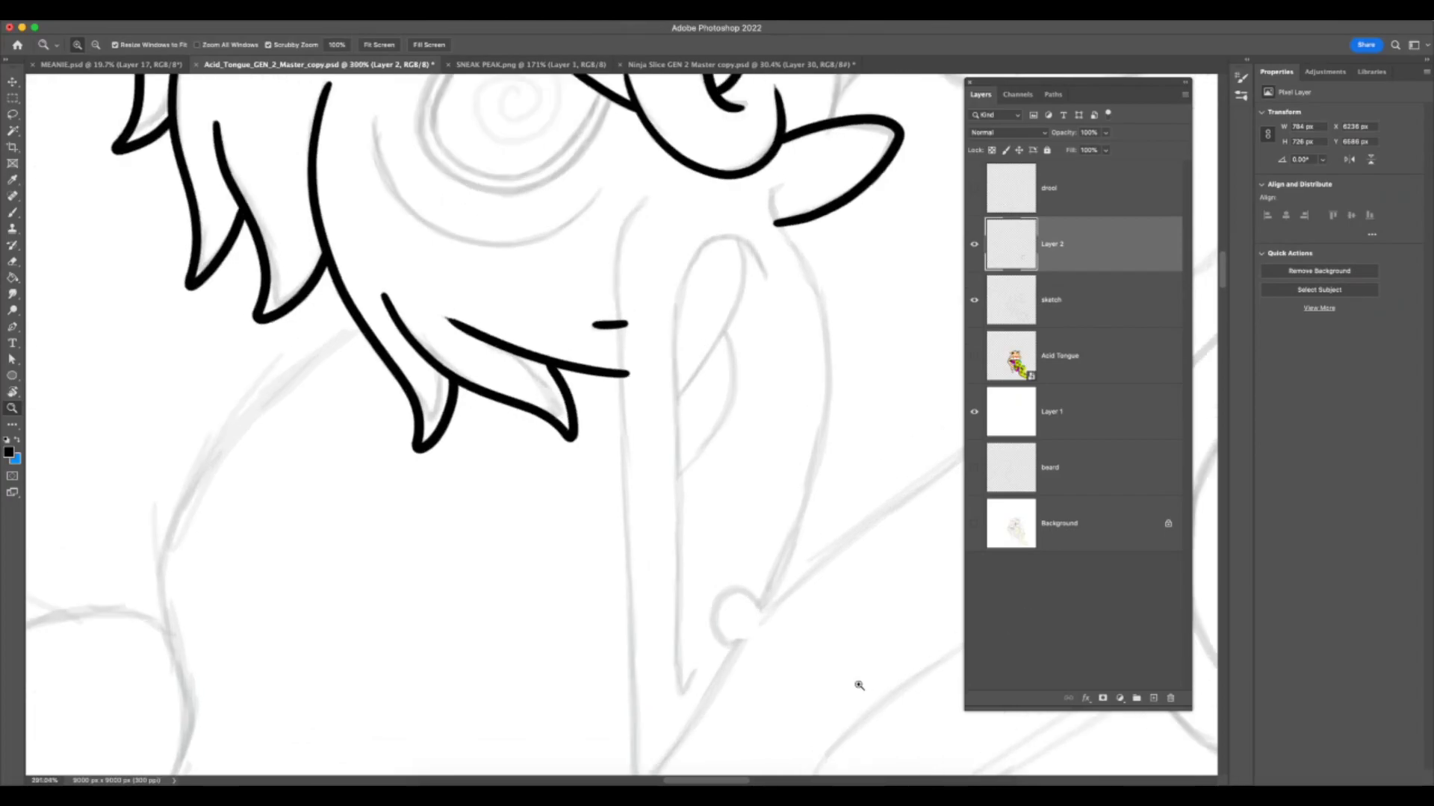
scroll(859, 686, "down", 2)
scroll(869, 694, "down", 3)
scroll(859, 692, "right", 2)
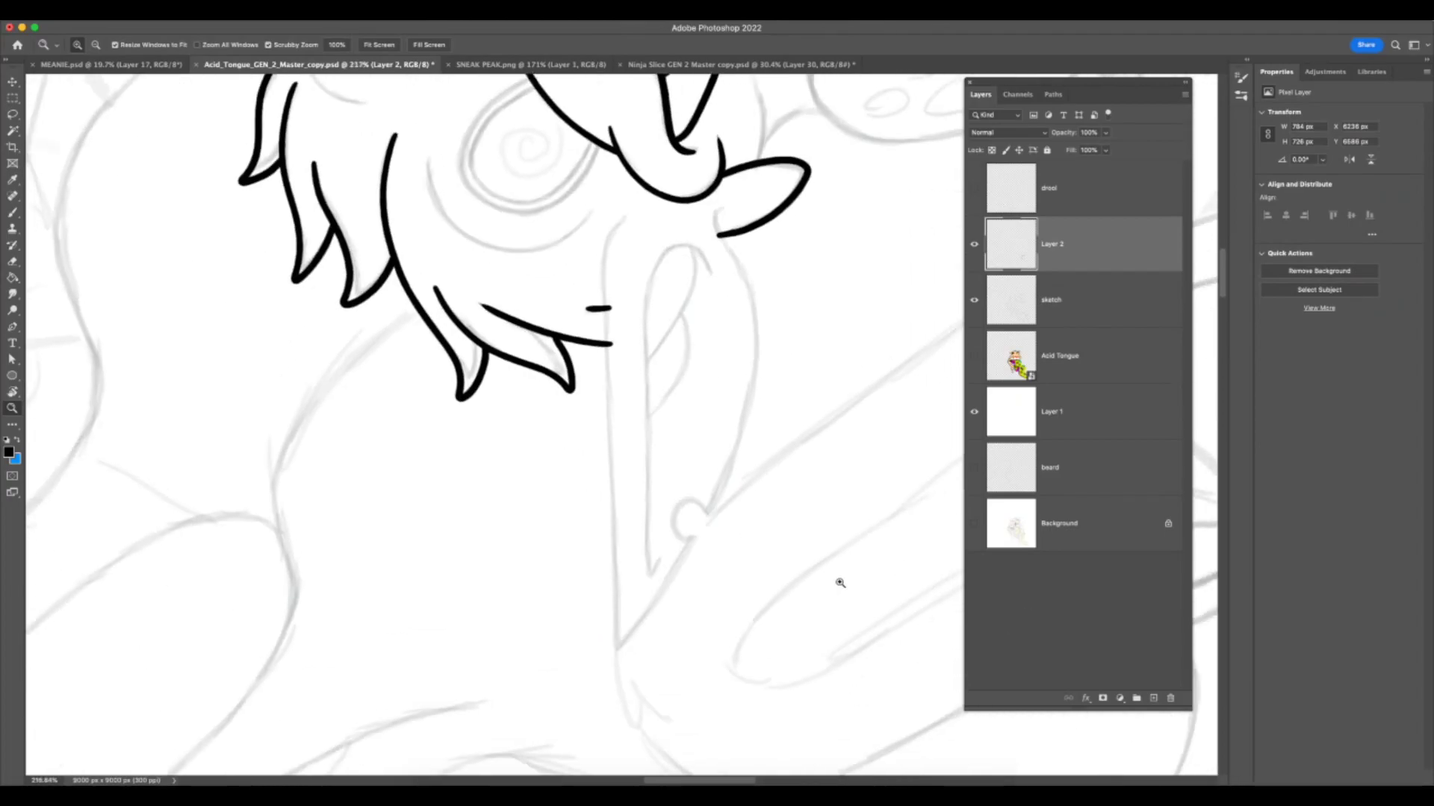
left_click(13, 212)
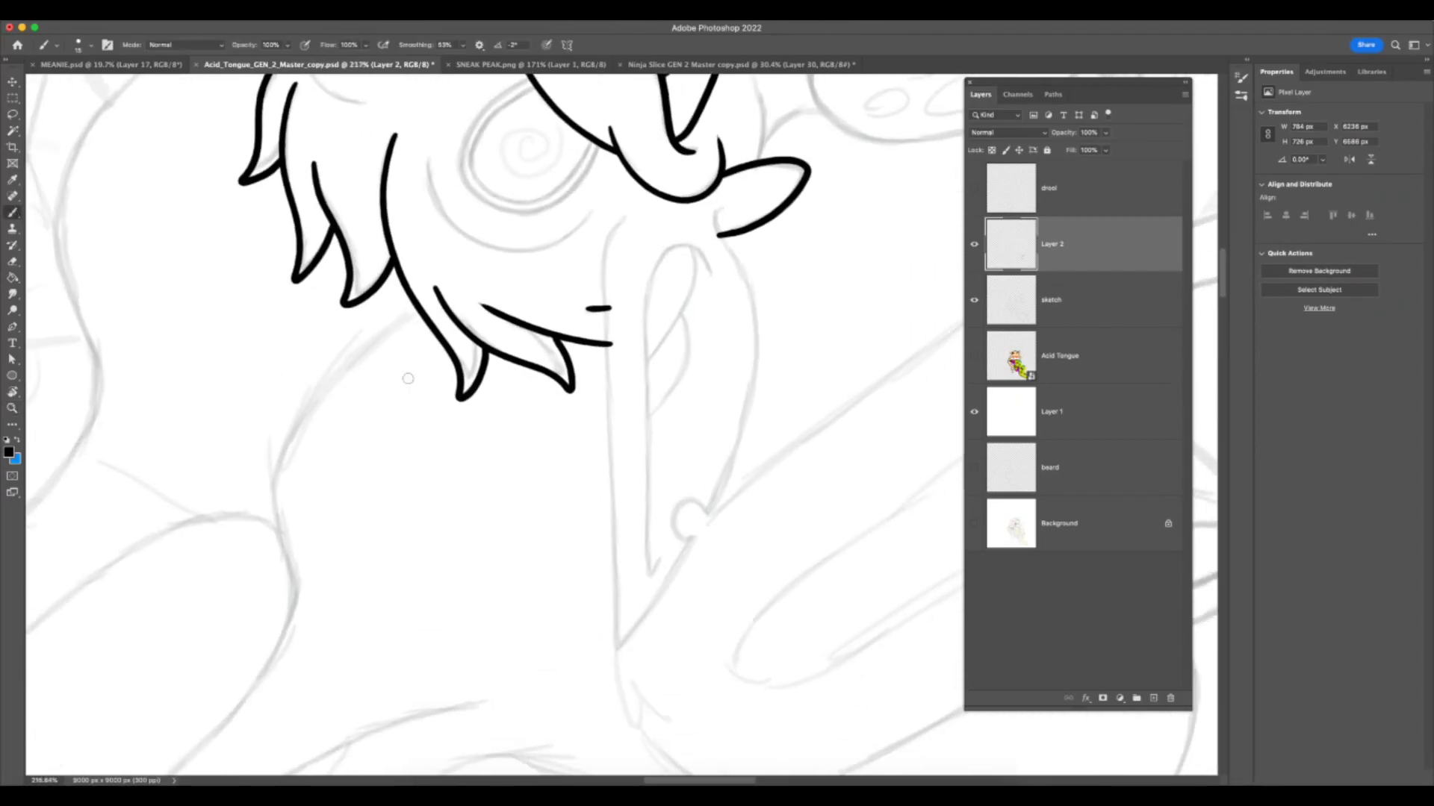
key("z")
scroll(765, 277, "up", 1)
left_click(13, 212)
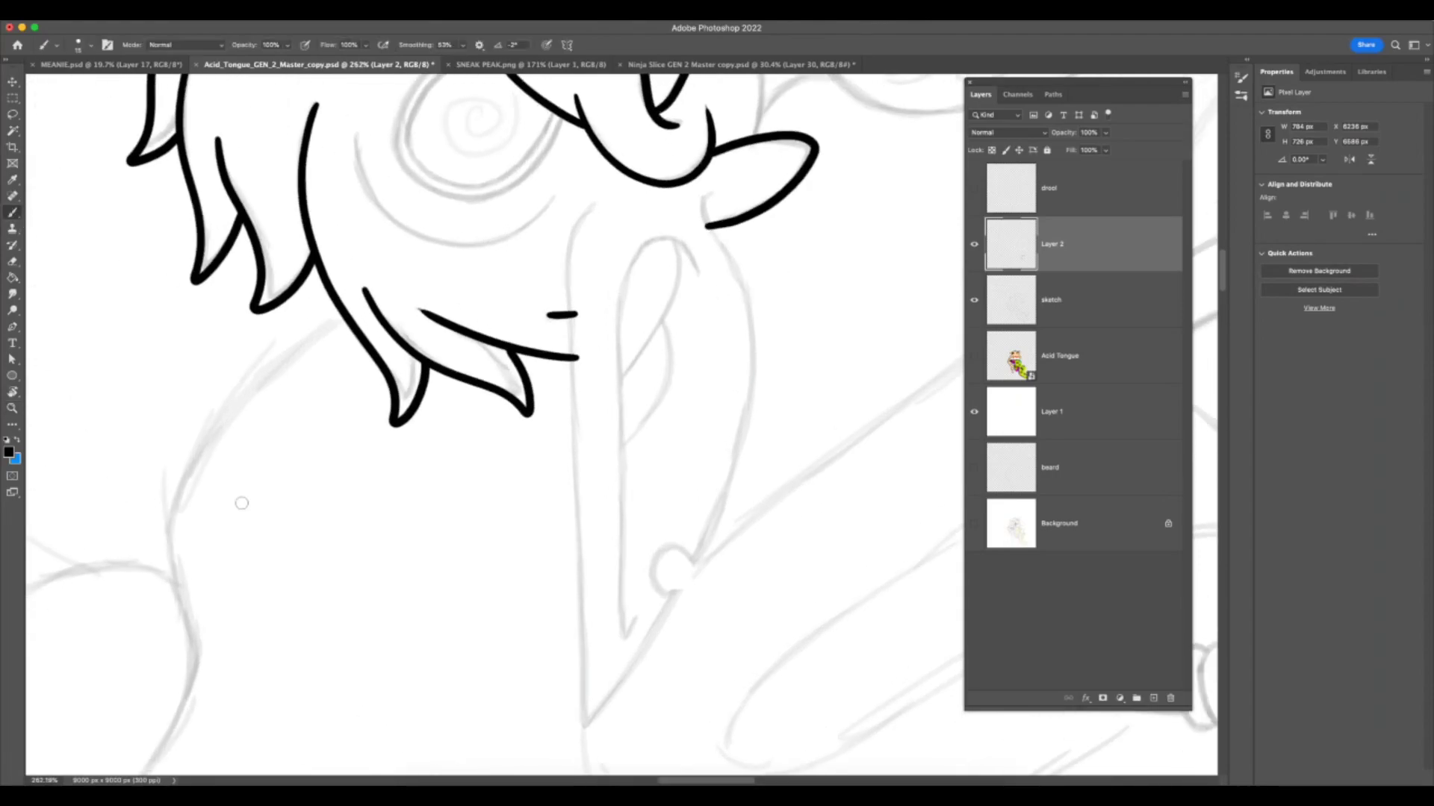
left_click(1150, 699)
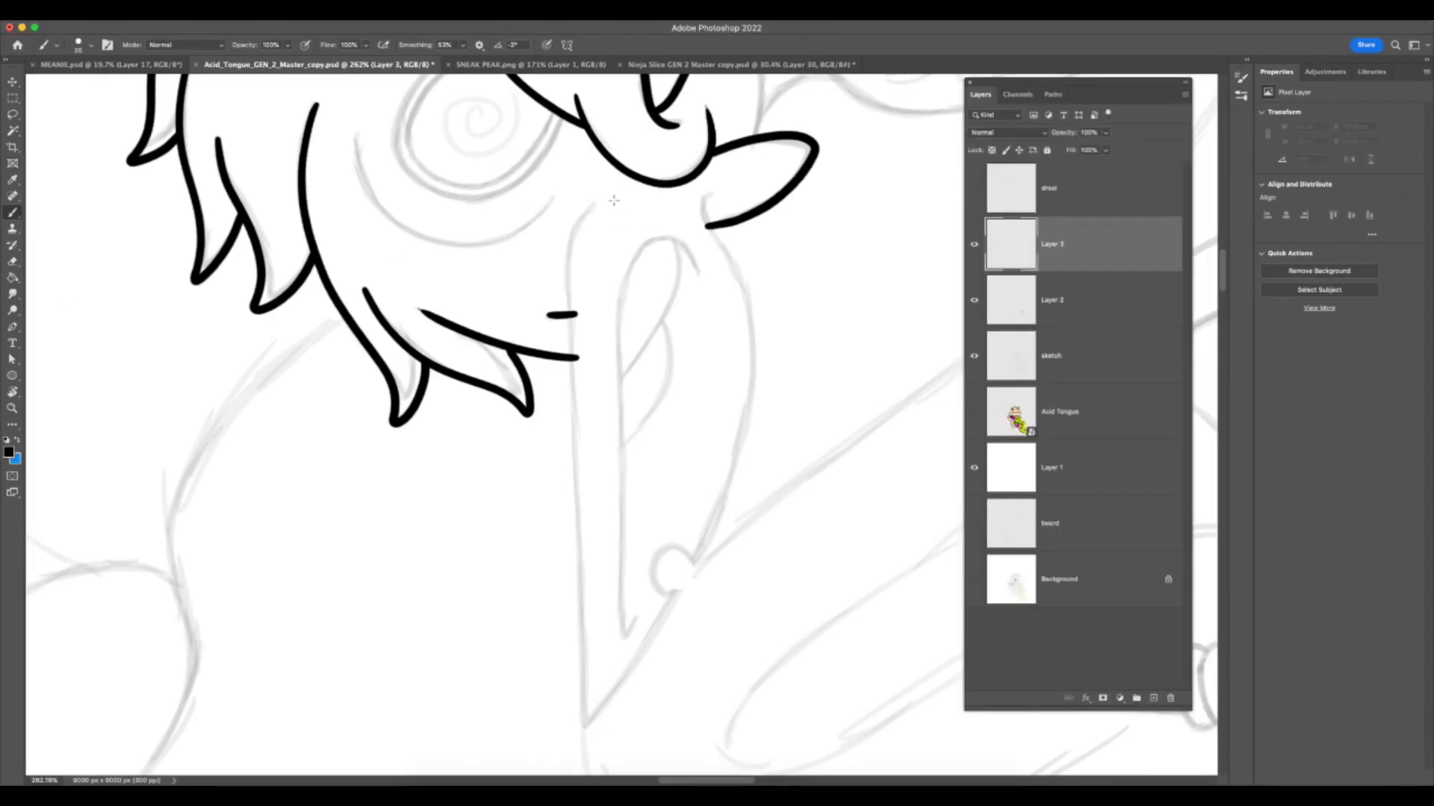
- On the new layer, ink the outer outline of the ear beside the larger eye, redoing uneven strokes
key("ctrl+z")
key("super+z")
mouse_move(602, 202)
left_mouse_down()
mouse_move(572, 225)
mouse_move(564, 481)
left_mouse_up()
key("super+z")
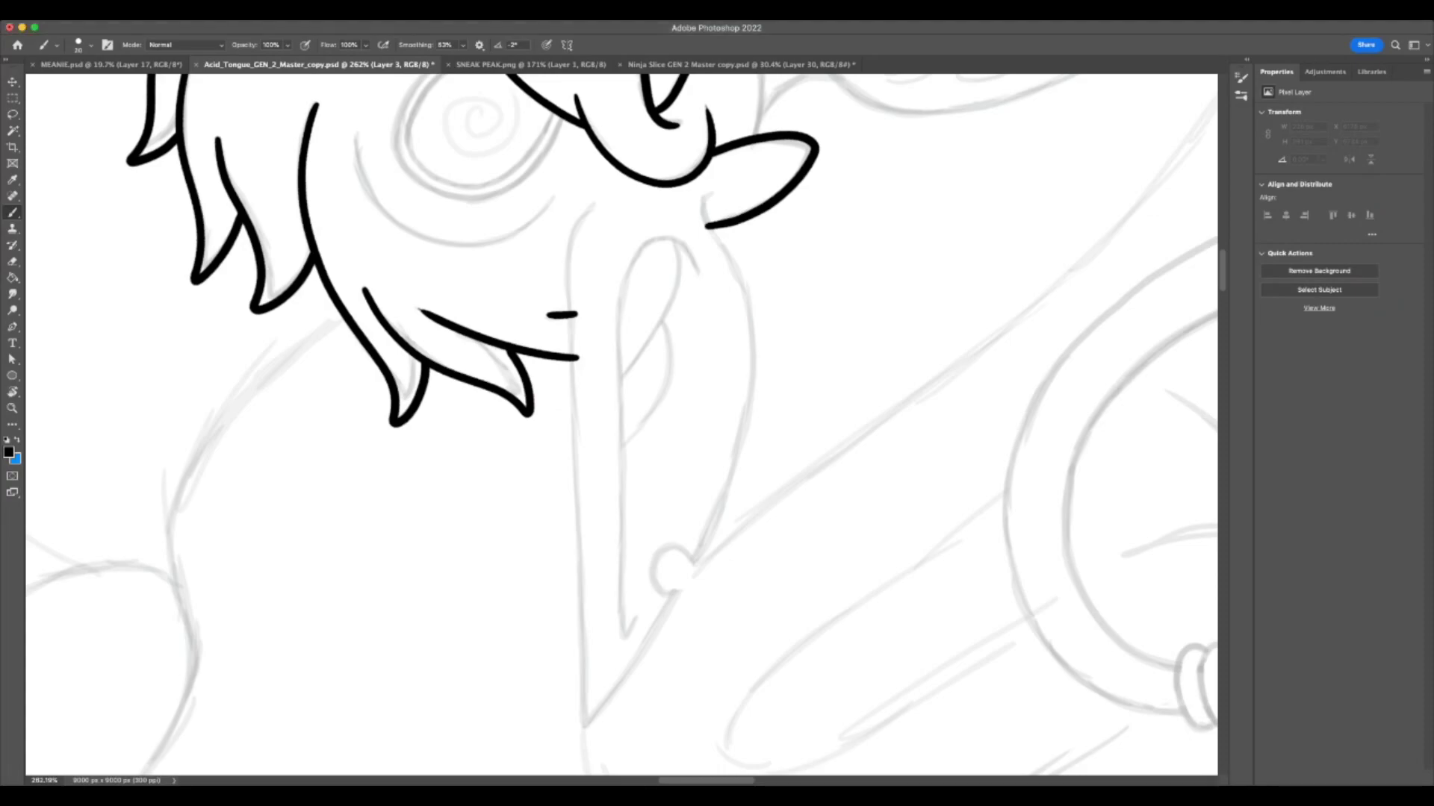
left_click(602, 202)
key("ctrl+z")
mouse_move(604, 203)
left_mouse_down()
mouse_move(580, 223)
mouse_move(592, 210)
mouse_move(573, 247)
mouse_move(603, 203)
mouse_move(573, 263)
left_mouse_up()
key("super+z")
key("super+z")
key("F7")
key("super+z")
key("super+z")
key("ctrl+z")
mouse_move(582, 216)
left_mouse_down()
mouse_move(584, 728)
mouse_move(663, 639)
mouse_move(694, 587)
mouse_move(676, 543)
mouse_move(724, 500)
mouse_move(761, 333)
mouse_move(700, 196)
left_mouse_up()
- Finish inking the outline of the ear beside the larger eye on Layer 3, including the pointed tip and small notch
key("z")
left_click_drag(784, 617, 739, 666)
key("r")
left_click_drag(925, 445, 609, 650)
left_click_drag(758, 589, 669, 640)
key("z")
left_click_drag(566, 424, 596, 491)
key("r")
left_click_drag(818, 531, 832, 354)
left_click_drag(837, 421, 712, 579)
- Ink the brow and outer face contour around the smaller eye, from above the eye down to the muzzle, redoing uneven strokes
key("r")
left_click_drag(795, 336, 826, 333)
key("r")
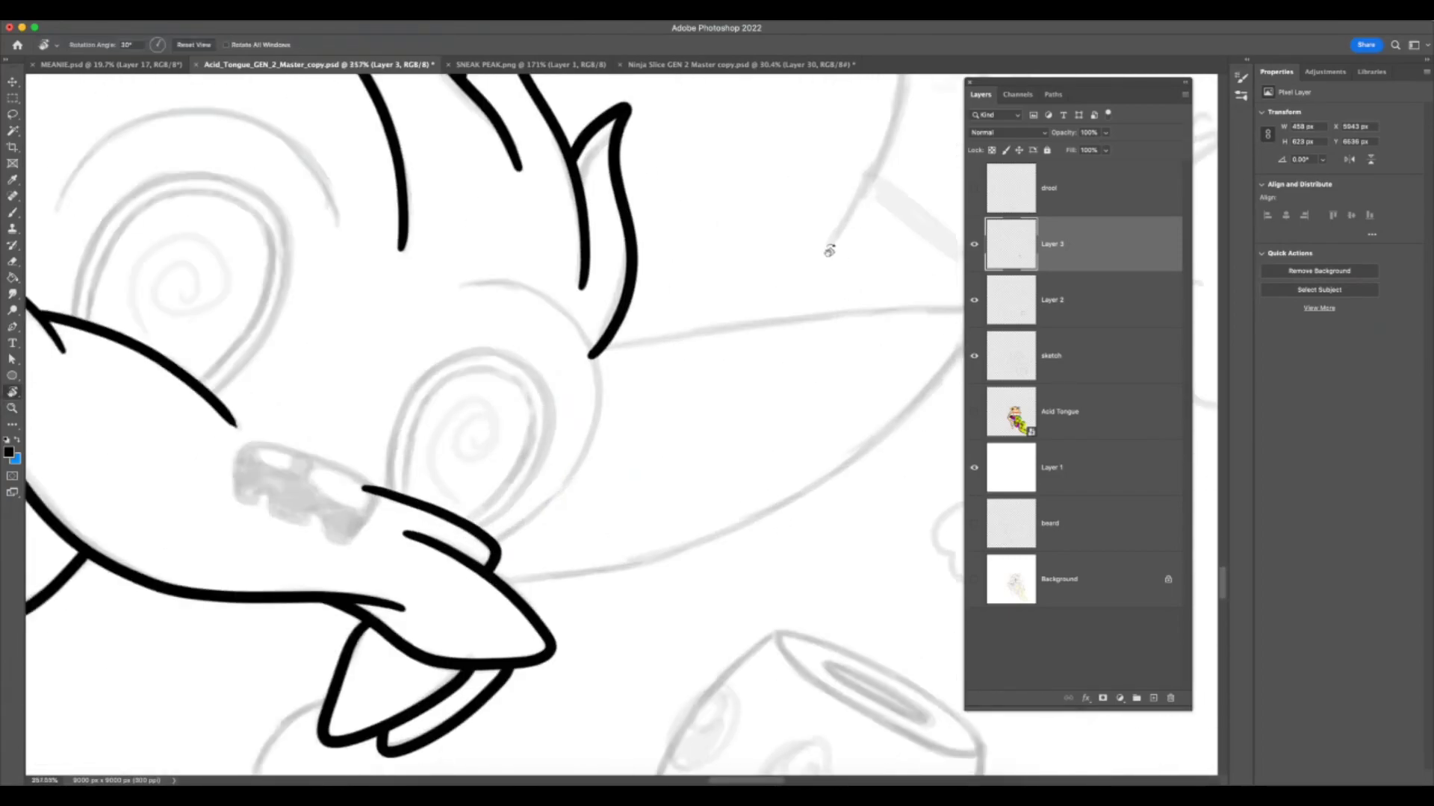
left_click_drag(829, 250, 730, 175)
left_click_drag(551, 445, 558, 445)
key("b")
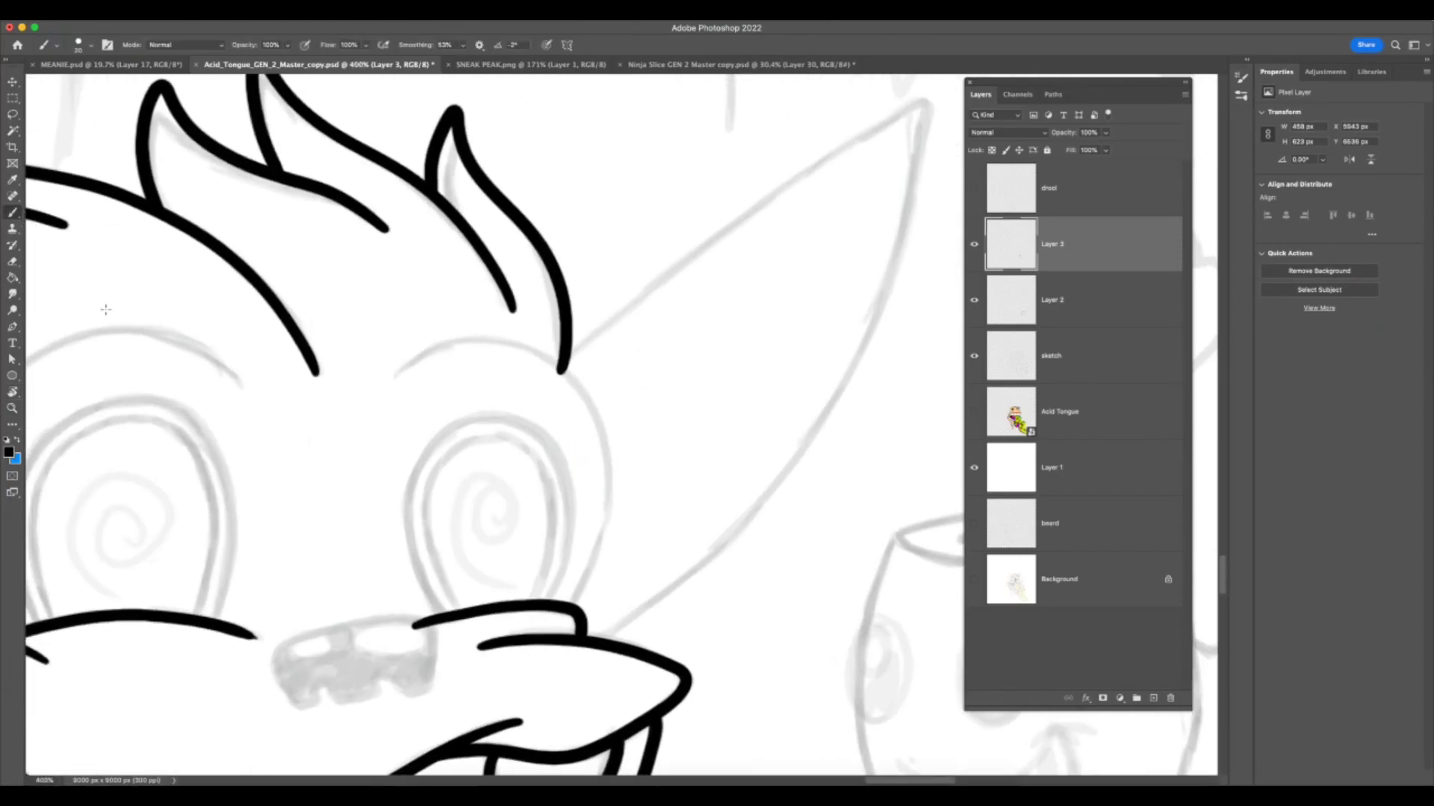
left_click_drag(395, 374, 447, 345)
key("ctrl+z")
left_click(975, 244)
key("F7")
mouse_move(395, 380)
left_mouse_down()
mouse_move(442, 350)
mouse_move(508, 347)
left_mouse_up()
key("super+z")
mouse_move(401, 374)
left_mouse_down()
mouse_move(453, 342)
mouse_move(486, 338)
mouse_move(395, 374)
mouse_move(445, 345)
mouse_move(512, 338)
mouse_move(591, 395)
mouse_move(607, 518)
mouse_move(575, 610)
left_mouse_up()
key("ctrl+z")
- Ink the curved brow line arching over the larger eye, replacing the first stroke
key("z")
left_click_drag(709, 640, 634, 640)
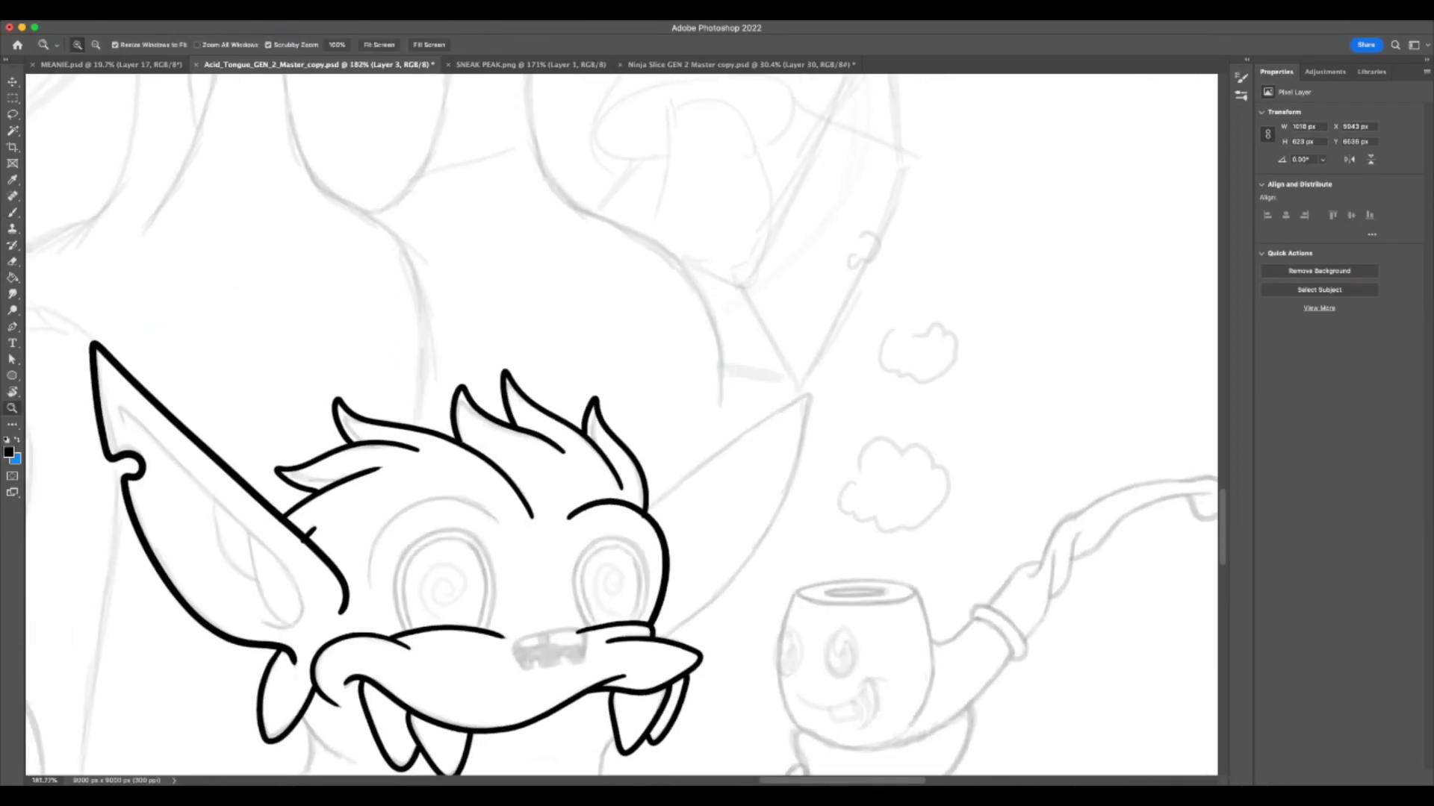
left_click_drag(366, 676, 406, 675)
left_click_drag(426, 538, 463, 538)
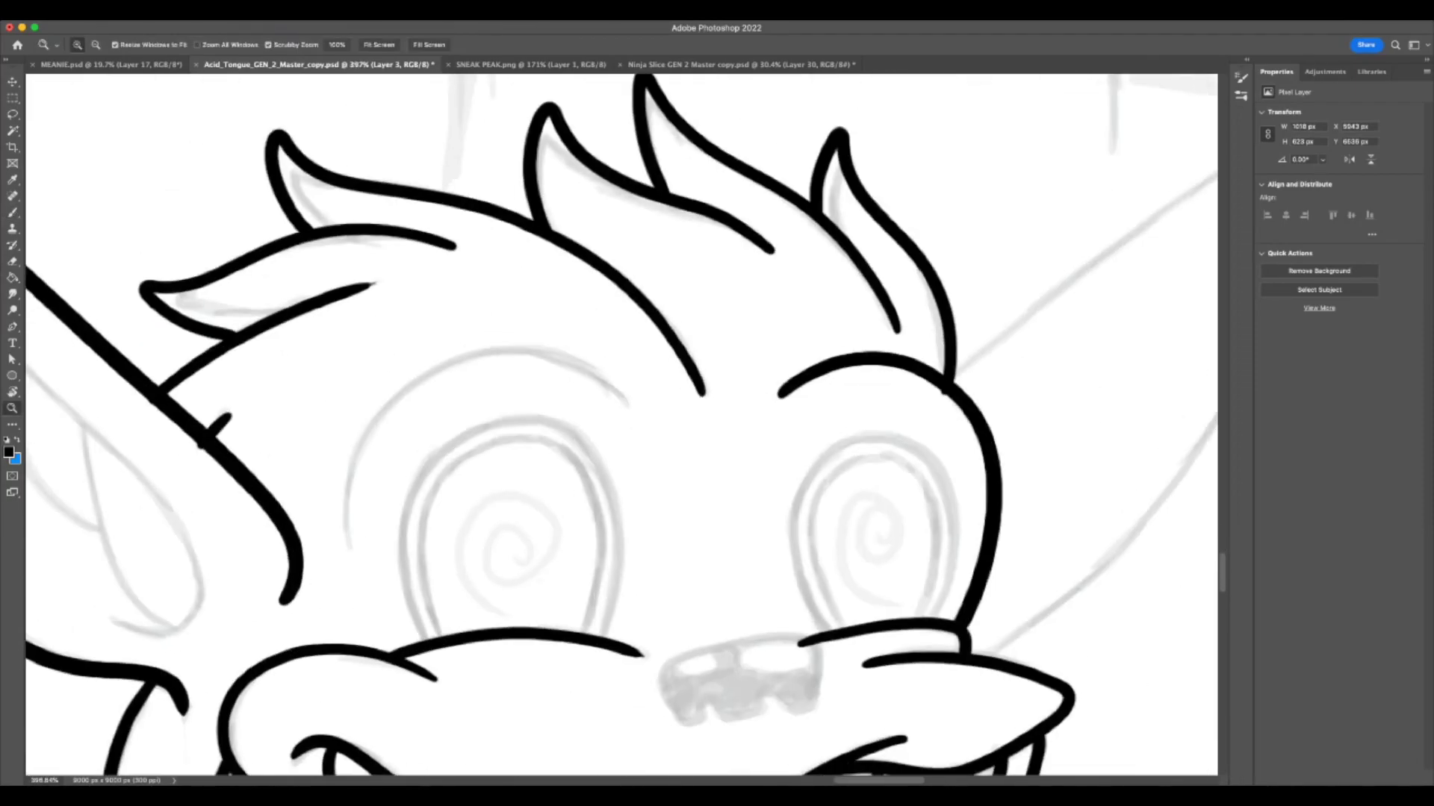
key("b")
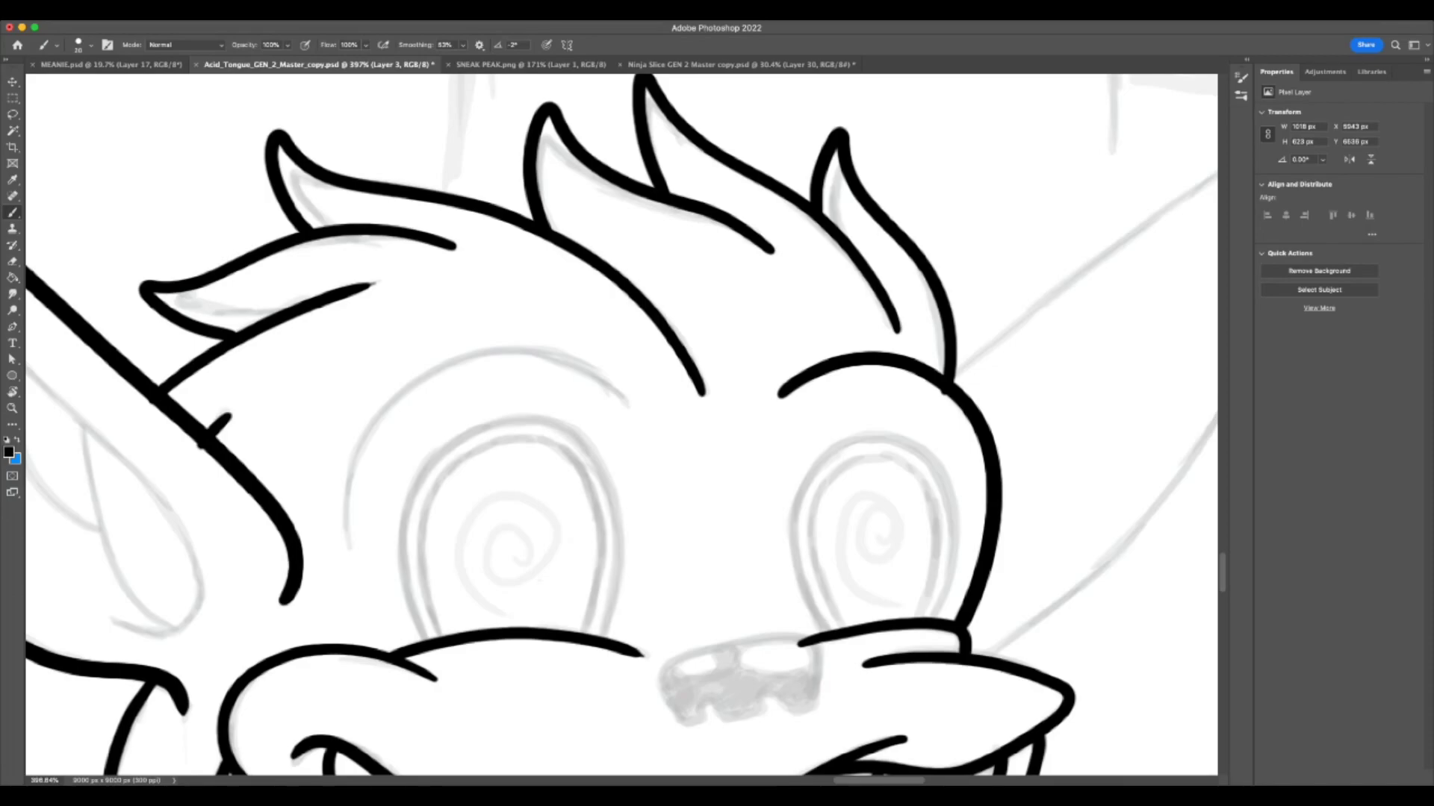
mouse_move(346, 546)
left_mouse_down()
mouse_move(377, 400)
mouse_move(563, 363)
mouse_move(617, 403)
left_mouse_up()
key("super+z")
mouse_move(351, 553)
left_mouse_down()
mouse_move(378, 405)
mouse_move(561, 352)
mouse_move(637, 408)
left_mouse_up()
- Try to erase the hair-line overlap beside the ear outline while Layer 3 is active
key("F7")
key("z")
mouse_move(695, 636)
left_mouse_down()
mouse_move(652, 669)
mouse_move(932, 421)
left_mouse_up()
left_click(974, 301)
left_click(973, 301)
left_click(12, 263)
left_click(201, 467)
key("ctrl+z")
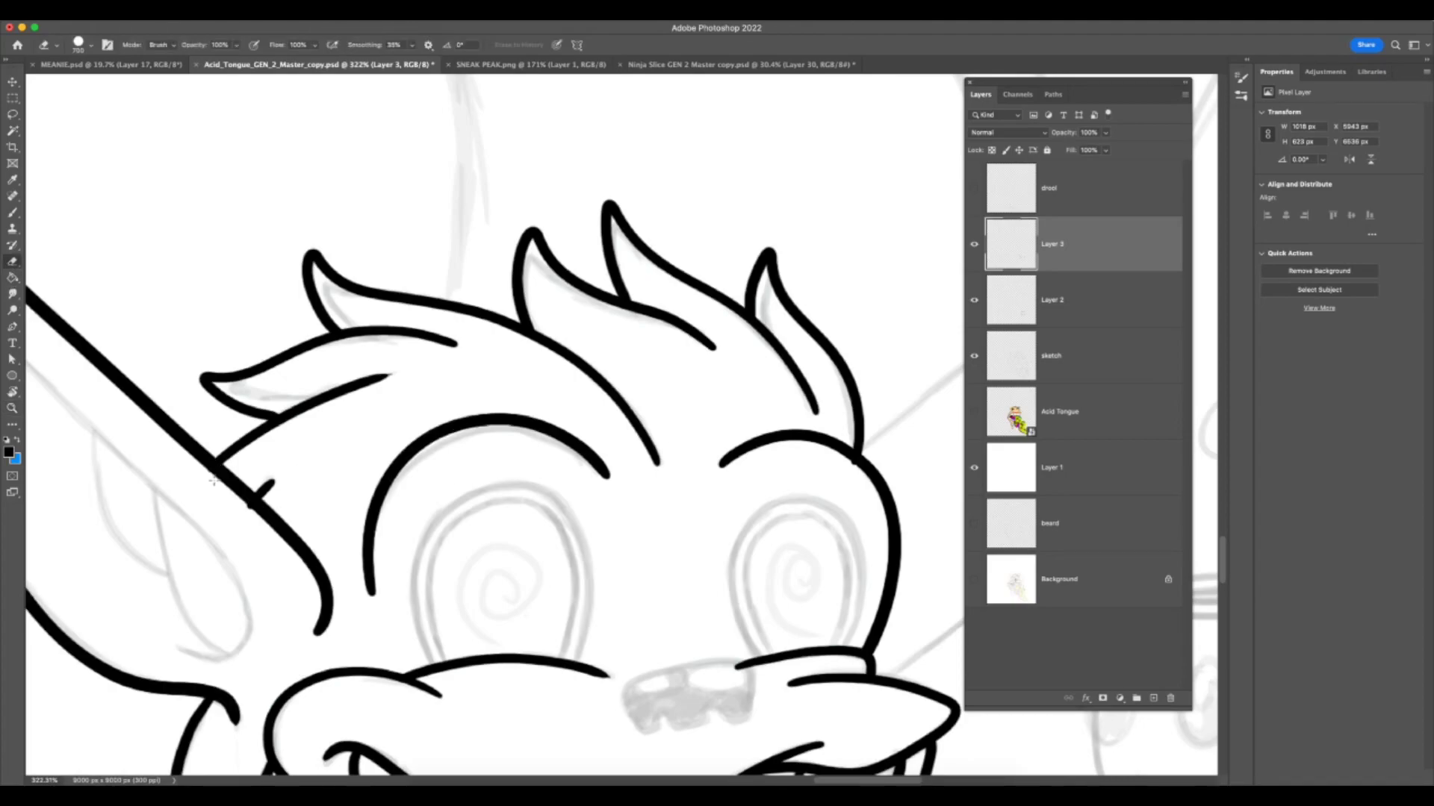
key("ctrl+minus")
key("ctrl+minus")
key("ctrl+minus")
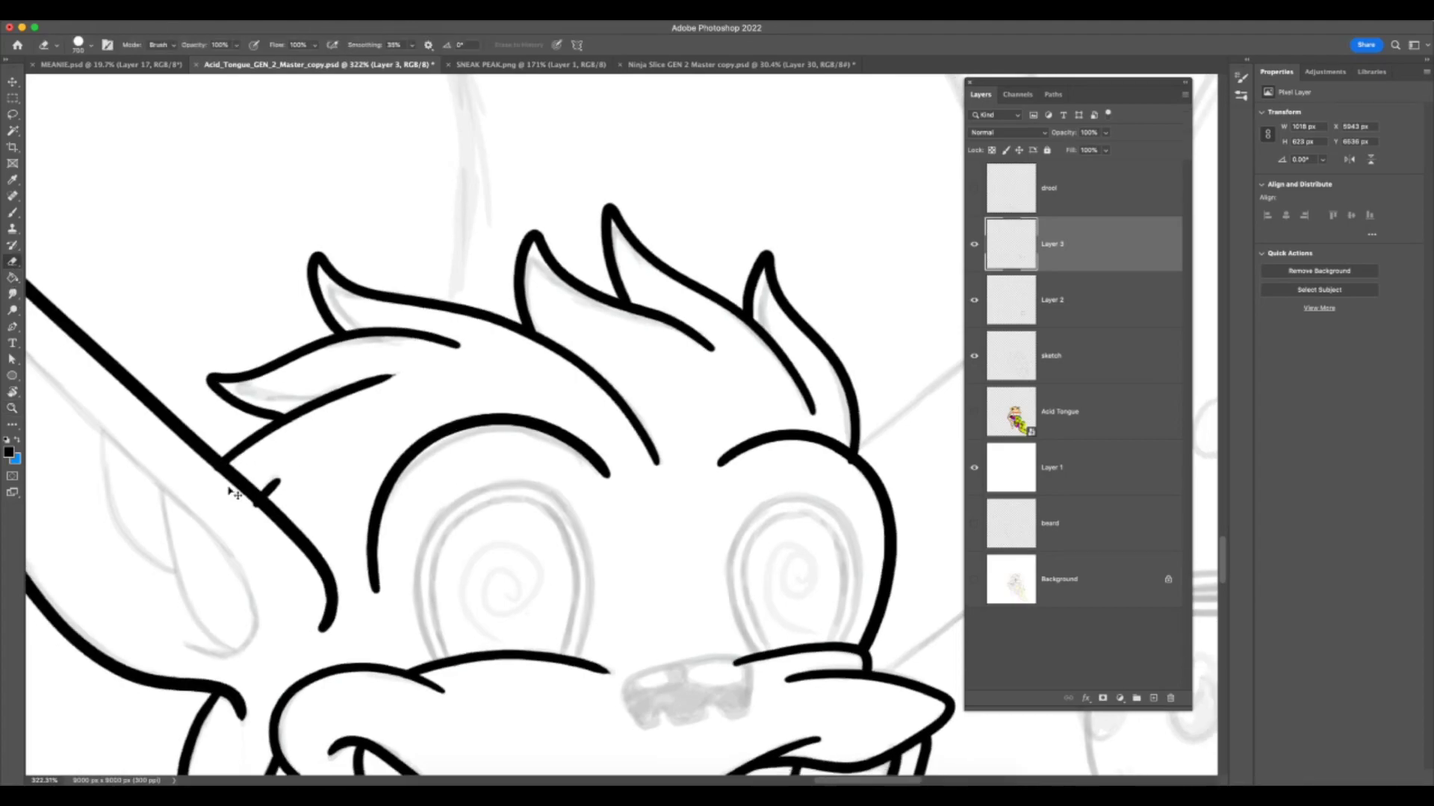
key("F7")
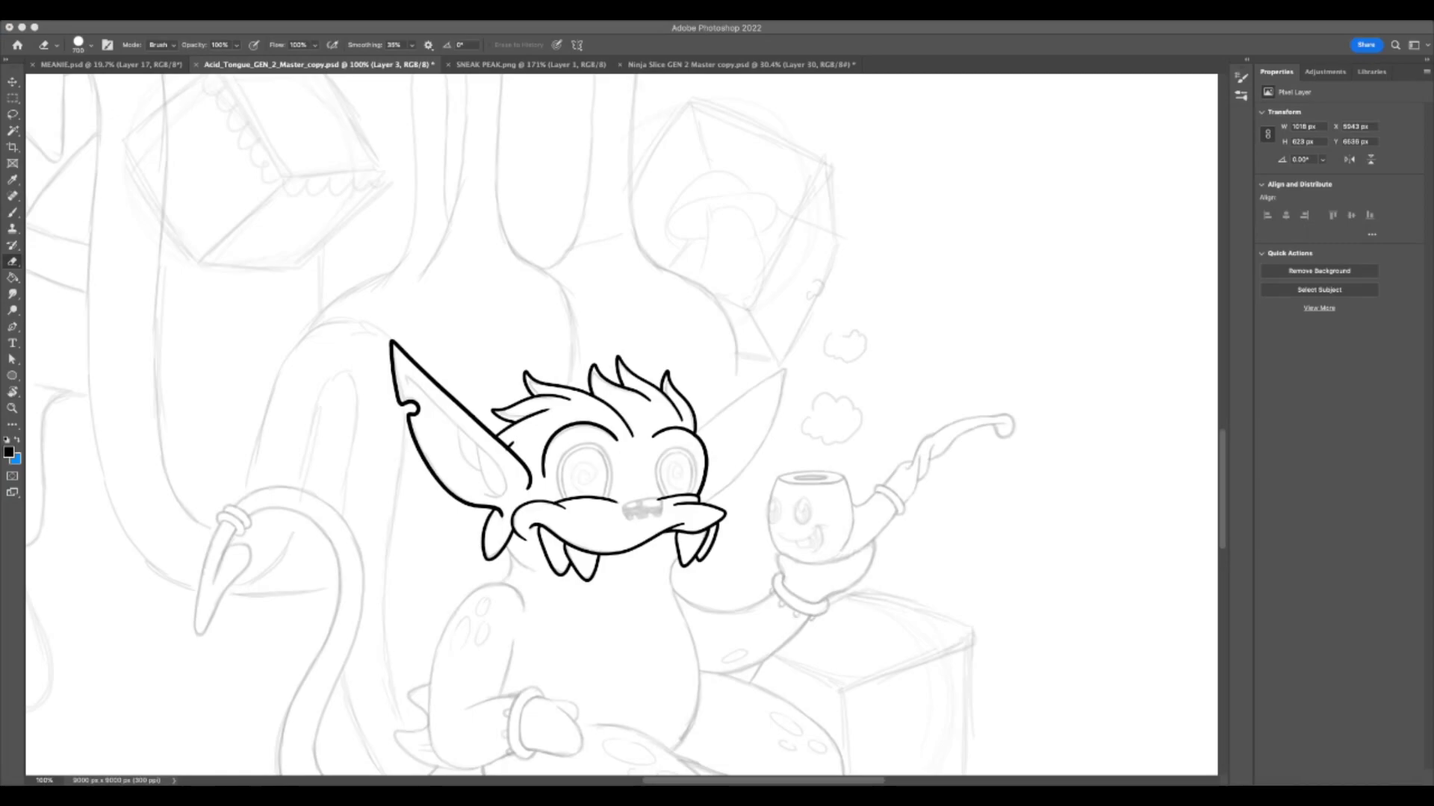
- Reduce the eraser size and select Layer 2 for trimming the short hair dash where it crosses the ear outline
key("F7")
key("bracketleft")
key("bracketleft")
key("bracketleft")
key("bracketleft")
key("bracketleft")
key("bracketleft")
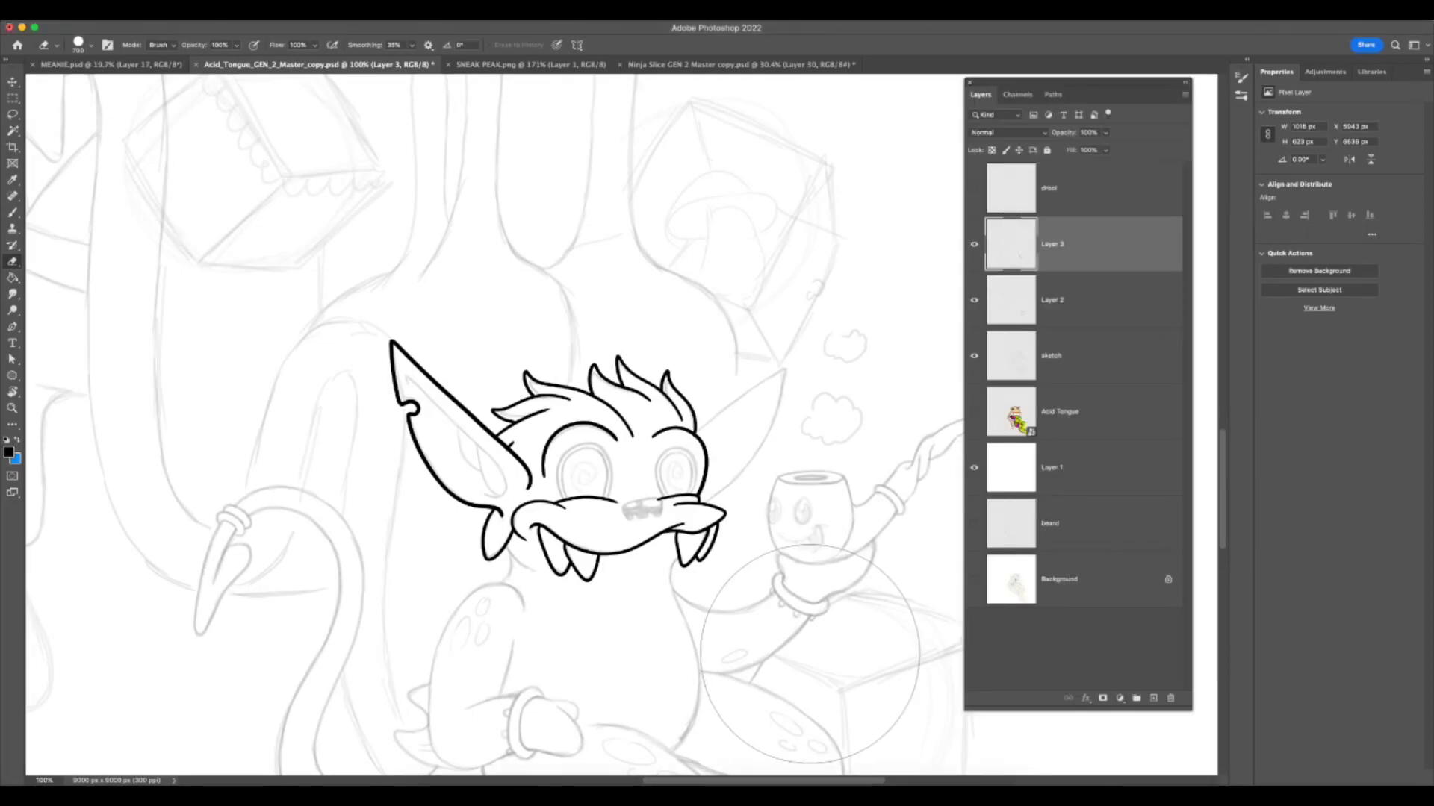
key("z")
mouse_move(585, 477)
left_mouse_down()
mouse_move(624, 480)
mouse_move(481, 423)
left_mouse_up()
key("e")
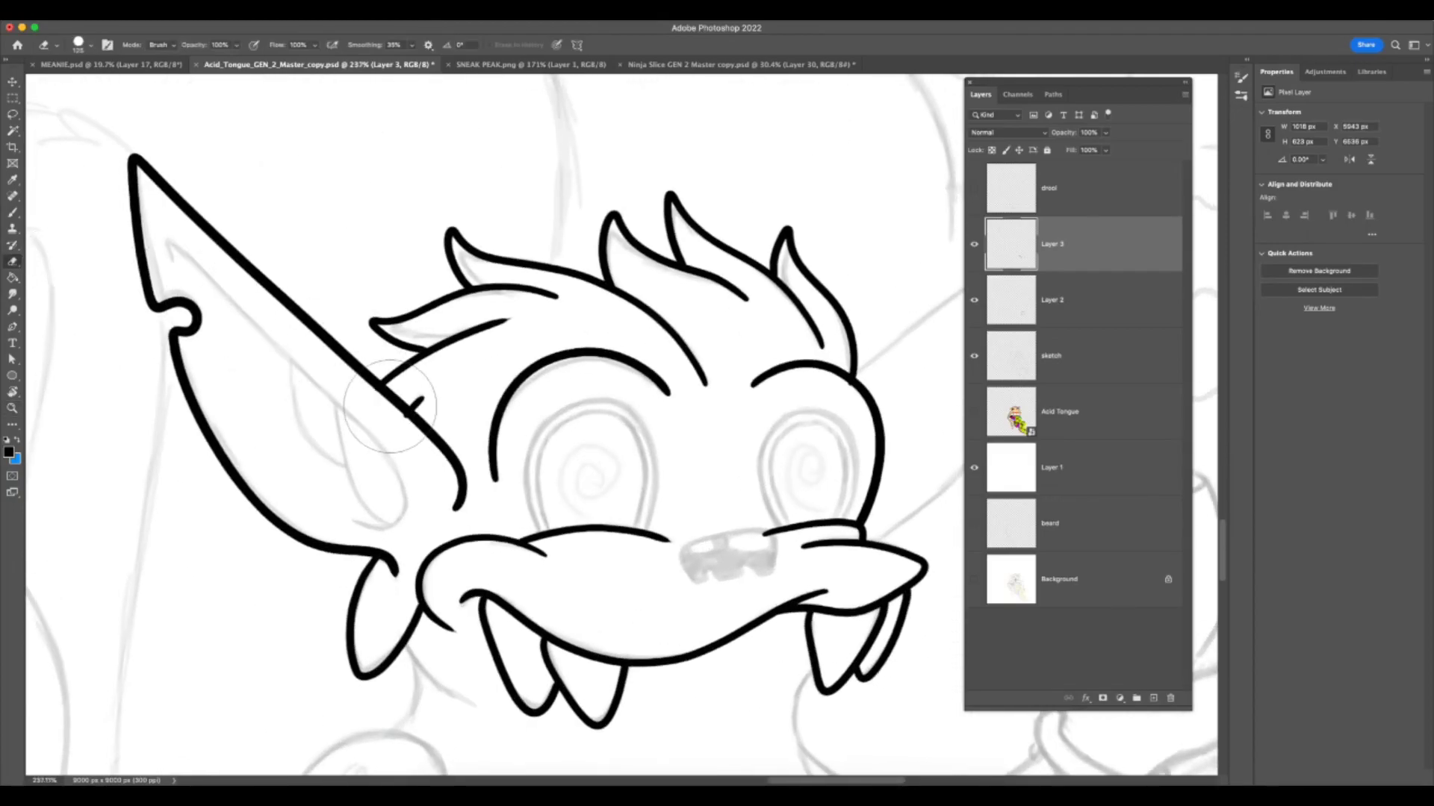
key("bracketleft")
key("bracketleft")
key("bracketleft")
key("bracketleft")
left_click(974, 302)
left_click(973, 302)
left_click(993, 302)
key("F7")
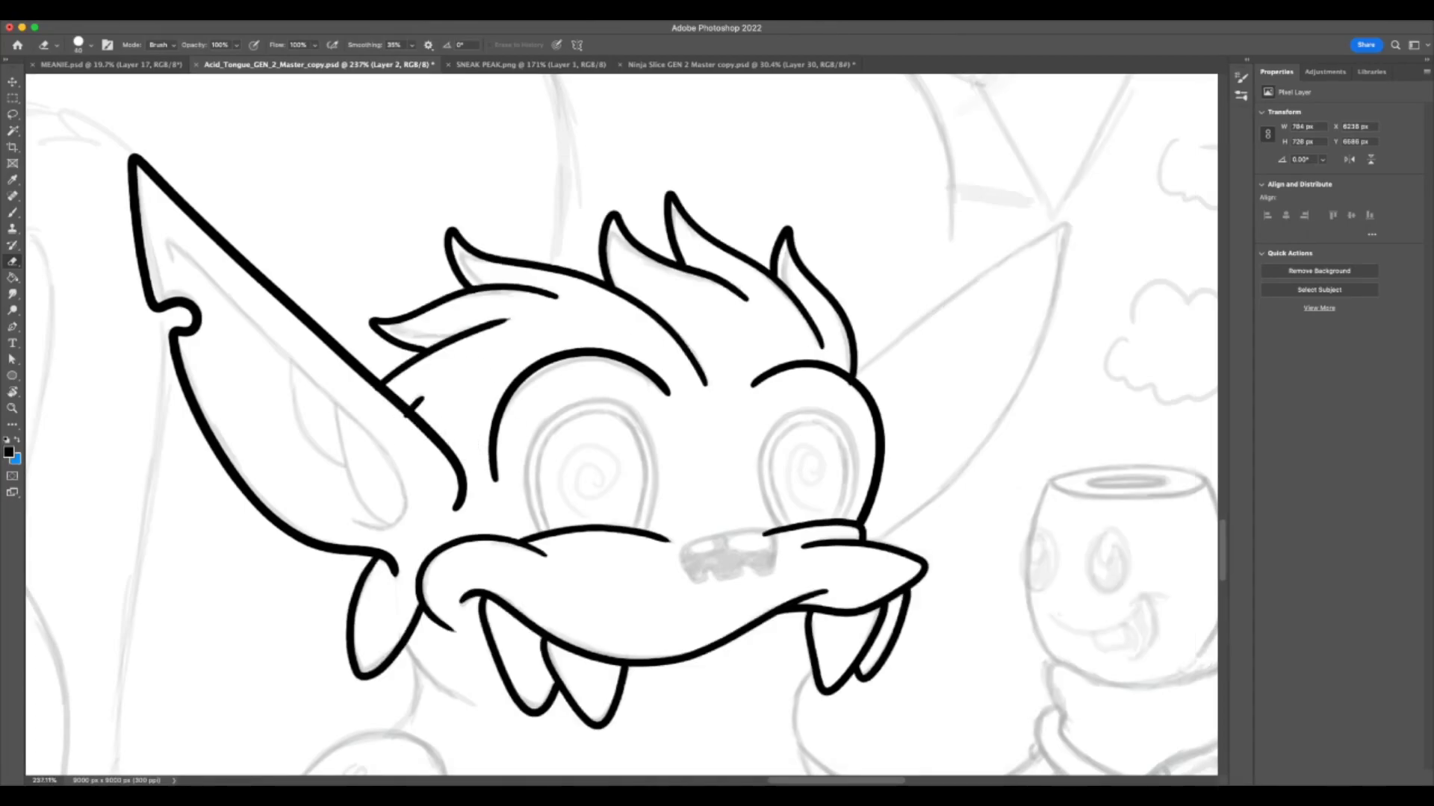
key("F7")
key("F7")
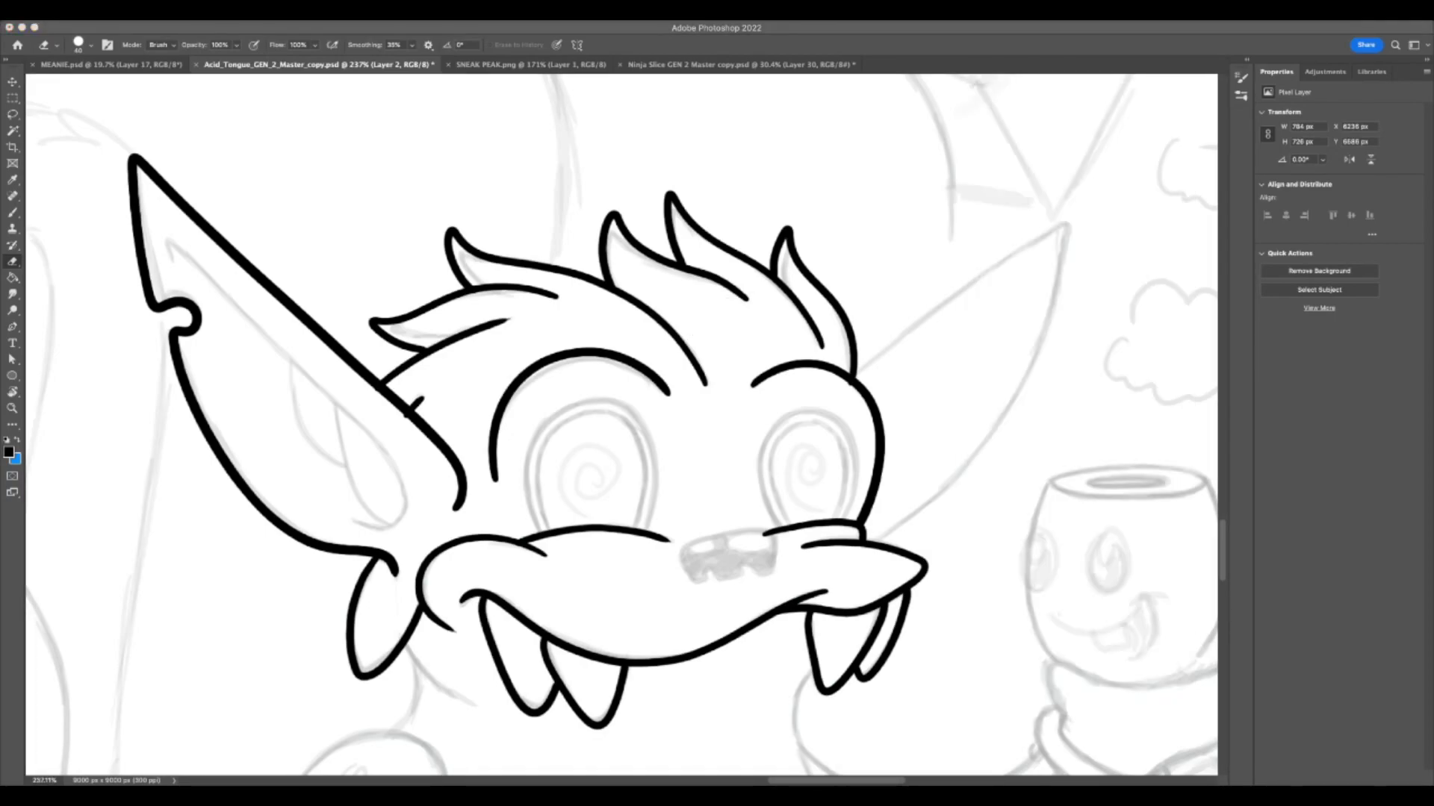
key("F7")
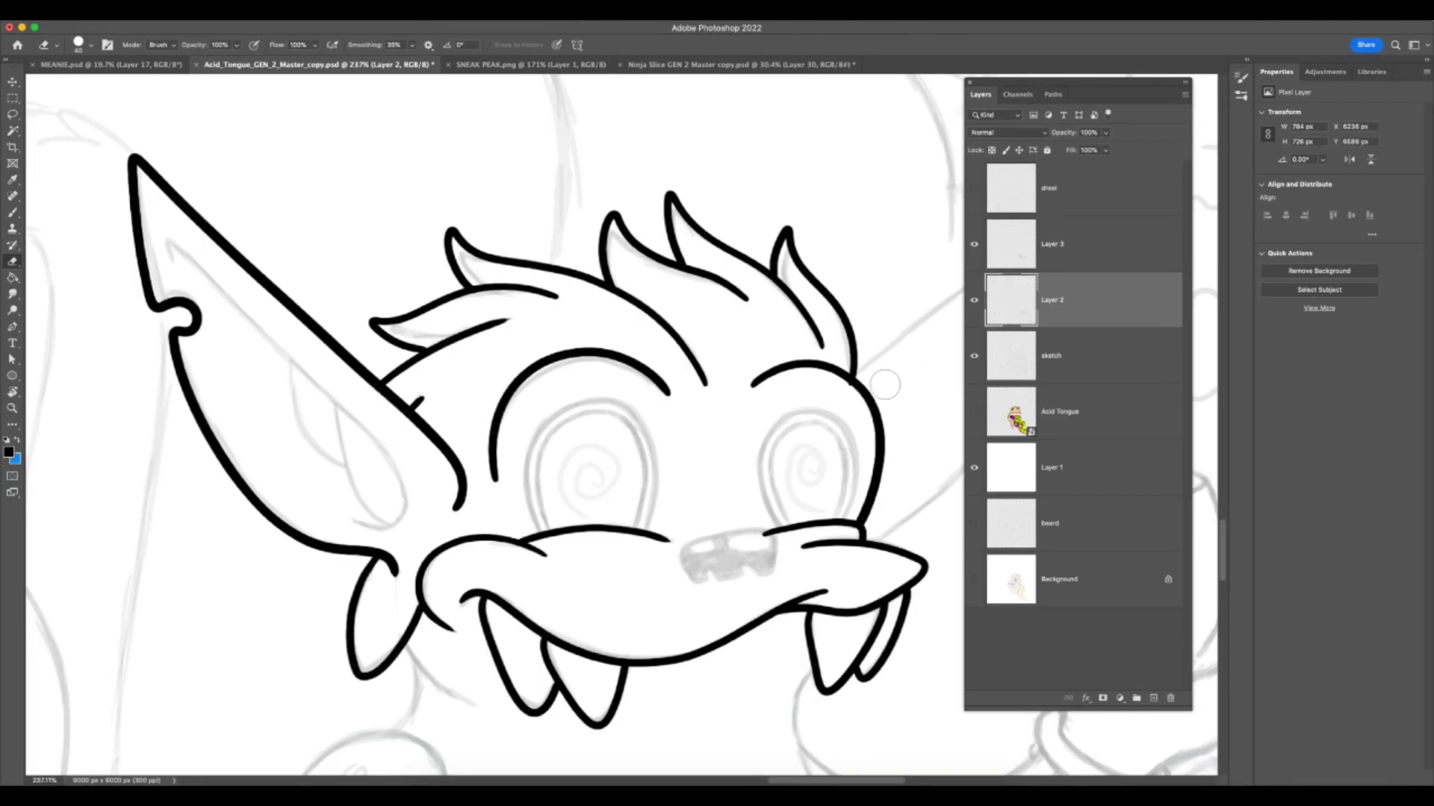
key("z")
scroll(780, 609, "down", 5)
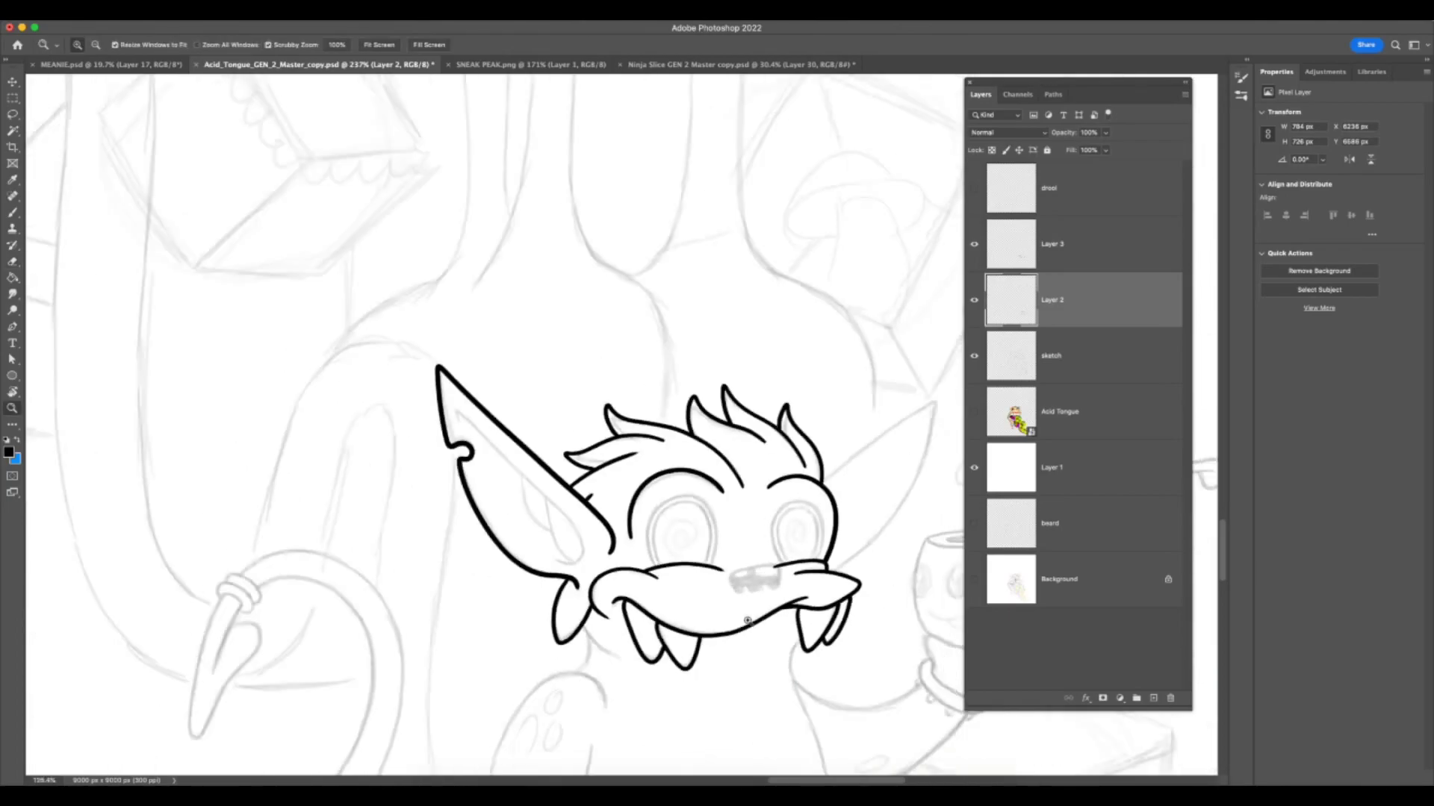
scroll(781, 646, "down", 4)
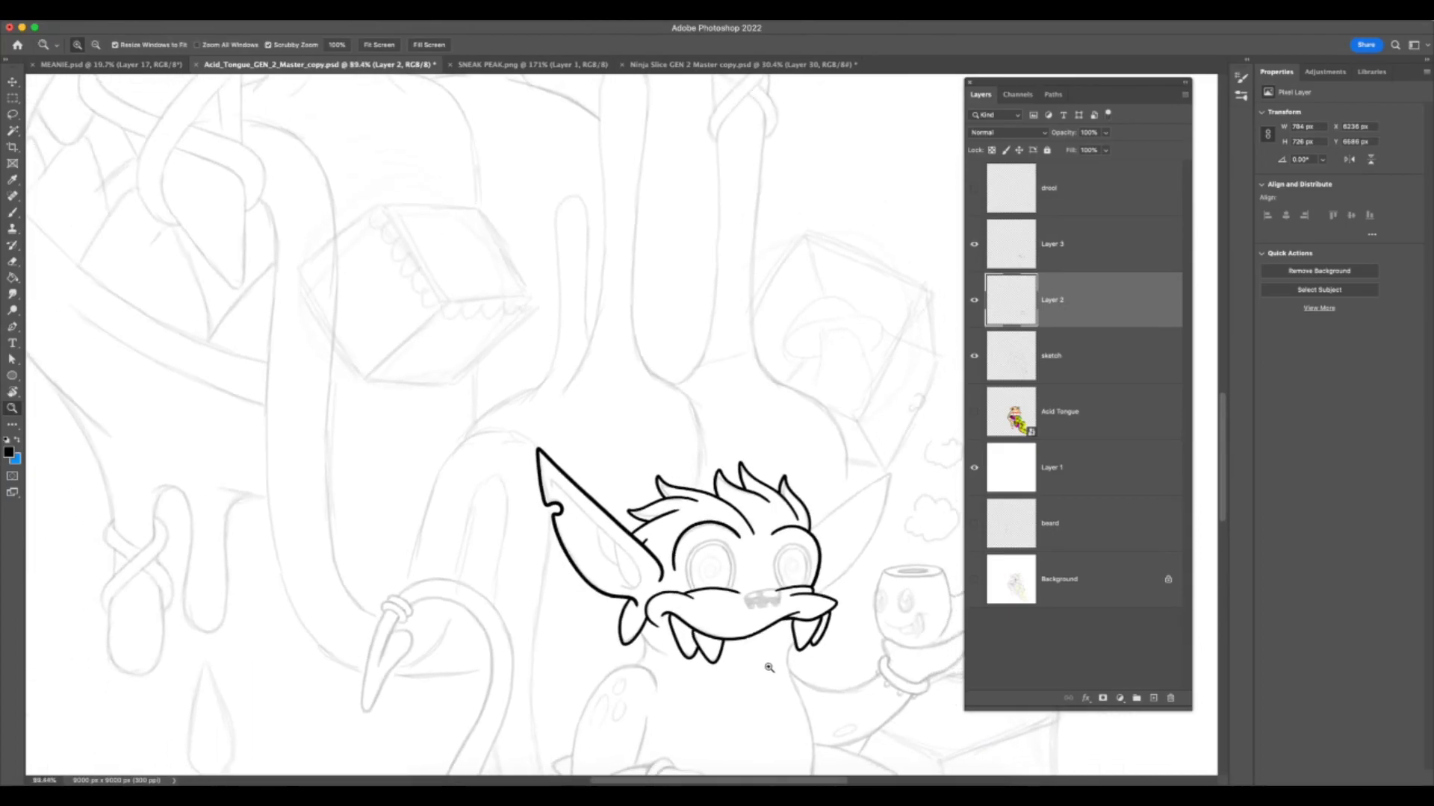
scroll(770, 673, "up", 8)
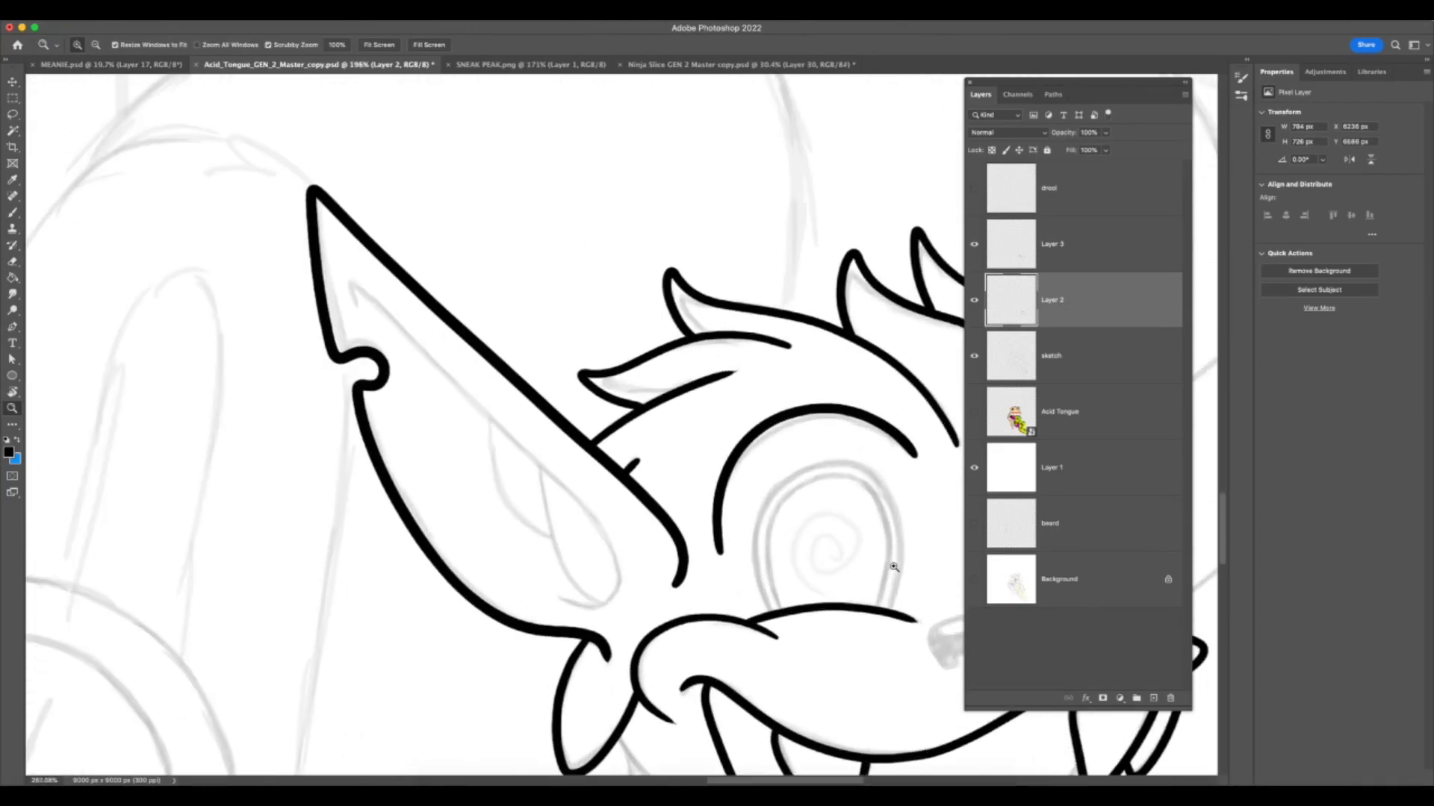
- Try to ink the inner ear contour starting near the ear's tip
key("b")
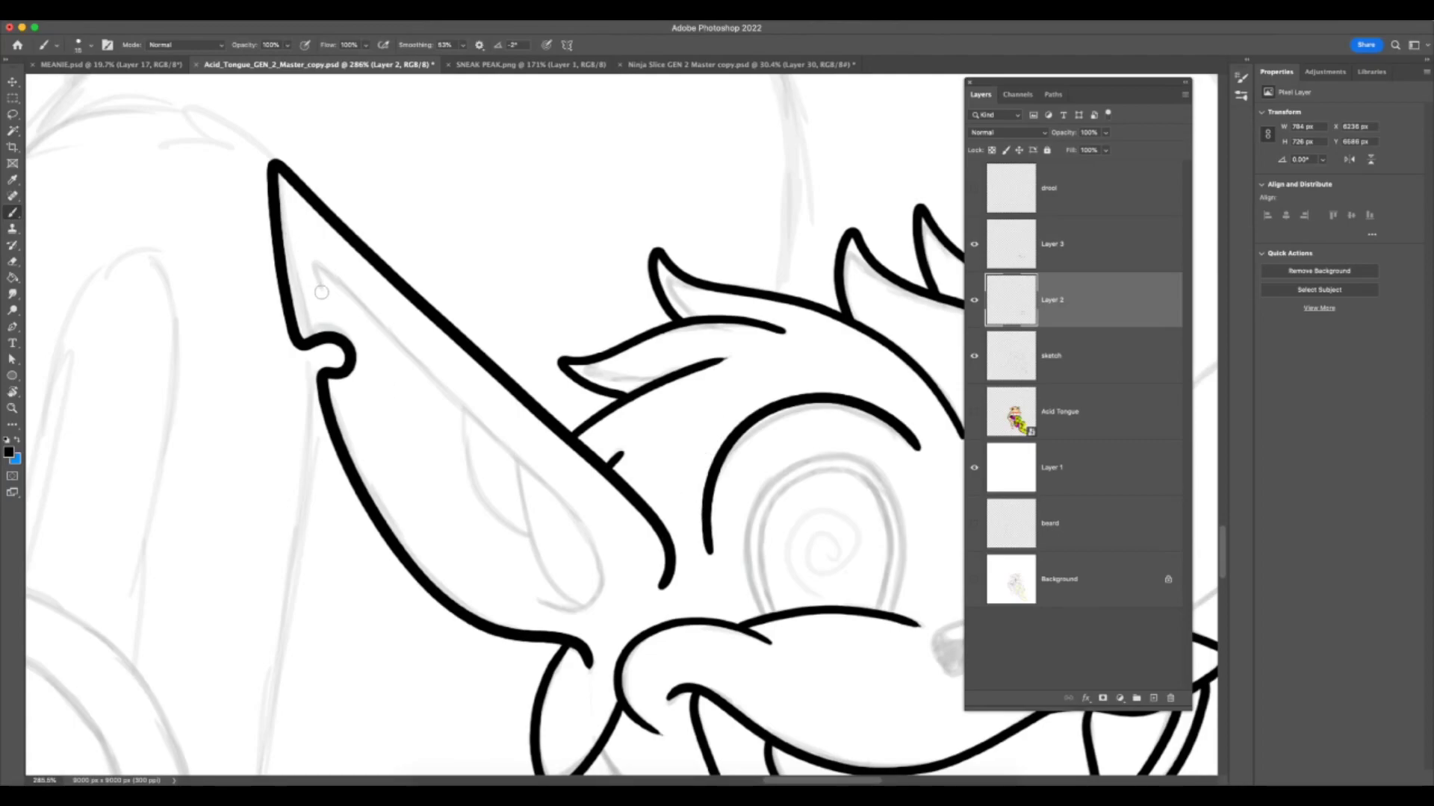
mouse_move(321, 292)
left_mouse_down()
mouse_move(316, 276)
mouse_move(344, 298)
mouse_move(316, 278)
left_mouse_up()
key("super+z")
key("super+z")
key("super+z")
key("F7")
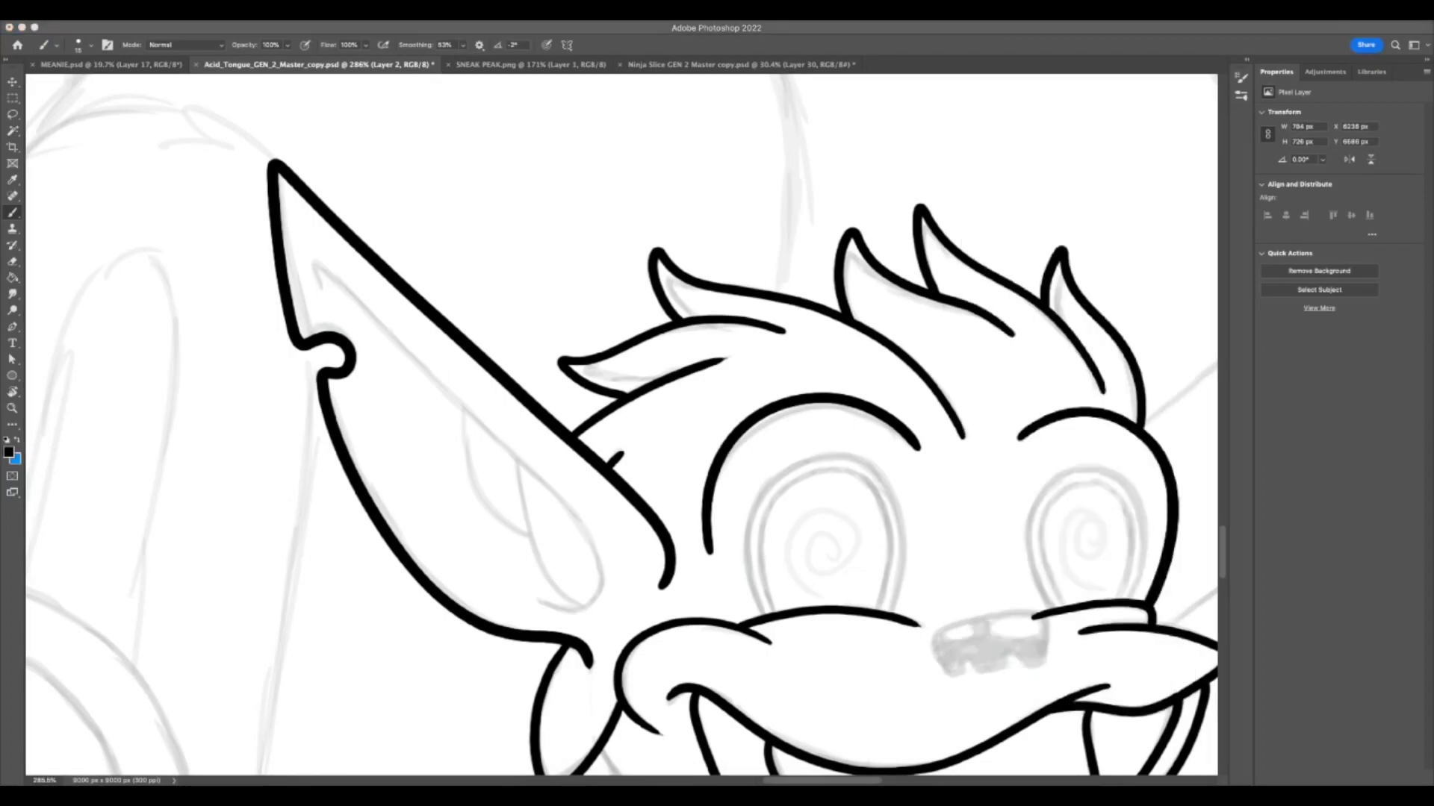
- Ink the inner contour and both fold lines inside the ear beside the larger eye on Layer 2
key("F7")
key("r")
left_click_drag(810, 370, 489, 335)
scroll(820, 644, "down", 3)
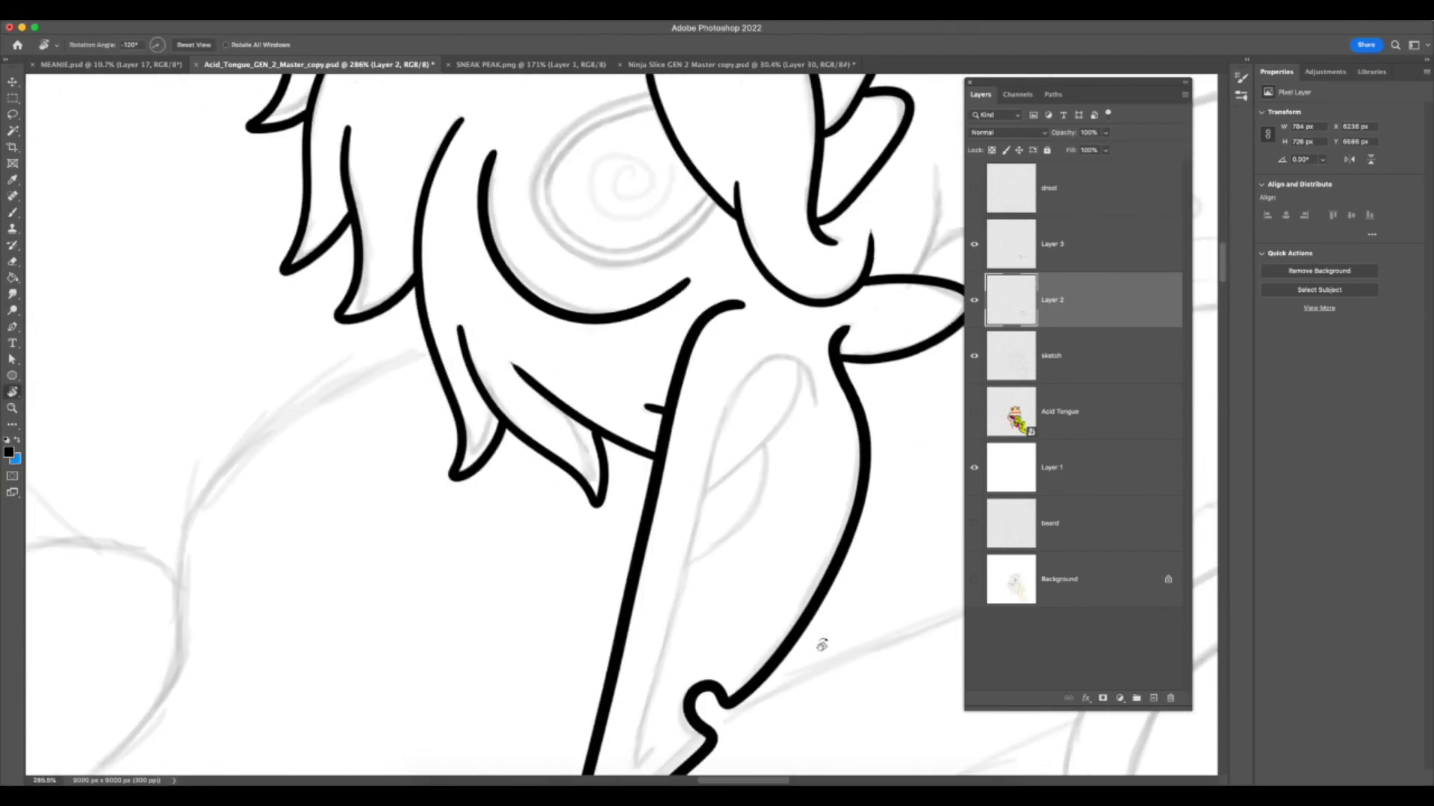
key("F7")
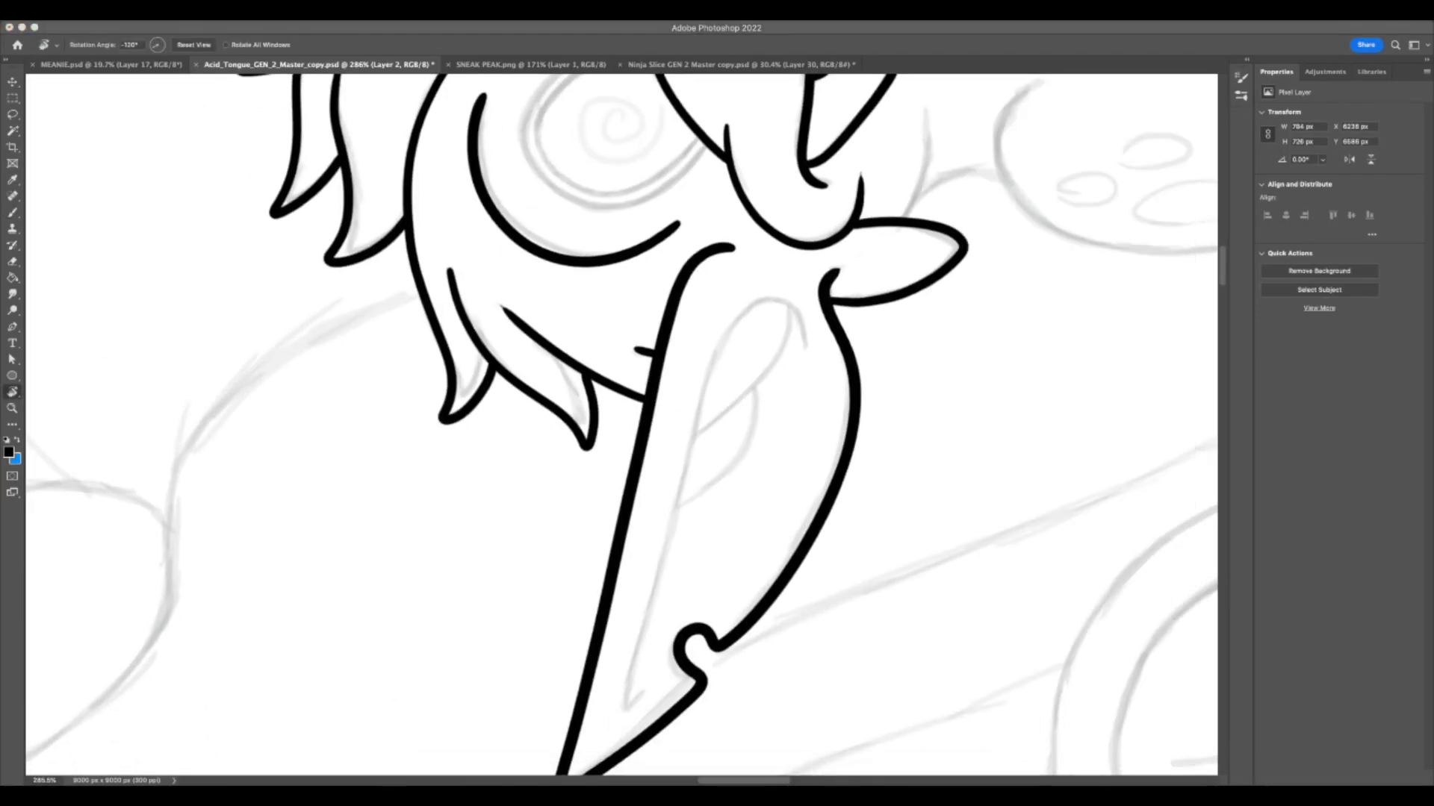
key("F7")
left_click(13, 213)
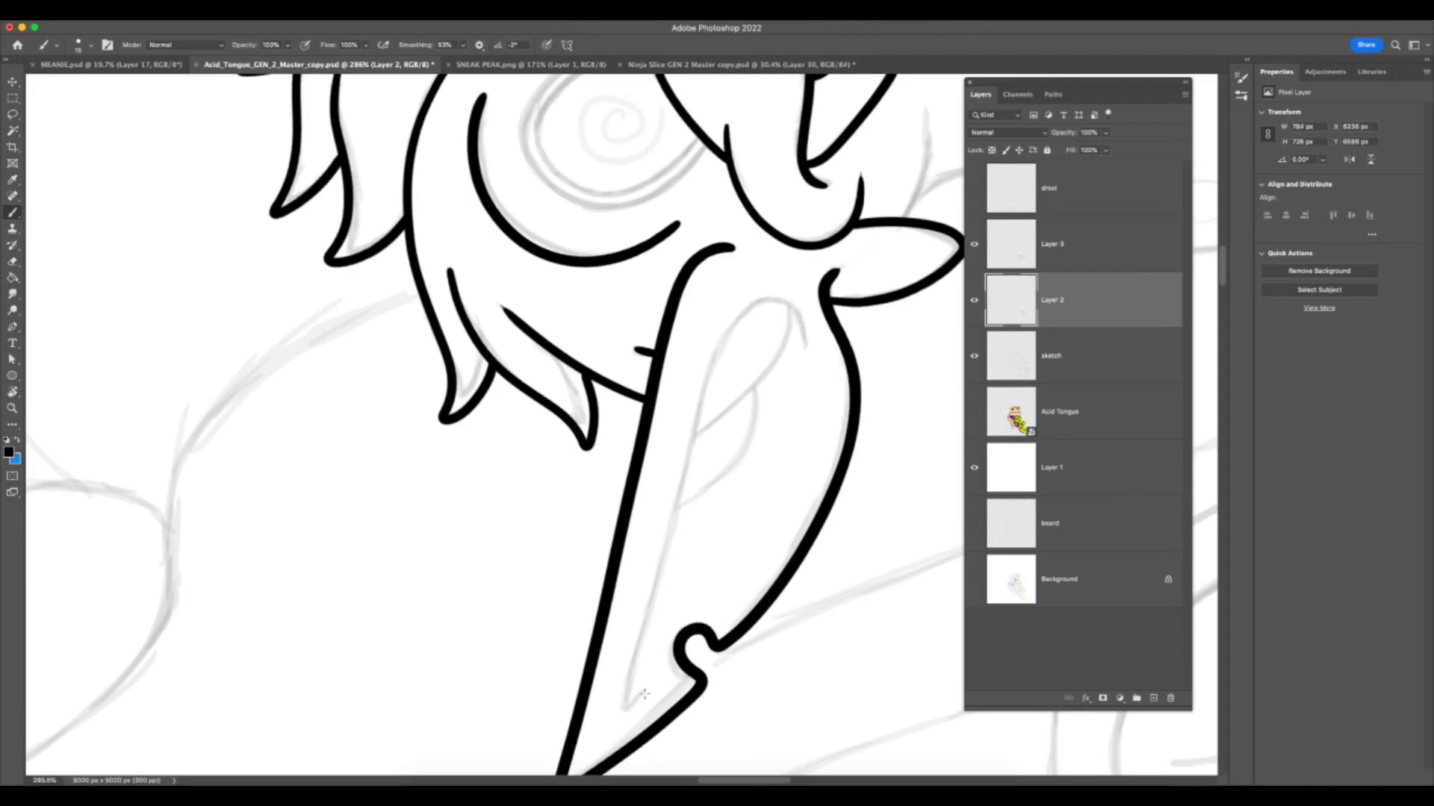
key("super+z")
mouse_move(626, 708)
left_mouse_down()
mouse_move(729, 336)
mouse_move(766, 300)
mouse_move(802, 347)
left_mouse_up()
mouse_move(700, 427)
left_mouse_down()
mouse_move(733, 409)
mouse_move(783, 304)
left_mouse_up()
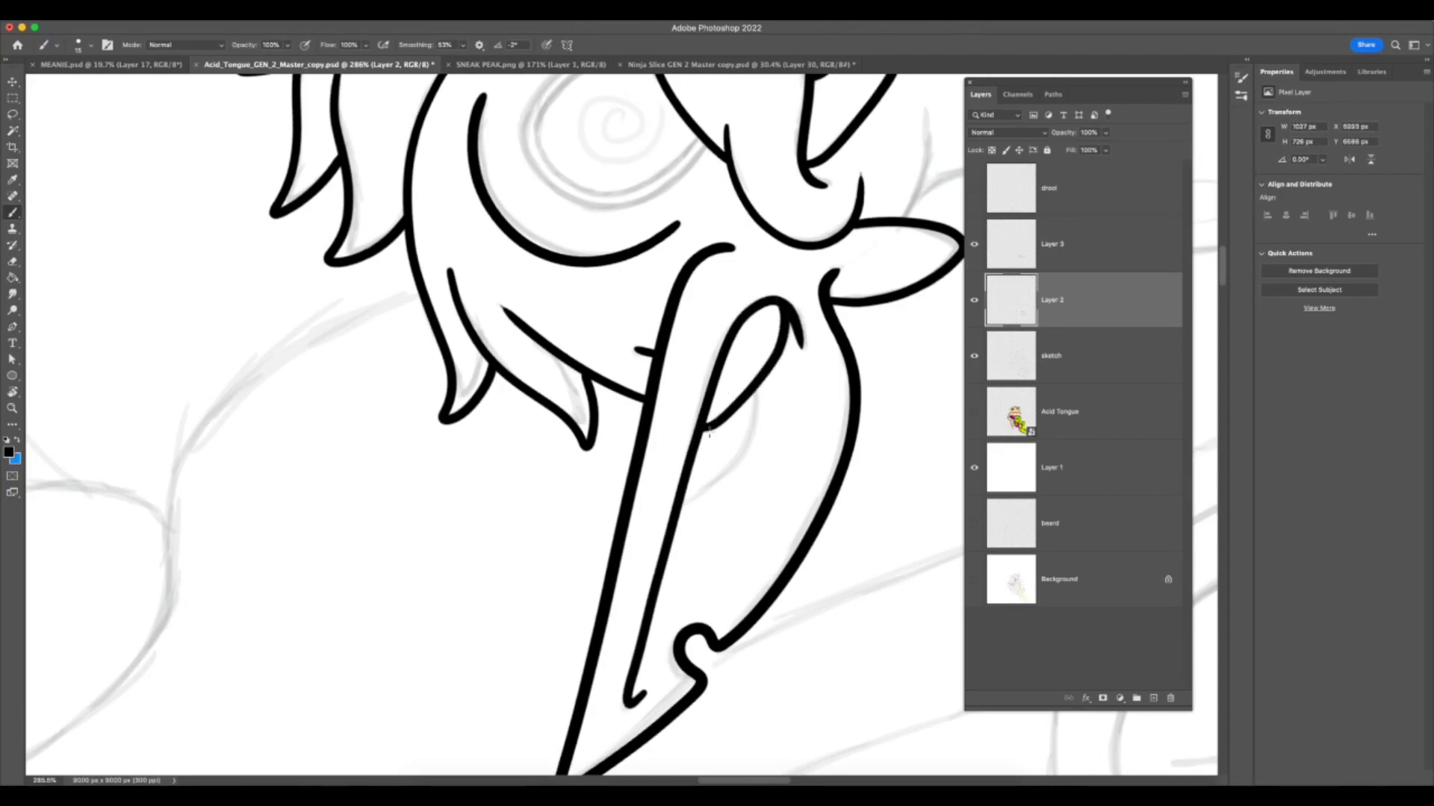
mouse_move(708, 489)
left_mouse_down()
mouse_move(767, 397)
mouse_move(760, 364)
left_mouse_up()
- Ink the outline of the ear beside the smaller eye, from the hair over the tip down to the muzzle, redoing uneven strokes
key("z")
mouse_move(773, 571)
left_mouse_down()
mouse_move(746, 596)
mouse_move(635, 595)
left_mouse_up()
key("r")
left_click_drag(889, 446, 594, 693)
key("z")
left_click_drag(678, 565, 717, 570)
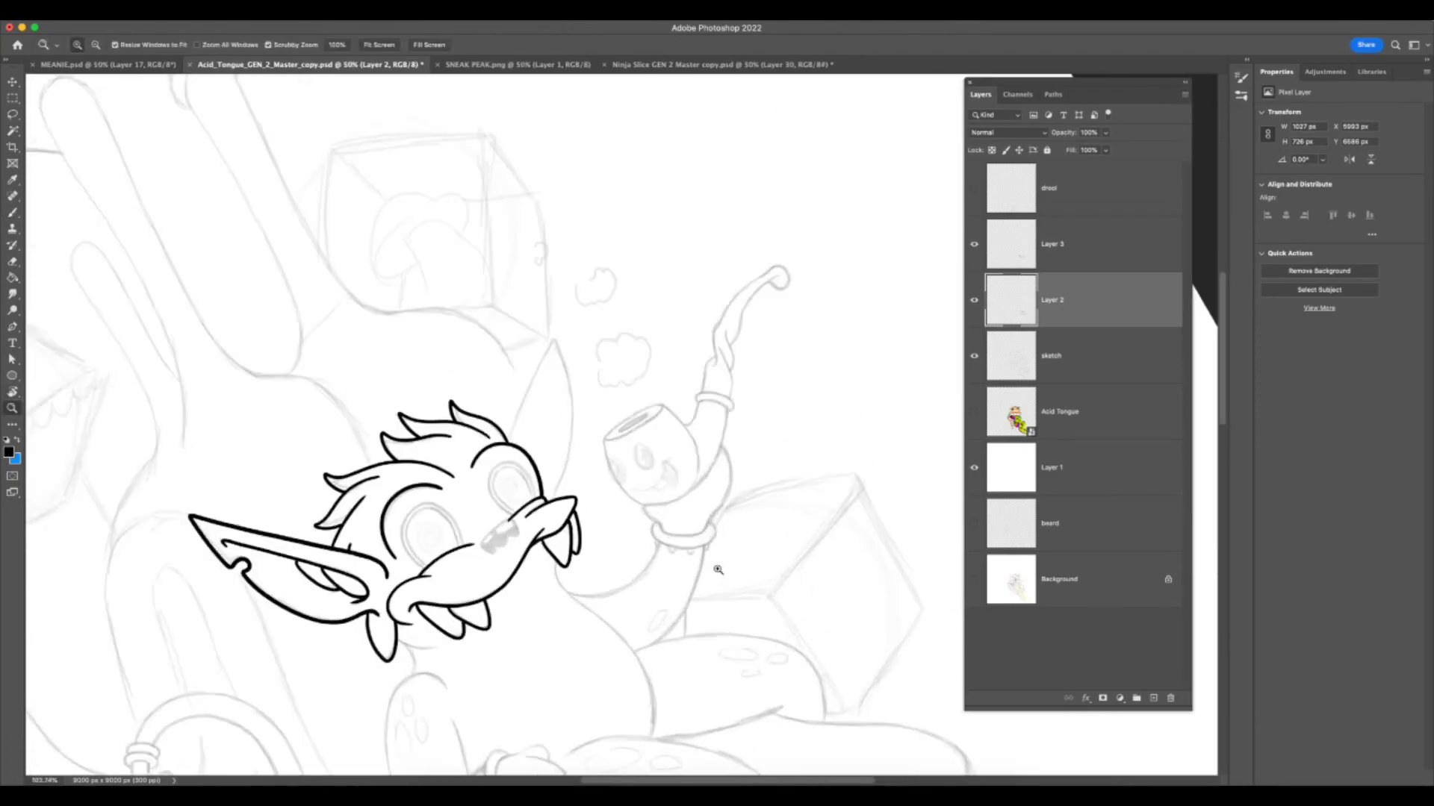
left_click_drag(627, 520, 657, 517)
key("F7")
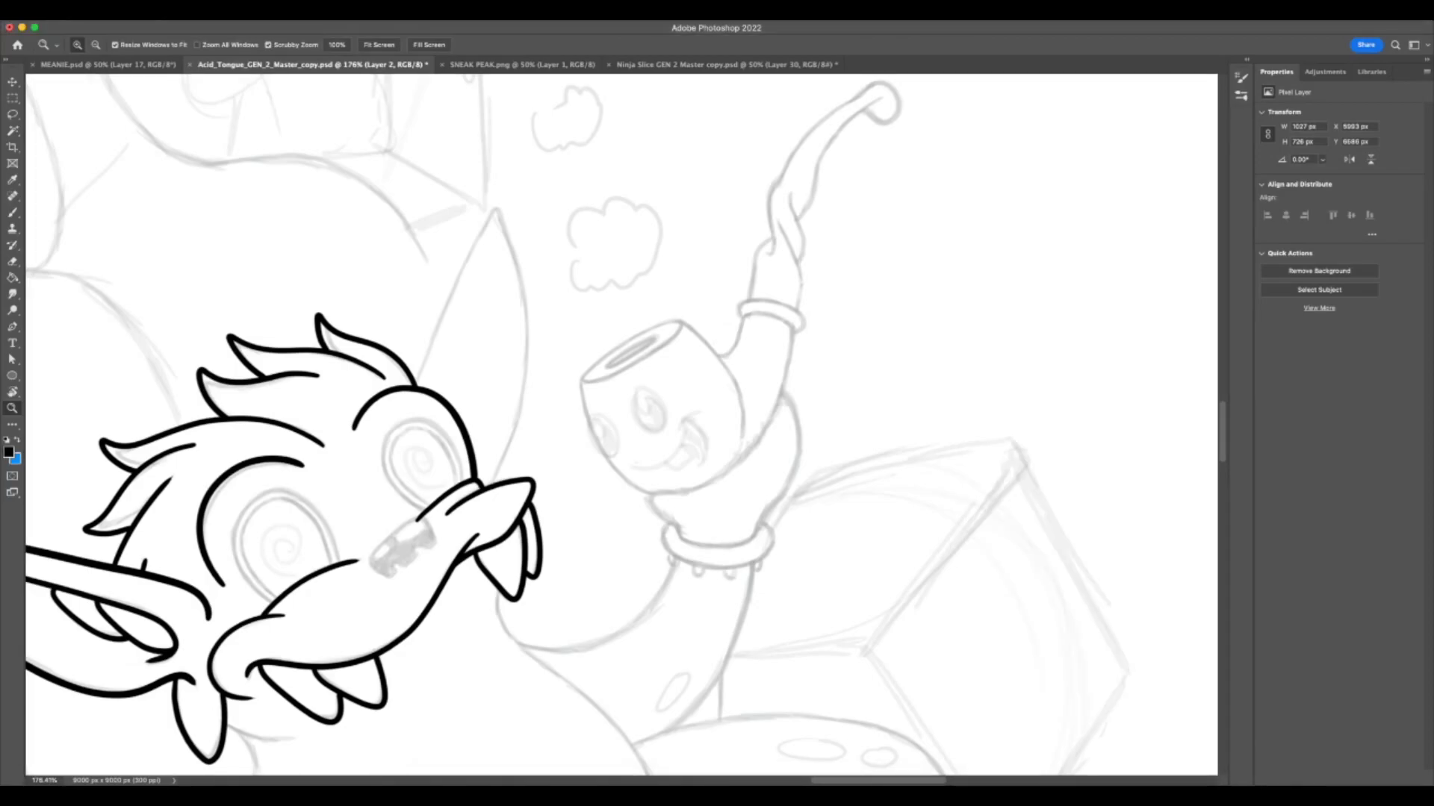
left_click_drag(524, 296, 557, 296)
key("b")
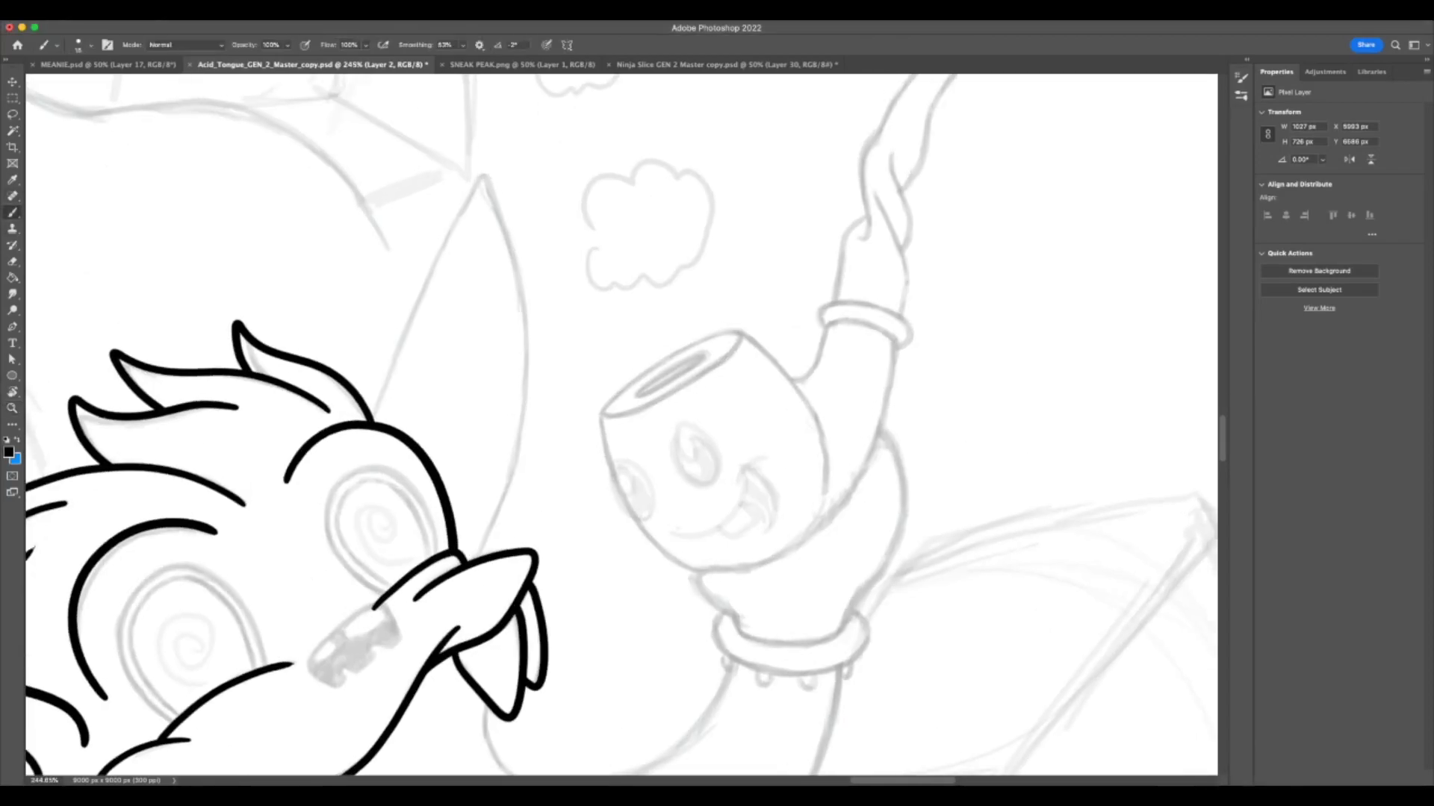
left_click_drag(373, 422, 400, 340)
key("super+z")
left_click_drag(374, 422, 432, 260)
key("super+z")
left_click_drag(374, 422, 455, 224)
key("super+z")
left_click_drag(373, 422, 457, 213)
key("super+z")
mouse_move(374, 421)
left_mouse_down()
mouse_move(481, 177)
mouse_move(522, 282)
left_mouse_up()
key("super+z")
left_click_drag(373, 422, 478, 176)
key("super+z")
mouse_move(374, 422)
left_mouse_down()
mouse_move(480, 175)
mouse_move(523, 262)
mouse_move(532, 362)
mouse_move(524, 452)
mouse_move(477, 556)
left_mouse_up()
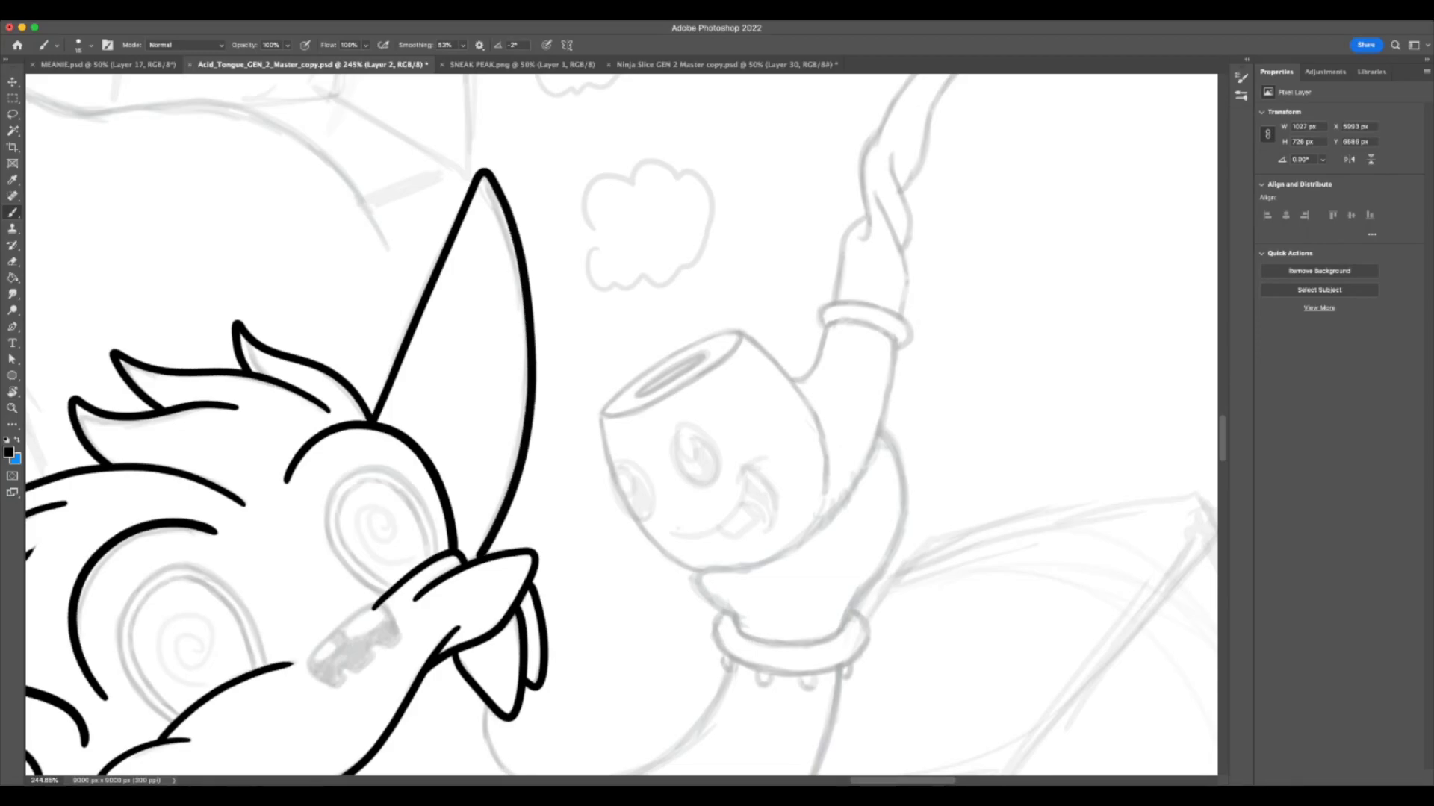
- Clean up the lower end of the smaller eye's ear outline where it meets the muzzle with the eraser
key("F7")
scroll(502, 696, "up", 3)
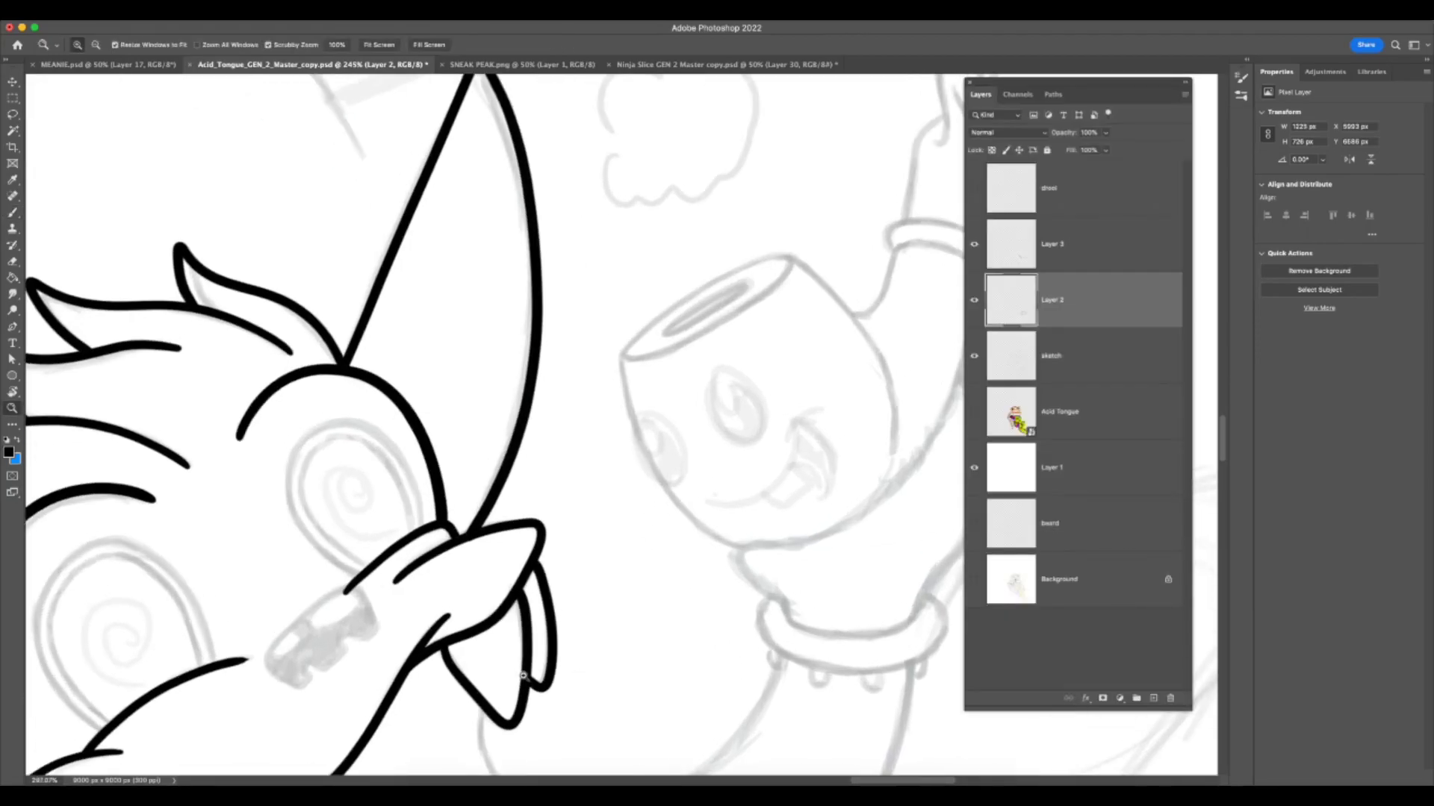
key("e")
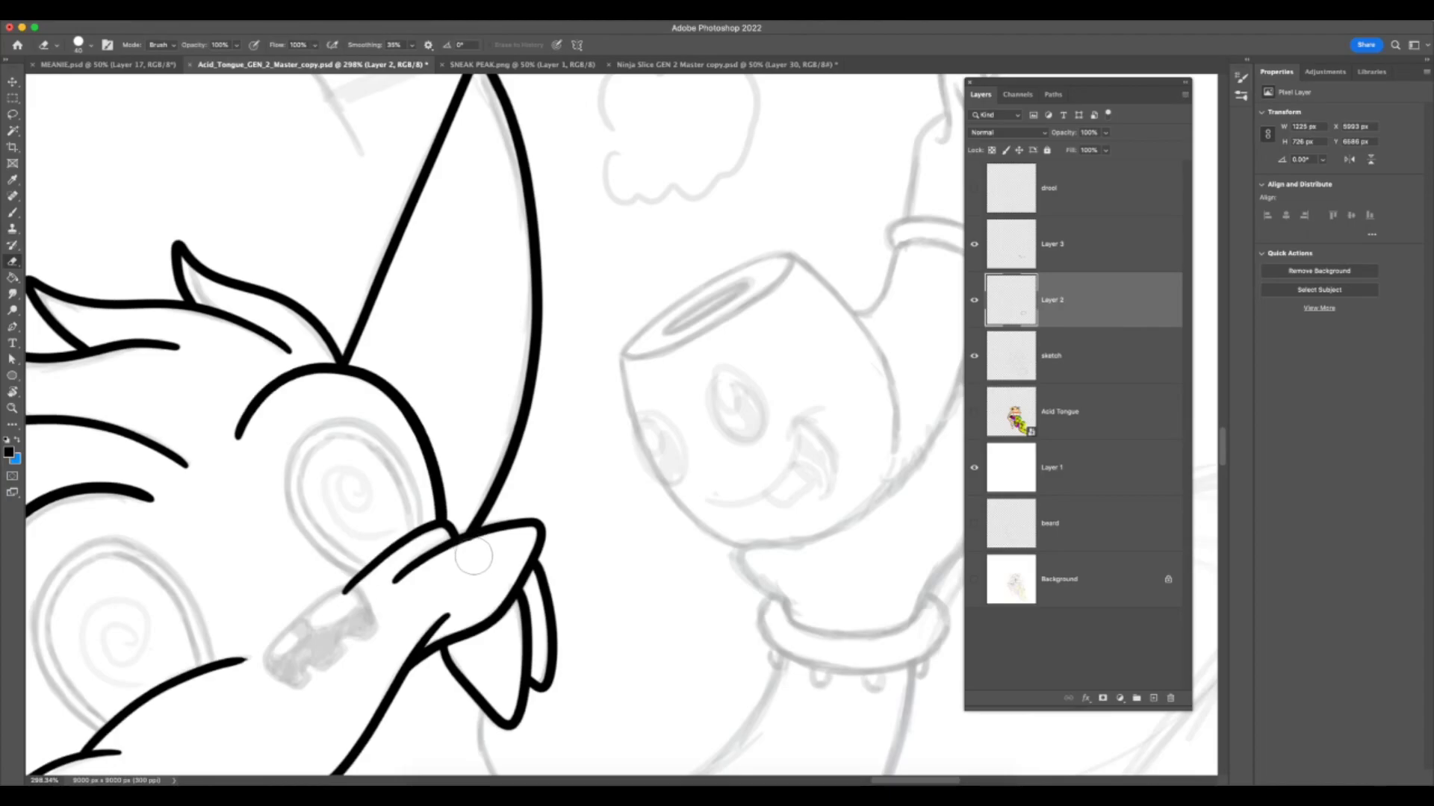
key("z")
left_click_drag(470, 564, 551, 549)
key("e")
key("z")
left_click_drag(509, 609, 366, 631)
- Try to ink the shoulder curve of the arm below the large ear
key("super+Tab")
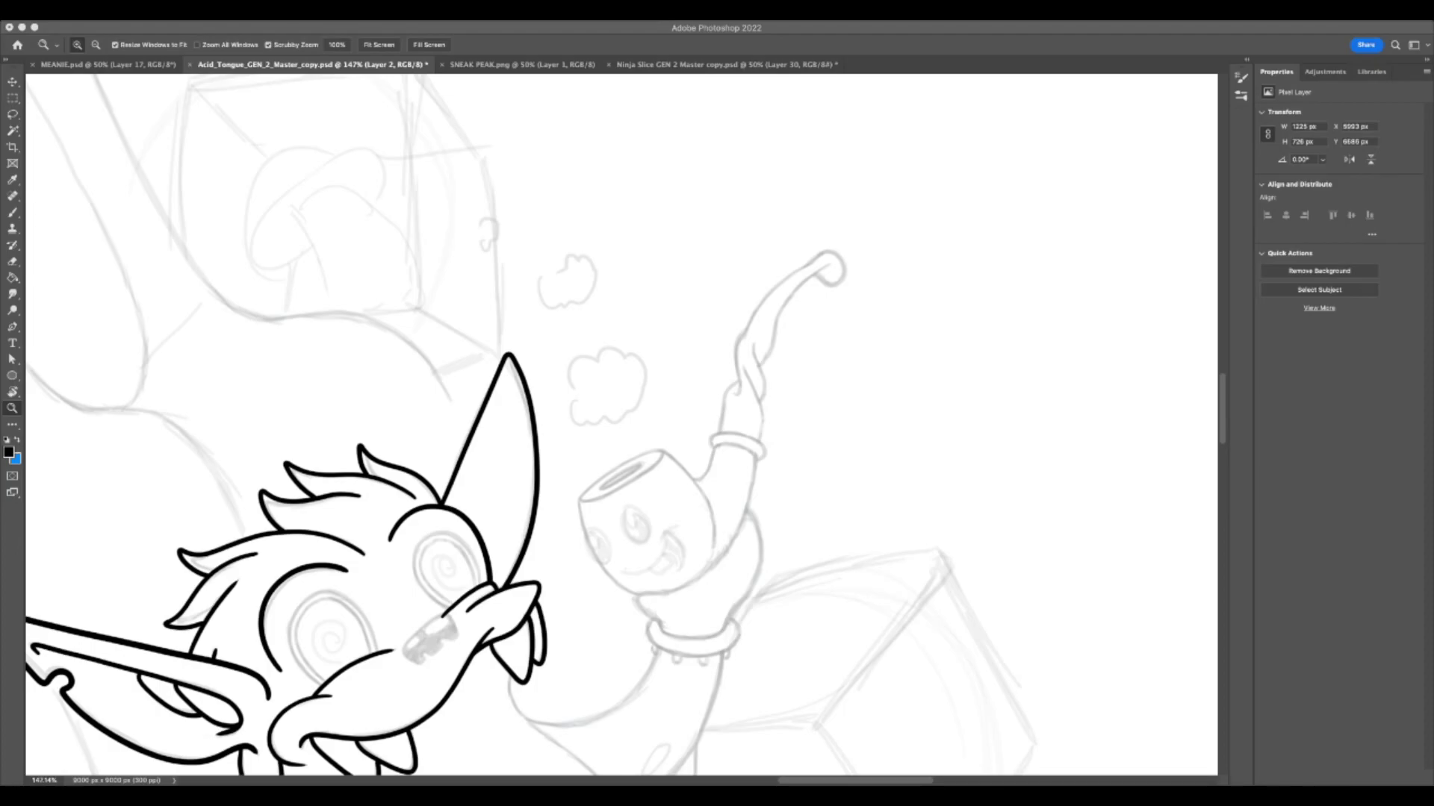
left_click(680, 678)
left_click_drag(680, 678, 612, 693)
scroll(656, 681, "up", 5)
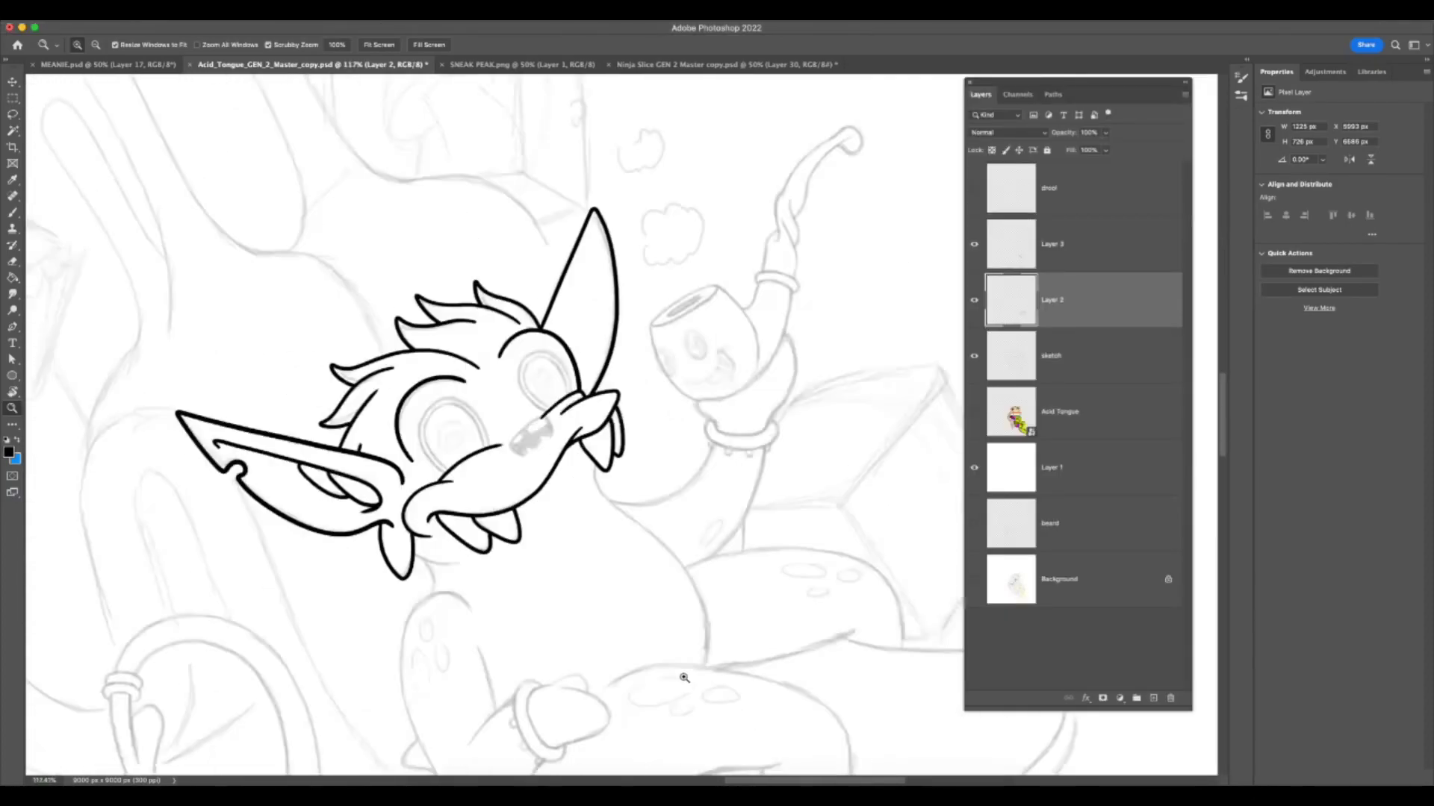
scroll(678, 678, "up", 5)
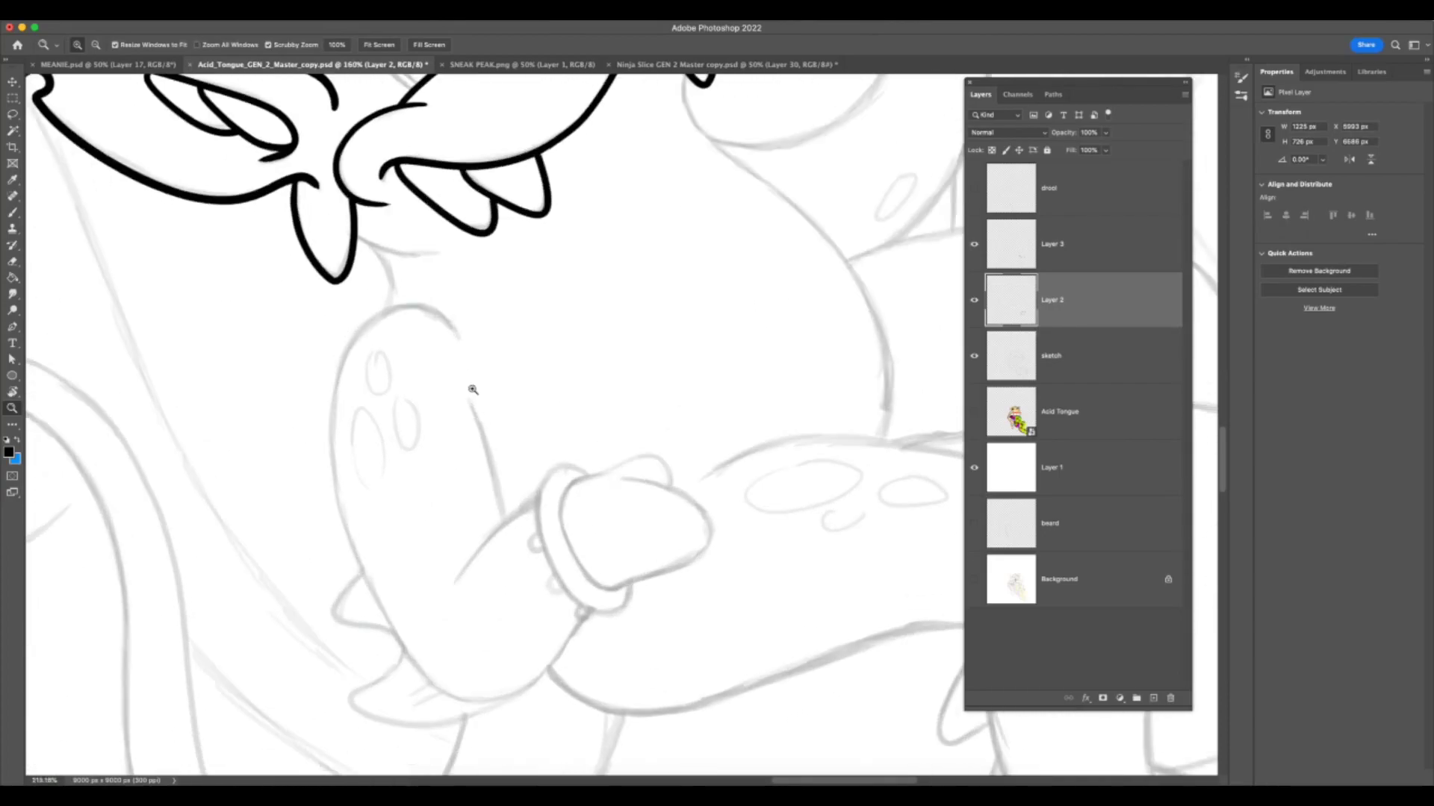
left_click(14, 214)
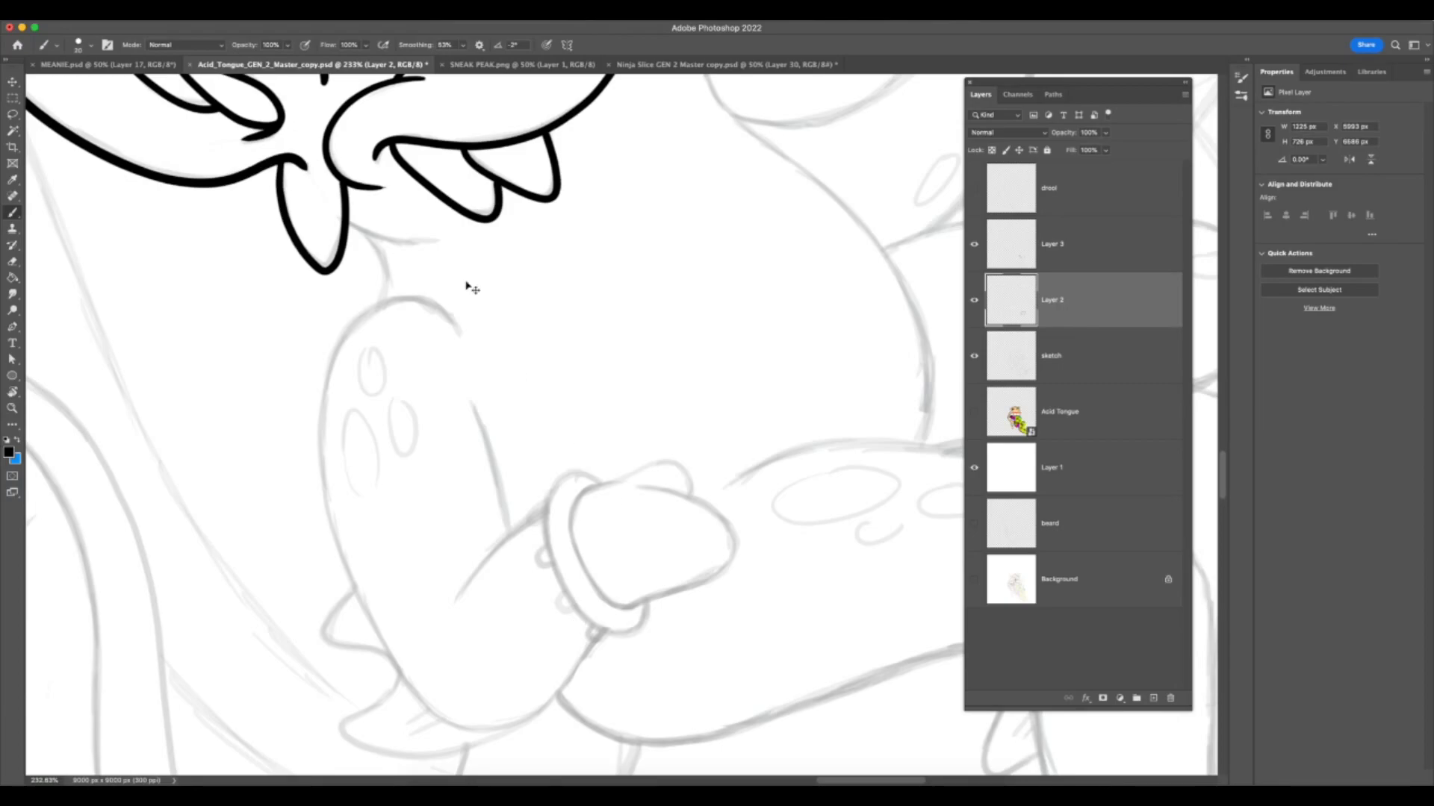
key("F7")
key("F7")
mouse_move(462, 334)
left_mouse_down()
mouse_move(428, 303)
mouse_move(441, 316)
mouse_move(371, 301)
left_mouse_up()
key("super+z")
key("super+z")
key("super+z")
key("super+z")
left_click_drag(468, 336, 343, 333)
key("super+z")
- Try to ink the arm's outer outline from the shoulder down around the elbow to the hand
key("F7")
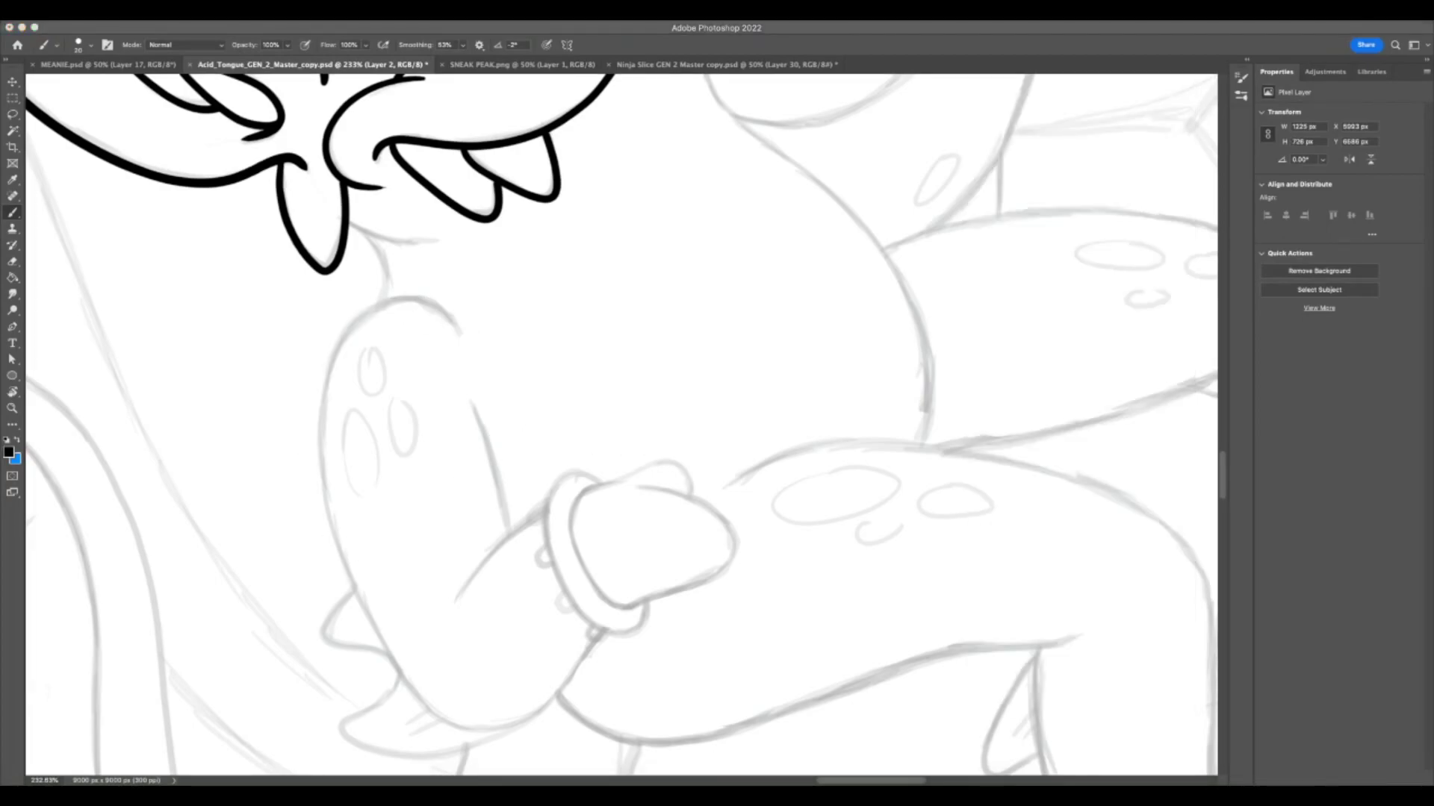
key("F7")
left_click_drag(437, 302, 390, 305)
key("super+z")
mouse_move(460, 333)
left_mouse_down()
mouse_move(370, 312)
mouse_move(341, 350)
mouse_move(343, 321)
mouse_move(308, 534)
left_mouse_up()
key("super+z")
key("super+z")
left_click_drag(463, 336, 387, 298)
mouse_move(318, 406)
left_mouse_down()
mouse_move(347, 578)
mouse_move(406, 676)
mouse_move(465, 726)
mouse_move(522, 724)
mouse_move(610, 625)
mouse_move(727, 570)
mouse_move(732, 521)
mouse_move(654, 491)
left_mouse_up()
key("super+z")
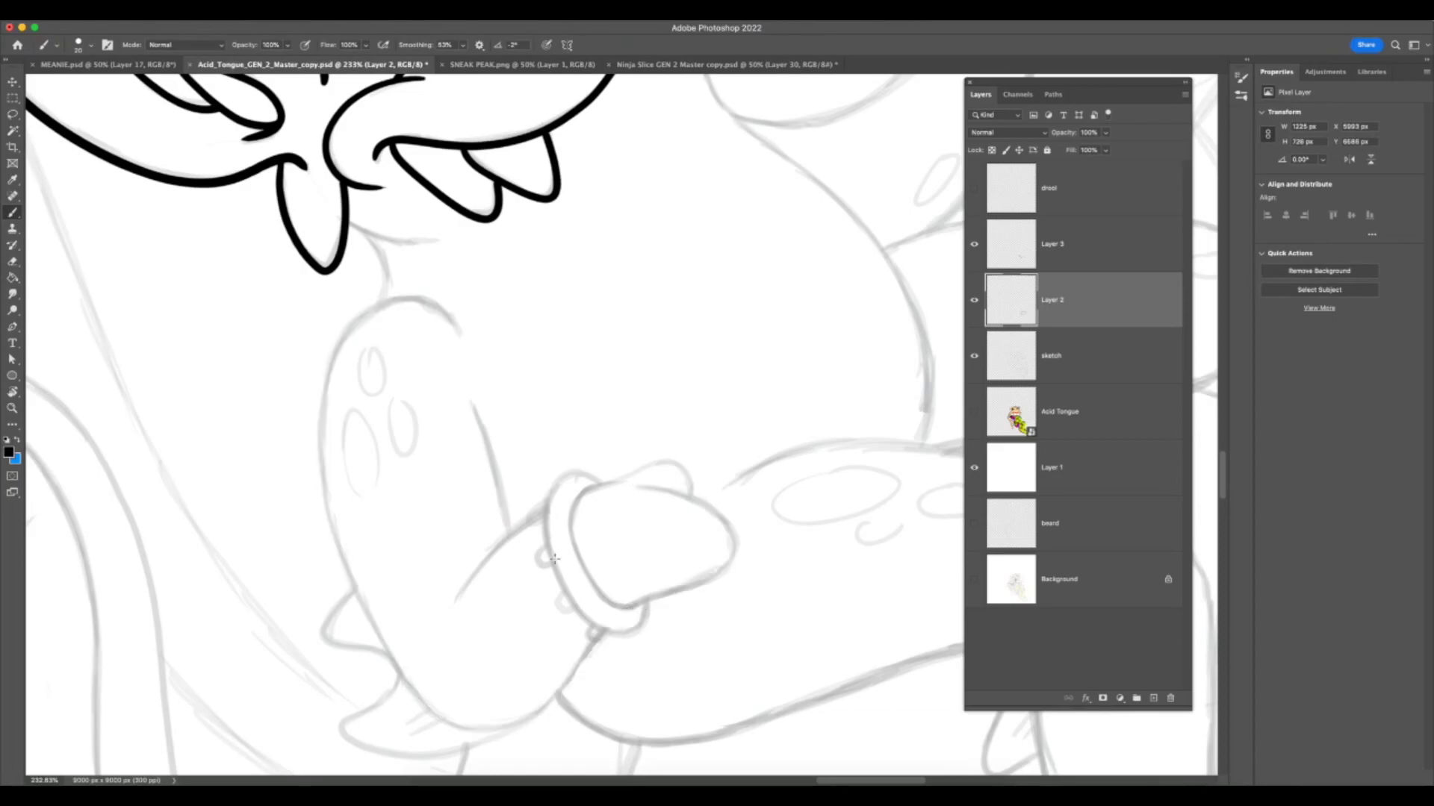
- Try to ink the forearm's upper edge and the elbow end of the outer outline, undoing the inked elbow-to-hand outline
left_click_drag(455, 607, 560, 510)
key("super+z")
mouse_move(455, 601)
left_mouse_down()
mouse_move(527, 519)
mouse_move(616, 485)
left_mouse_up()
key("super+z")
mouse_move(452, 606)
left_mouse_down()
mouse_move(500, 542)
mouse_move(651, 466)
mouse_move(680, 460)
mouse_move(694, 495)
mouse_move(655, 489)
mouse_move(707, 498)
mouse_move(737, 539)
mouse_move(699, 579)
mouse_move(639, 601)
mouse_move(536, 711)
mouse_move(415, 683)
left_mouse_up()
key("super+z")
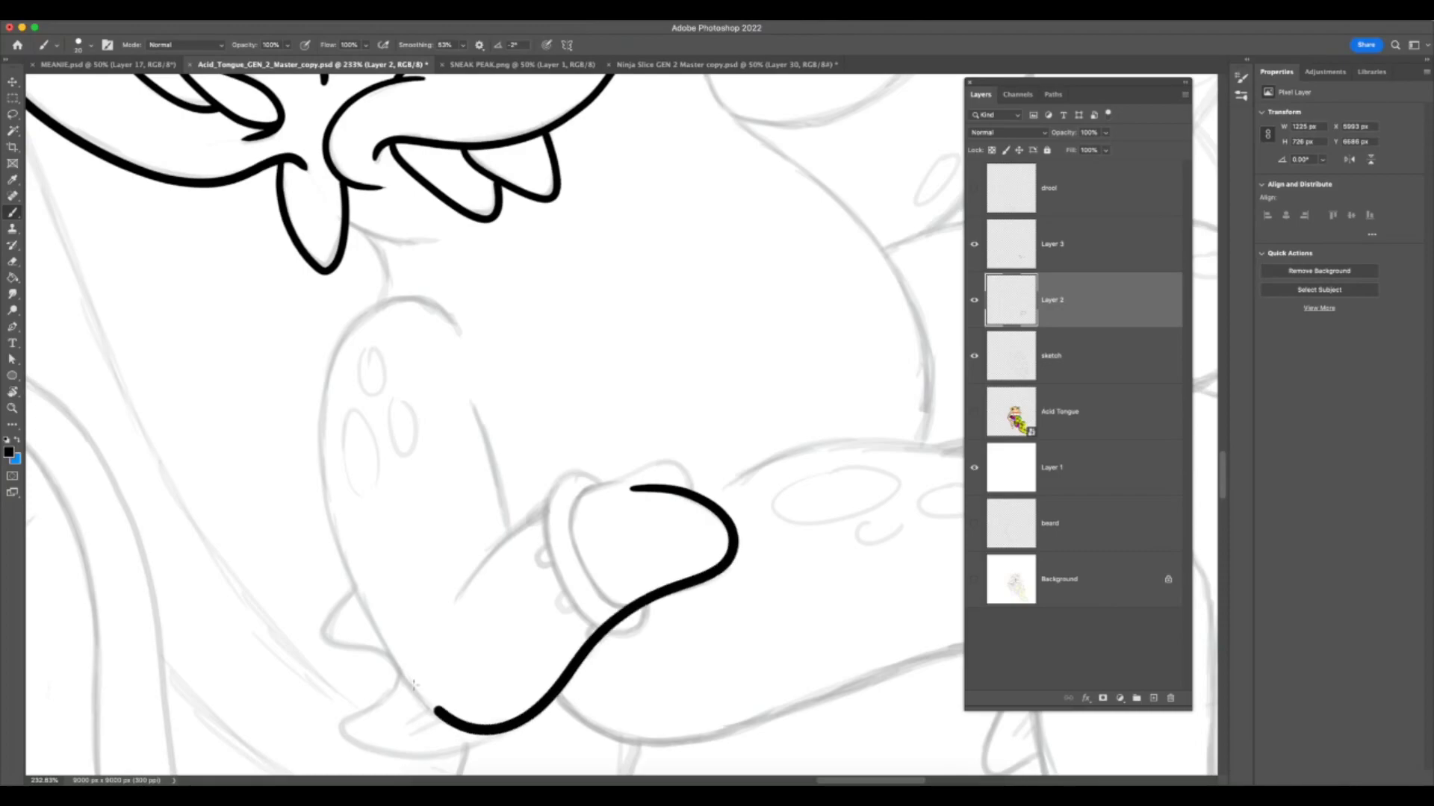
key("super+z")
key("F7")
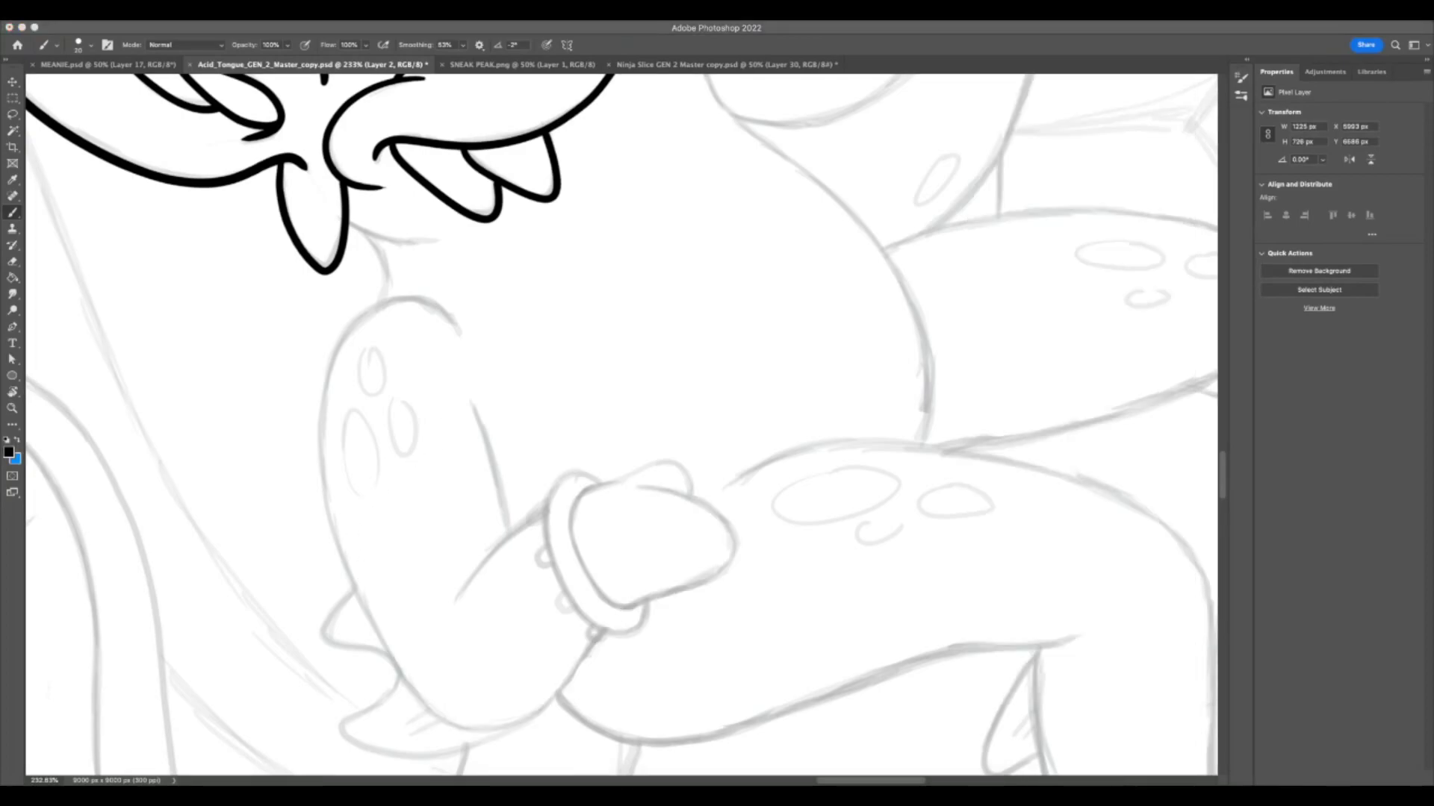
- Try to ink the top of the shoulder curve on the arm below the large ear
key("F7")
mouse_move(463, 341)
left_mouse_down()
mouse_move(414, 299)
mouse_move(403, 334)
mouse_move(373, 334)
mouse_move(560, 339)
left_mouse_up()
key("z")
key("b")
key("super+z")
left_click_drag(451, 341, 424, 309)
key("super+z")
scroll(540, 456, "down", 3)
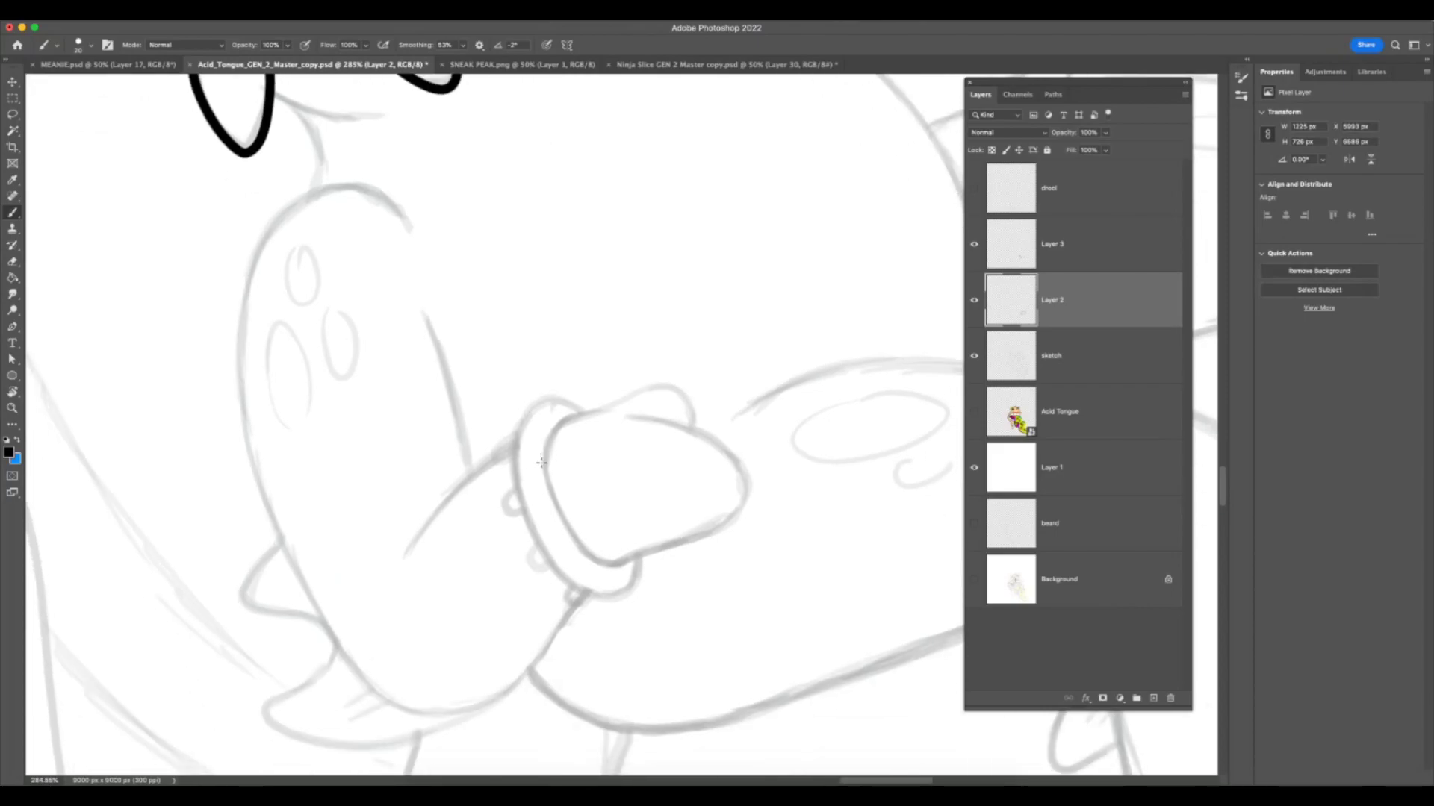
mouse_move(393, 202)
left_mouse_down()
mouse_move(341, 174)
mouse_move(378, 193)
mouse_move(278, 221)
left_mouse_up()
key("super+z")
key("super+z")
key("super+z")
key("super+z")
- Try to ink the shoulder curve from its inner end over the top and down the outer side of the arm
mouse_move(410, 233)
left_mouse_down()
mouse_move(404, 221)
mouse_move(259, 231)
mouse_move(240, 304)
left_mouse_up()
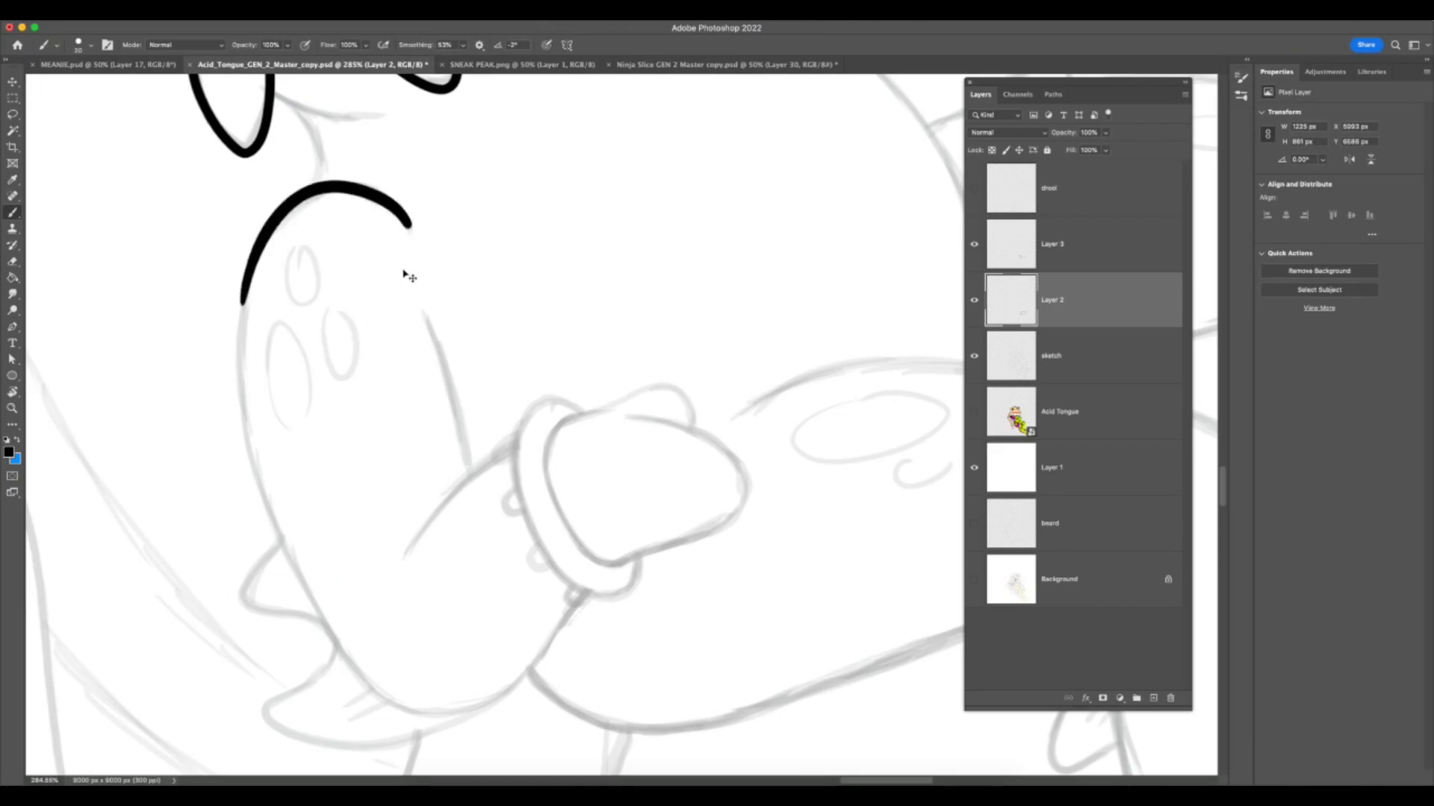
key("super+z")
key("F7")
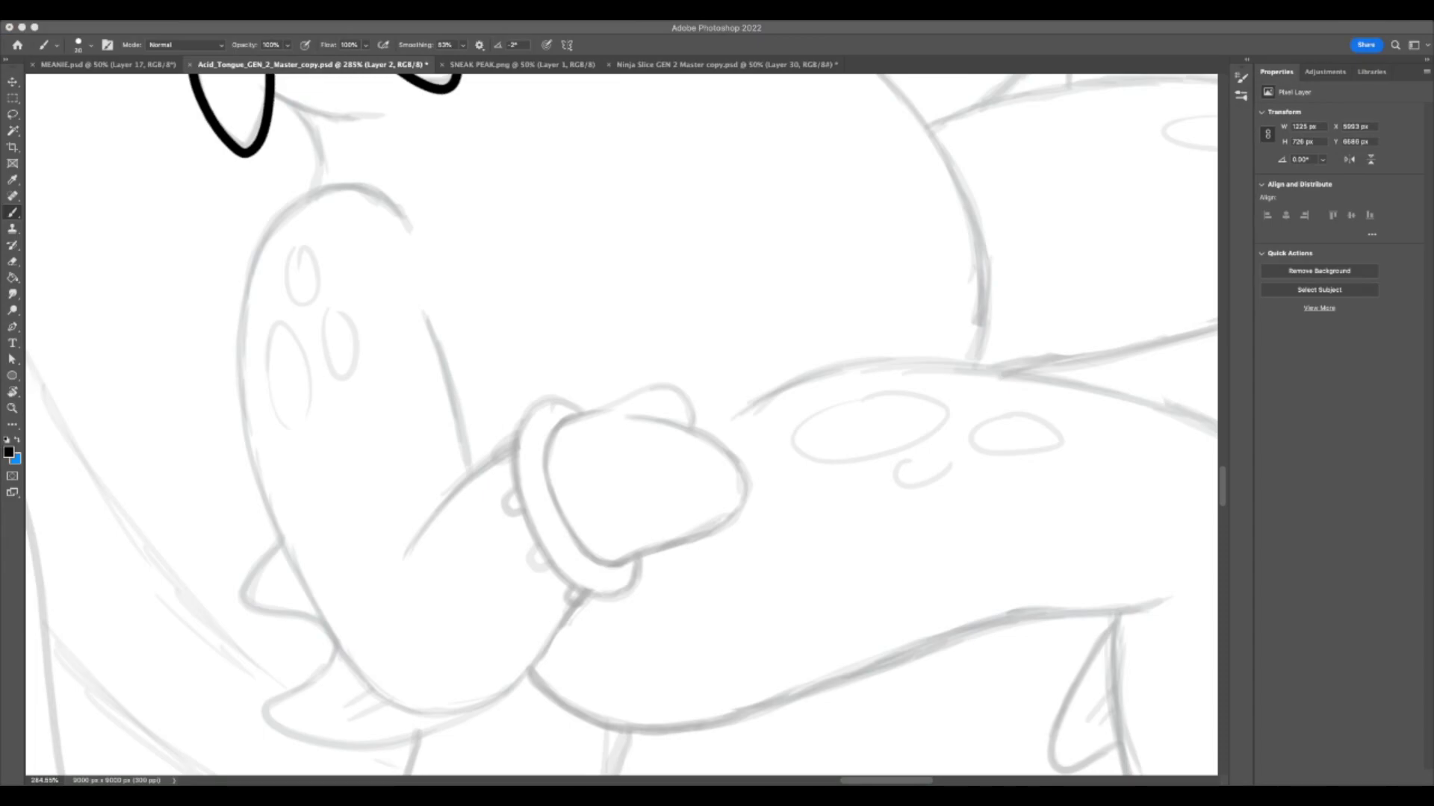
key("F7")
mouse_move(377, 196)
left_mouse_down()
mouse_move(409, 230)
mouse_move(353, 187)
left_mouse_up()
key("super+z")
key("super+z")
key("F7")
key("F7")
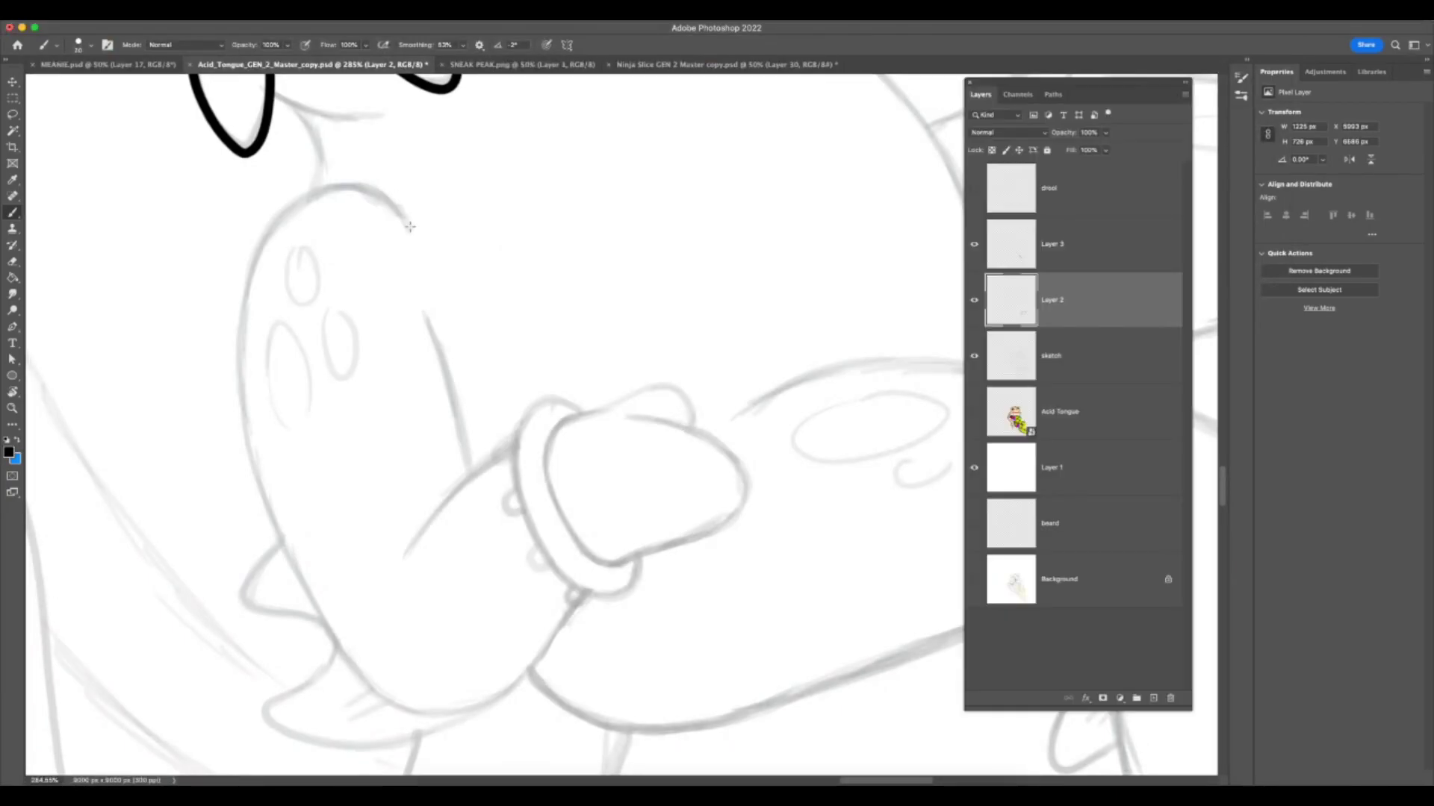
left_click_drag(396, 206, 388, 196)
key("super+z")
key("F7")
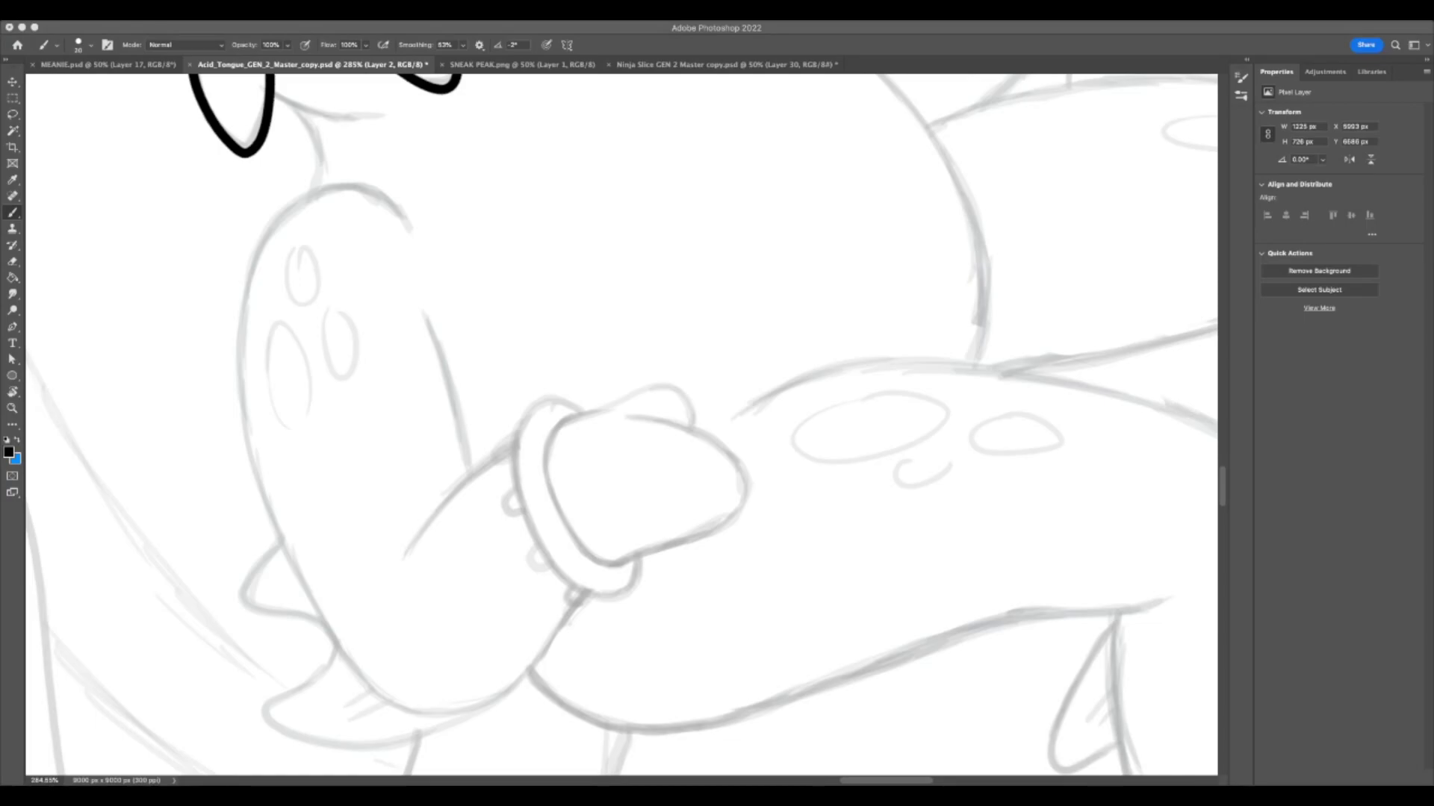
- Ink the arm's outer outline from the shoulder down around the elbow and along the forearm to the fingers, redoing uneven strokes
key("F7")
key("super+z")
mouse_move(411, 231)
left_mouse_down()
mouse_move(367, 180)
mouse_move(392, 207)
mouse_move(358, 184)
mouse_move(271, 206)
mouse_move(265, 239)
mouse_move(351, 190)
mouse_move(233, 373)
mouse_move(248, 476)
mouse_move(401, 217)
mouse_move(272, 224)
left_mouse_up()
key("super+z")
key("super+z")
key("super+z")
key("super+z")
mouse_move(416, 231)
left_mouse_down()
mouse_move(301, 191)
mouse_move(241, 280)
mouse_move(237, 377)
mouse_move(261, 495)
mouse_move(341, 654)
mouse_move(398, 704)
mouse_move(459, 719)
mouse_move(524, 679)
mouse_move(589, 593)
mouse_move(667, 534)
mouse_move(734, 517)
mouse_move(749, 487)
mouse_move(727, 441)
mouse_move(644, 418)
left_mouse_up()
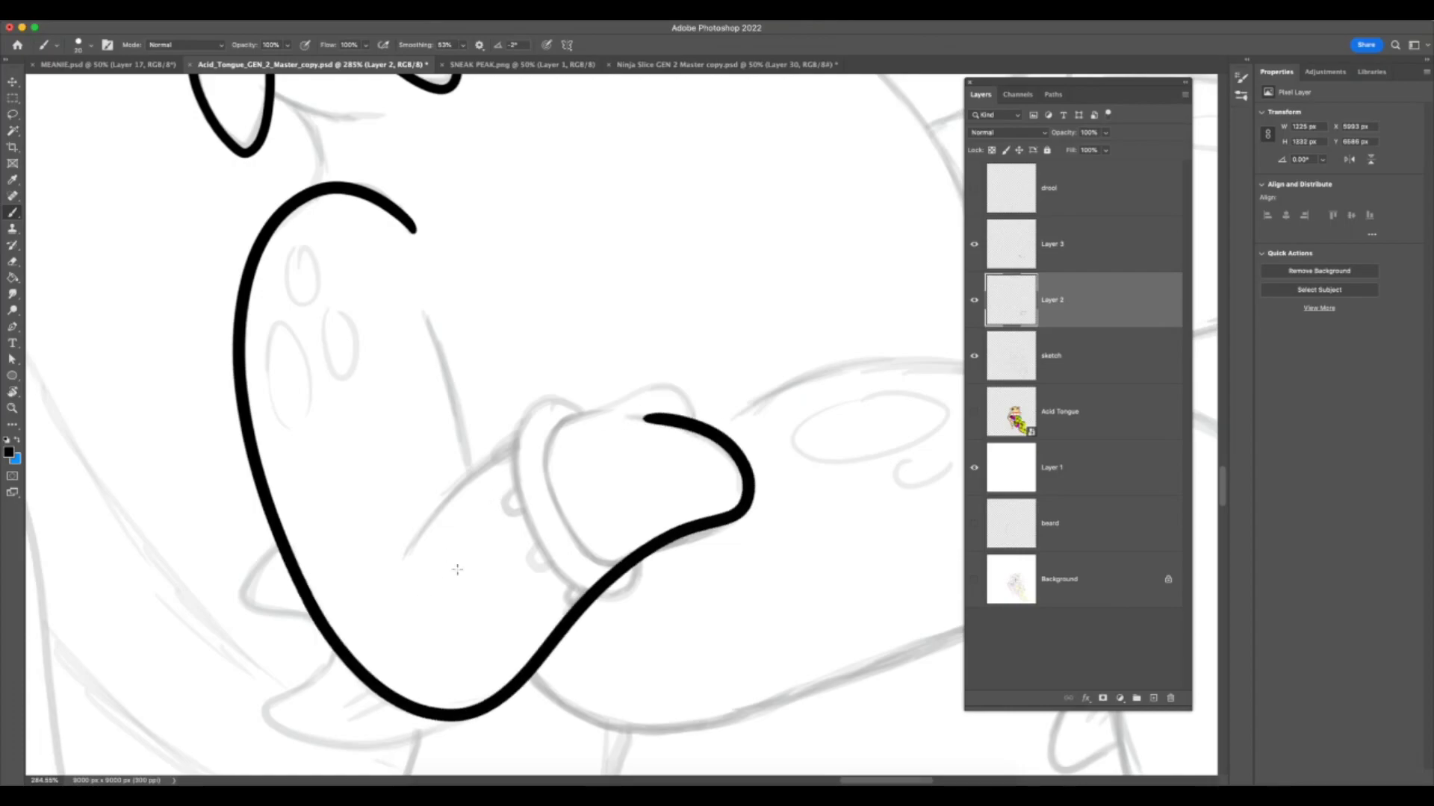
- Ink the forearm's upper edge from the elbow crease over the wrist and around the thumb
mouse_move(402, 566)
left_mouse_down()
mouse_move(486, 457)
mouse_move(660, 378)
left_mouse_up()
key("super+z")
mouse_move(588, 414)
left_mouse_down()
mouse_move(663, 379)
mouse_move(702, 409)
mouse_move(696, 436)
left_mouse_up()
key("ctrl+z")
- Ink the inner line of the upper arm down to where it meets the forearm
key("z")
mouse_move(711, 646)
left_mouse_down()
mouse_move(656, 675)
mouse_move(748, 607)
left_mouse_up()
key("b")
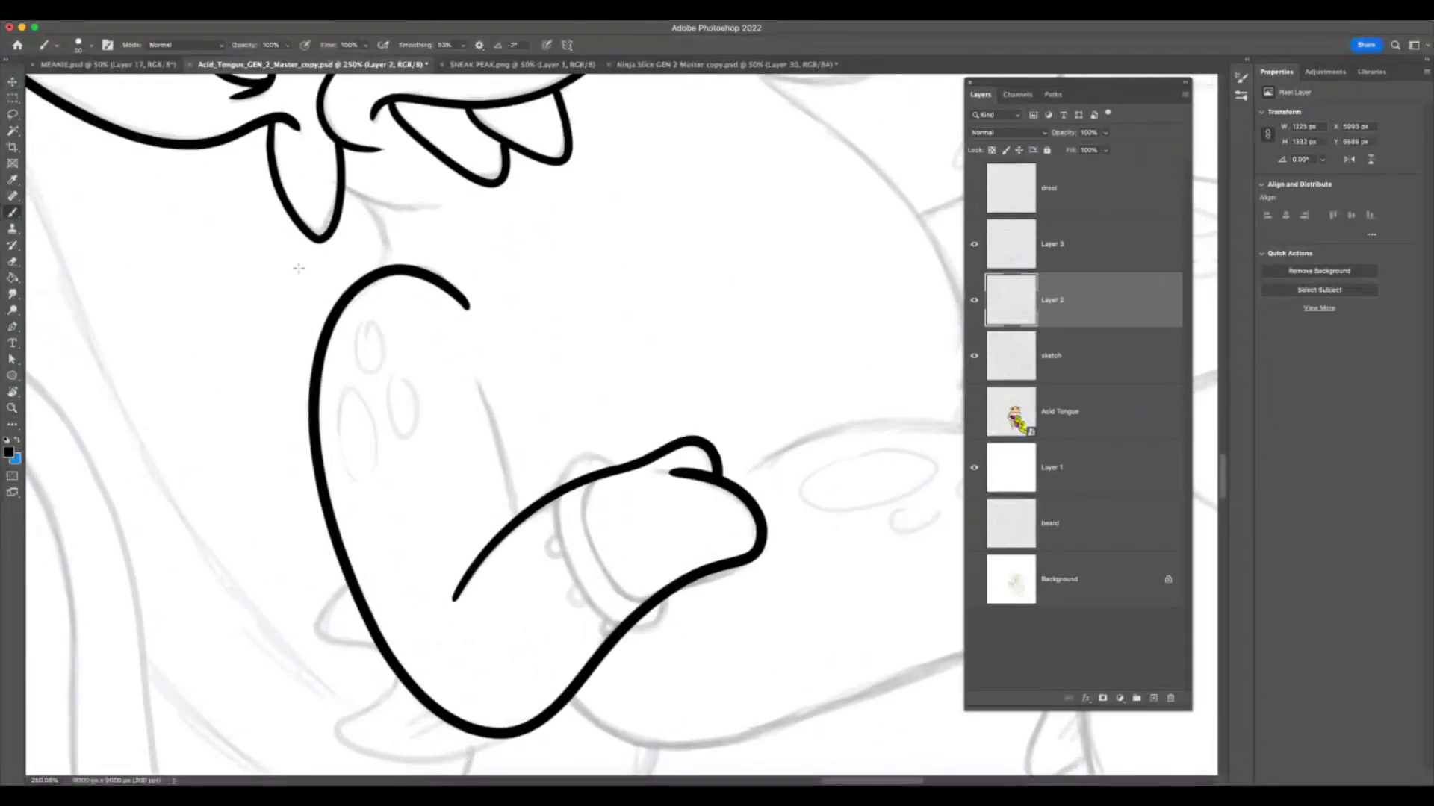
mouse_move(516, 509)
left_mouse_down()
mouse_move(489, 405)
mouse_move(516, 511)
left_mouse_up()
key("super+z")
key("super+z")
left_click_drag(478, 377, 515, 521)
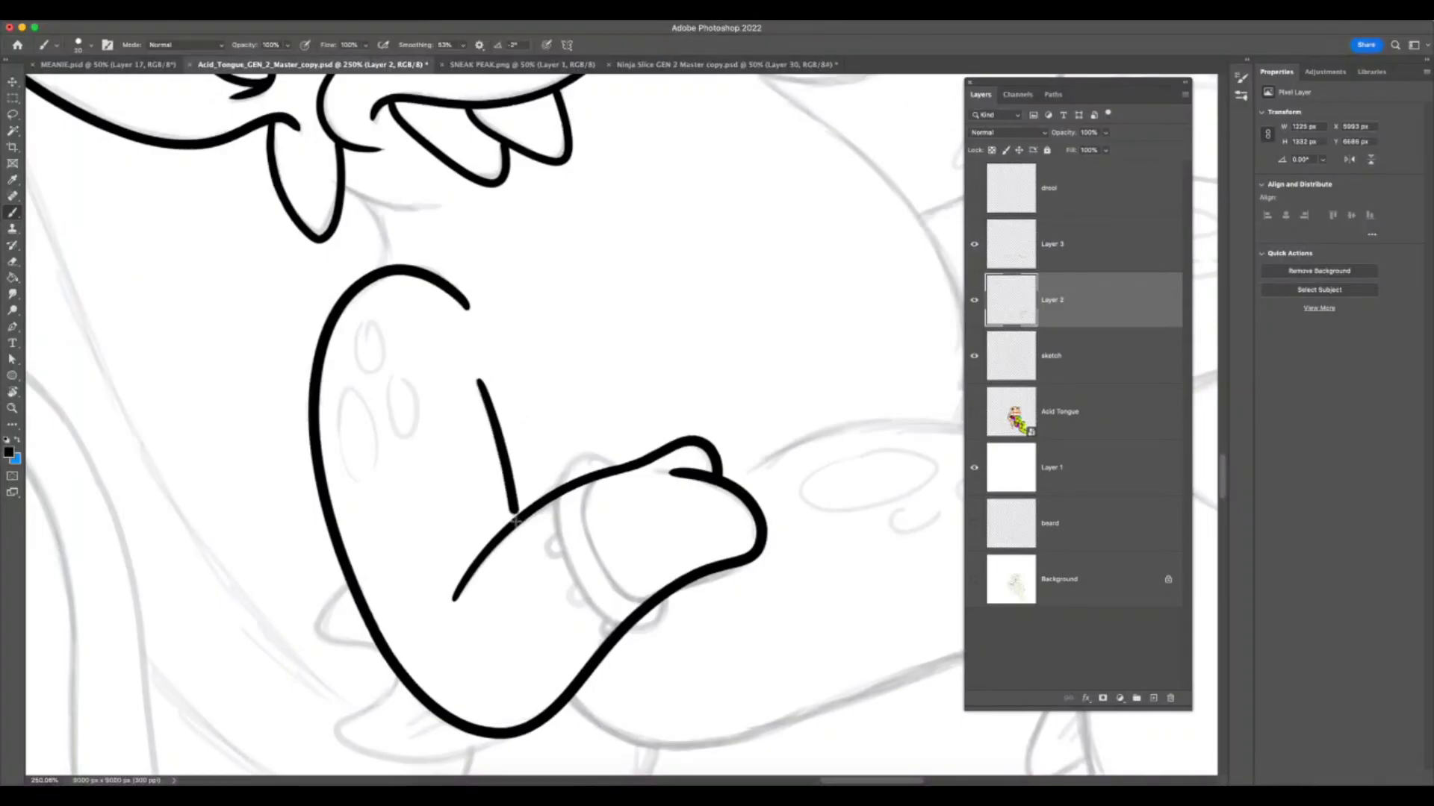
- Ink the short neck line below the pointed tuft at the jaw and the line joining it to the shoulder
key("z")
left_click_drag(605, 674, 523, 709)
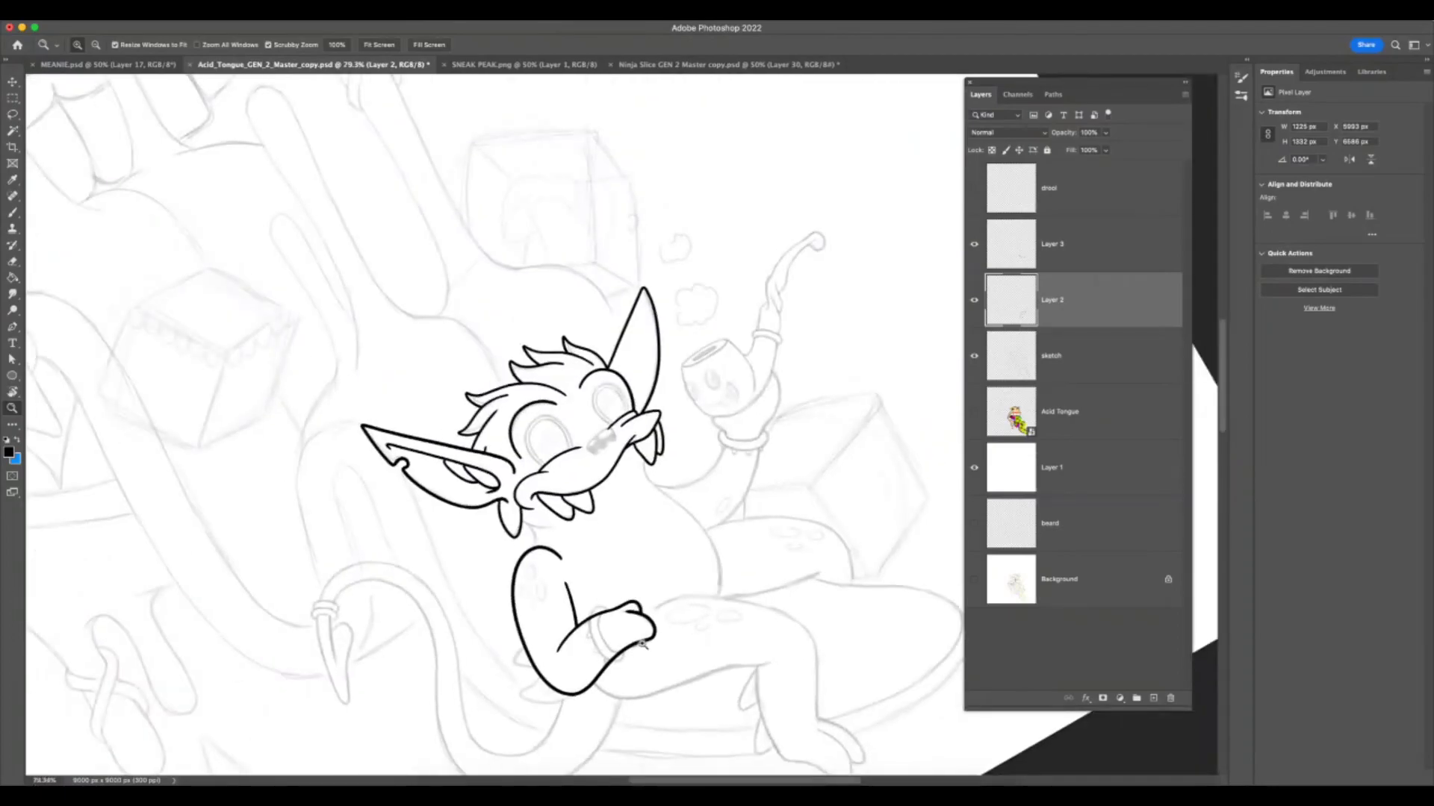
key("super+Tab")
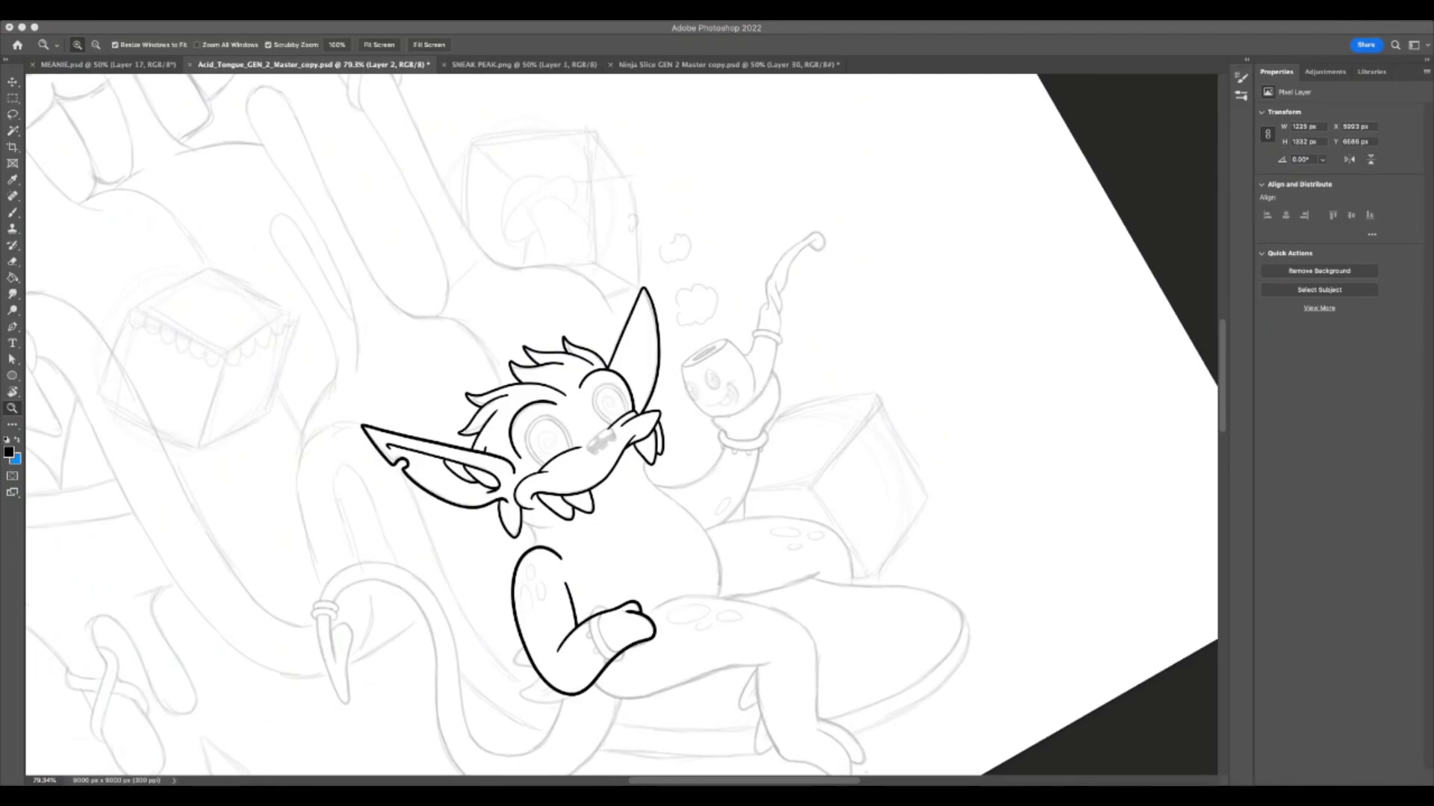
key("F7")
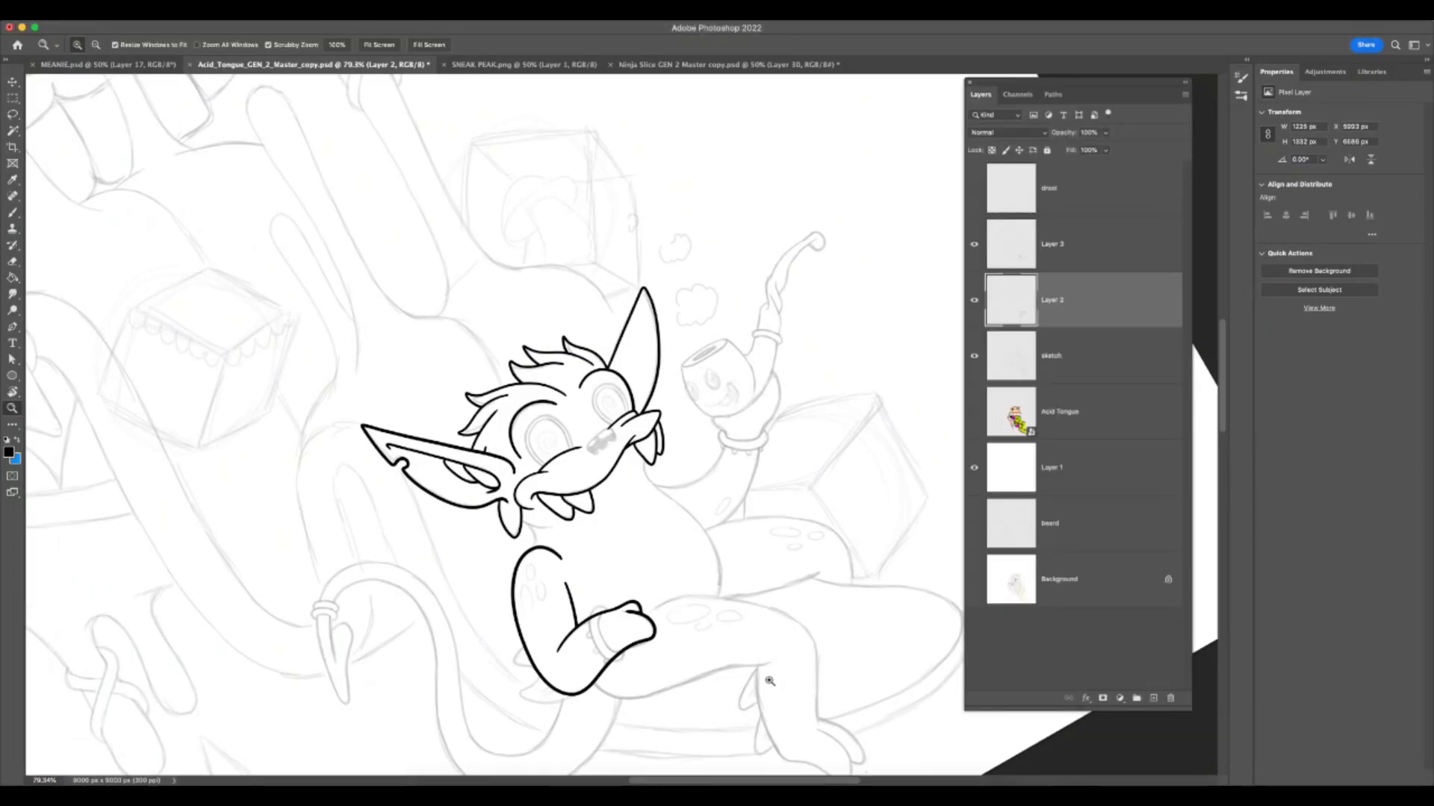
left_click_drag(569, 543, 617, 537)
key("r")
left_click_drag(819, 469, 682, 625)
key("z")
mouse_move(516, 404)
left_mouse_down()
mouse_move(528, 404)
mouse_move(478, 355)
left_mouse_up()
key("b")
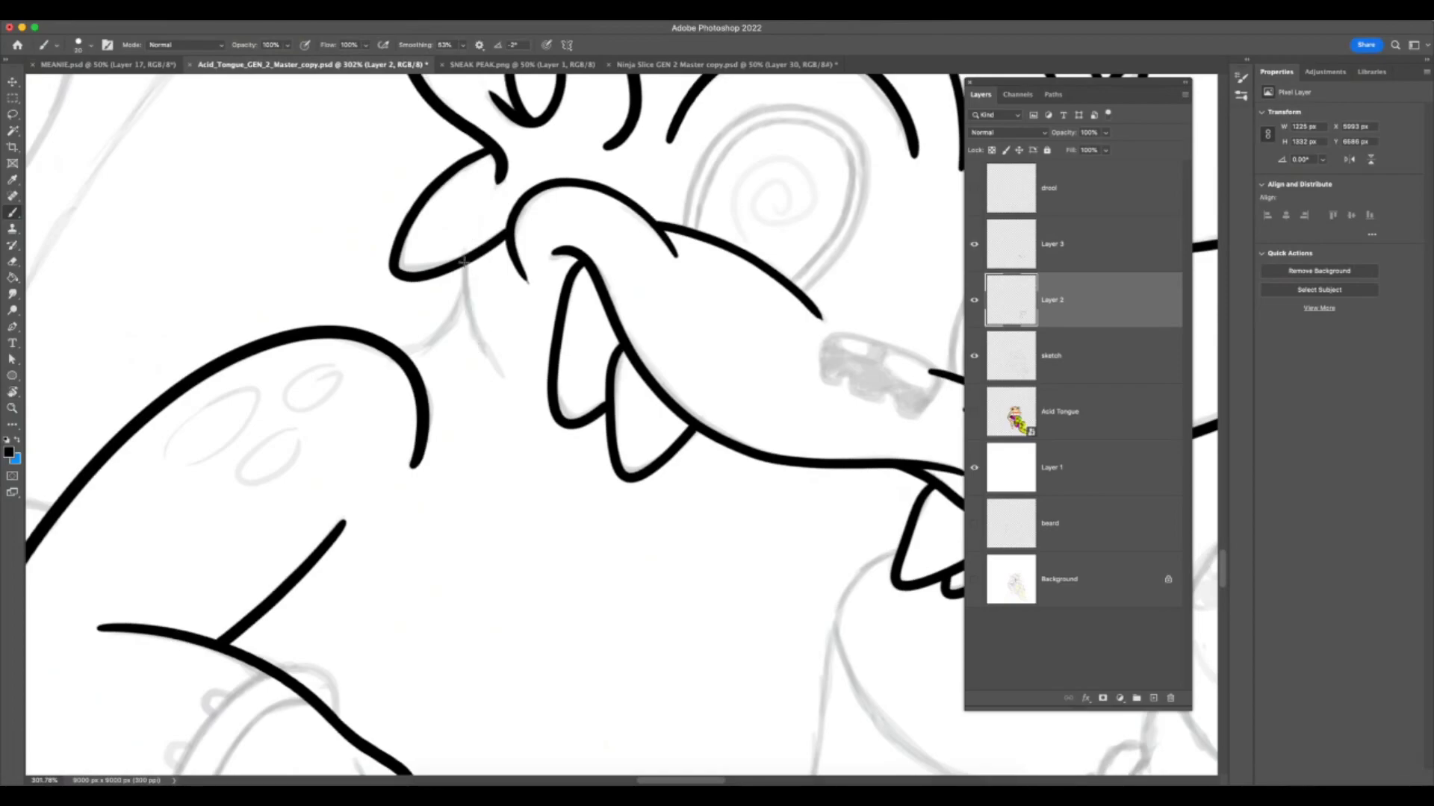
left_click_drag(465, 287, 511, 386)
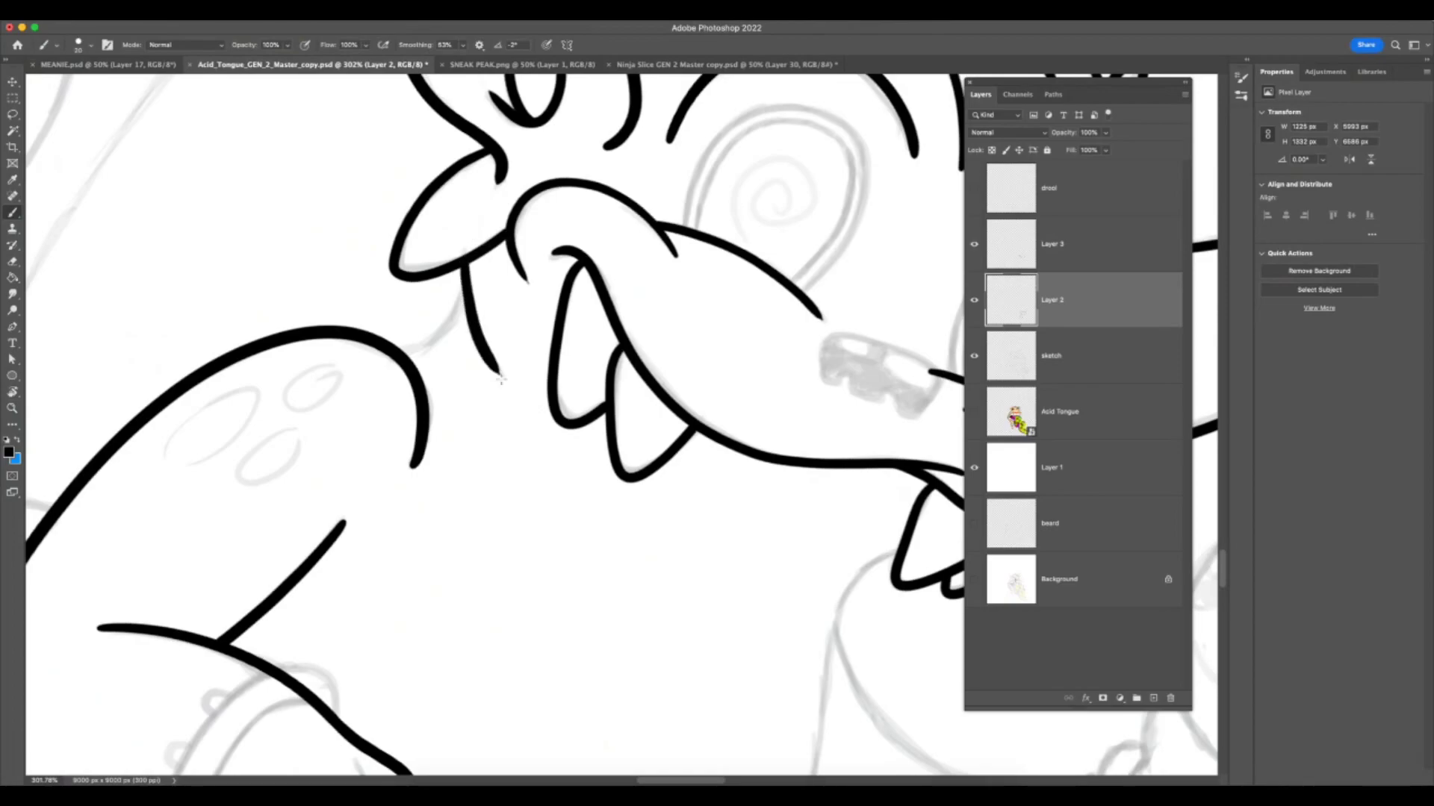
mouse_move(415, 351)
left_mouse_down()
mouse_move(460, 310)
mouse_move(421, 335)
mouse_move(468, 273)
left_mouse_up()
key("super+z")
- Create a new layer directly above Layer 2 for the body line art
key("z")
mouse_move(522, 560)
left_mouse_down()
mouse_move(477, 605)
mouse_move(449, 608)
left_mouse_up()
key("super+Tab")
key("super+Tab")
key("r")
left_click_drag(837, 541, 714, 348)
left_click_drag(926, 673, 676, 208)
key("r")
key("z")
left_click_drag(704, 269, 724, 269)
left_click_drag(681, 326, 649, 387)
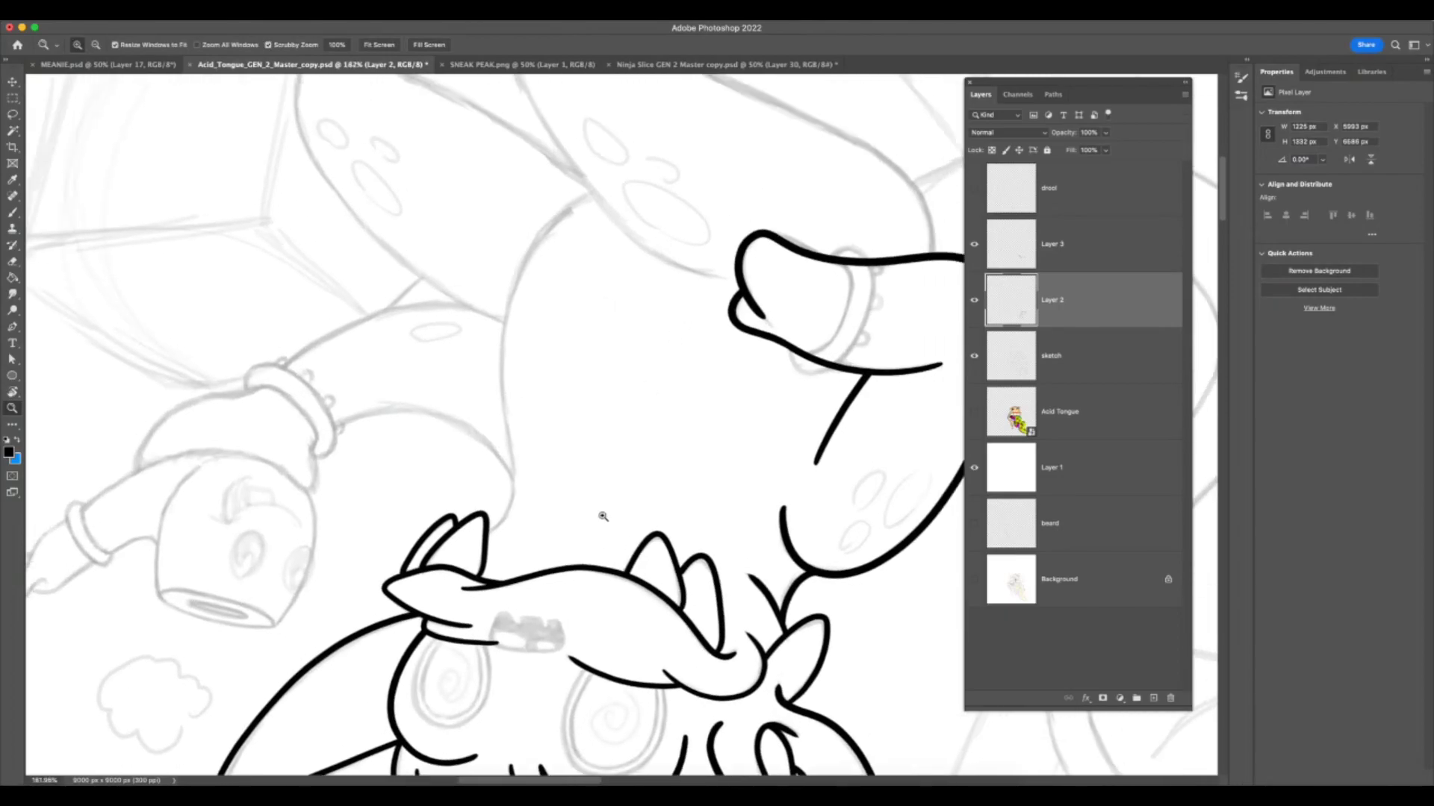
mouse_move(632, 321)
left_mouse_down()
mouse_move(650, 355)
mouse_move(624, 371)
mouse_move(618, 416)
mouse_move(637, 416)
left_mouse_up()
scroll(646, 370, "up", 2)
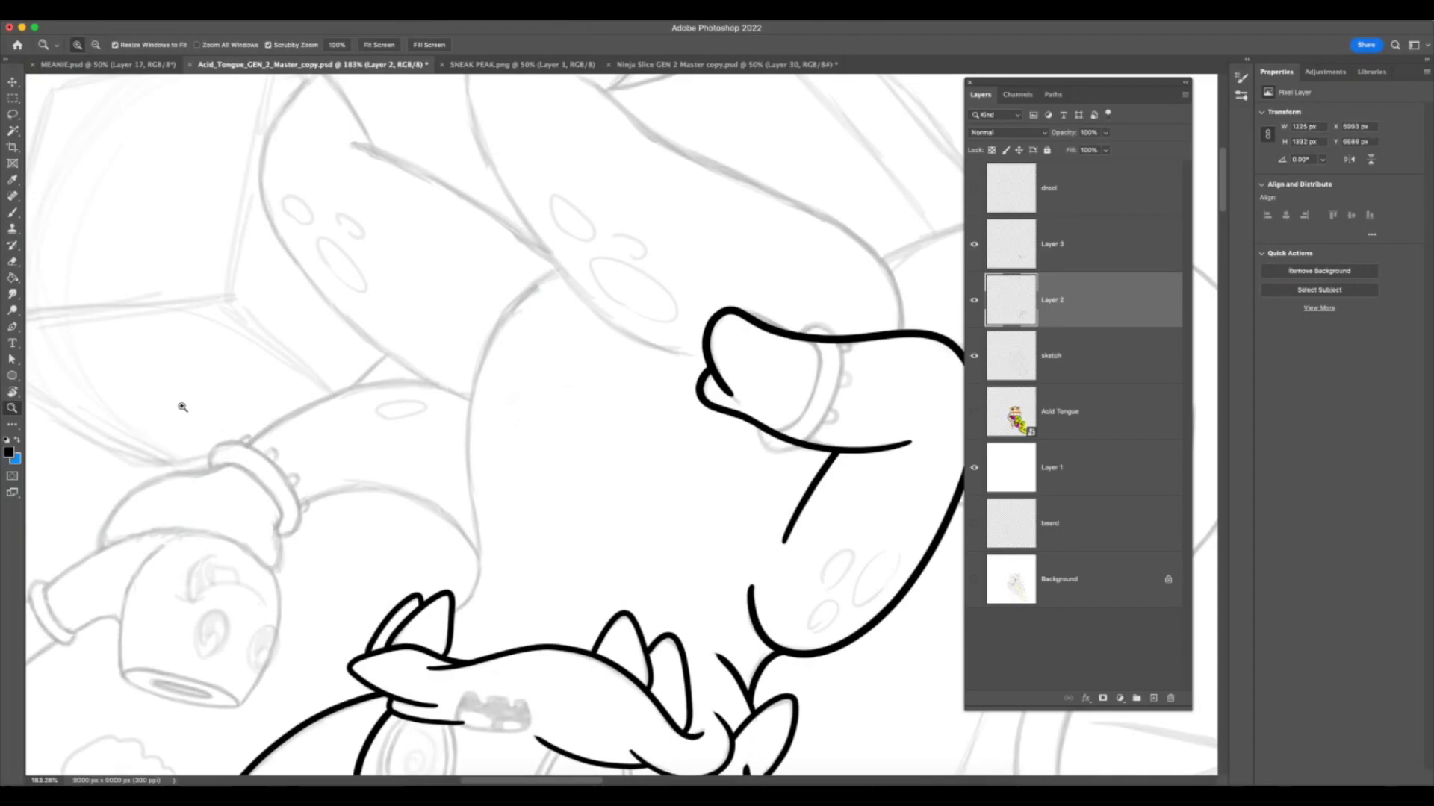
left_click(13, 213)
left_click(976, 303)
left_click(975, 303)
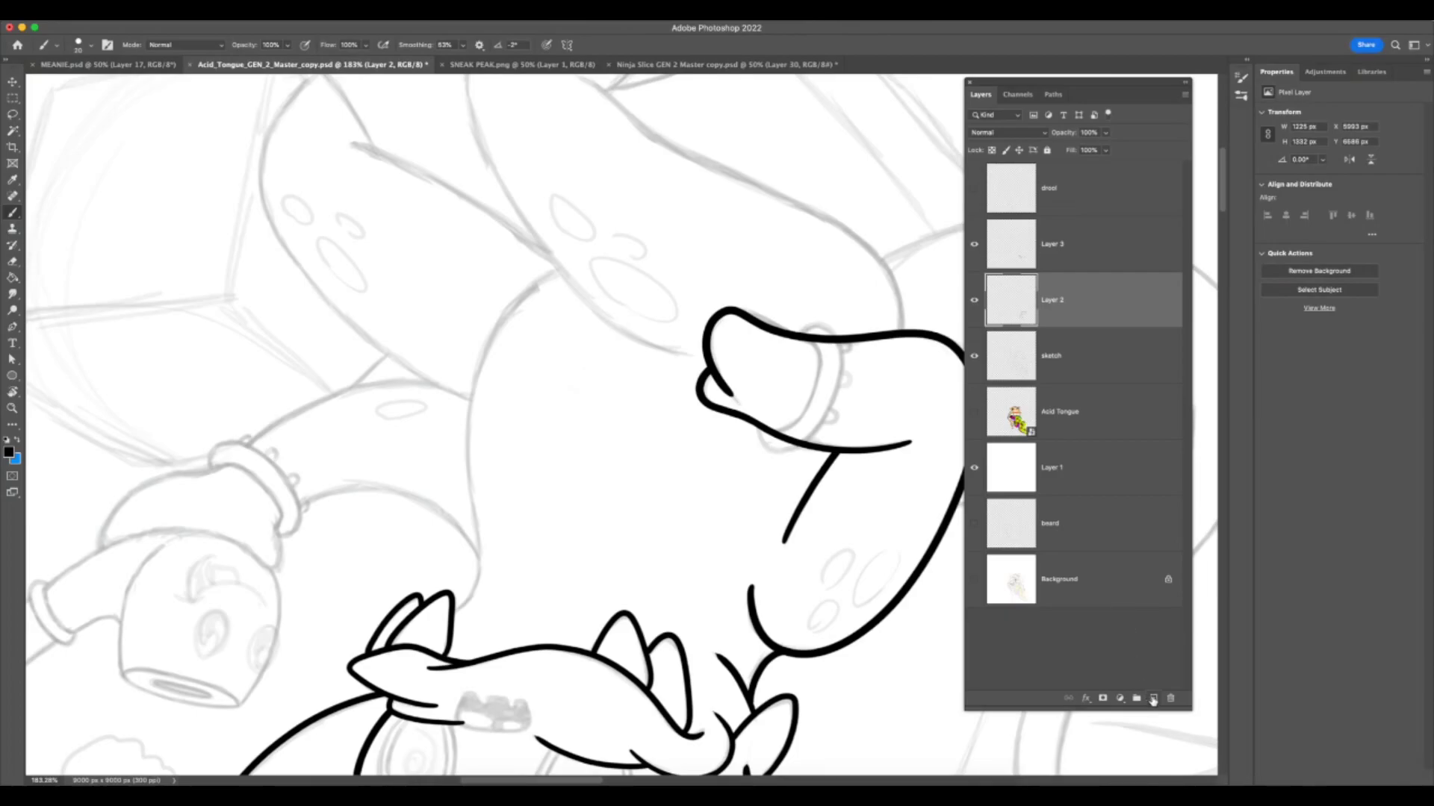
left_click(1153, 701)
- Try to ink the torso outline from below the jaw teeth down to the thigh on Layer 4
key("z")
left_click_drag(592, 544, 506, 519)
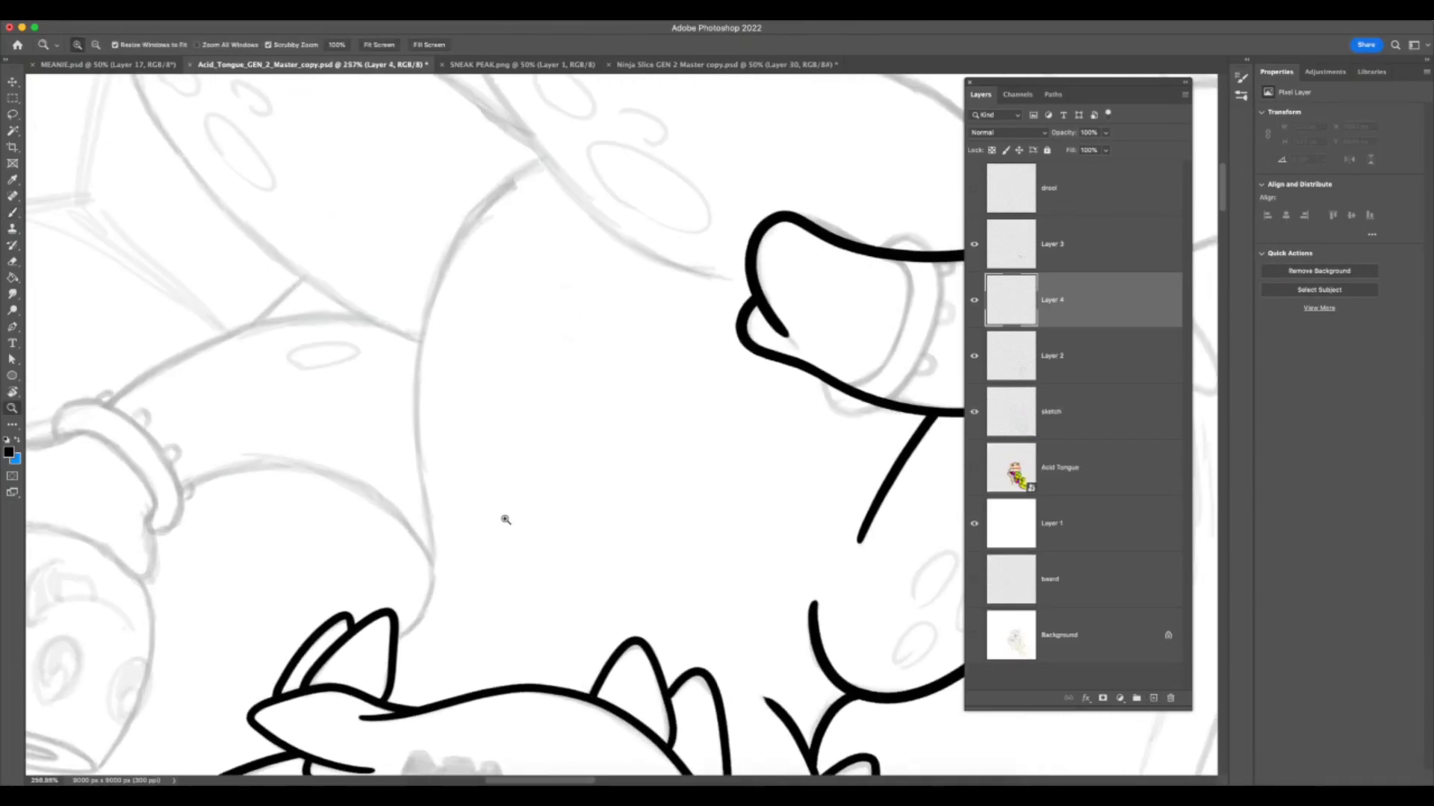
left_click(16, 217)
key("super+z")
mouse_move(386, 645)
left_mouse_down()
mouse_move(443, 577)
mouse_move(442, 563)
mouse_move(408, 635)
mouse_move(440, 555)
mouse_move(429, 611)
mouse_move(417, 619)
mouse_move(444, 506)
mouse_move(423, 394)
left_mouse_up()
key("super+z")
key("super+z")
key("super+z")
key("super+z")
mouse_move(382, 651)
left_mouse_down()
mouse_move(403, 631)
mouse_move(419, 388)
mouse_move(610, 135)
left_mouse_up()
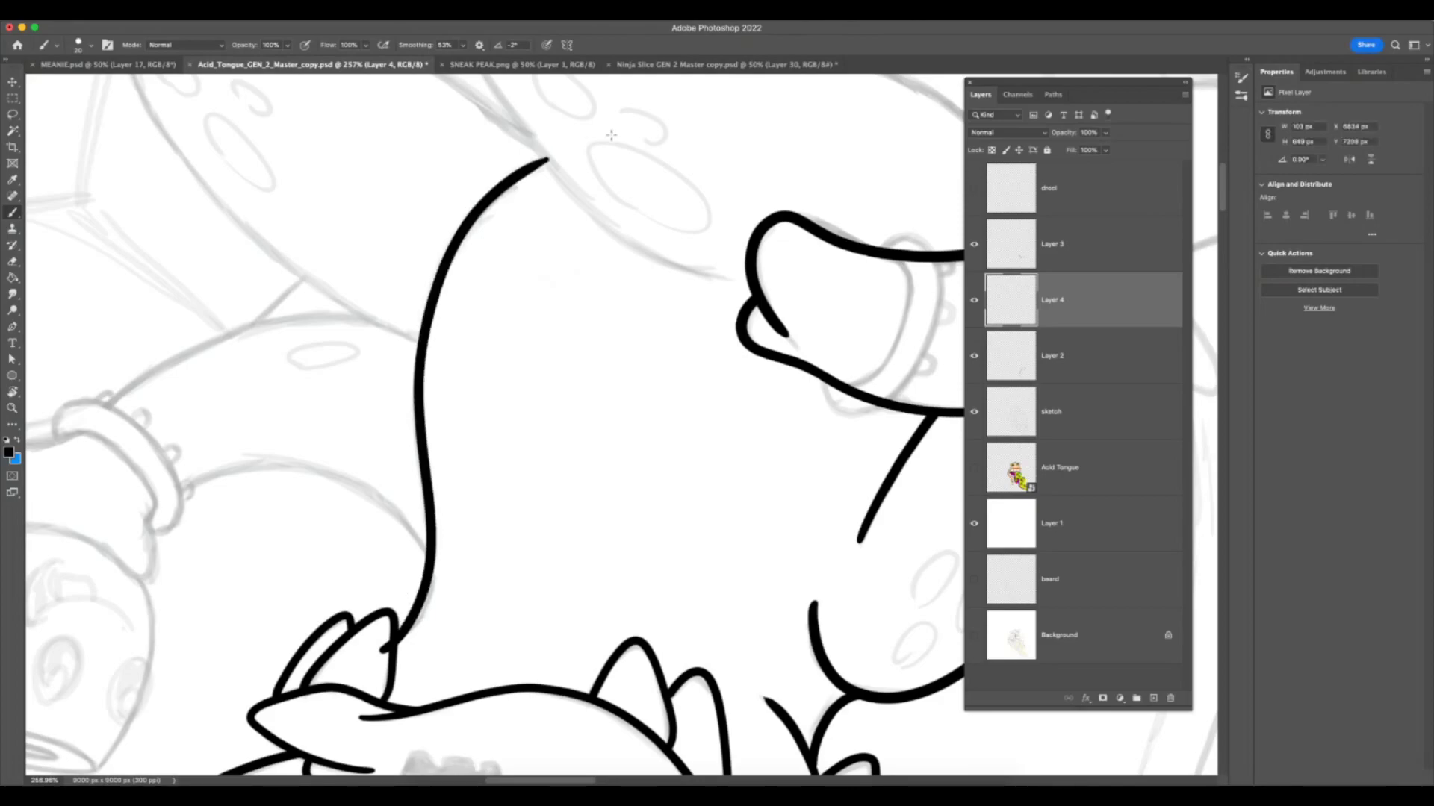
key("super+z")
mouse_move(400, 638)
left_mouse_down()
mouse_move(419, 496)
mouse_move(397, 644)
mouse_move(437, 532)
mouse_move(425, 315)
mouse_move(611, 138)
left_mouse_up()
key("super+z")
key("super+z")
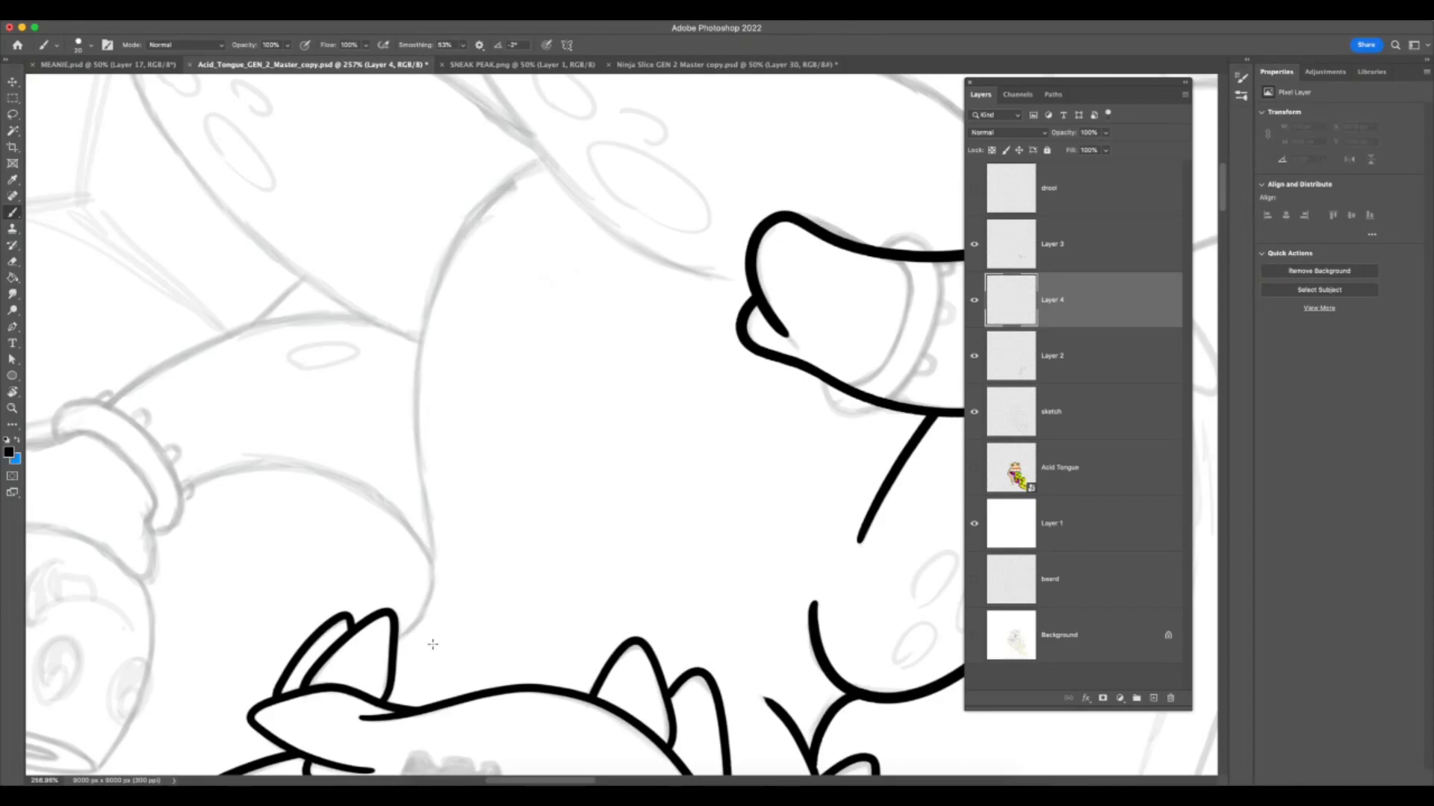
- Ink the torso's far outline on Layer 4 from below the jaw teeth down over the belly to the near thigh
mouse_move(382, 654)
left_mouse_down()
mouse_move(444, 525)
mouse_move(424, 448)
left_mouse_up()
key("super+z")
mouse_move(403, 631)
left_mouse_down()
mouse_move(433, 501)
mouse_move(423, 295)
mouse_move(572, 150)
left_mouse_up()
key("z")
left_click_drag(627, 621, 602, 630)
key("super+Tab")
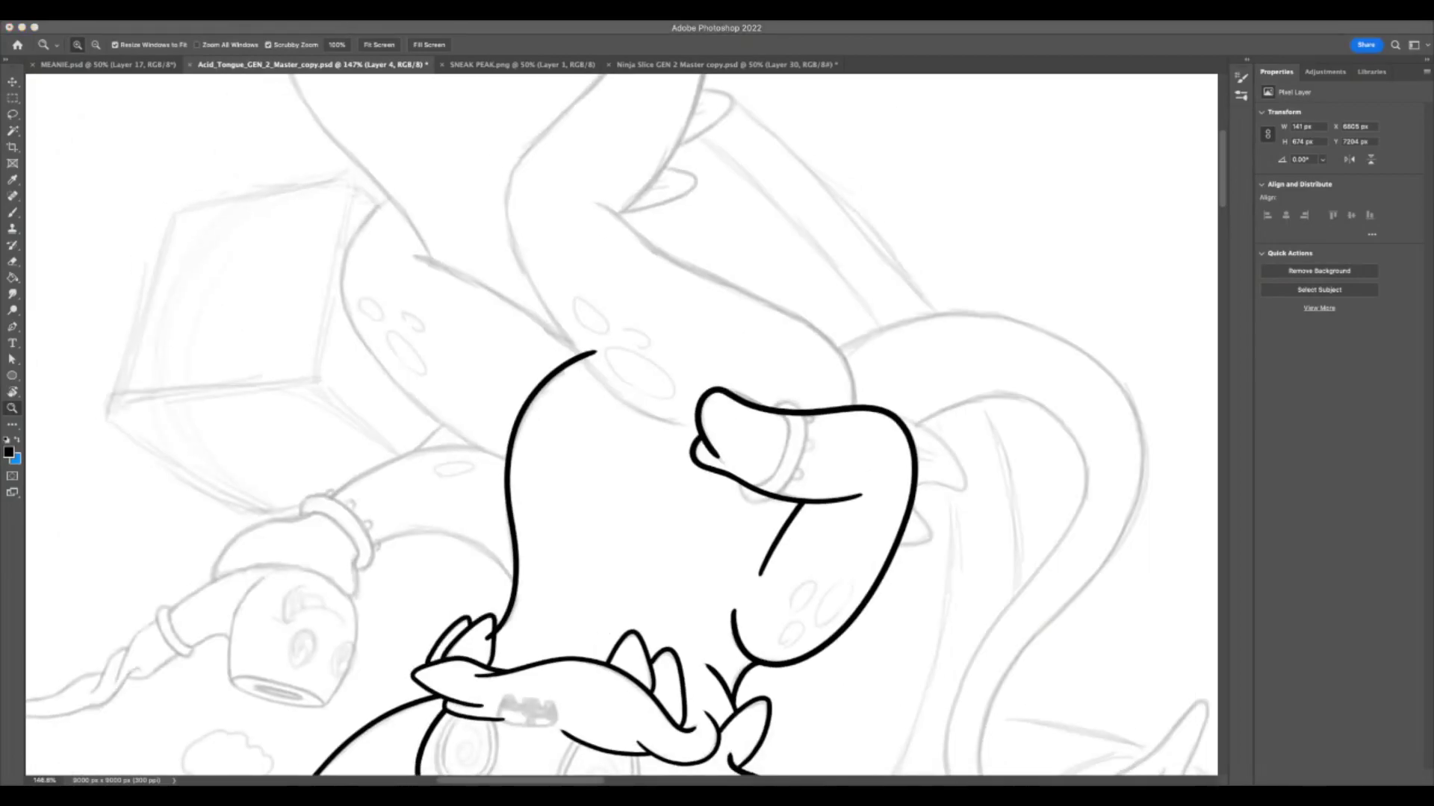
key("super+Tab")
key("r")
left_click_drag(826, 424, 569, 622)
key("z")
mouse_move(443, 219)
left_mouse_down()
mouse_move(493, 220)
mouse_move(476, 261)
left_mouse_up()
key("e")
- Ink the underside of the near thigh from the forearm to the back of the knee, redoing the first stroke
key("z")
left_click_drag(628, 557, 549, 636)
left_click_drag(836, 678, 860, 680)
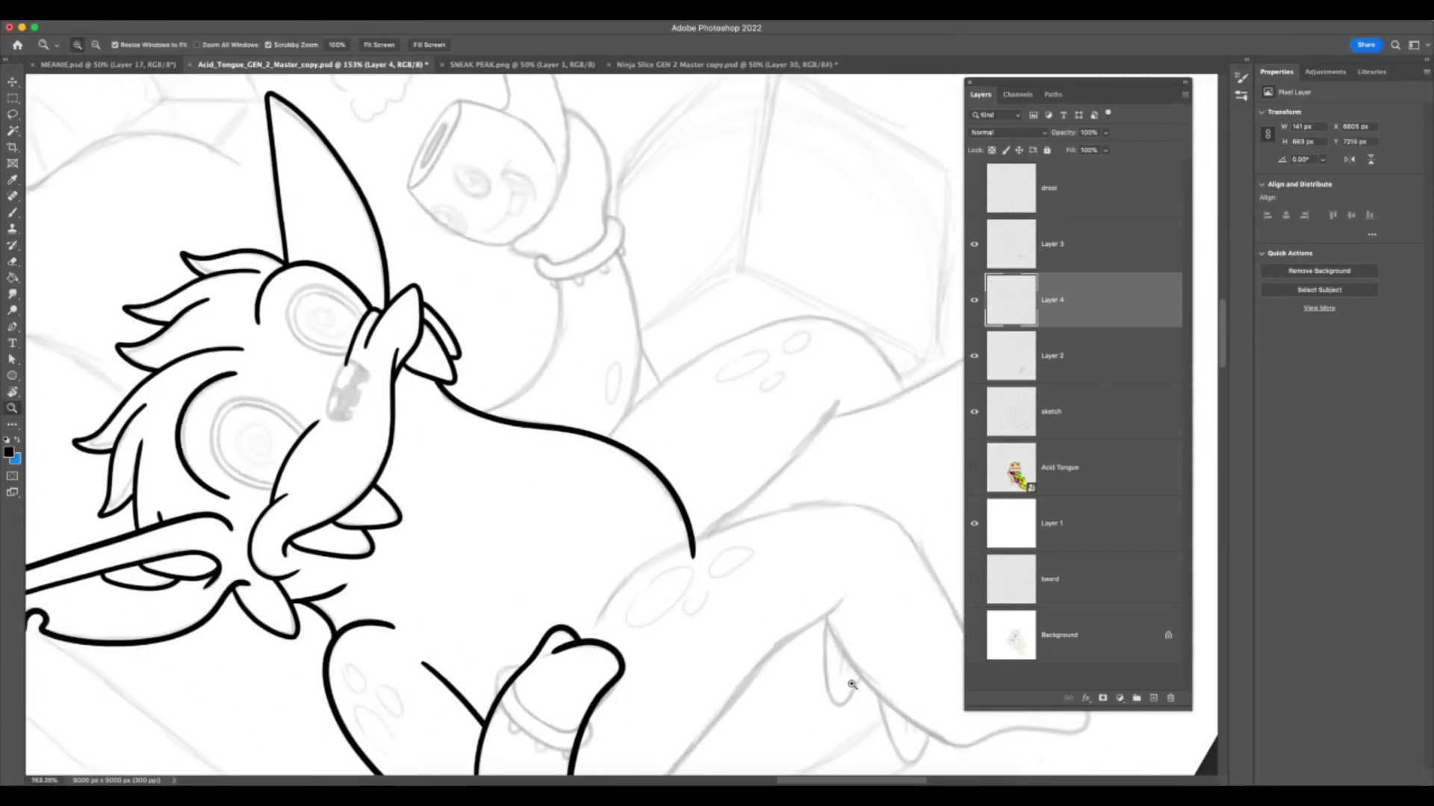
scroll(852, 684, "down", 5)
left_click_drag(870, 467, 879, 467)
key("b")
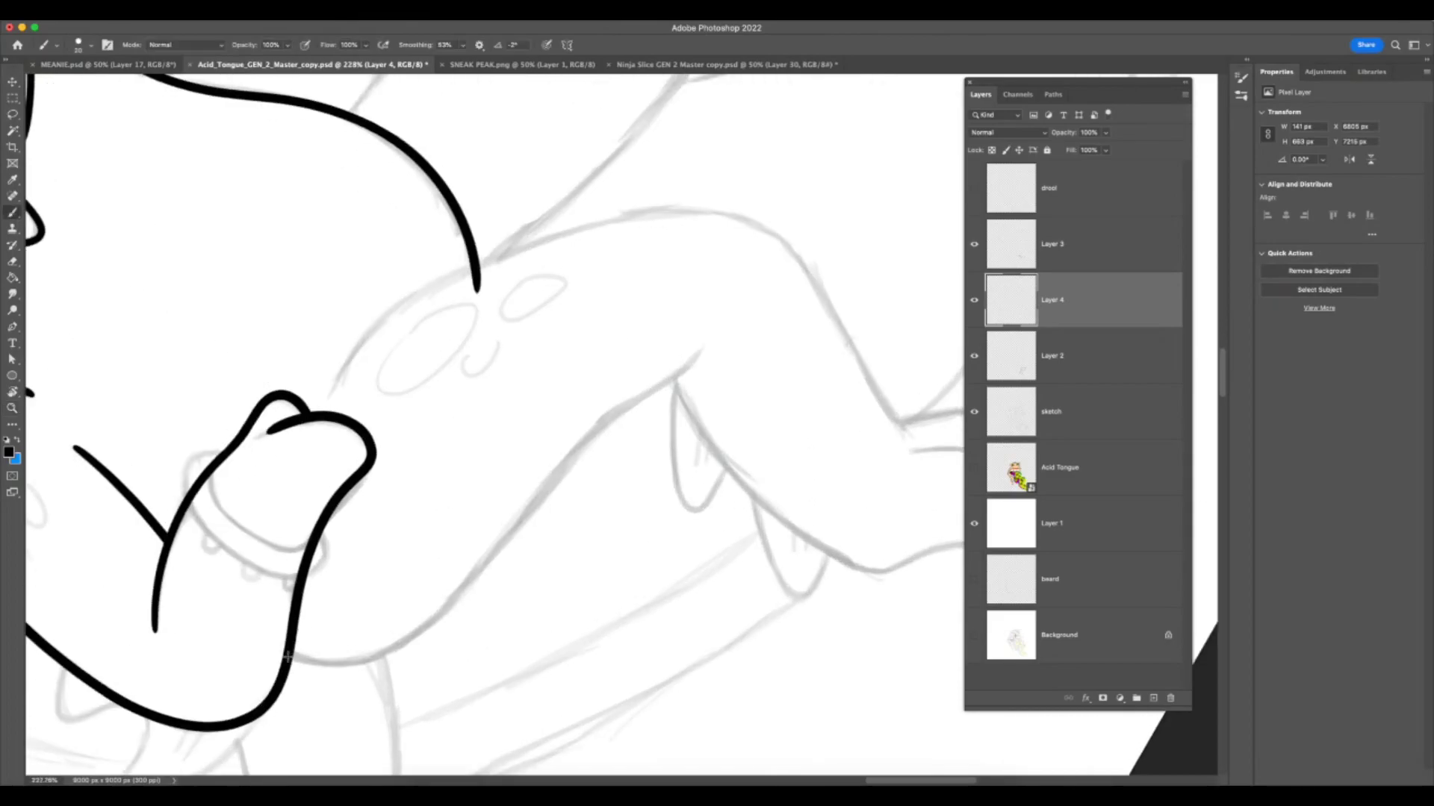
mouse_move(289, 658)
left_mouse_down()
mouse_move(360, 660)
mouse_move(405, 634)
left_mouse_up()
key("super+z")
mouse_move(297, 662)
left_mouse_down()
mouse_move(418, 644)
mouse_move(726, 324)
left_mouse_up()
key("z")
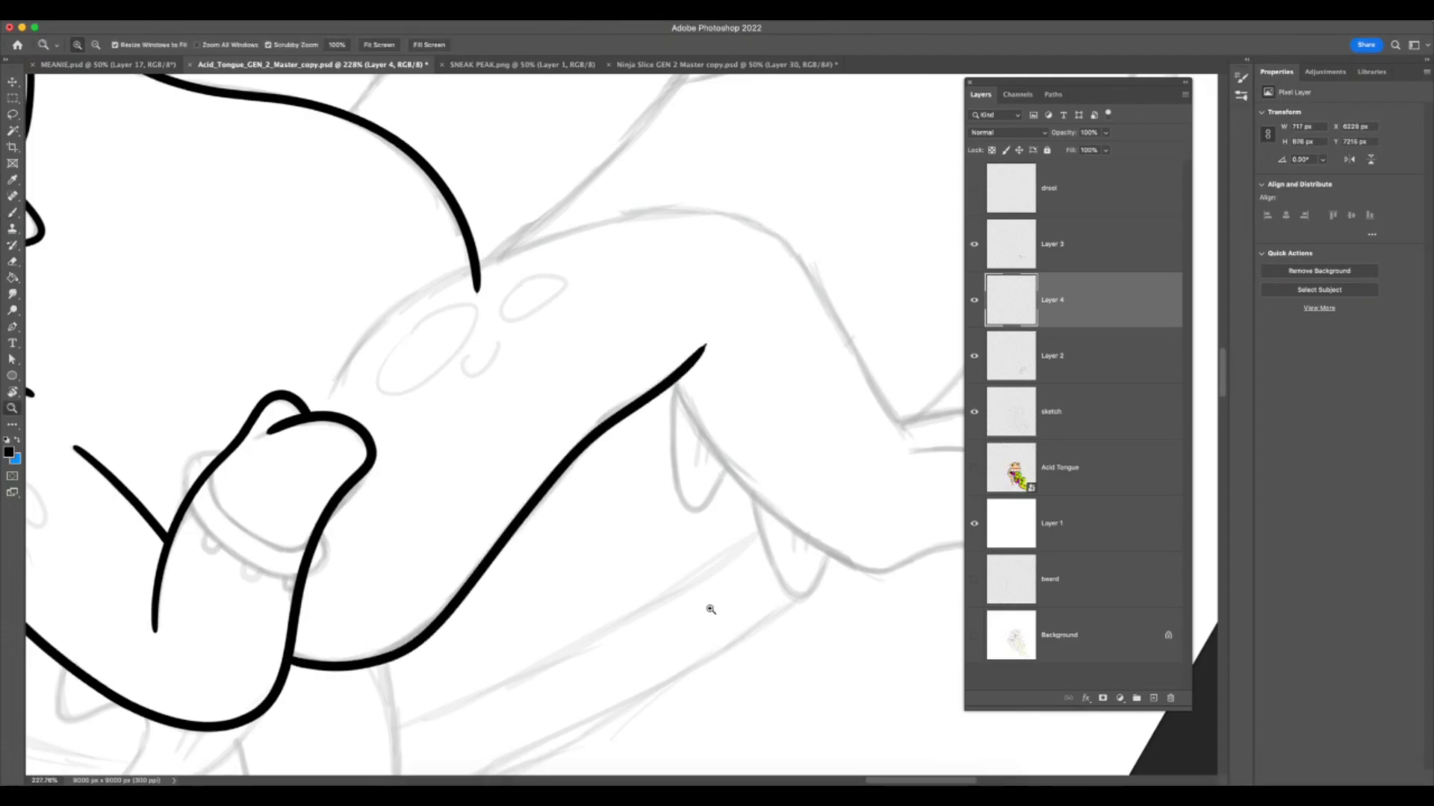
- Make Layer 3 the active layer for inking the near leg's upper outline
scroll(711, 605, "down", 5)
key("r")
left_click_drag(841, 499, 829, 385)
key("z")
left_click_drag(846, 586, 858, 586)
scroll(862, 605, "up", 2)
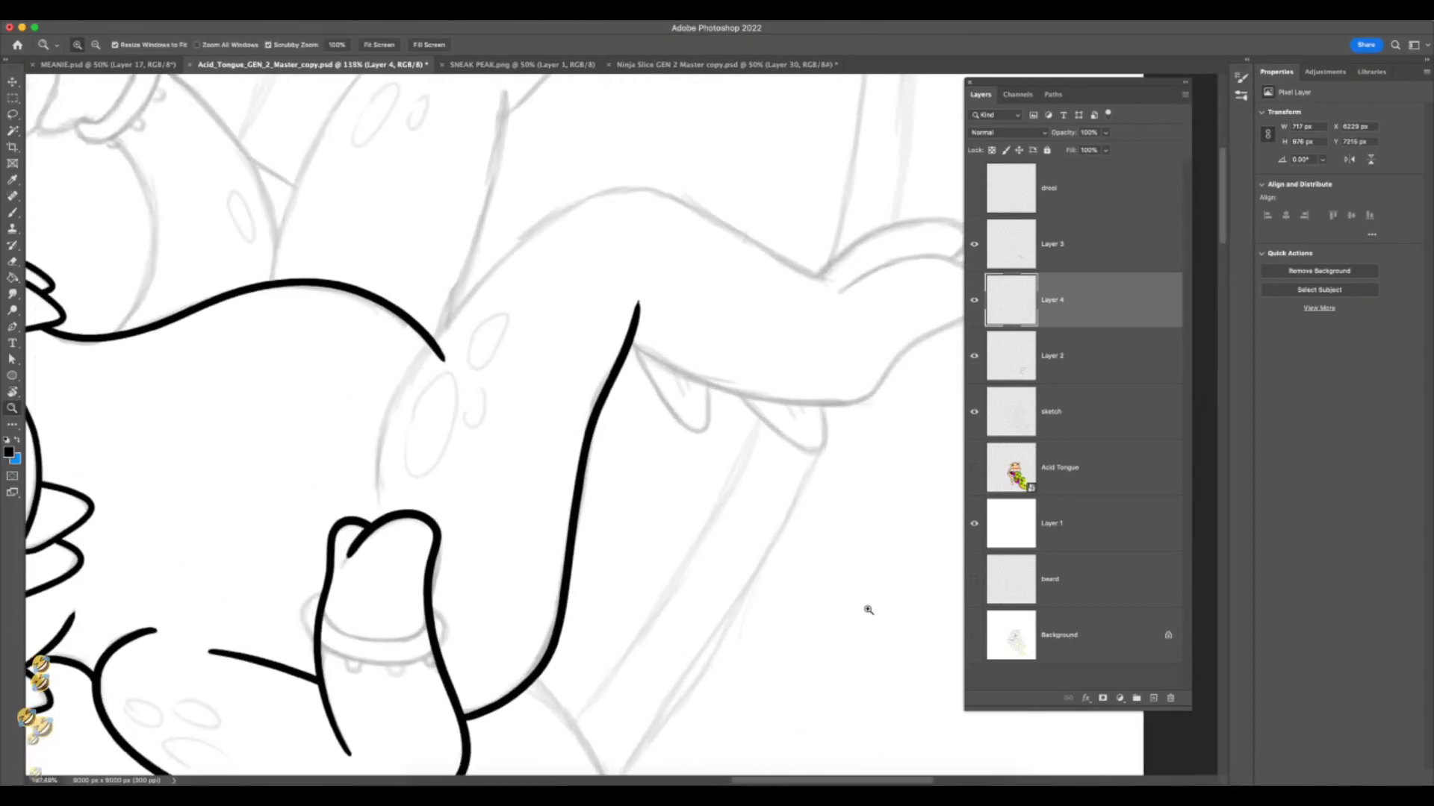
scroll(829, 602, "up", 2)
left_click(13, 213)
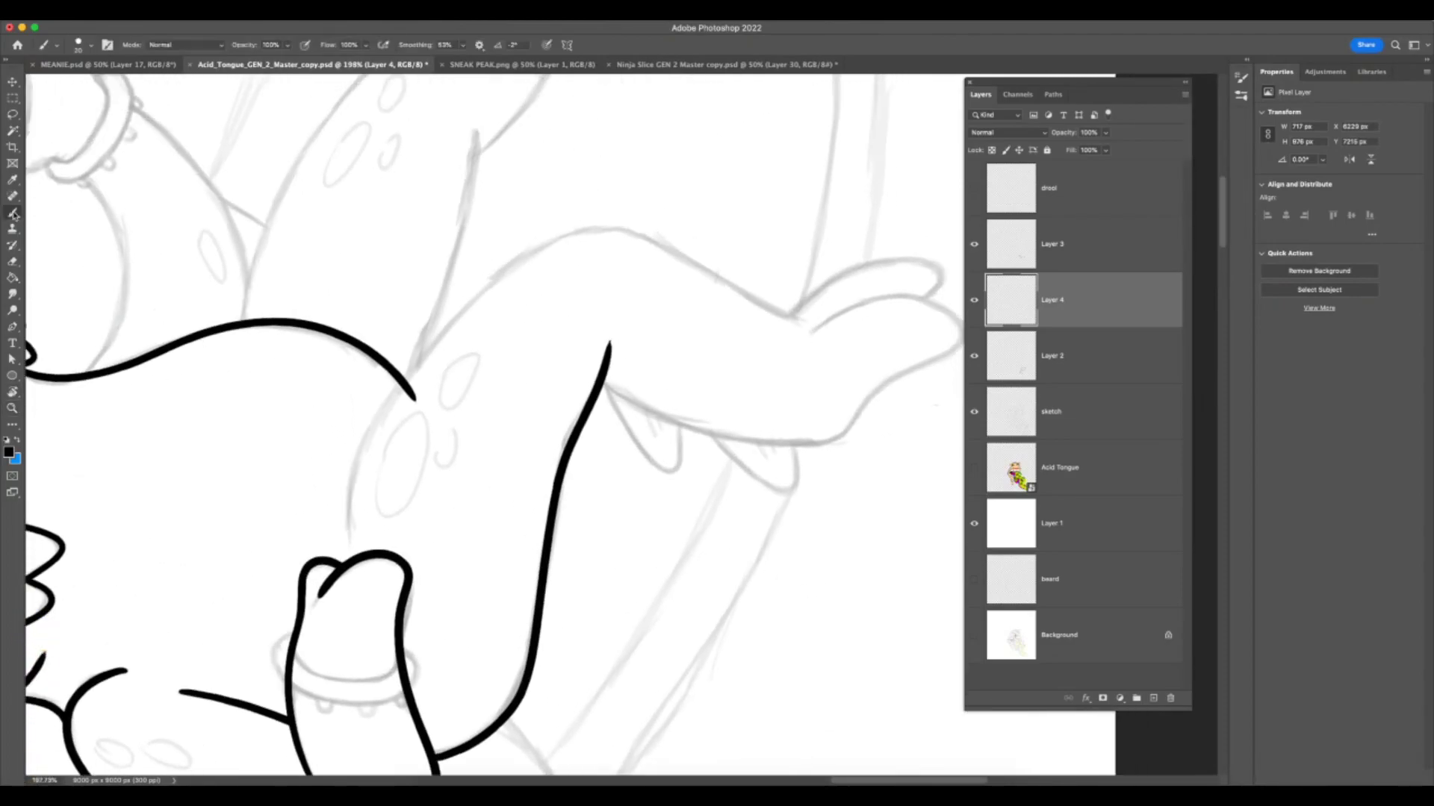
left_click(974, 300)
left_click(975, 300)
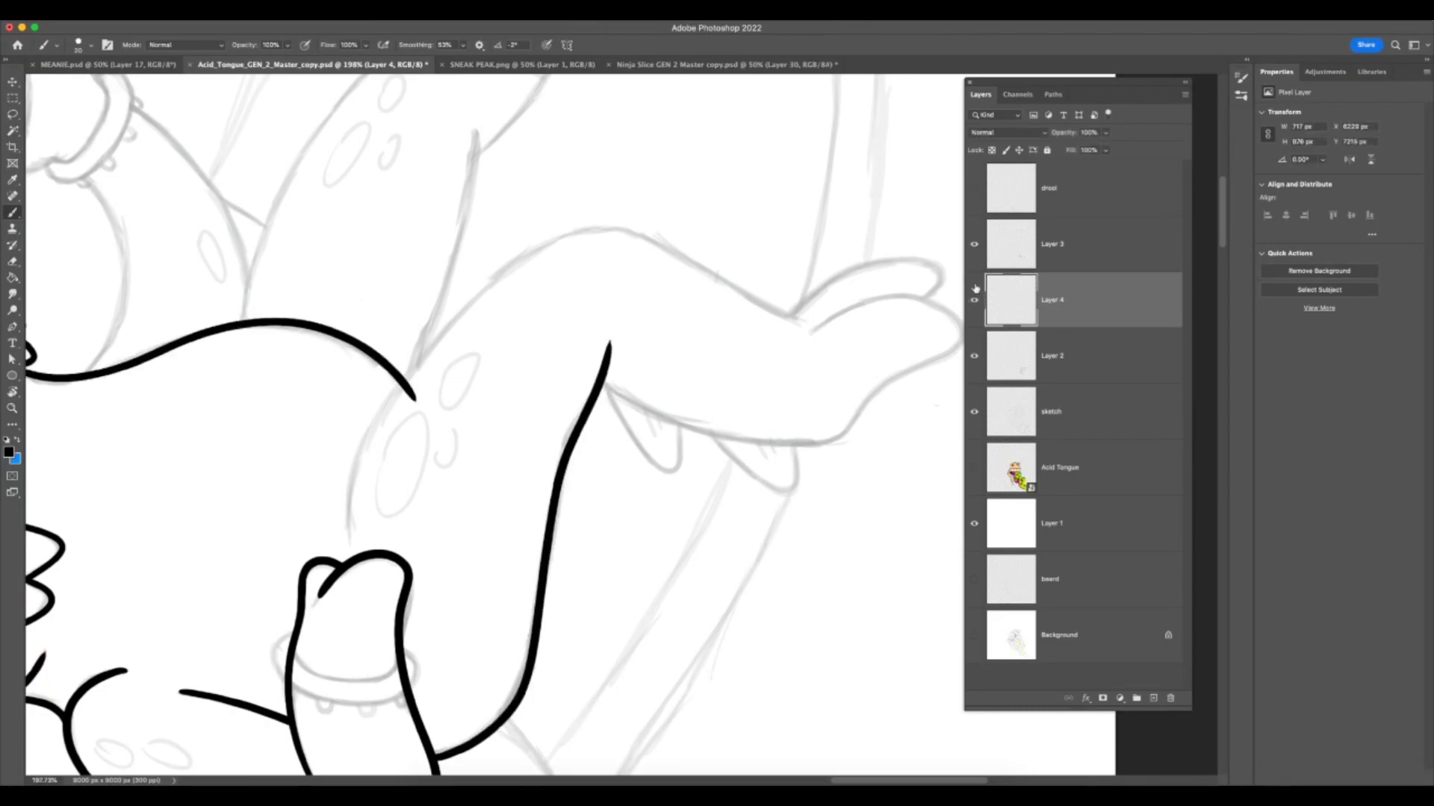
left_click(975, 245)
left_click(1042, 243)
key("F7")
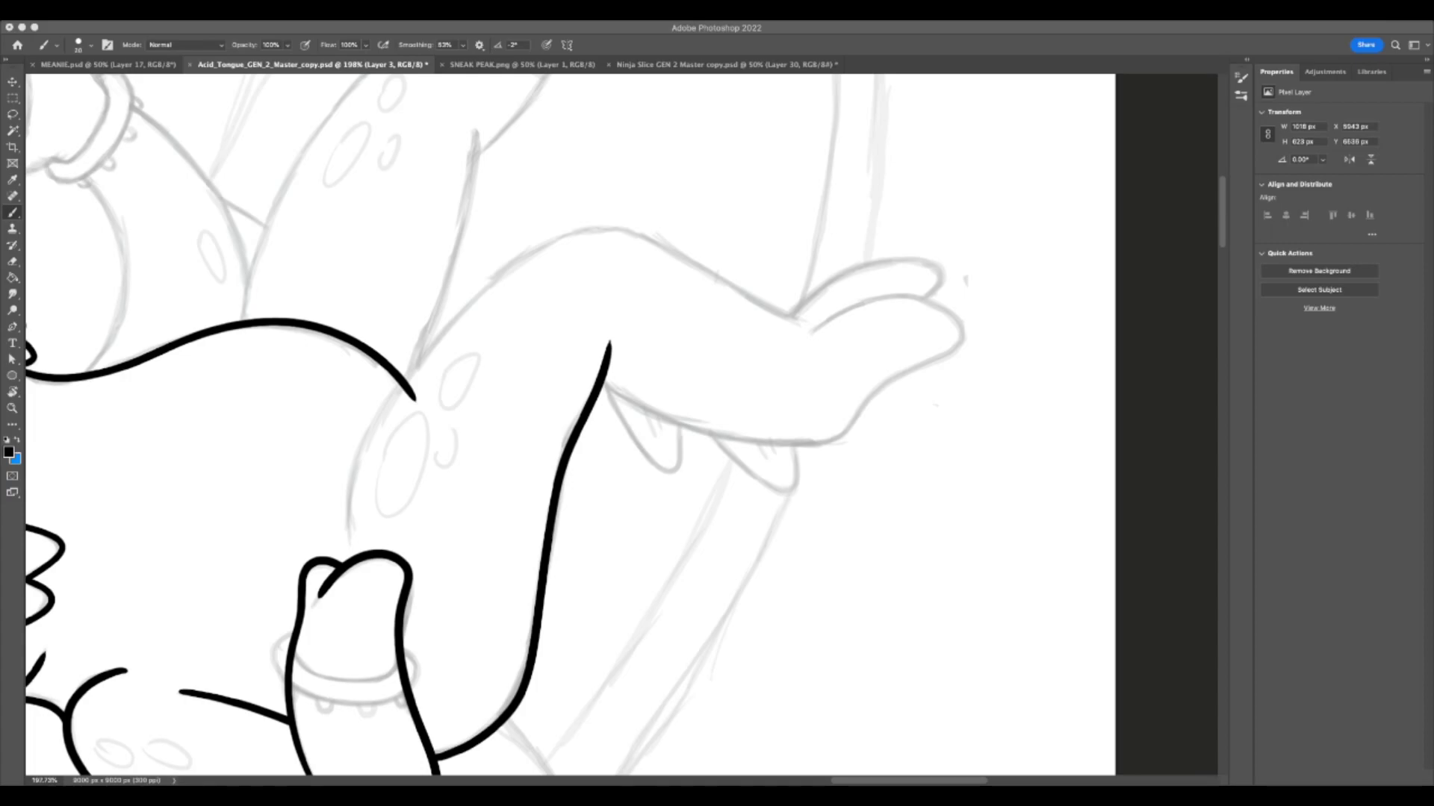
key("F7")
key("F7")
key("F7")
key("F7")
key("F7")
- Try to ink the near thigh's upper outline from above the hand over the knee toward the foot
left_click_drag(350, 532, 361, 456)
key("super+z")
key("super+z")
mouse_move(350, 530)
left_mouse_down()
mouse_move(401, 372)
mouse_move(357, 458)
mouse_move(477, 296)
mouse_move(574, 233)
left_mouse_up()
key("ctrl+z")
mouse_move(349, 536)
left_mouse_down()
mouse_move(368, 437)
mouse_move(396, 390)
left_mouse_up()
key("ctrl+z")
mouse_move(350, 502)
left_mouse_down()
mouse_move(418, 366)
mouse_move(549, 233)
mouse_move(666, 206)
left_mouse_up()
key("ctrl+z")
mouse_move(349, 542)
left_mouse_down()
mouse_move(352, 484)
mouse_move(471, 306)
mouse_move(534, 254)
mouse_move(357, 449)
mouse_move(475, 293)
mouse_move(590, 218)
mouse_move(781, 317)
left_mouse_up()
key("ctrl+z")
key("ctrl+z")
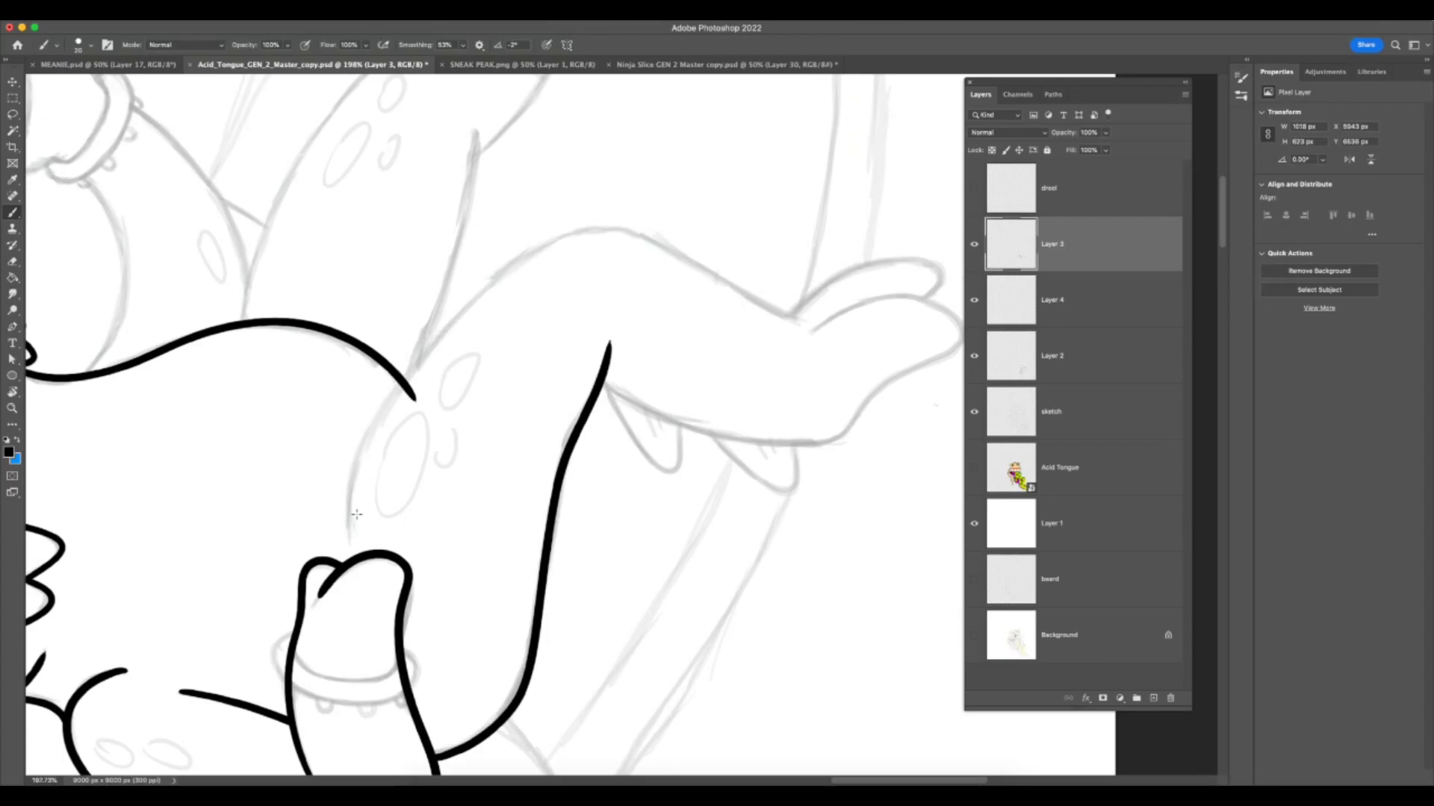
- Ink the near leg's upper outline on Layer 3 from above the hand over the knee to the ankle
left_click_drag(348, 534, 439, 345)
key("ctrl+z")
mouse_move(348, 543)
left_mouse_down()
mouse_move(356, 459)
mouse_move(391, 400)
mouse_move(539, 250)
mouse_move(349, 529)
mouse_move(361, 436)
mouse_move(437, 327)
mouse_move(515, 253)
mouse_move(578, 225)
mouse_move(634, 233)
mouse_move(815, 300)
left_mouse_up()
key("ctrl+z")
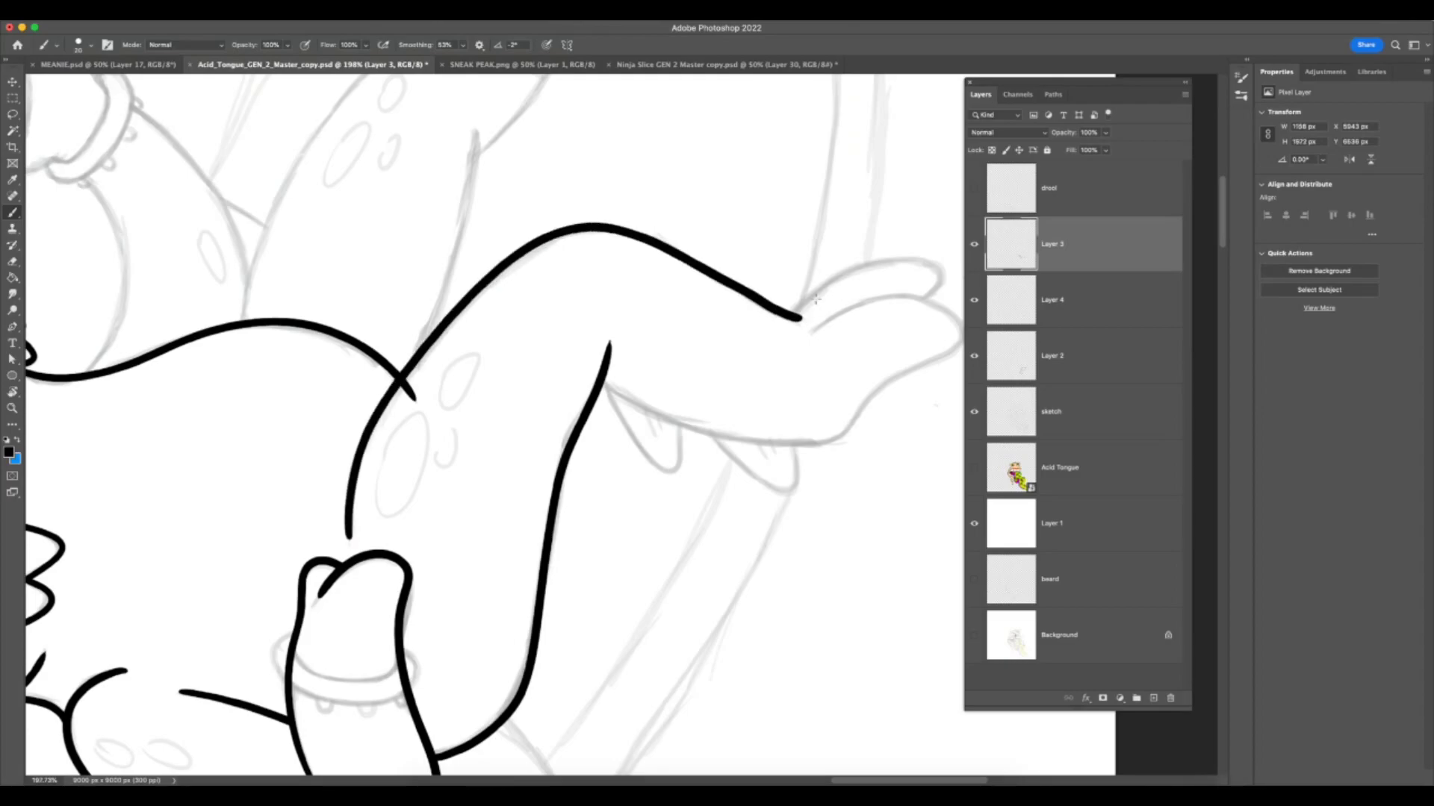
- Ink the near foot's two toes and its sole back toward the heel and calf
scroll(790, 336, "right", 4)
key("super+z")
mouse_move(471, 391)
left_mouse_down()
mouse_move(576, 436)
mouse_move(662, 448)
mouse_move(769, 363)
mouse_move(821, 348)
mouse_move(816, 312)
mouse_move(678, 281)
mouse_move(767, 253)
mouse_move(791, 260)
mouse_move(774, 306)
left_mouse_up()
key("super+z")
- Ink the two pointed spikes on the back of the near calf, redoing the first stroke
key("z")
left_click_drag(639, 546, 557, 604)
key("r")
left_click_drag(763, 382, 752, 494)
key("z")
left_click_drag(580, 509, 690, 513)
key("b")
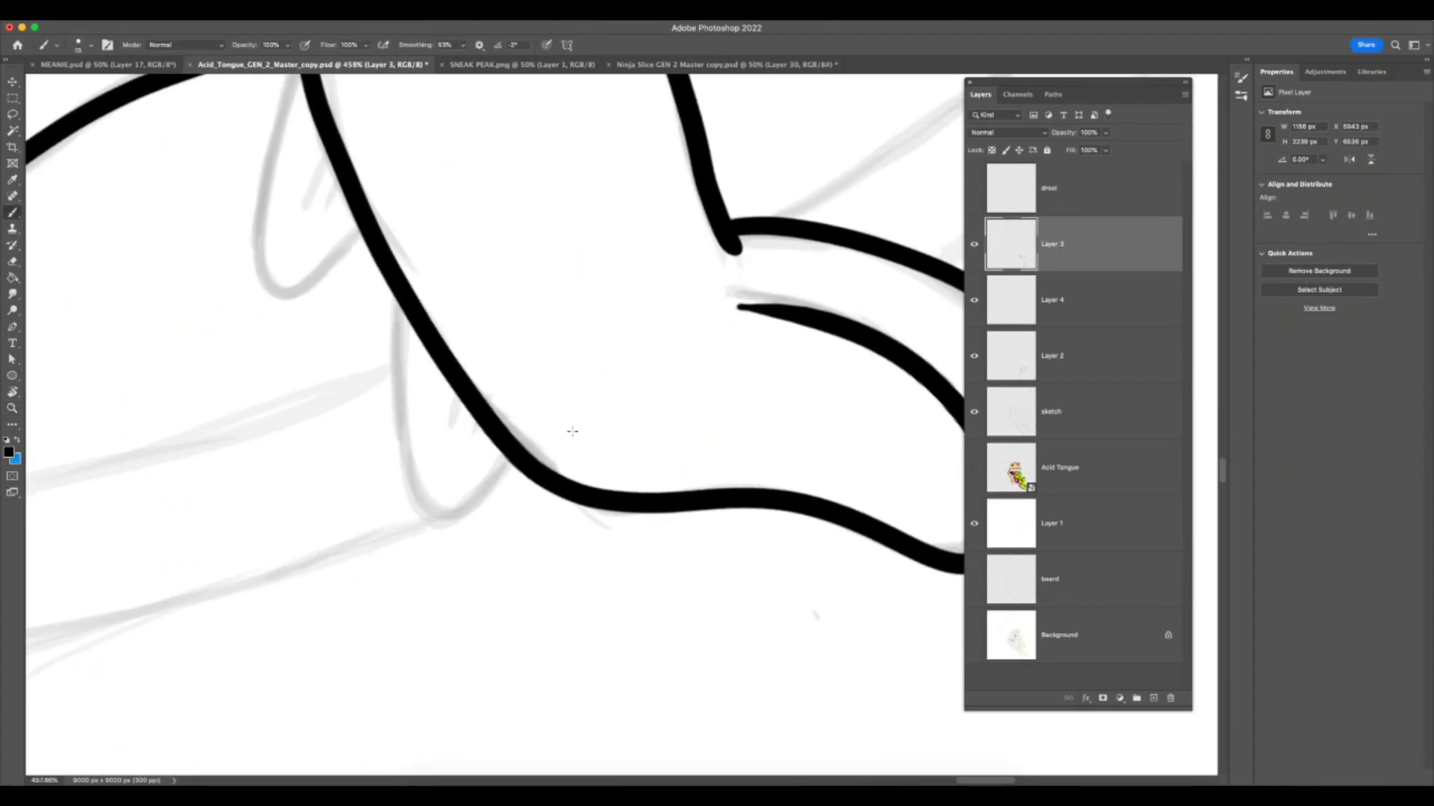
mouse_move(400, 290)
left_mouse_down()
mouse_move(392, 393)
mouse_move(418, 515)
mouse_move(395, 328)
mouse_move(407, 440)
mouse_move(452, 529)
mouse_move(510, 454)
left_mouse_up()
key("ctrl+z")
scroll(416, 353, "up", 5)
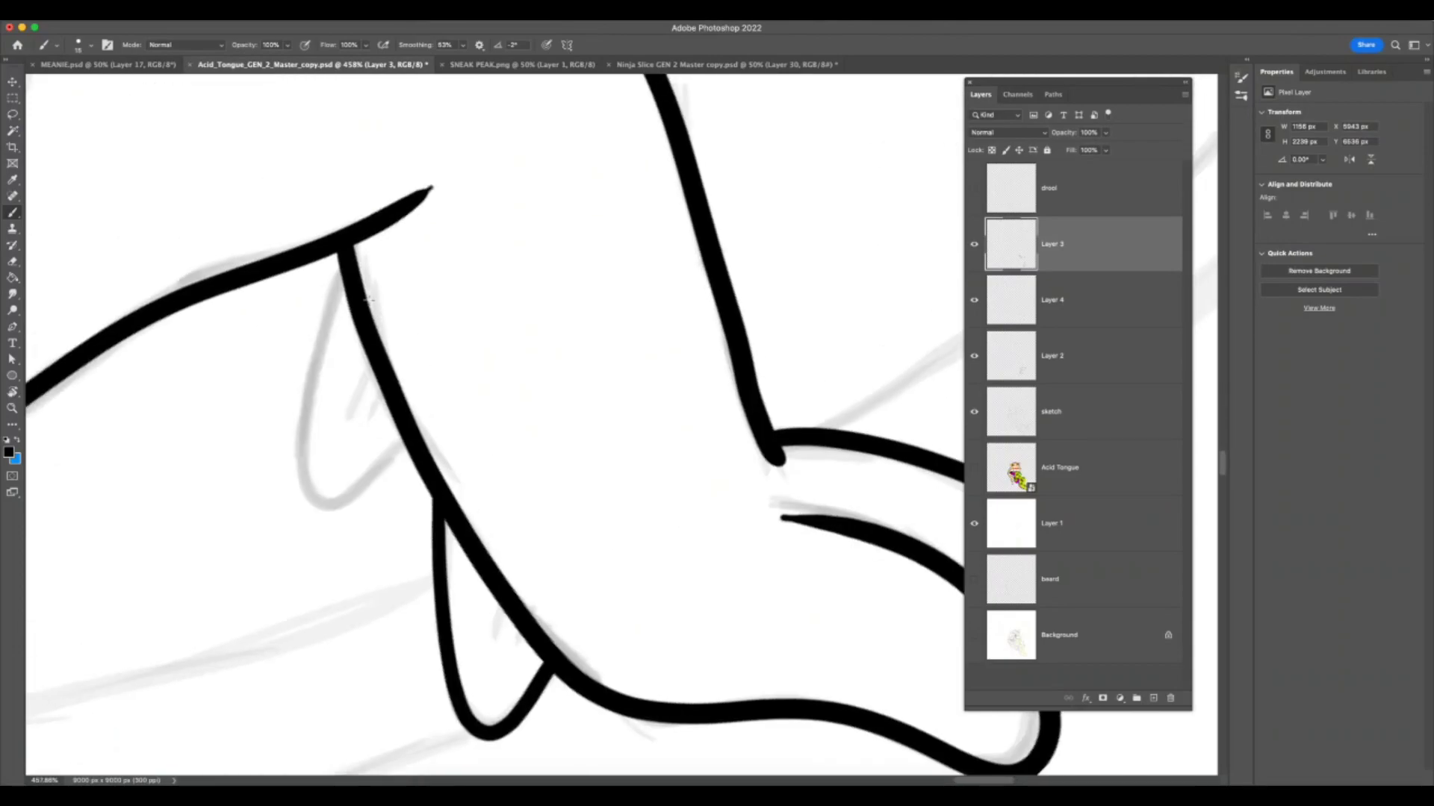
mouse_move(345, 258)
left_mouse_down()
mouse_move(320, 360)
mouse_move(310, 489)
left_mouse_up()
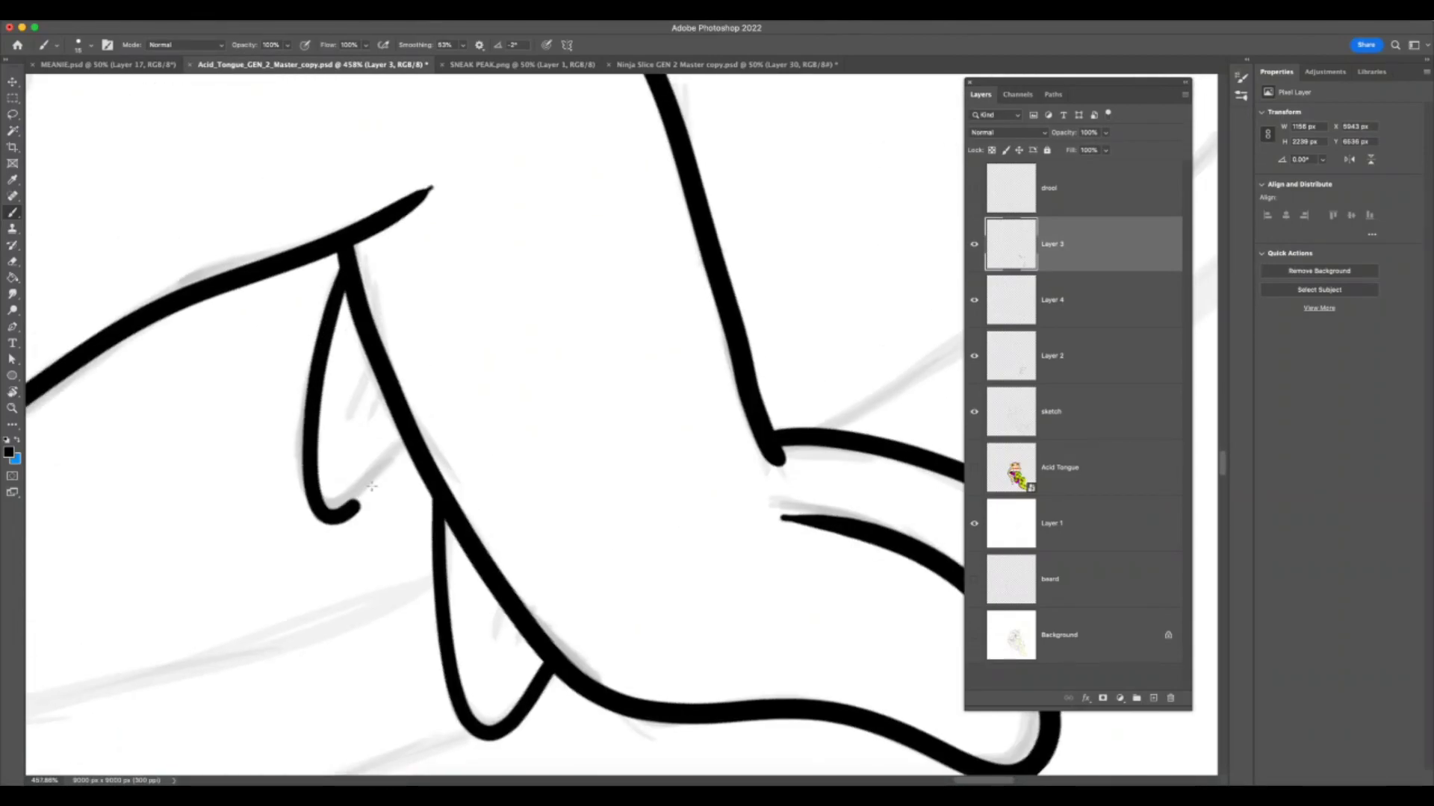
- Ink the far thigh's underside from the near leg up to the back of the far knee, redoing short attempts
key("z")
mouse_move(559, 598)
left_mouse_down()
mouse_move(527, 601)
mouse_move(499, 647)
mouse_move(515, 647)
left_mouse_up()
left_click_drag(657, 649, 627, 659)
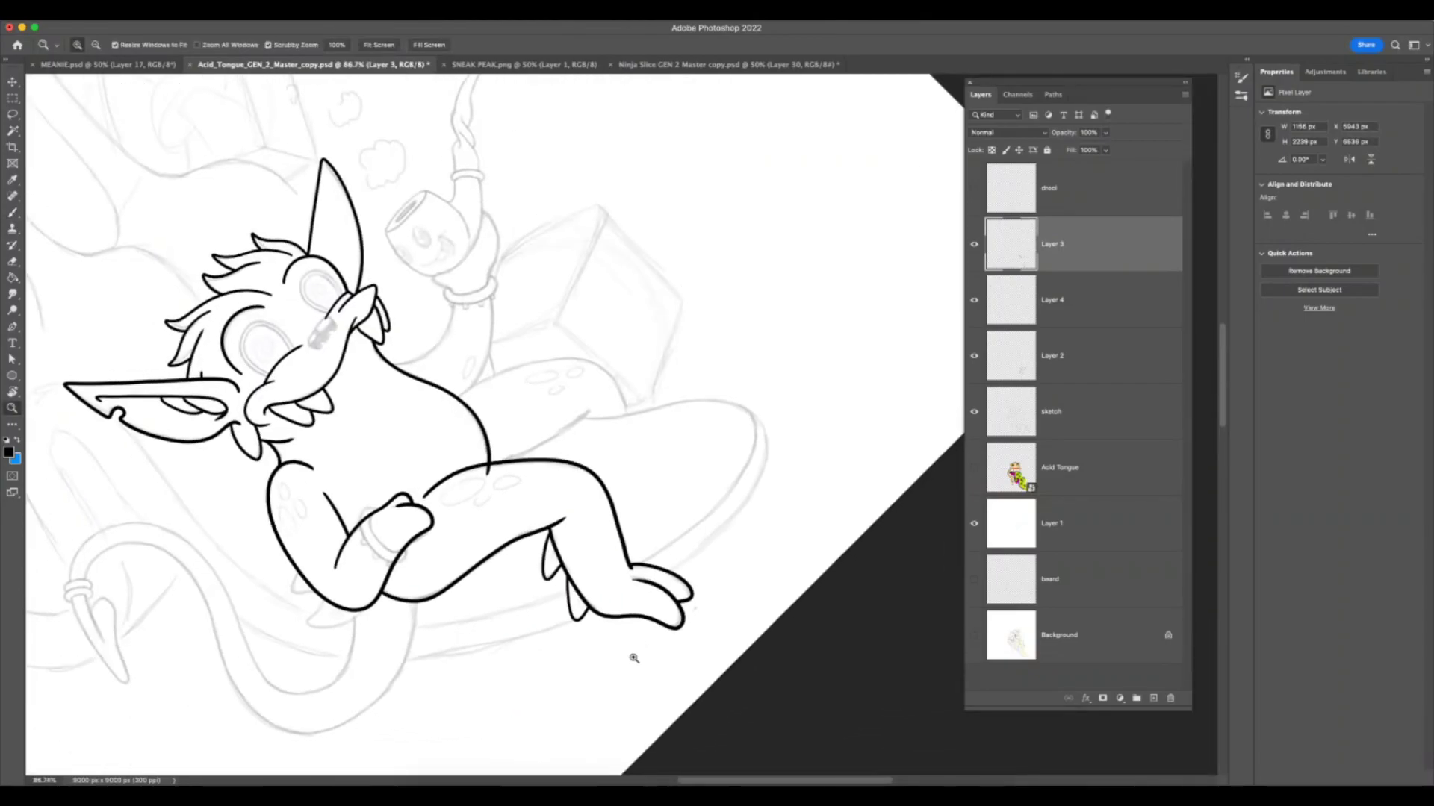
left_click_drag(567, 463, 599, 457)
key("r")
left_click_drag(821, 310, 529, 218)
key("z")
left_click_drag(714, 567, 738, 565)
key("b")
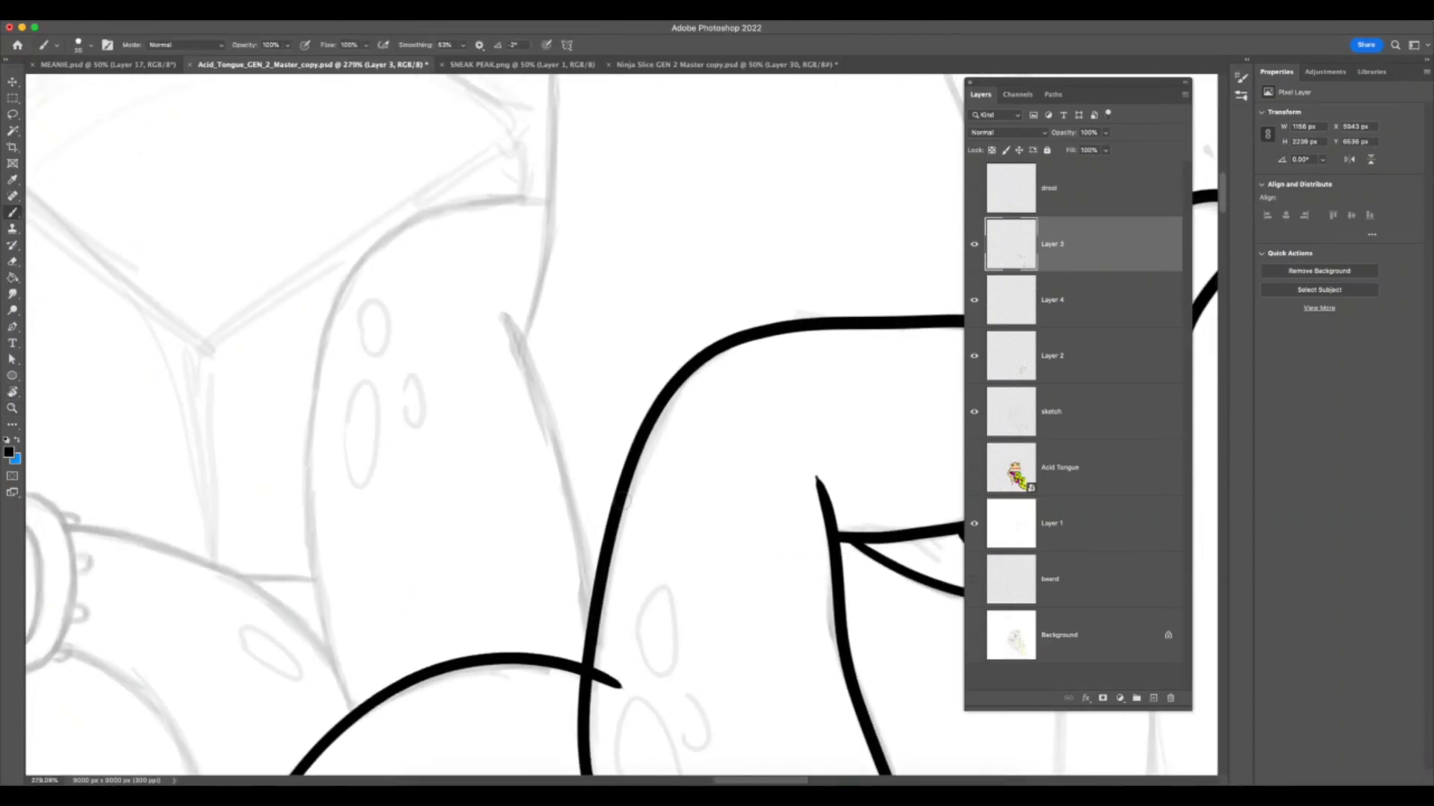
left_click_drag(590, 640, 584, 560)
key("super+z")
left_click_drag(592, 635, 583, 538)
key("super+z")
mouse_move(590, 631)
left_mouse_down()
mouse_move(570, 498)
mouse_move(498, 304)
left_mouse_up()
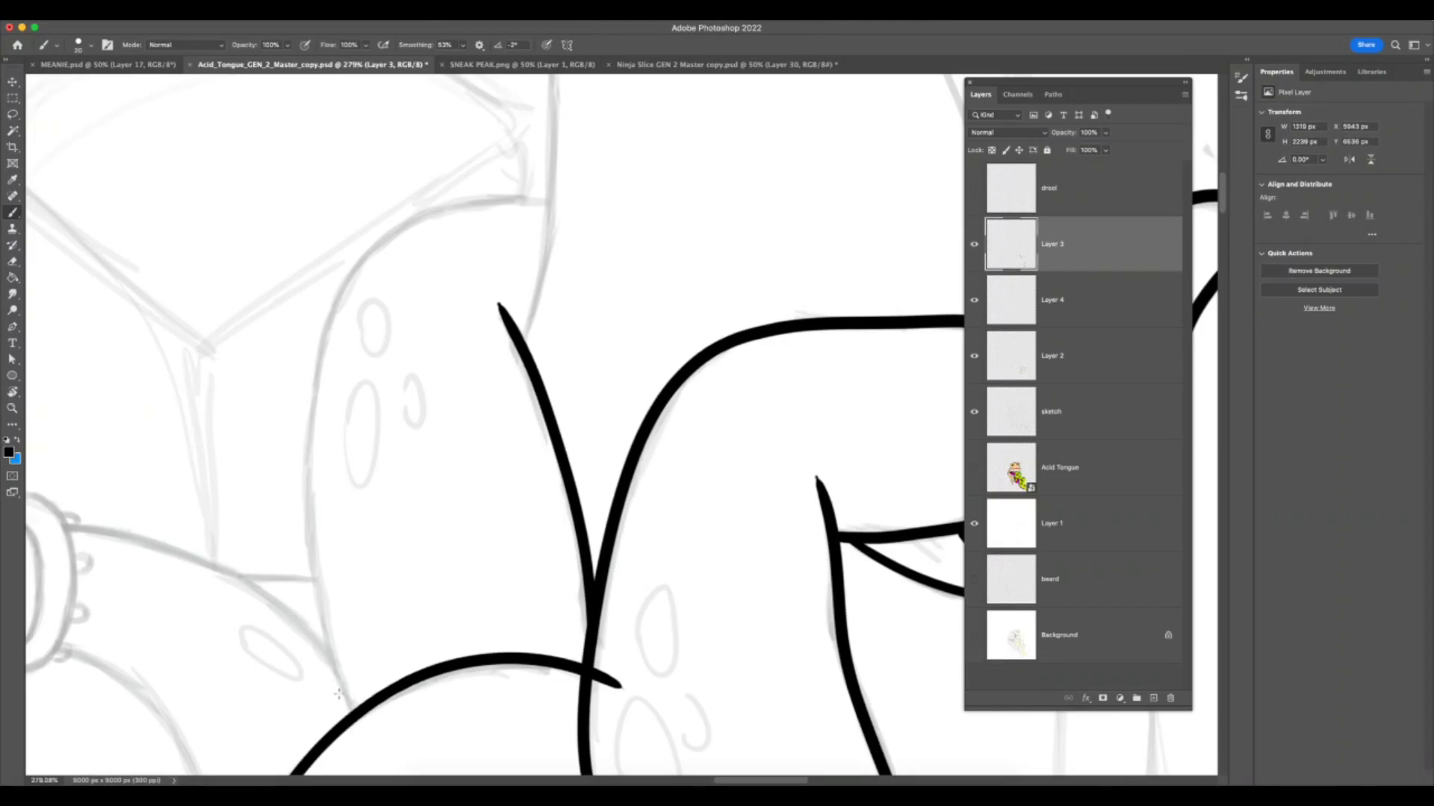
- Ink the raised arm's outer outline from the hand behind the pipe bowl down to the torso
key("z")
left_click_drag(364, 660, 330, 688)
key("r")
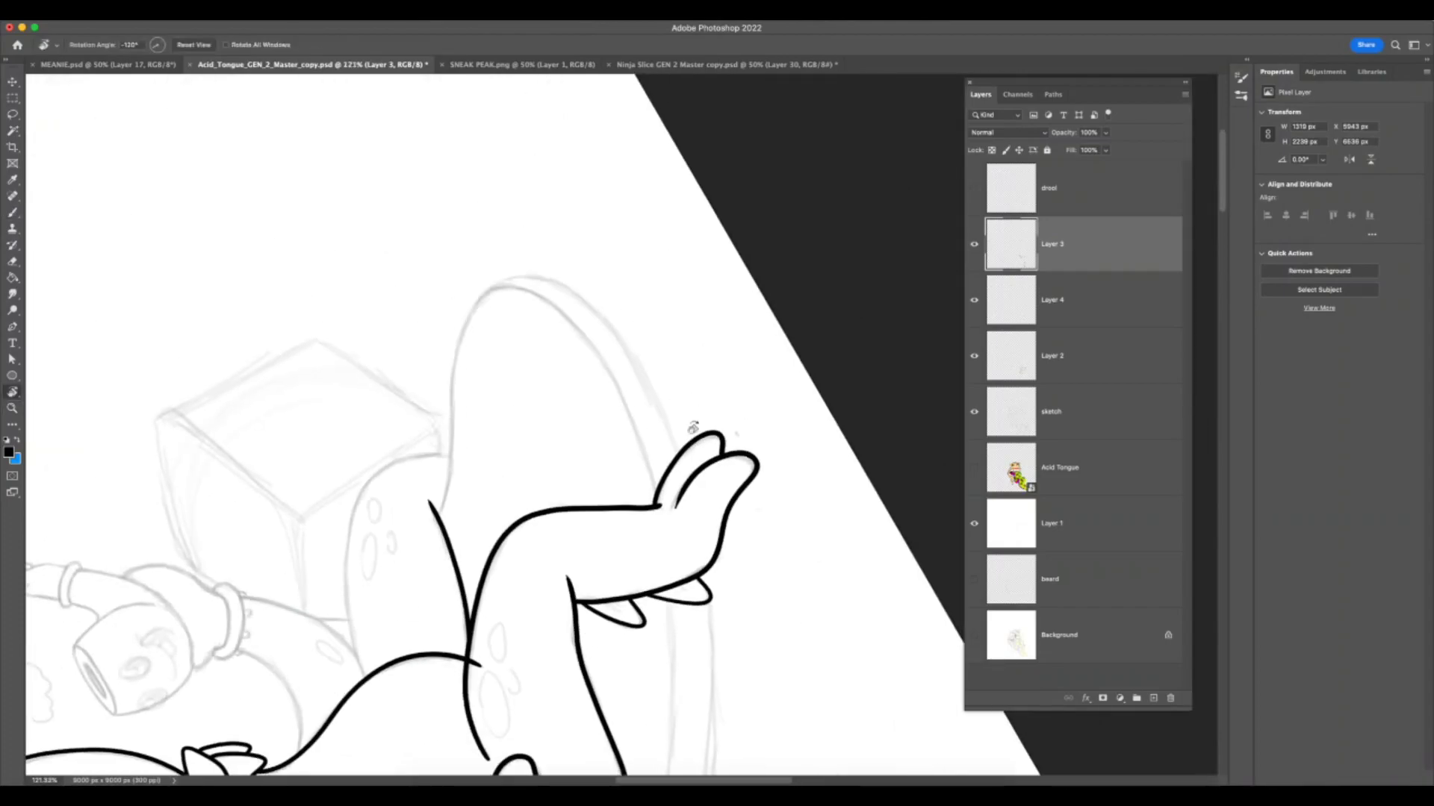
left_click_drag(691, 413, 668, 486)
key("z")
left_click_drag(249, 185, 290, 206)
left_click_drag(191, 110, 349, 294)
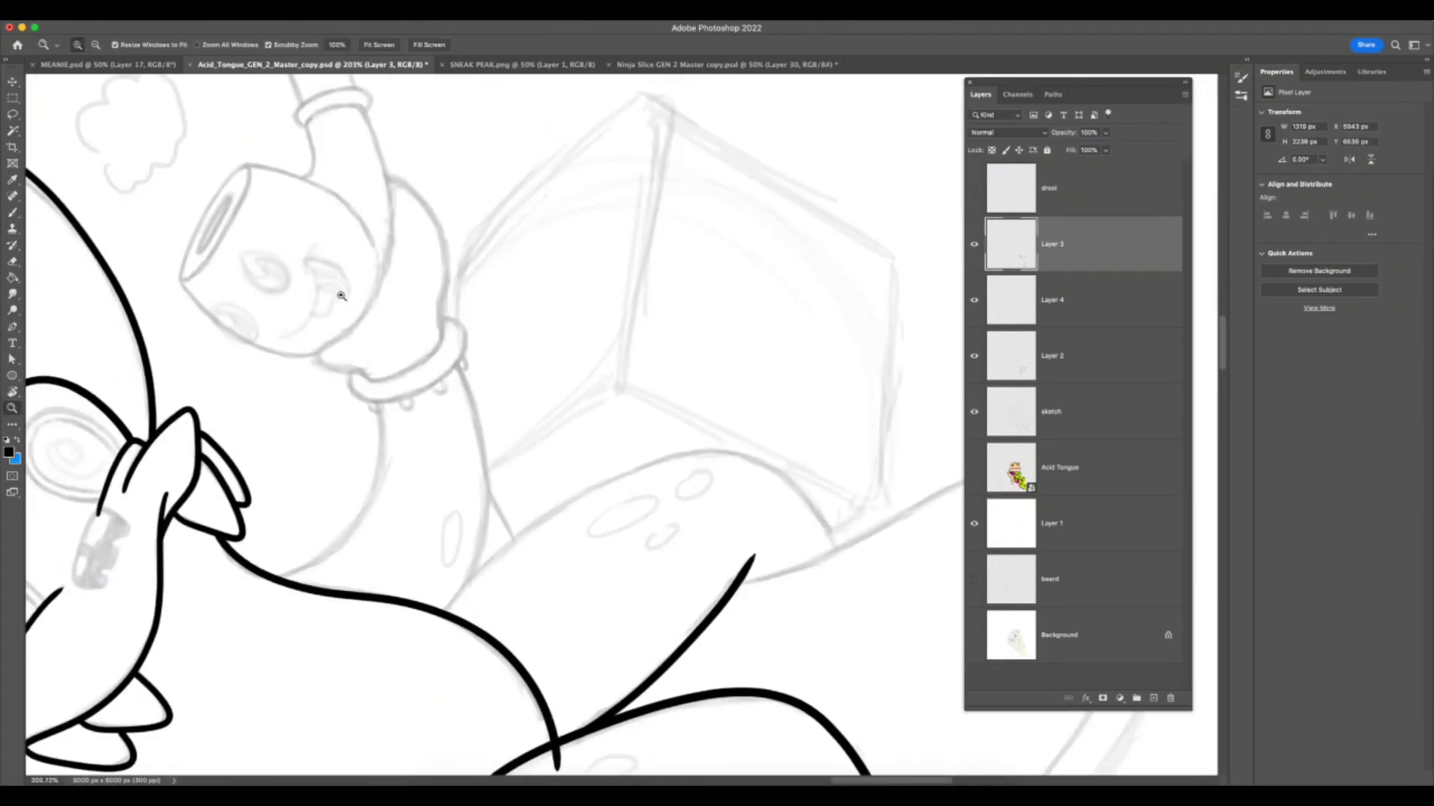
key("b")
mouse_move(388, 178)
left_mouse_down()
mouse_move(421, 188)
mouse_move(447, 227)
mouse_move(443, 337)
mouse_move(479, 427)
mouse_move(475, 542)
mouse_move(441, 618)
left_mouse_up()
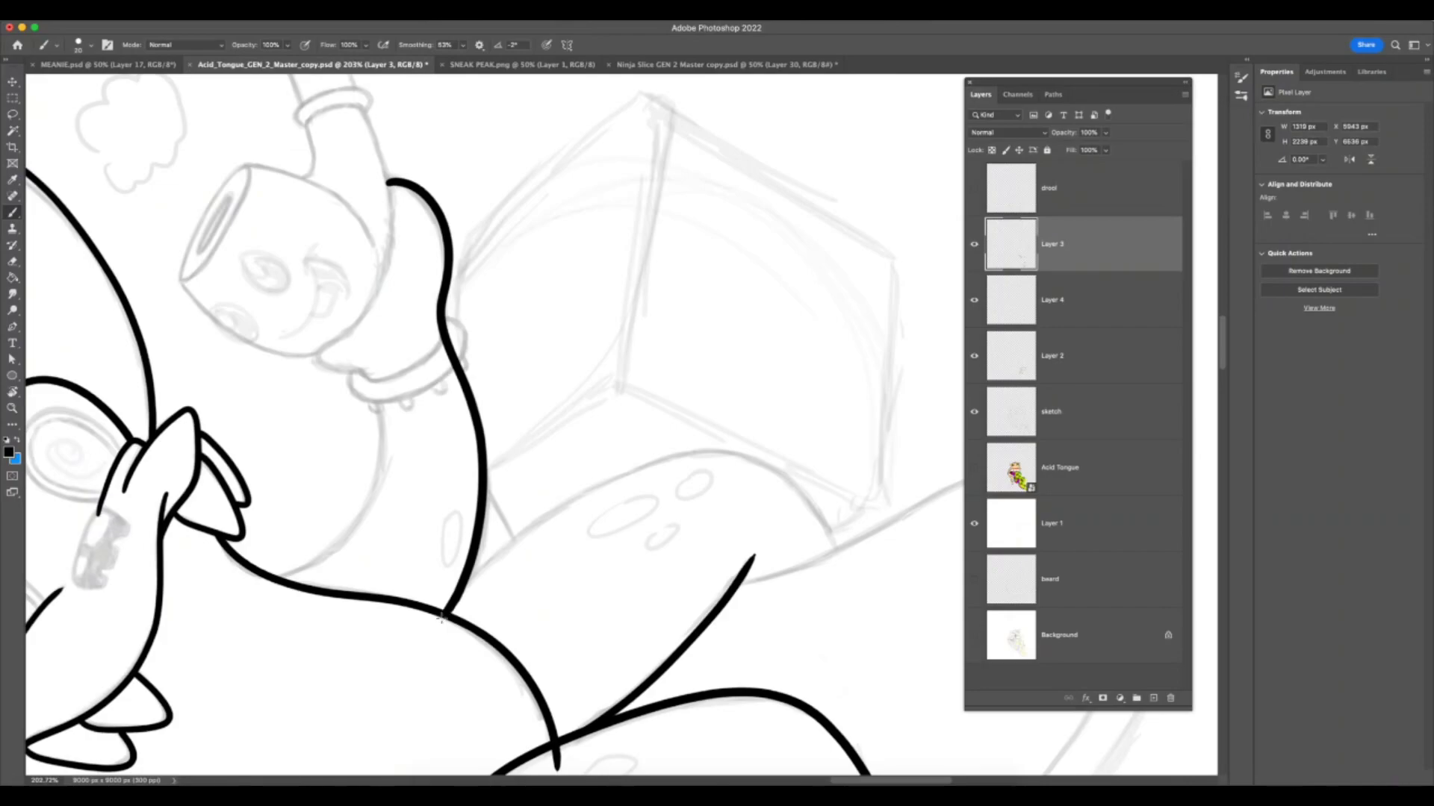
- Ink the raised arm's inner outline from the torso up to the pipe bowl, redoing strokes until the curve follows the sketch
mouse_move(273, 578)
left_mouse_down()
mouse_move(315, 563)
mouse_move(354, 519)
mouse_move(380, 437)
left_mouse_up()
key("super+z")
mouse_move(272, 578)
left_mouse_down()
mouse_move(316, 564)
mouse_move(352, 532)
left_mouse_up()
key("super+z")
mouse_move(266, 575)
left_mouse_down()
mouse_move(306, 567)
mouse_move(351, 520)
left_mouse_up()
key("ctrl+z")
mouse_move(269, 575)
left_mouse_down()
mouse_move(355, 524)
mouse_move(384, 459)
left_mouse_up()
key("ctrl+z")
mouse_move(275, 576)
left_mouse_down()
mouse_move(351, 526)
mouse_move(380, 472)
mouse_move(364, 373)
mouse_move(316, 357)
left_mouse_up()
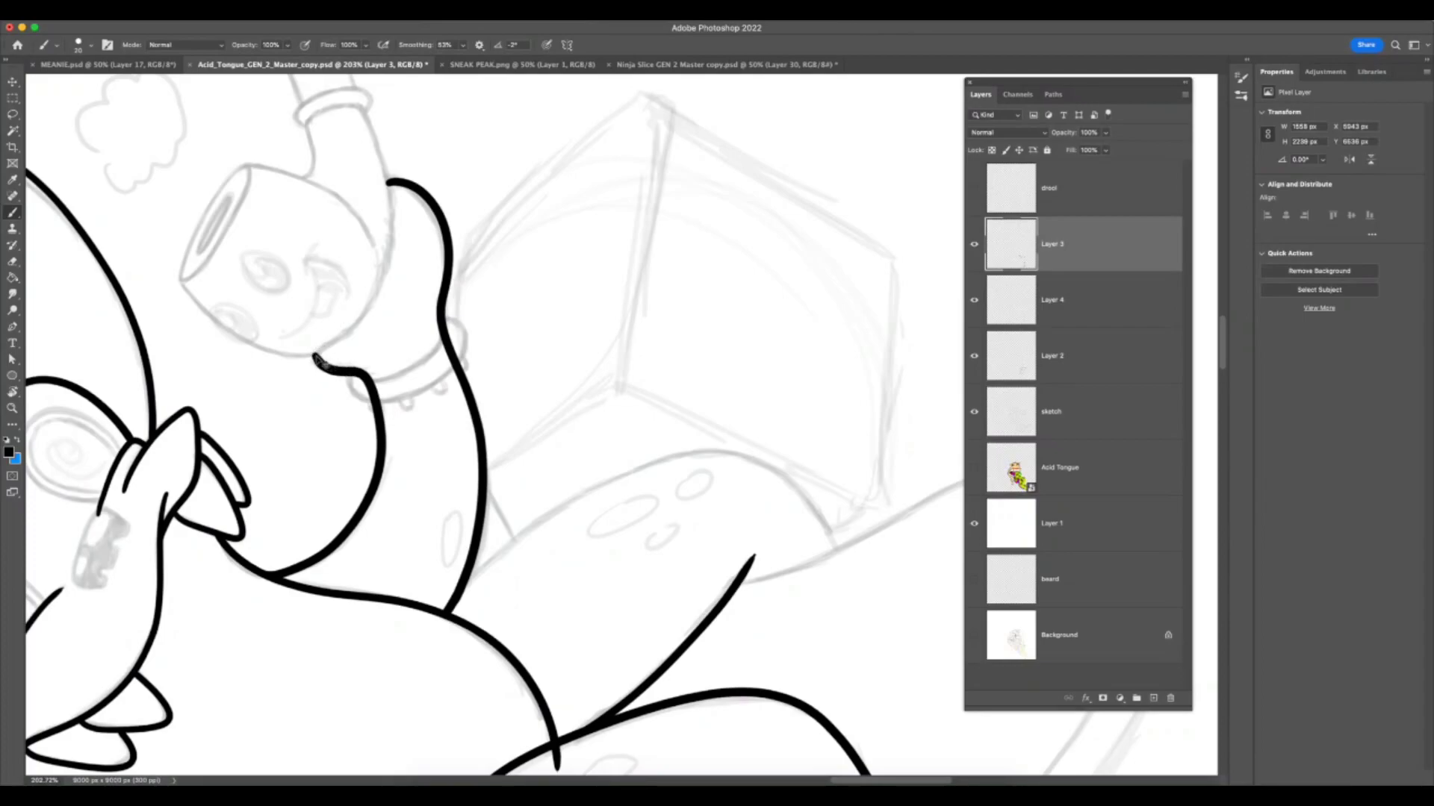
- Ink the far leg's upper outline from the torso over the bent knee, redoing strokes until the curve is clean
key("z")
scroll(567, 496, "down", 5)
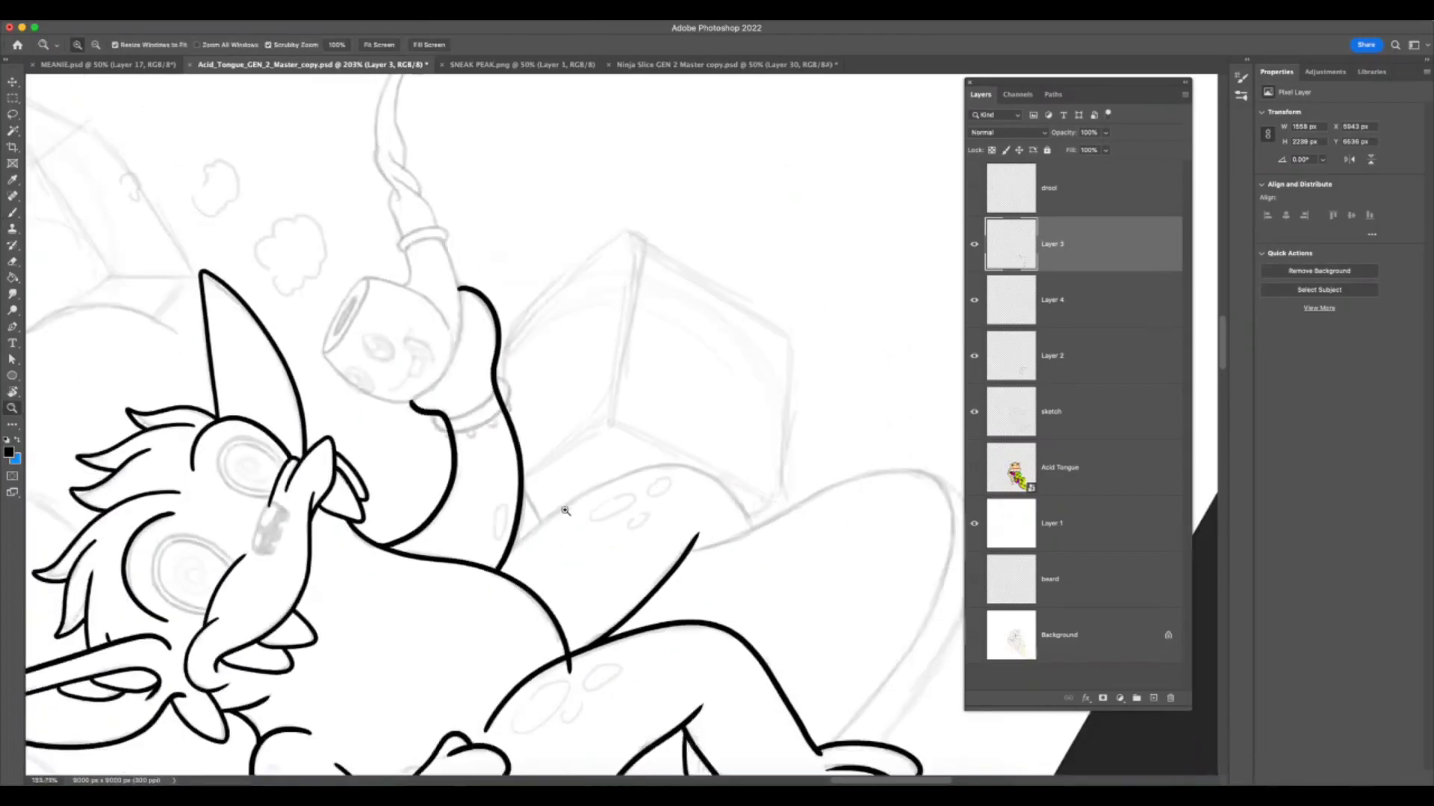
key("r")
left_click_drag(813, 333, 690, 222)
key("z")
left_click_drag(879, 575, 912, 603)
scroll(914, 604, "up", 1)
key("b")
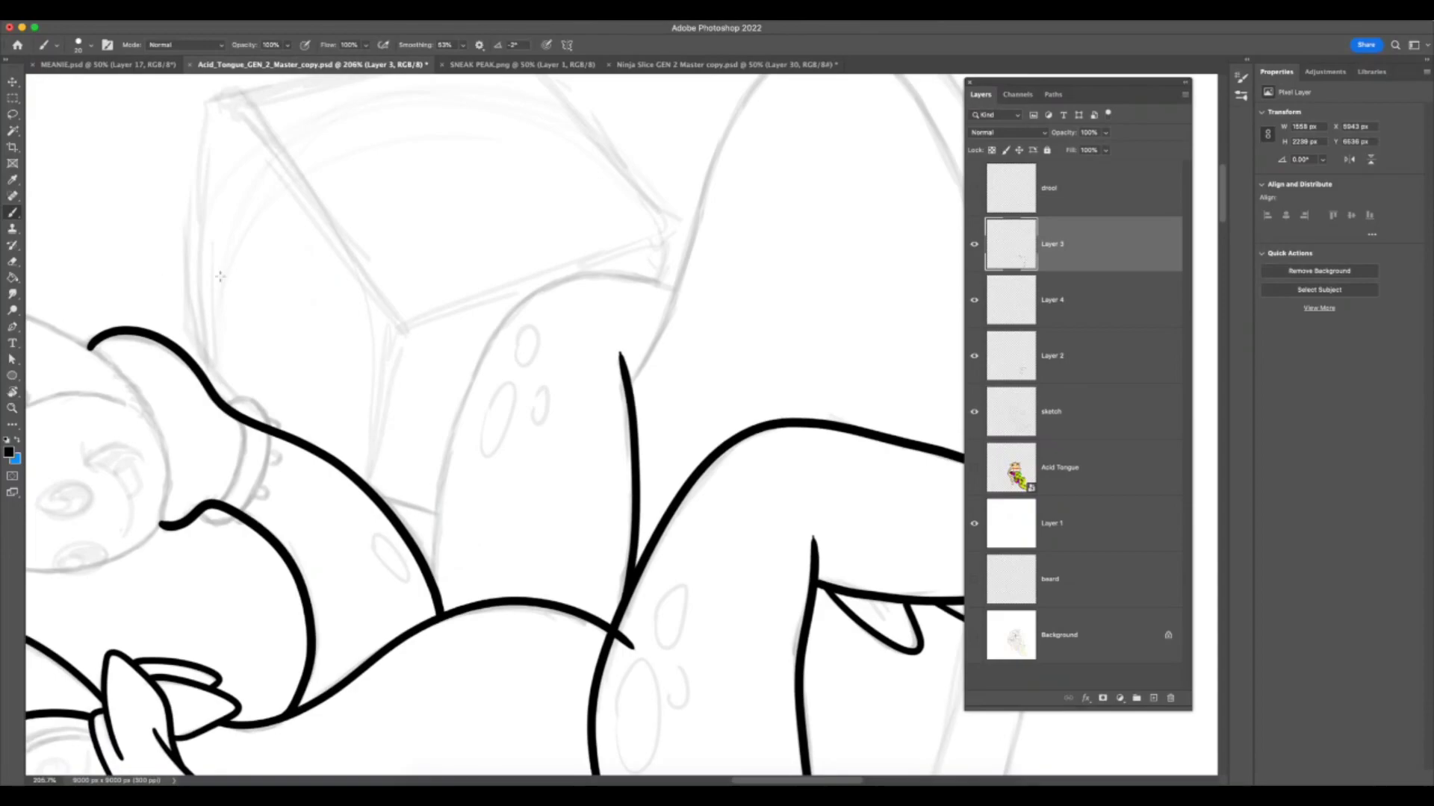
left_click_drag(430, 551, 432, 545)
key("super+z")
left_click_drag(437, 599, 454, 440)
key("super+z")
key("super+z")
left_click_drag(434, 593, 457, 399)
key("super+z")
left_click_drag(434, 594, 457, 424)
key("ctrl+z")
mouse_move(436, 595)
left_mouse_down()
mouse_move(445, 452)
mouse_move(469, 377)
mouse_move(502, 310)
mouse_move(546, 271)
left_mouse_up()
key("ctrl+z")
mouse_move(434, 577)
left_mouse_down()
mouse_move(437, 496)
mouse_move(499, 322)
mouse_move(548, 284)
mouse_move(657, 287)
left_mouse_up()
key("ctrl+z")
mouse_move(435, 601)
left_mouse_down()
mouse_move(466, 400)
mouse_move(523, 294)
mouse_move(560, 275)
left_mouse_up()
key("F7")
key("ctrl+z")
mouse_move(438, 590)
left_mouse_down()
mouse_move(440, 482)
mouse_move(467, 390)
mouse_move(536, 301)
mouse_move(597, 275)
left_mouse_up()
key("ctrl+z")
mouse_move(438, 591)
left_mouse_down()
mouse_move(434, 548)
mouse_move(514, 306)
mouse_move(625, 271)
mouse_move(679, 288)
left_mouse_up()
- Review the inked creature as a whole and the uninked tail area for remaining parts
key("z")
left_click_drag(659, 539, 537, 539)
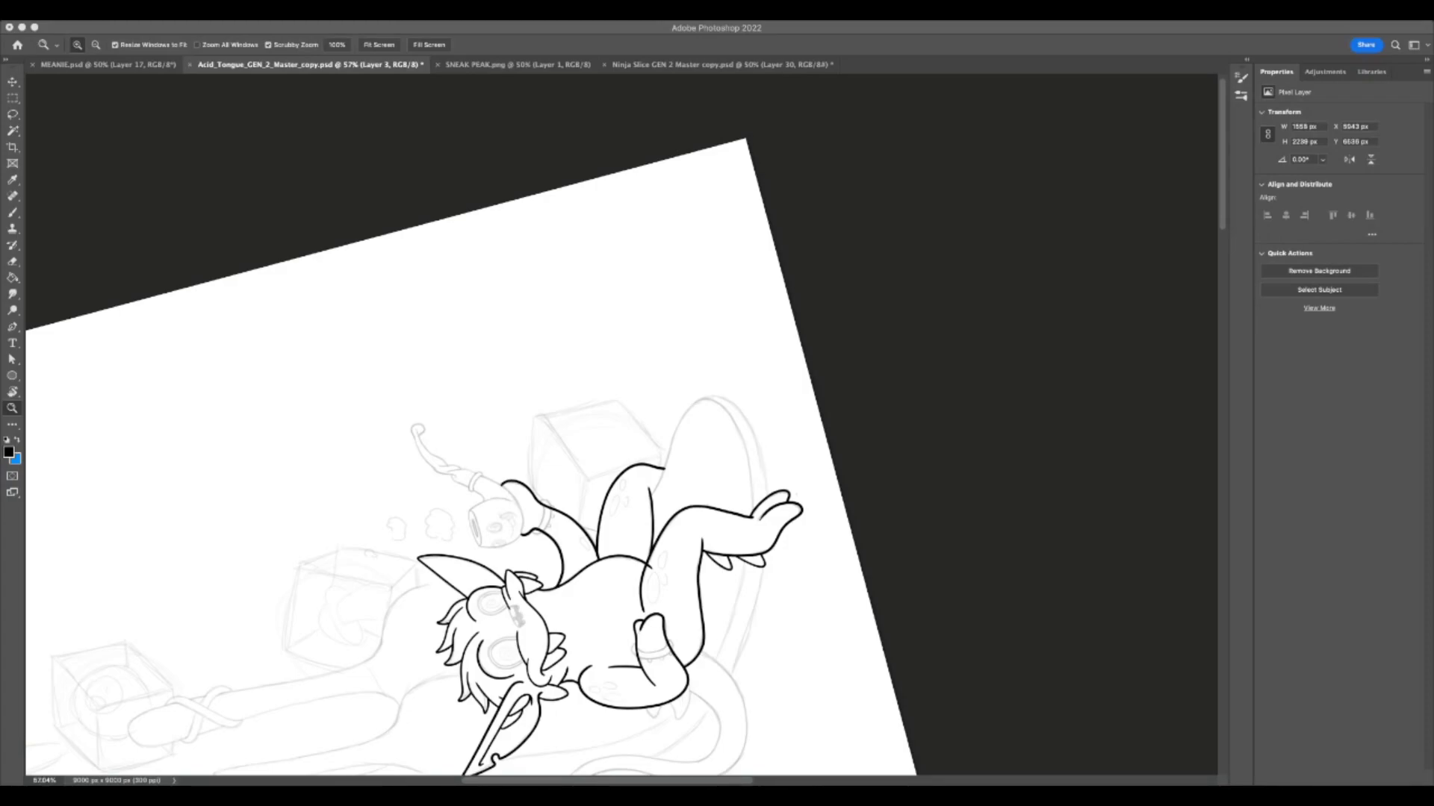
left_click_drag(638, 627, 454, 539)
key("r")
key("z")
mouse_move(537, 696)
left_mouse_down()
mouse_move(515, 696)
mouse_move(612, 696)
mouse_move(1053, 612)
left_mouse_up()
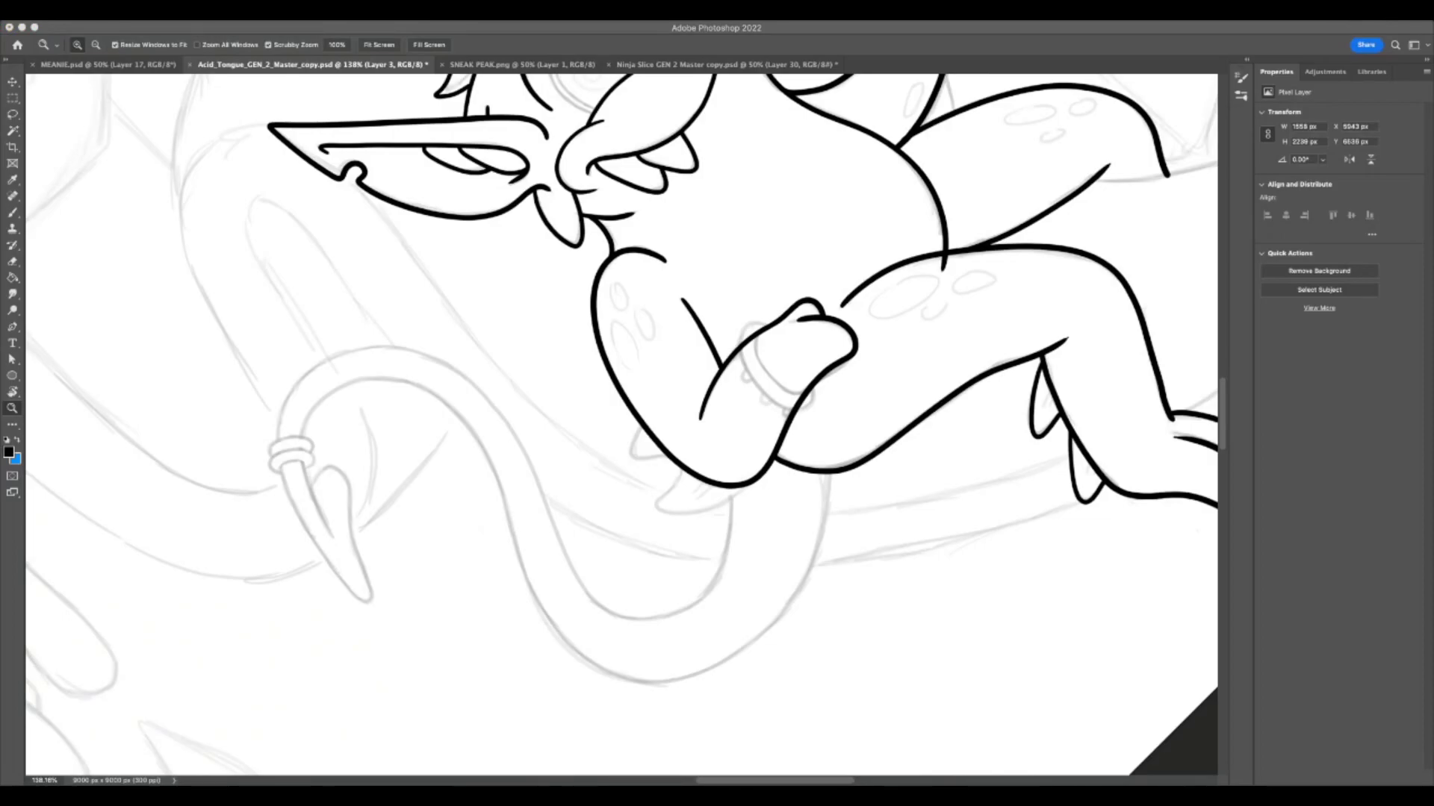
left_click(684, 672)
left_click_drag(684, 673, 625, 707)
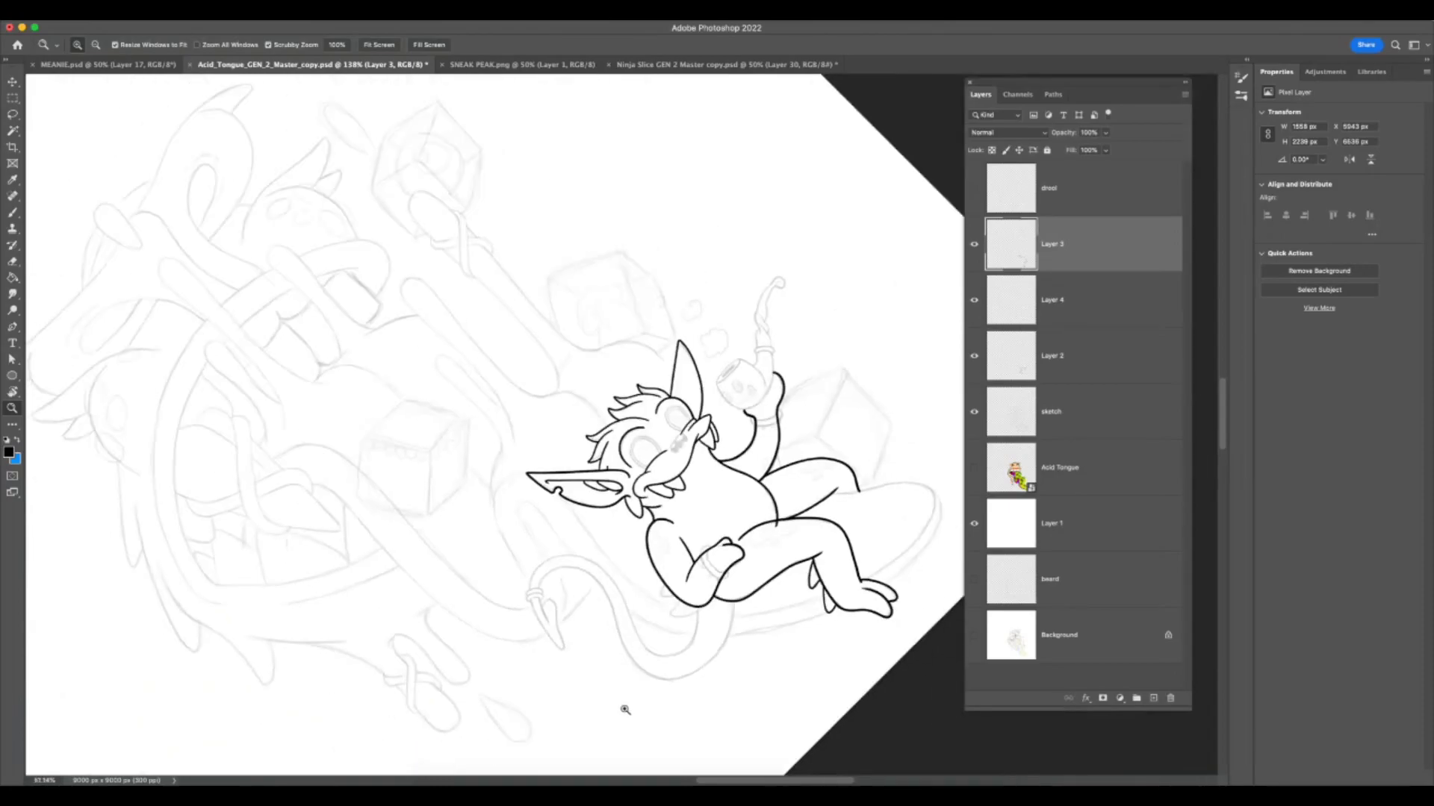
left_click_drag(840, 367, 904, 474)
left_click_drag(670, 683, 697, 665)
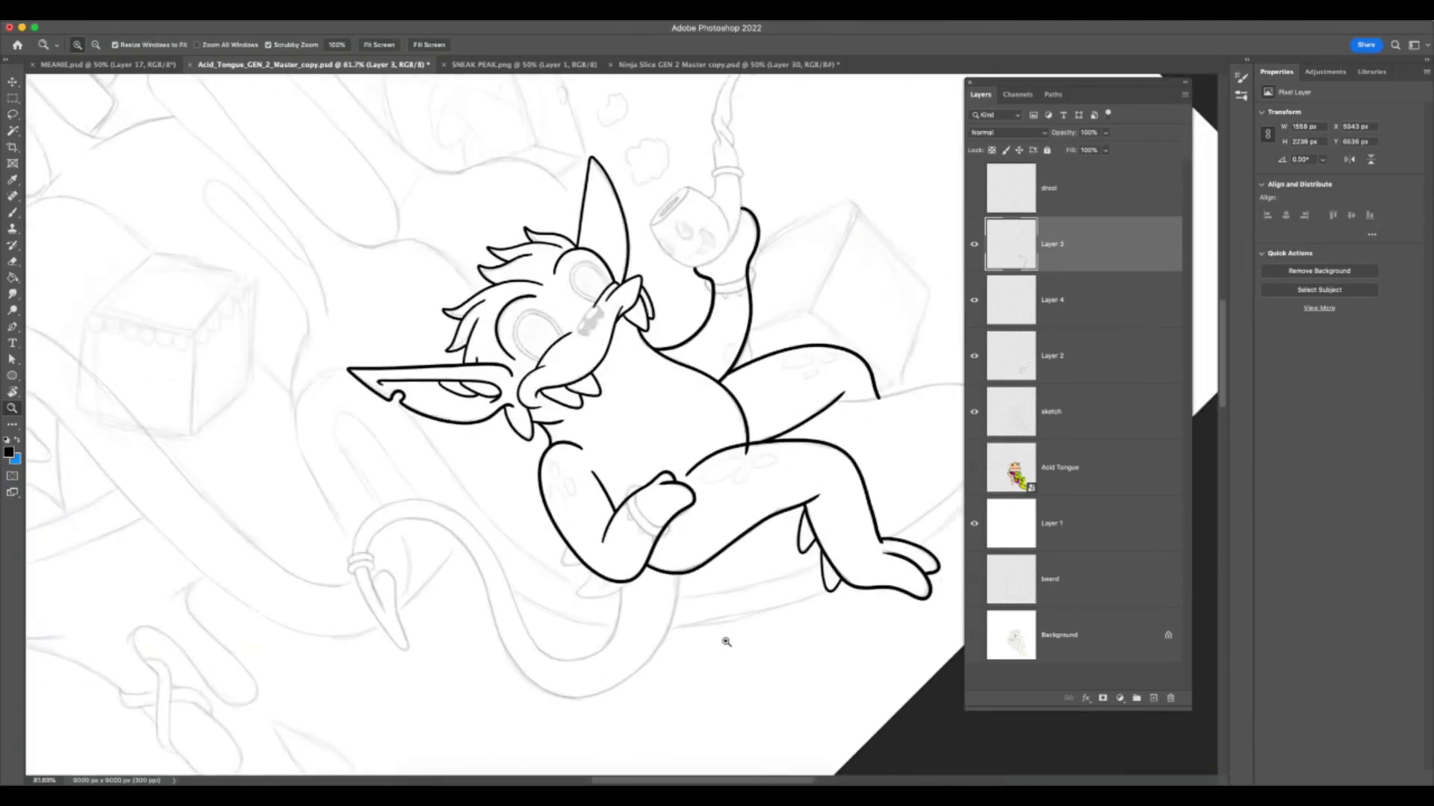
- Reduce the brush size and ink the two spikes under the near elbow, redoing the first stroke
key("r")
left_click_drag(837, 568, 817, 372)
key("z")
left_click_drag(710, 598, 811, 598)
key("r")
left_click_drag(889, 409, 857, 298)
key("z")
left_click_drag(743, 570, 818, 570)
key("b")
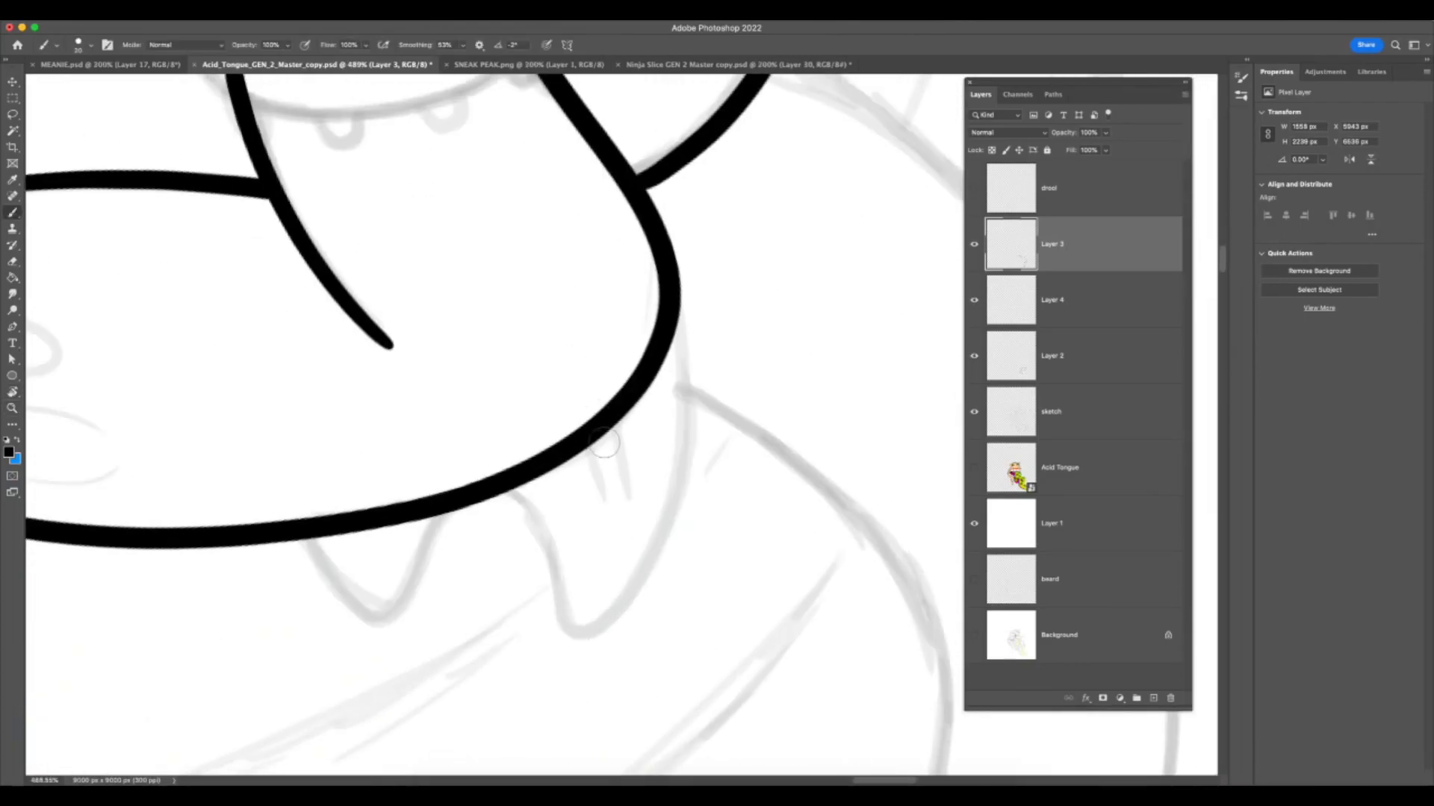
key("bracketleft")
key("bracketleft")
key("bracketleft")
left_click_drag(299, 536, 356, 611)
key("ctrl+z")
mouse_move(292, 538)
left_mouse_down()
mouse_move(414, 598)
mouse_move(467, 492)
mouse_move(536, 528)
mouse_move(620, 628)
mouse_move(693, 396)
mouse_move(681, 339)
left_mouse_up()
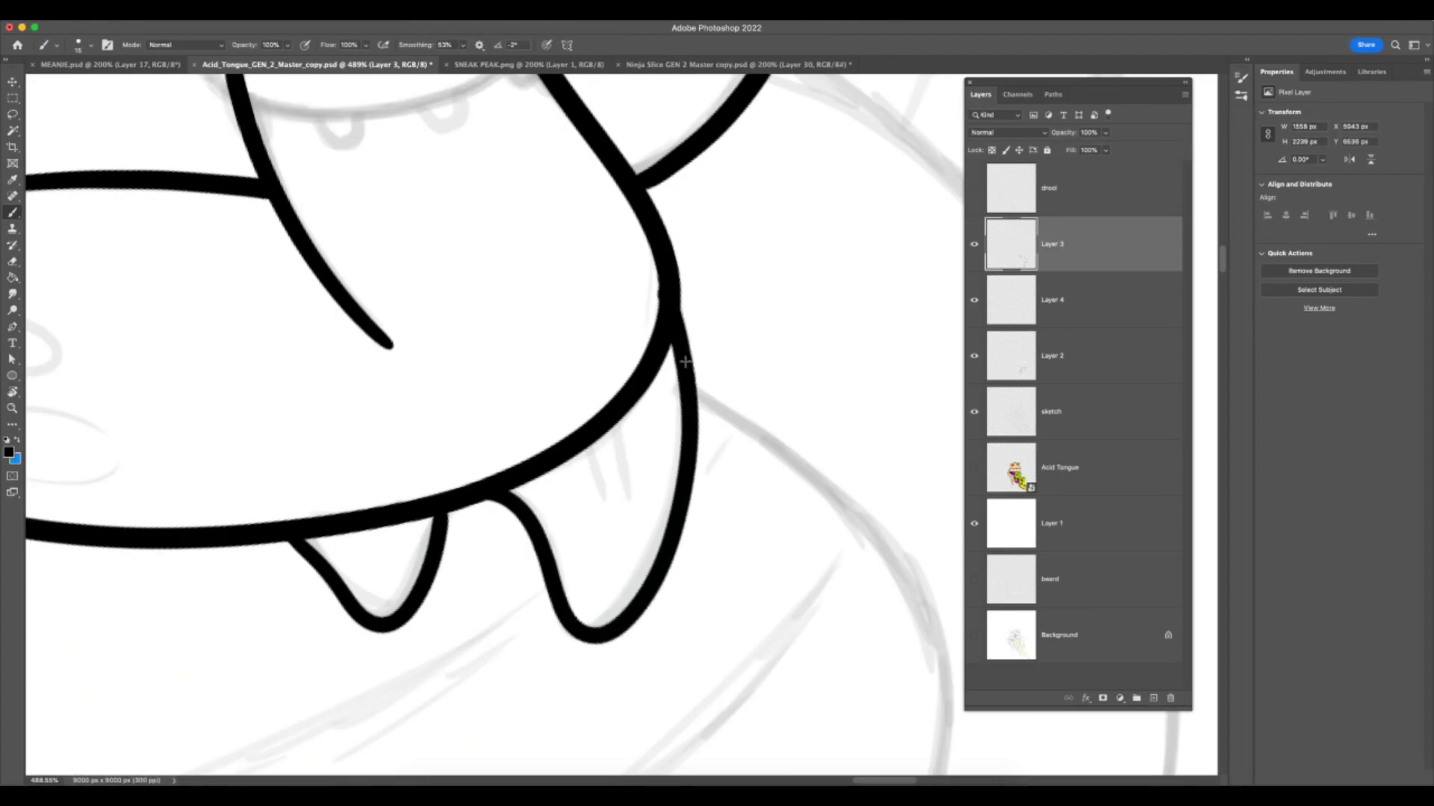
- Toggle the visibility of Layer 3, Layer 4, Layer 2 and sketch to check which lines each holds
left_click(13, 266)
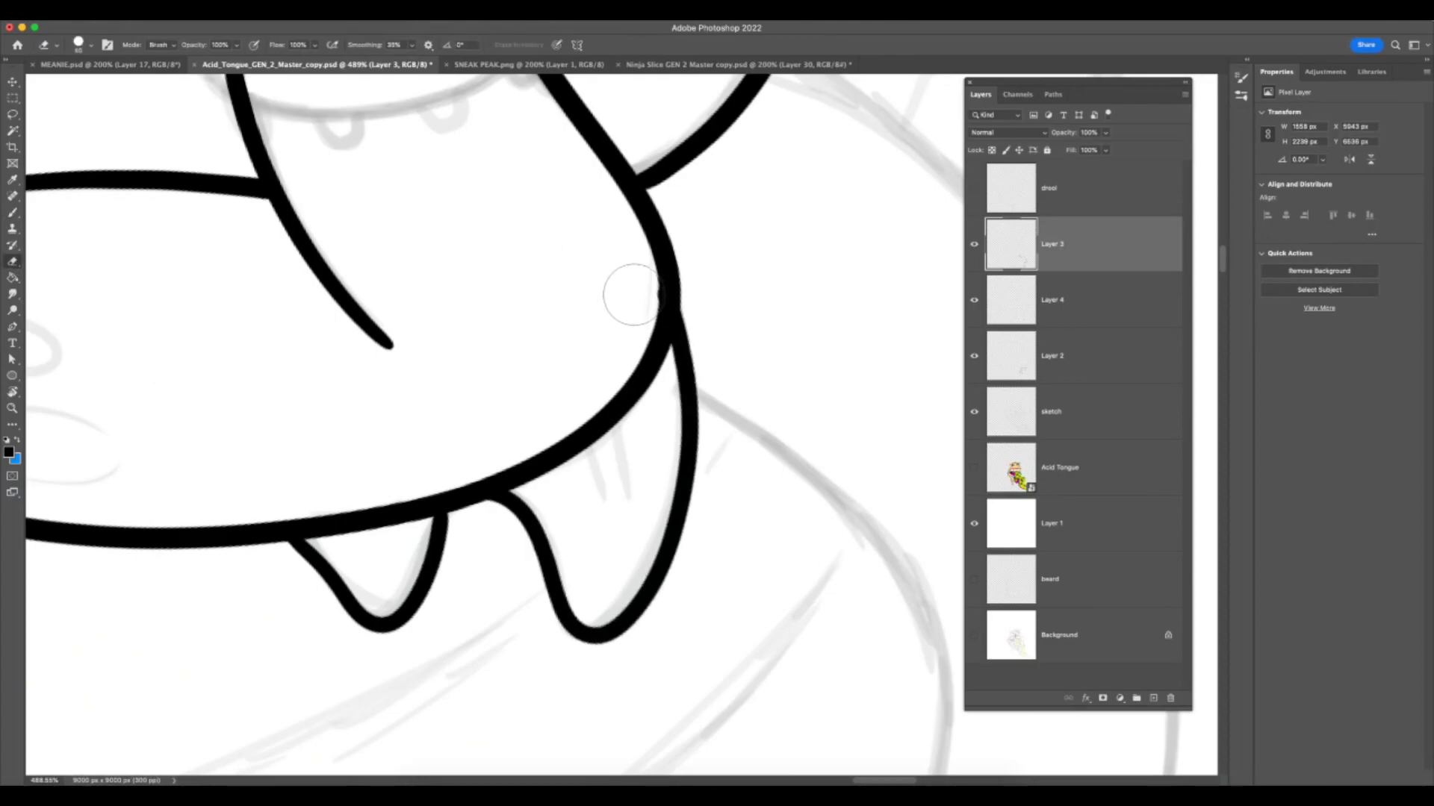
key("z")
left_click_drag(608, 570, 471, 698)
key("r")
left_click_drag(831, 434, 625, 661)
key("z")
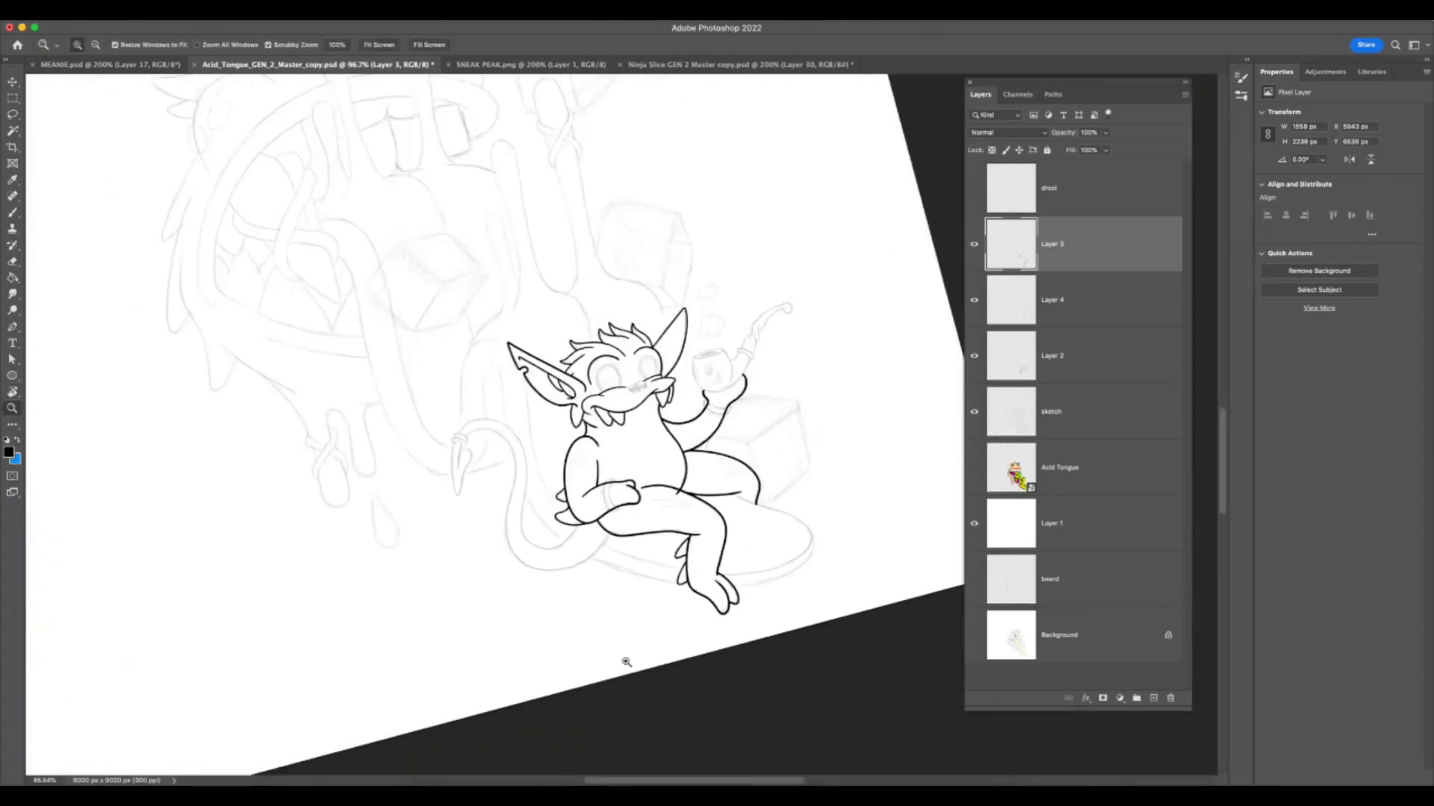
left_click(974, 246)
left_click(975, 245)
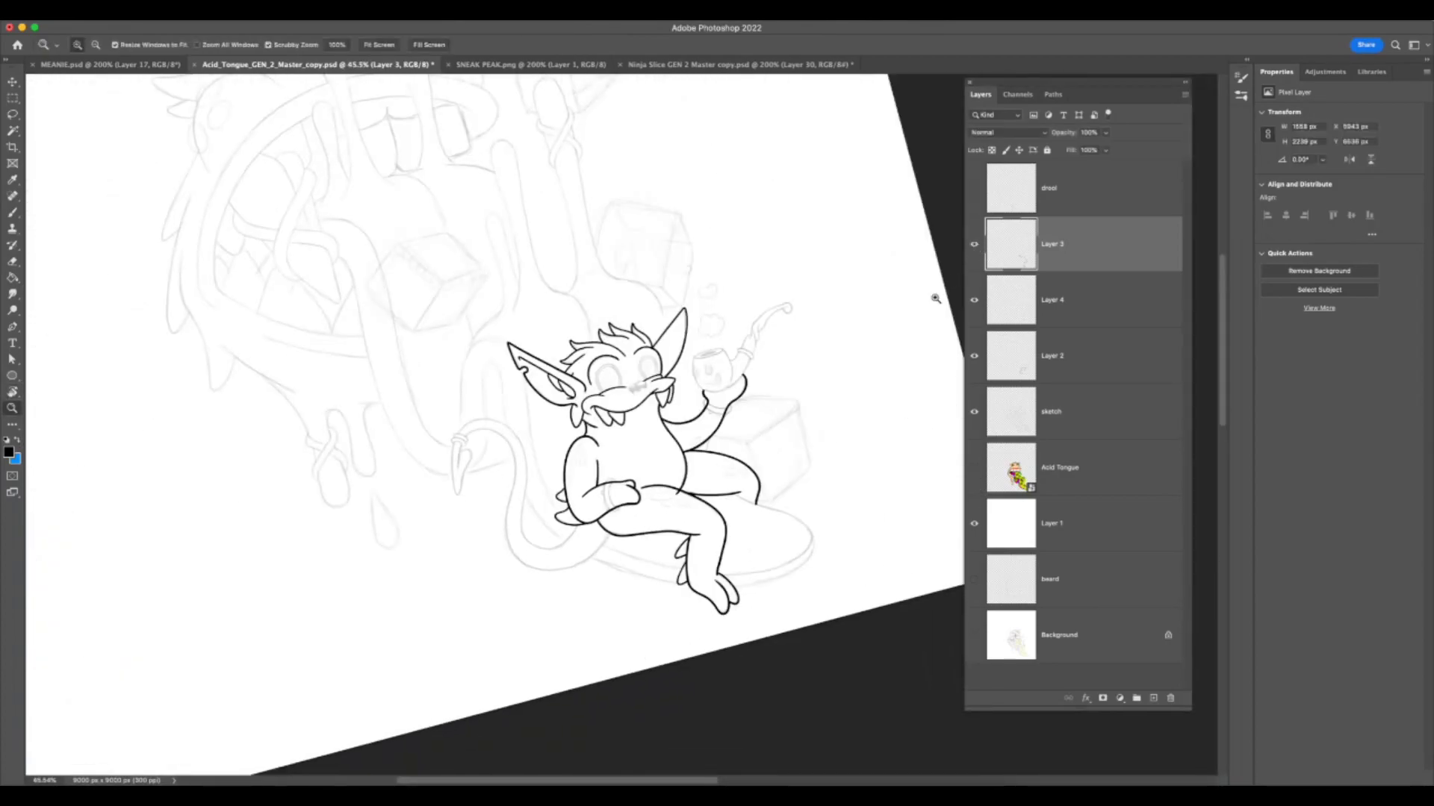
left_click_drag(798, 457, 848, 457)
left_click(973, 302)
left_click(973, 356)
left_click(974, 357)
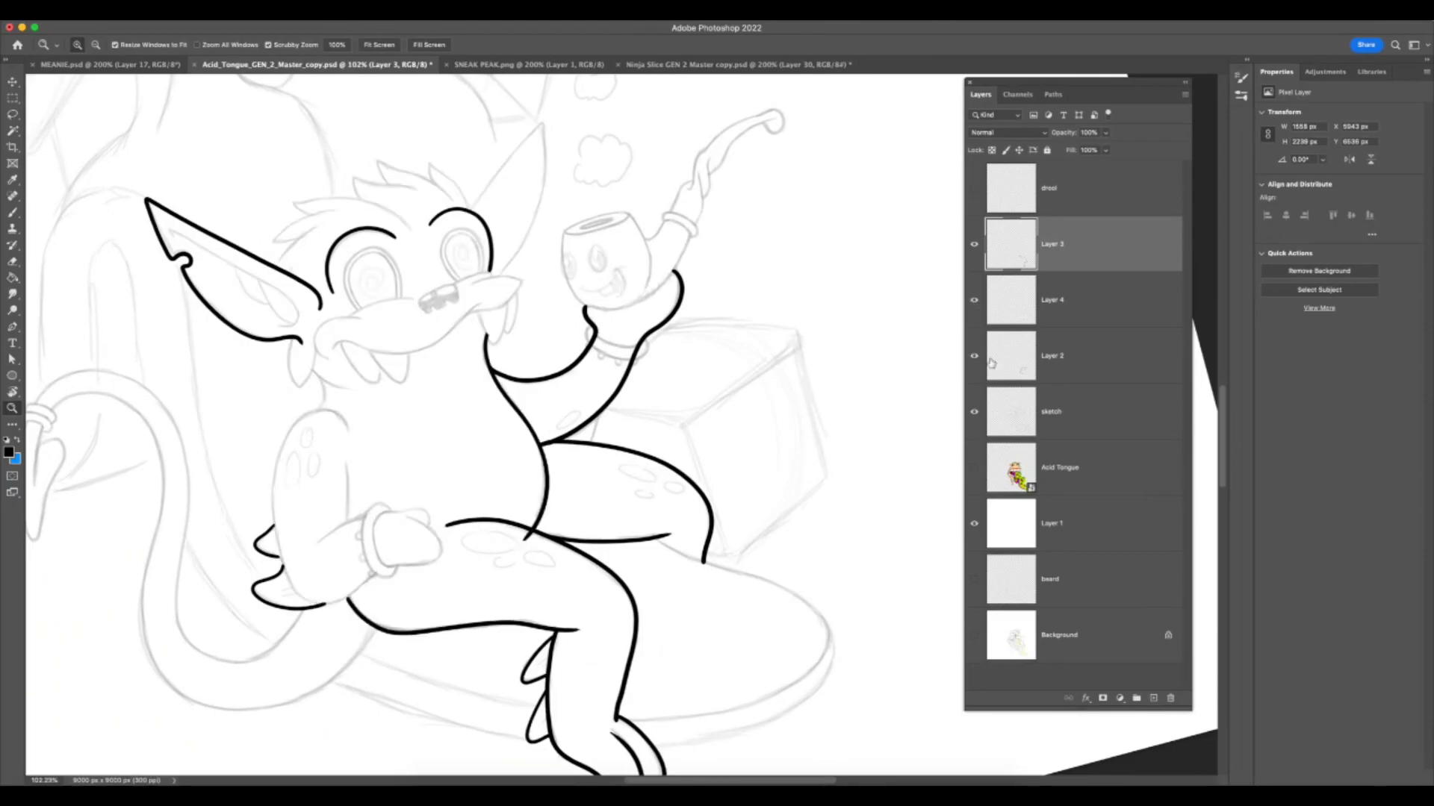
left_click(973, 412)
left_click(974, 412)
left_click(975, 413)
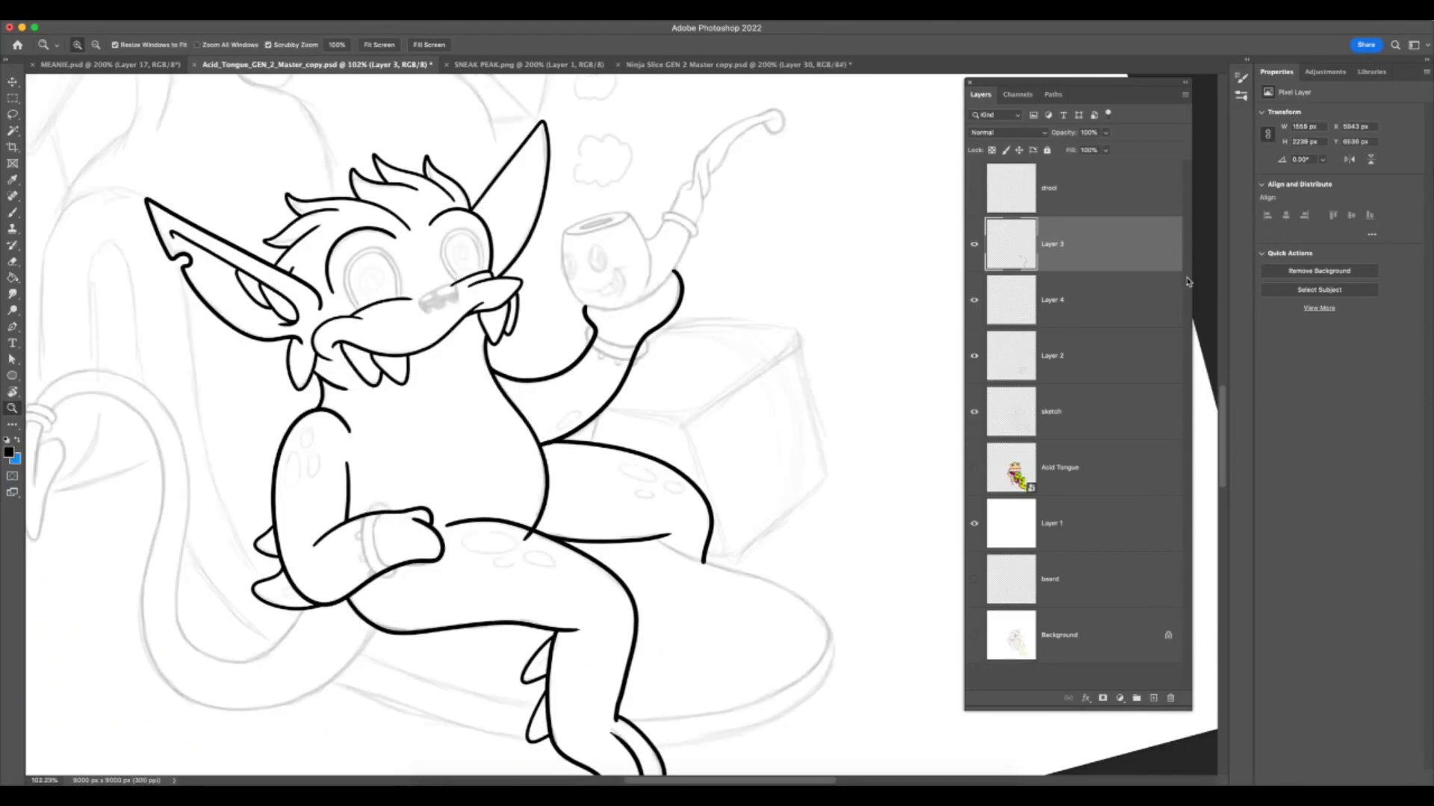
- Toggle Layer 2, Layer 4 and Layer 3 again to find the layer holding the torso outline
left_click(1081, 354)
left_click(973, 357)
left_click(974, 357)
left_click(976, 300)
left_click(975, 300)
left_click(974, 246)
left_click(974, 246)
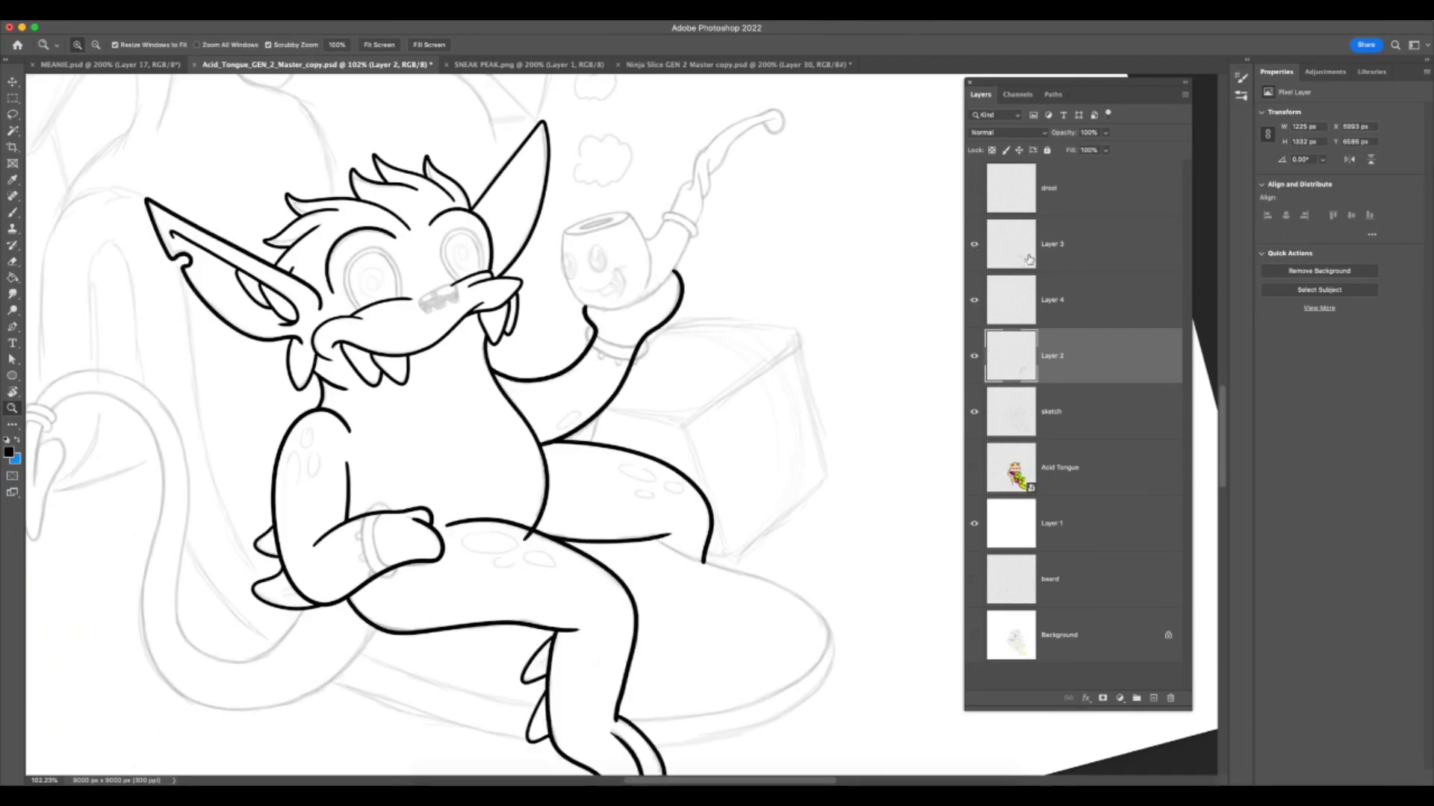
left_click(974, 245)
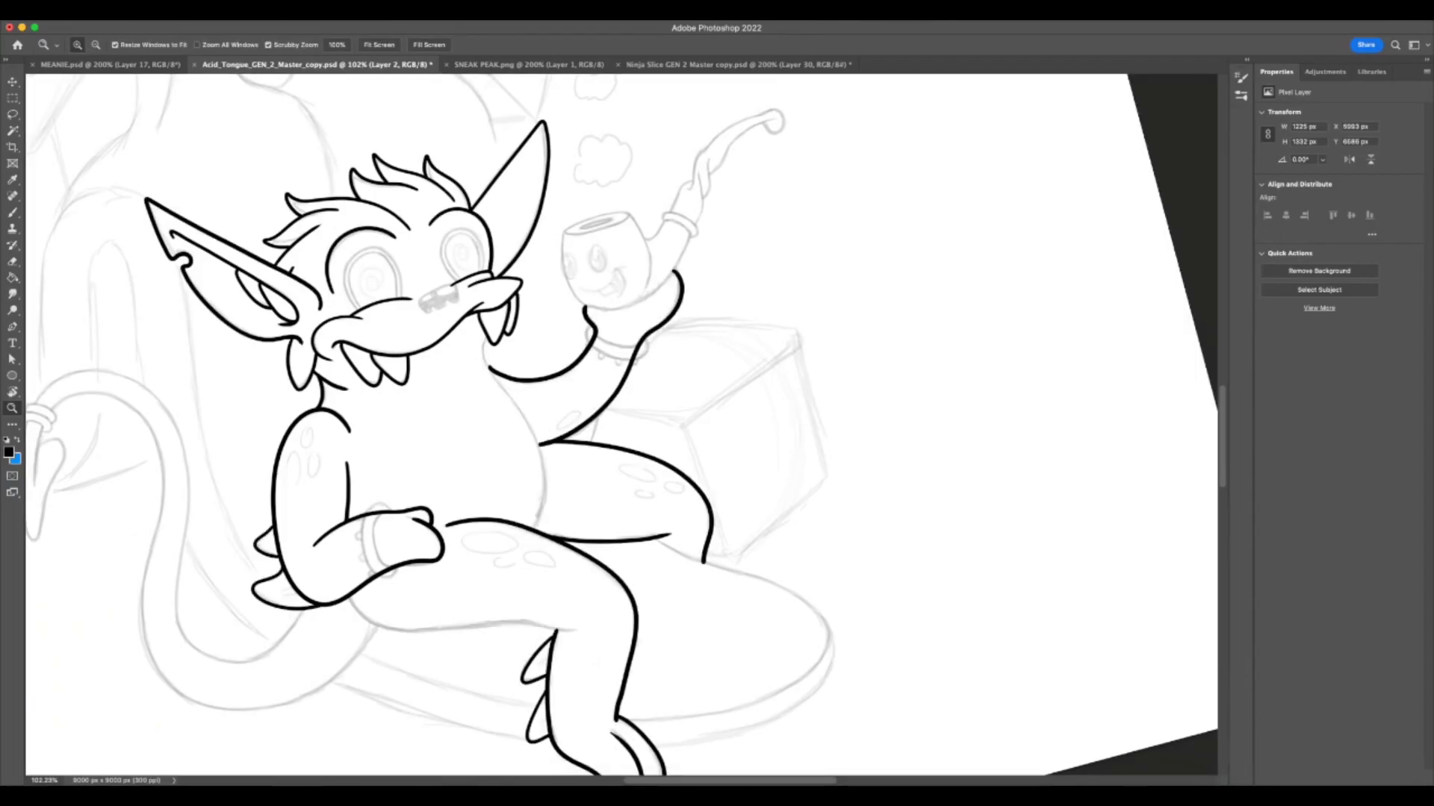
- Erase the end of the torso line overlapping the near thigh on Layer 4
left_click_drag(677, 580, 709, 580)
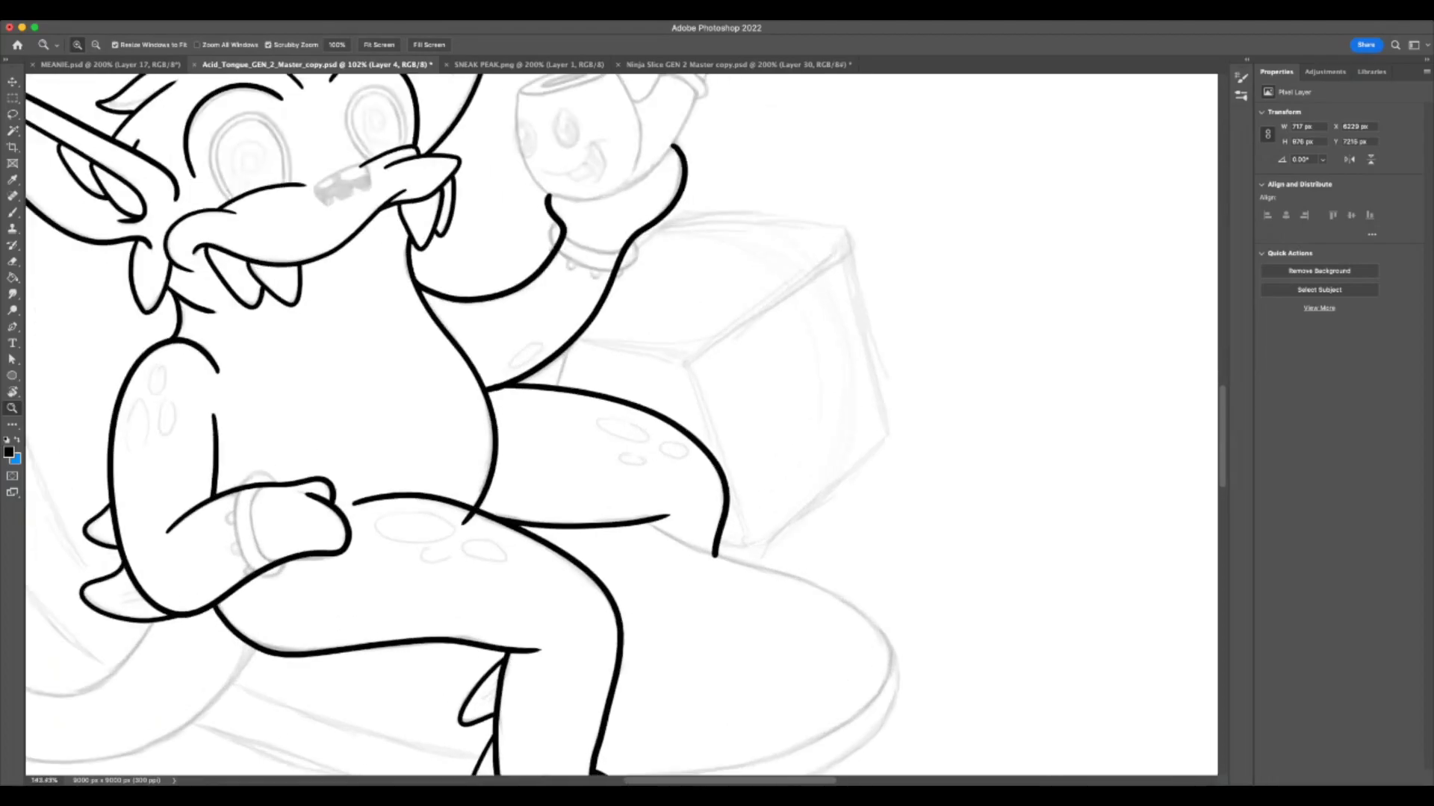
key("e")
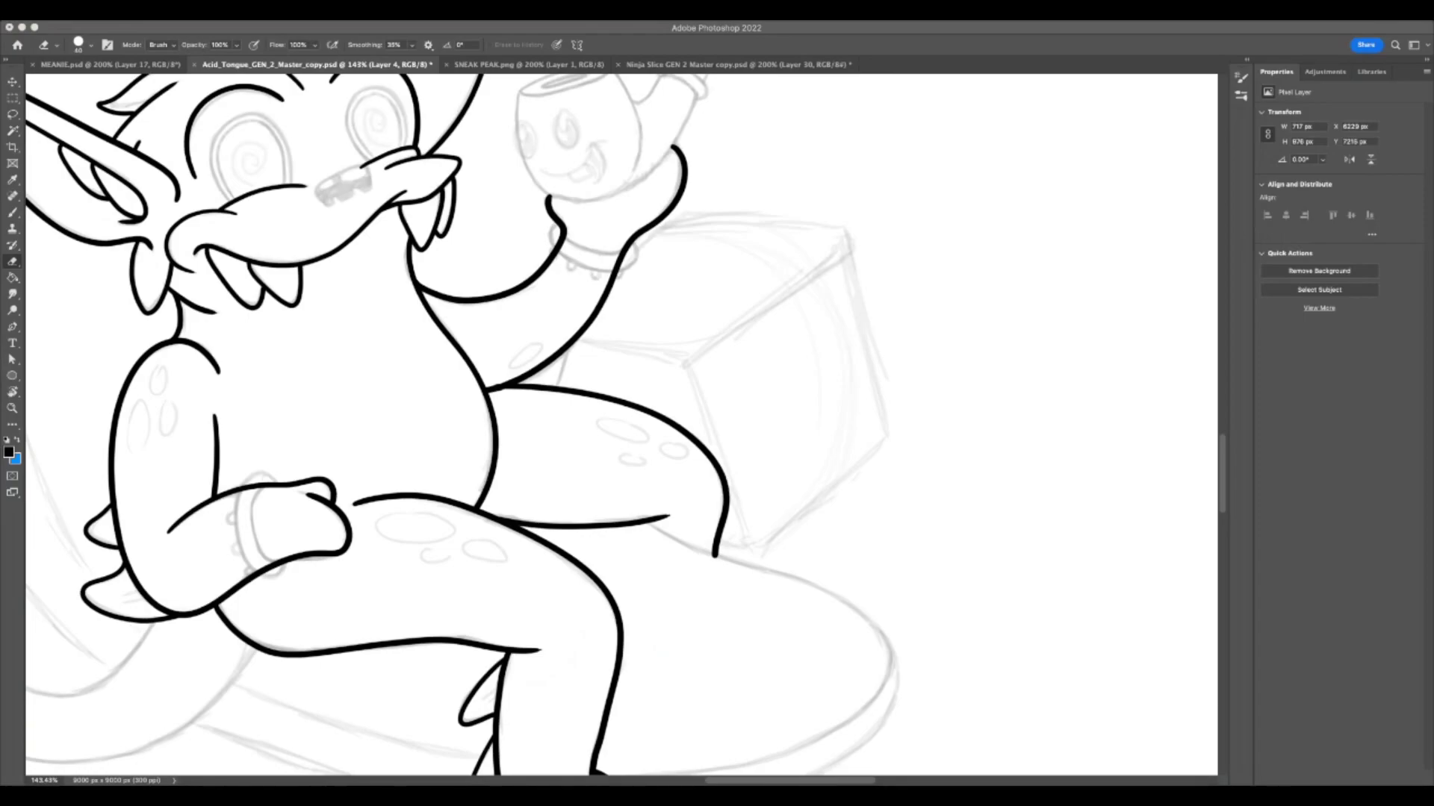
key("F7")
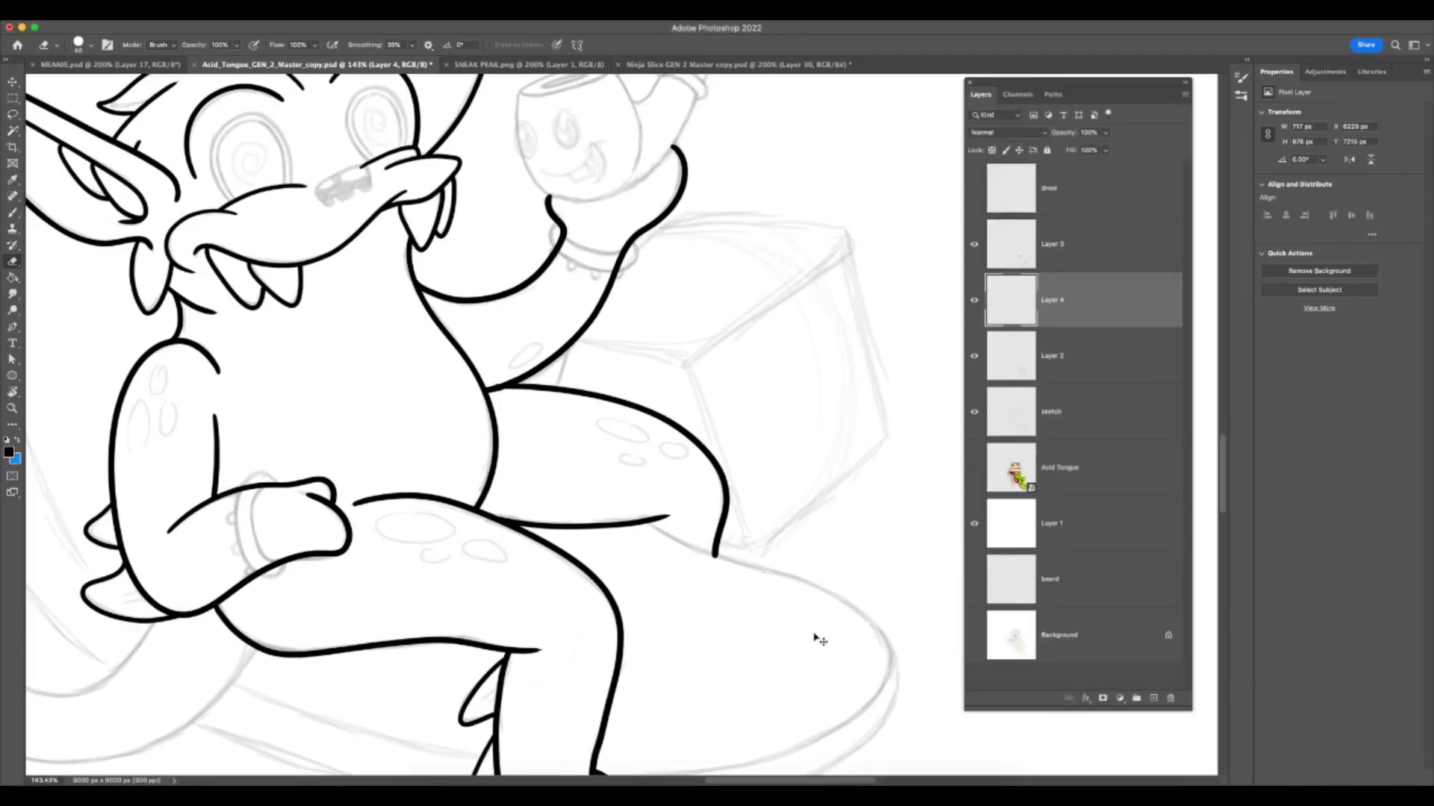
key("F7")
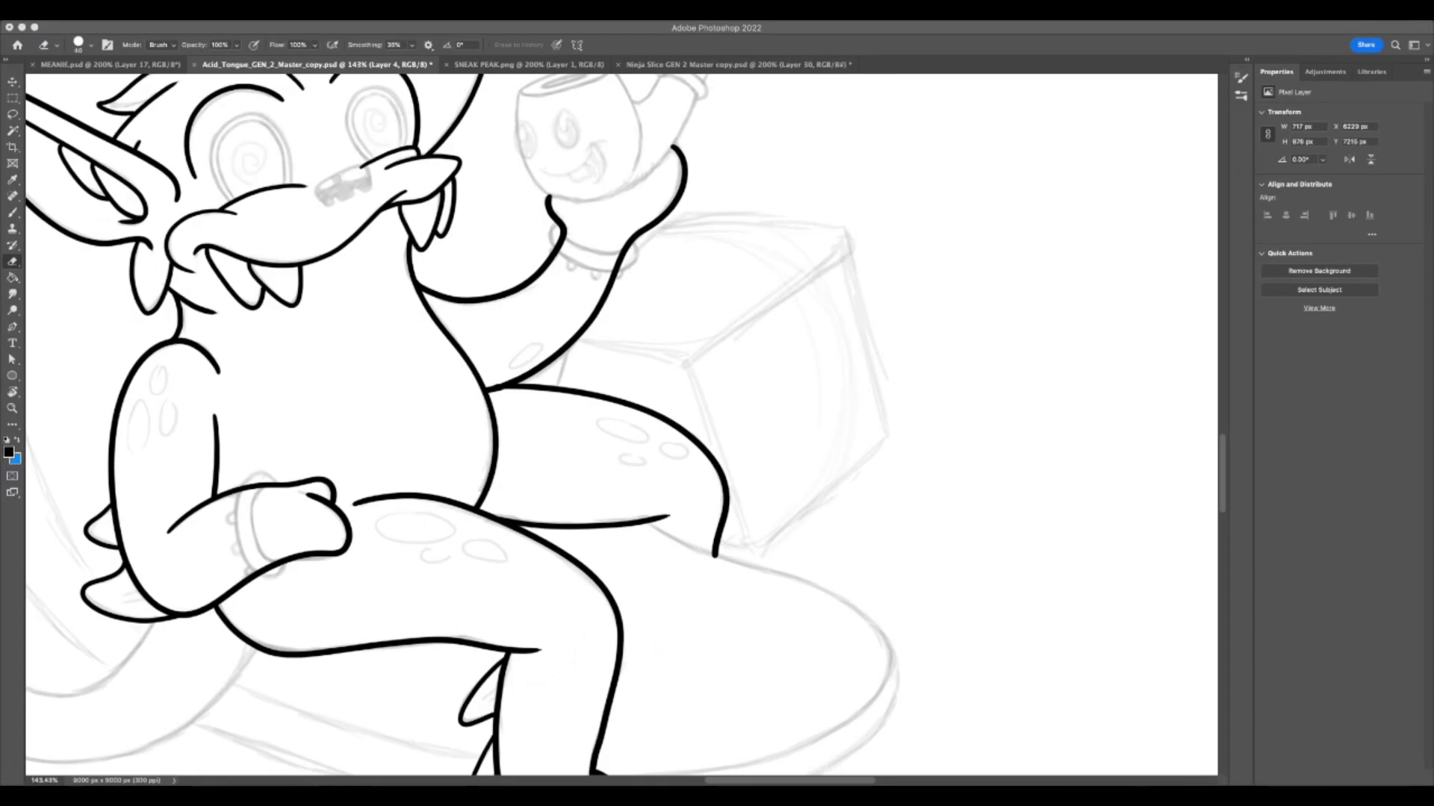
- Make Layer 2 the active layer and switch to the Brush tool for inking around the tail
key("super+Tab")
key("z")
left_click_drag(676, 594, 528, 621)
left_click_drag(448, 672, 625, 585)
key("r")
left_click_drag(750, 471, 634, 316)
scroll(845, 573, "down", 1)
scroll(844, 575, "down", 5)
key("z")
left_click_drag(848, 608, 826, 614)
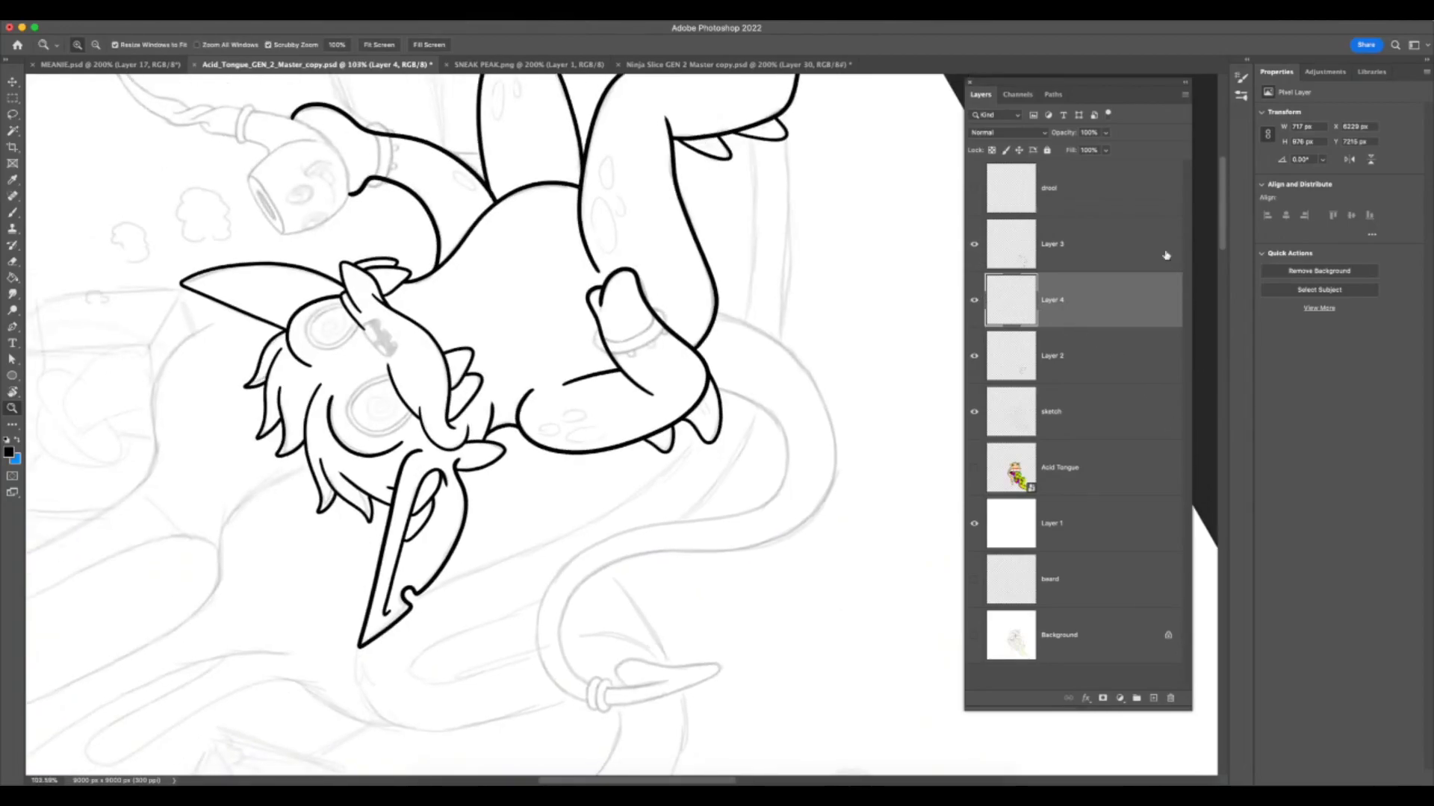
left_click(1108, 253)
left_click(1102, 374)
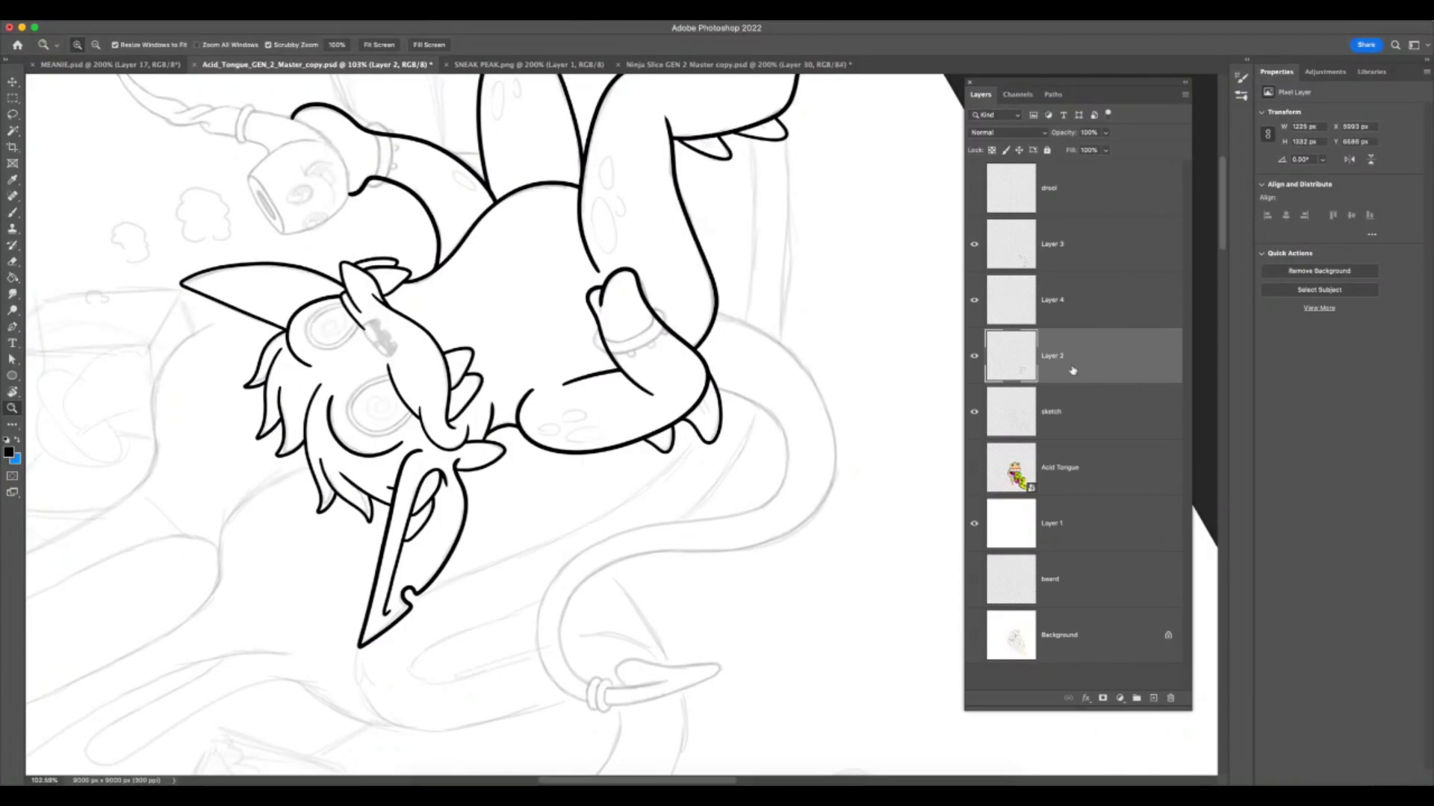
left_click_drag(902, 643, 925, 651)
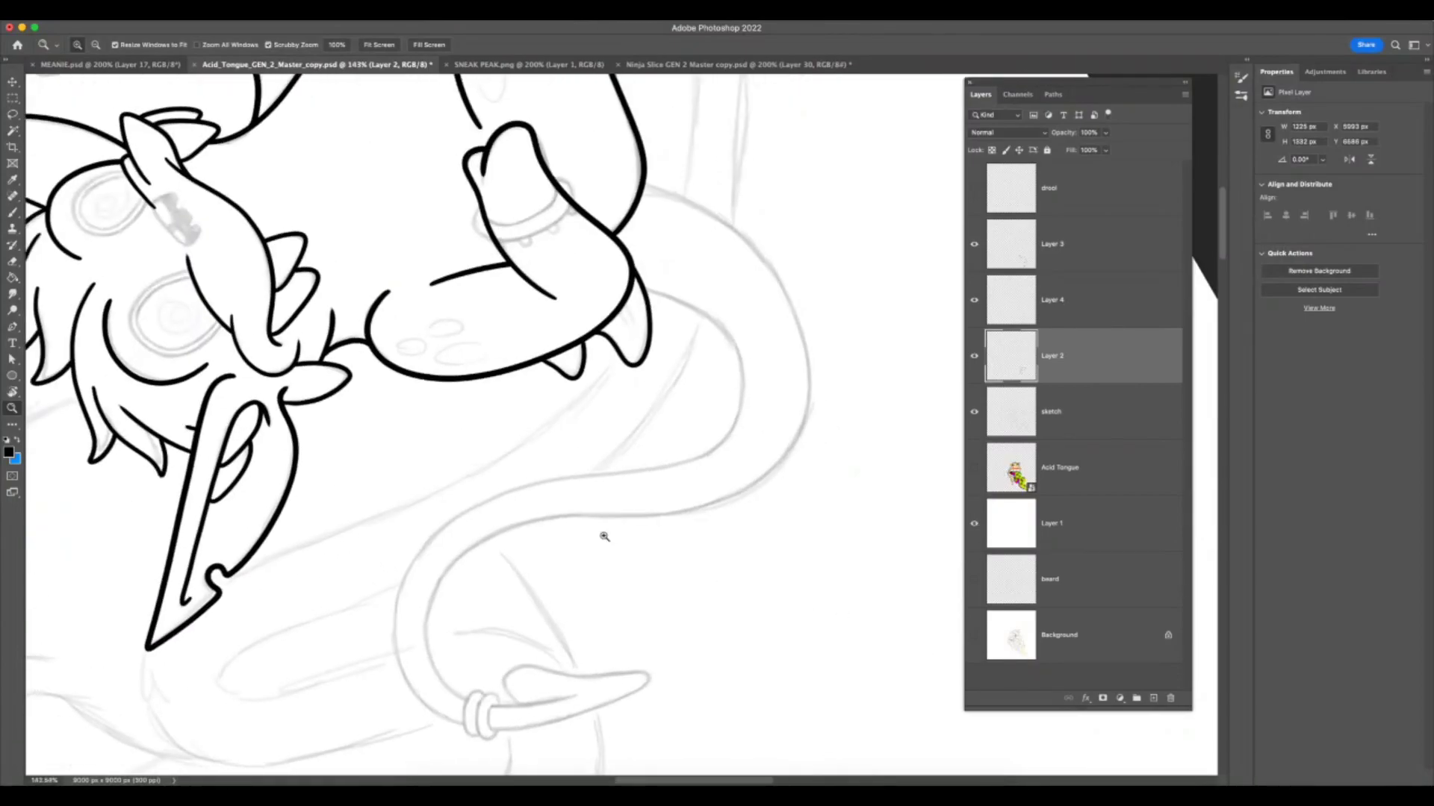
left_click(11, 213)
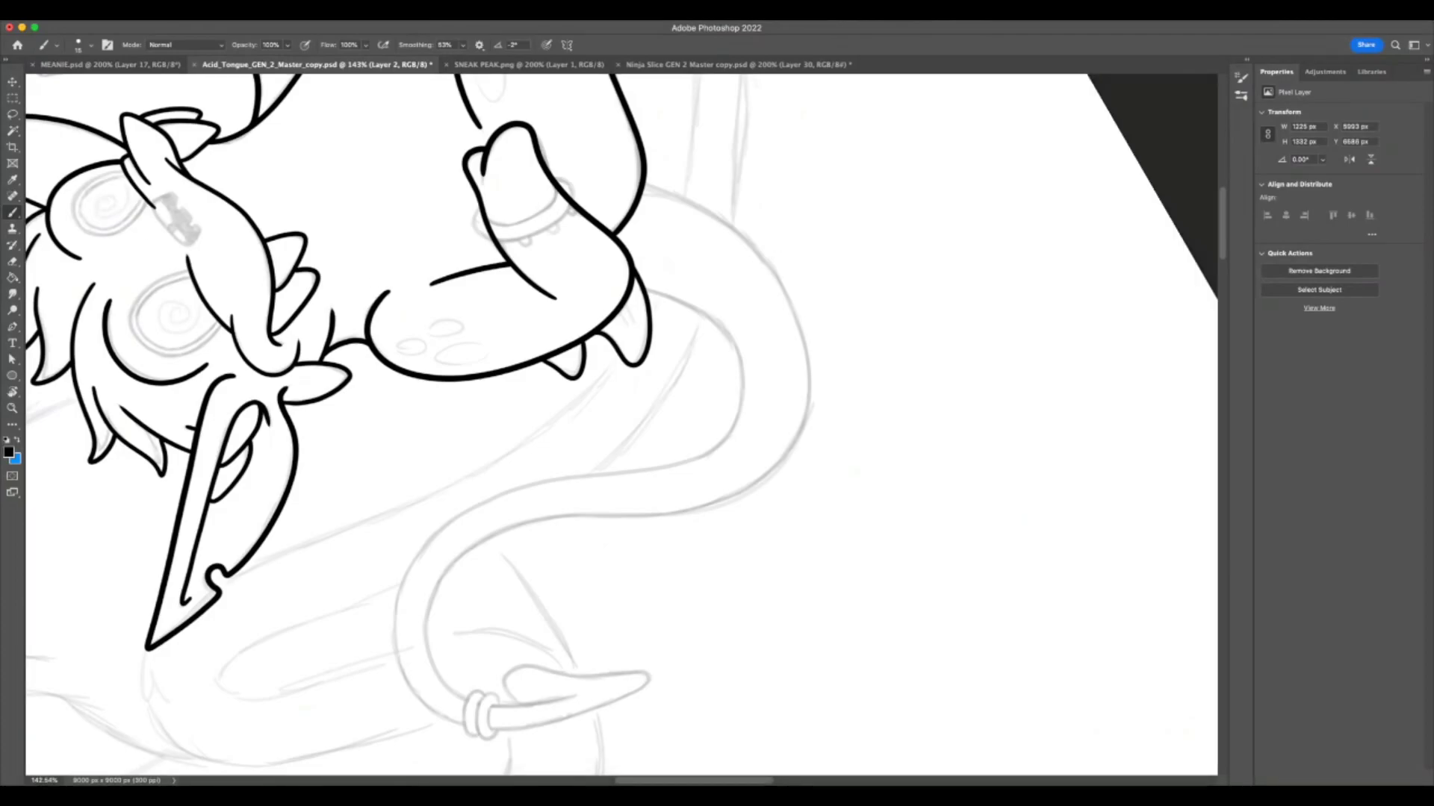
key("super+Tab")
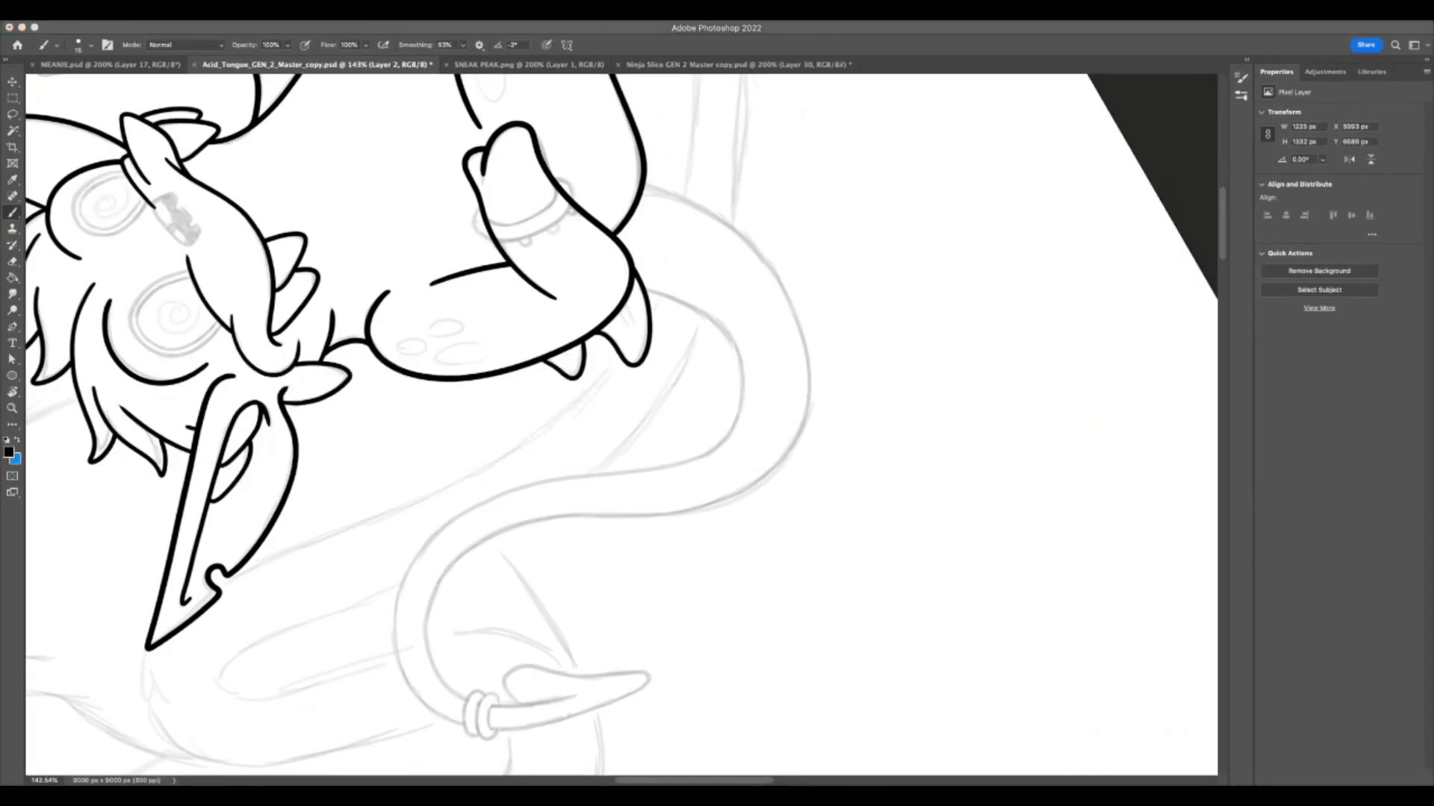
key("super+Tab")
key("super+Tab")
key("super+Tab")
key("super+Tab")
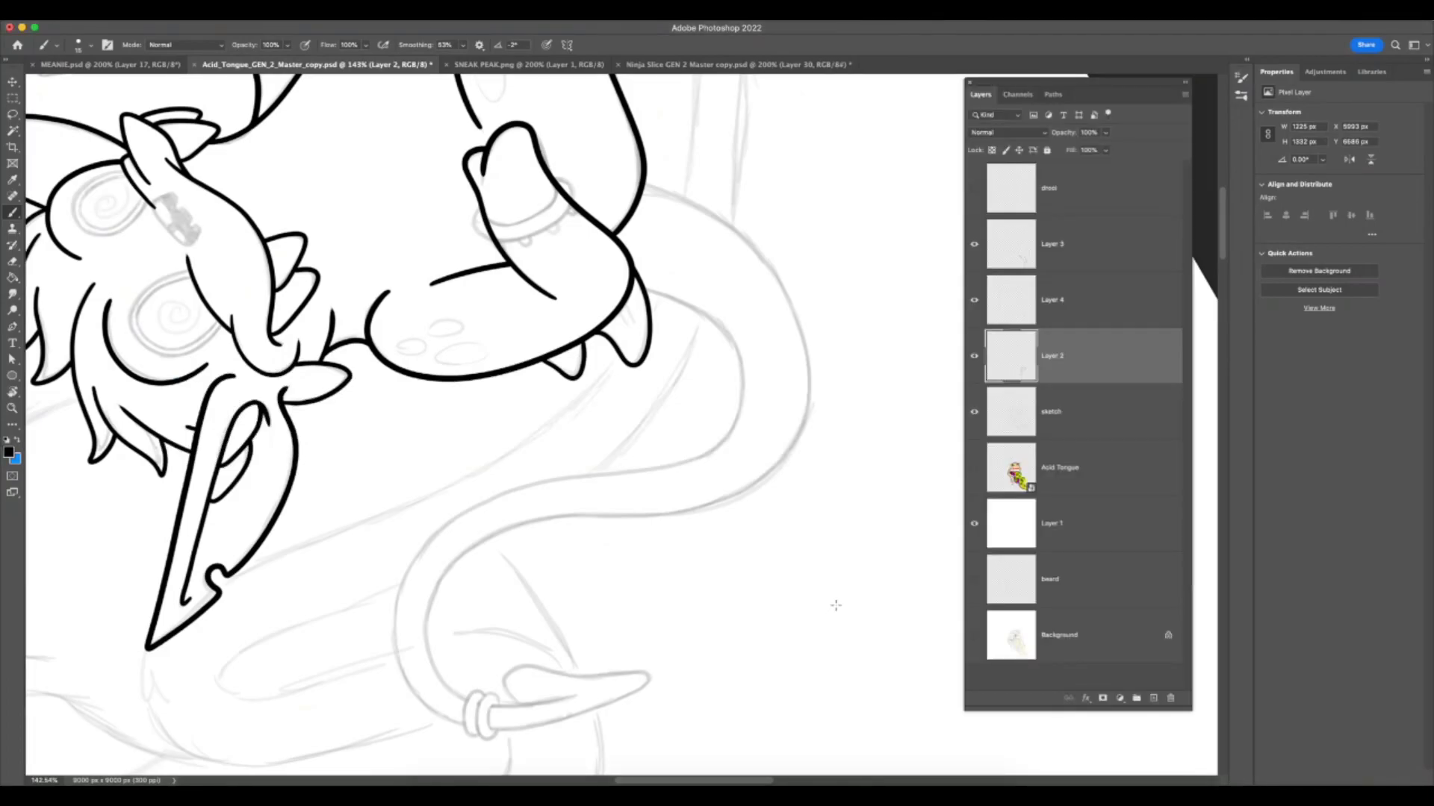
key("z")
mouse_move(842, 599)
left_mouse_down()
mouse_move(799, 628)
mouse_move(829, 611)
left_mouse_up()
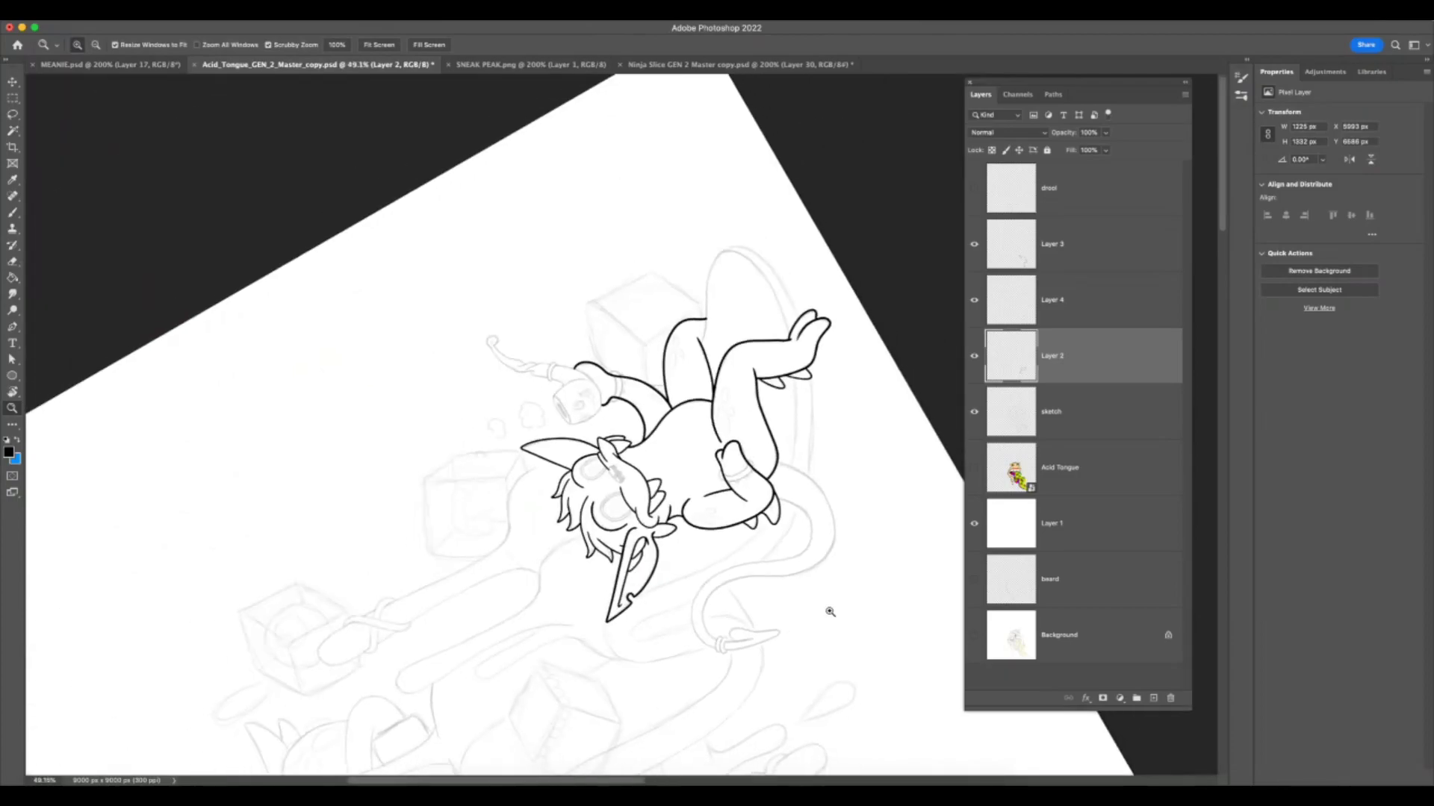
key("super+Tab")
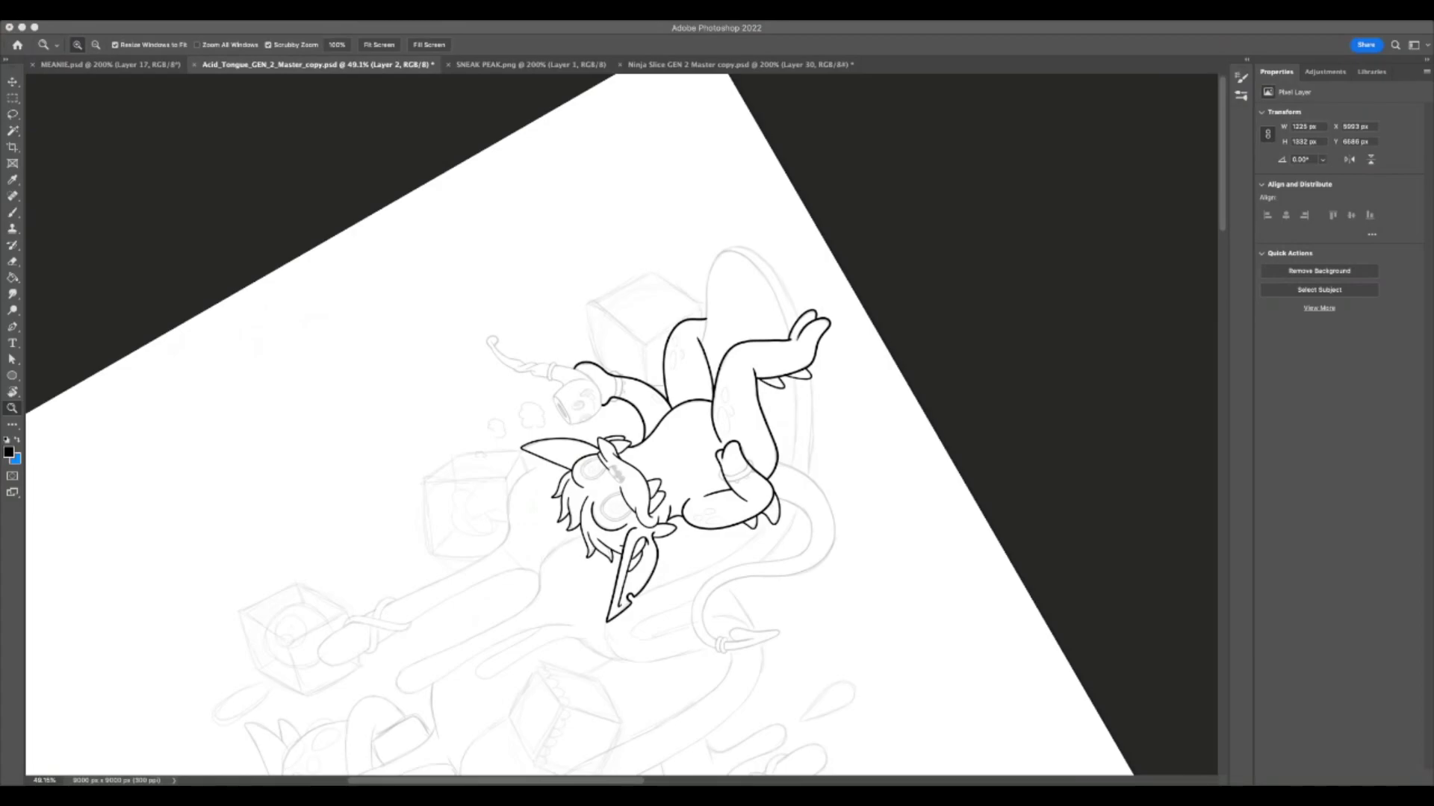
left_click(760, 511)
left_click_drag(749, 518, 627, 622)
key("r")
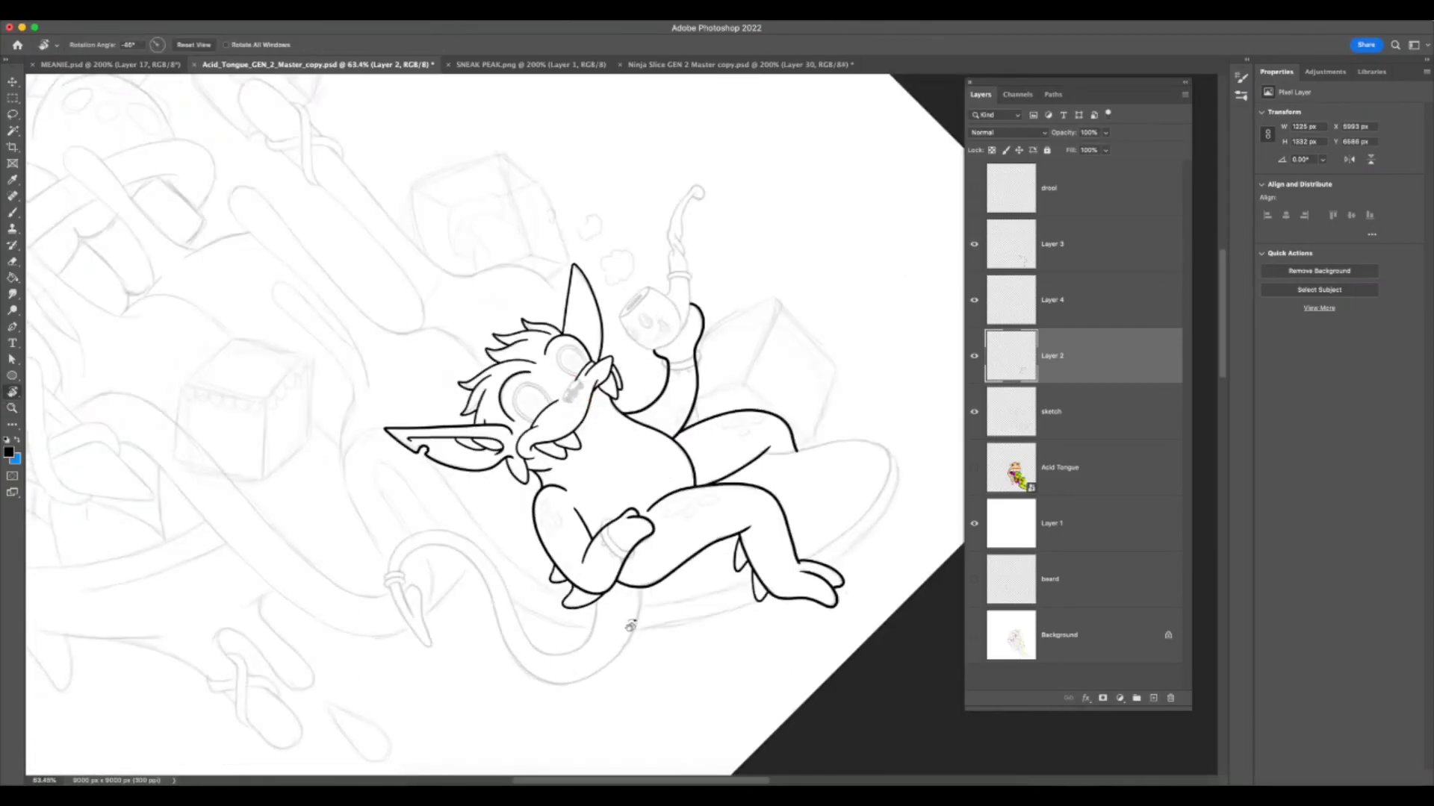
- Examine the inked raised hand and the uninked pipe sketch up close
key("z")
key("r")
left_click_drag(864, 419, 845, 455)
key("z")
left_click_drag(808, 272, 836, 272)
key("r")
key("z")
left_click_drag(805, 199, 857, 201)
left_click_drag(633, 360, 669, 360)
left_click(12, 212)
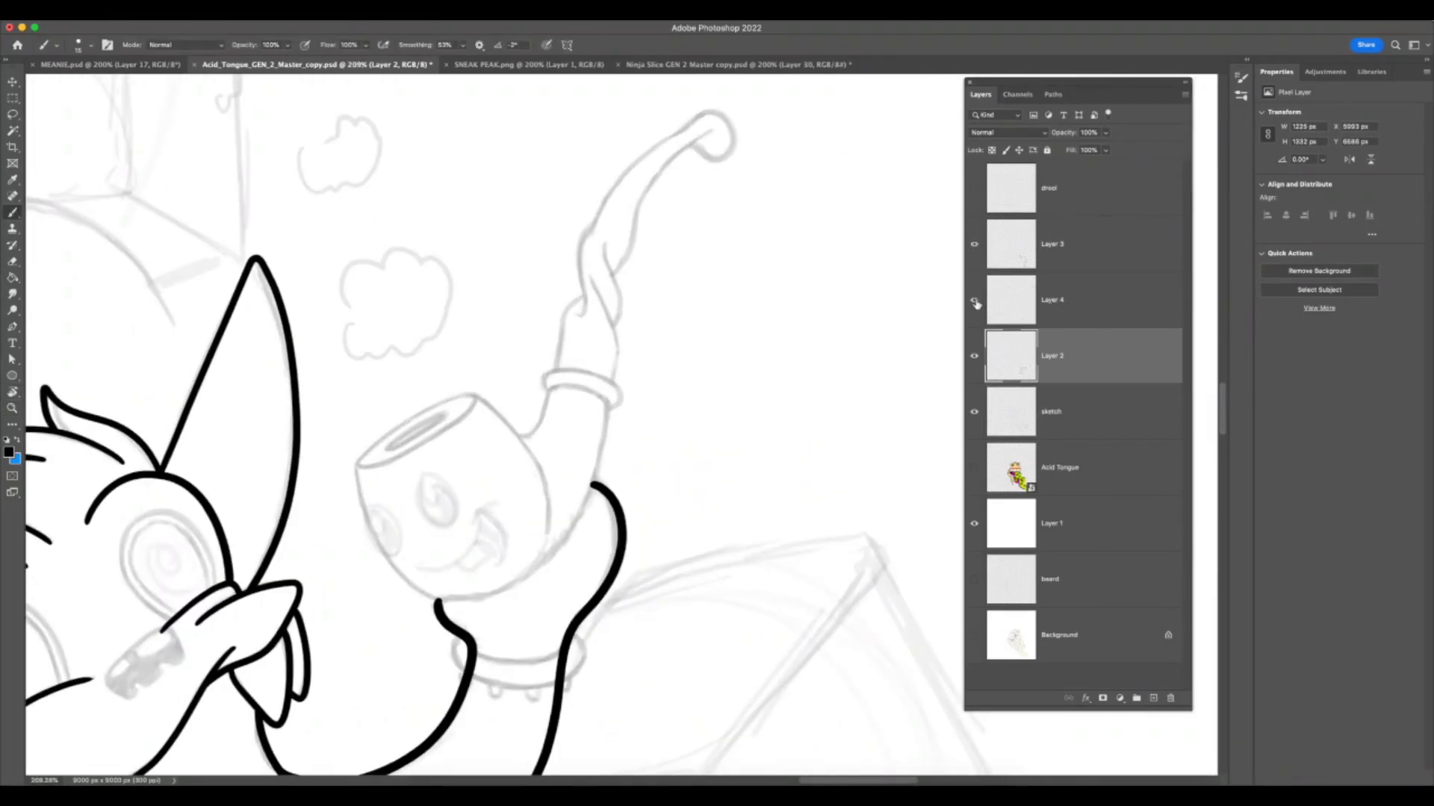
- Select Layer 2, Layer 4 and Layer 3 together as the creature's line art layers
key("z")
left_click(798, 527, "alt")
left_click_drag(798, 526, 781, 538)
left_click(1078, 265, "shift")
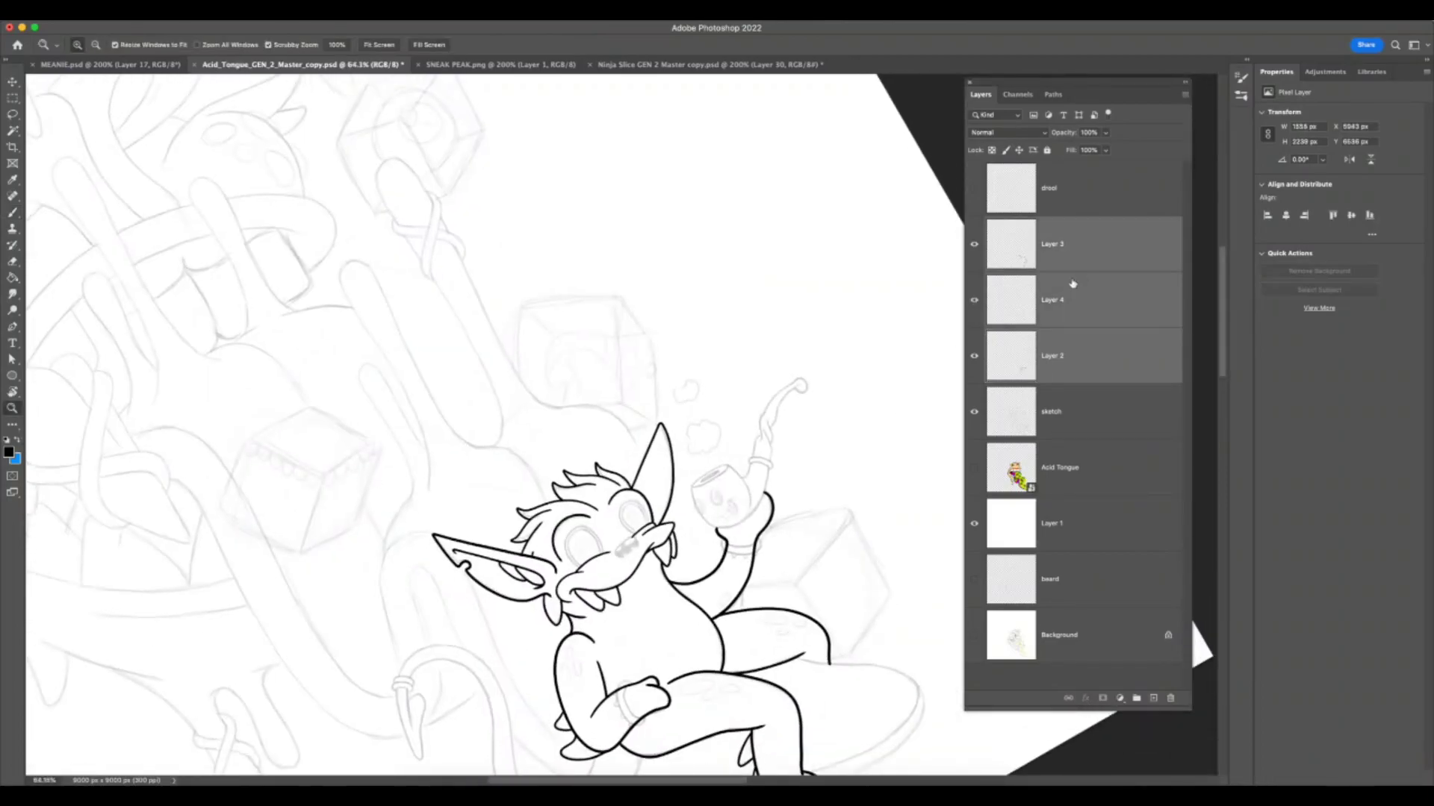
- Merge Layer 3, Layer 4 and Layer 2 into one layer, and check its line art by toggling its visibility
key("super+Tab")
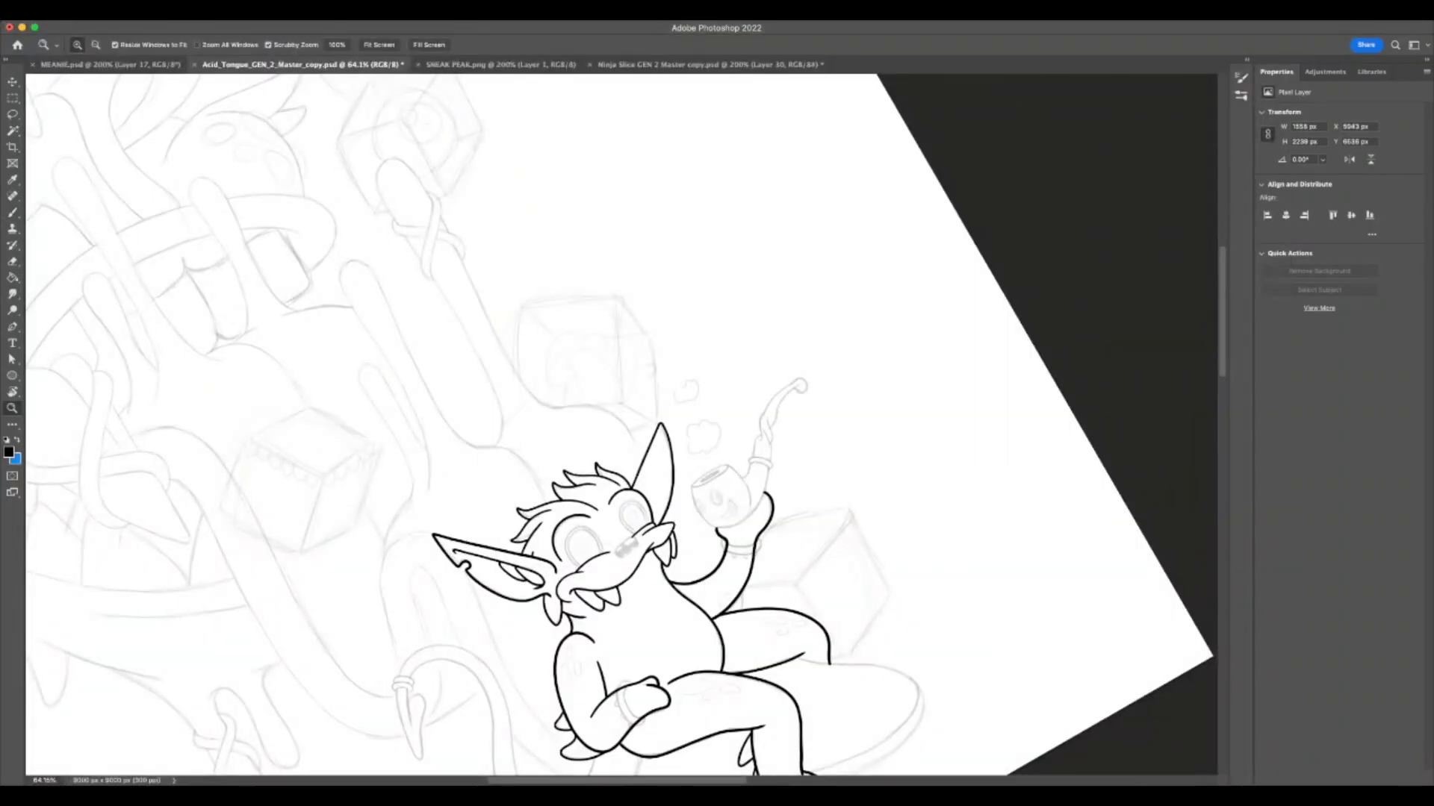
left_click(1053, 243)
left_click(976, 243)
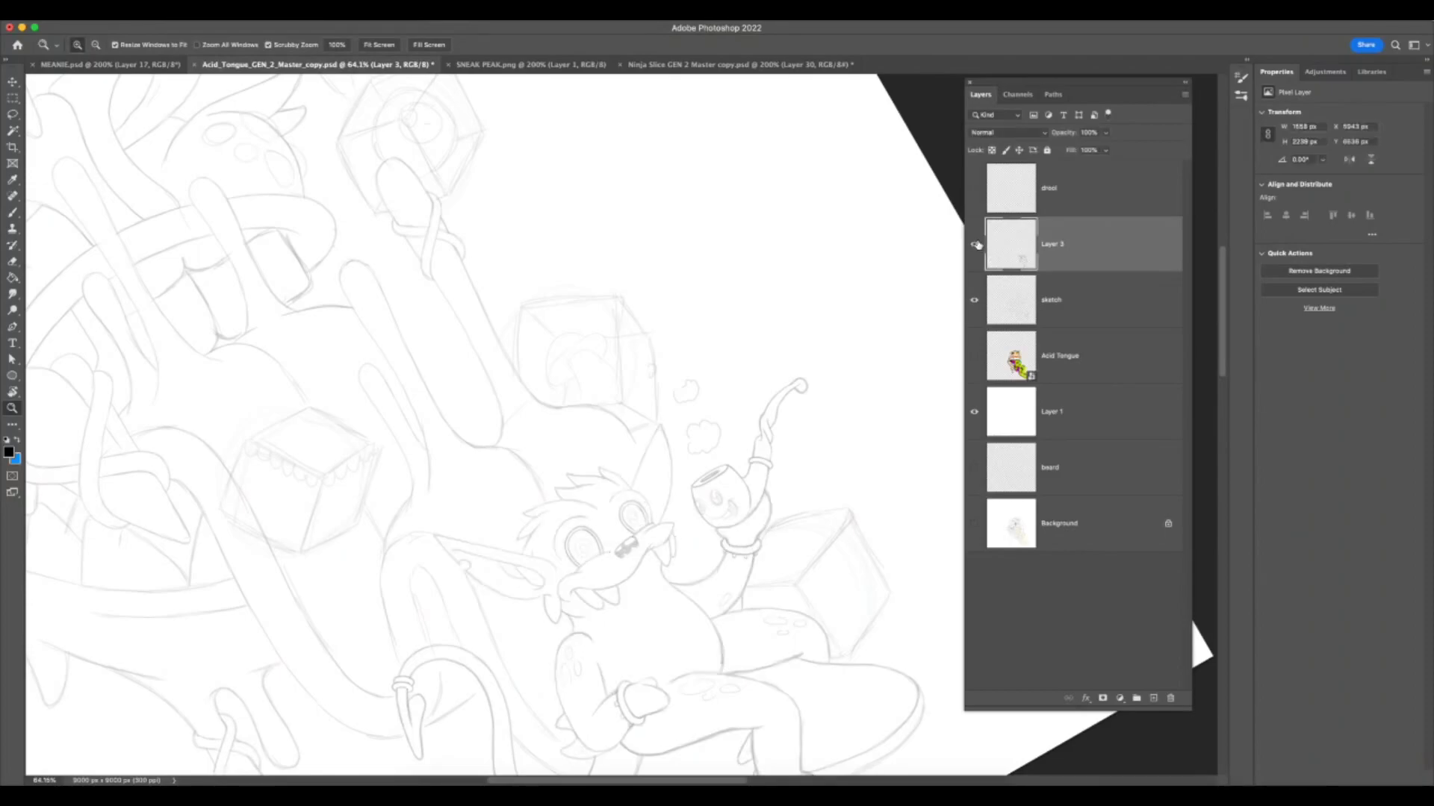
left_click(976, 243)
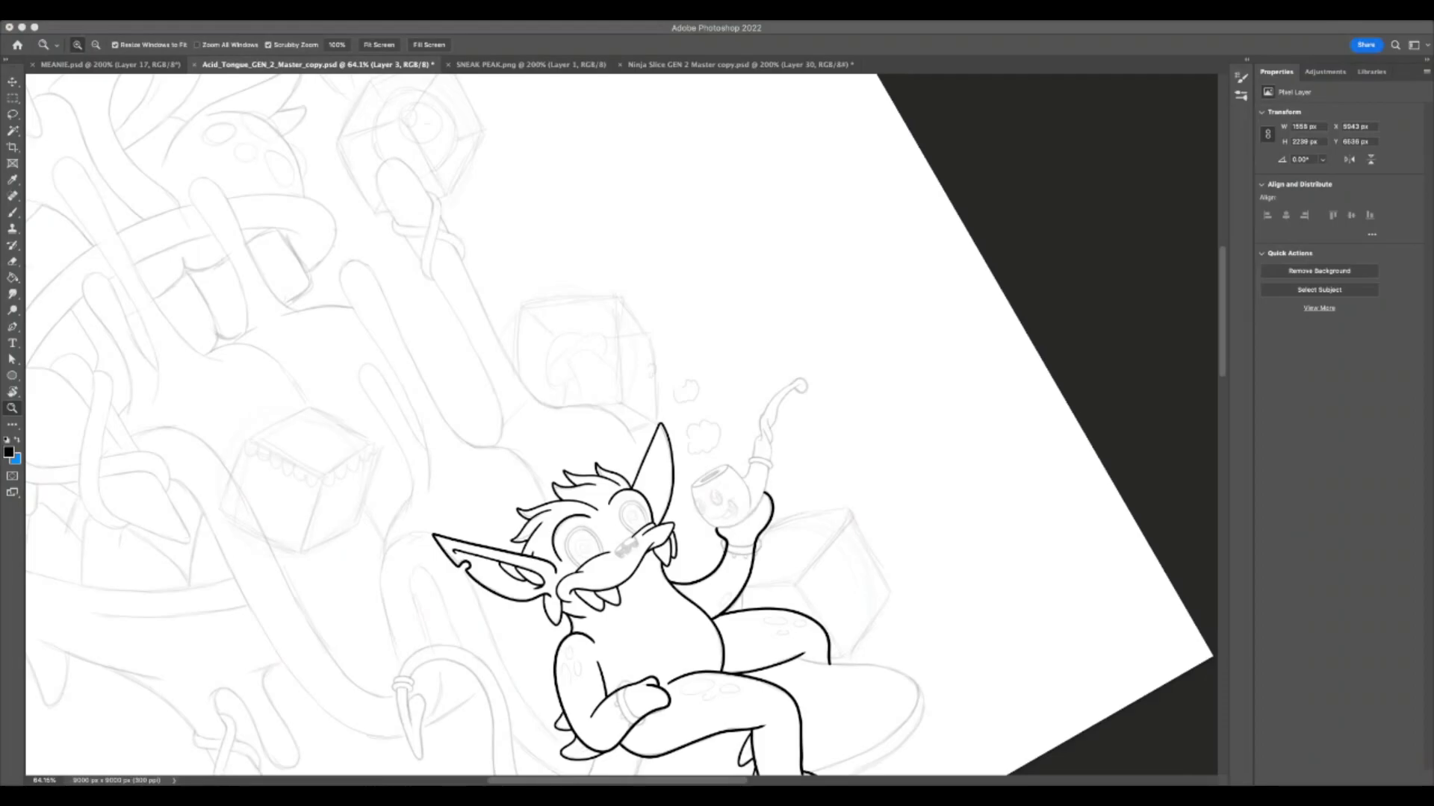
- Add a new empty layer above Layer 3 for inking the pipe
key("super+Tab")
left_click_drag(770, 503, 828, 501)
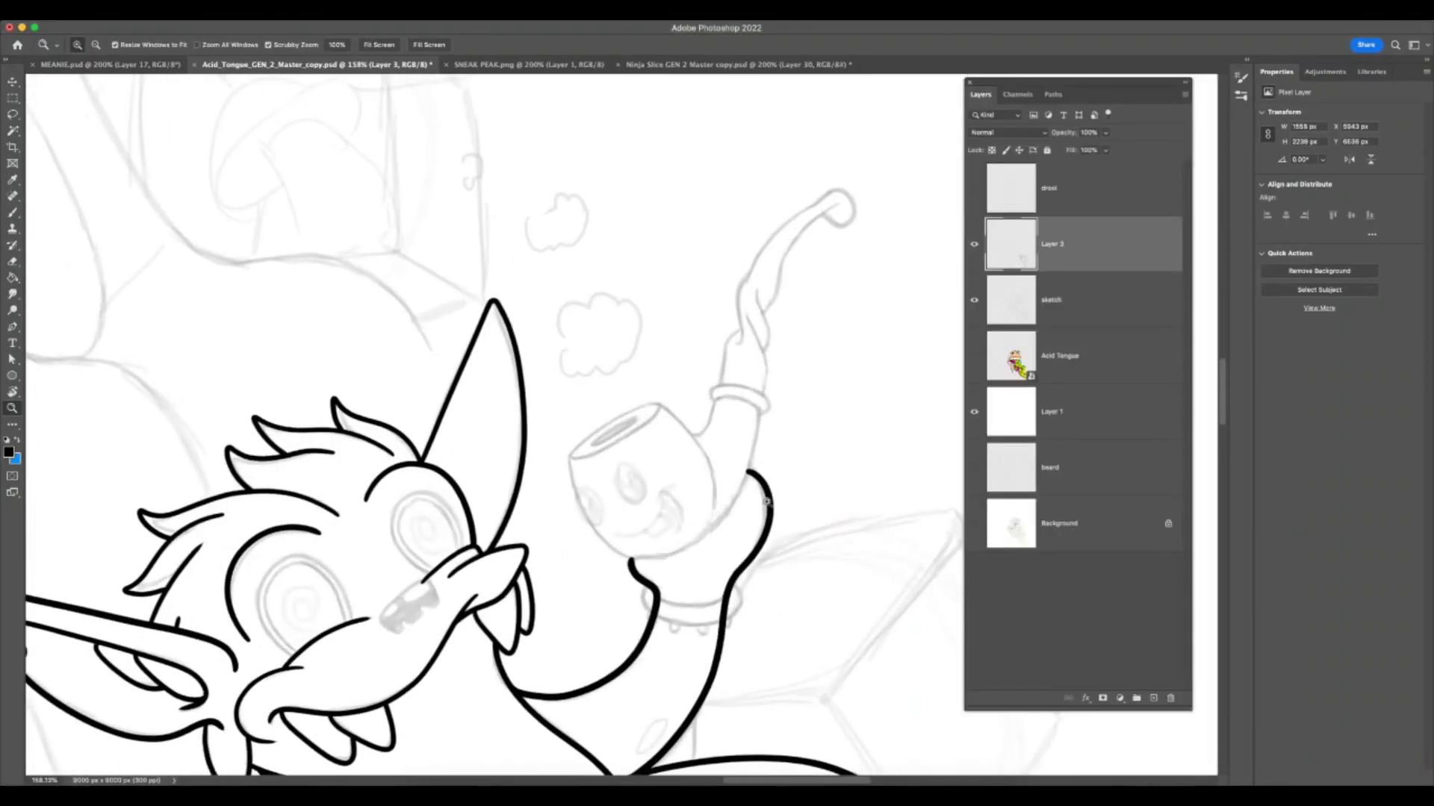
left_click(765, 502)
left_click(1153, 698)
key("F7")
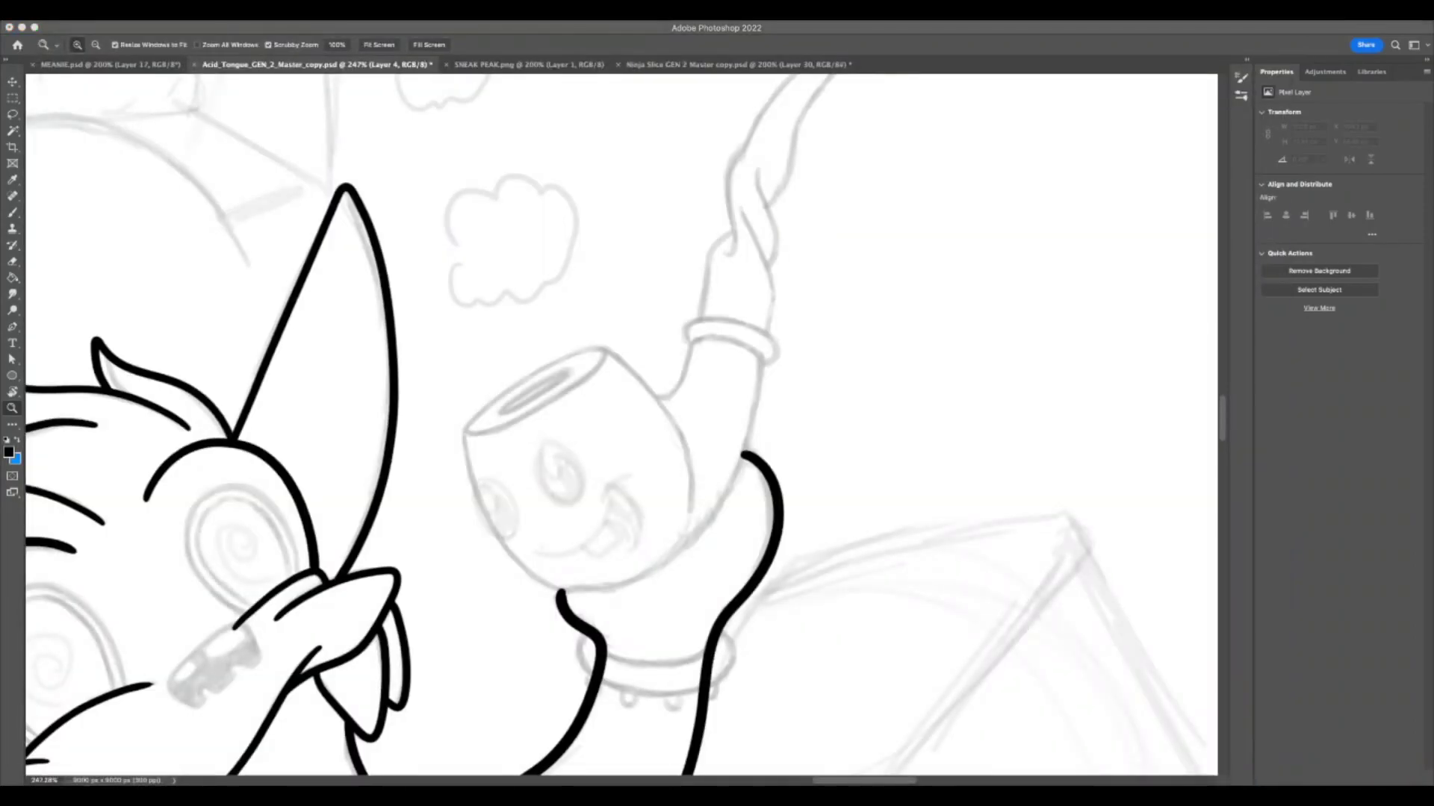
key("F7")
left_click(13, 212)
mouse_move(688, 511)
left_mouse_down()
mouse_move(679, 430)
mouse_move(689, 462)
mouse_move(646, 386)
left_mouse_up()
key("super+z")
key("F7")
key("super+z")
left_click_drag(691, 510, 645, 386)
key("ctrl+z")
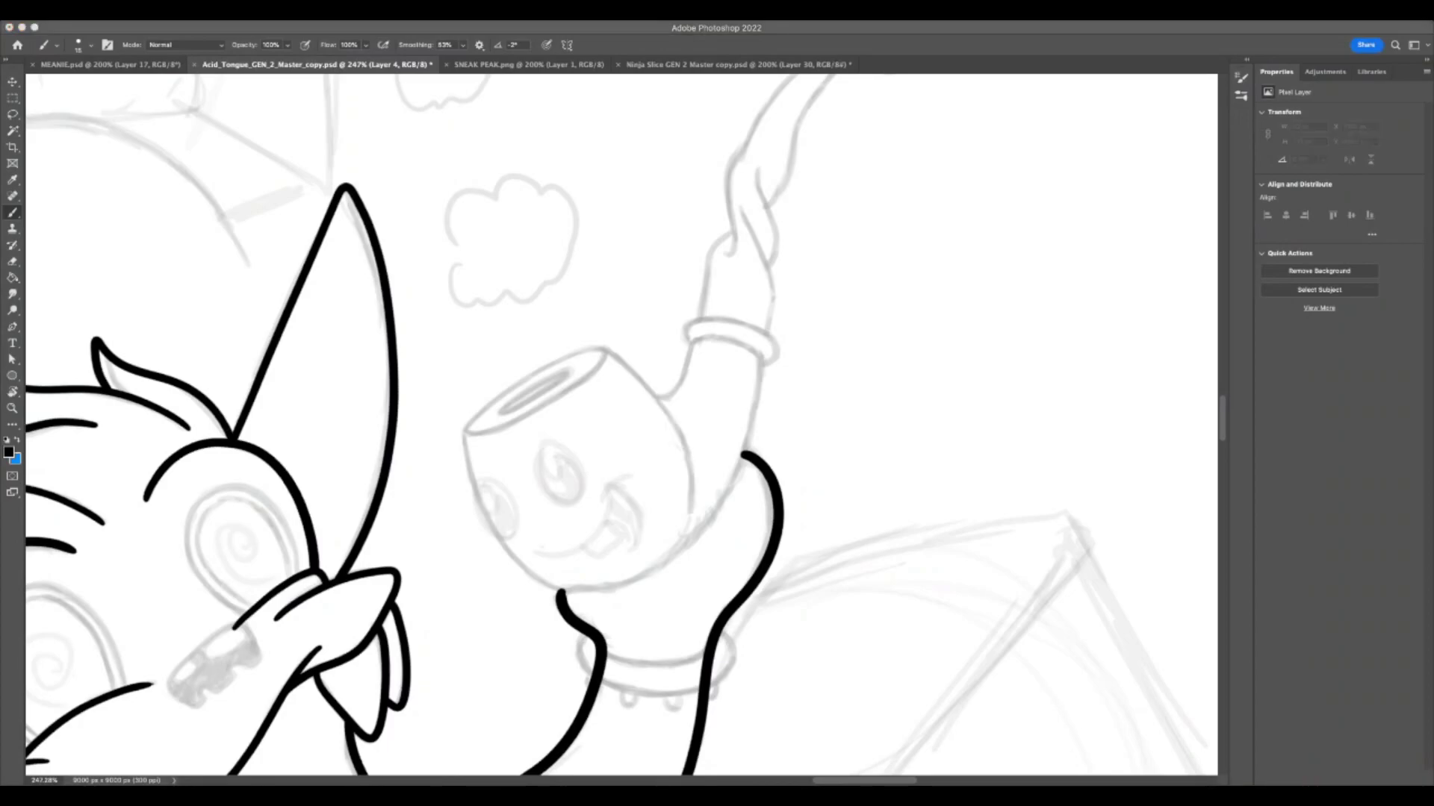
- Ink the pipe's rounded mouthpiece and twisted upper stem over the sketch with the Brush, redoing uneven strokes
left_click(797, 605)
key("z")
left_click_drag(808, 604, 672, 604)
left_click_drag(867, 582, 927, 441)
left_click_drag(868, 392, 759, 268)
key("r")
scroll(750, 272, "up", 3)
left_click(13, 212)
mouse_move(494, 448)
left_mouse_down()
mouse_move(451, 369)
mouse_move(496, 445)
mouse_move(462, 408)
mouse_move(448, 357)
left_mouse_up()
key("super+z")
key("super+z")
key("ctrl+z")
left_click_drag(489, 454, 451, 355)
key("ctrl+z")
mouse_move(492, 452)
left_mouse_down()
mouse_move(449, 360)
mouse_move(463, 326)
mouse_move(460, 368)
mouse_move(451, 312)
left_mouse_up()
key("ctrl+z")
mouse_move(460, 373)
left_mouse_down()
mouse_move(450, 292)
mouse_move(482, 198)
mouse_move(538, 172)
mouse_move(557, 210)
mouse_move(506, 228)
mouse_move(515, 216)
mouse_move(494, 261)
mouse_move(508, 394)
mouse_move(480, 370)
mouse_move(527, 410)
mouse_move(538, 452)
mouse_move(495, 417)
mouse_move(558, 483)
left_mouse_up()
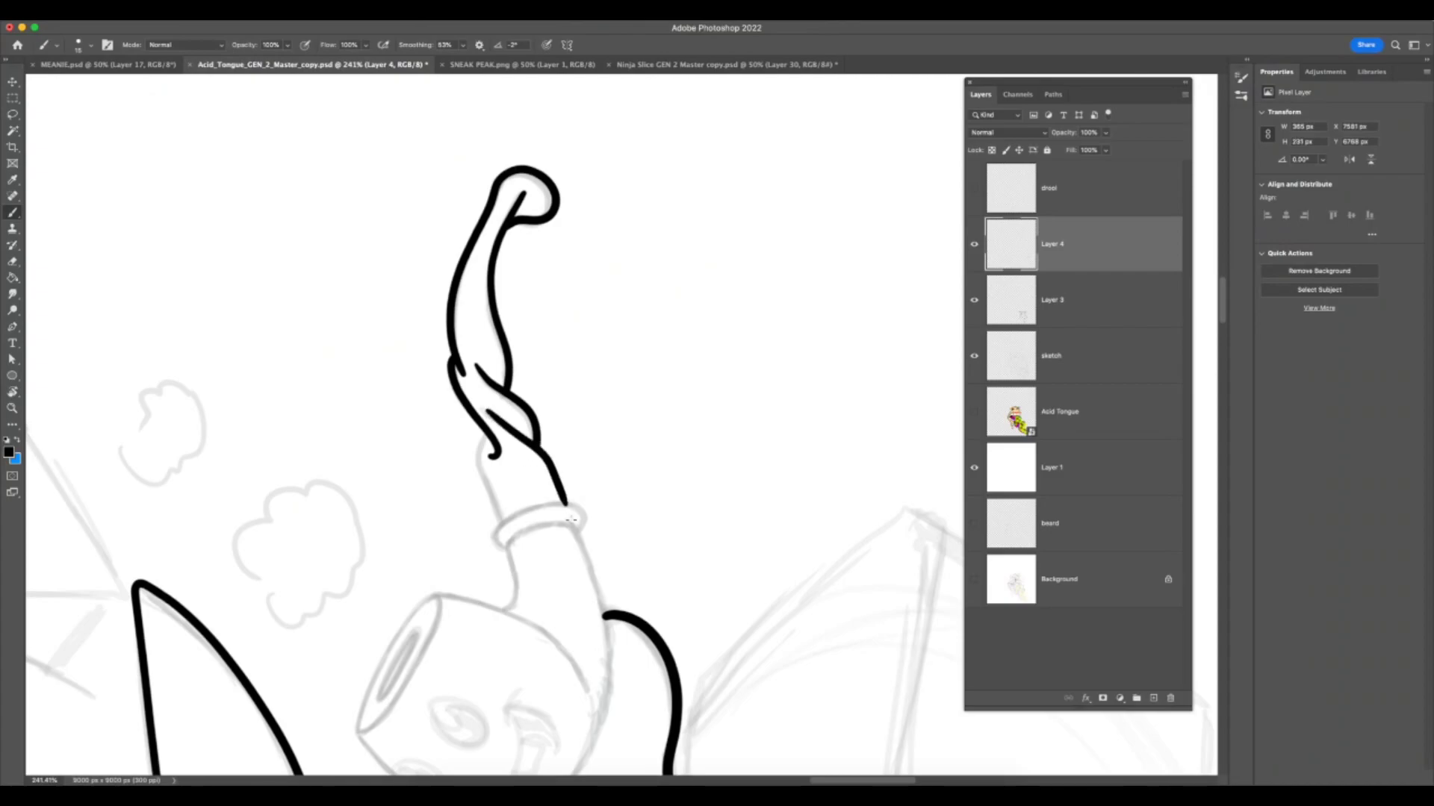
key("ctrl+z")
mouse_move(482, 407)
left_mouse_down()
mouse_move(545, 453)
mouse_move(569, 501)
left_mouse_up()
key("ctrl+z")
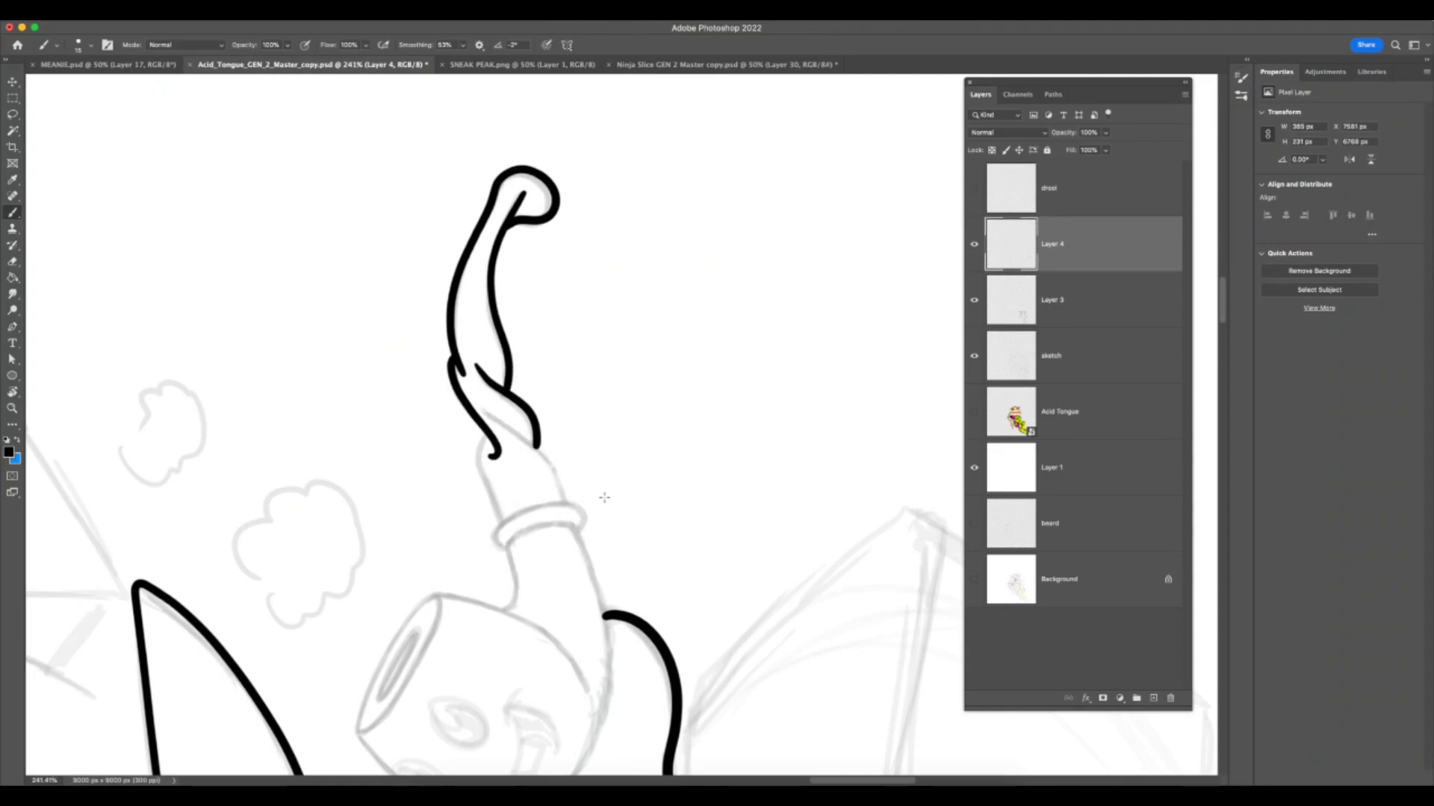
- Ink both edges of the pipe's lower stem and the curved outline of the bowl down to the hand
scroll(492, 294, "down", 5)
mouse_move(451, 267)
left_mouse_down()
mouse_move(516, 321)
mouse_move(557, 428)
mouse_move(572, 496)
mouse_move(558, 604)
mouse_move(517, 657)
mouse_move(462, 680)
mouse_move(389, 660)
mouse_move(325, 585)
left_mouse_up()
mouse_move(400, 451)
left_mouse_down()
mouse_move(508, 481)
mouse_move(551, 557)
left_mouse_up()
left_click_drag(475, 461, 452, 292)
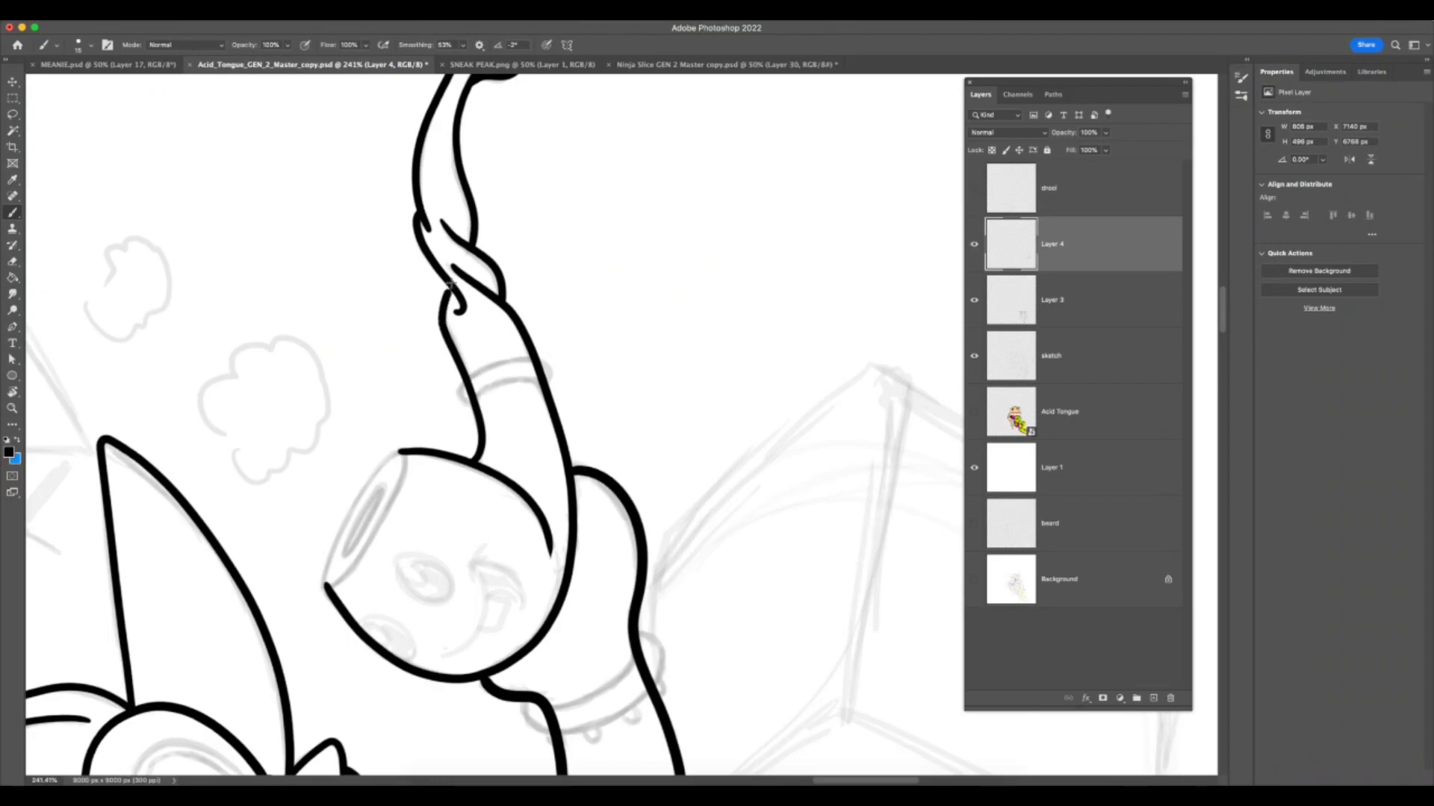
- Add a new layer above Layer 4, lower Layer 4's opacity to 54%, and make the new layer active
left_click(1153, 698)
key("z")
left_click_drag(514, 349, 660, 329)
left_click(1119, 298)
left_click(1105, 132)
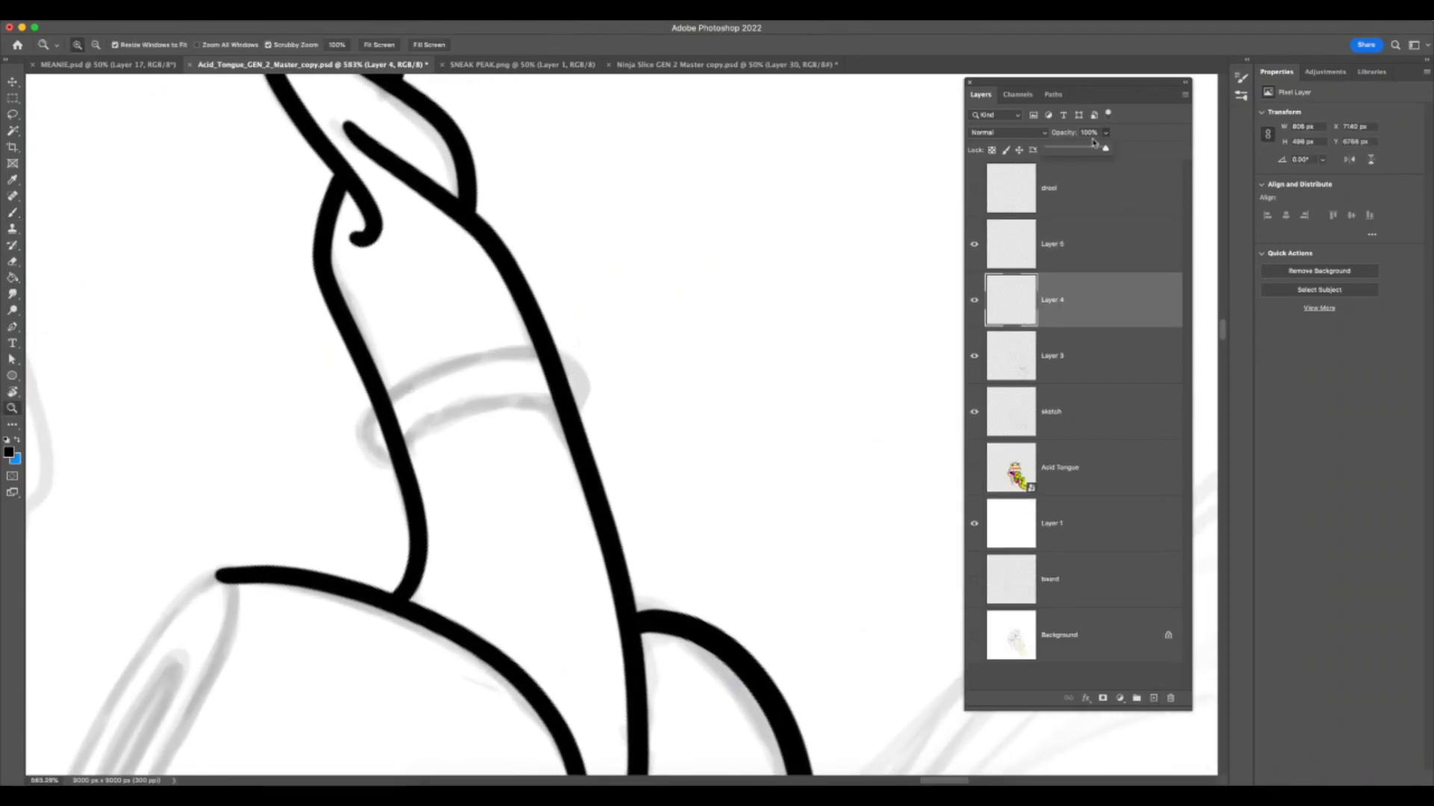
left_click(1089, 246)
key("F7")
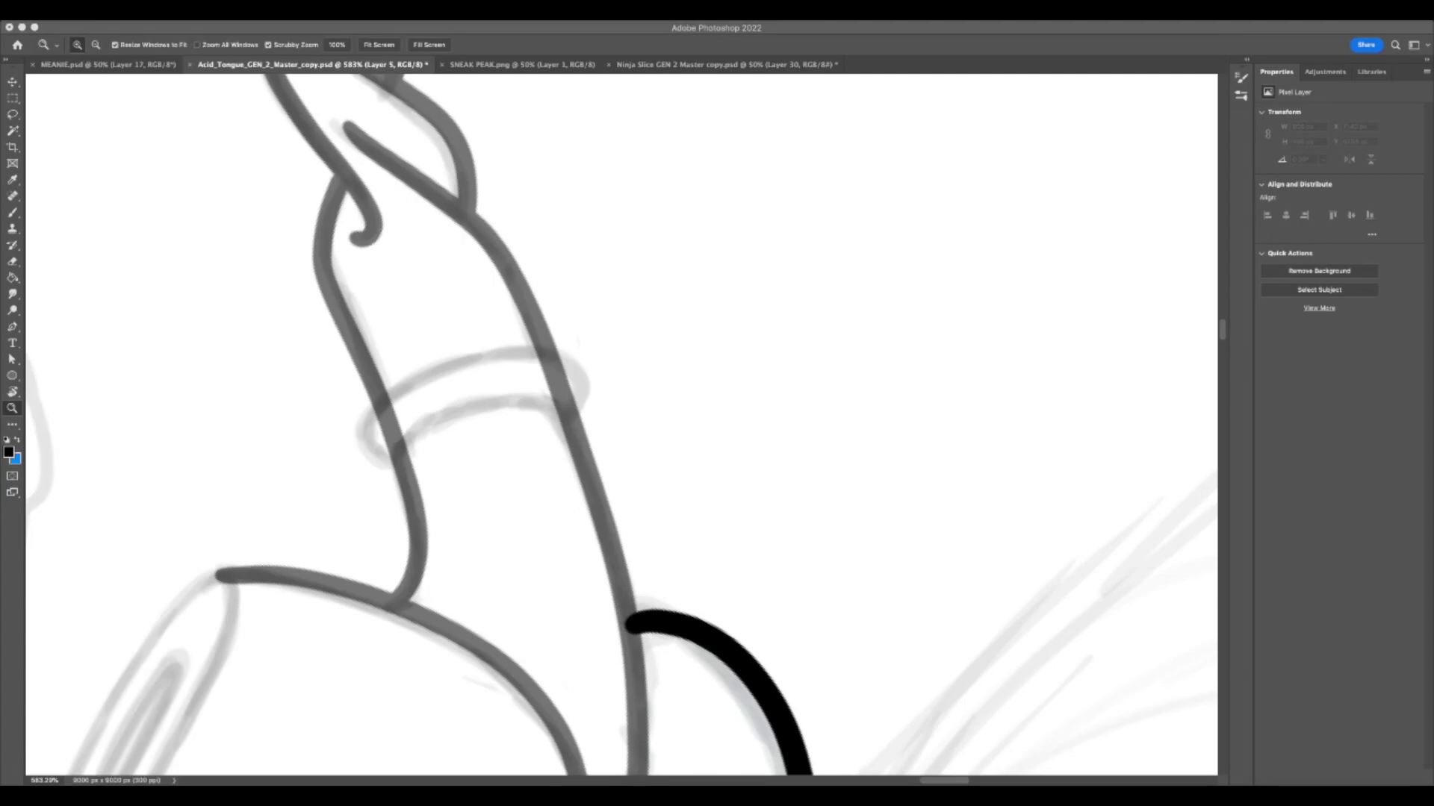
- Ink the ring around the pipe's stem on Layer 5, tracing its inner and outer curves with the Brush
key("F7")
scroll(538, 456, "up", 3)
left_click(12, 213)
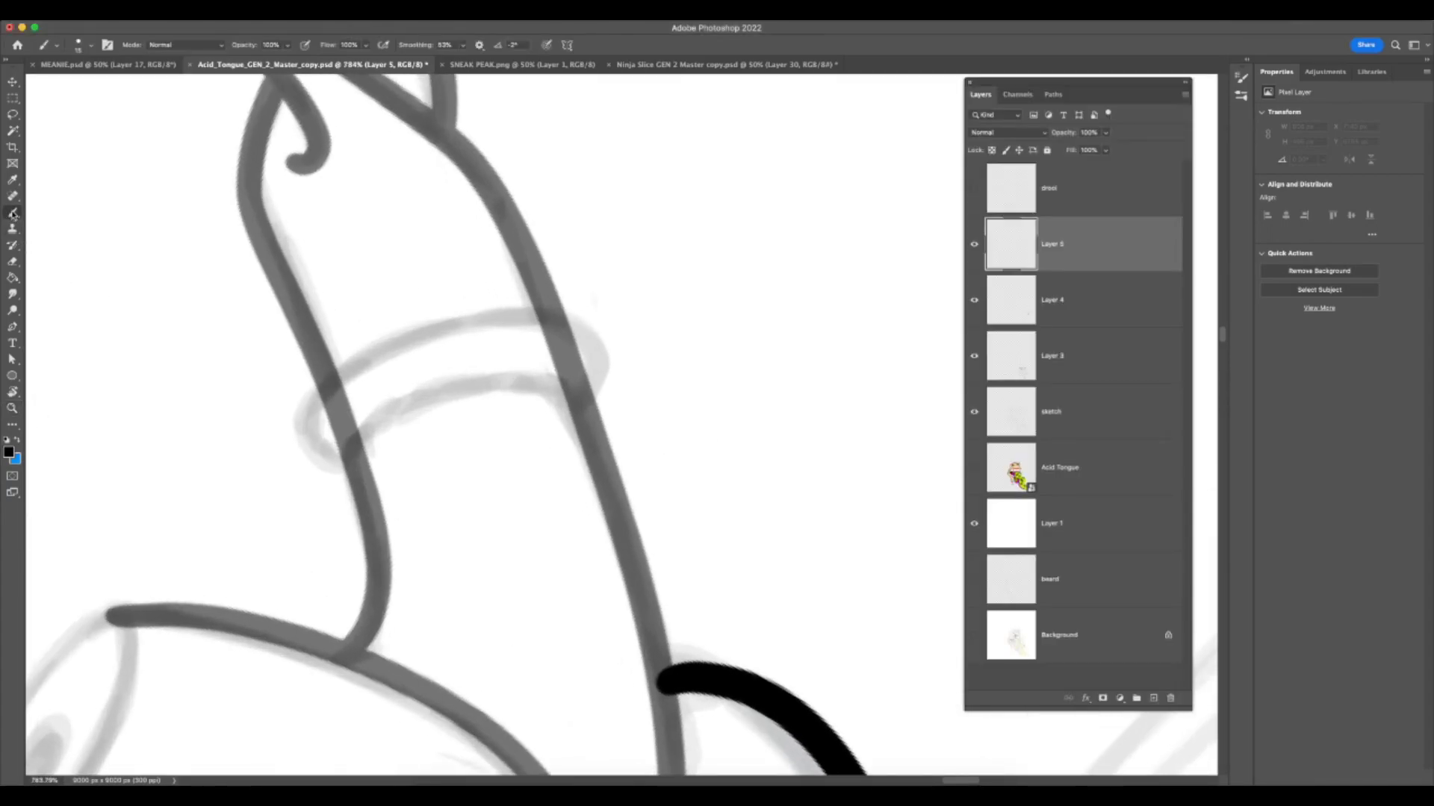
key("F7")
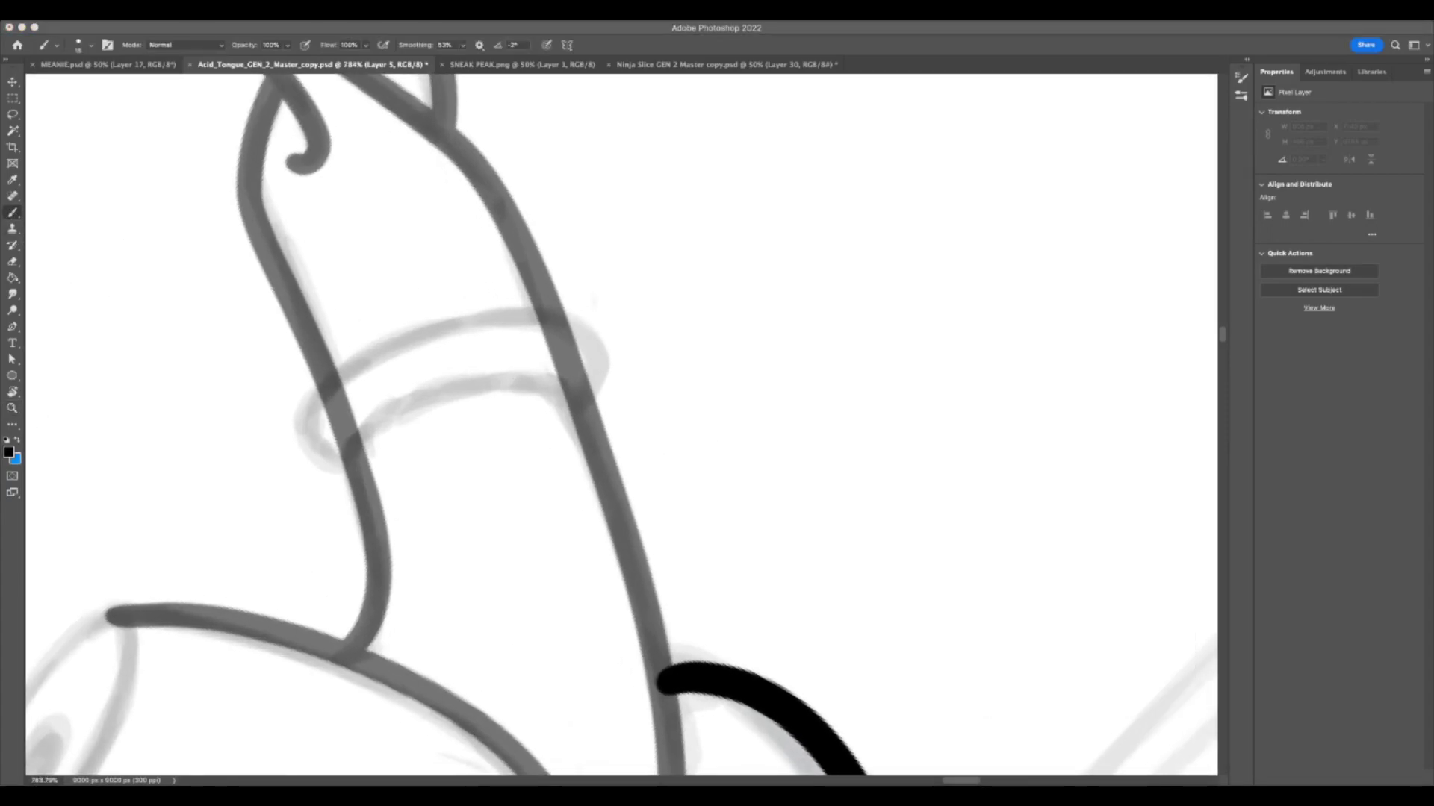
key("F7")
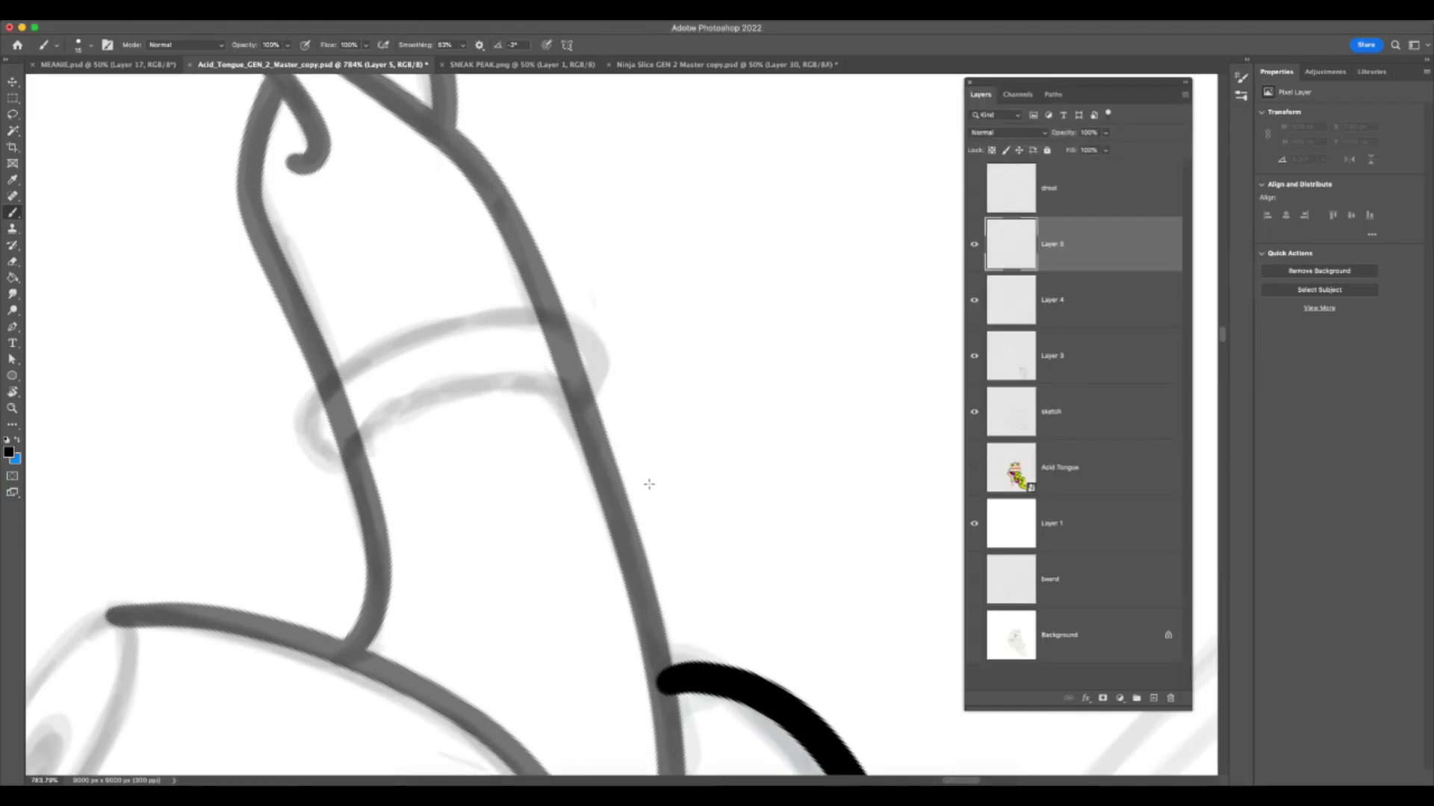
key("F7")
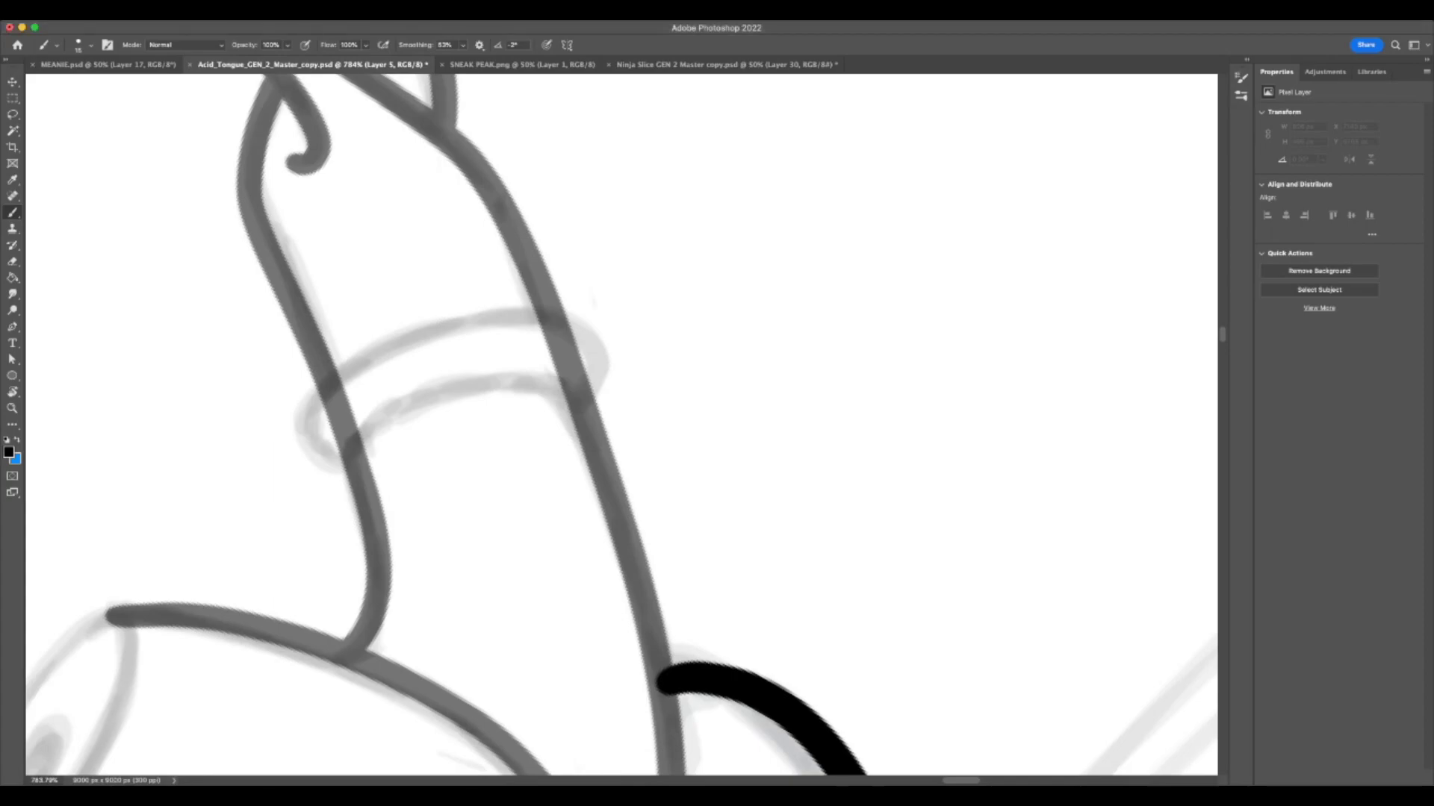
key("F7")
left_click_drag(358, 464, 365, 438)
key("super+z")
key("super+Tab")
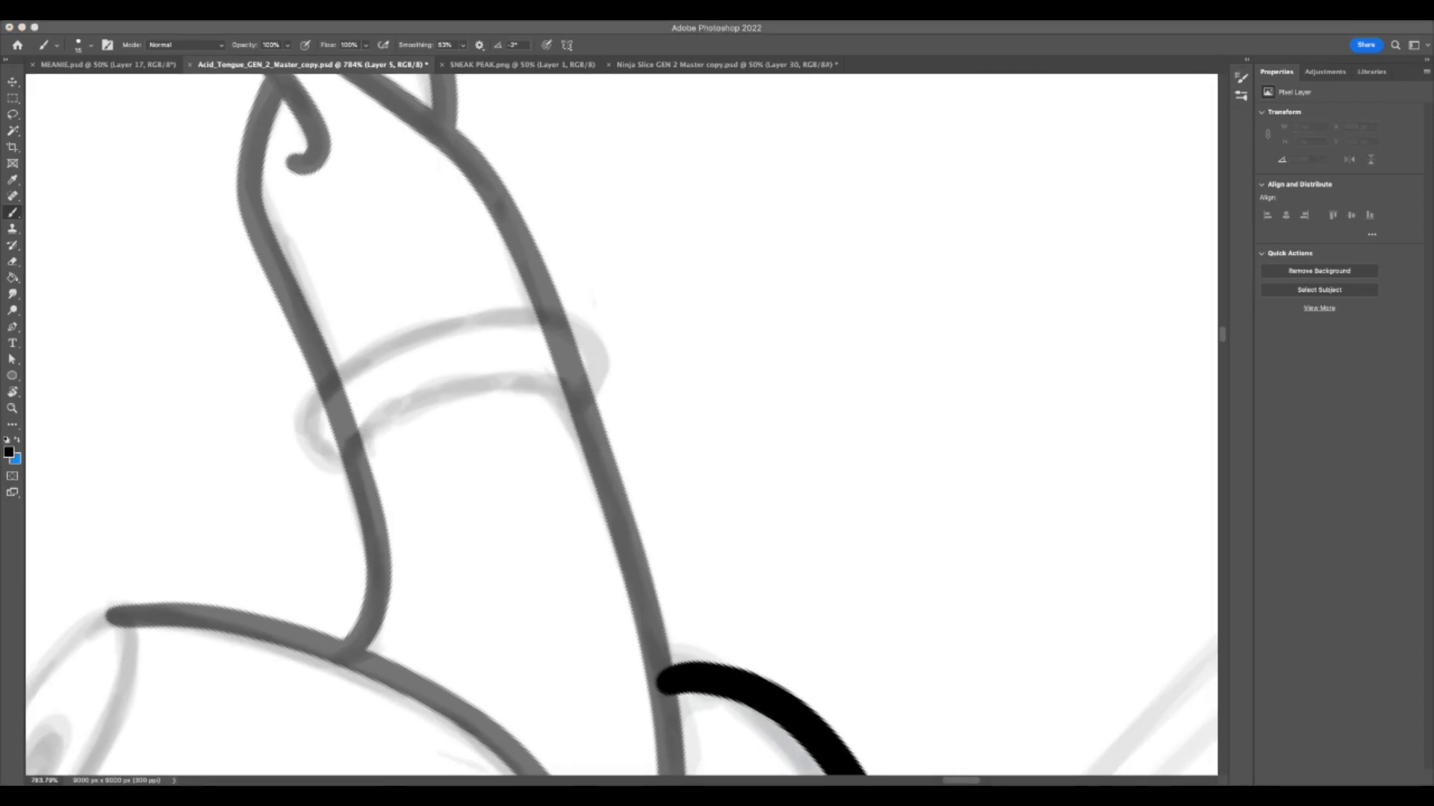
key("F7")
mouse_move(360, 469)
left_mouse_down()
mouse_move(368, 416)
mouse_move(361, 426)
mouse_move(449, 384)
mouse_move(456, 400)
mouse_move(379, 419)
mouse_move(514, 376)
mouse_move(590, 409)
left_mouse_up()
key("ctrl+z")
key("ctrl+z")
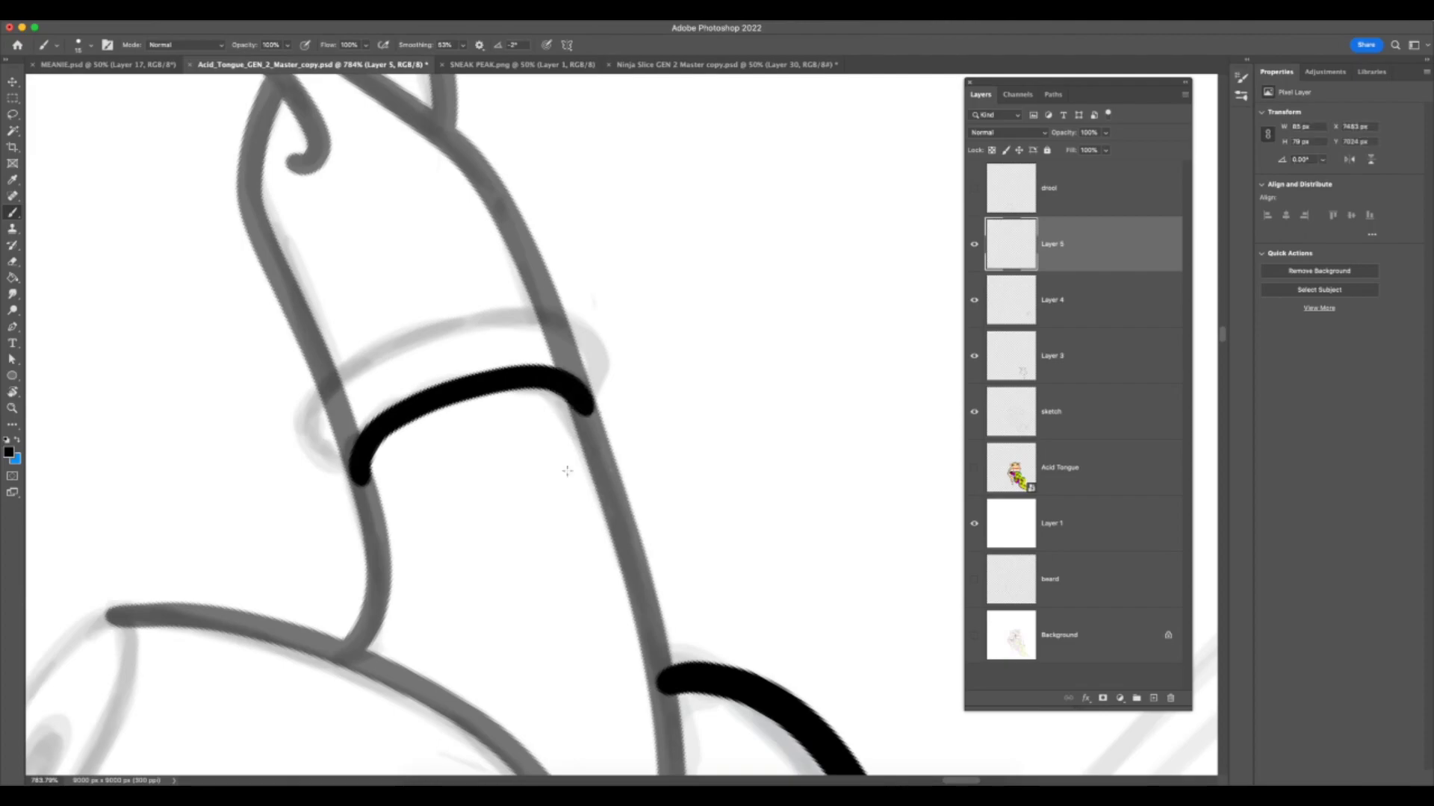
mouse_move(365, 481)
left_mouse_down()
mouse_move(307, 460)
mouse_move(313, 377)
mouse_move(407, 322)
mouse_move(527, 294)
mouse_move(639, 332)
mouse_move(629, 398)
mouse_move(584, 437)
mouse_move(578, 395)
left_mouse_up()
key("z")
left_click_drag(648, 572, 567, 572)
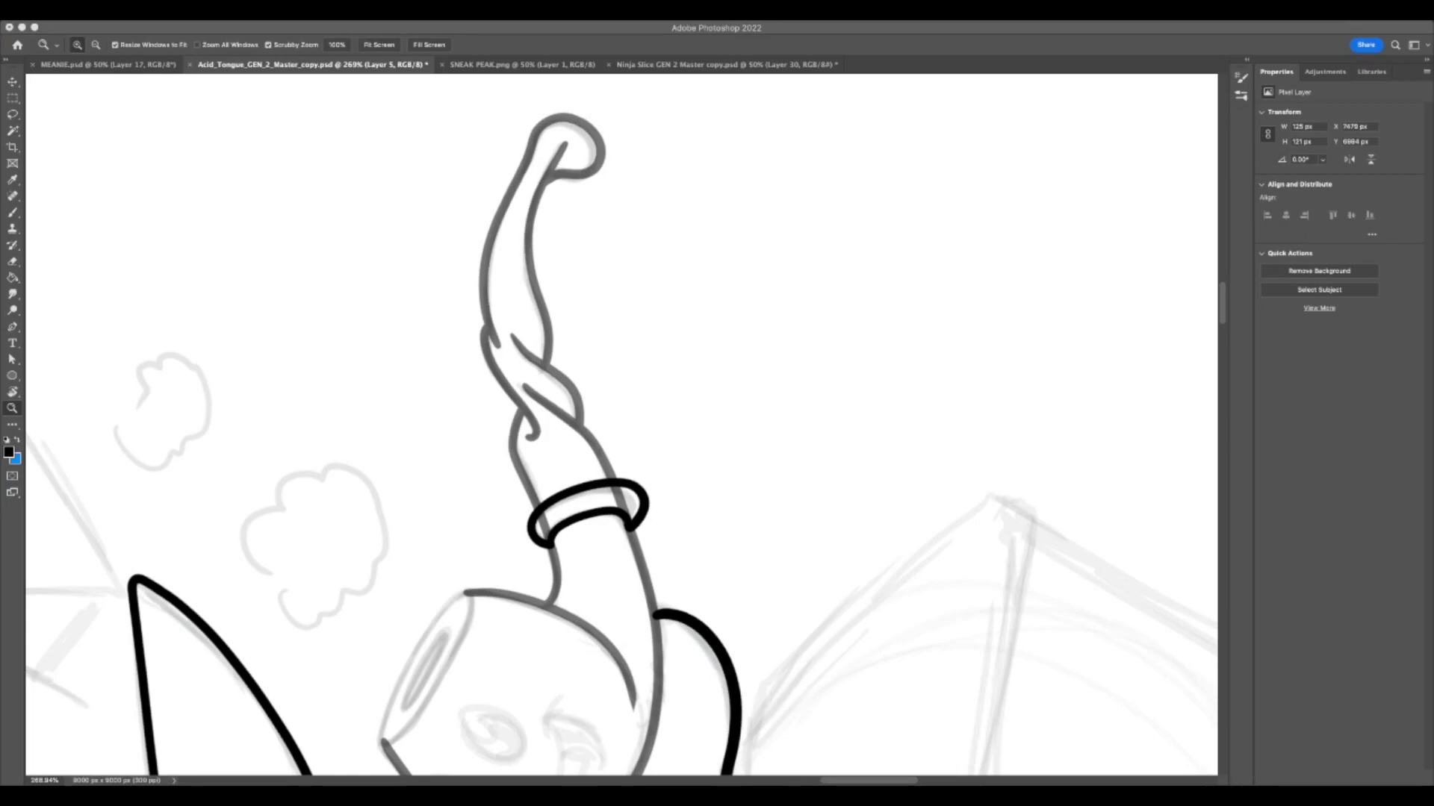
- Erase the stem lines on Layer 4 that run through the inside of the ring, using a smaller Eraser
key("F7")
left_click(590, 543)
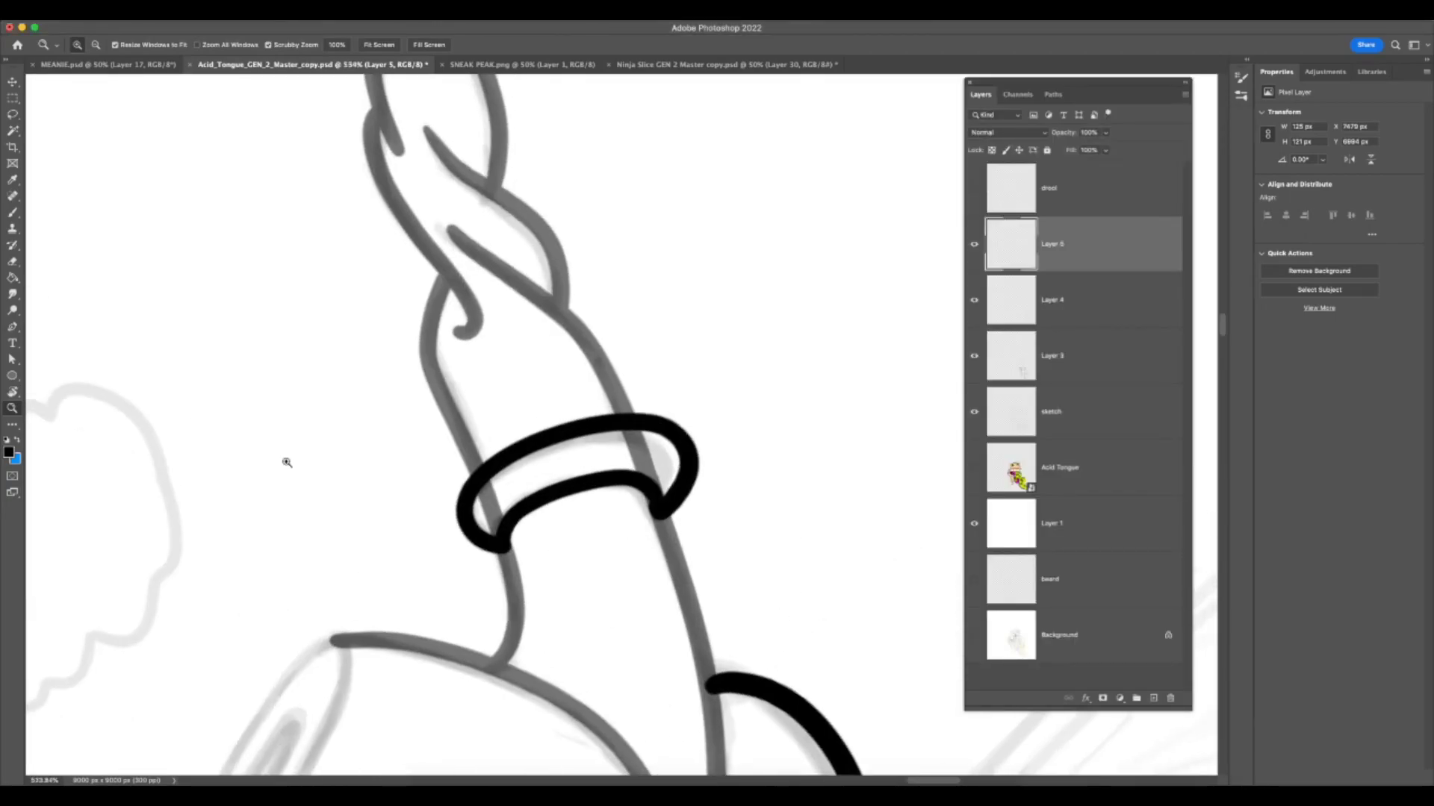
left_click(13, 263)
left_click(1061, 306)
key("F7")
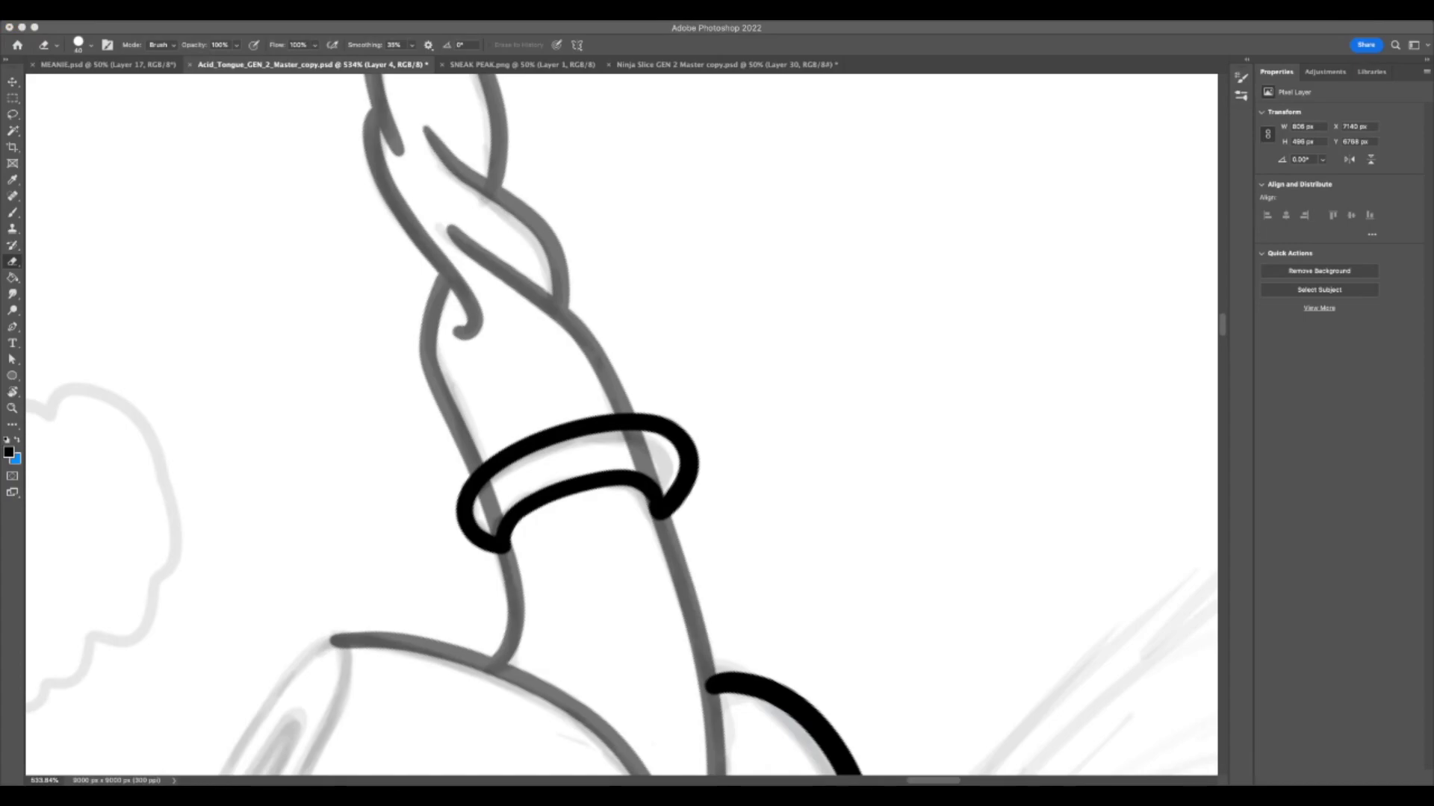
key("F7")
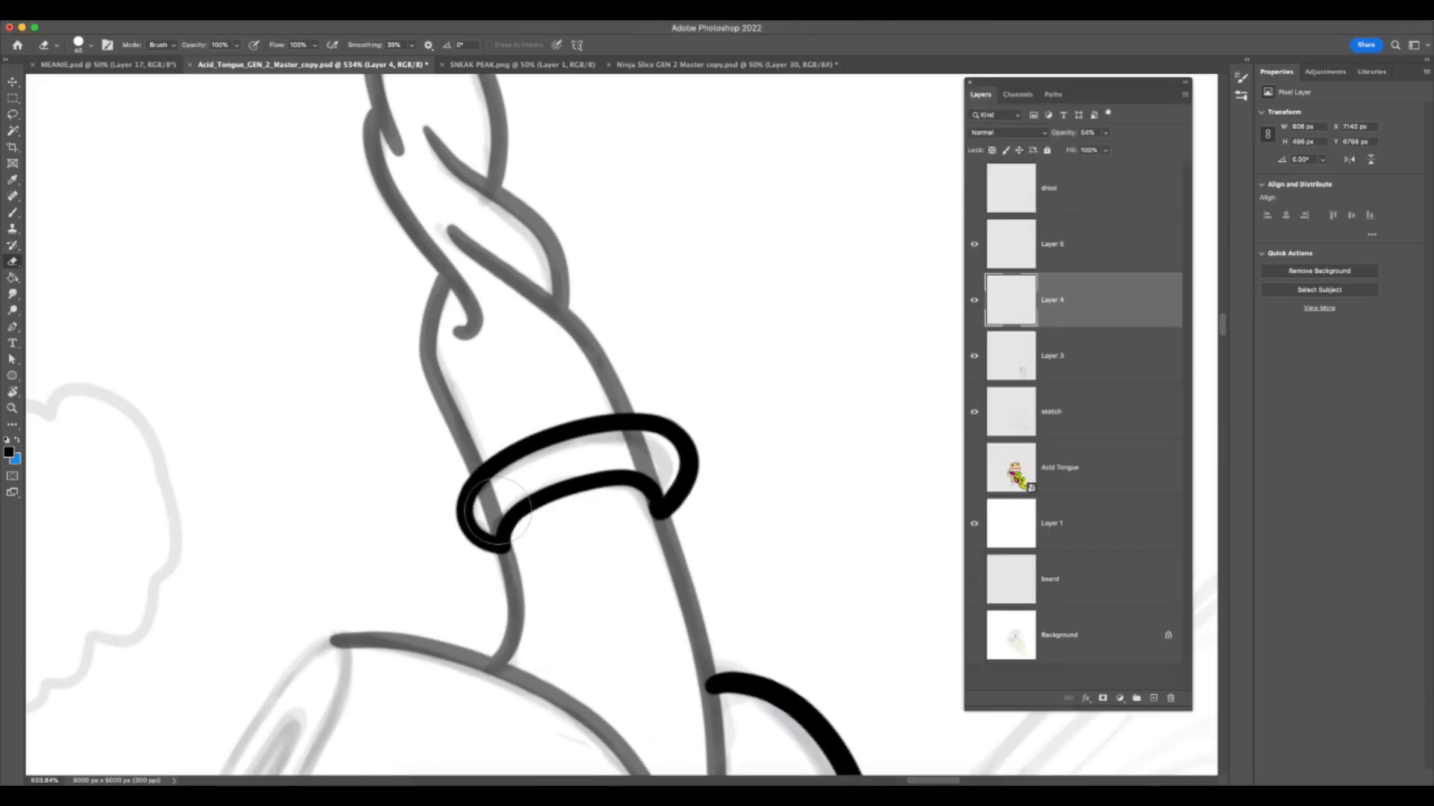
key("bracketleft")
key("bracketleft")
left_click_drag(494, 534, 493, 495)
mouse_move(661, 454)
left_mouse_down()
mouse_move(650, 464)
mouse_move(634, 450)
left_mouse_up()
key("F7")
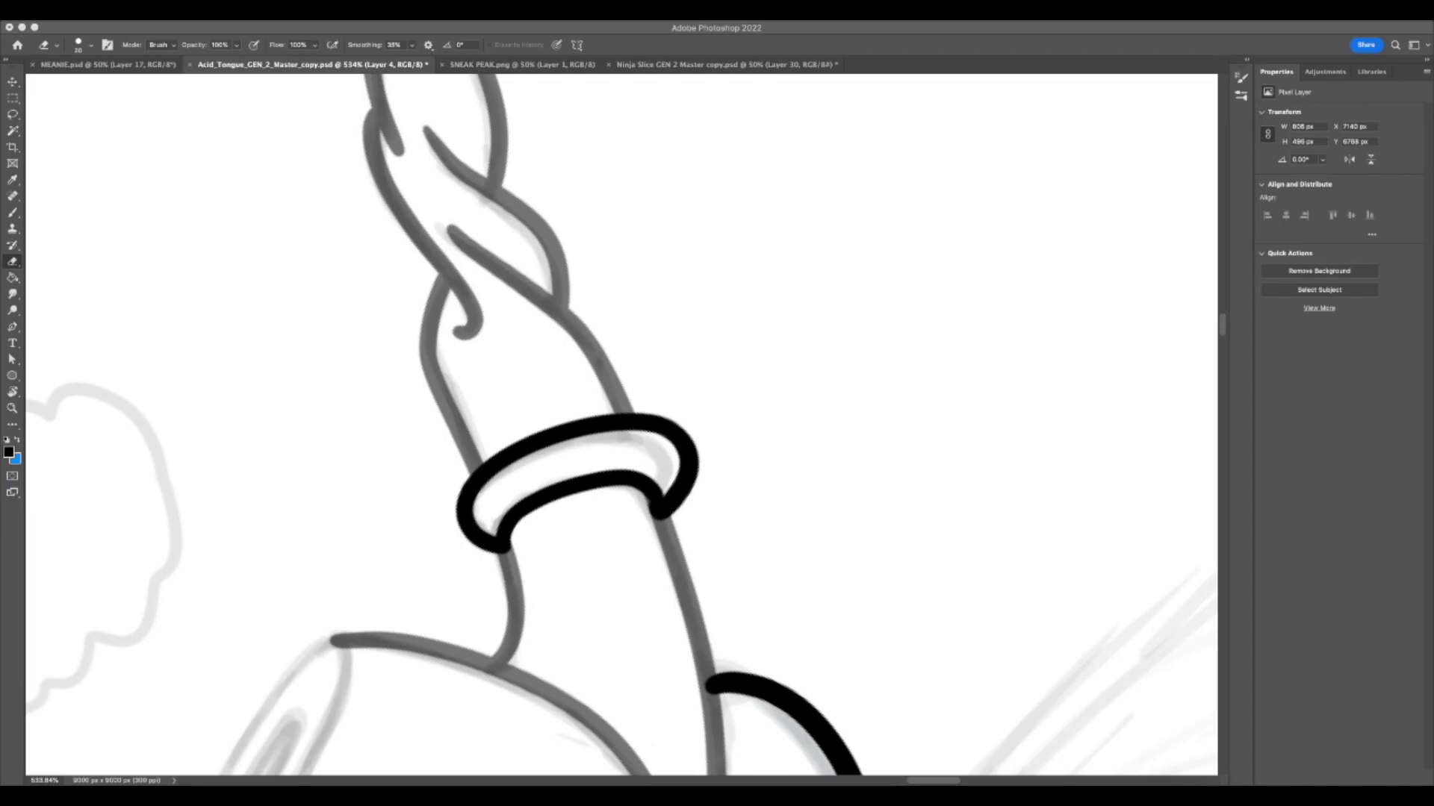
- Restore Layer 4's opacity to 100%
key("super+Tab")
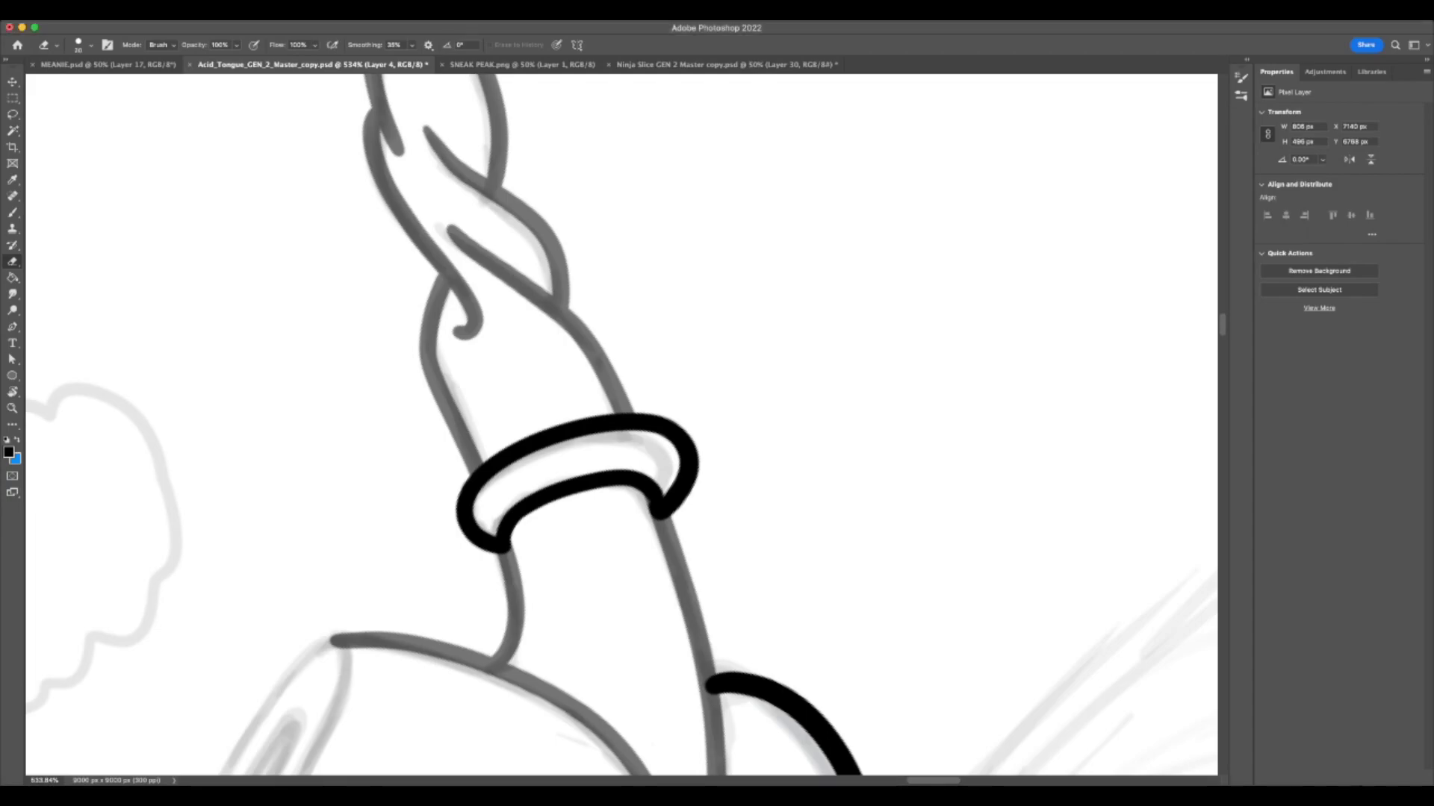
key("super+Tab")
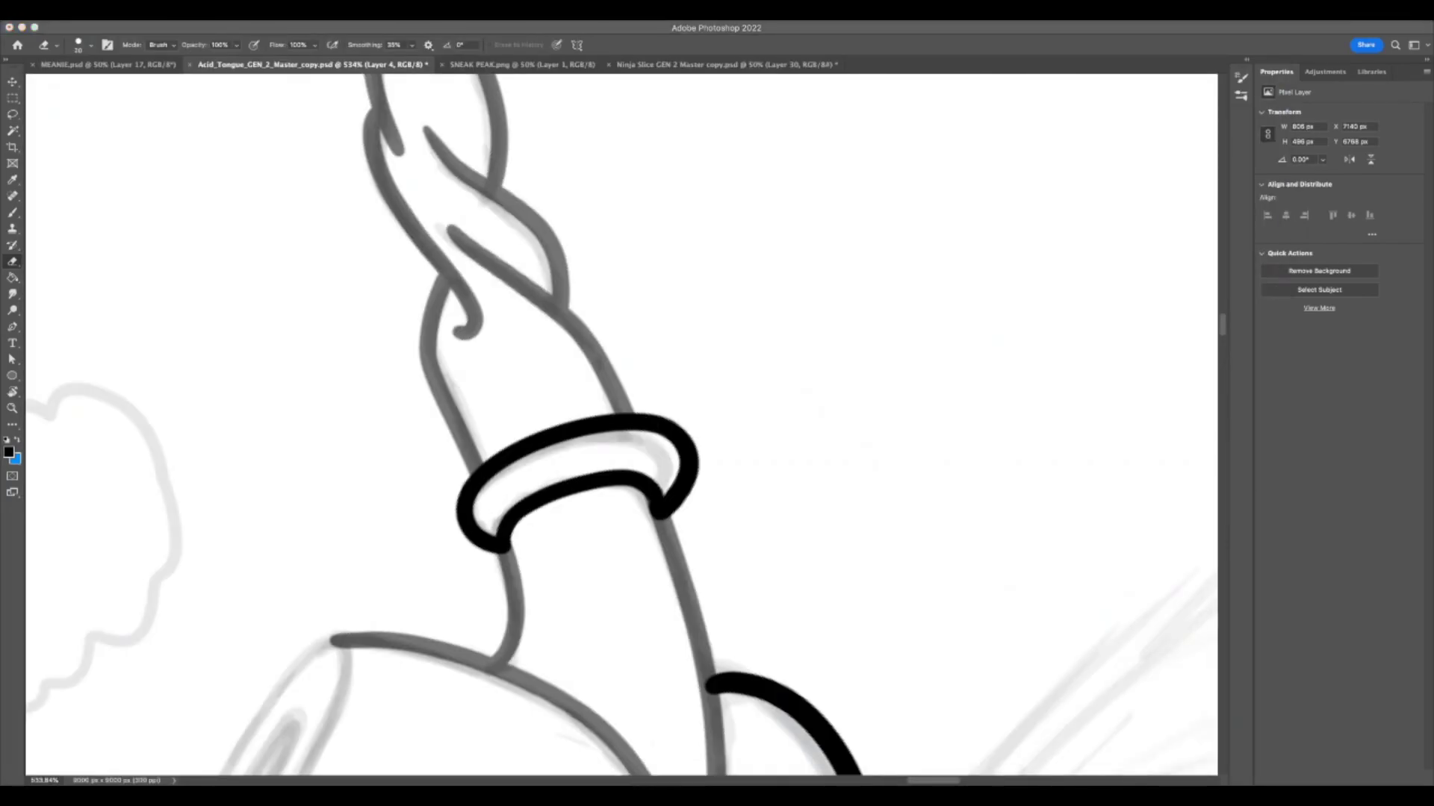
key("F7")
key("z")
left_click_drag(759, 531, 721, 553)
key("r")
left_click_drag(841, 460, 755, 593)
left_click(1106, 341)
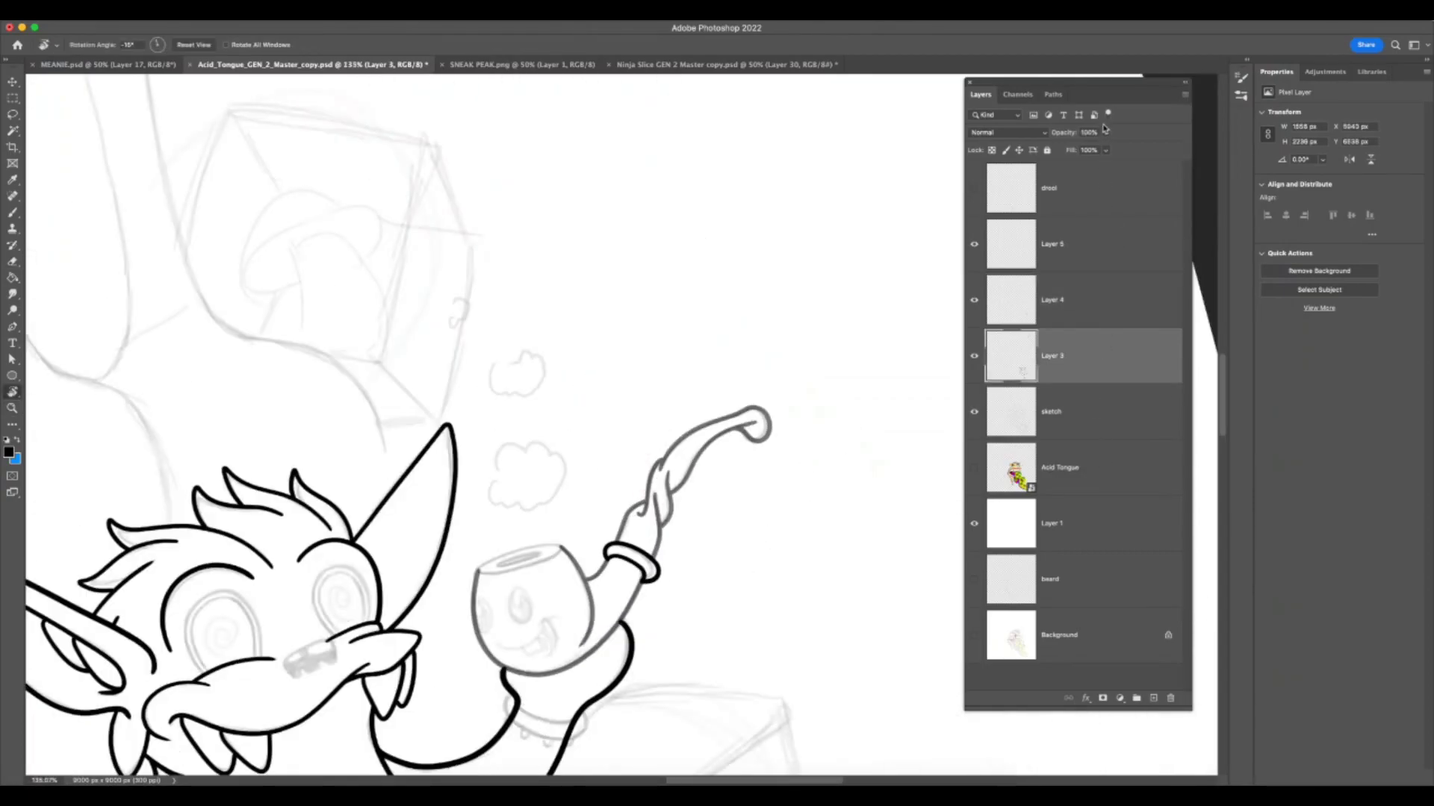
left_click(1083, 314)
left_click(1105, 132)
left_click_drag(1105, 147, 1136, 149)
- Examine the inked creature and its pipe against the surrounding sketch
key("z")
left_click_drag(736, 629, 714, 649)
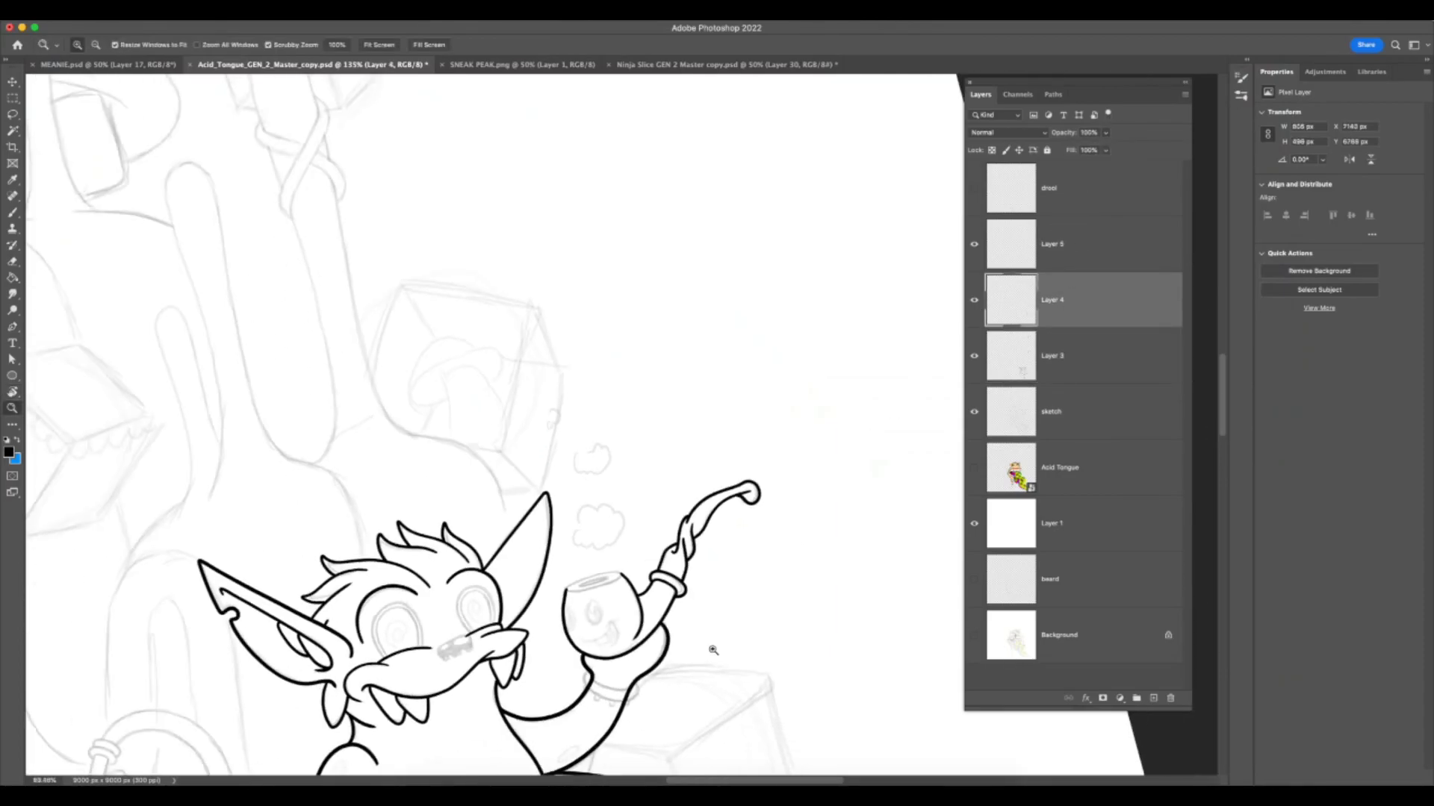
left_click_drag(723, 584, 649, 649)
key("super+Tab")
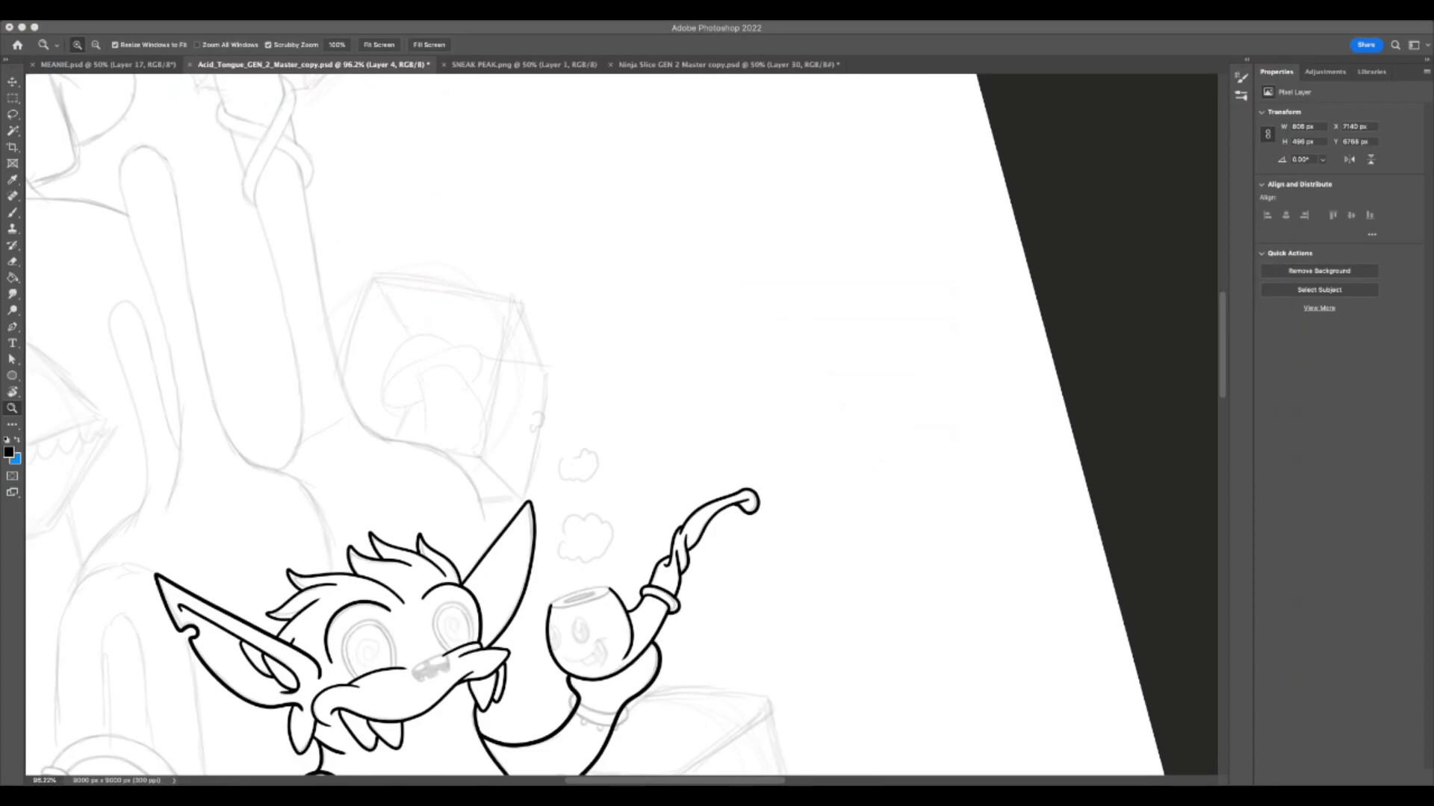
left_click(640, 656)
mouse_move(613, 687)
left_mouse_down()
mouse_move(655, 676)
mouse_move(640, 696)
left_mouse_up()
key("super+Tab")
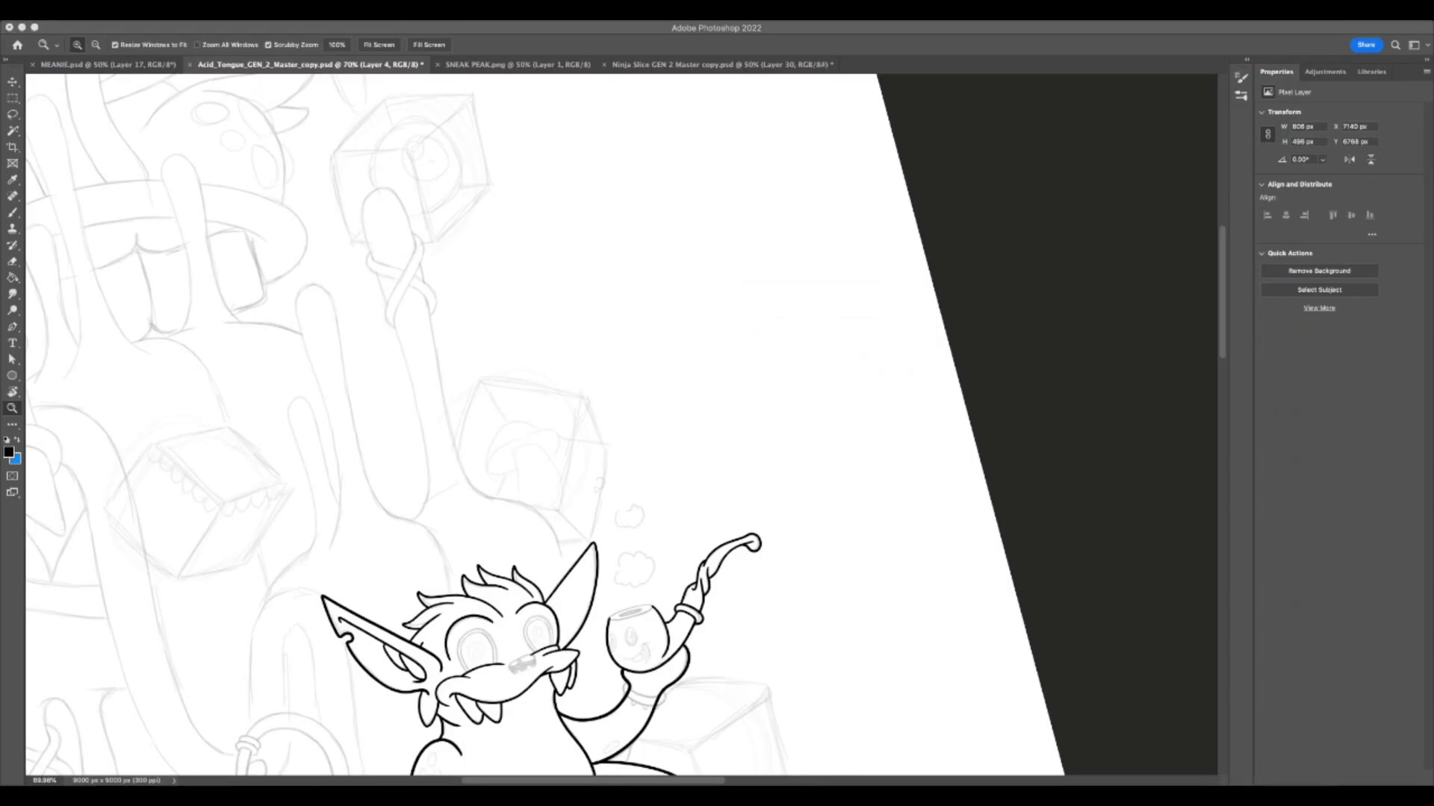
- Ink the outline of the creature's nose with its notched lower edge, and outline two oval highlights inside it
left_click(687, 587)
left_click_drag(679, 645, 696, 669)
scroll(696, 669, "down", 5)
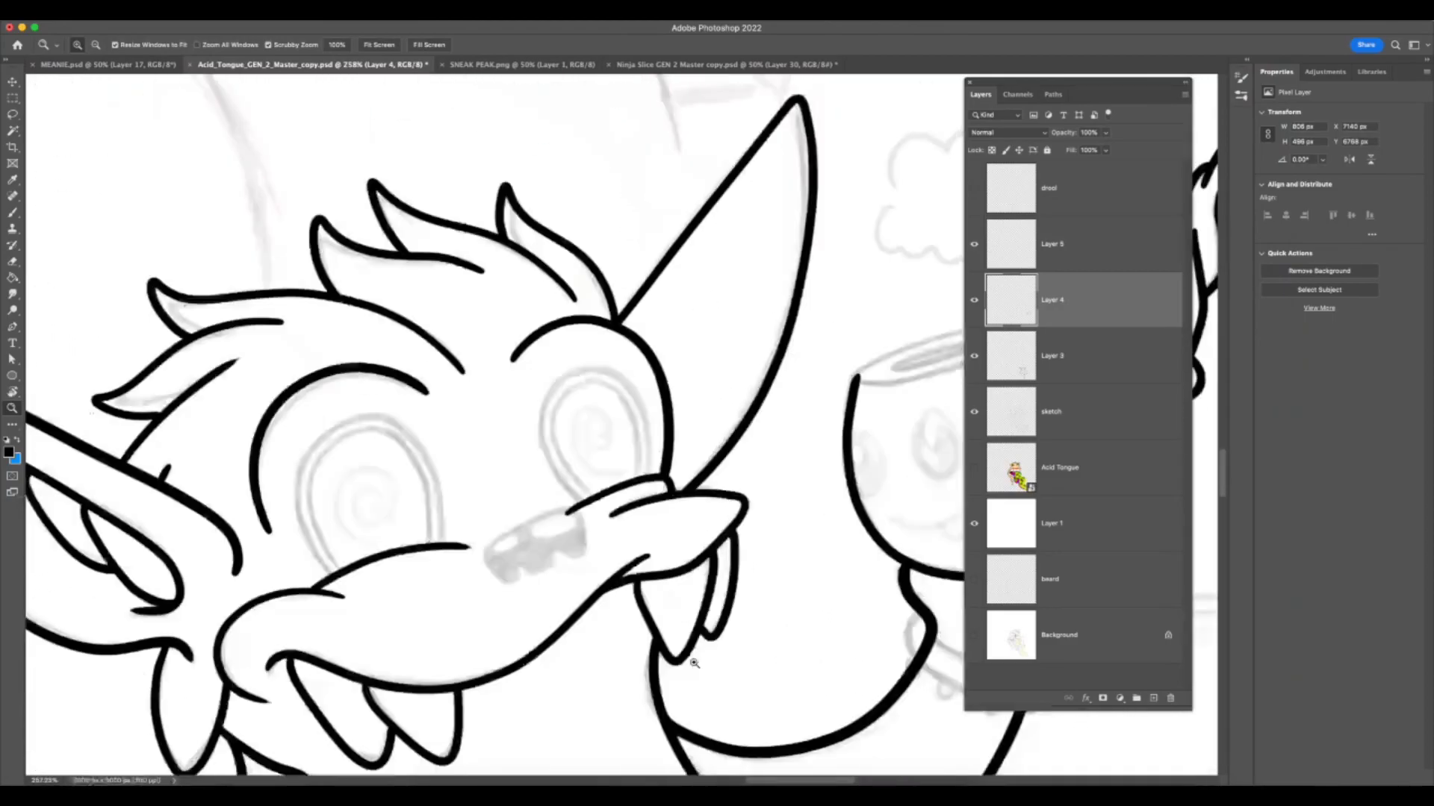
left_click_drag(565, 478, 597, 477)
key("b")
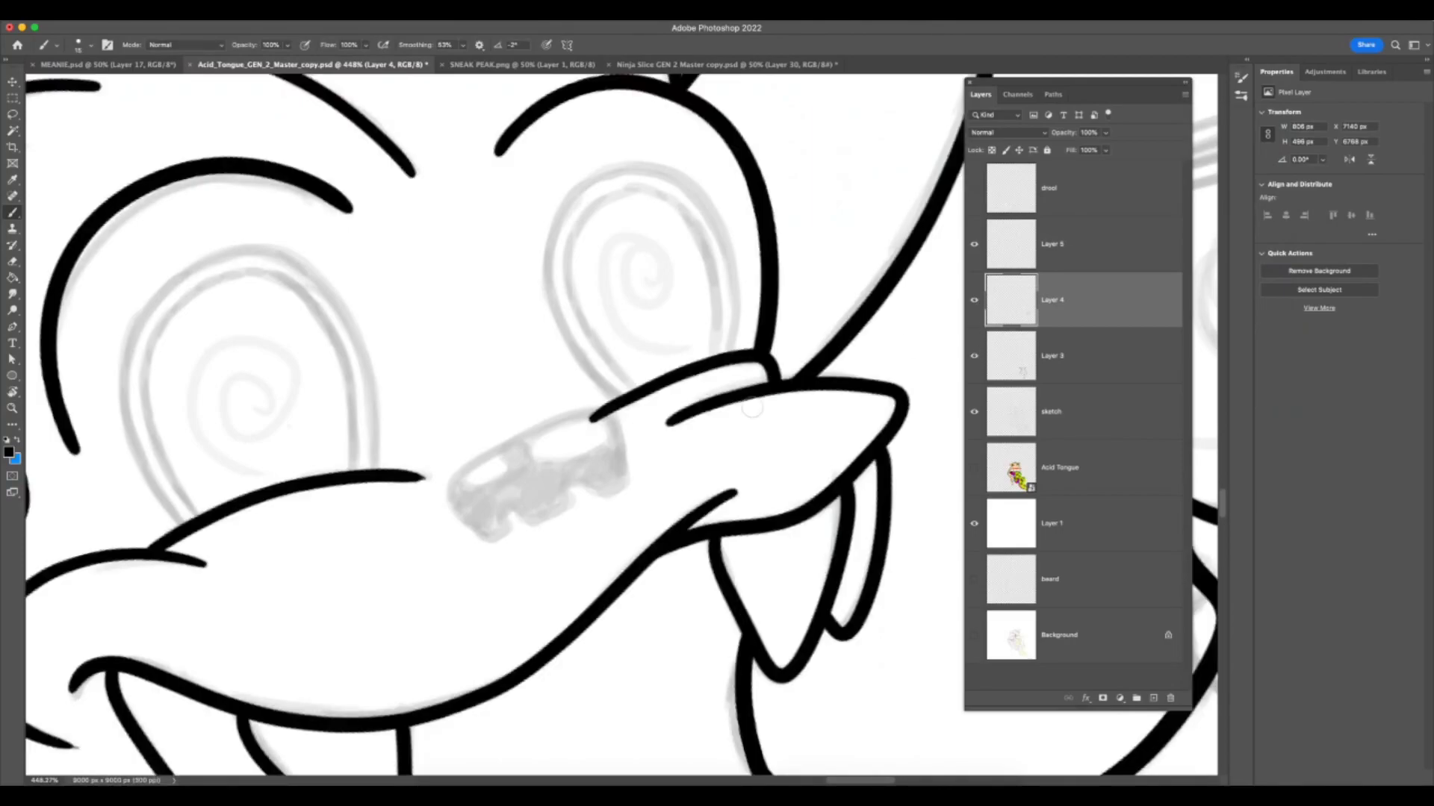
mouse_move(532, 525)
left_mouse_down()
mouse_move(586, 494)
mouse_move(486, 551)
mouse_move(505, 497)
mouse_move(495, 515)
mouse_move(511, 535)
mouse_move(490, 548)
mouse_move(452, 480)
mouse_move(564, 409)
mouse_move(599, 410)
mouse_move(619, 428)
mouse_move(626, 491)
mouse_move(600, 497)
mouse_move(580, 472)
mouse_move(571, 509)
mouse_move(541, 506)
left_mouse_up()
key("super+z")
key("super+z")
key("ctrl+z")
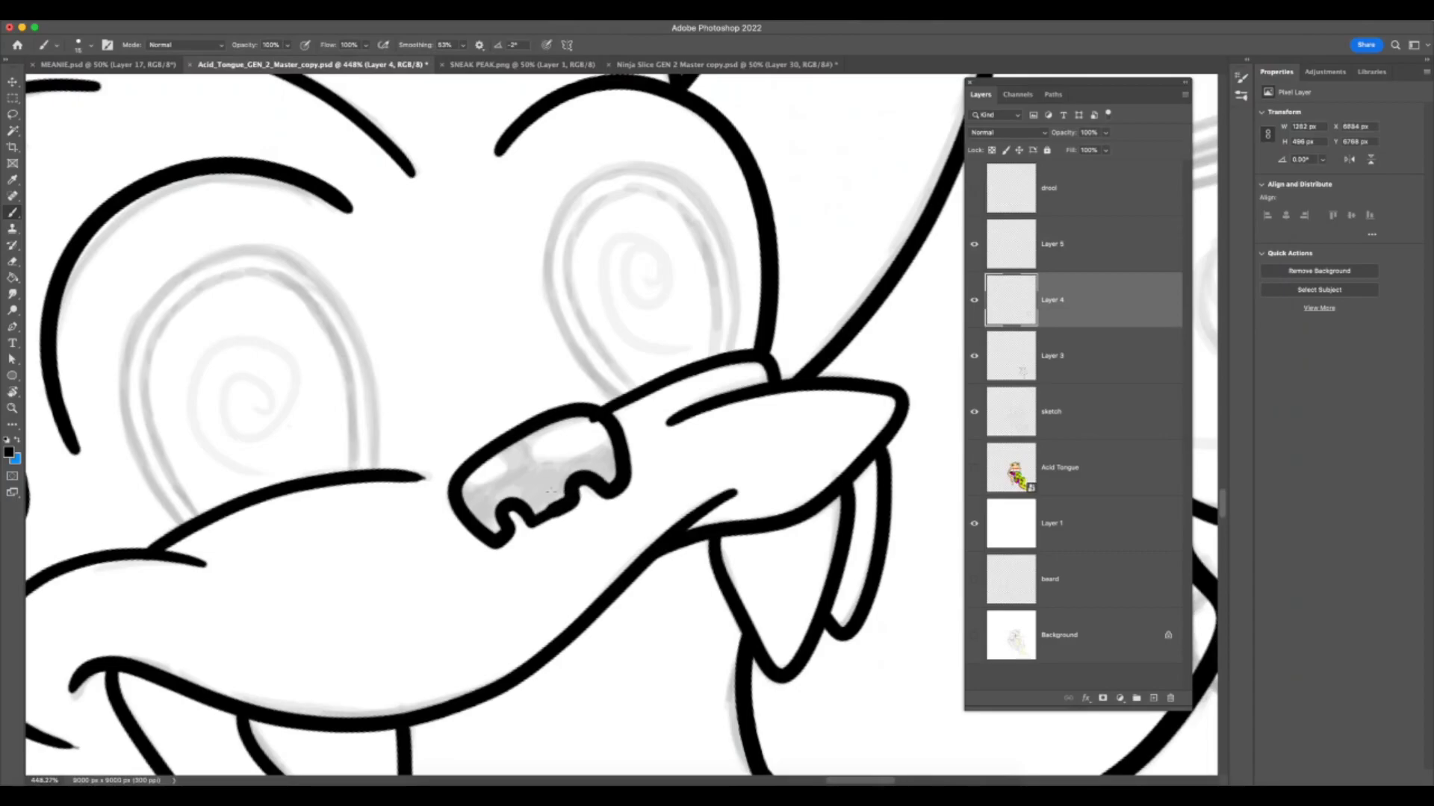
mouse_move(507, 452)
left_mouse_down()
mouse_move(478, 461)
mouse_move(458, 493)
mouse_move(495, 486)
mouse_move(516, 461)
mouse_move(476, 458)
mouse_move(533, 452)
mouse_move(574, 419)
mouse_move(508, 453)
mouse_move(543, 464)
mouse_move(593, 426)
mouse_move(506, 453)
left_mouse_up()
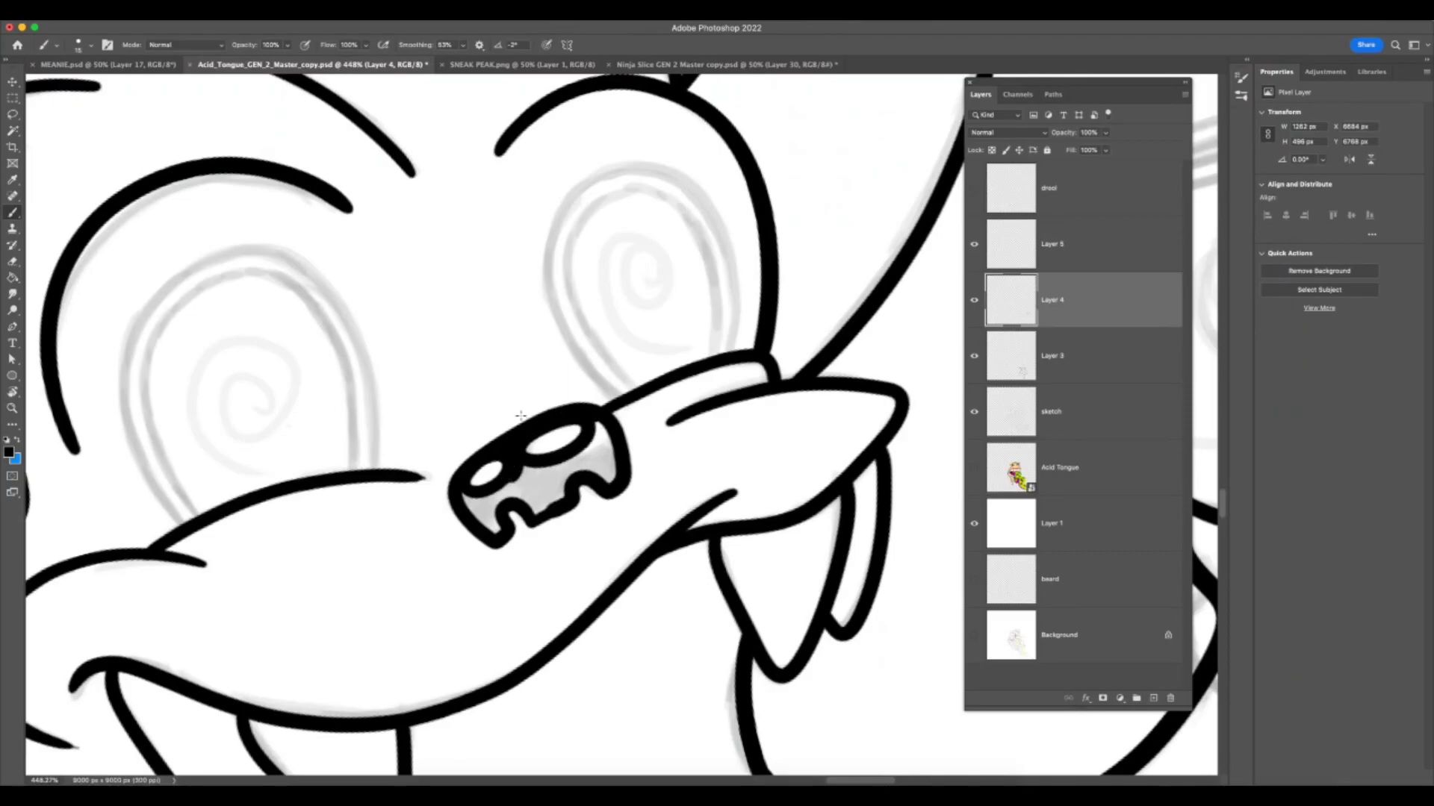
- Lower the brush smoothing to 8% and fill the nose solid black around its two highlights
left_click(462, 45)
left_click_drag(464, 495, 499, 494)
key("super+Tab")
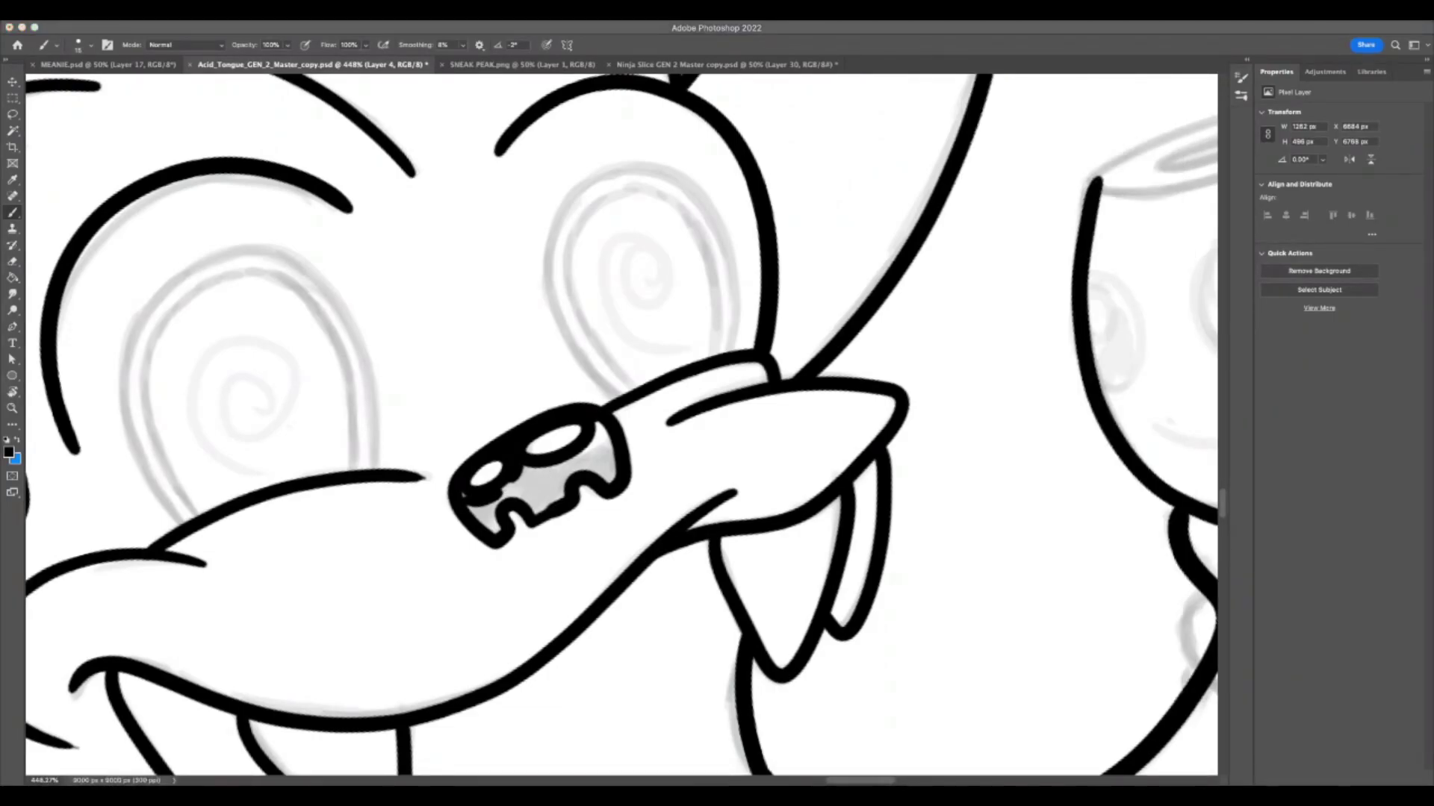
key("F7")
mouse_move(469, 499)
left_mouse_down()
mouse_move(494, 522)
mouse_move(519, 469)
mouse_move(537, 509)
mouse_move(559, 487)
mouse_move(530, 472)
mouse_move(536, 490)
mouse_move(576, 470)
mouse_move(598, 418)
mouse_move(592, 458)
mouse_move(609, 456)
mouse_move(613, 479)
mouse_move(557, 499)
left_mouse_up()
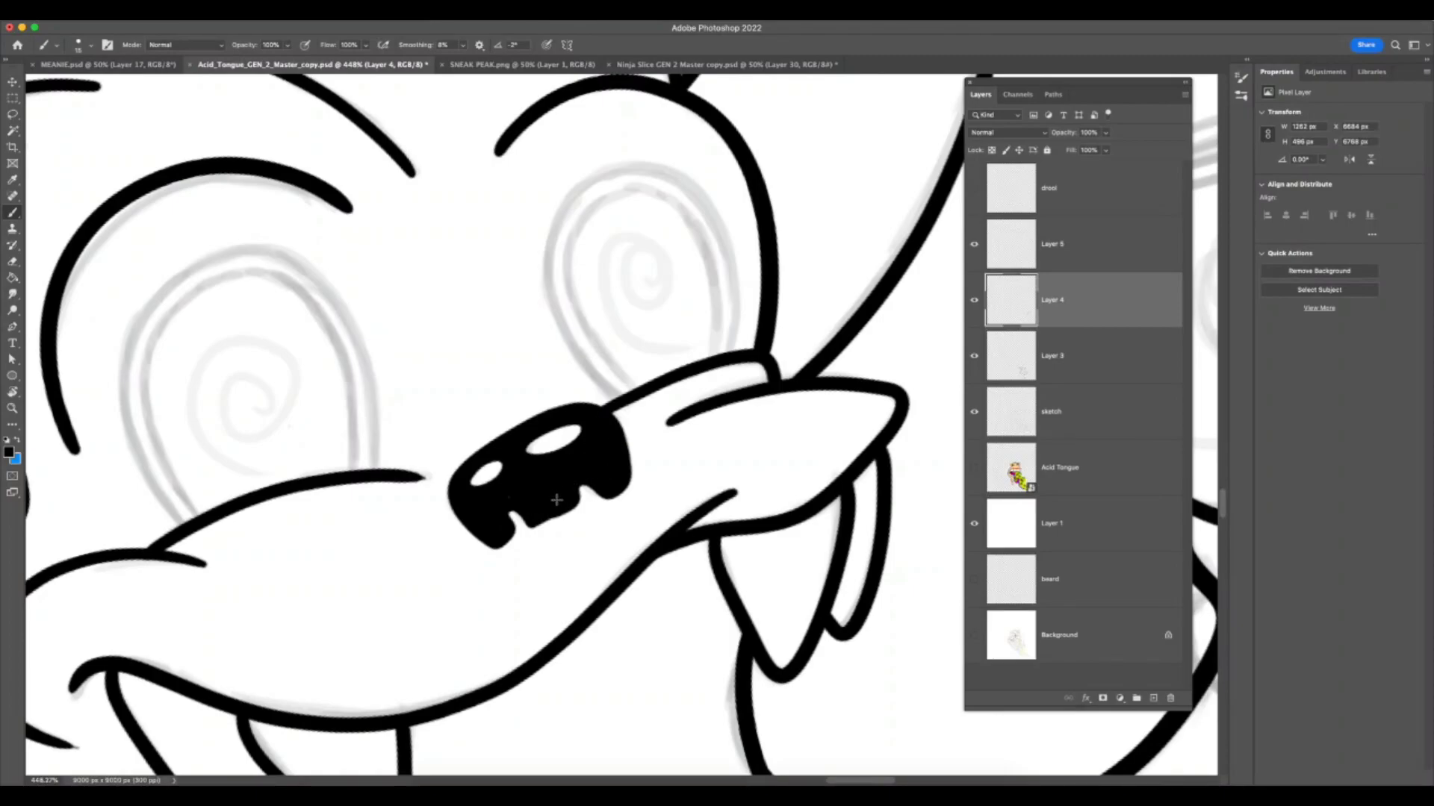
key("z")
left_click_drag(652, 596, 710, 596)
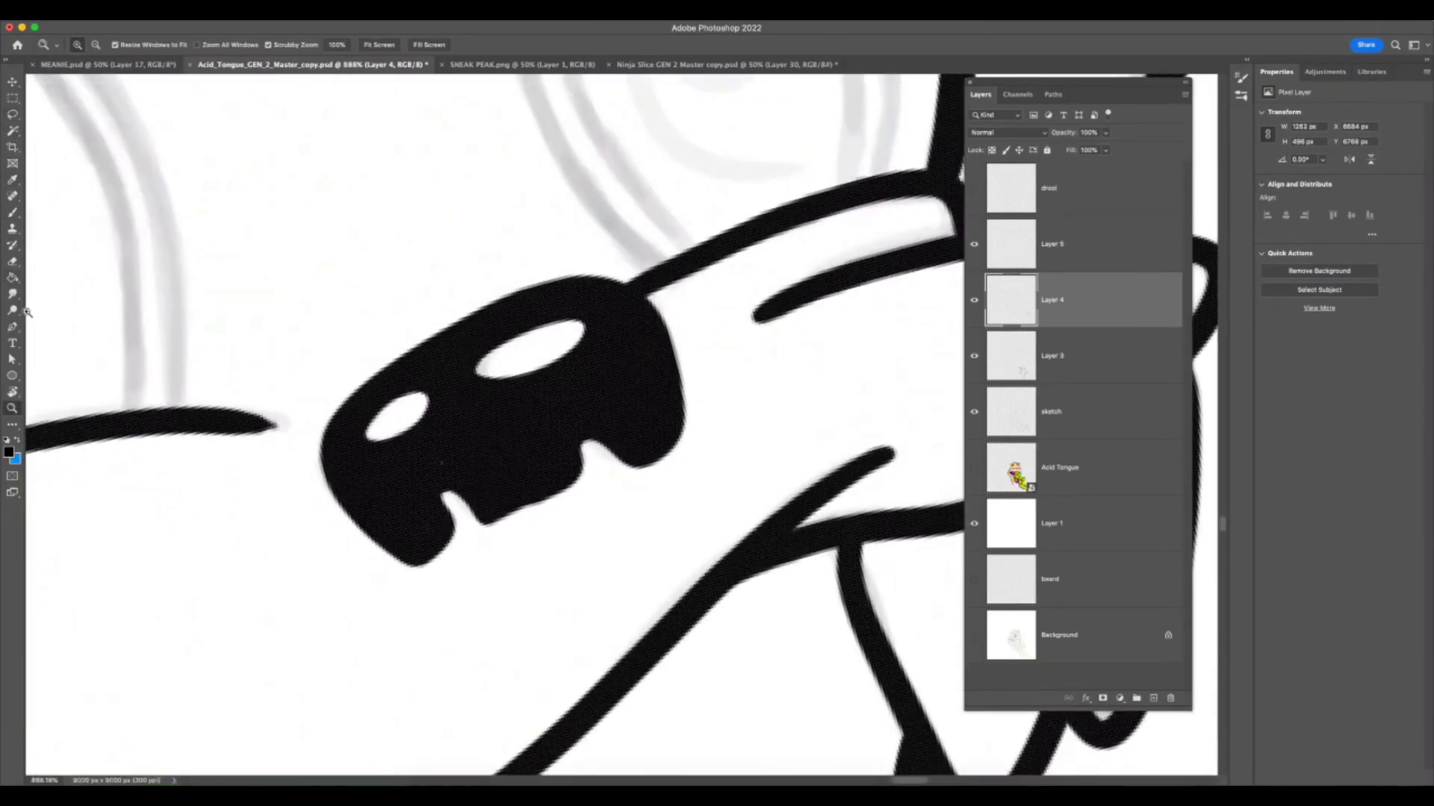
- Reshape the nose's lower edge with a smaller eraser, carving two cleaner rounded notches on Layer 4
left_click(12, 261)
key("bracketleft")
key("bracketleft")
key("bracketleft")
key("bracketleft")
key("bracketleft")
mouse_move(417, 582)
left_mouse_down()
mouse_move(462, 539)
mouse_move(446, 497)
mouse_move(492, 544)
mouse_move(503, 536)
mouse_move(481, 528)
mouse_move(588, 477)
mouse_move(578, 433)
mouse_move(594, 428)
mouse_move(612, 470)
mouse_move(690, 440)
mouse_move(626, 469)
left_mouse_up()
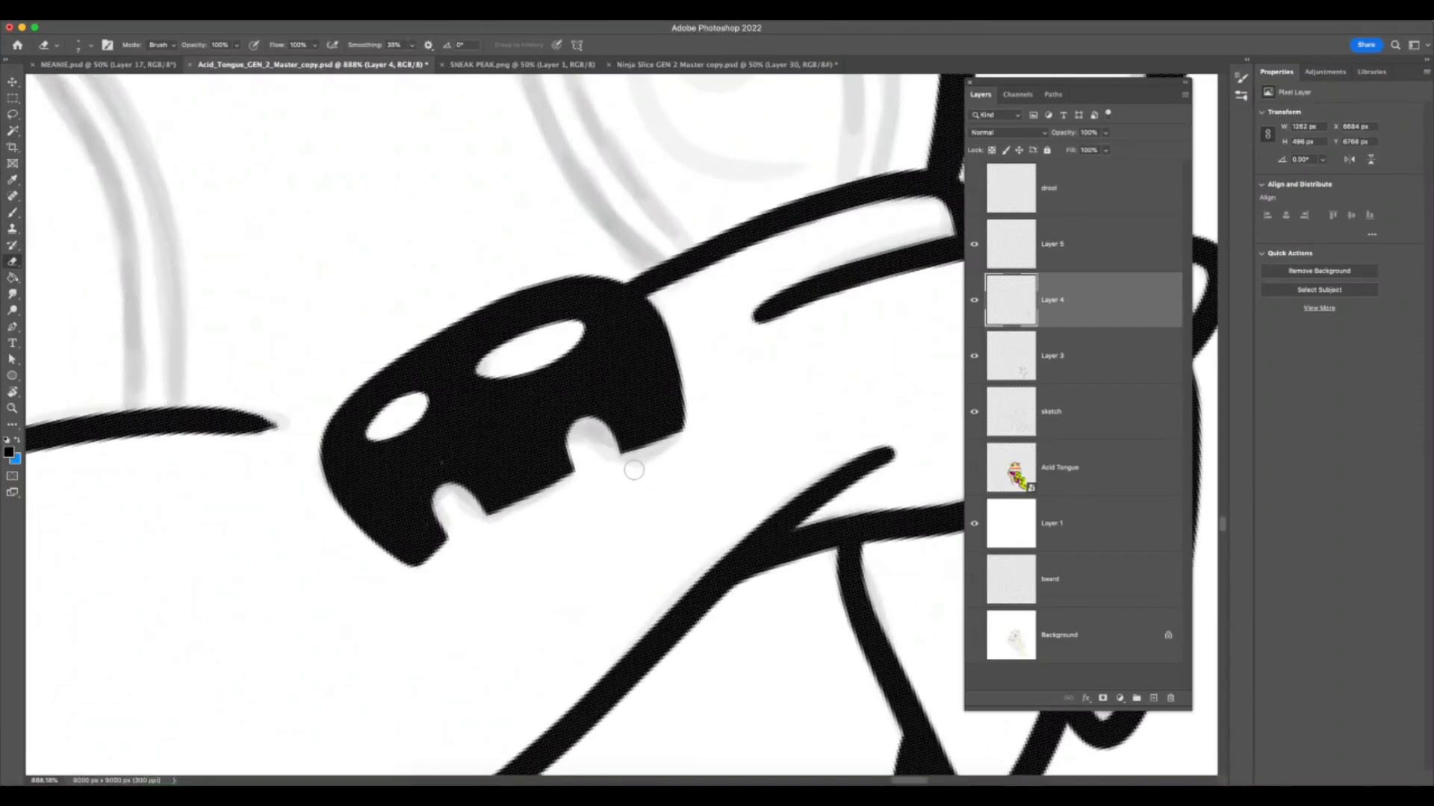
- Examine the inked creature's face, pipe and arms against the surrounding sketch
key("z")
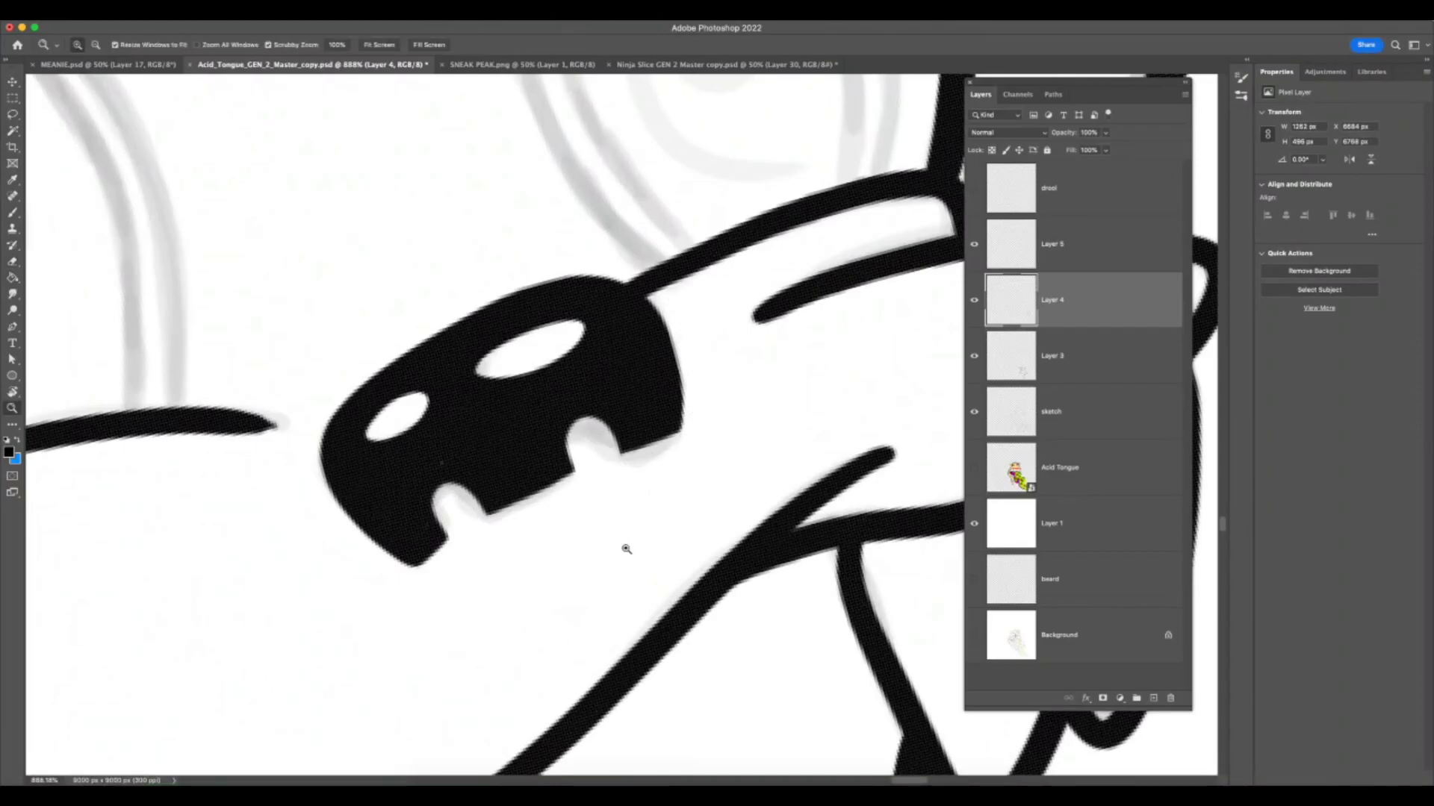
left_click_drag(579, 587, 511, 641)
left_click_drag(723, 616, 677, 659)
scroll(676, 658, "down", 8)
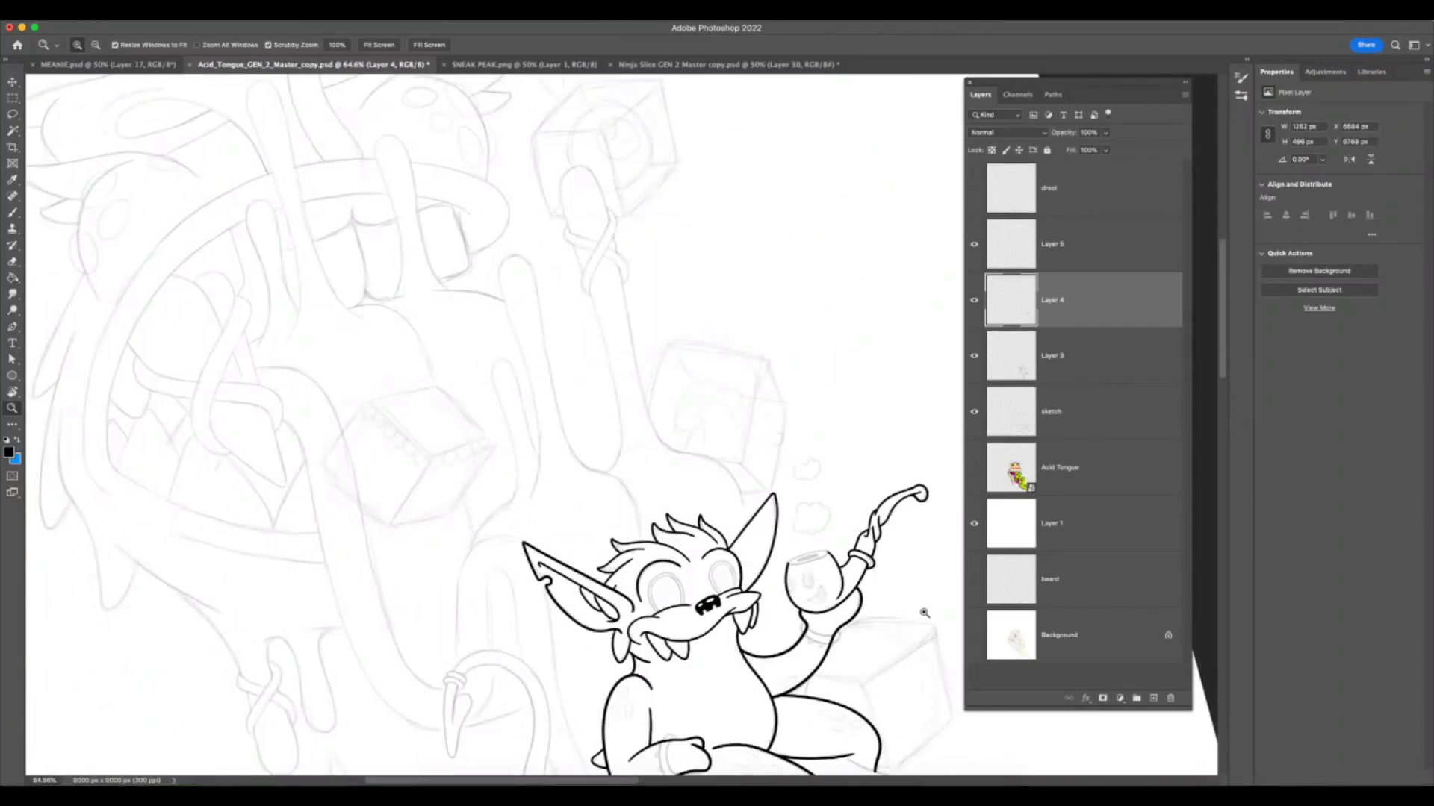
scroll(883, 680, "up", 1)
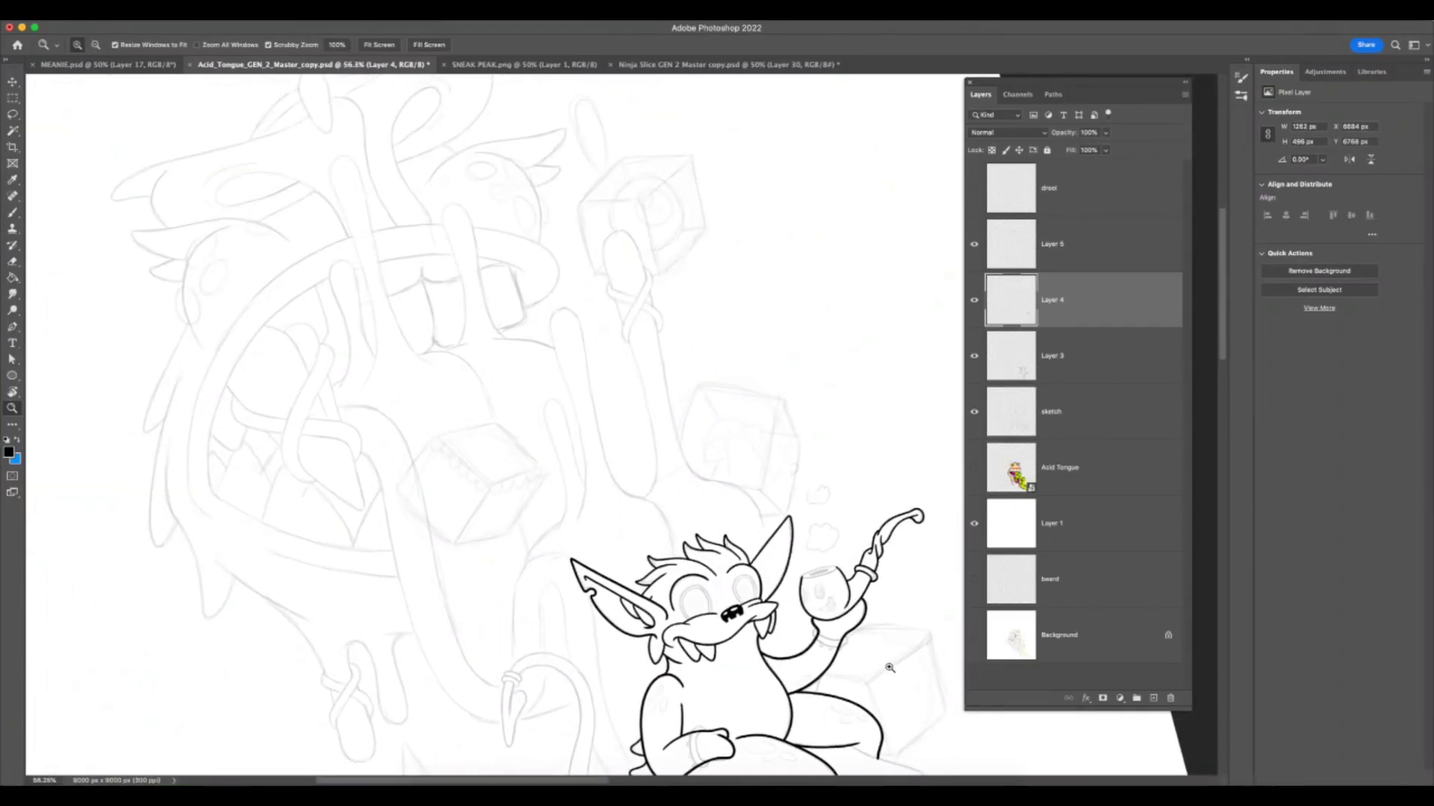
scroll(883, 676, "up", 3)
scroll(894, 666, "down", 3)
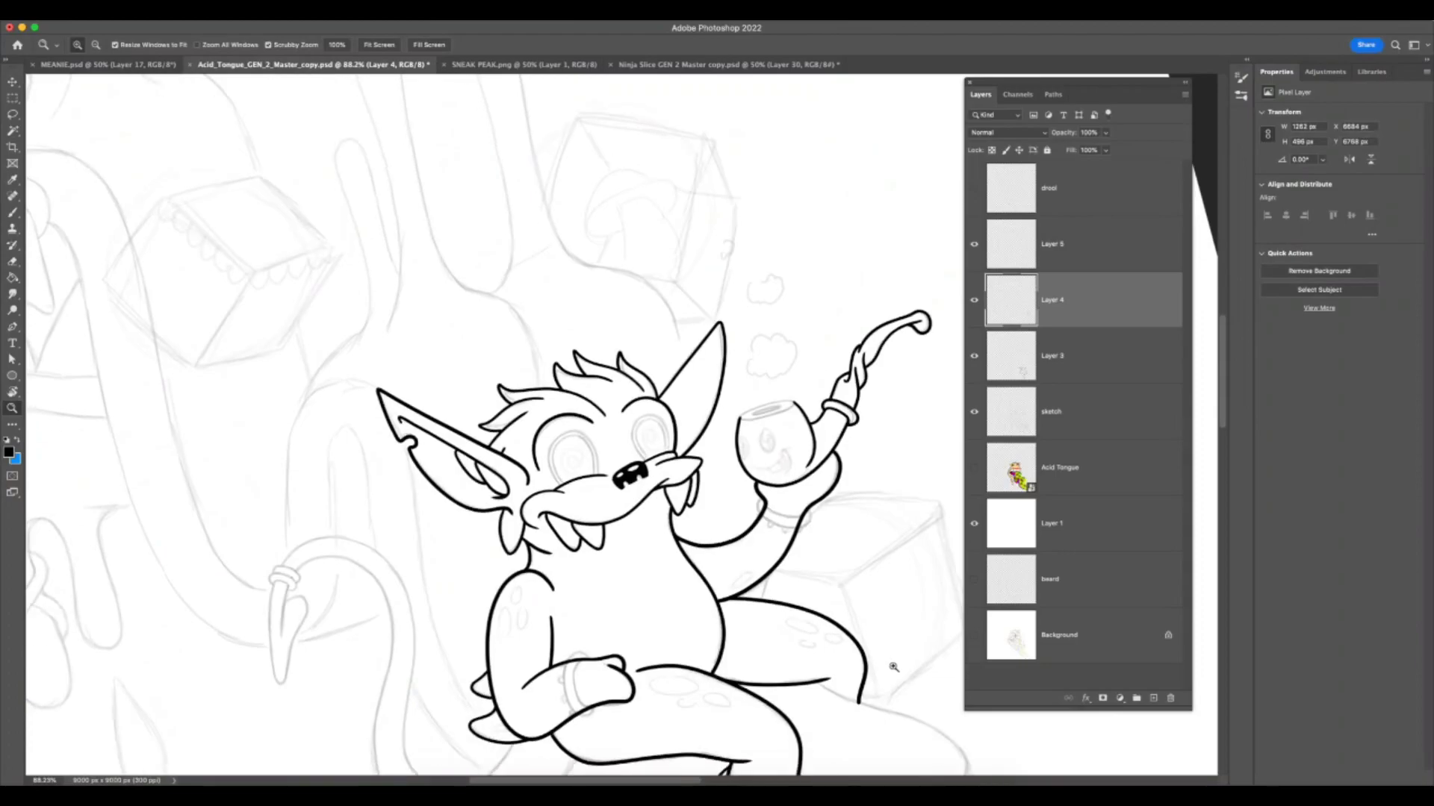
scroll(604, 720, "up", 6)
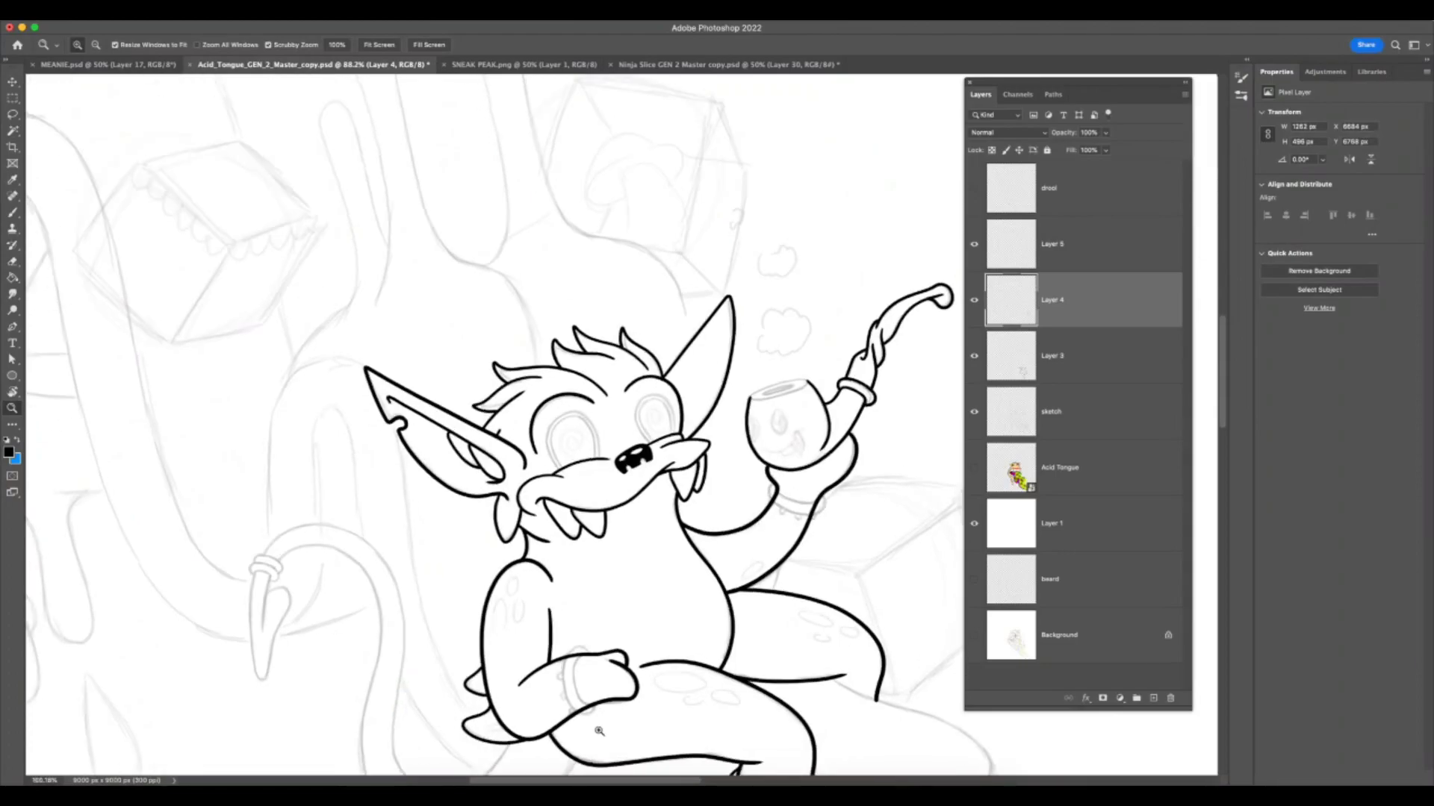
- Lower Layer 3's opacity to 26% so the sketched wristband on the resting arm can be traced
left_click_drag(729, 591, 845, 498)
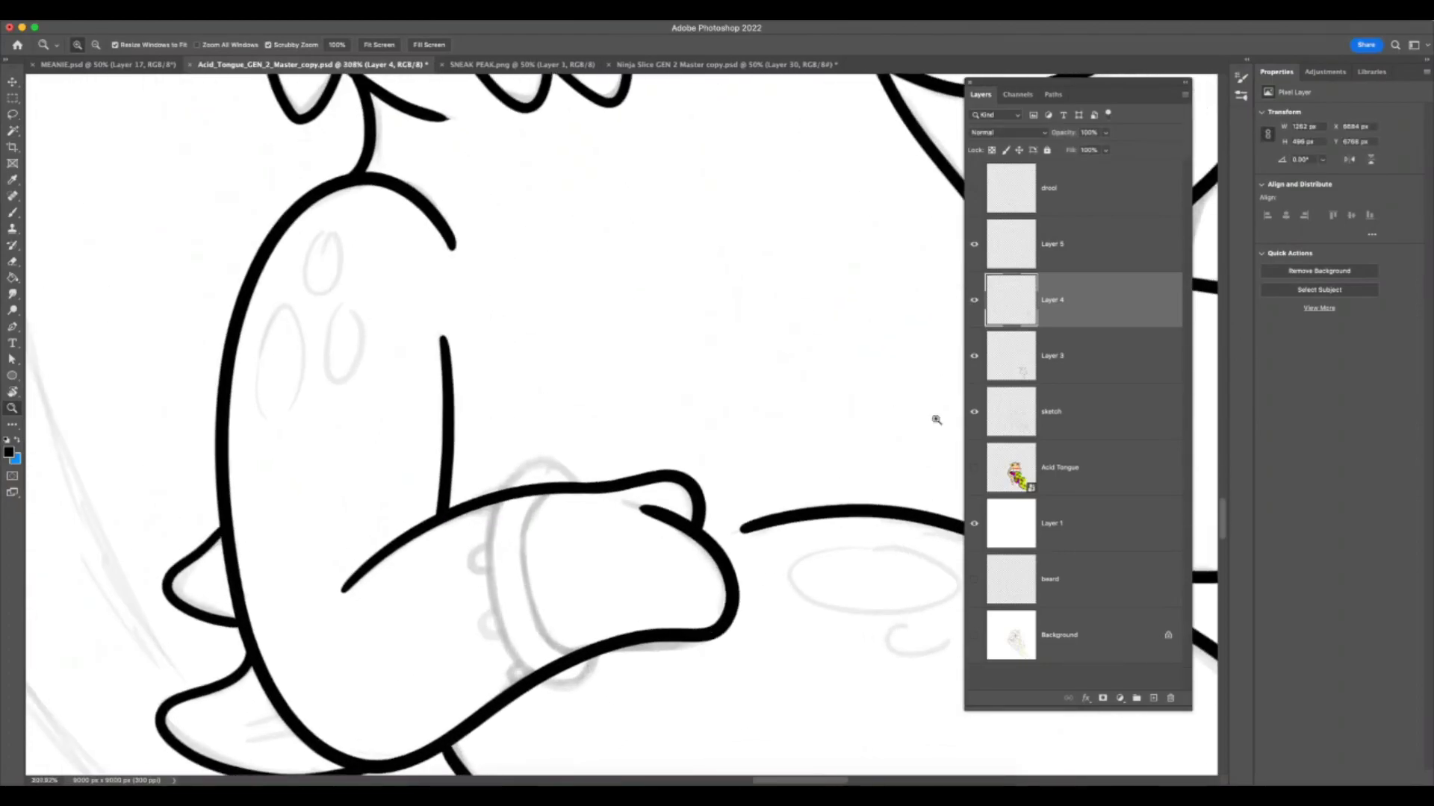
left_click(1082, 348)
left_click(1106, 133)
left_click(1064, 149)
left_click_drag(604, 669, 621, 666)
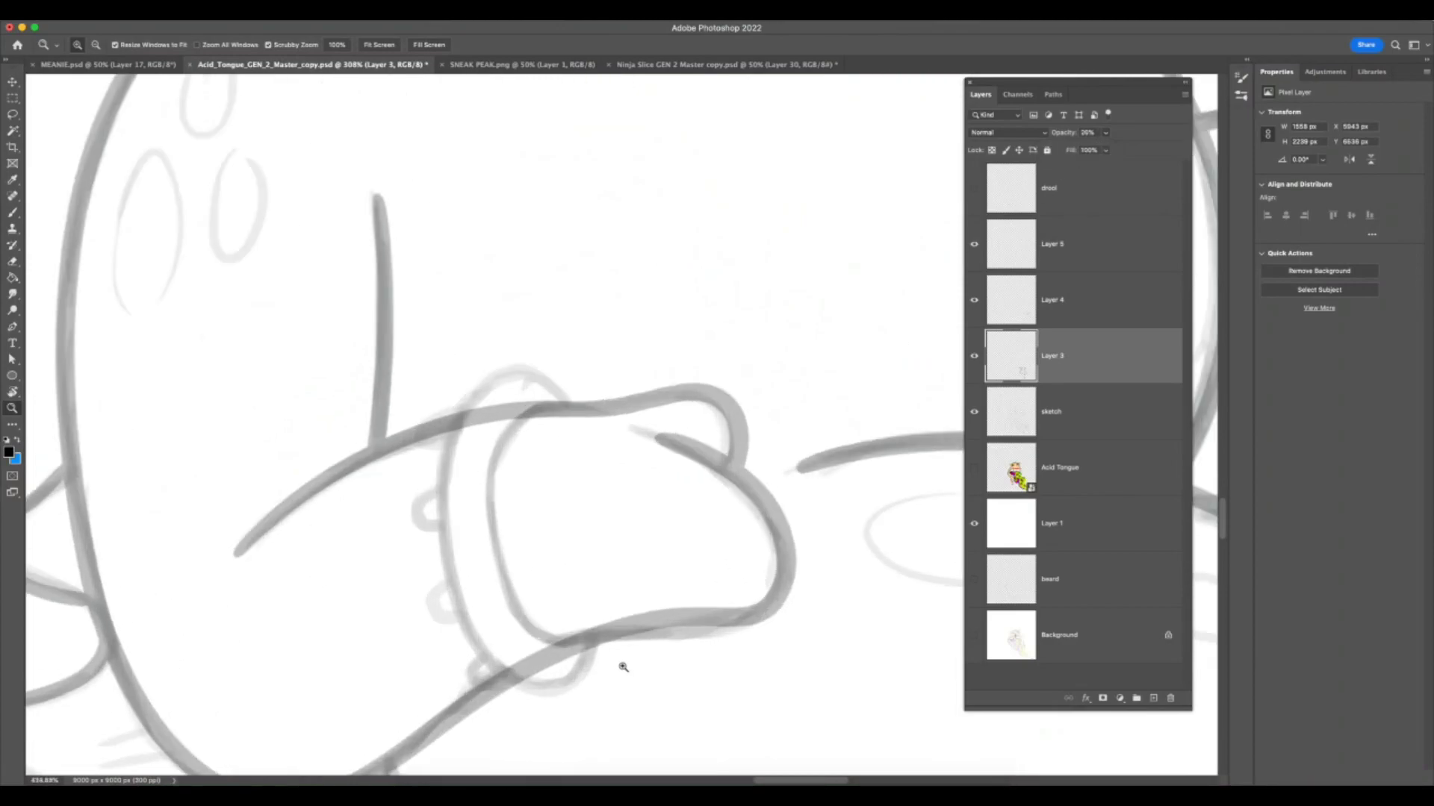
- Ink the curved inner edge of the resting hand's wristband on Layer 4
left_click(15, 211)
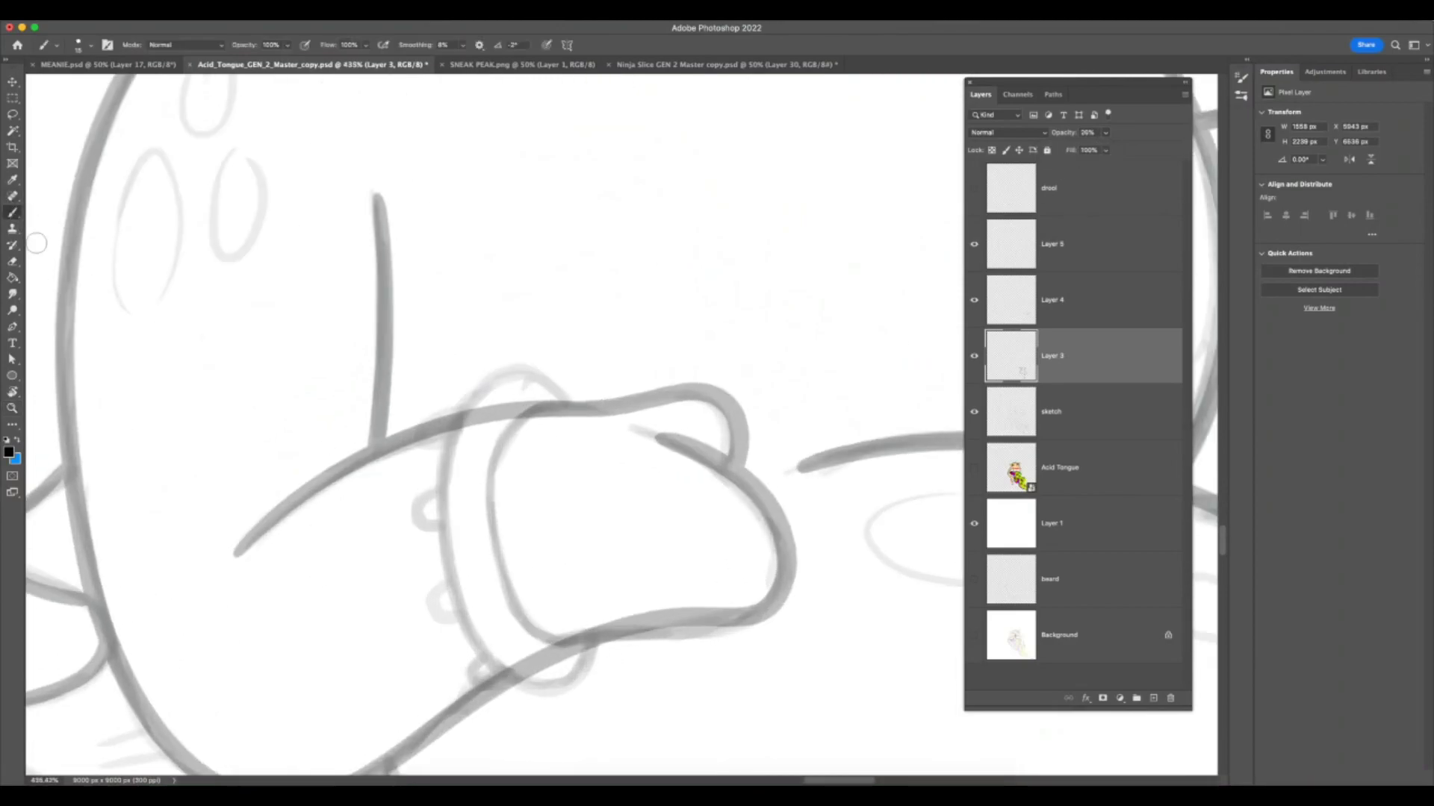
left_click(1096, 307)
mouse_move(556, 407)
left_mouse_down()
mouse_move(509, 439)
mouse_move(532, 408)
mouse_move(496, 544)
mouse_move(552, 635)
mouse_move(595, 635)
left_mouse_up()
key("super+z")
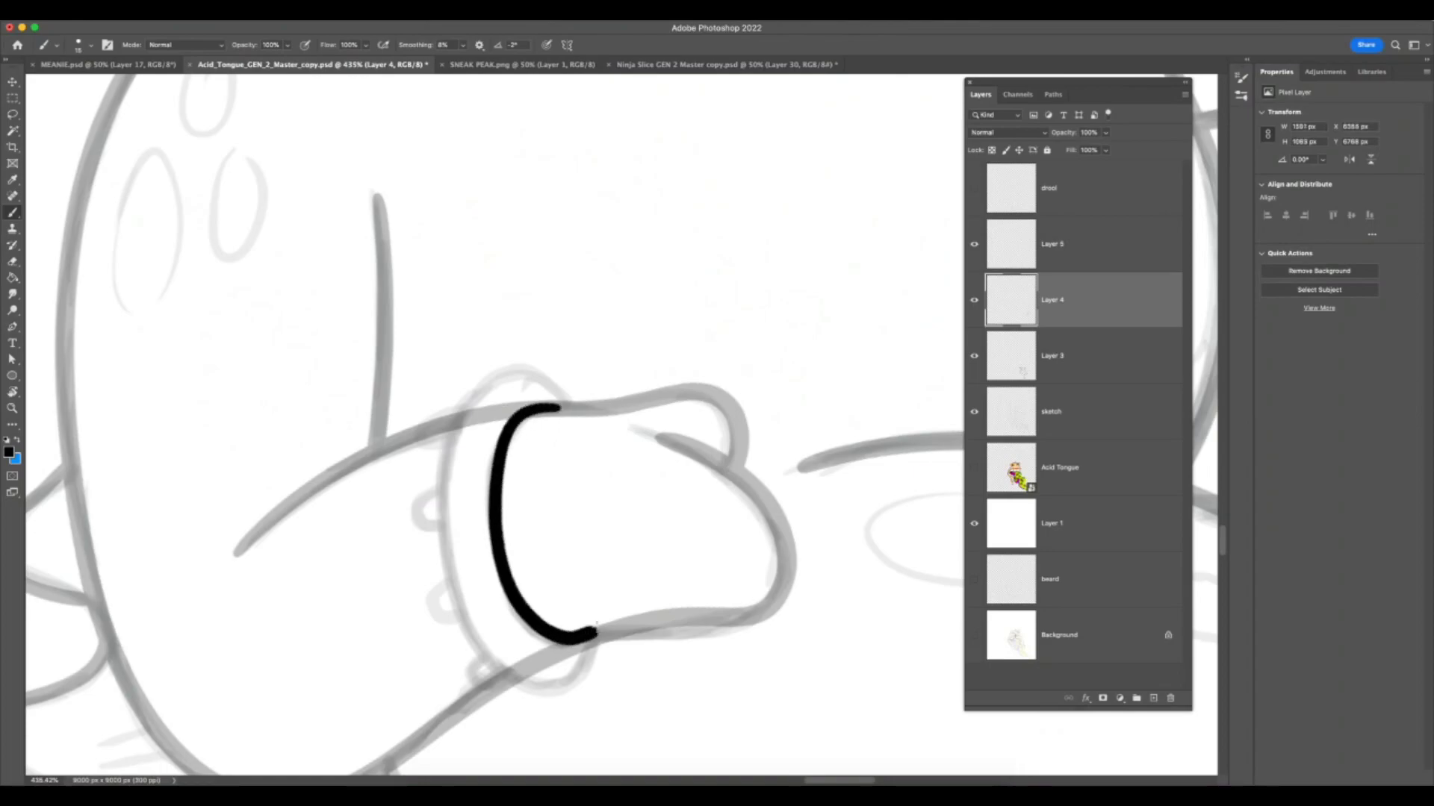
key("super+z")
- Ink the outer edge of the resting hand's wristband with rounded ends that meet the inner edge
mouse_move(563, 407)
left_mouse_down()
mouse_move(506, 432)
mouse_move(491, 498)
mouse_move(531, 623)
mouse_move(596, 637)
mouse_move(593, 652)
mouse_move(586, 676)
mouse_move(511, 675)
left_mouse_up()
key("super+z")
mouse_move(597, 638)
left_mouse_down()
mouse_move(584, 668)
mouse_move(532, 685)
mouse_move(469, 653)
mouse_move(437, 569)
mouse_move(439, 478)
left_mouse_up()
key("super+z")
mouse_move(597, 639)
left_mouse_down()
mouse_move(537, 698)
mouse_move(447, 579)
mouse_move(495, 378)
mouse_move(564, 408)
mouse_move(556, 386)
mouse_move(448, 454)
left_mouse_up()
key("super+z")
key("super+z")
key("super+z")
mouse_move(568, 407)
left_mouse_down()
mouse_move(496, 461)
mouse_move(495, 530)
mouse_move(523, 607)
mouse_move(555, 635)
mouse_move(599, 632)
mouse_move(592, 668)
mouse_move(550, 693)
mouse_move(495, 674)
mouse_move(443, 586)
mouse_move(443, 459)
mouse_move(497, 362)
mouse_move(566, 396)
mouse_move(539, 360)
mouse_move(470, 383)
mouse_move(443, 438)
mouse_move(434, 517)
mouse_move(477, 651)
mouse_move(532, 692)
mouse_move(570, 688)
mouse_move(602, 633)
left_mouse_up()
key("super+z")
key("super+z")
key("super+z")
key("z")
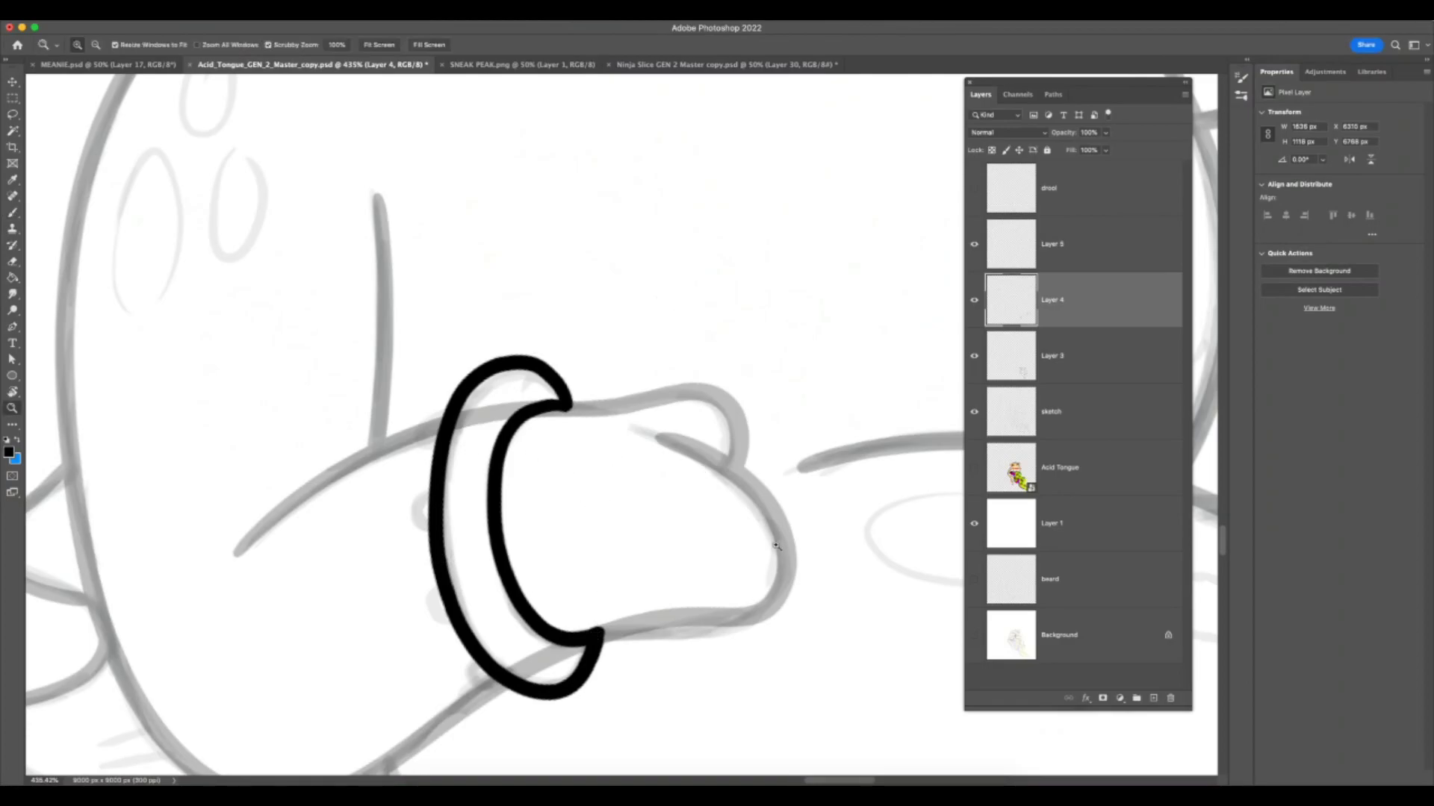
- Ink the inner edge of the wristband on the raised arm below the pipe and try its outer edge
left_click_drag(771, 531, 729, 618)
scroll(844, 598, "right", 6)
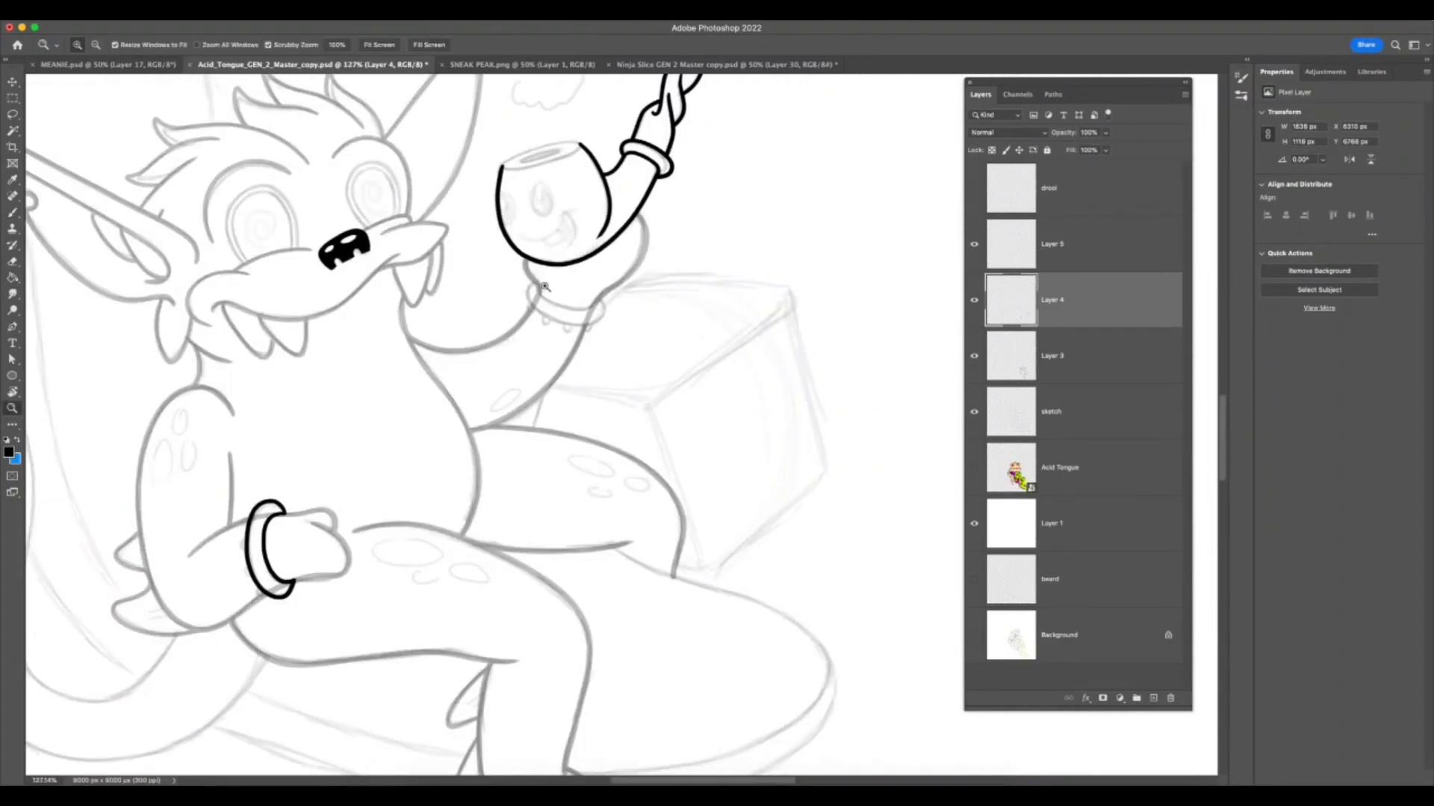
scroll(545, 286, "up", 6)
key("b")
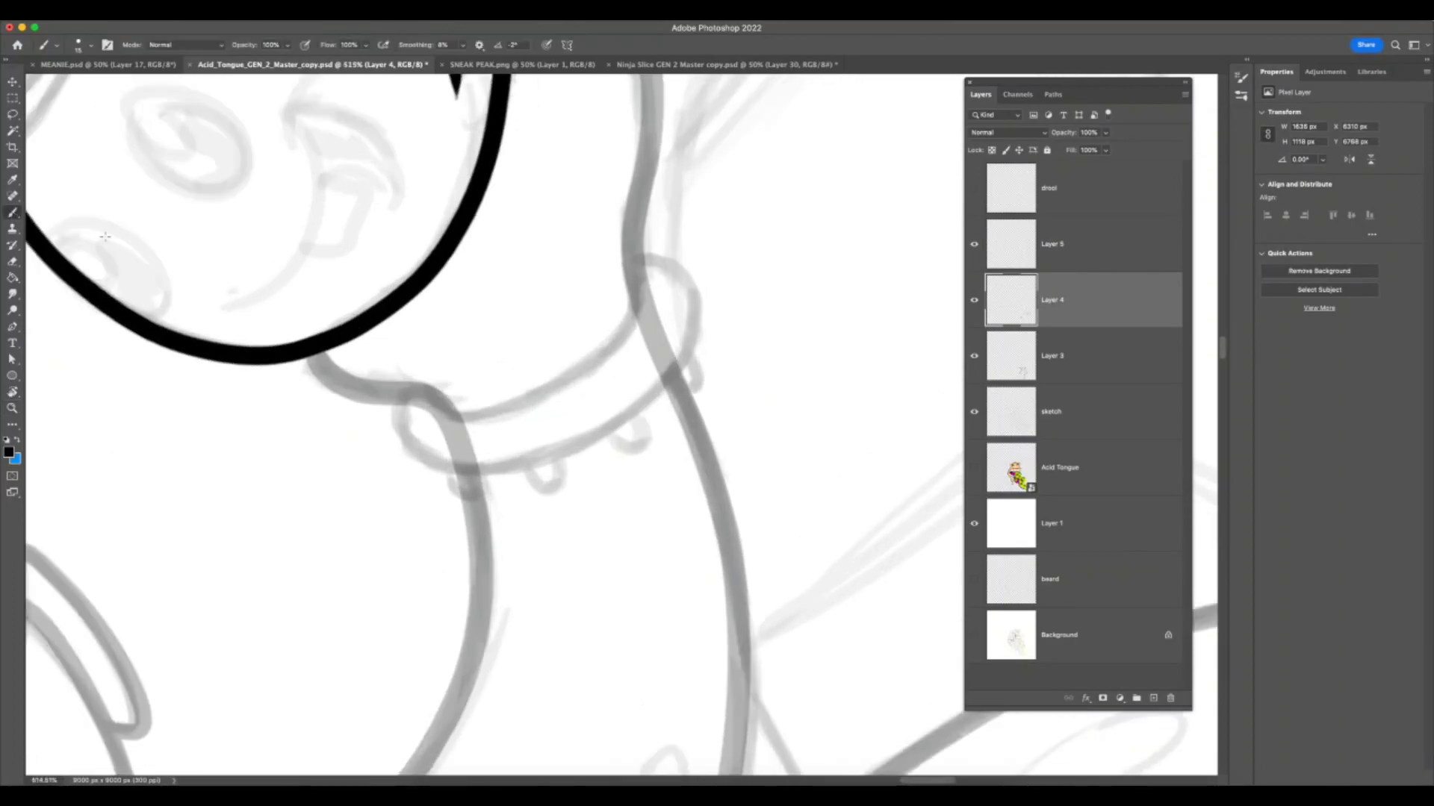
mouse_move(427, 401)
left_mouse_down()
mouse_move(474, 420)
mouse_move(444, 408)
mouse_move(526, 409)
mouse_move(610, 356)
mouse_move(633, 298)
mouse_move(625, 257)
left_mouse_up()
key("super+z")
key("super+z")
mouse_move(426, 402)
left_mouse_down()
mouse_move(528, 407)
mouse_move(608, 361)
mouse_move(638, 315)
mouse_move(632, 261)
mouse_move(664, 260)
mouse_move(696, 285)
mouse_move(704, 333)
mouse_move(676, 381)
mouse_move(604, 438)
mouse_move(519, 476)
mouse_move(448, 479)
mouse_move(398, 440)
mouse_move(422, 378)
mouse_move(394, 425)
mouse_move(444, 477)
mouse_move(523, 478)
mouse_move(612, 439)
mouse_move(696, 366)
mouse_move(698, 299)
mouse_move(622, 256)
left_mouse_up()
key("super+z")
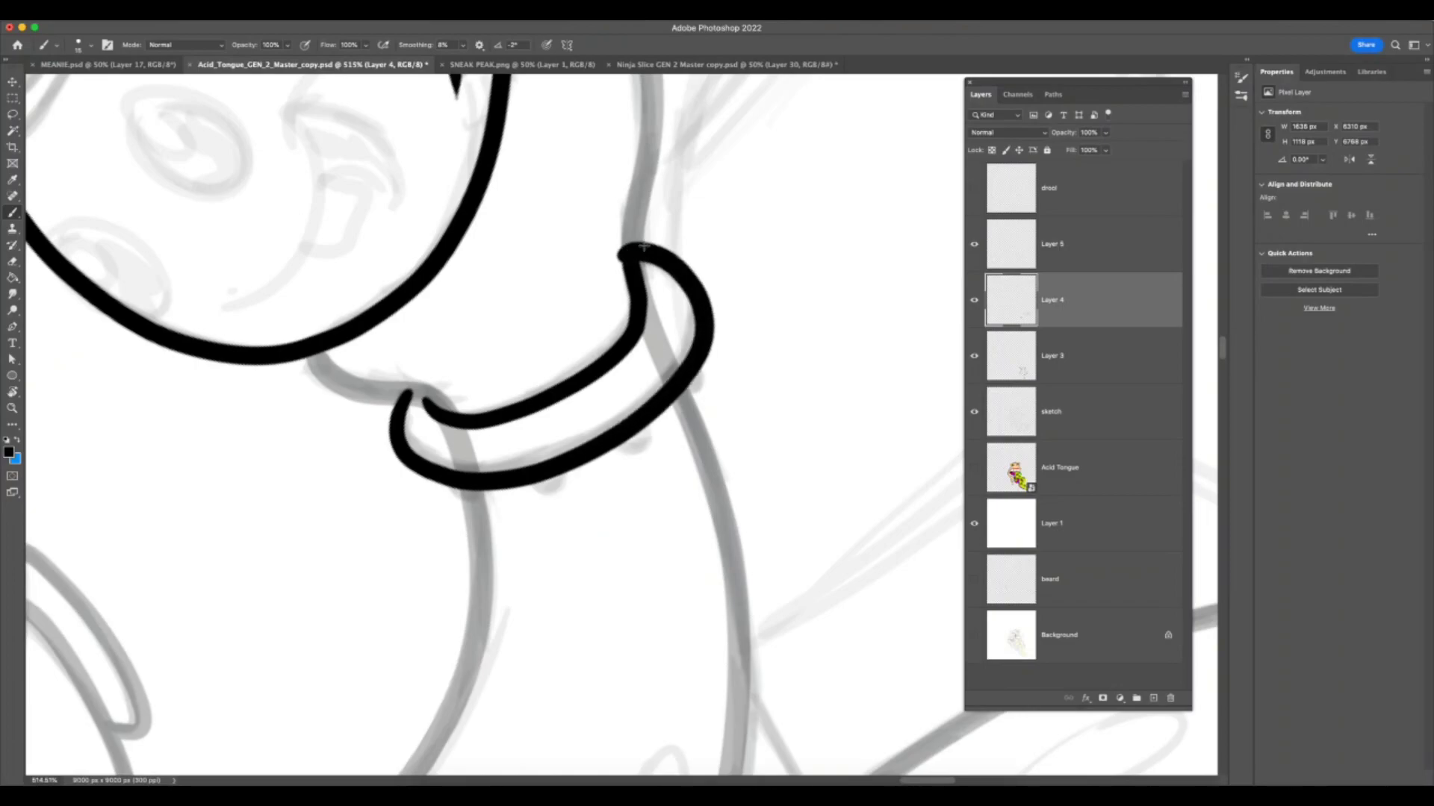
key("super+z")
key("F7")
mouse_move(631, 260)
left_mouse_down()
mouse_move(694, 284)
mouse_move(656, 255)
mouse_move(708, 306)
mouse_move(655, 402)
mouse_move(530, 469)
mouse_move(615, 526)
left_mouse_up()
key("super+z")
key("super+z")
- Rotate the canvas and ink the rounded outer edge of the raised arm's wristband, closing it at both ends
key("r")
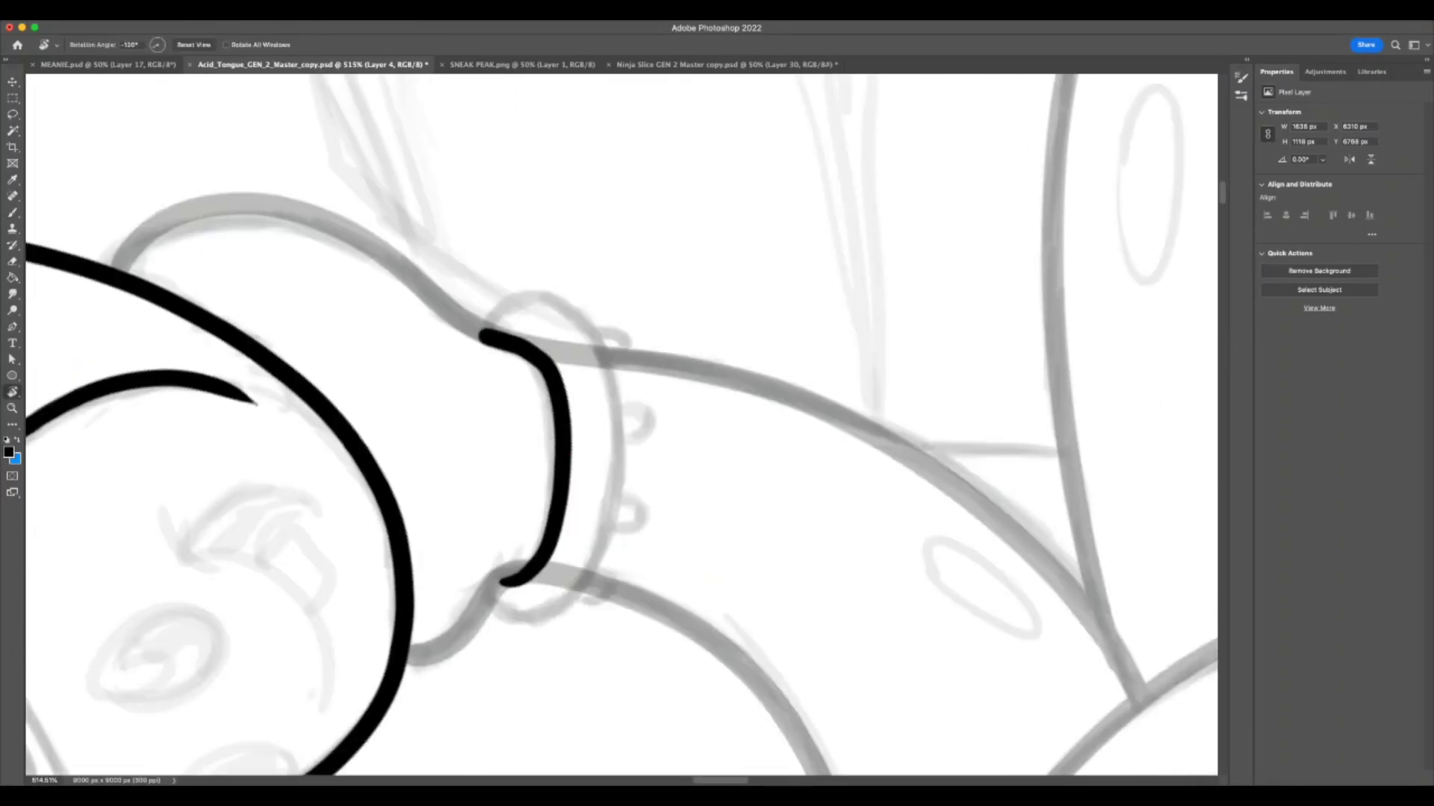
key("b")
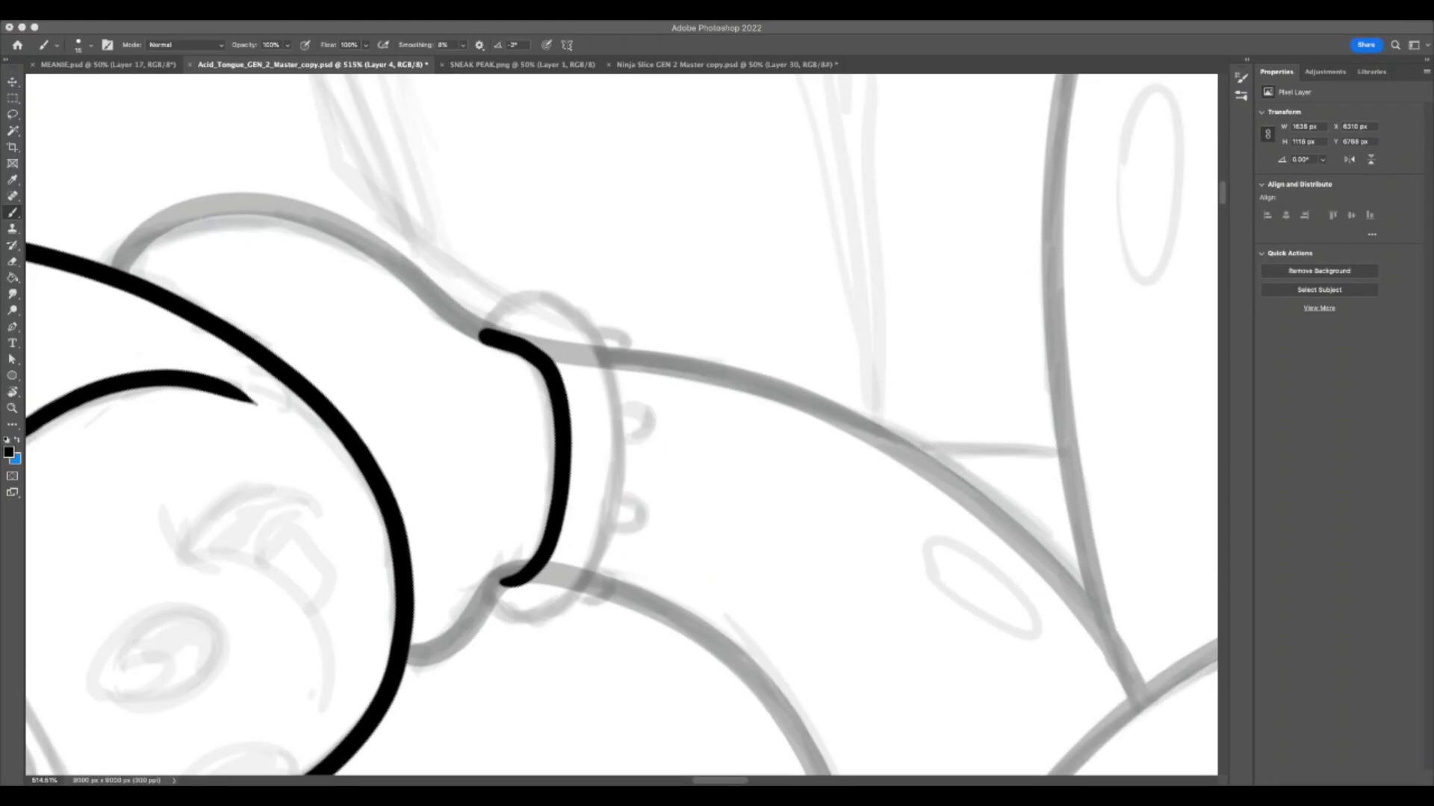
key("F7")
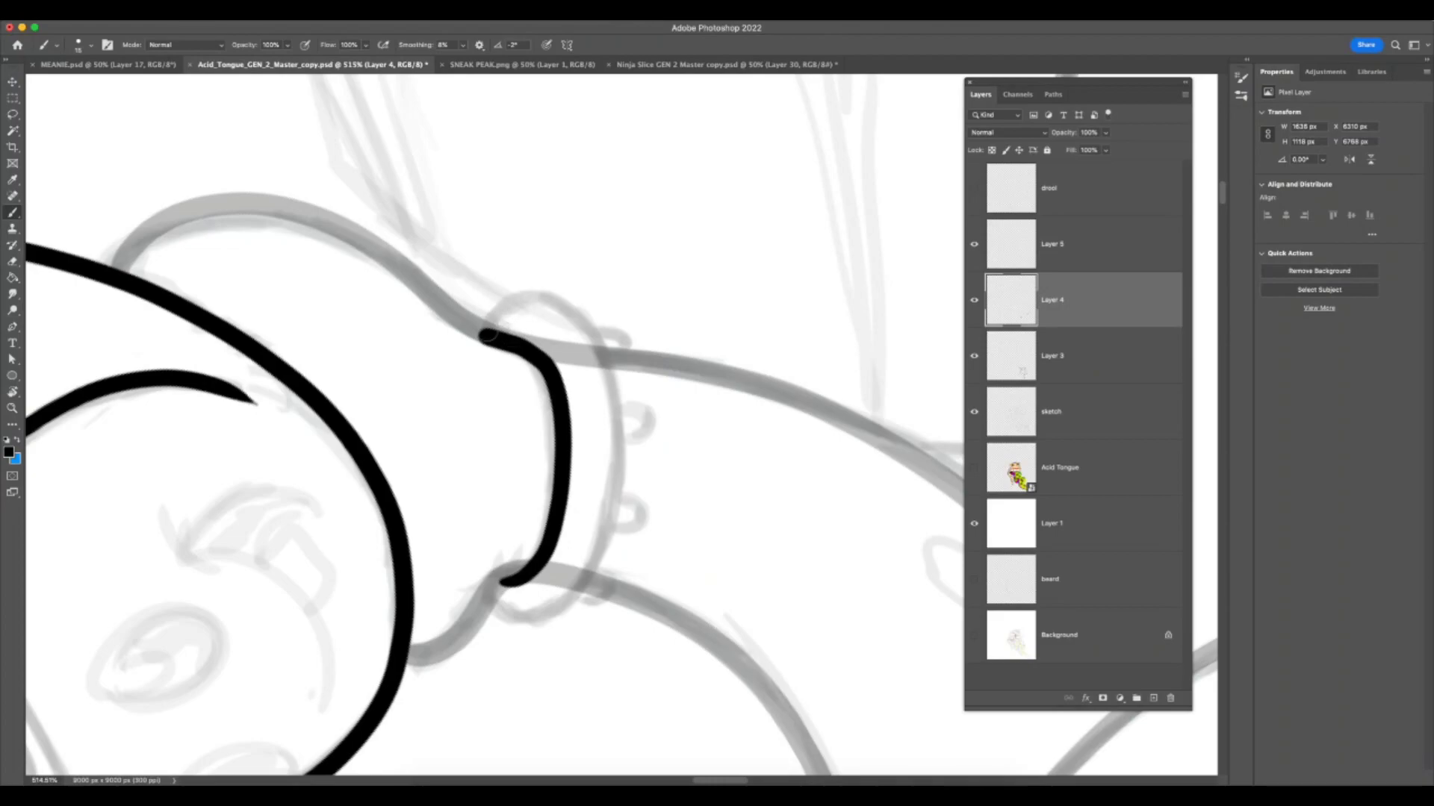
mouse_move(485, 334)
left_mouse_down()
mouse_move(499, 296)
mouse_move(541, 291)
left_mouse_up()
key("super+z")
key("super+z")
key("super+z")
mouse_move(485, 336)
left_mouse_down()
mouse_move(510, 300)
mouse_move(545, 290)
mouse_move(589, 312)
mouse_move(615, 360)
mouse_move(619, 498)
mouse_move(598, 571)
mouse_move(556, 629)
left_mouse_up()
key("super+z")
mouse_move(495, 580)
left_mouse_down()
mouse_move(512, 612)
mouse_move(500, 591)
mouse_move(523, 617)
mouse_move(566, 621)
mouse_move(614, 561)
mouse_move(631, 496)
left_mouse_up()
key("super+z")
key("super+z")
mouse_move(503, 581)
left_mouse_down()
mouse_move(521, 622)
mouse_move(582, 601)
left_mouse_up()
key("super+z")
mouse_move(499, 580)
left_mouse_down()
mouse_move(545, 622)
mouse_move(582, 600)
mouse_move(615, 527)
mouse_move(625, 442)
mouse_move(617, 362)
mouse_move(580, 294)
mouse_move(524, 295)
mouse_move(485, 336)
left_mouse_up()
key("z")
left_click_drag(688, 653, 613, 701)
key("r")
mouse_move(861, 428)
left_mouse_down()
mouse_move(853, 489)
mouse_move(729, 633)
left_mouse_up()
key("super+z")
left_click_drag(862, 489, 801, 351)
key("z")
left_click_drag(570, 665, 643, 654)
key("b")
mouse_move(532, 200)
left_mouse_down()
mouse_move(600, 183)
mouse_move(632, 210)
left_mouse_up()
key("super+z")
key("super+z")
mouse_move(528, 200)
left_mouse_down()
mouse_move(626, 188)
mouse_move(661, 242)
mouse_move(545, 181)
mouse_move(643, 226)
mouse_move(640, 357)
mouse_move(565, 502)
mouse_move(444, 579)
mouse_move(410, 481)
mouse_move(456, 484)
left_mouse_up()
key("ctrl+z")
- Erase the arm lines crossing the inside of the raised arm's wristband on Layer 3
key("z")
left_click_drag(614, 599, 543, 659)
key("super+Tab")
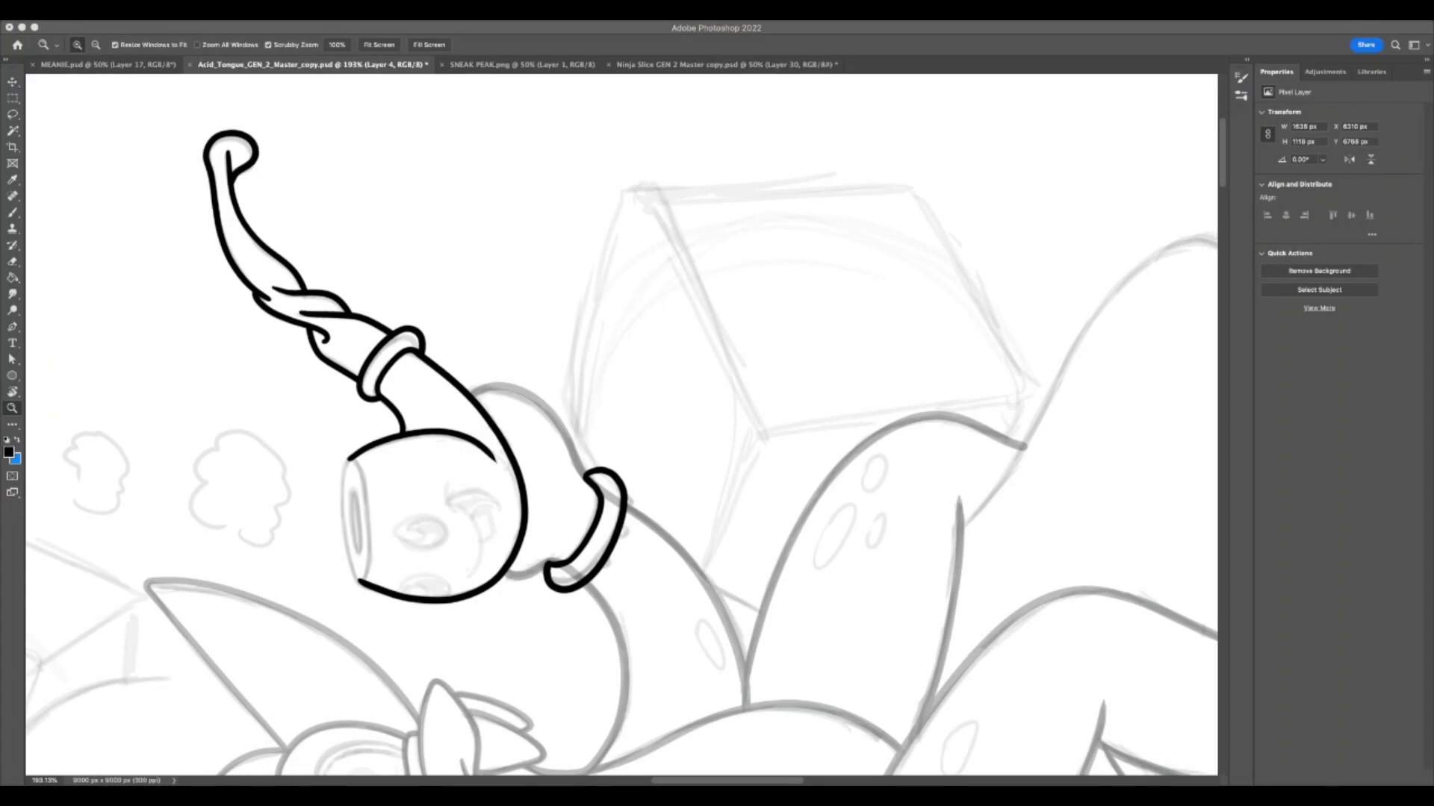
left_click(791, 634)
left_click_drag(842, 635, 747, 635)
key("r")
left_click_drag(858, 451, 689, 633)
key("z")
left_click_drag(463, 700, 573, 640)
left_click(1051, 357)
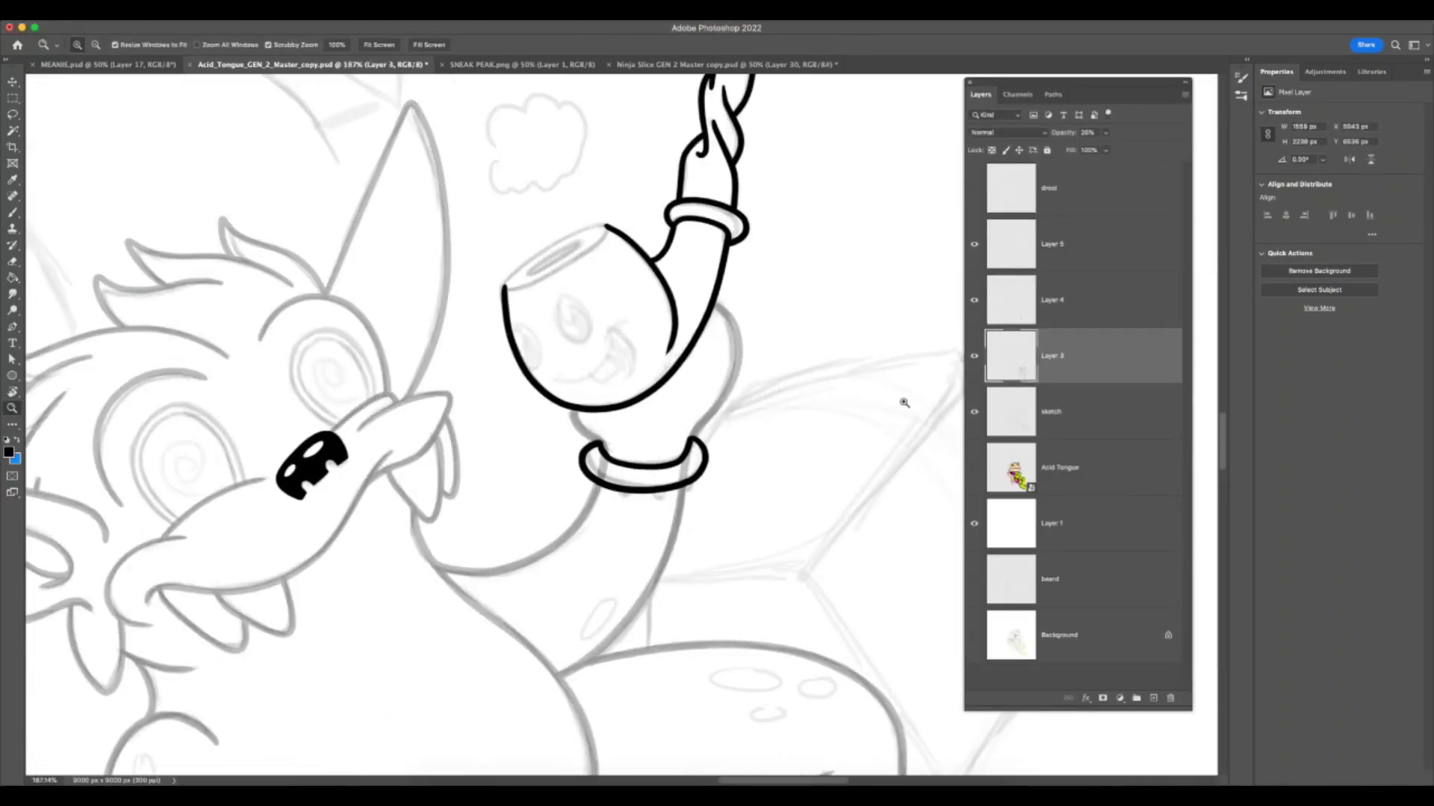
left_click_drag(717, 493, 763, 506)
key("e")
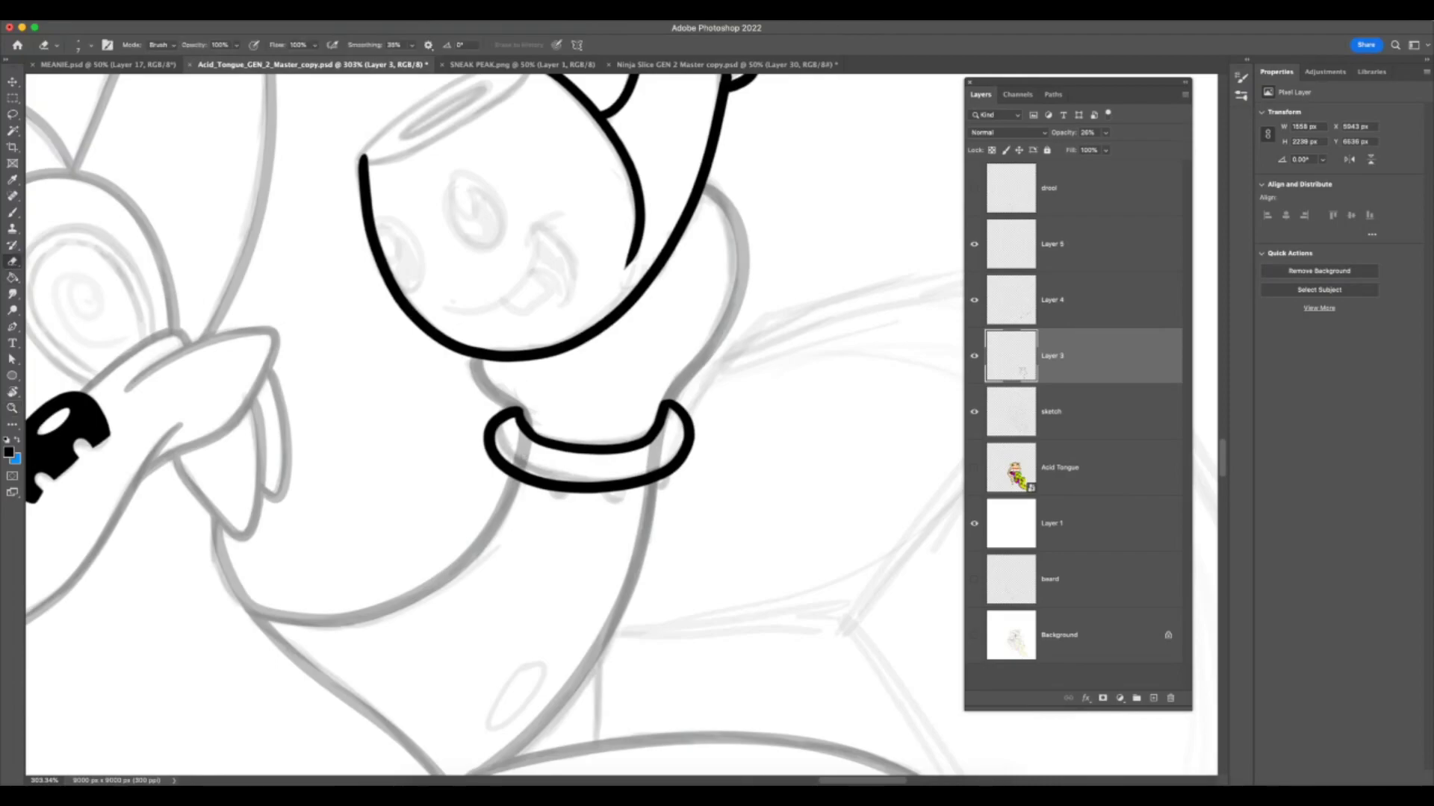
left_click_drag(526, 454, 521, 431)
left_click_drag(649, 454, 670, 420)
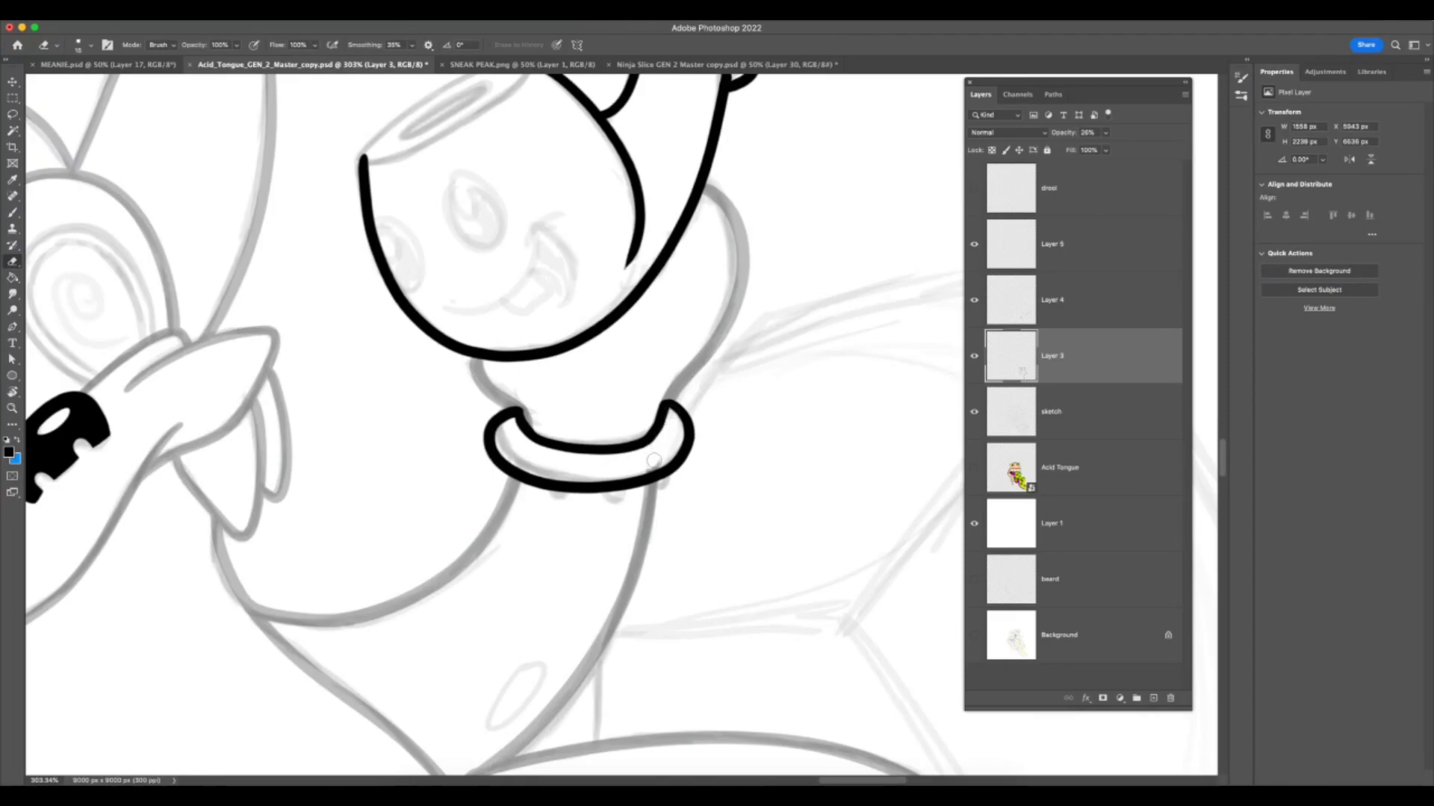
- Erase the arm lines crossing the inside of the resting hand's wristband on Layer 3
scroll(648, 463, "down", 10)
mouse_move(324, 472)
left_mouse_down()
mouse_move(280, 448)
mouse_move(314, 422)
left_mouse_up()
left_click_drag(388, 586, 364, 607)
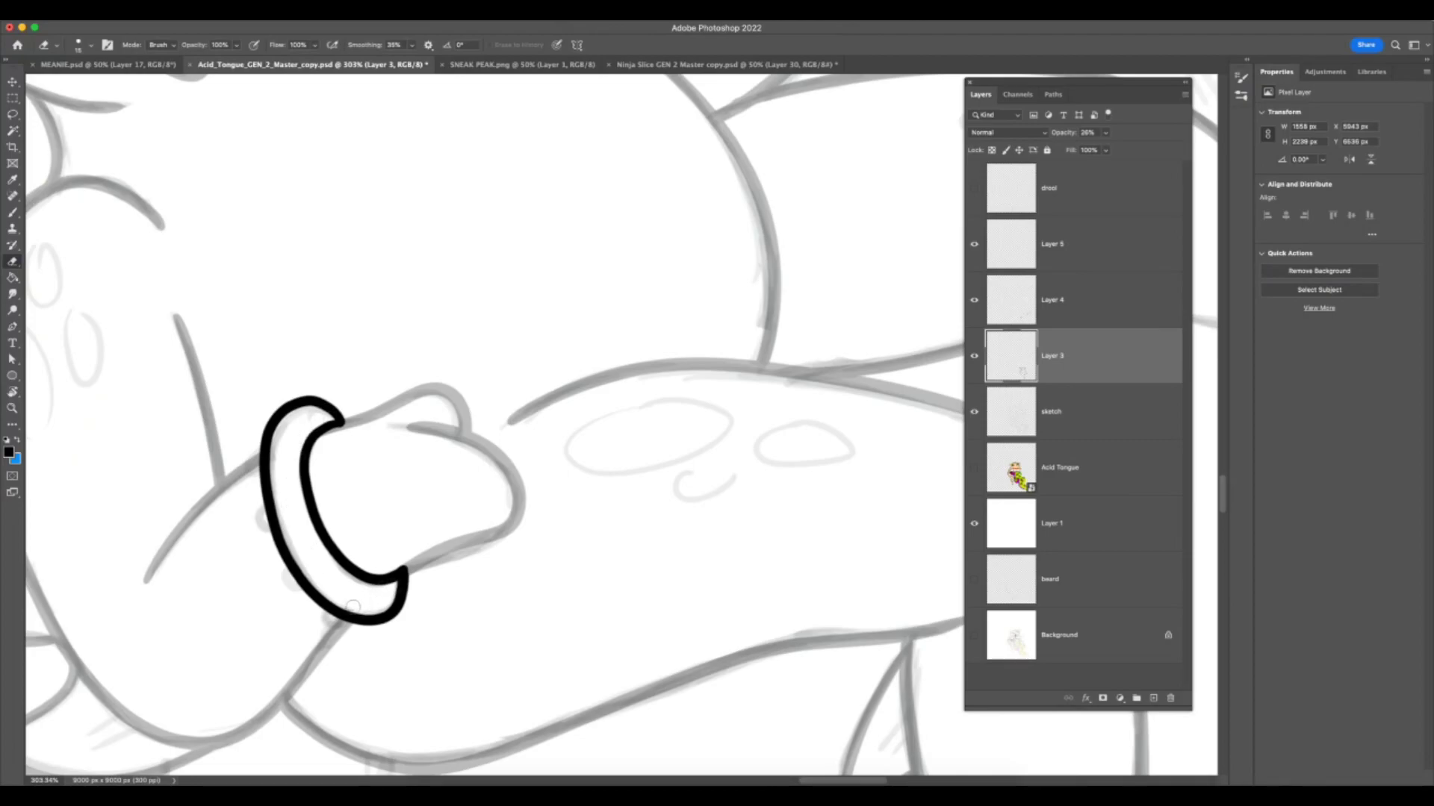
- Restore Layer 3's opacity to 100%
key("F7")
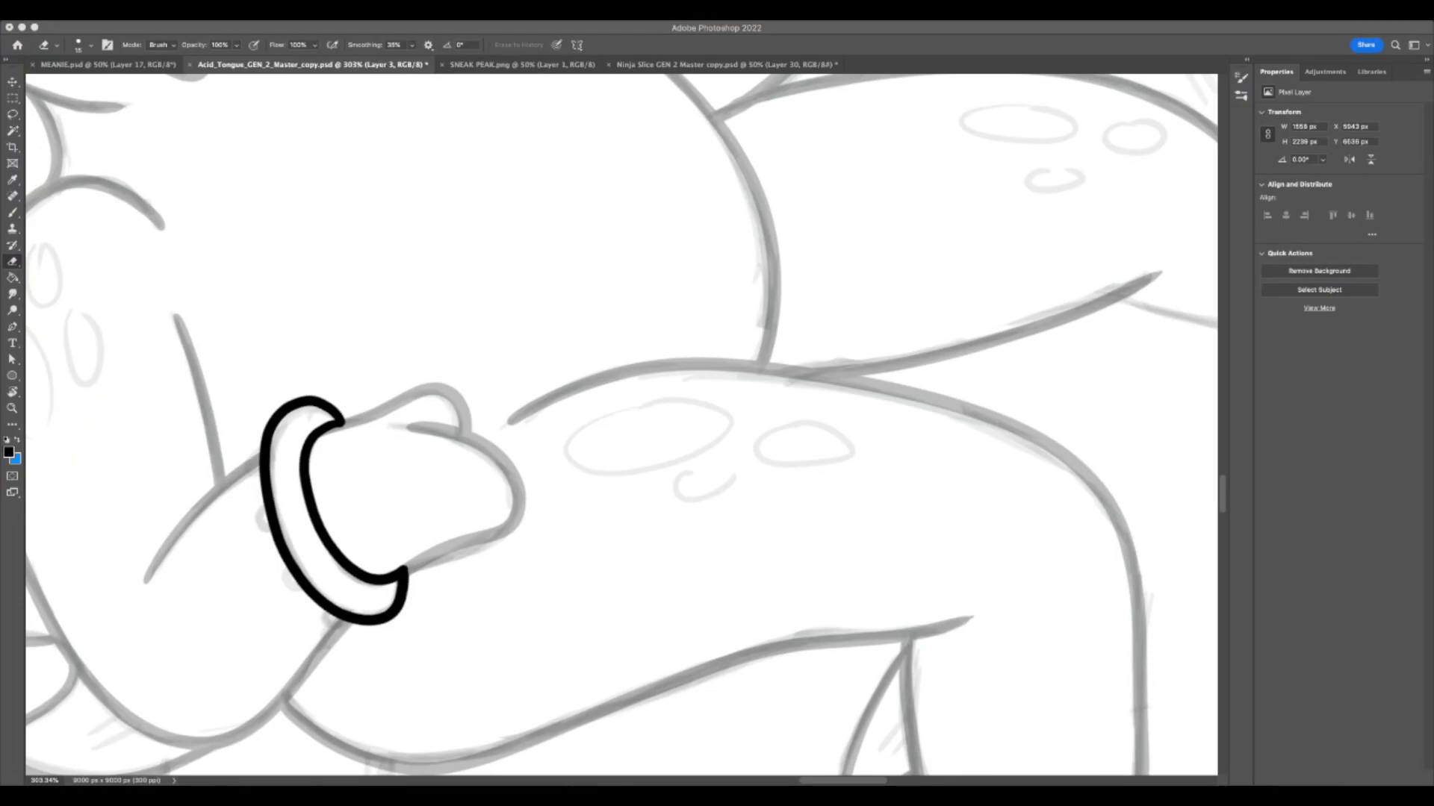
left_click(698, 534)
left_click(807, 522)
key("z")
left_click_drag(764, 581, 672, 620)
left_click_drag(1105, 137, 1153, 149)
key("r")
left_click_drag(906, 407, 777, 582)
key("z")
key("super+Tab")
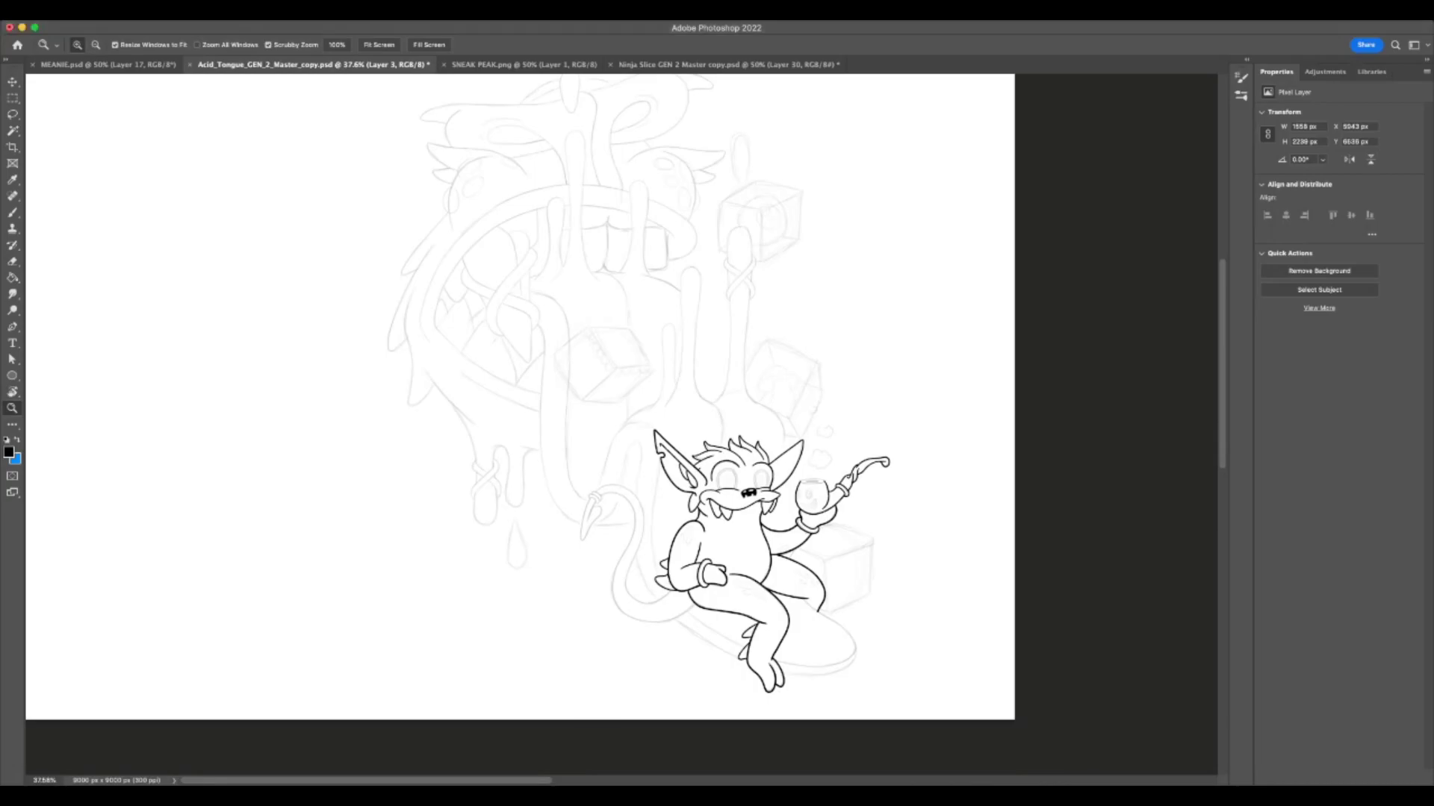
- Examine the large monster sketch around its mouth and the spotted bulge on its head
key("super+Tab")
left_click_drag(694, 352, 653, 137)
key("r")
key("z")
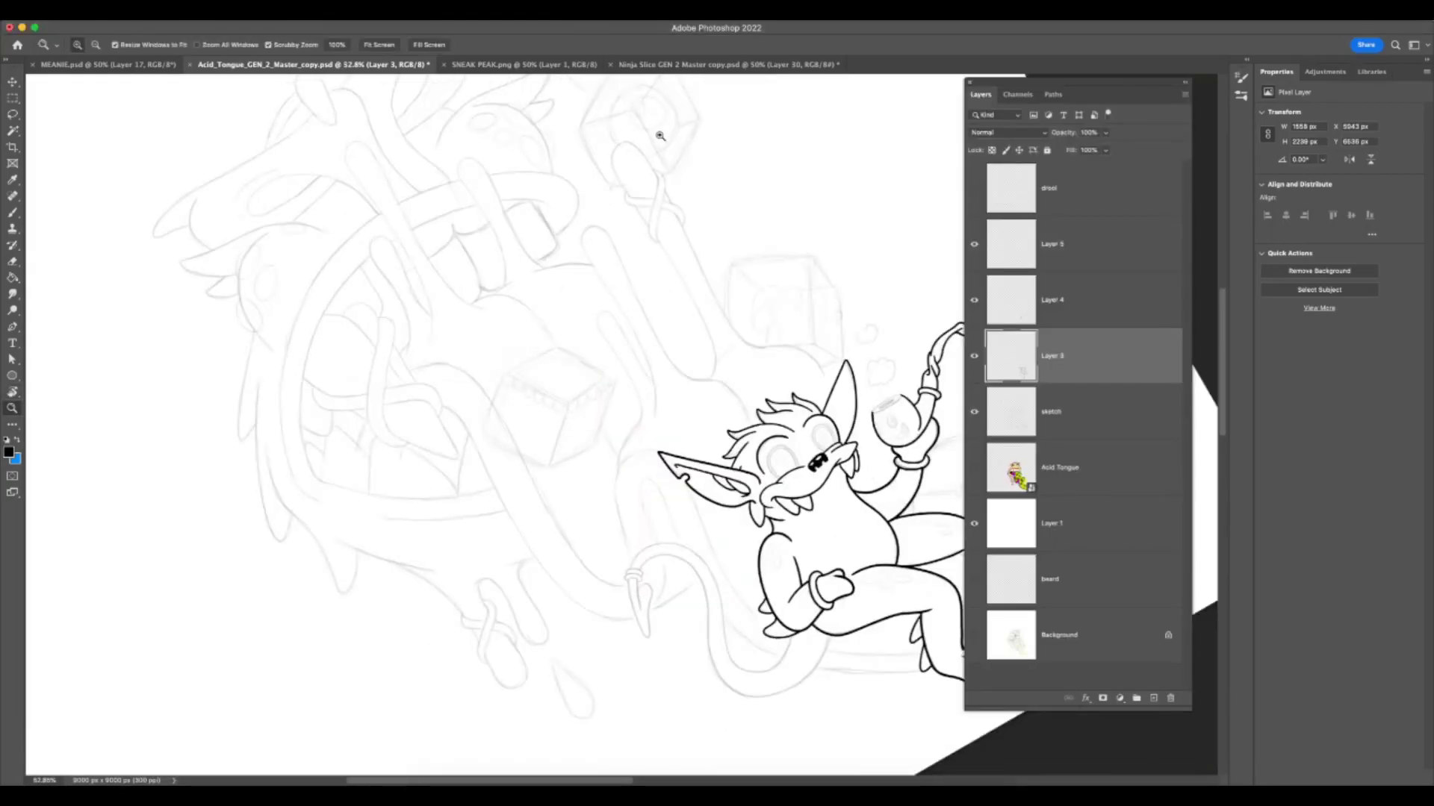
left_click_drag(266, 263, 291, 262)
key("r")
left_click_drag(539, 136, 285, 243)
key("z")
left_click_drag(259, 581, 570, 467)
key("r")
left_click_drag(819, 423, 665, 346)
key("z")
mouse_move(750, 597)
left_mouse_down()
mouse_move(802, 597)
mouse_move(723, 486)
left_mouse_up()
key("r")
- Set the brush smoothing to 53%, testing strokes along the spotted bulge and undoing them
key("b")
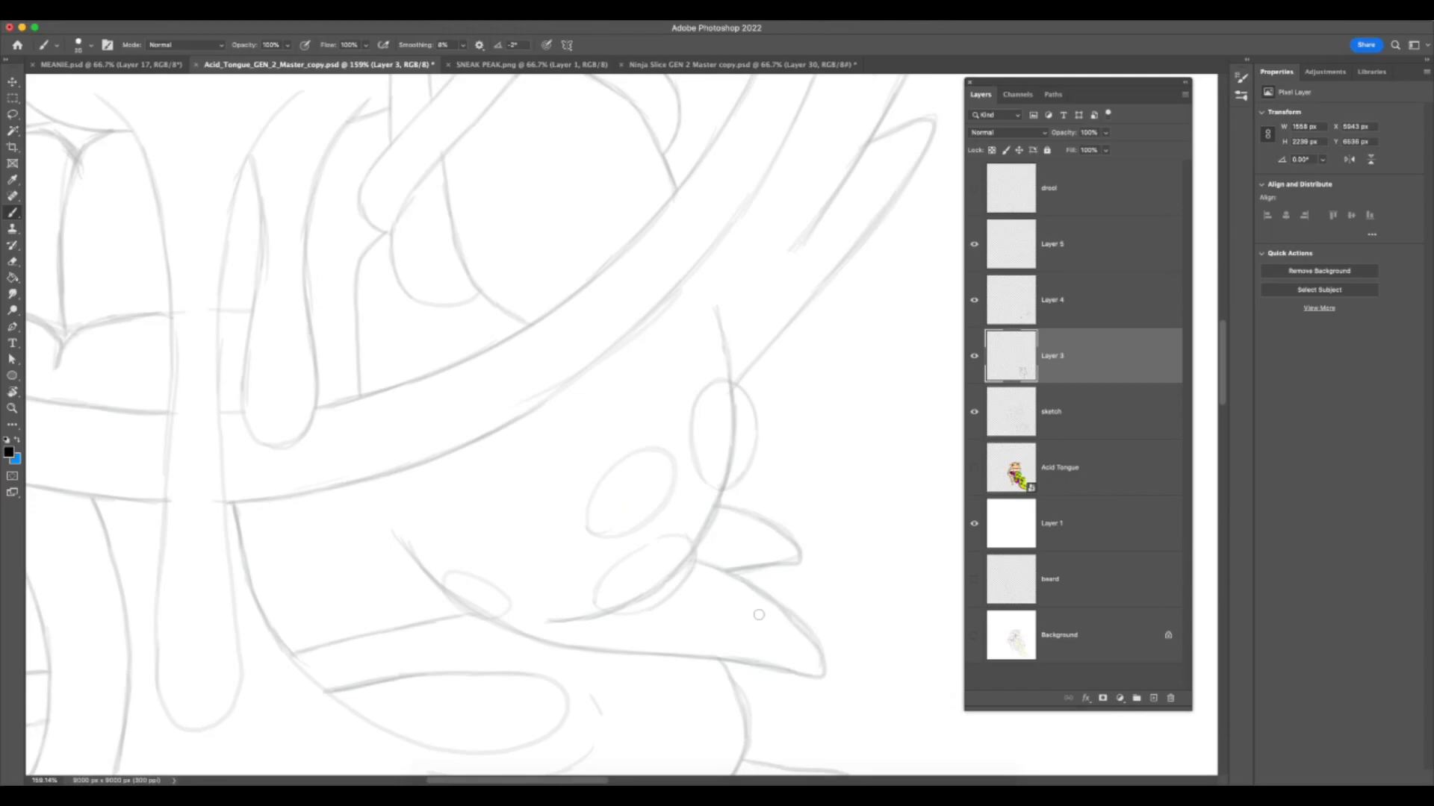
left_click_drag(546, 622, 687, 571)
key("super+z")
left_click(463, 47)
left_click(544, 623)
key("super+z")
- Try to ink the curved outer edge of the monster's spotted bulge on Layer 3
mouse_move(586, 621)
left_mouse_down()
mouse_move(601, 624)
mouse_move(720, 493)
mouse_move(705, 267)
left_mouse_up()
key("super+z")
mouse_move(575, 620)
left_mouse_down()
mouse_move(683, 560)
mouse_move(733, 365)
mouse_move(717, 299)
left_mouse_up()
key("z")
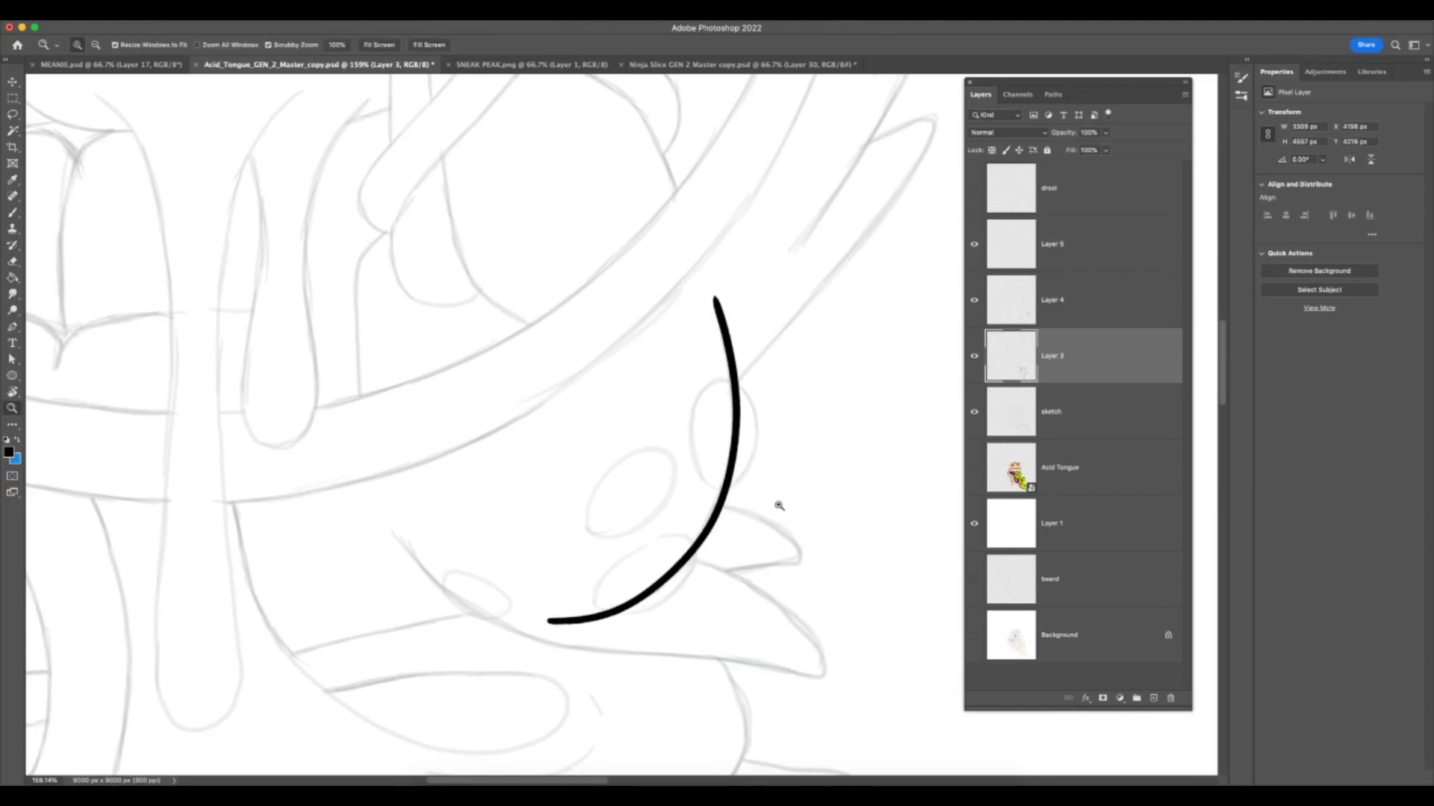
- Ink the curved outer edge of the spotted bulge on the side of the monster's head on Layer 3
left_click_drag(771, 467, 620, 468)
key("r")
left_click_drag(816, 449, 468, 544)
key("F7")
key("z")
left_click_drag(446, 344, 597, 344)
key("b")
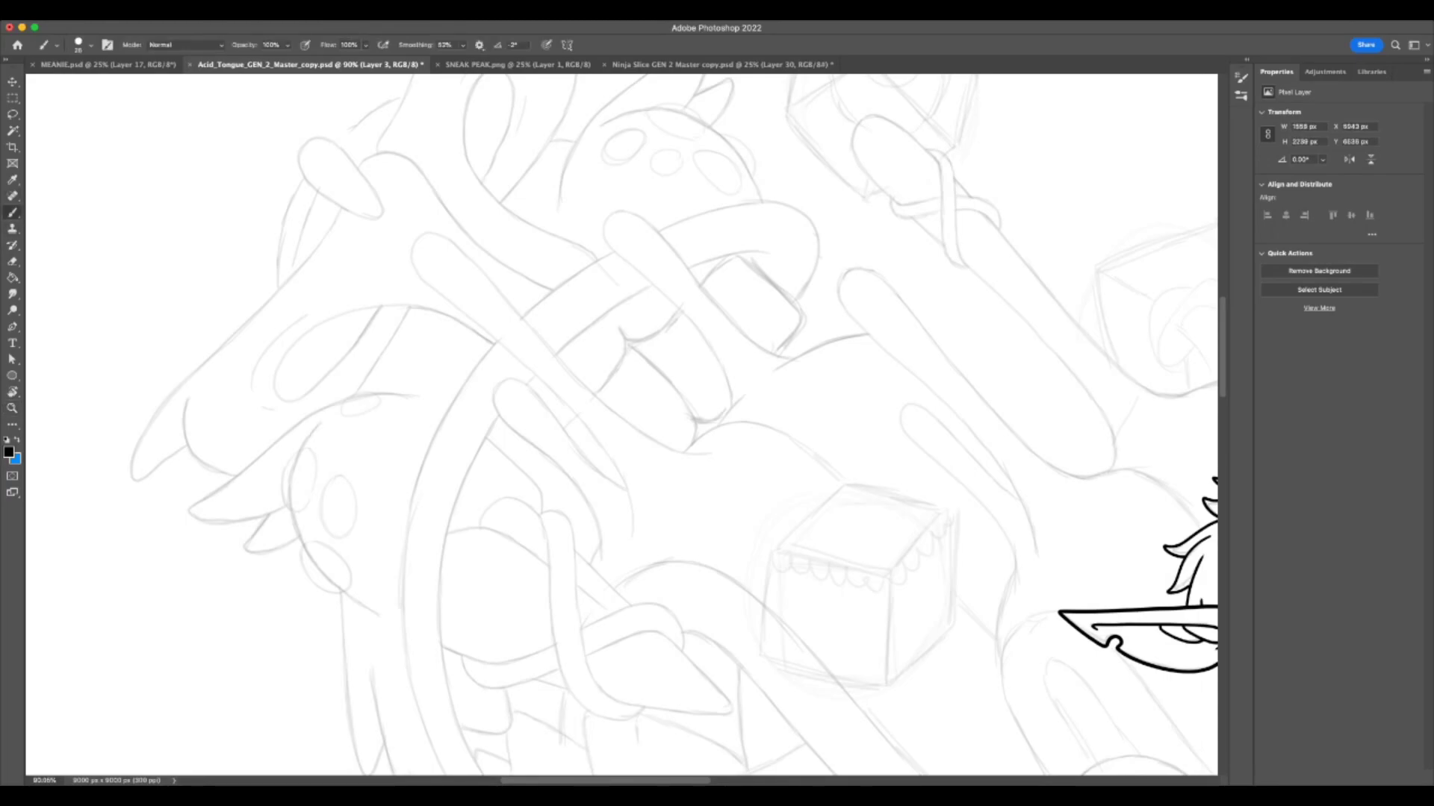
left_click_drag(310, 437, 292, 529)
key("super+z")
key("F7")
mouse_move(319, 424)
left_mouse_down()
mouse_move(292, 485)
mouse_move(310, 567)
mouse_move(377, 612)
left_mouse_up()
key("super+z")
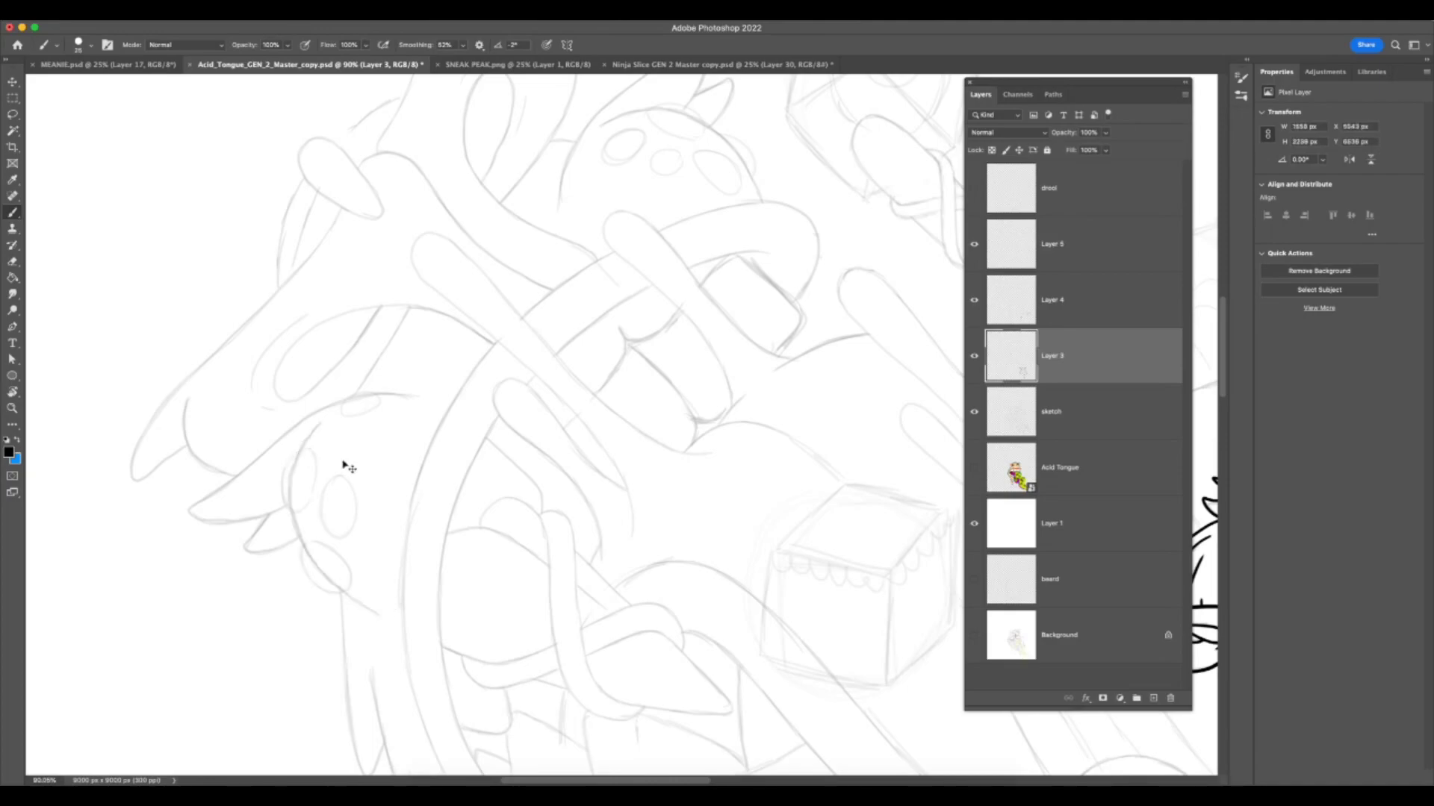
mouse_move(322, 422)
left_mouse_down()
mouse_move(295, 463)
mouse_move(293, 516)
left_mouse_up()
key("super+z")
mouse_move(300, 452)
left_mouse_down()
mouse_move(290, 504)
mouse_move(322, 572)
mouse_move(378, 612)
left_mouse_up()
key("z")
left_click_drag(411, 690, 328, 690)
key("r")
left_click_drag(508, 515, 448, 392)
key("z")
left_click_drag(502, 672, 618, 657)
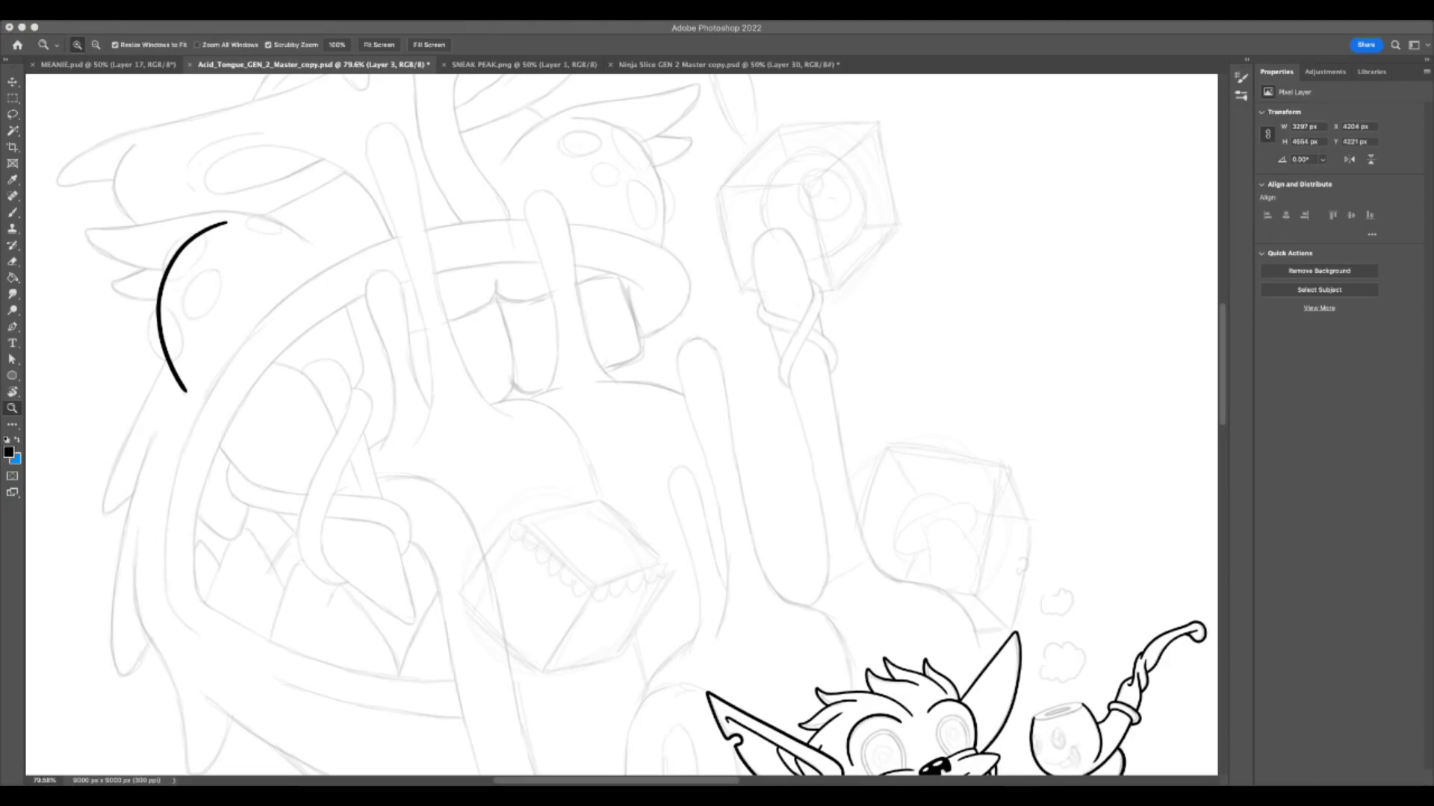
- Open POAP GEN2 021.png, examine the finished mushroom badge artwork, and return to the Acid_Tongue_GEN_2_Master_copy.psd document
left_click(766, 793)
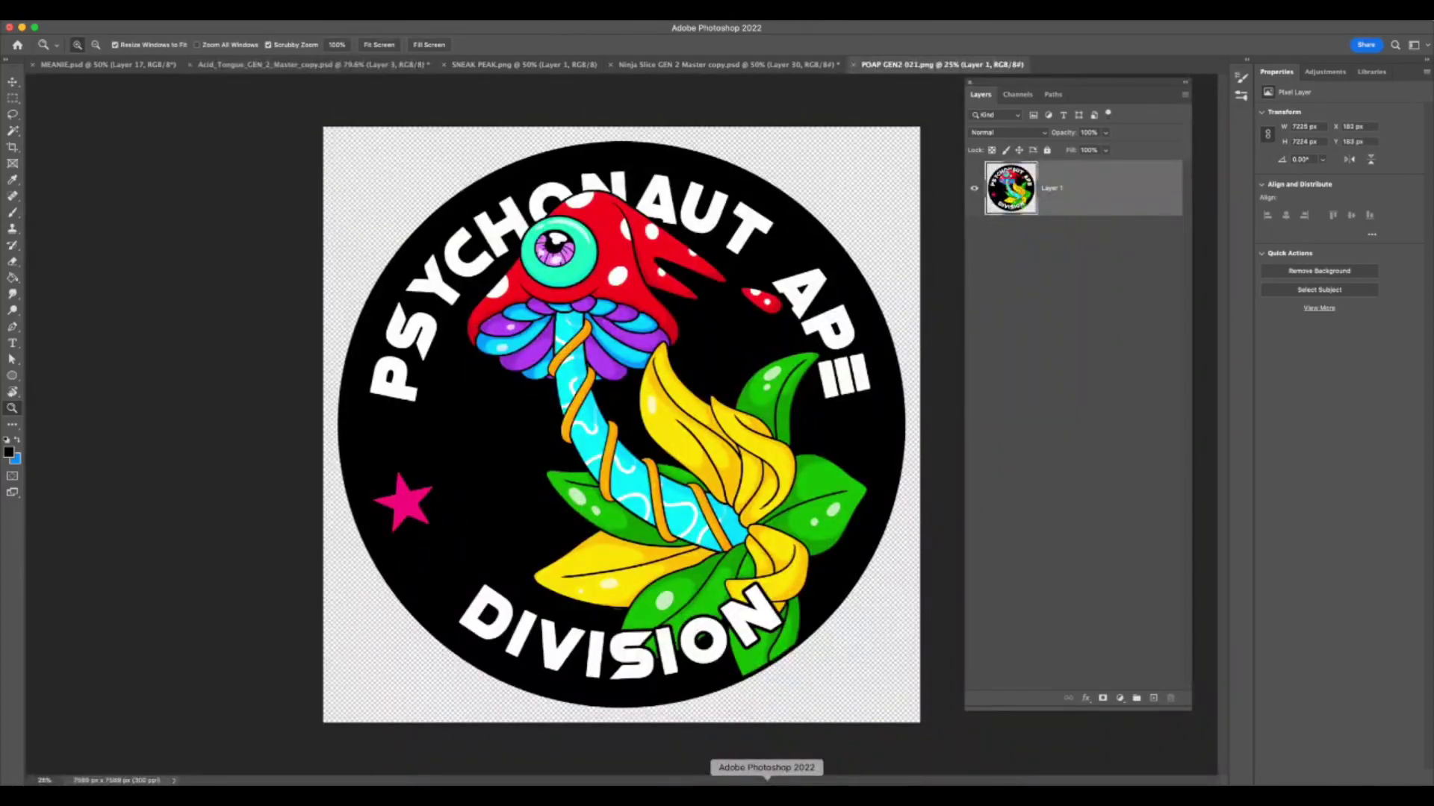
mouse_move(782, 305)
left_mouse_down()
mouse_move(812, 310)
mouse_move(793, 328)
left_mouse_up()
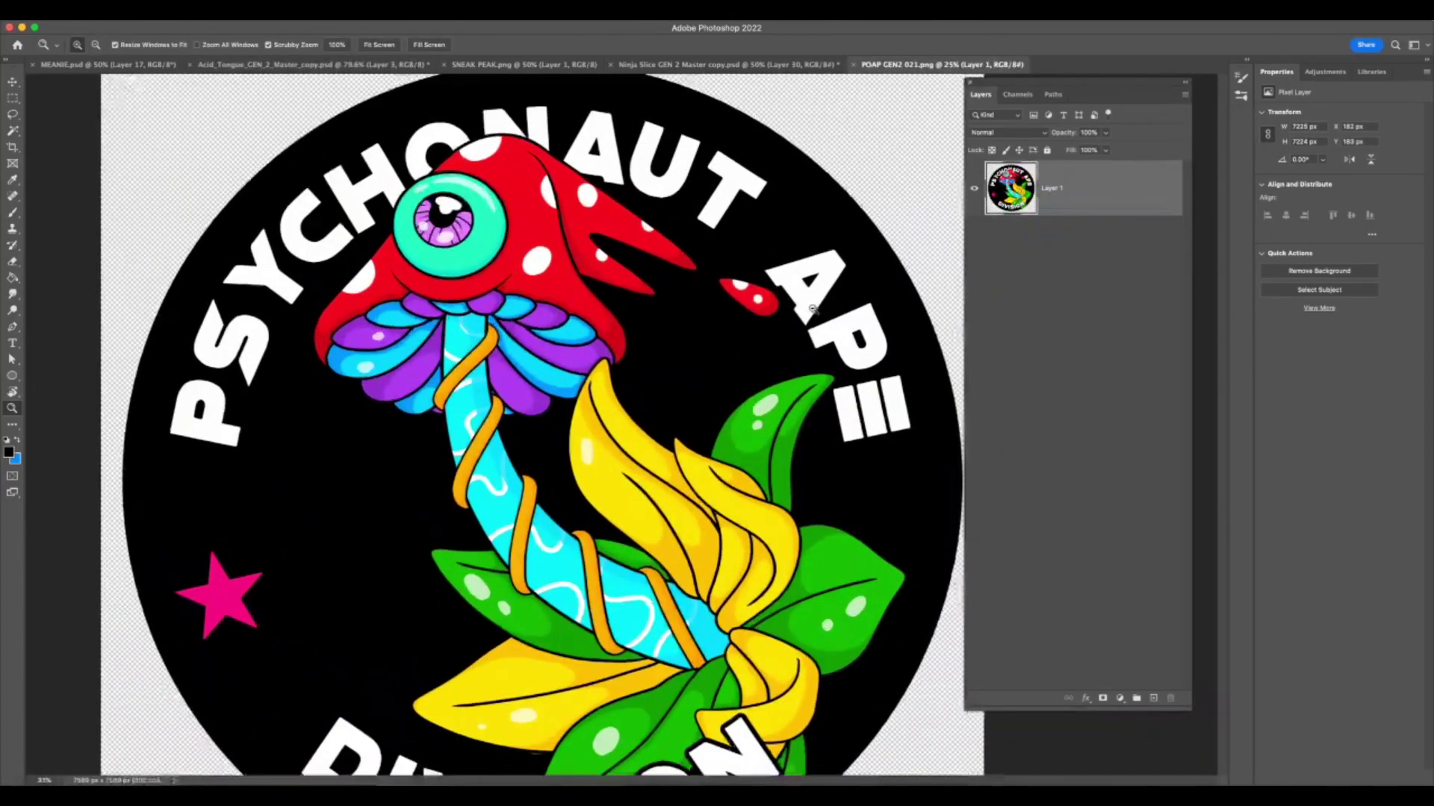
mouse_move(782, 523)
left_mouse_down()
mouse_move(798, 520)
mouse_move(781, 508)
left_mouse_up()
left_click_drag(780, 291, 786, 325)
left_click_drag(783, 554, 762, 601)
left_click_drag(767, 307, 790, 345)
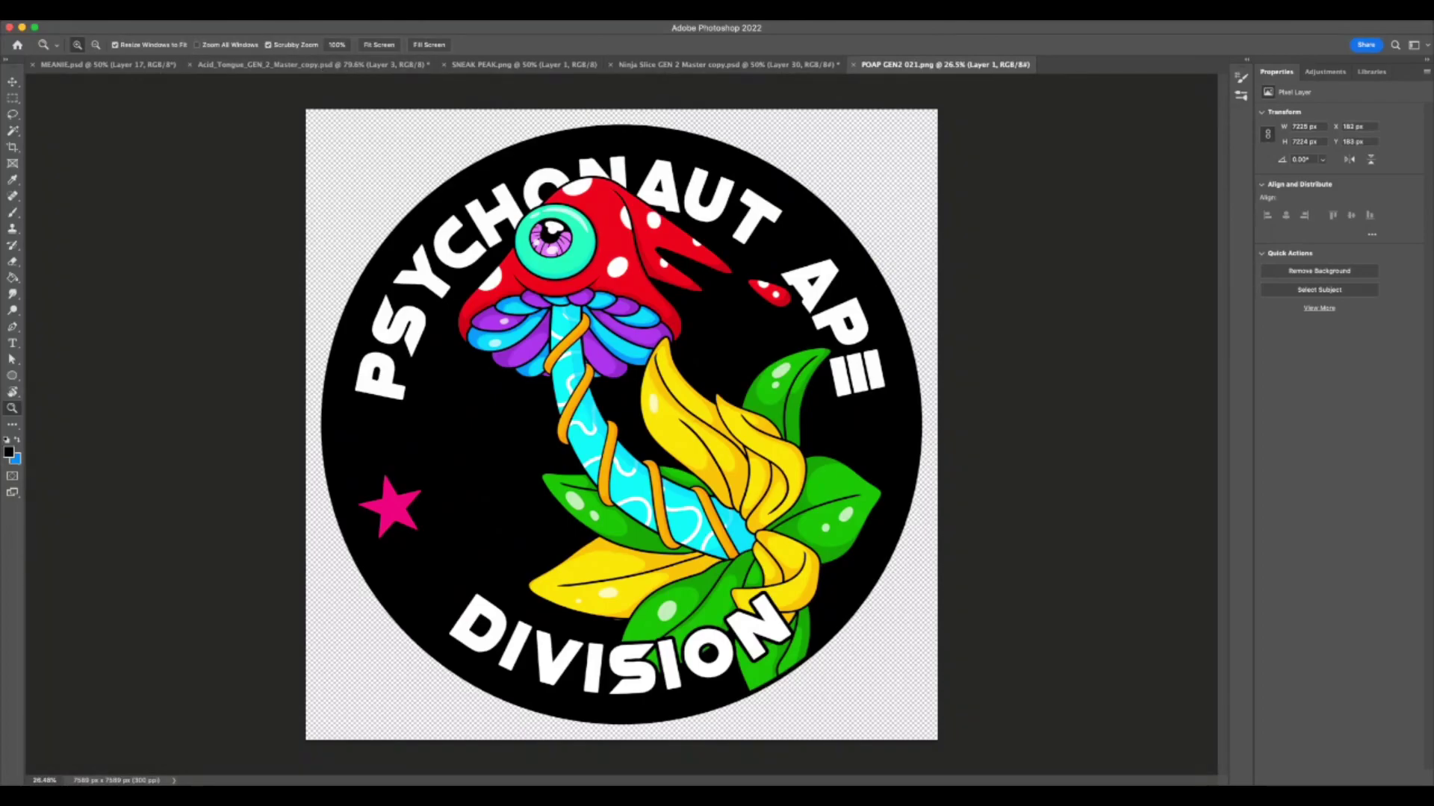
left_click(312, 64)
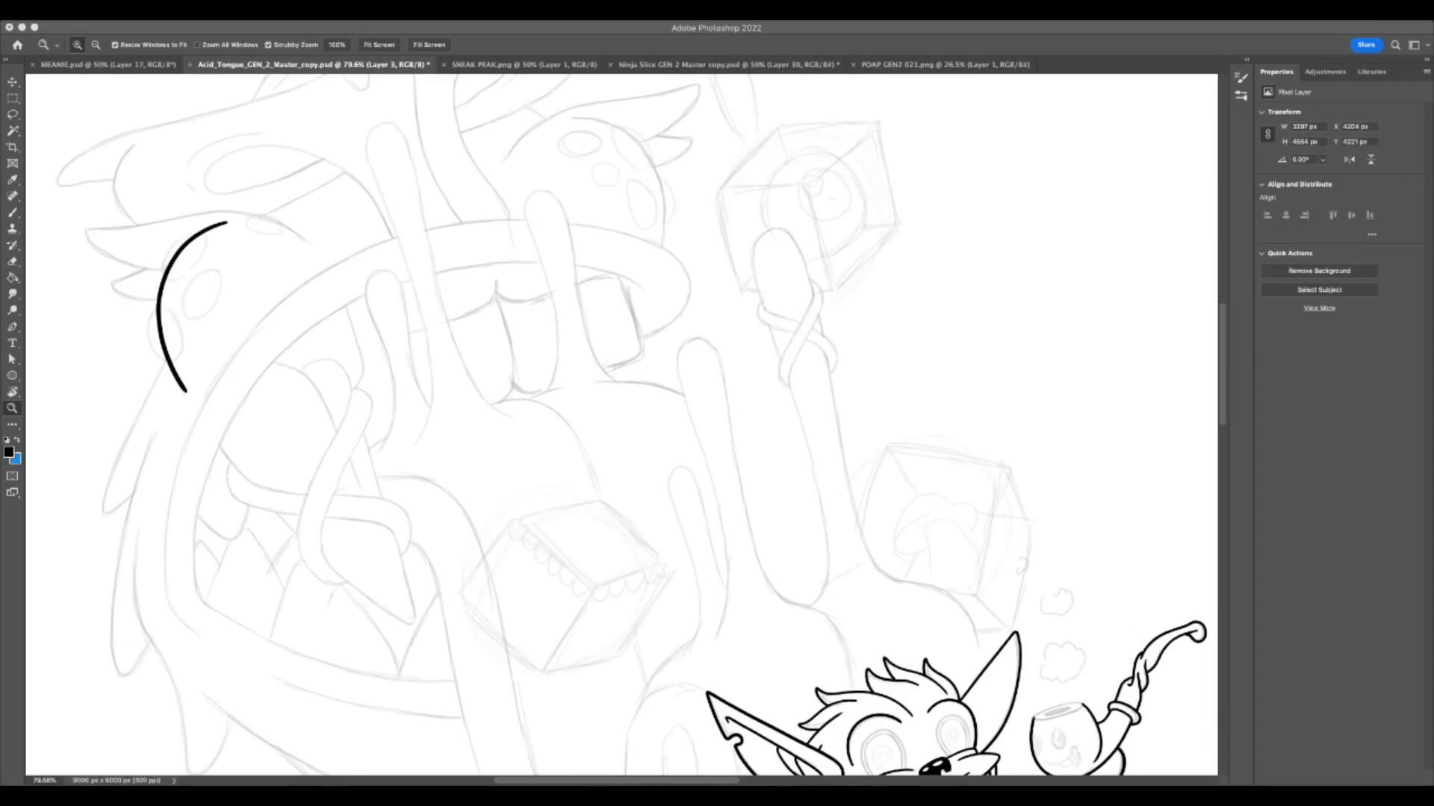
- Ink the long pointed spike above the spotted bulge on Layer 3, including its curved edge running down behind the bulge
key("F7")
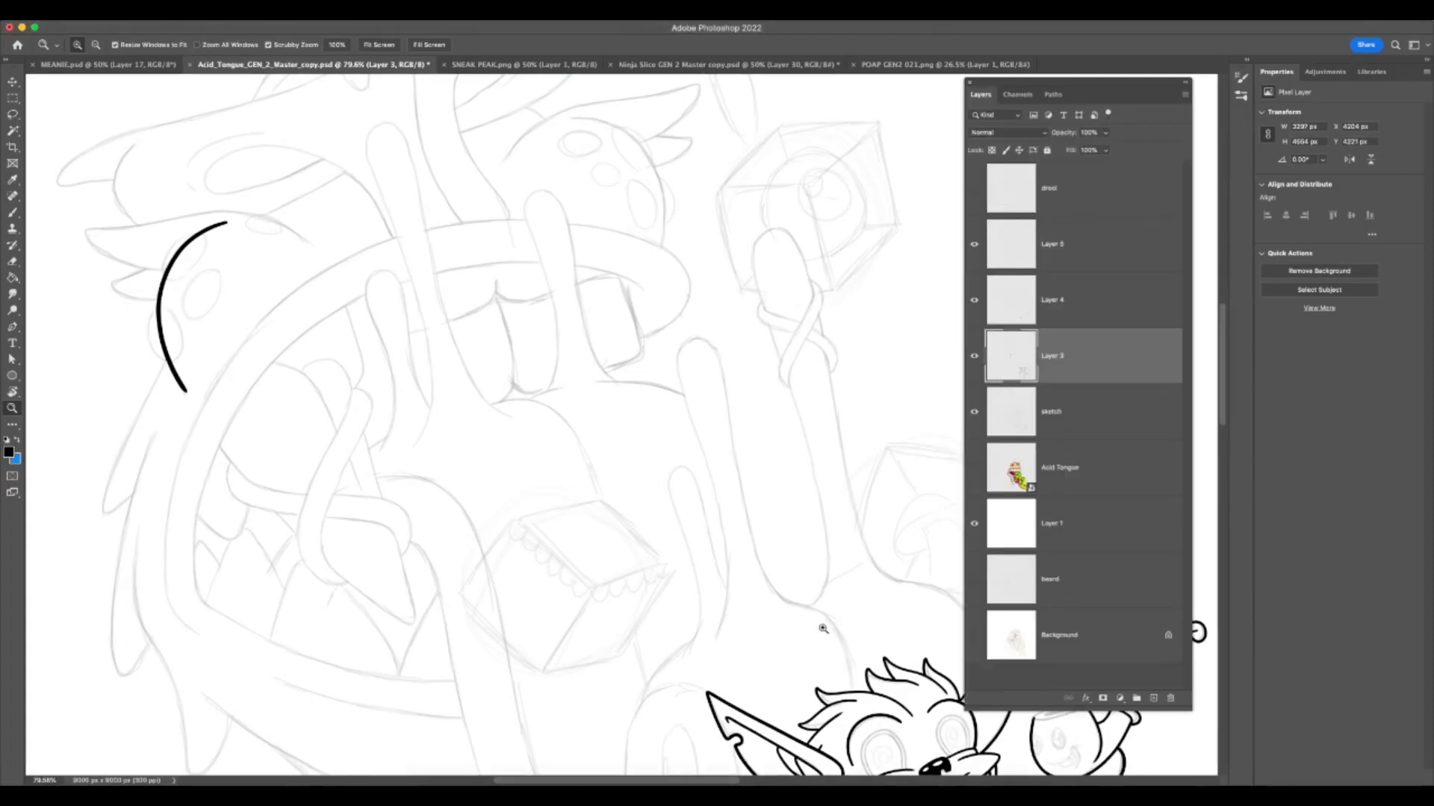
scroll(359, 391, "up", 5)
scroll(359, 391, "left", 5)
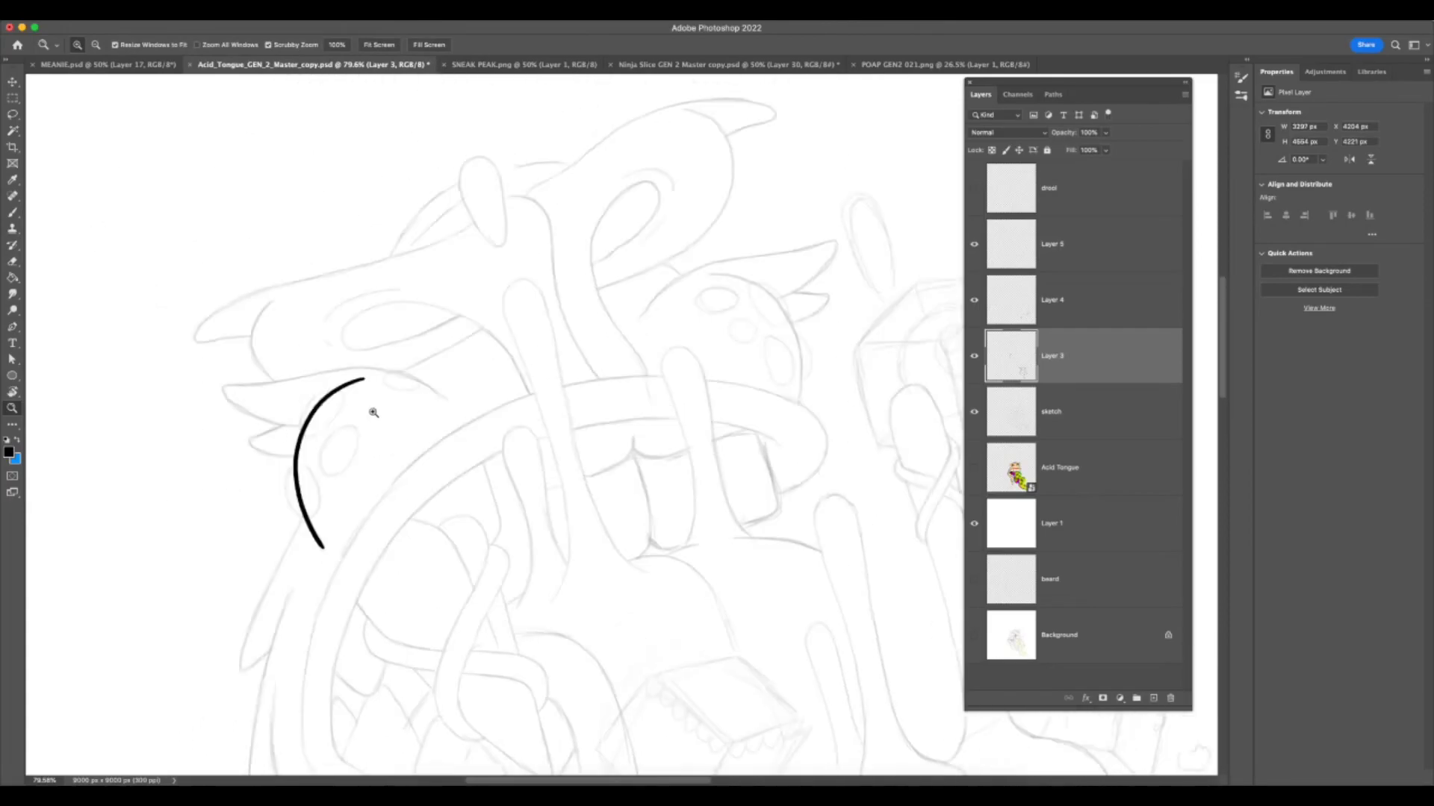
left_click_drag(345, 508, 534, 512)
key("r")
mouse_move(799, 362)
left_mouse_down()
mouse_move(661, 555)
mouse_move(593, 559)
left_mouse_up()
scroll(778, 571, "up", 5)
scroll(778, 571, "right", 4)
left_click(12, 212)
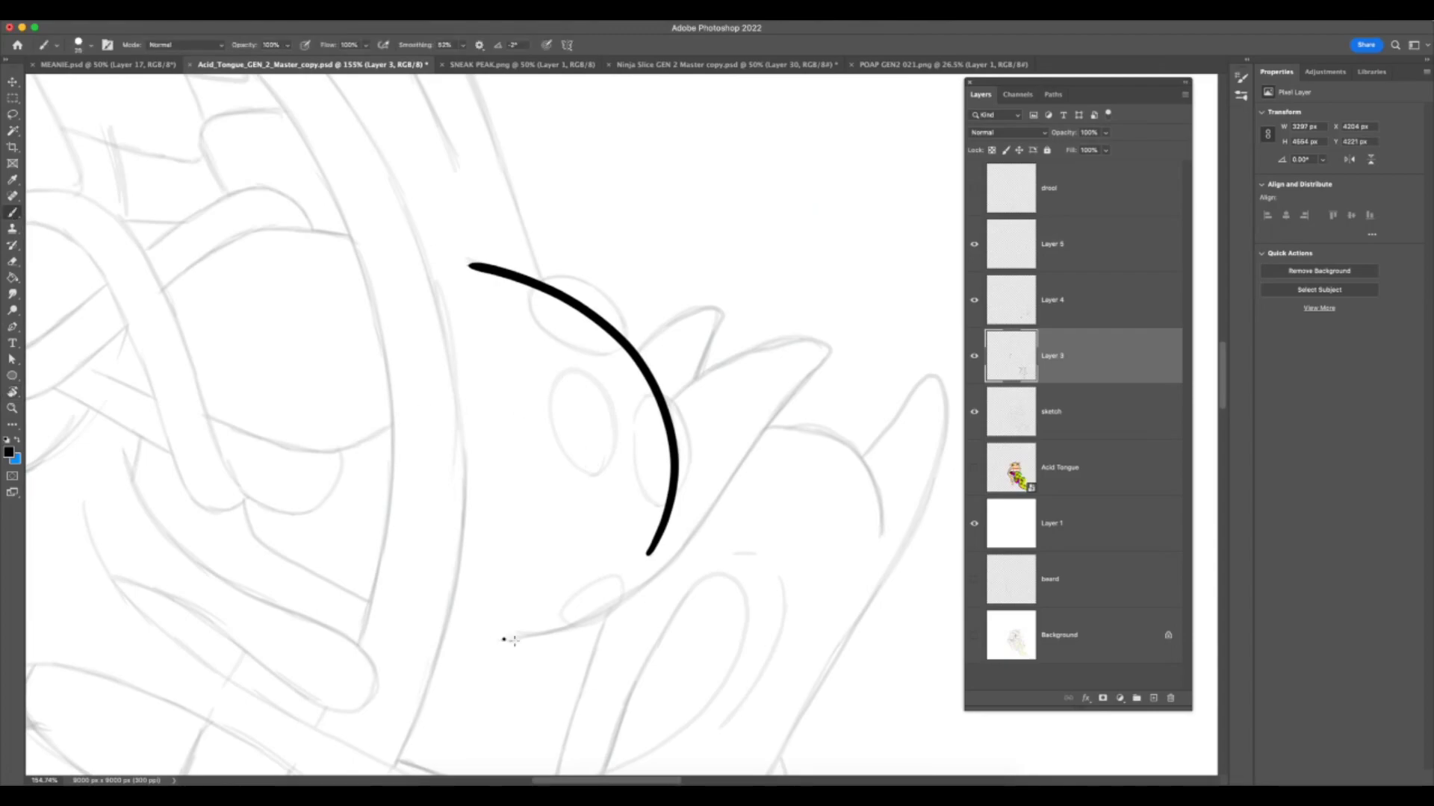
left_click_drag(505, 640, 630, 603)
key("ctrl+z")
mouse_move(504, 642)
left_mouse_down()
mouse_move(652, 588)
mouse_move(557, 636)
mouse_move(634, 603)
mouse_move(838, 348)
mouse_move(808, 340)
mouse_move(707, 372)
mouse_move(663, 412)
left_mouse_up()
key("ctrl+z")
key("z")
left_click_drag(646, 668, 607, 696)
key("r")
mouse_move(828, 472)
left_mouse_down()
mouse_move(829, 361)
mouse_move(672, 249)
left_mouse_up()
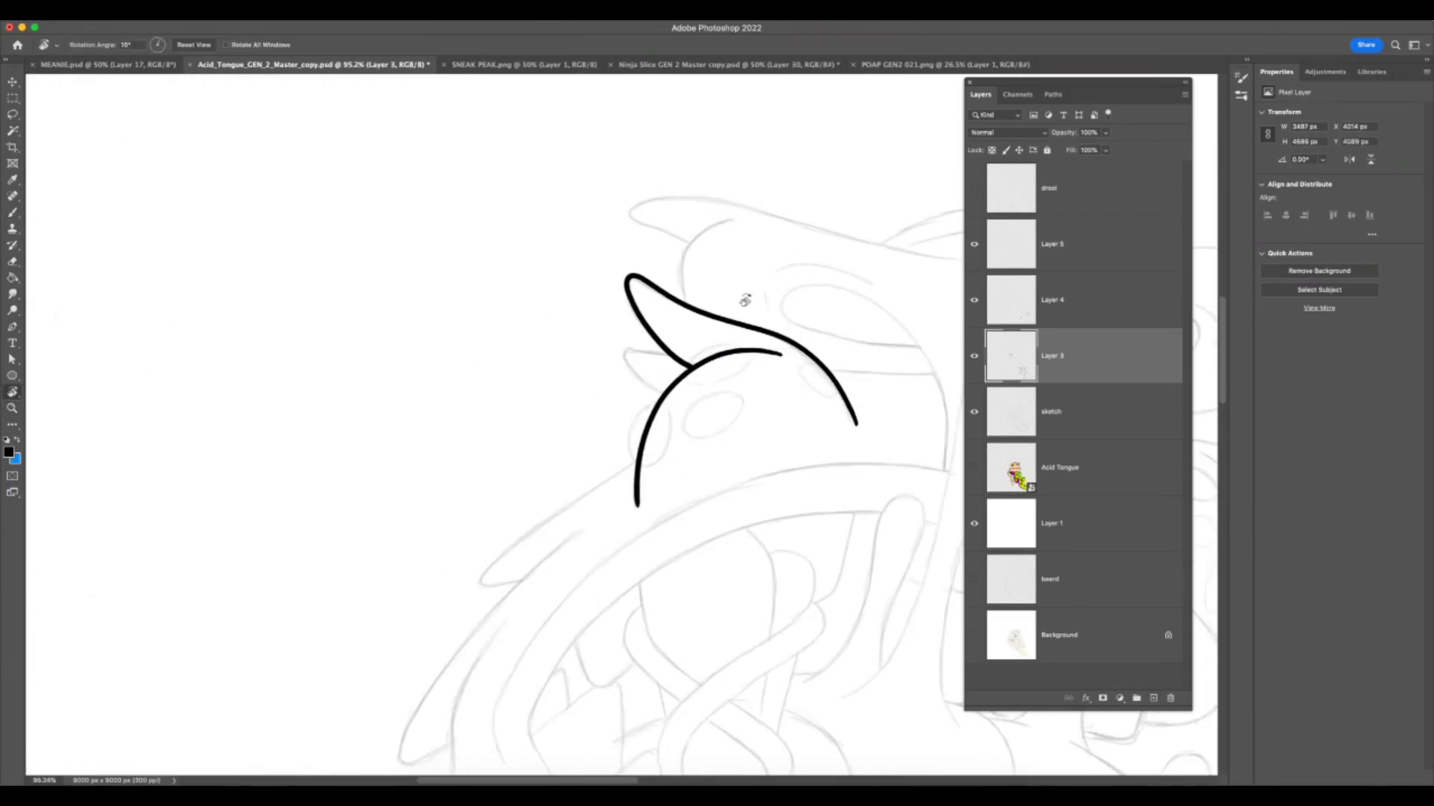
key("super+Tab")
key("super+Tab")
key("super+Tab")
key("super+Tab")
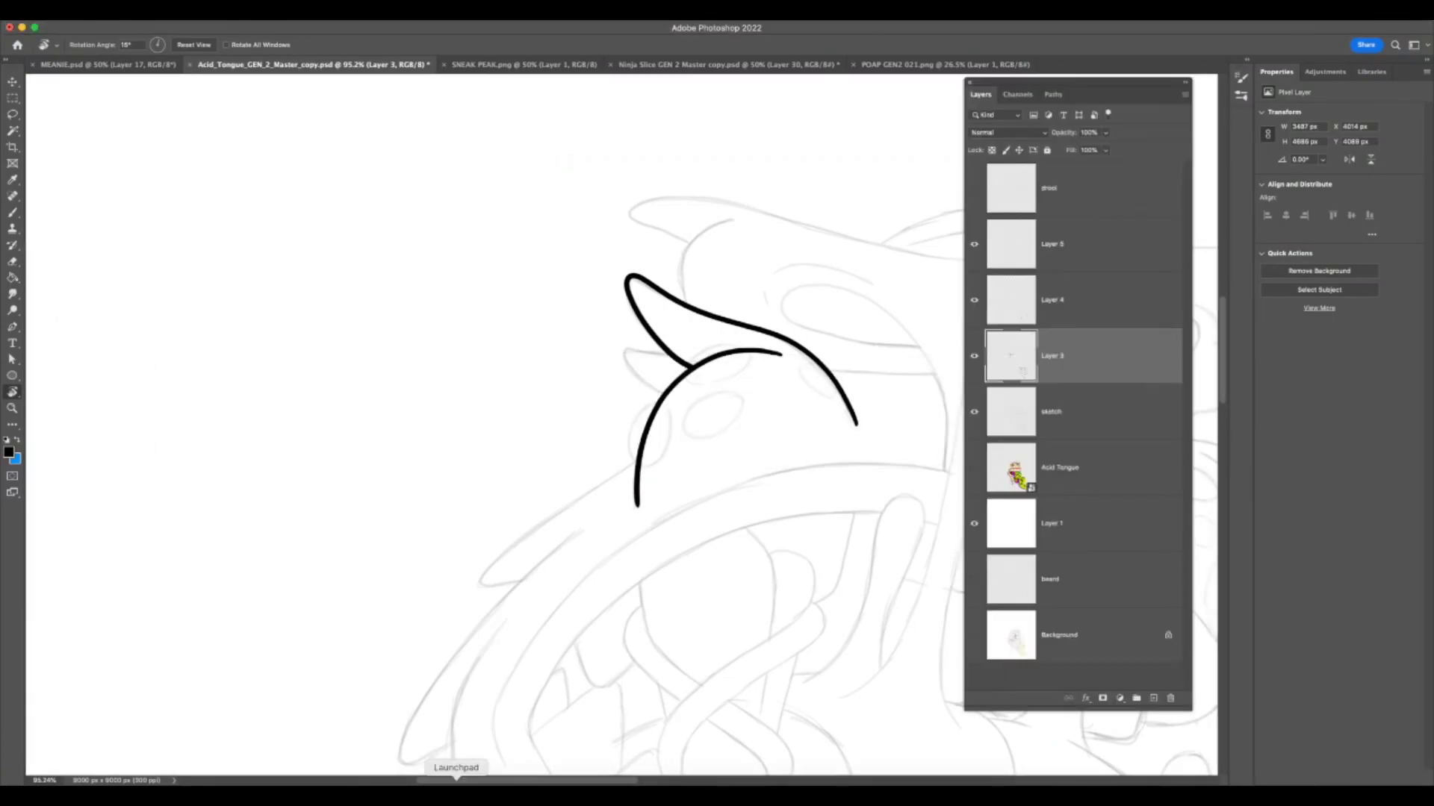
left_click(430, 784)
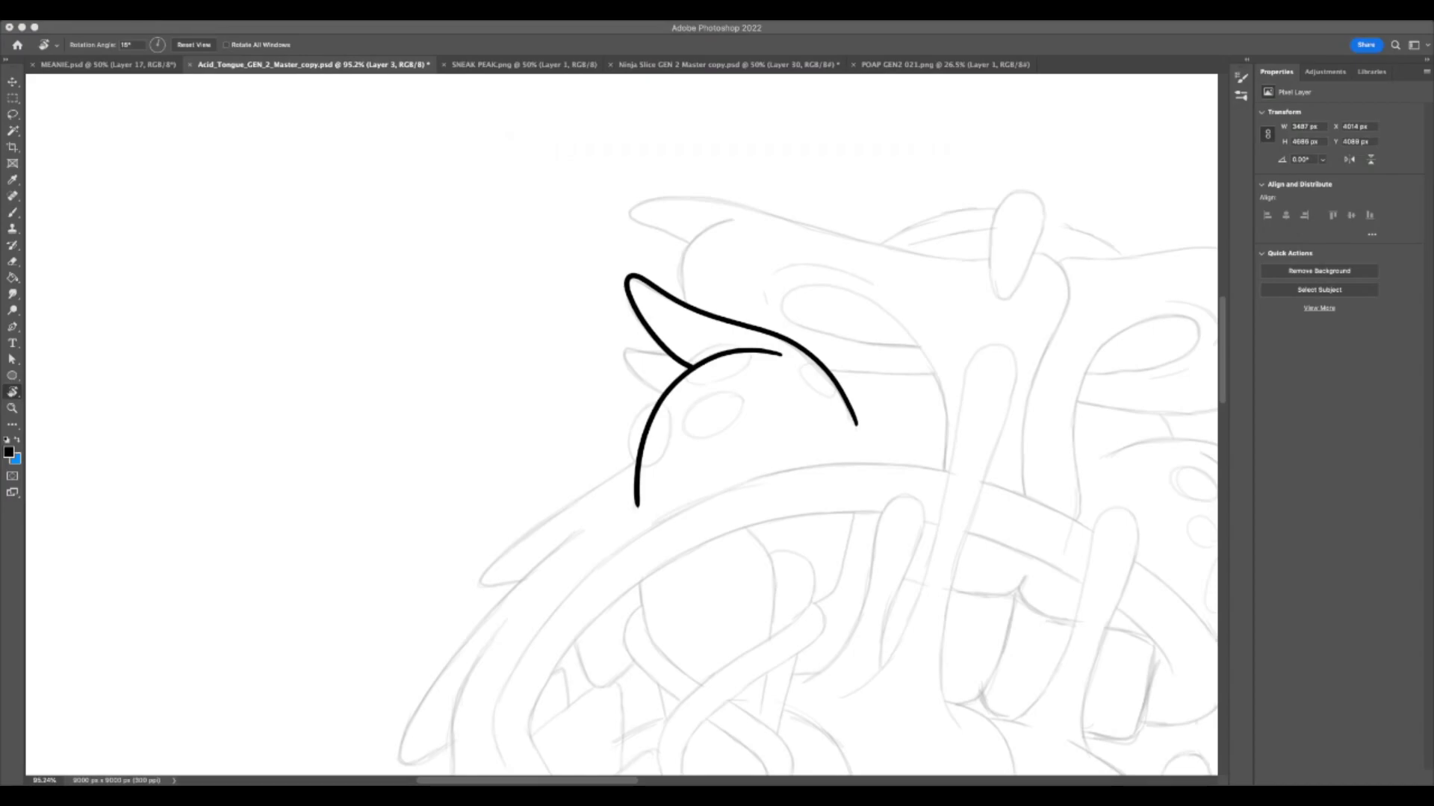
key("super+Tab")
key("super+Tab")
left_click(883, 602)
- Ink the small second spike between the long spike and the spotted bulge on Layer 3
key("z")
left_click_drag(768, 392, 816, 397)
key("r")
left_click_drag(875, 300, 657, 172)
left_click_drag(831, 399, 806, 293)
key("z")
left_click_drag(620, 557, 668, 557)
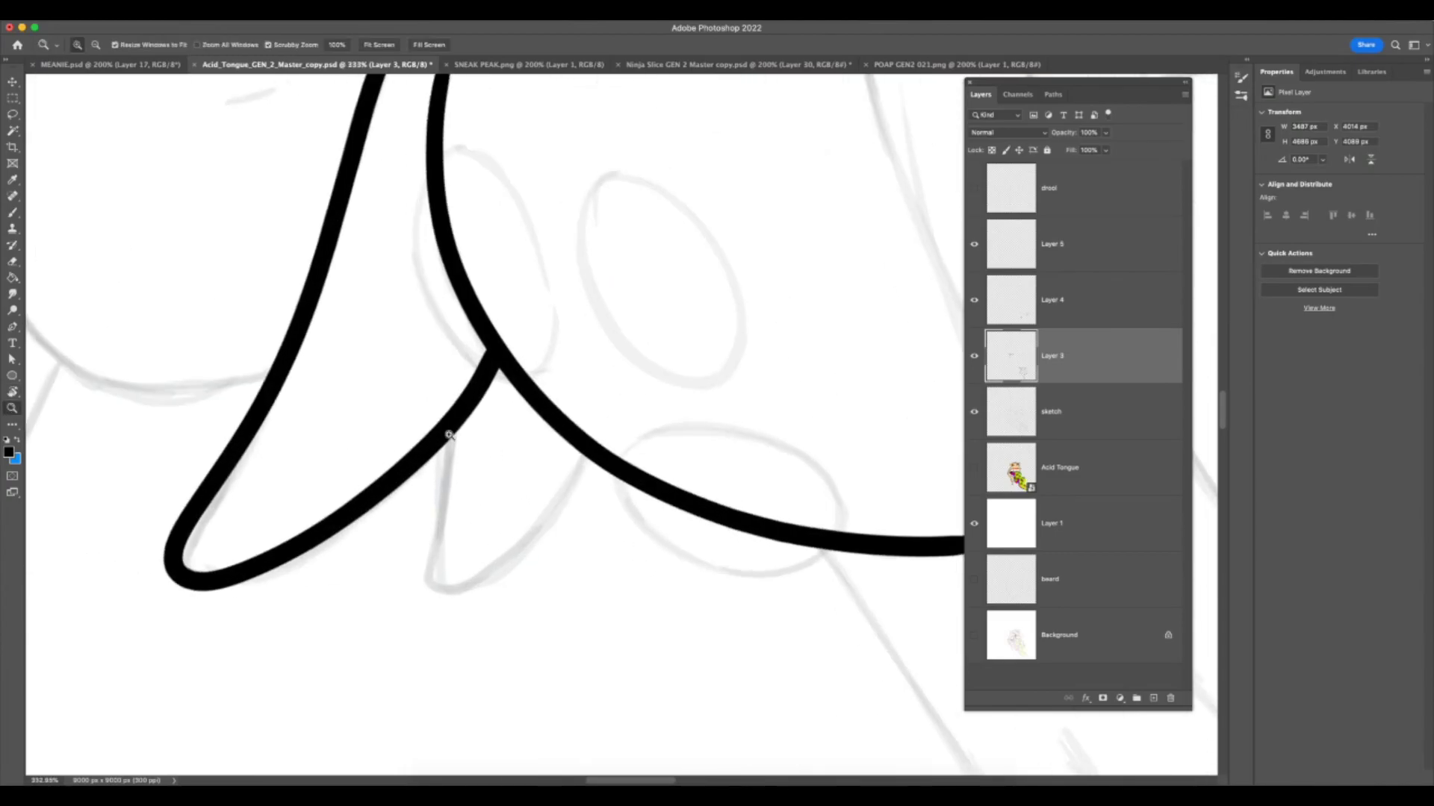
left_click(12, 212)
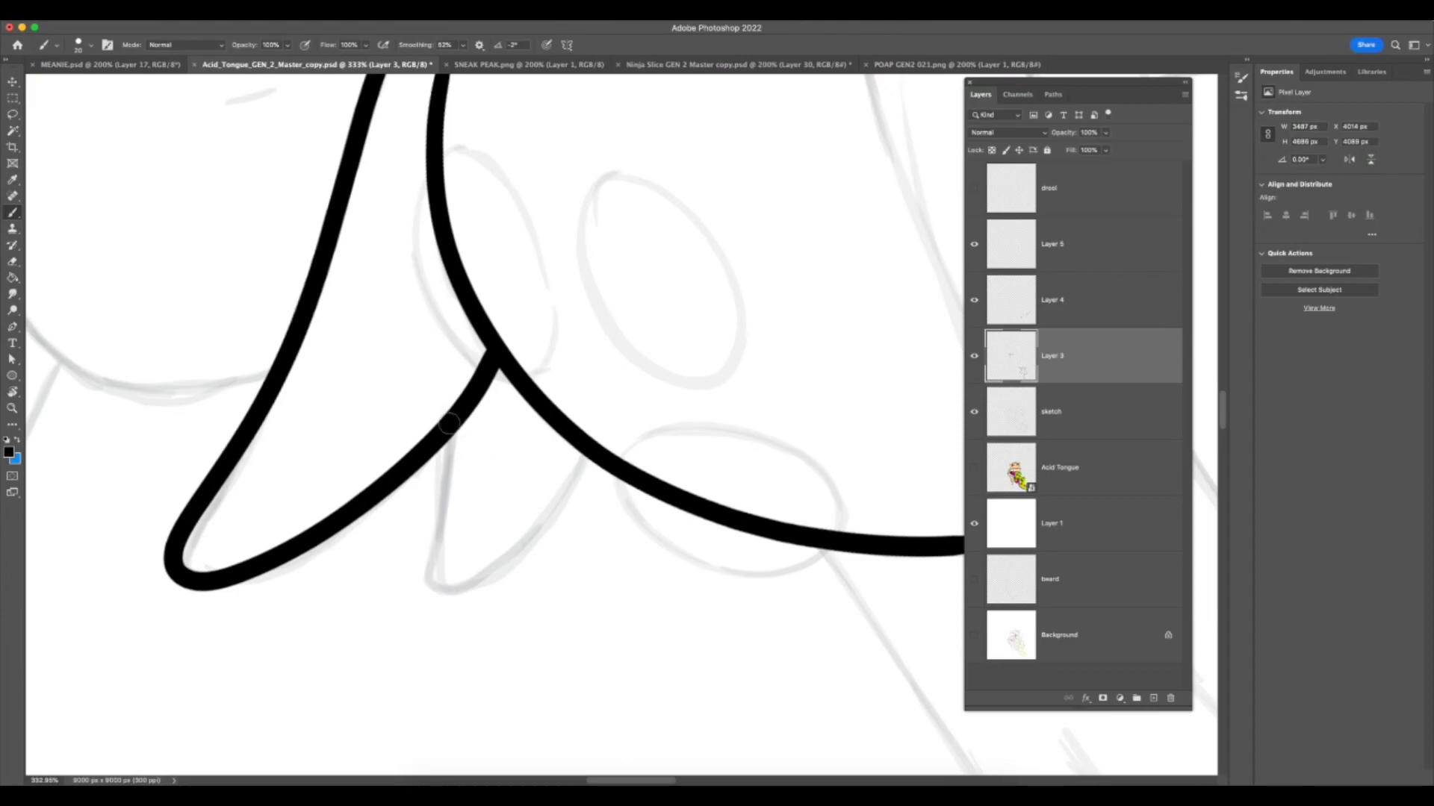
mouse_move(448, 440)
left_mouse_down()
mouse_move(433, 587)
mouse_move(484, 583)
mouse_move(552, 522)
mouse_move(601, 445)
left_mouse_up()
key("super+z")
mouse_move(452, 435)
left_mouse_down()
mouse_move(435, 579)
mouse_move(492, 576)
mouse_move(573, 510)
mouse_move(603, 458)
left_mouse_up()
key("z")
left_click_drag(617, 615, 529, 646)
- Open the reference artwork Pink Hair GEN2.png as another document
key("super+Tab")
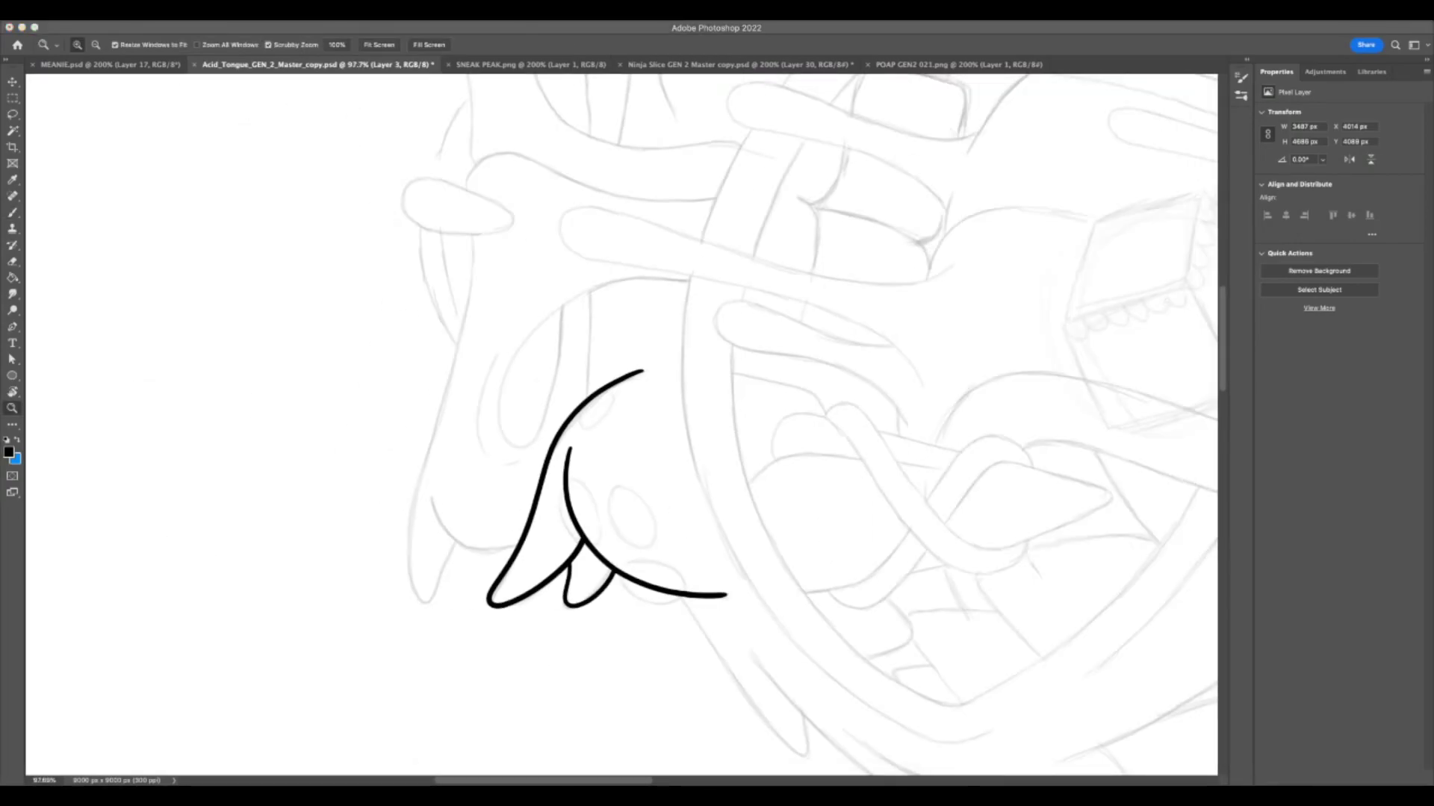
key("super+Tab")
key("super+Tab")
key("super+Tab")
left_click(743, 782)
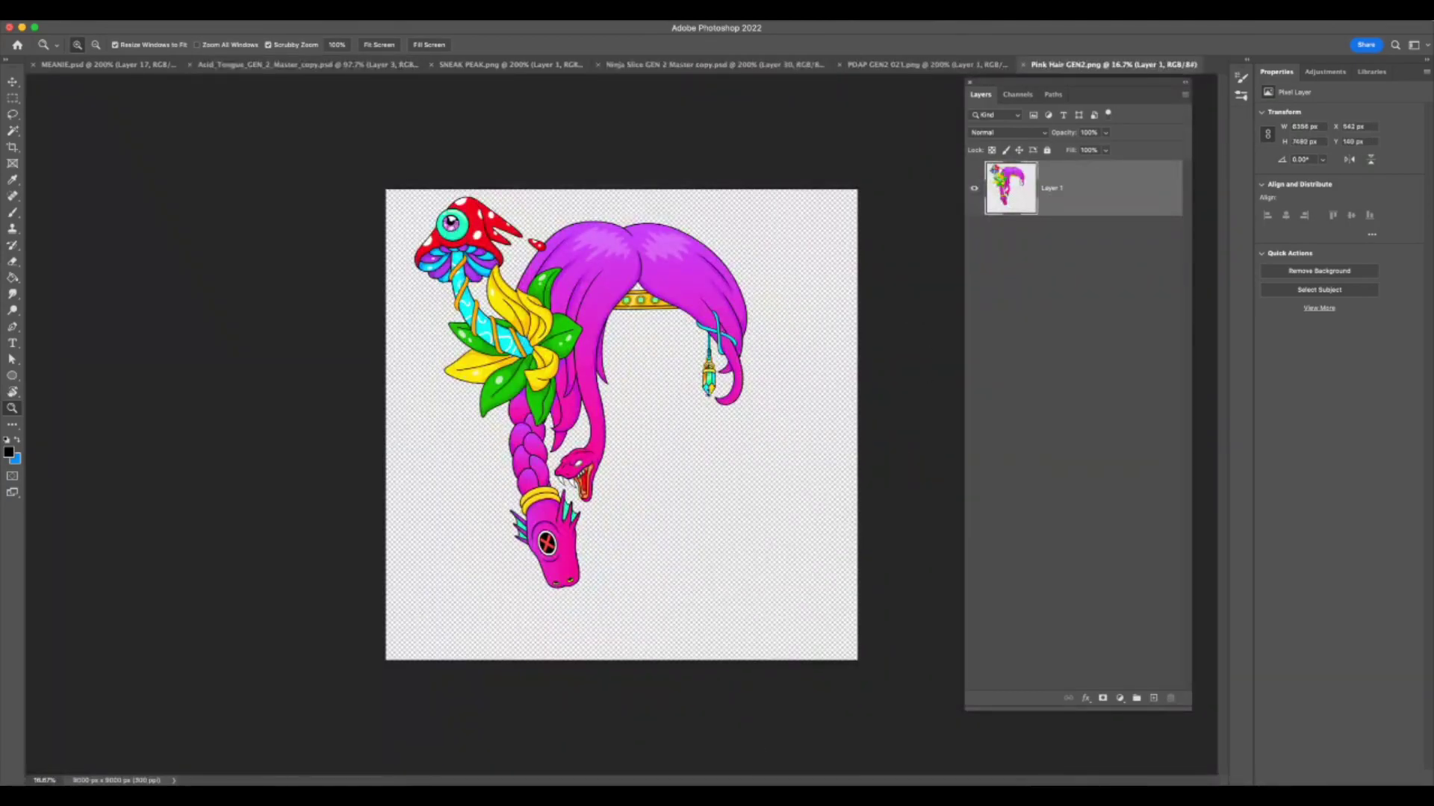
- Add a new layer beneath the pink hair artwork and fill the whole canvas on it with white
left_click_drag(505, 262, 567, 262)
left_click(1154, 697)
left_click_drag(1011, 198, 995, 275)
key("super+a")
left_click(122, 24)
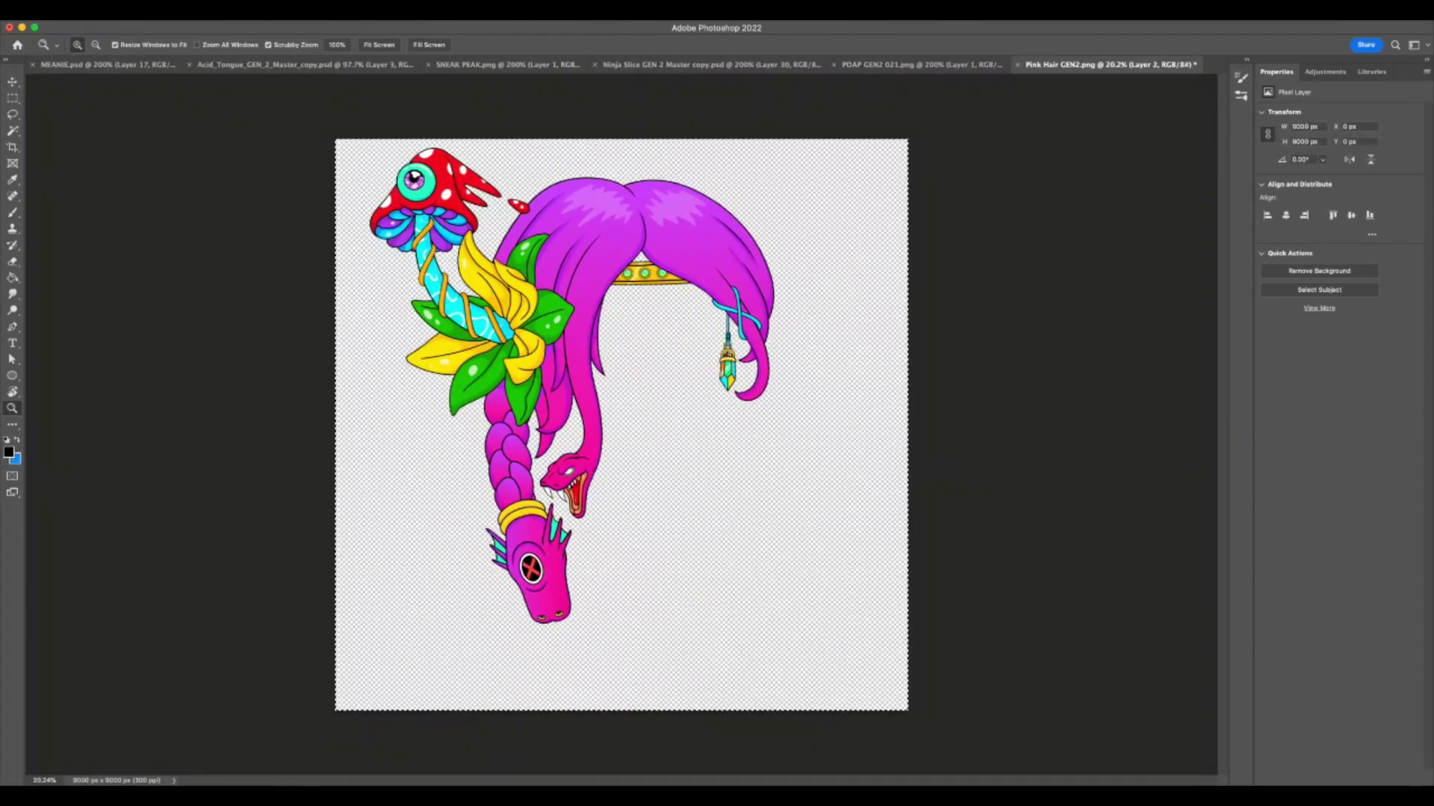
key("i")
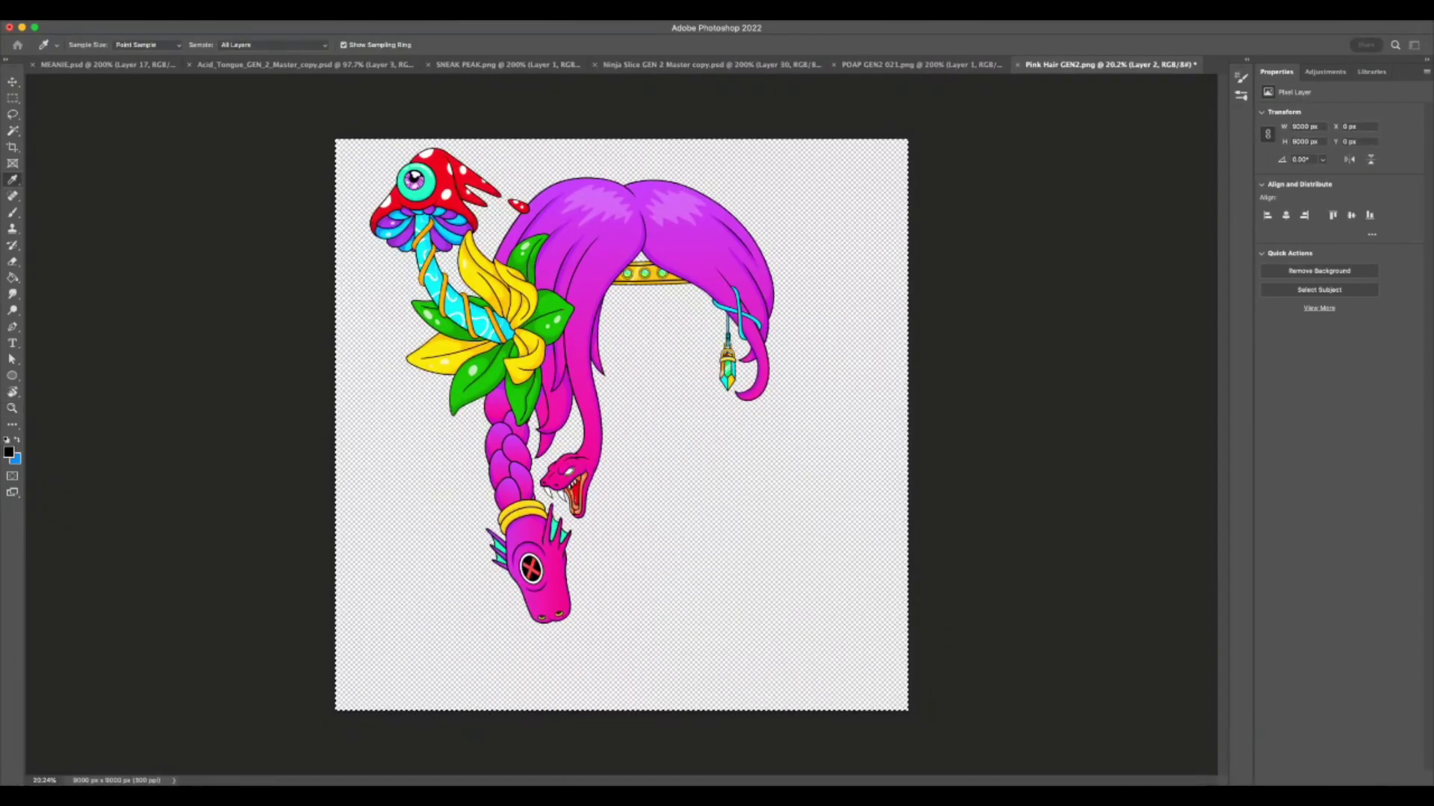
key("Return")
left_click(12, 114)
left_click(126, 124)
- Examine the line work of the pink hair, mushroom, flower and snake details, and return to the Acid_Tongue_GEN_2_Master_copy.psd document
key("z")
left_click_drag(478, 159, 516, 166)
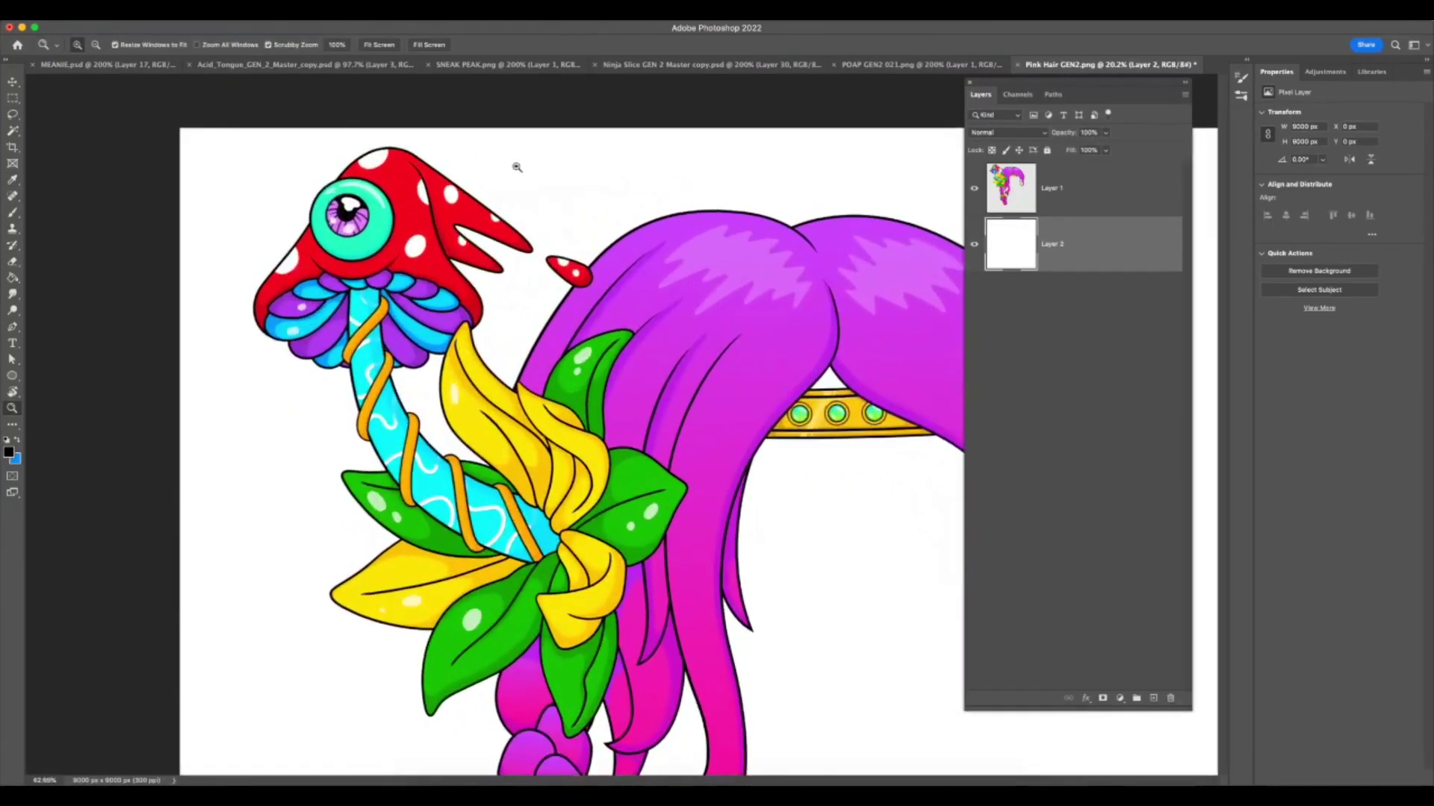
scroll(709, 545, "down", 3)
scroll(709, 546, "down", 3)
key("super+Tab")
key("super+Tab")
key("F7")
key("F7")
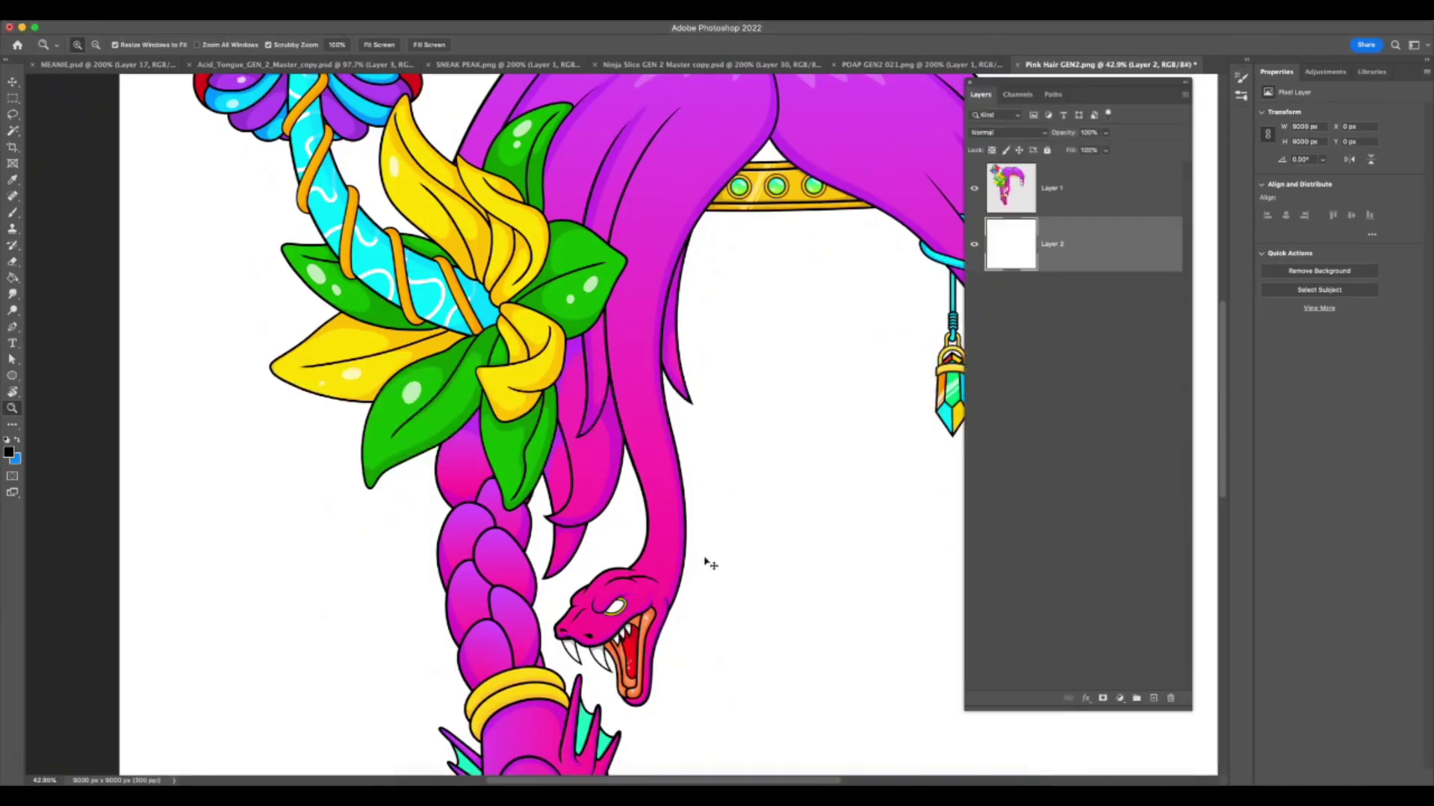
key("super+Tab")
key("super+Tab")
key("super+Tab")
key("super+Tab")
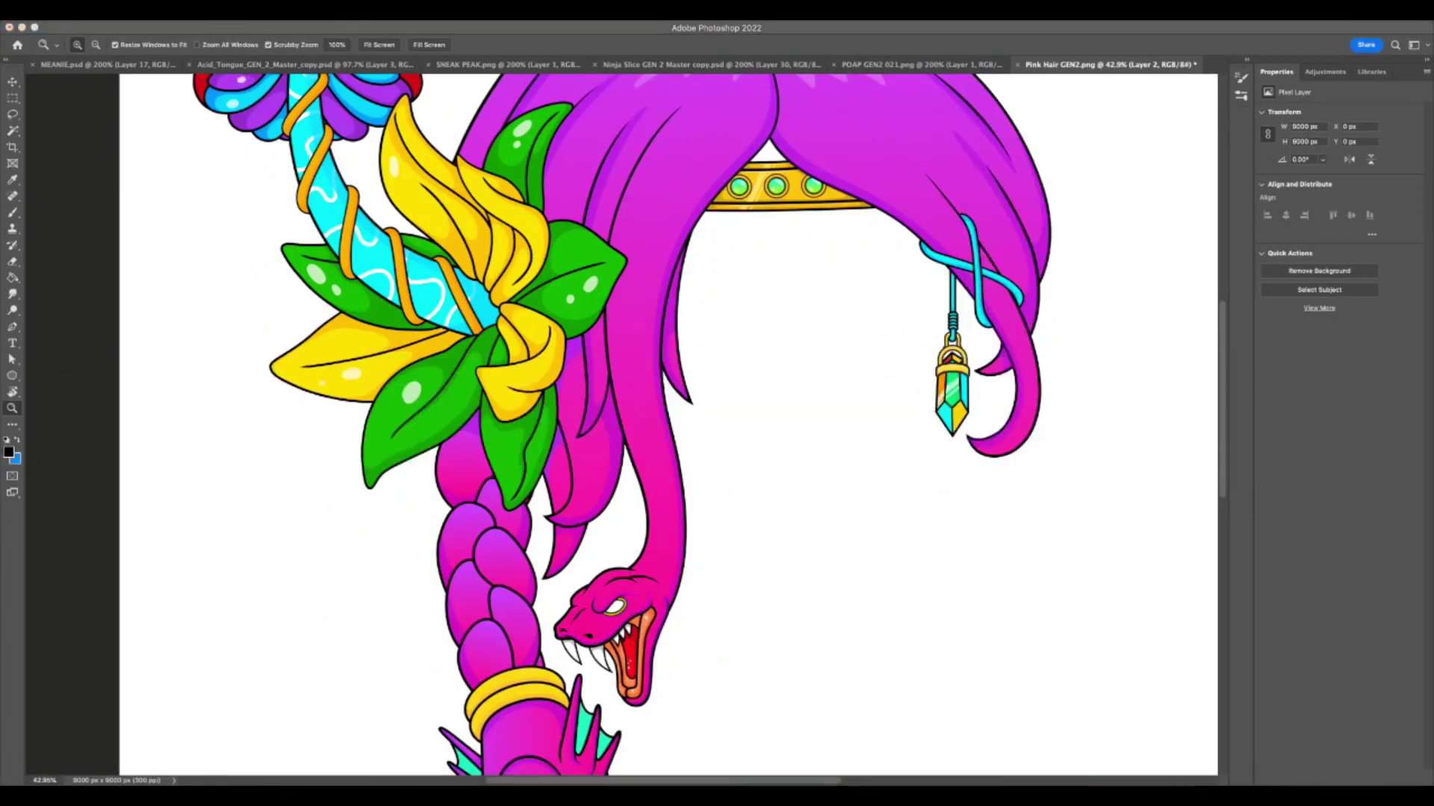
scroll(672, 426, "down", 5)
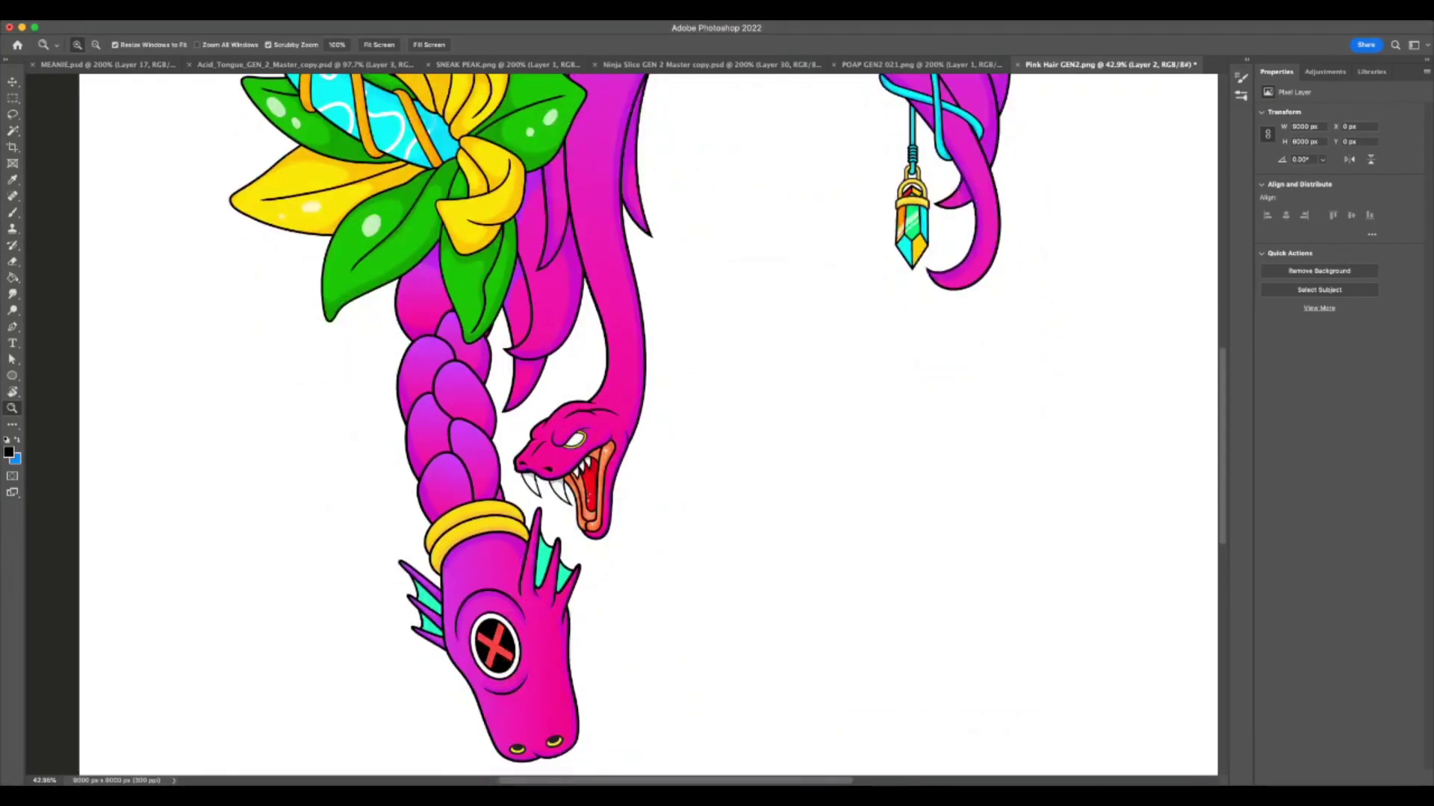
scroll(619, 425, "up", 6)
scroll(620, 426, "right", 3)
scroll(597, 426, "up", 4)
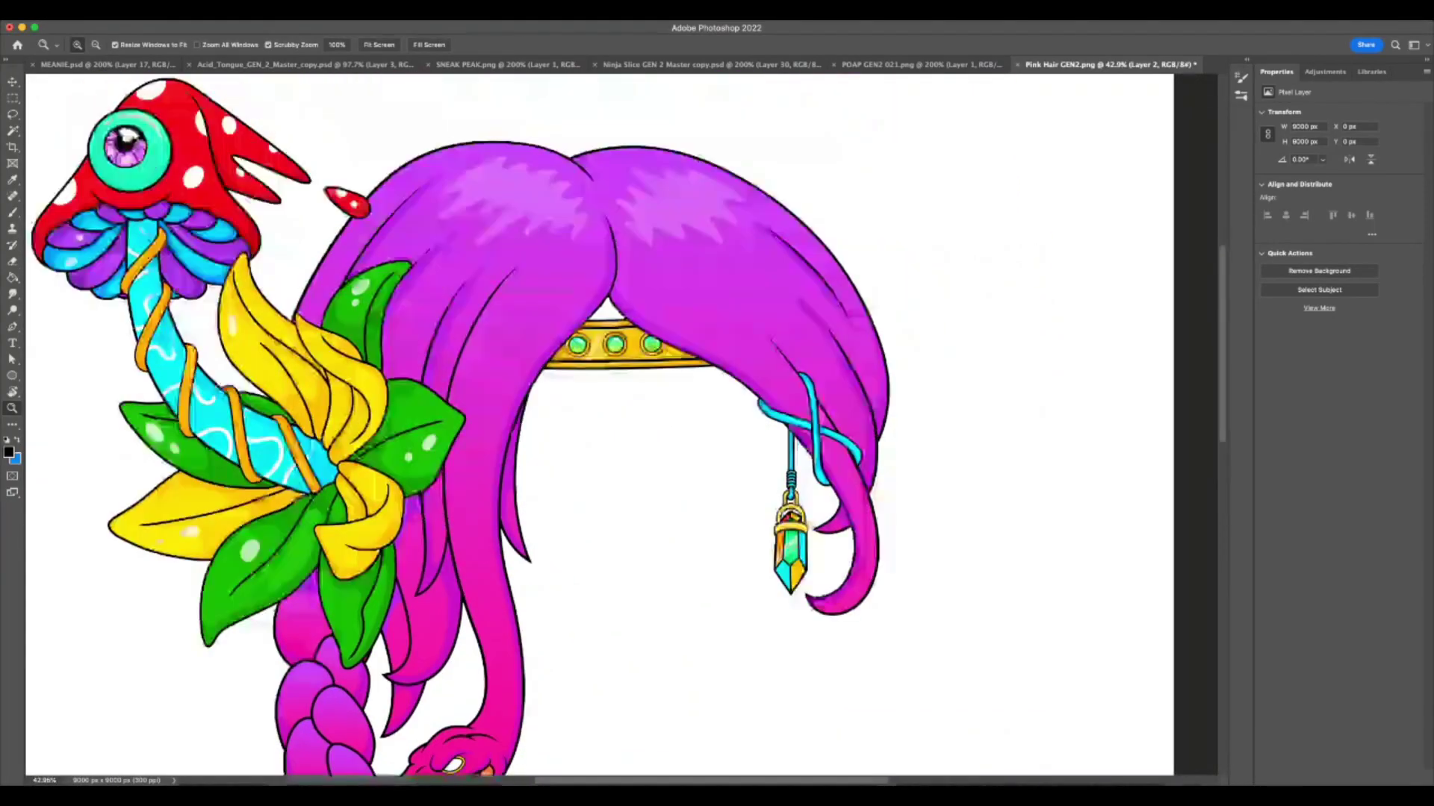
scroll(597, 425, "down", 12)
scroll(597, 426, "left", 4)
key("F7")
left_click_drag(571, 430, 553, 329)
scroll(710, 470, "up", 5)
scroll(710, 469, "down", 6)
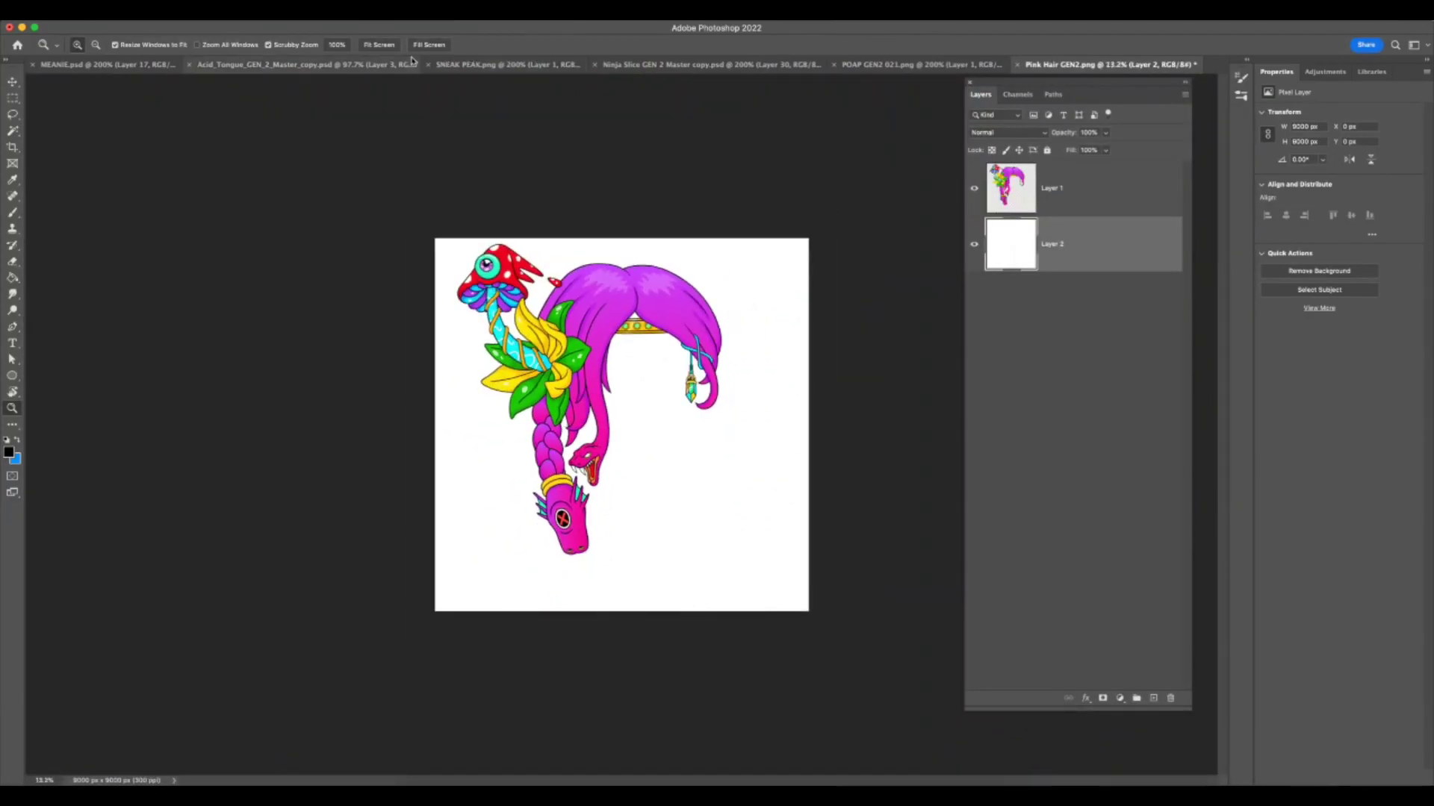
left_click(296, 69)
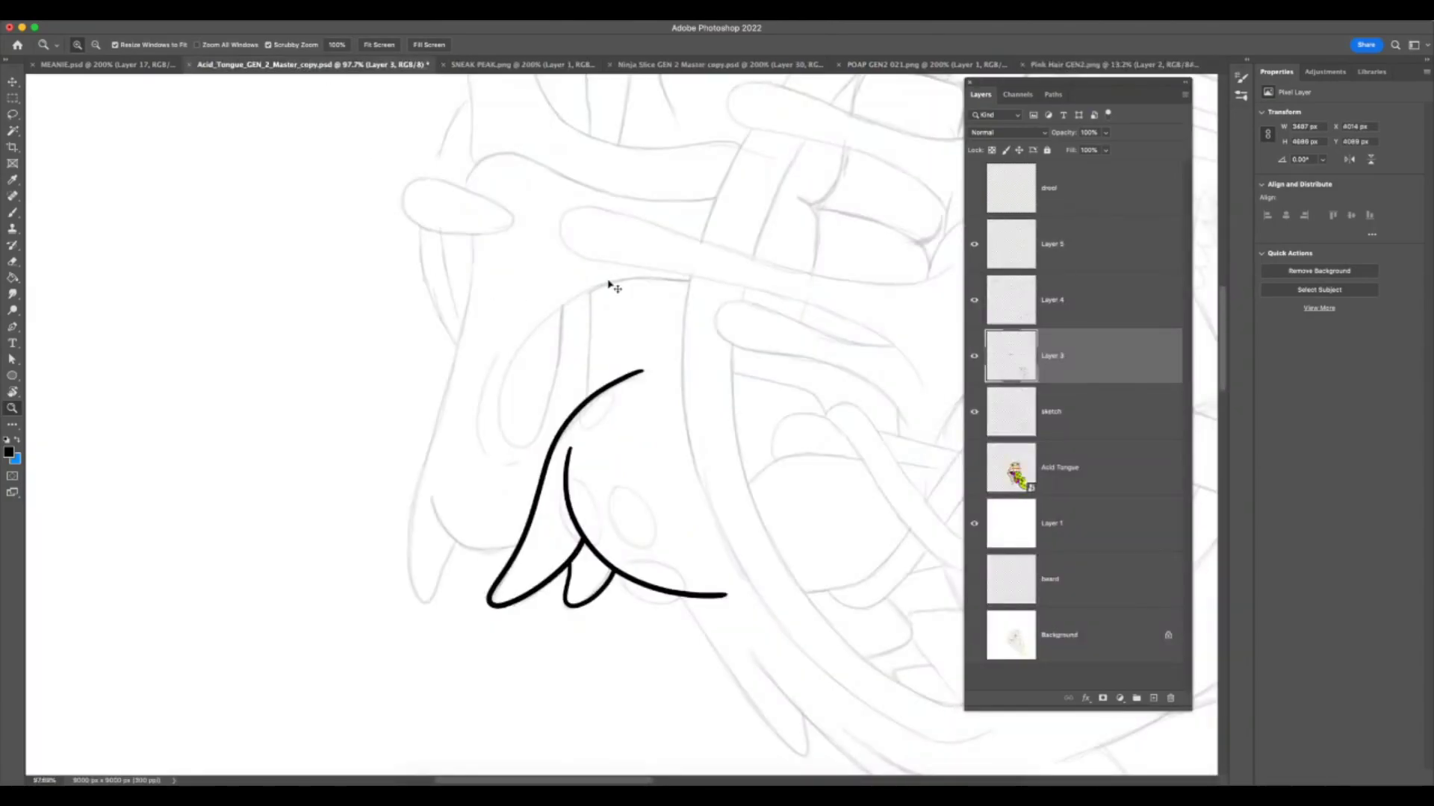
key("super+Tab")
key("super+Tab")
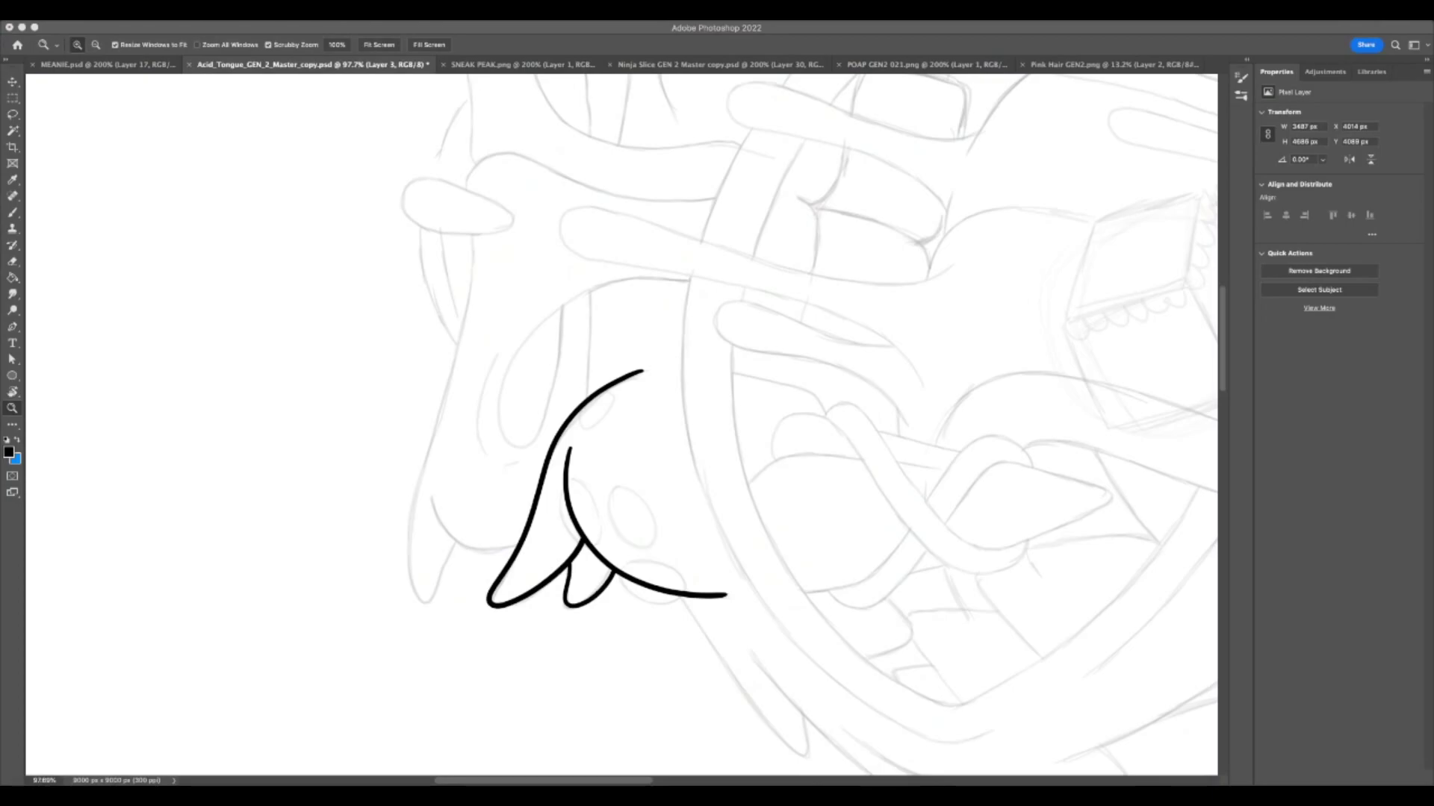
left_click(640, 455)
- Make Layer 4 the active layer and toggle its visibility to check what it contains
left_click_drag(592, 484, 552, 483)
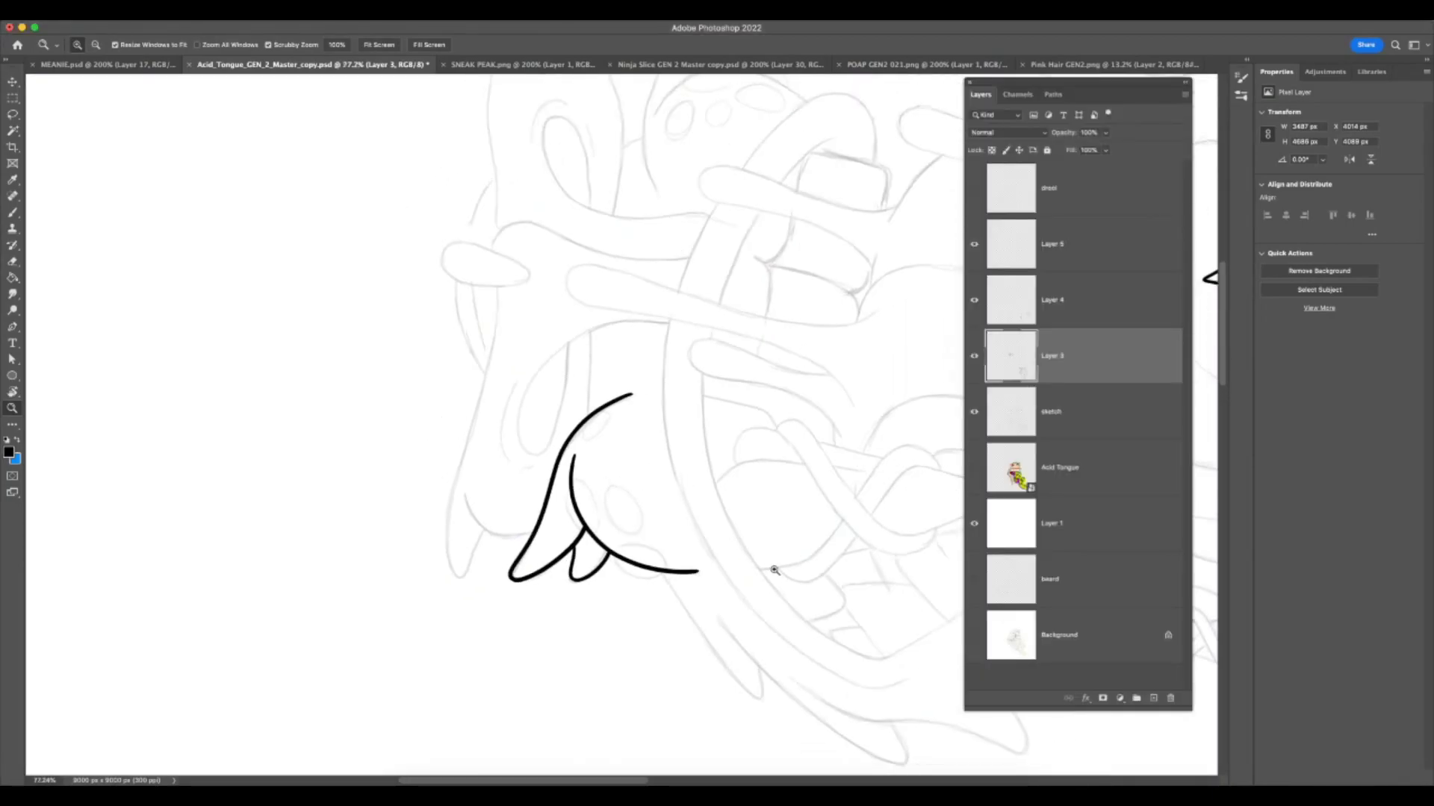
left_click_drag(587, 371, 614, 371)
key("r")
left_click_drag(782, 209, 530, 226)
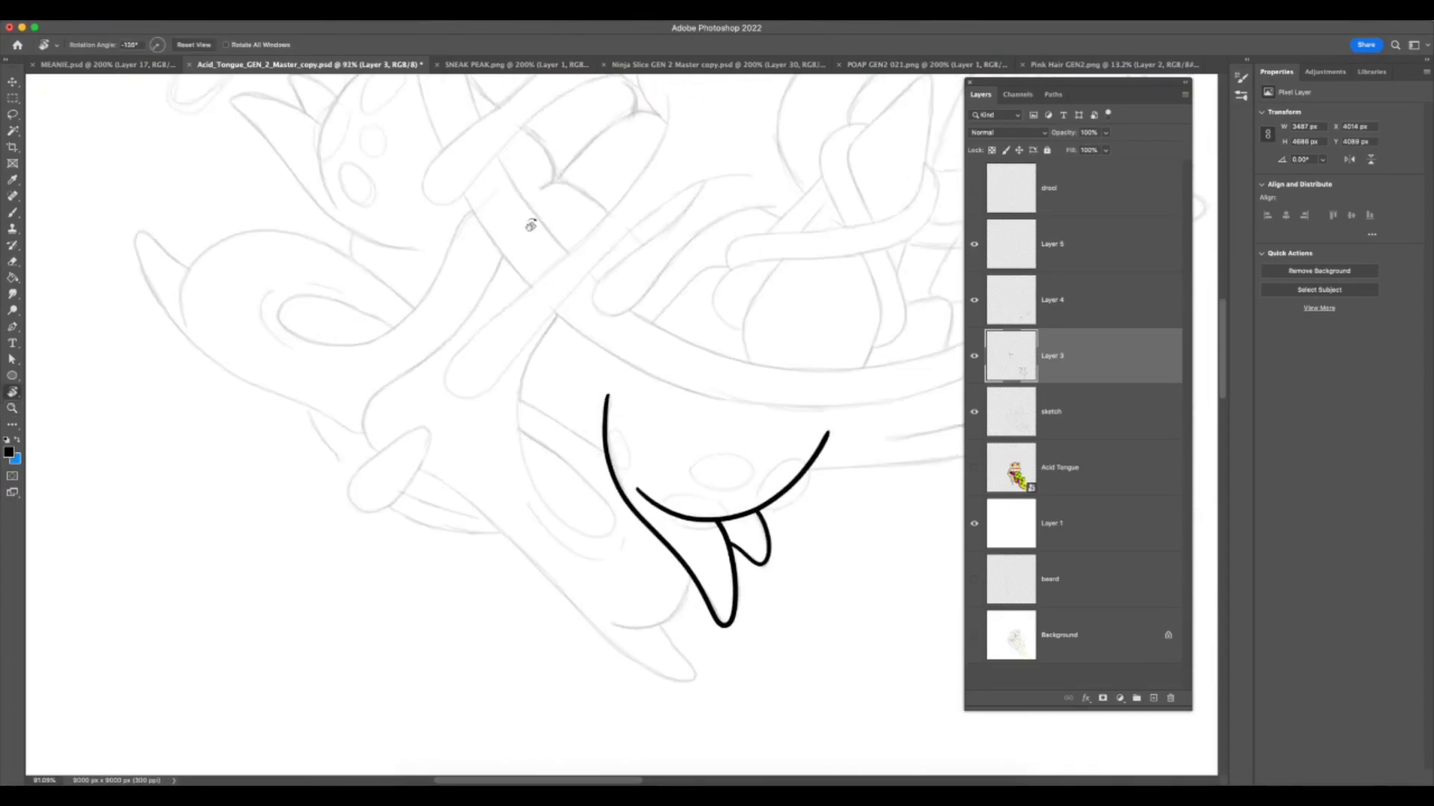
key("z")
left_click(974, 356)
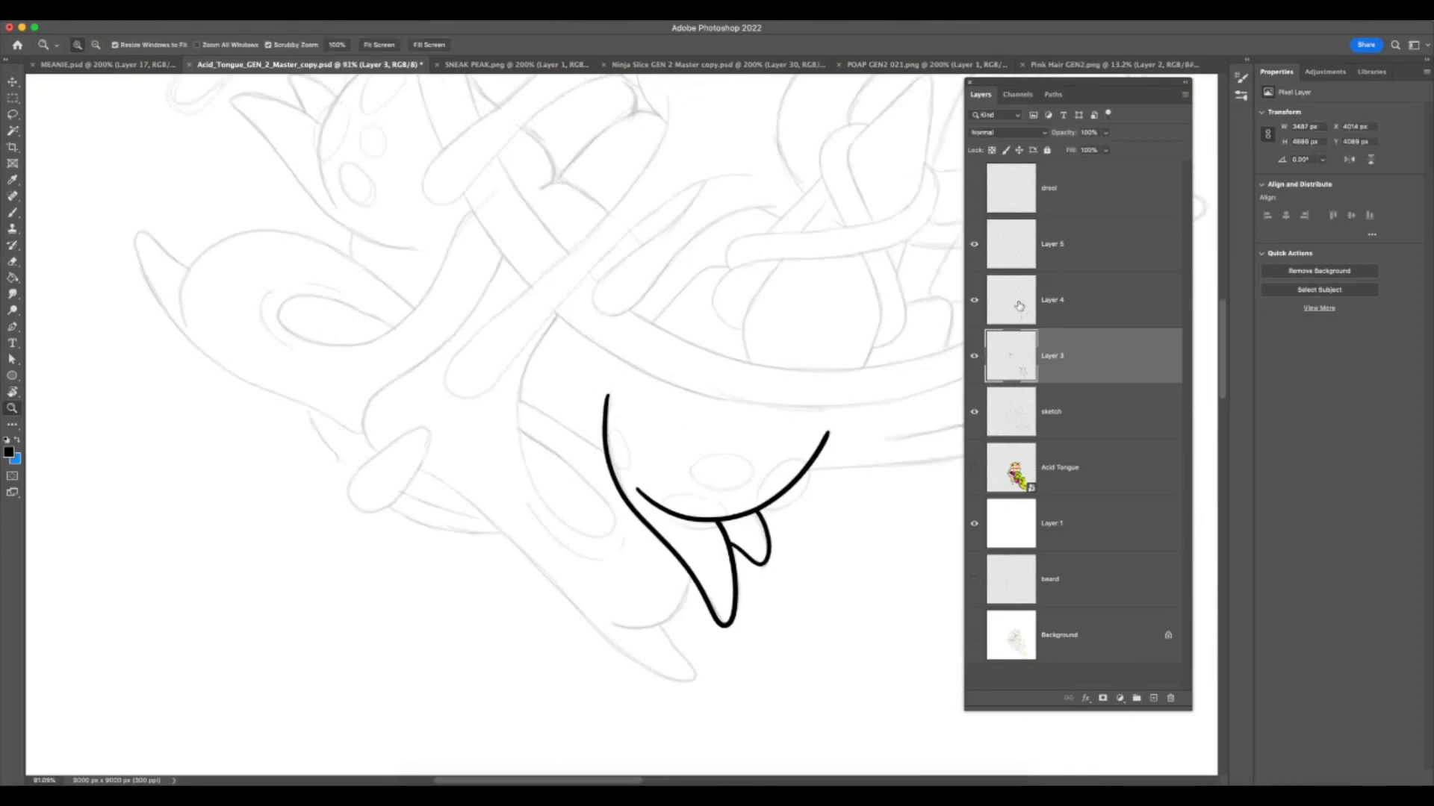
left_click(1021, 302)
left_click(975, 302)
left_click(974, 302)
- Try to ink the outline of the horn-tipped brow above the spotted bulge on Layer 4
left_click_drag(563, 482, 582, 482)
key("r")
left_click_drag(701, 356, 614, 304)
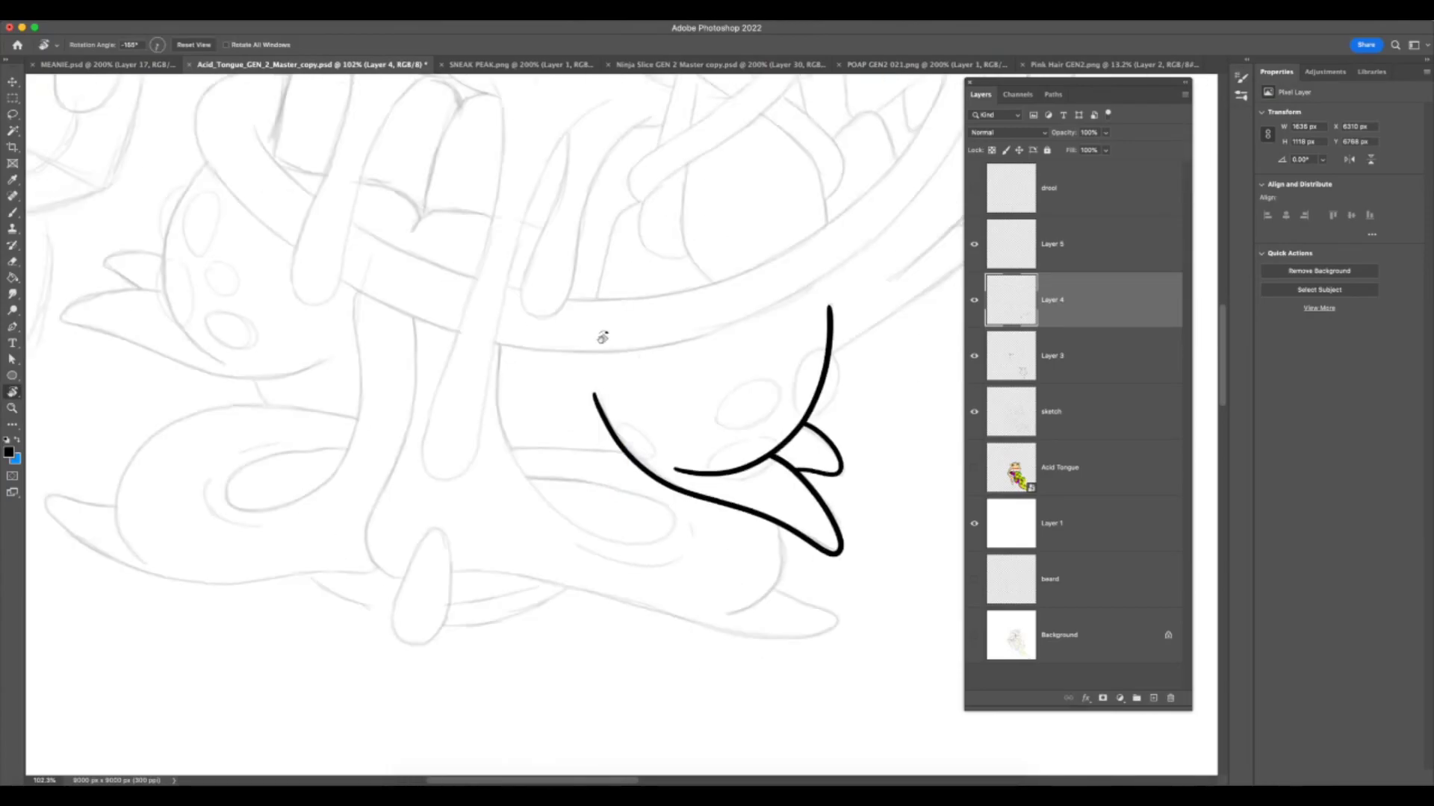
key("z")
scroll(426, 381, "up", 2)
key("b")
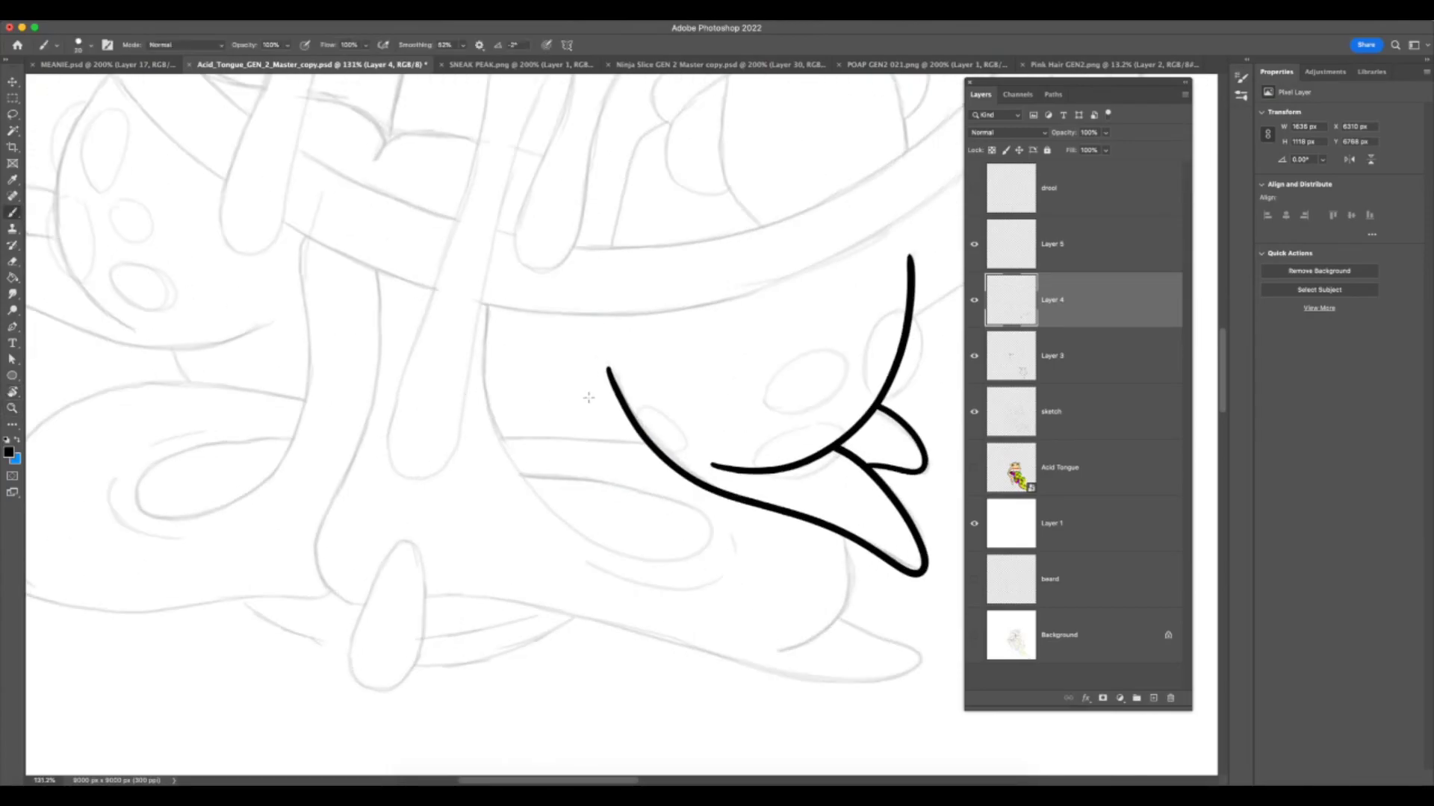
key("super+z")
mouse_move(376, 260)
left_mouse_down()
mouse_move(377, 336)
mouse_move(314, 556)
mouse_move(351, 603)
mouse_move(534, 609)
mouse_move(815, 681)
mouse_move(901, 671)
mouse_move(916, 647)
mouse_move(825, 603)
left_mouse_up()
key("super+z")
- Check the inked brow outline at different rotations and zoom levels, and undo it
key("z")
left_click_drag(712, 446, 624, 426)
key("r")
left_click_drag(702, 328, 478, 489)
key("z")
left_click_drag(624, 246, 699, 276)
key("r")
key("z")
key("r")
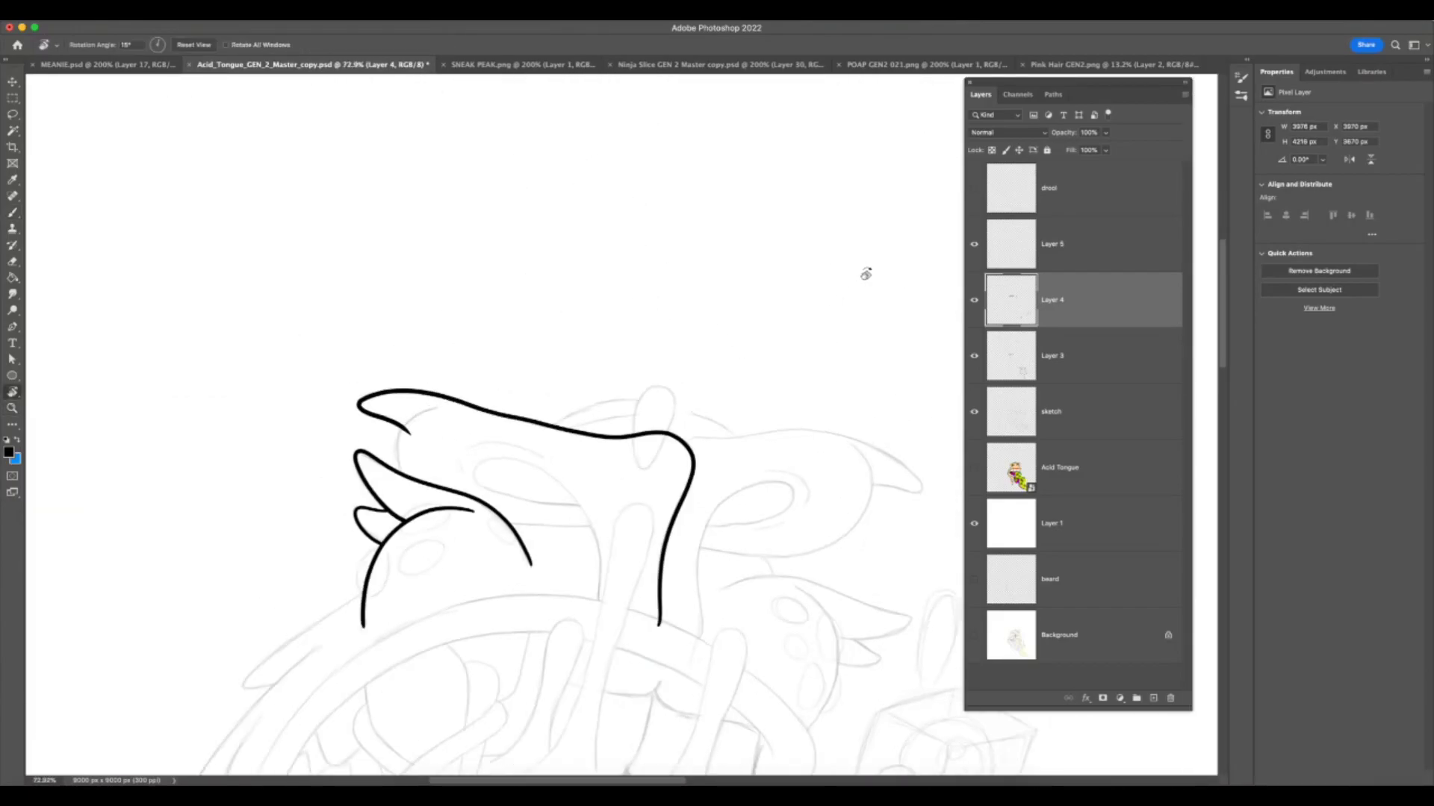
left_click_drag(864, 271, 832, 401)
key("z")
left_click_drag(732, 377, 762, 385)
key("ctrl+z")
- Ink the brow outline on Layer 4, from its pointed horn along the upper edge and down the inner side
left_click(13, 213)
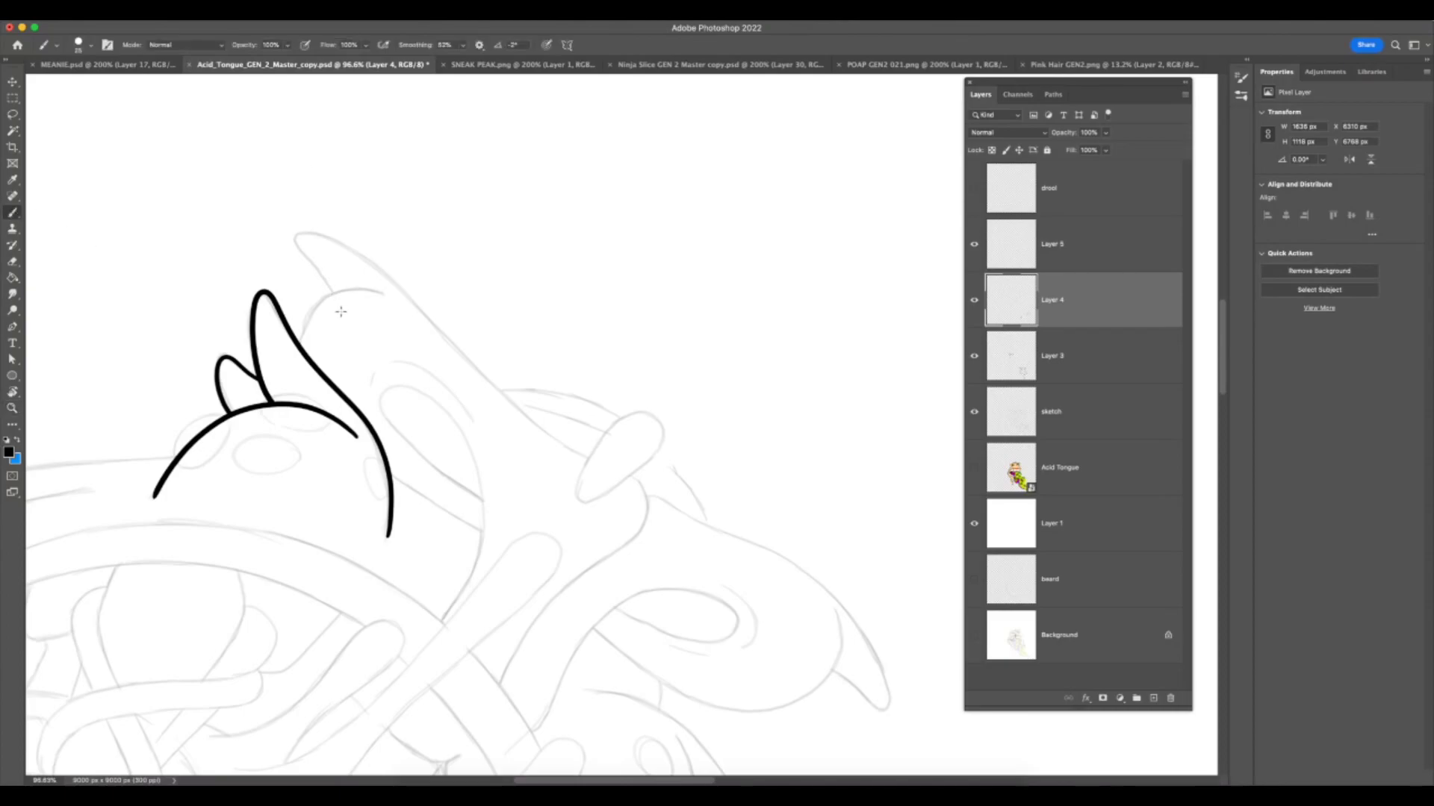
left_click_drag(339, 309, 301, 259)
key("ctrl+z")
key("ctrl+z")
mouse_move(336, 305)
left_mouse_down()
mouse_move(288, 235)
mouse_move(329, 235)
mouse_move(387, 265)
mouse_move(515, 396)
mouse_move(645, 495)
mouse_move(638, 534)
mouse_move(556, 600)
mouse_move(499, 691)
left_mouse_up()
key("z")
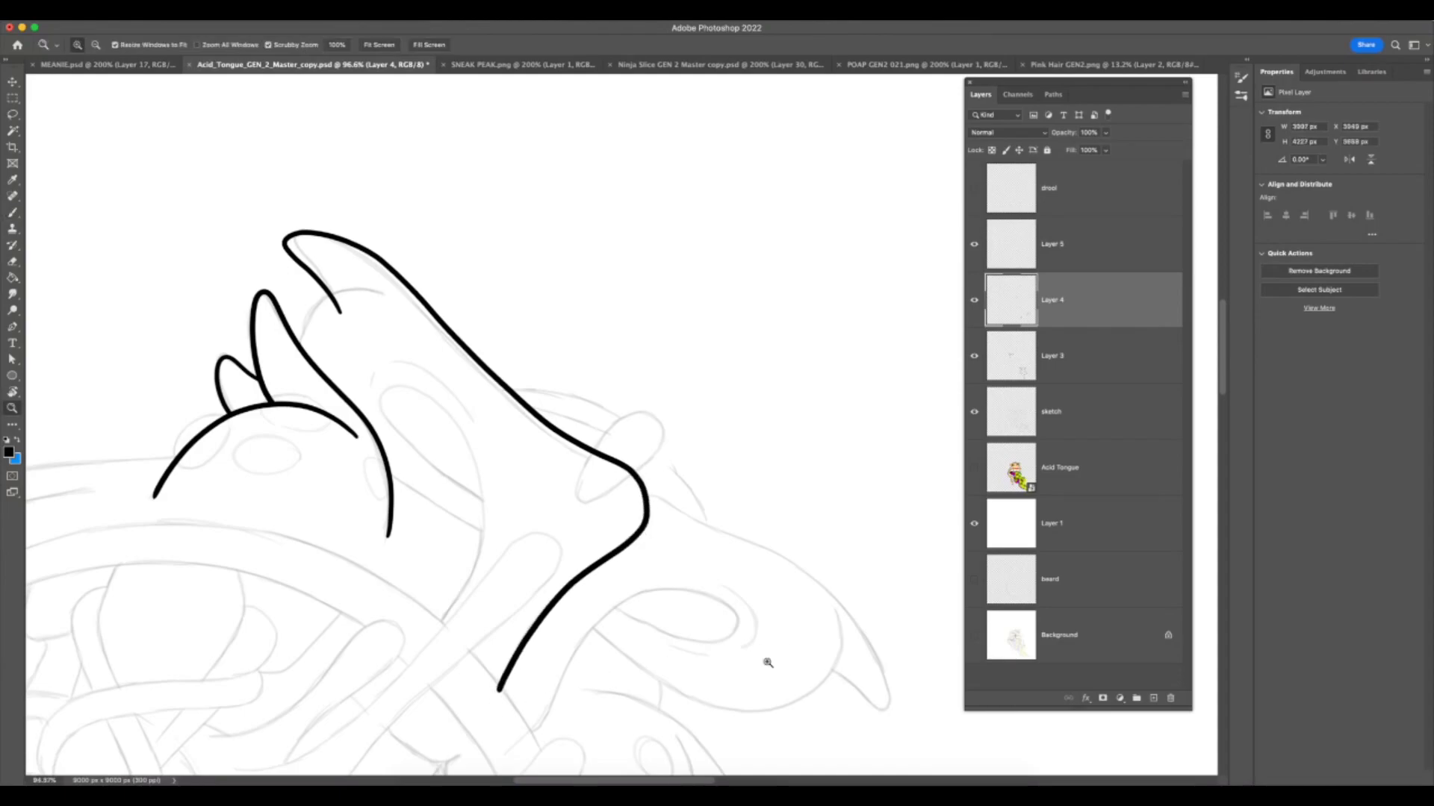
left_click(775, 657, "alt")
key("F7")
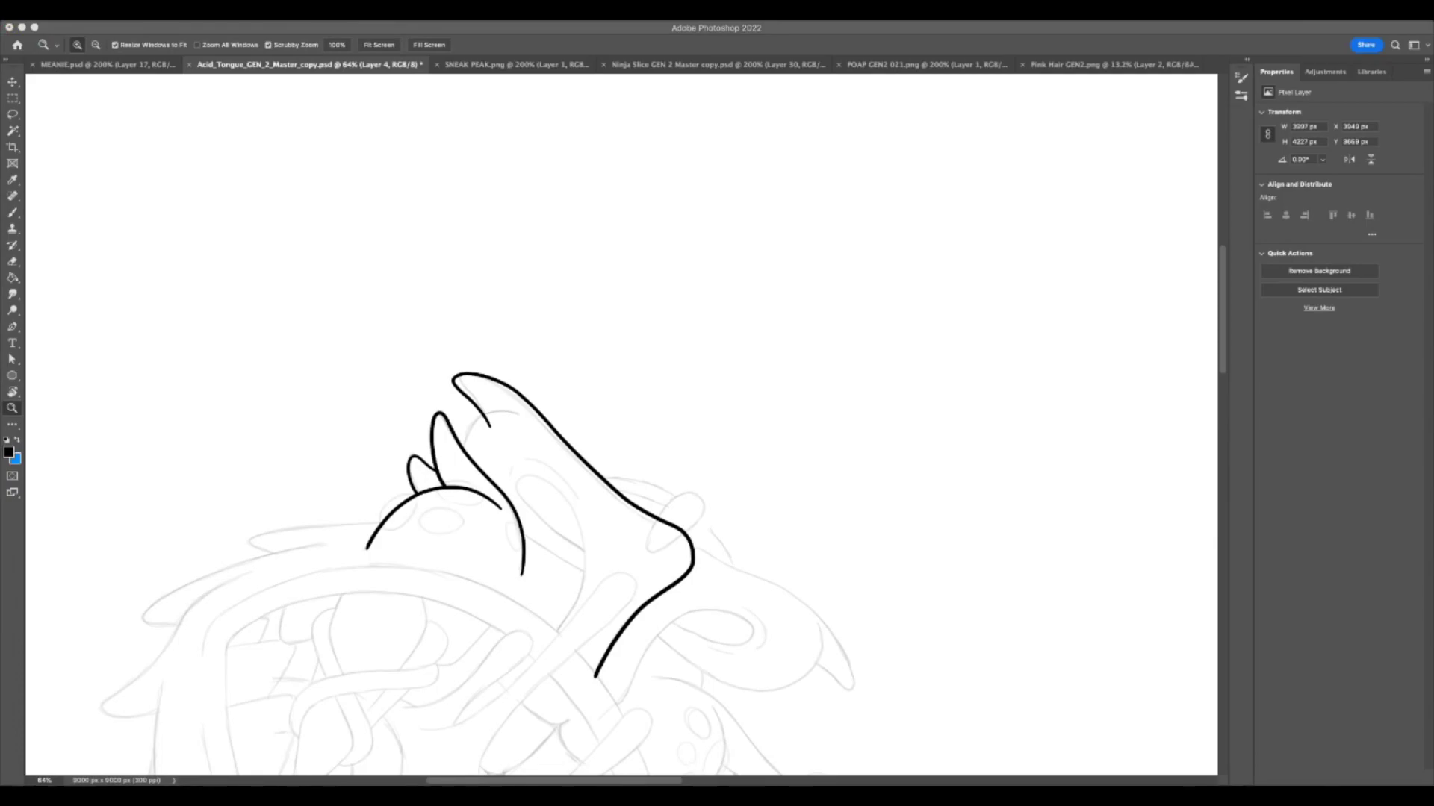
left_click(809, 612)
- Examine the brow's horn up close, toggle Layer 4's visibility to check its lines, and make Layer 3 active
key("r")
left_click_drag(800, 446, 640, 272)
key("z")
left_click_drag(796, 608, 678, 361)
key("r")
key("F7")
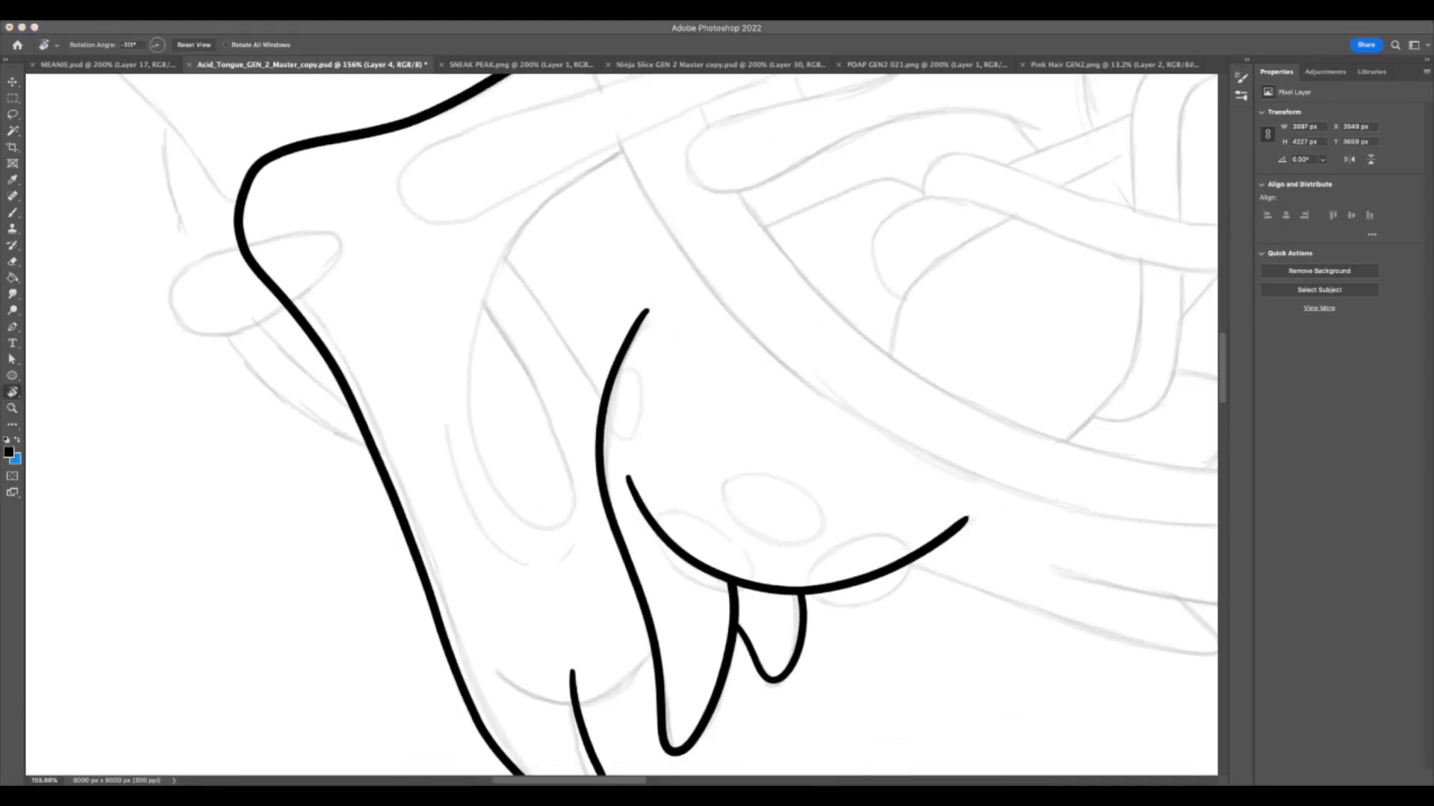
key("F7")
key("z")
left_click_drag(619, 631, 695, 627)
key("r")
left_click_drag(829, 440, 663, 263)
key("z")
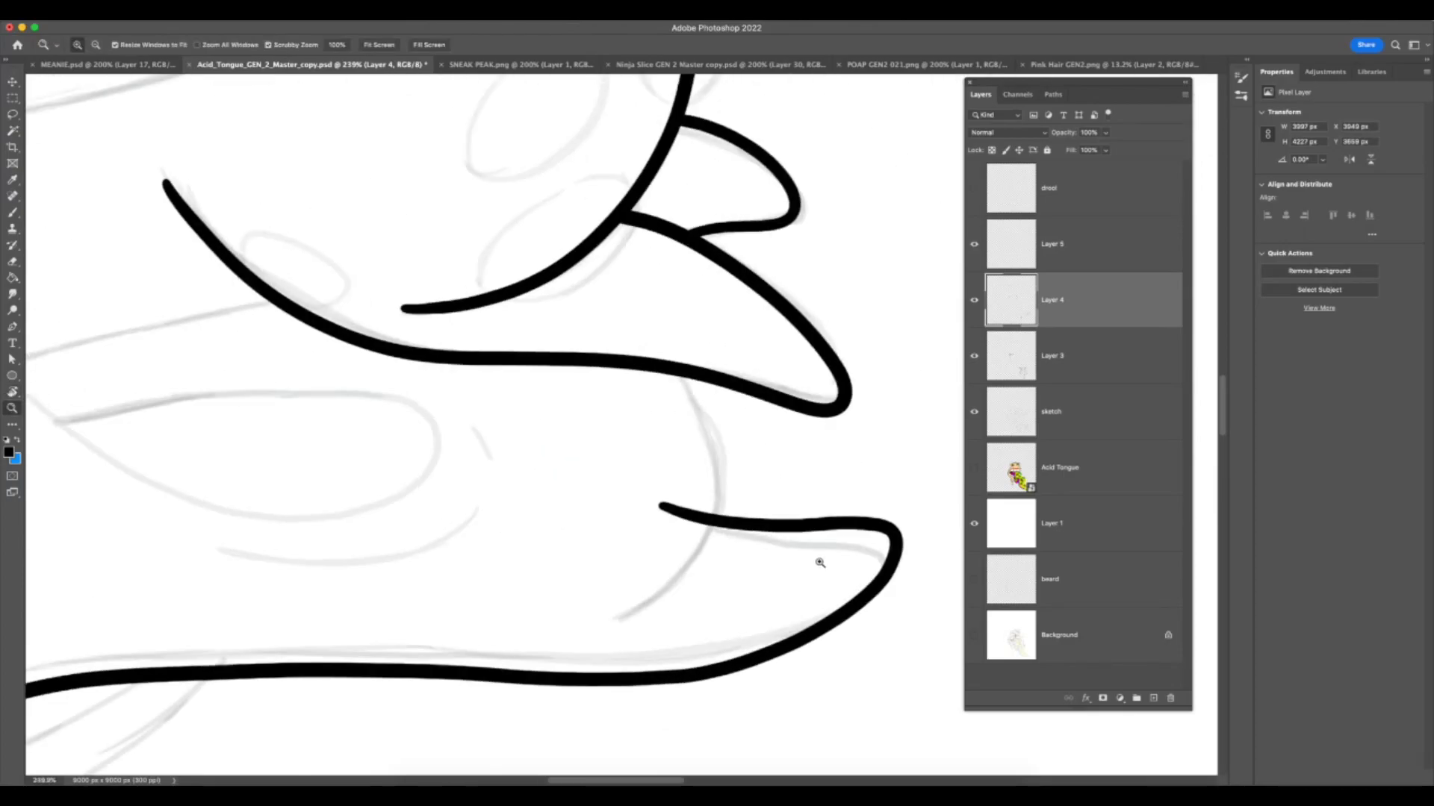
left_click_drag(820, 563, 837, 561)
left_click(9, 211)
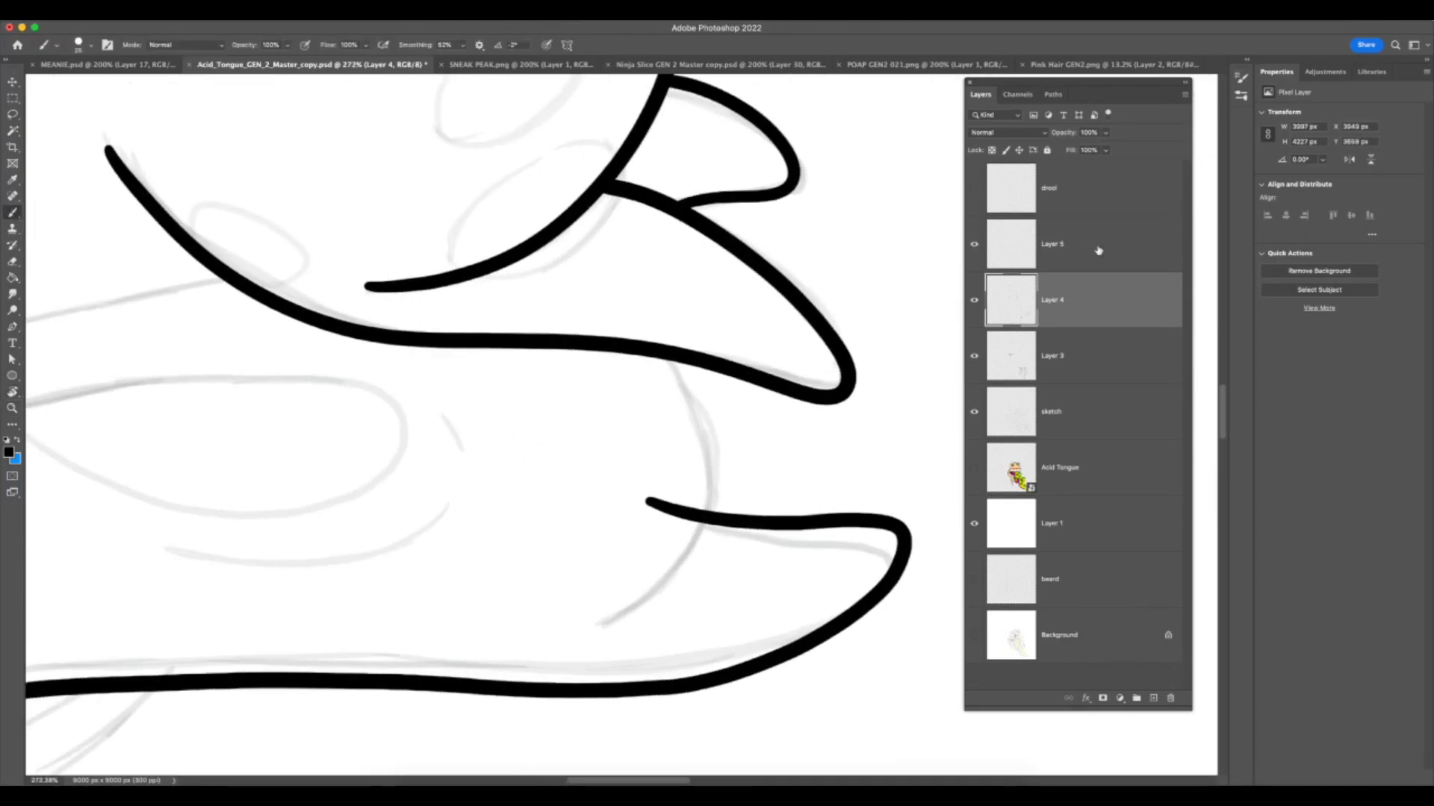
left_click(974, 301)
left_click(975, 301)
left_click(1075, 357)
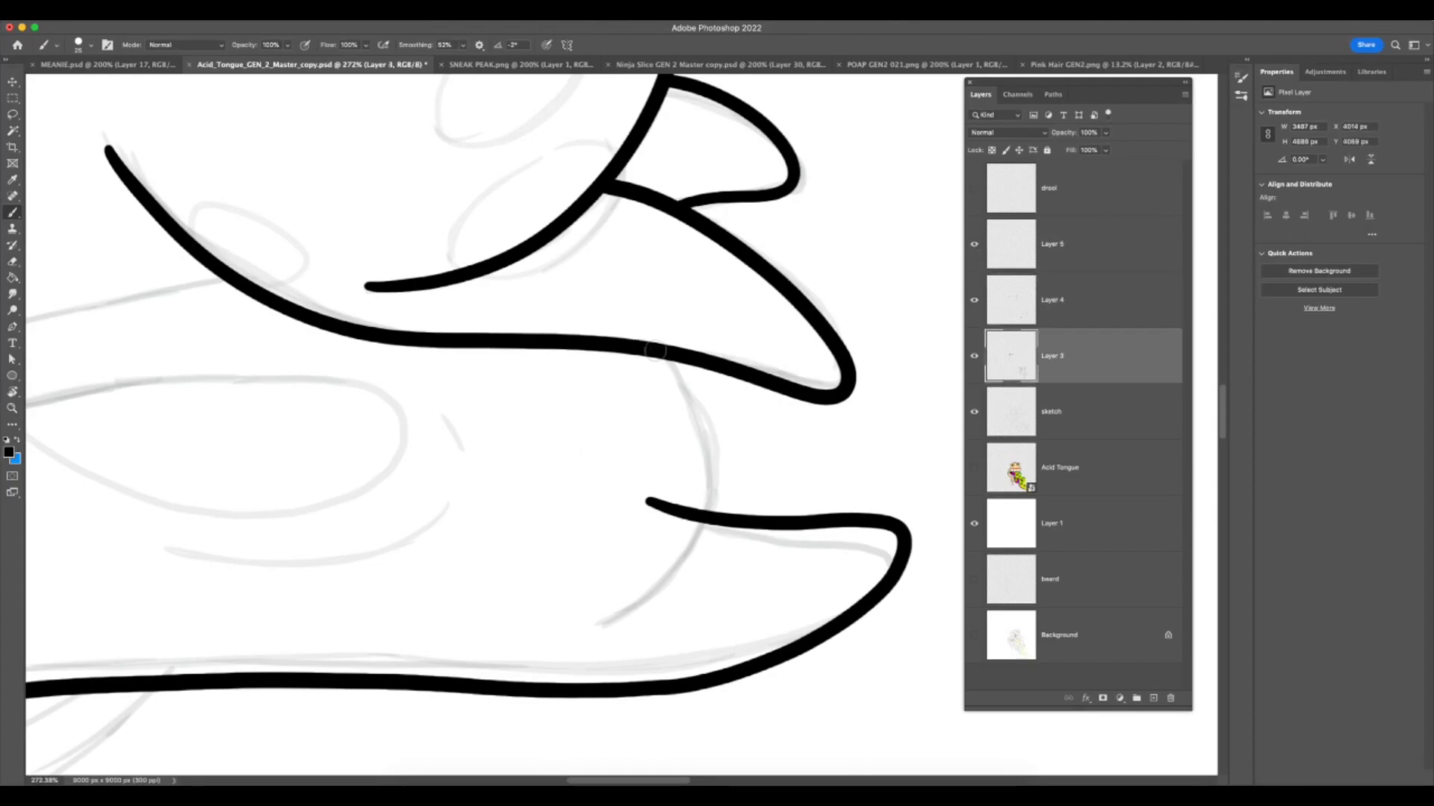
- Ink the rounded end of the brow on Layer 3, curving from the long spike across the base of the brow's horn
key("super+z")
left_click_drag(659, 349, 699, 425)
key("super+z")
mouse_move(654, 351)
left_mouse_down()
mouse_move(702, 411)
mouse_move(710, 482)
mouse_move(689, 559)
mouse_move(598, 622)
left_mouse_up()
key("F7")
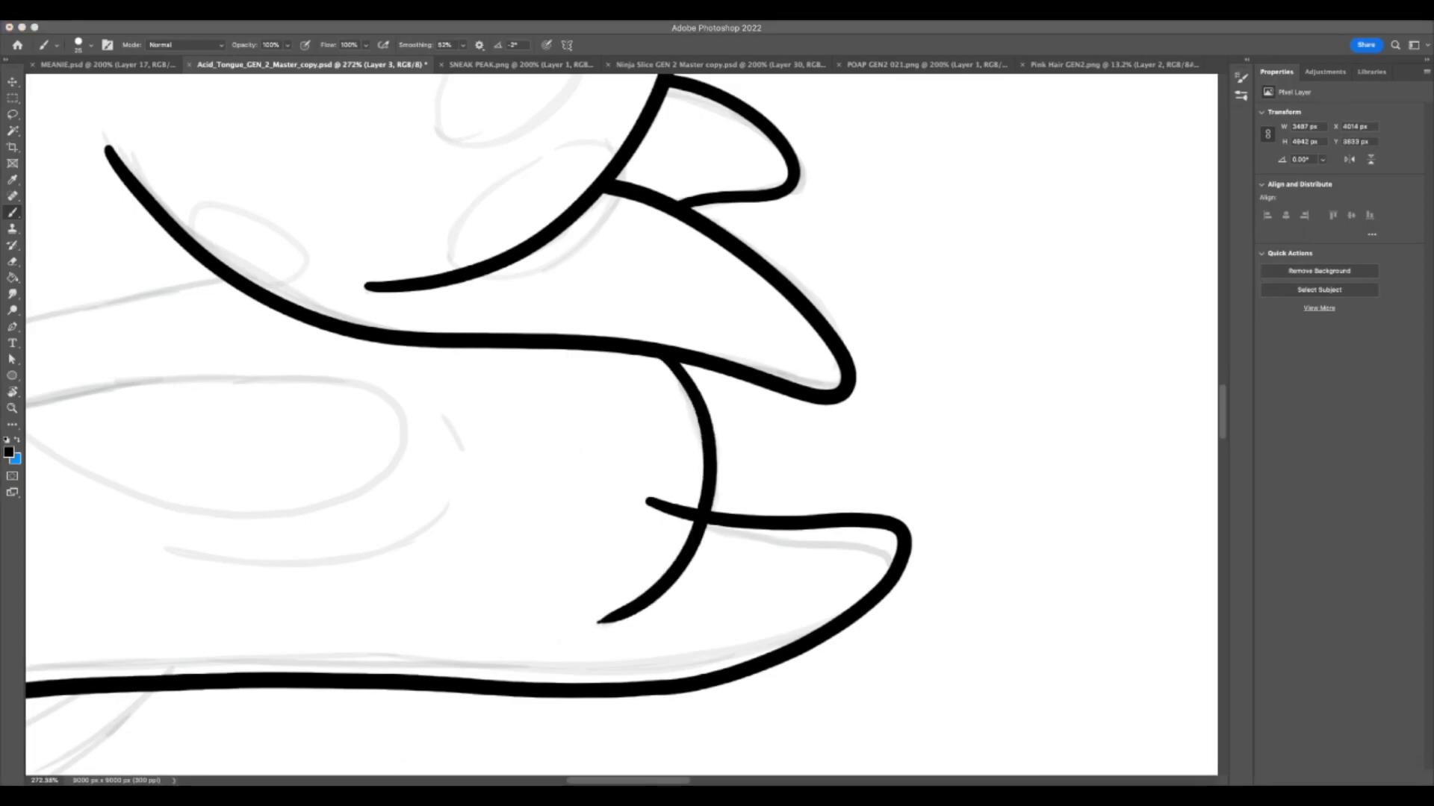
key("F7")
key("alt+bracketright")
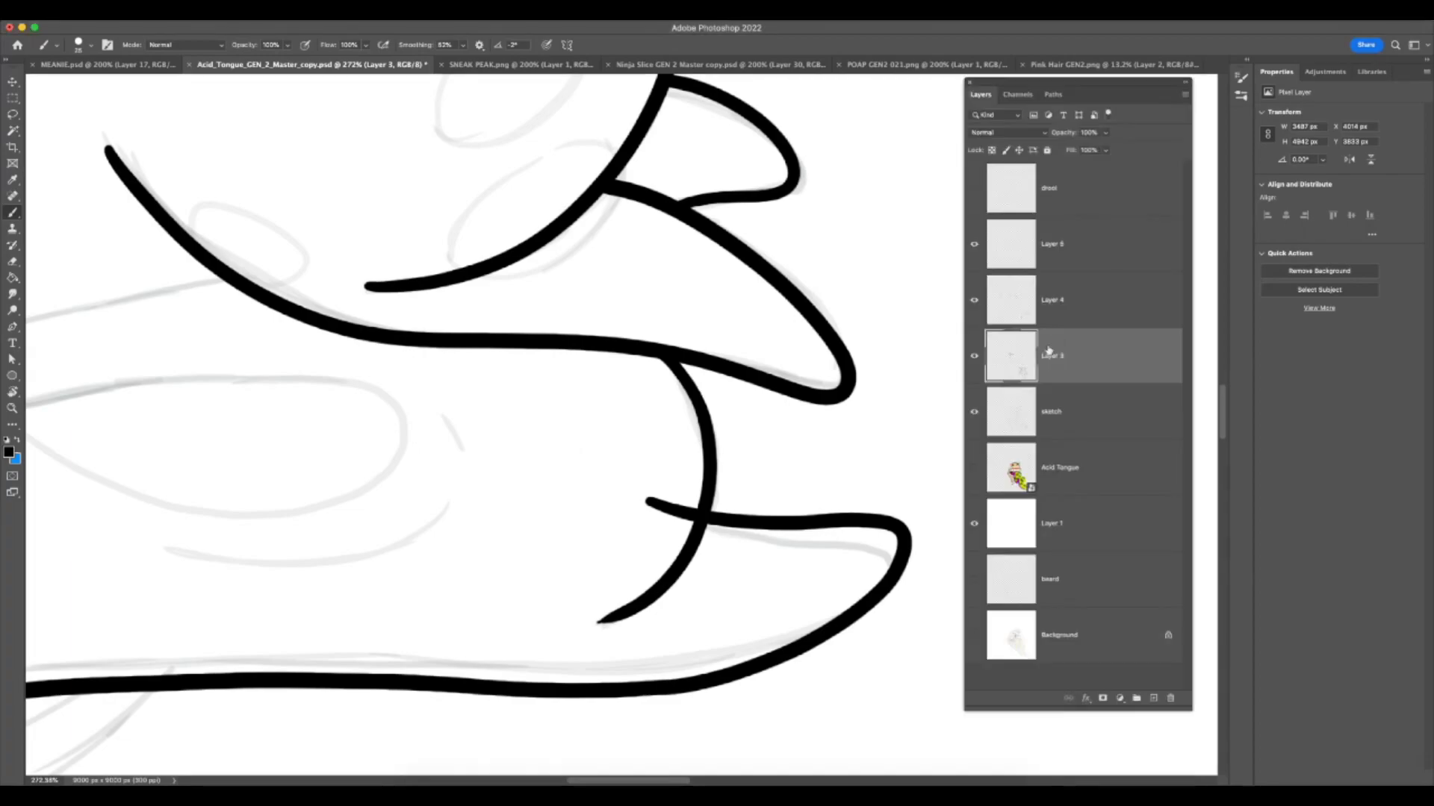
- Toggle Layer 4's visibility to check its lines, and erase the horn line's stub crossing the rounded end of the brow
left_click(13, 262)
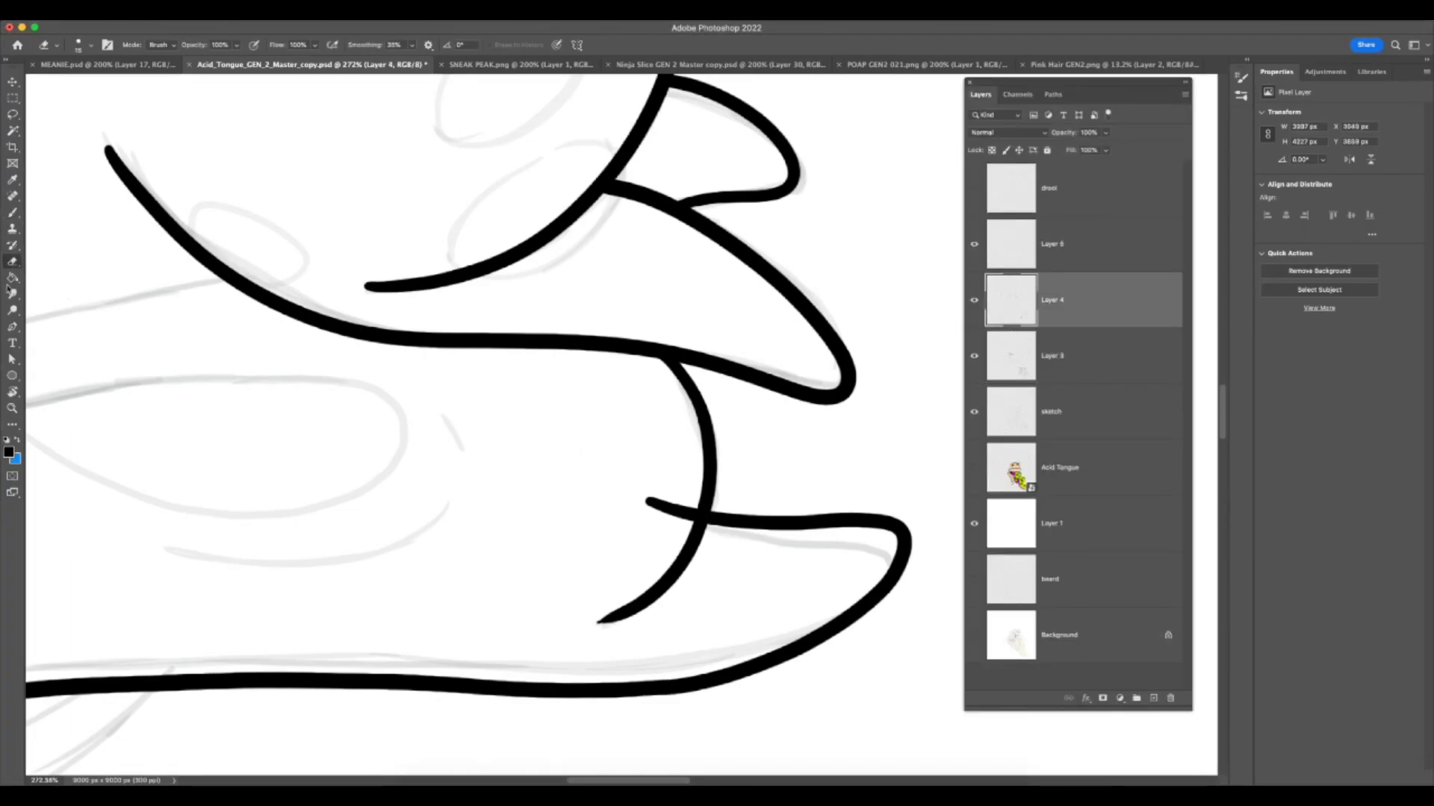
left_click(973, 301)
left_click(973, 301)
mouse_move(658, 506)
left_mouse_down()
mouse_move(675, 530)
mouse_move(693, 500)
left_mouse_up()
- Examine the inked brow and the surrounding sketch at different rotations and zoom levels
key("z")
left_click_drag(686, 635, 637, 669)
key("r")
left_click_drag(810, 468, 486, 565)
key("z")
left_click_drag(619, 168, 570, 333)
key("r")
key("z")
key("r")
mouse_move(810, 237)
left_mouse_down()
mouse_move(761, 190)
mouse_move(715, 200)
left_mouse_up()
key("z")
left_click_drag(508, 439, 562, 438)
- Ink the brow's inner edge on Layer 4, curving down into the closed teardrop-shaped opening, redoing the stroke until it follows the sketch
key("b")
key("z")
scroll(544, 406, "down", 3)
left_click(12, 213)
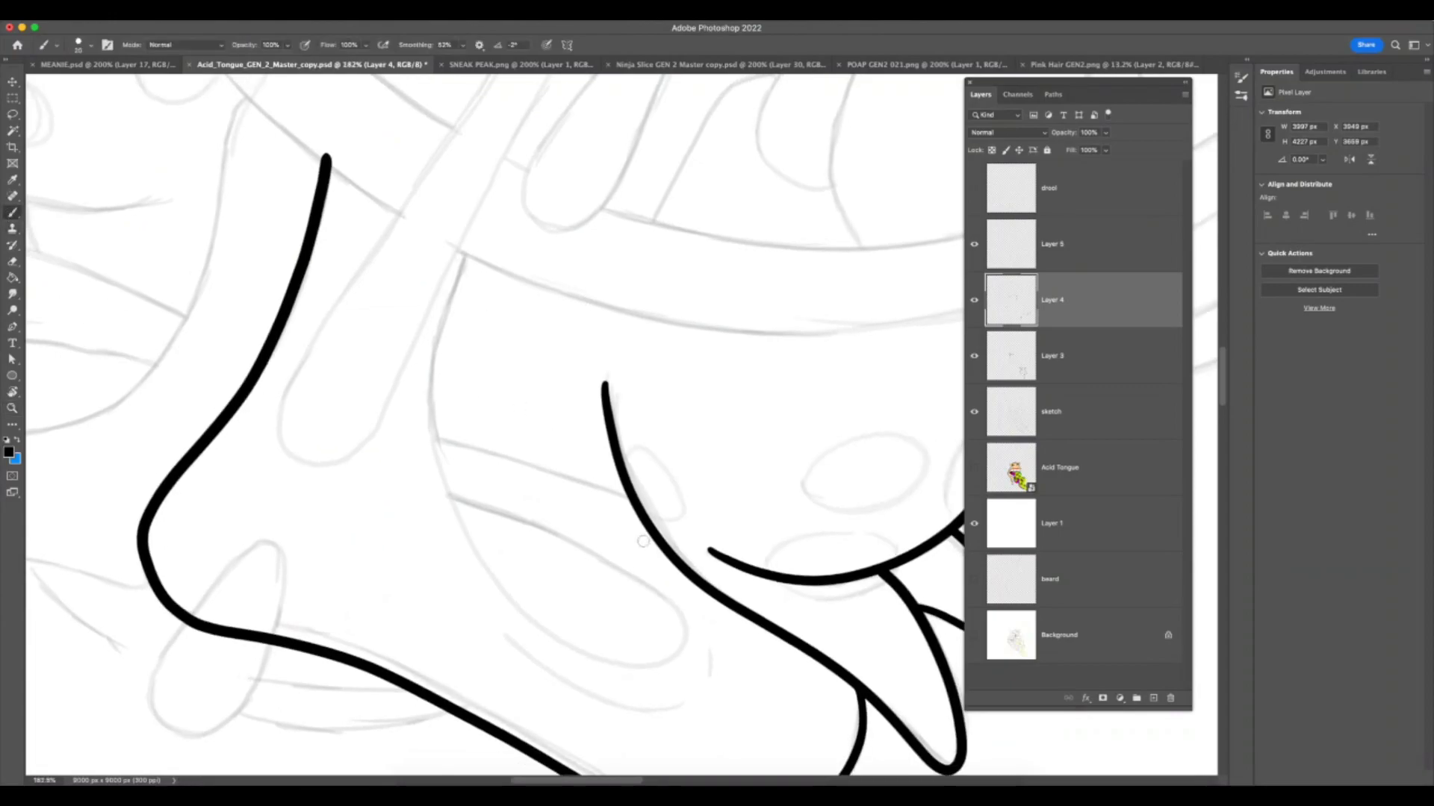
key("ctrl+z")
key("super+z")
left_click_drag(475, 242, 452, 300)
key("super+z")
key("super+z")
mouse_move(473, 244)
left_mouse_down()
mouse_move(441, 343)
mouse_move(472, 248)
mouse_move(455, 297)
left_mouse_up()
key("ctrl+z")
left_click_drag(479, 236, 437, 363)
key("ctrl+z")
key("ctrl+z")
key("ctrl+z")
mouse_move(475, 239)
left_mouse_down()
mouse_move(437, 339)
mouse_move(468, 253)
mouse_move(431, 424)
mouse_move(446, 502)
mouse_move(487, 579)
mouse_move(536, 627)
mouse_move(596, 659)
mouse_move(669, 659)
mouse_move(681, 612)
mouse_move(632, 571)
mouse_move(443, 486)
left_mouse_up()
key("ctrl+z")
key("ctrl+z")
key("z")
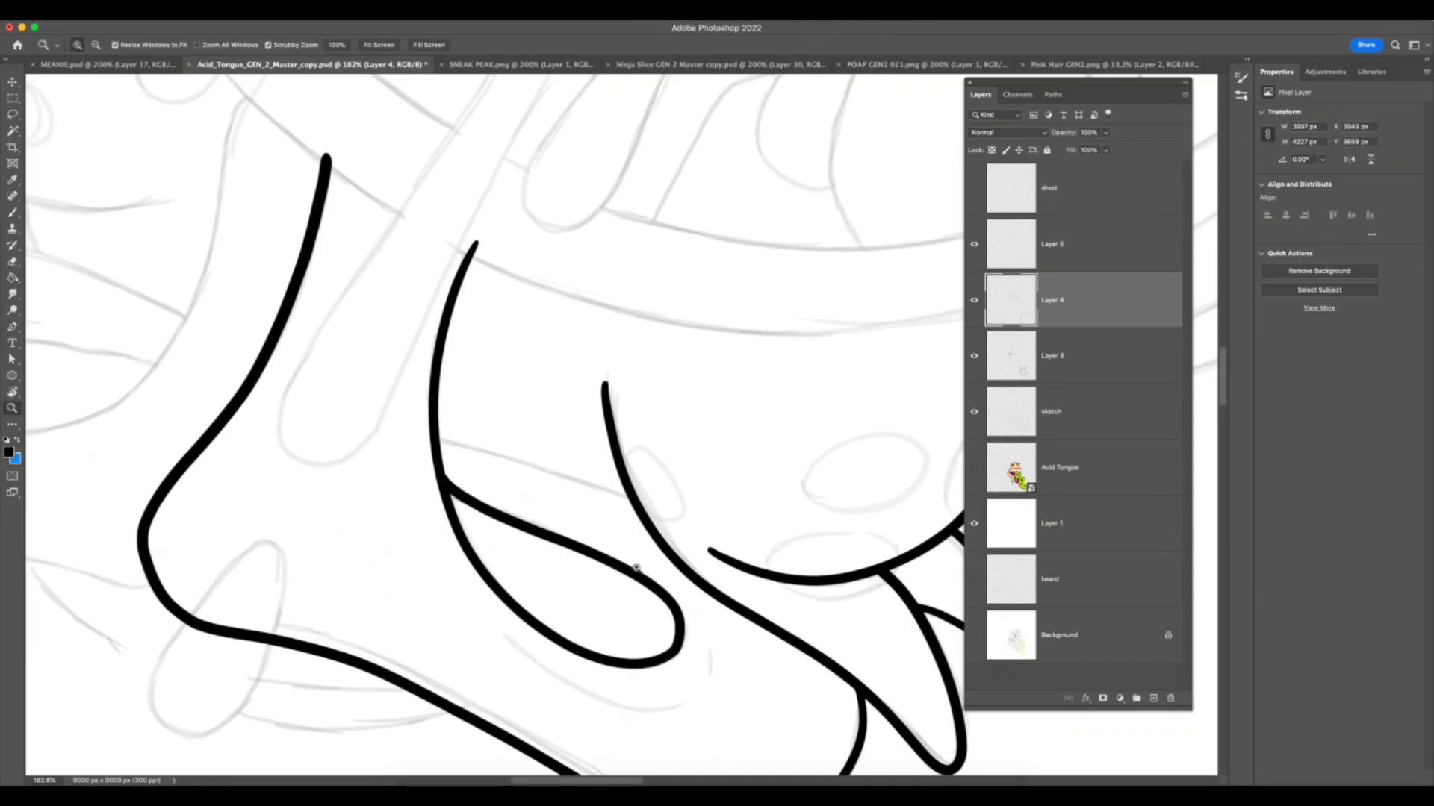
- Examine the inked brow within the whole drawing and check the rotated sketch of the adjoining second brow
left_click_drag(656, 643, 614, 682)
left_click_drag(718, 676, 706, 697)
key("super+Tab")
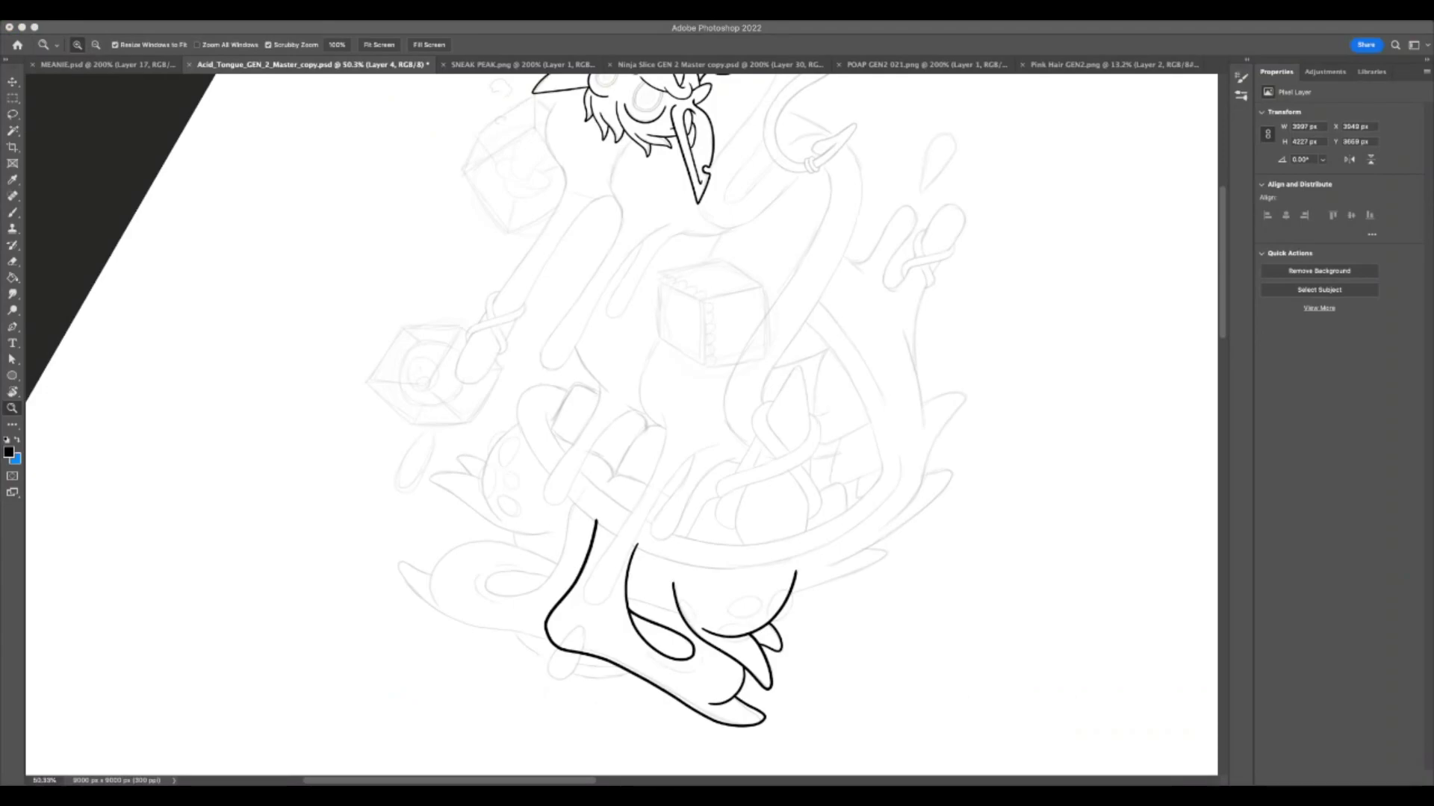
key("super+Tab")
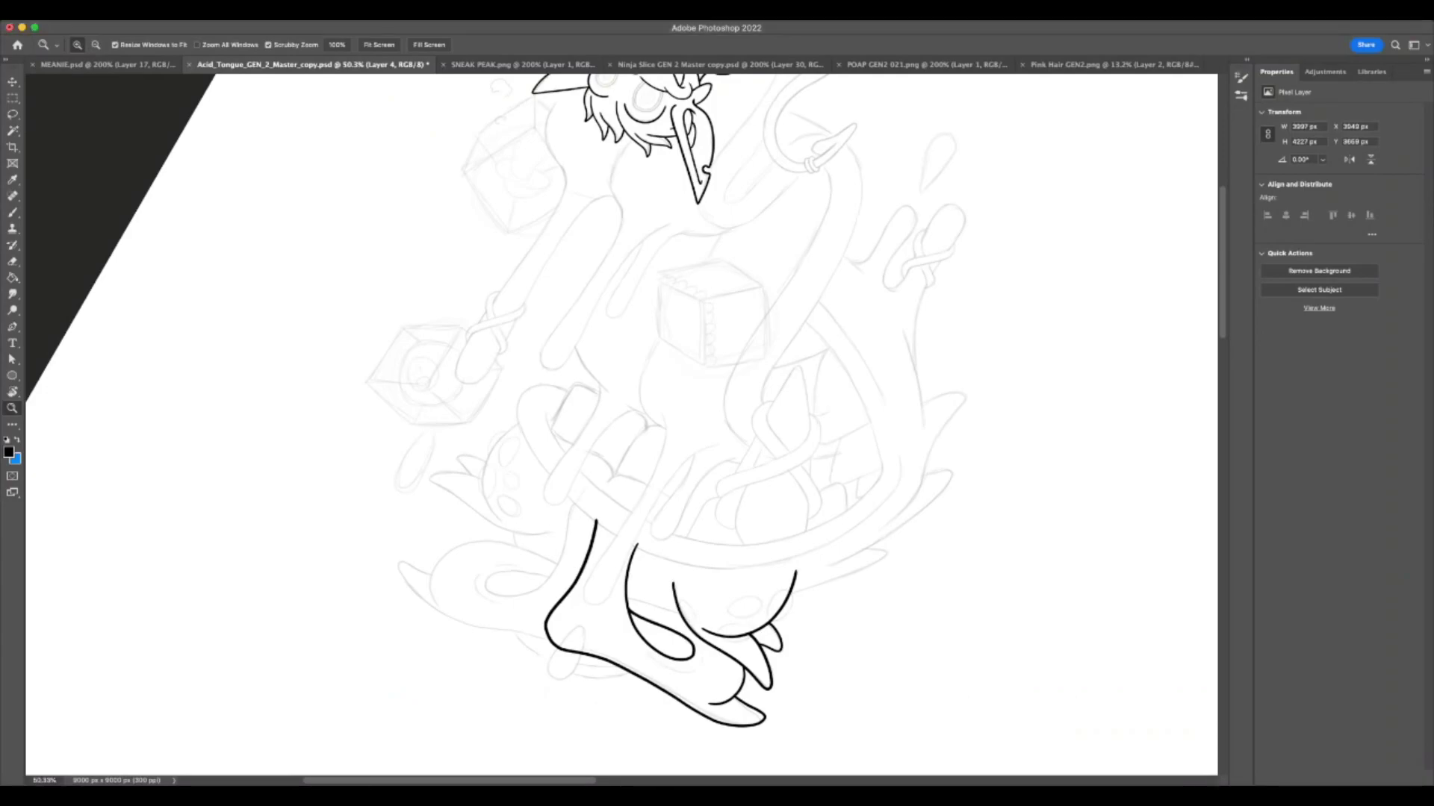
left_click_drag(562, 657, 623, 644)
key("r")
left_click_drag(731, 478, 634, 408)
left_click_drag(854, 511, 656, 642)
mouse_move(817, 562)
left_mouse_down()
mouse_move(798, 598)
mouse_move(751, 630)
left_mouse_up()
key("z")
left_click_drag(724, 620, 771, 620)
- Ink the second brow's inner edge on Layer 4, running into its teardrop-shaped opening, redoing the stroke until it follows the sketch
left_click(12, 213)
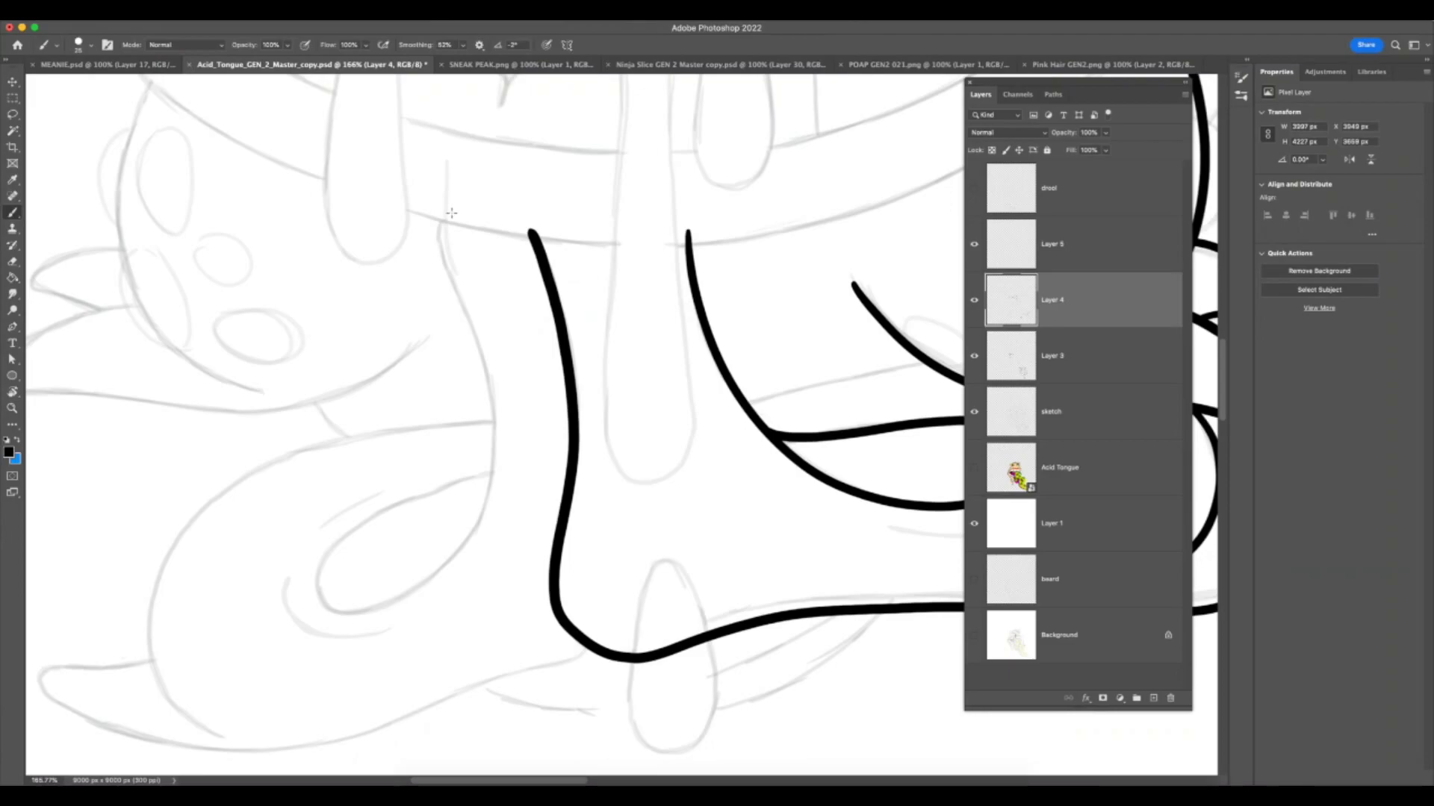
key("super+z")
mouse_move(448, 212)
left_mouse_down()
mouse_move(486, 459)
mouse_move(454, 546)
mouse_move(405, 602)
mouse_move(354, 616)
mouse_move(315, 594)
mouse_move(338, 544)
mouse_move(447, 487)
left_mouse_up()
key("super+z")
key("ctrl+z")
mouse_move(447, 210)
left_mouse_down()
mouse_move(442, 264)
mouse_move(488, 401)
mouse_move(487, 478)
mouse_move(465, 546)
mouse_move(418, 595)
mouse_move(368, 619)
mouse_move(321, 609)
mouse_move(318, 559)
mouse_move(499, 439)
left_mouse_up()
key("ctrl+z")
left_click_drag(433, 237, 492, 447)
key("ctrl+z")
mouse_move(446, 210)
left_mouse_down()
mouse_move(491, 435)
mouse_move(451, 564)
mouse_move(347, 608)
mouse_move(334, 553)
mouse_move(482, 468)
left_mouse_up()
key("ctrl+z")
mouse_move(447, 210)
left_mouse_down()
mouse_move(442, 270)
mouse_move(482, 370)
left_mouse_up()
key("ctrl+z")
mouse_move(437, 241)
left_mouse_down()
mouse_move(490, 420)
mouse_move(460, 541)
mouse_move(408, 595)
mouse_move(338, 611)
mouse_move(372, 523)
left_mouse_up()
key("ctrl+z")
left_click_drag(450, 212, 478, 336)
key("ctrl+z")
mouse_move(444, 213)
left_mouse_down()
mouse_move(489, 481)
mouse_move(478, 545)
left_mouse_up()
key("ctrl+z")
key("super+z")
mouse_move(448, 209)
left_mouse_down()
mouse_move(434, 245)
mouse_move(453, 295)
mouse_move(440, 223)
mouse_move(463, 299)
left_mouse_up()
key("super+z")
key("ctrl+z")
key("ctrl+z")
mouse_move(441, 231)
left_mouse_down()
mouse_move(484, 379)
mouse_move(487, 495)
mouse_move(470, 538)
mouse_move(409, 599)
mouse_move(337, 605)
mouse_move(319, 584)
mouse_move(333, 544)
mouse_move(493, 463)
left_mouse_up()
- Ink the second brow's outer edge on Layer 4, from its junction with the first brow around the pointed horn
key("z")
key("r")
left_click_drag(906, 430, 698, 157)
key("z")
left_click_drag(886, 612, 825, 675)
scroll(876, 645, "down", 1)
scroll(876, 645, "right", 1)
scroll(816, 678, "down", 1)
left_click(12, 211)
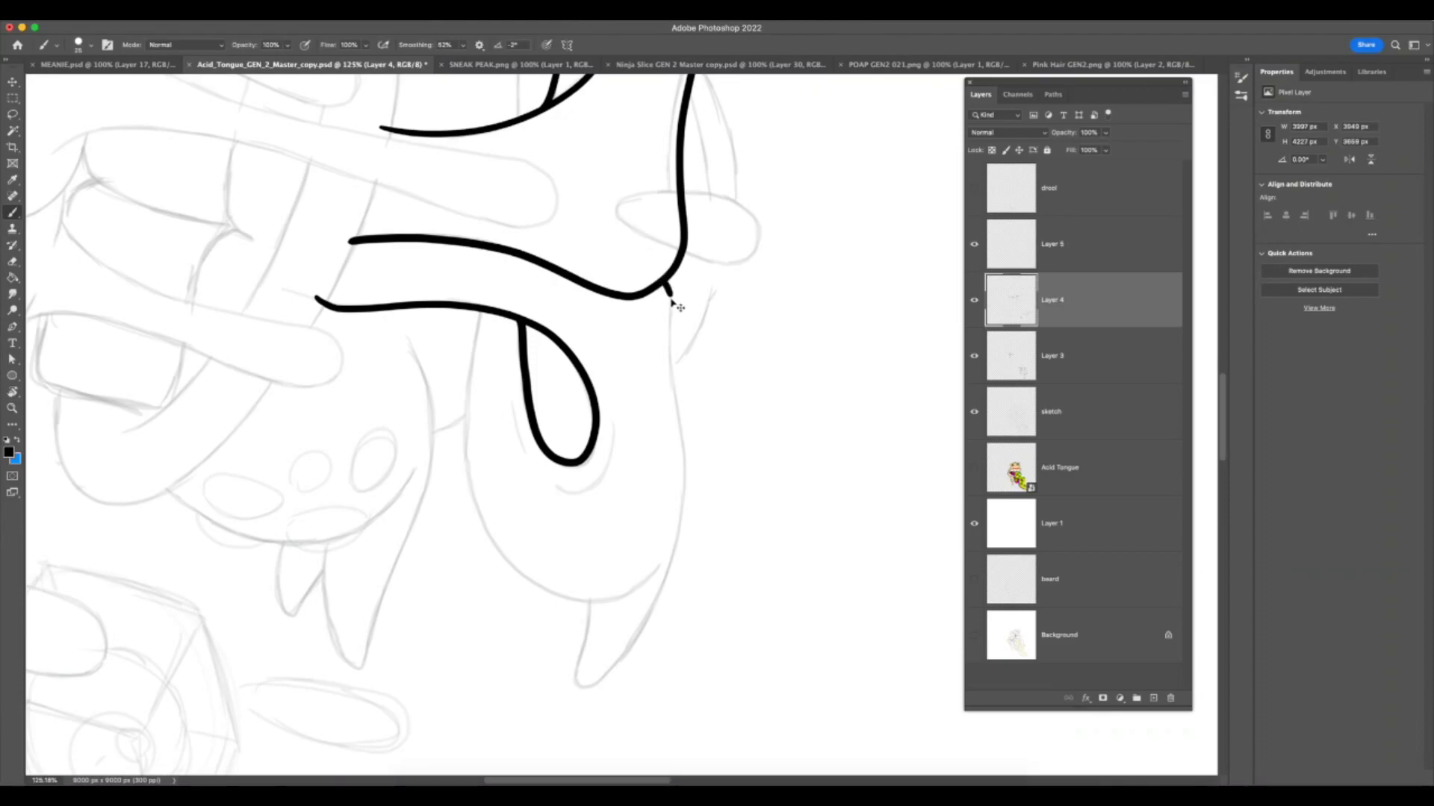
key("super+z")
key("super+z")
mouse_move(674, 308)
left_mouse_down()
mouse_move(685, 527)
mouse_move(651, 620)
mouse_move(598, 691)
mouse_move(577, 657)
mouse_move(587, 601)
left_mouse_up()
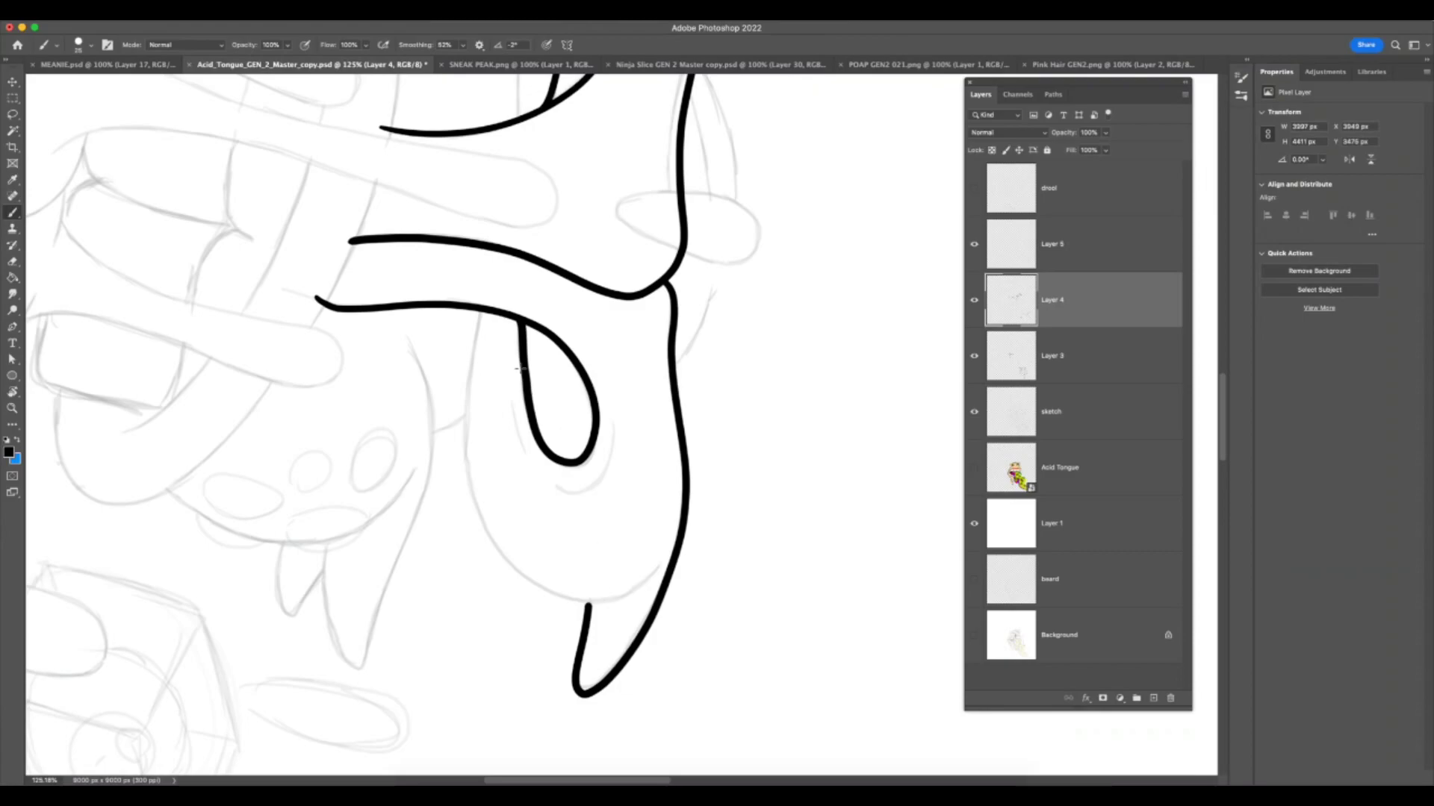
- Try to ink the second brow's rounded body from its inner edge around to the base of the horn
key("super+z")
mouse_move(482, 307)
left_mouse_down()
mouse_move(468, 440)
mouse_move(482, 508)
mouse_move(527, 575)
mouse_move(565, 592)
left_mouse_up()
key("super+z")
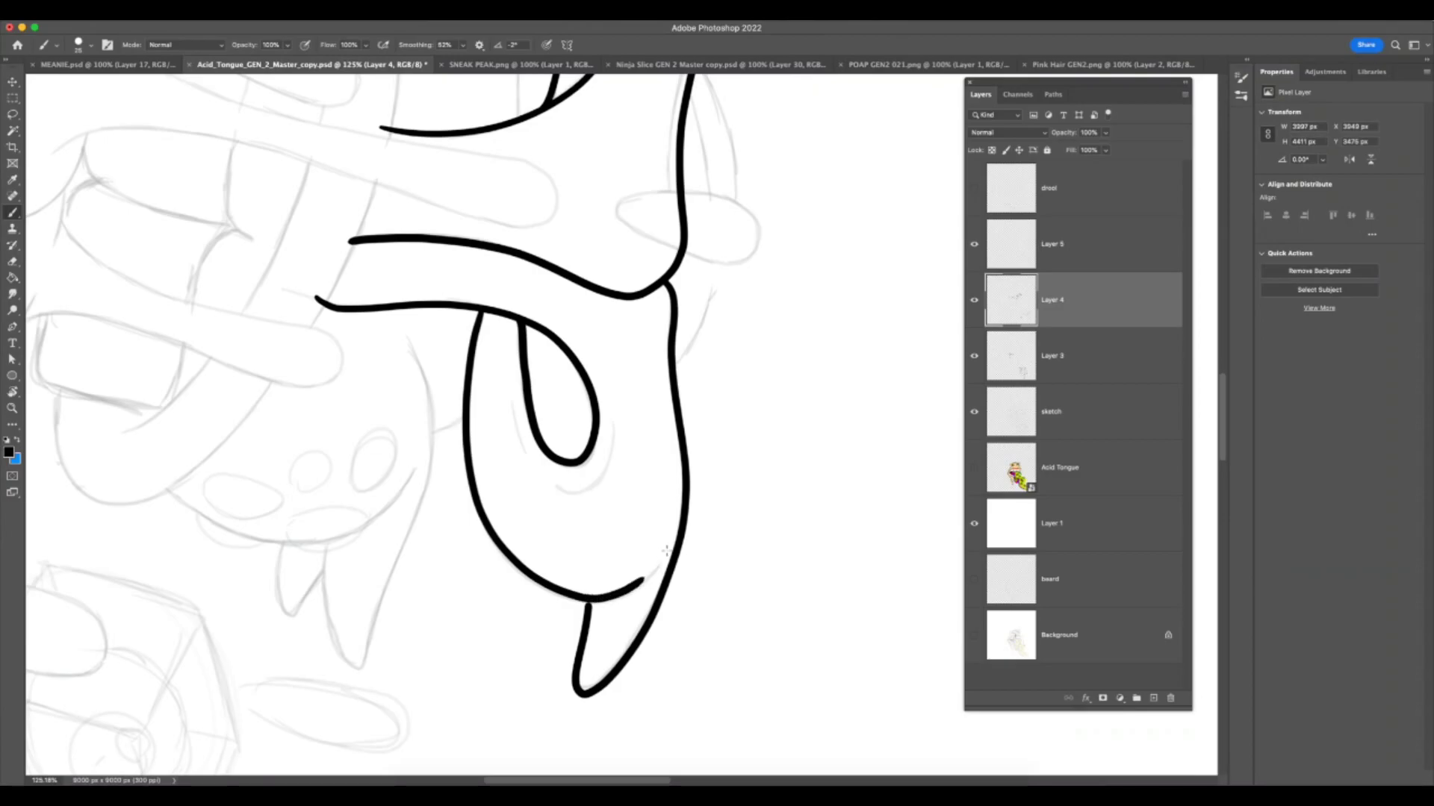
key("super+z")
key("F7")
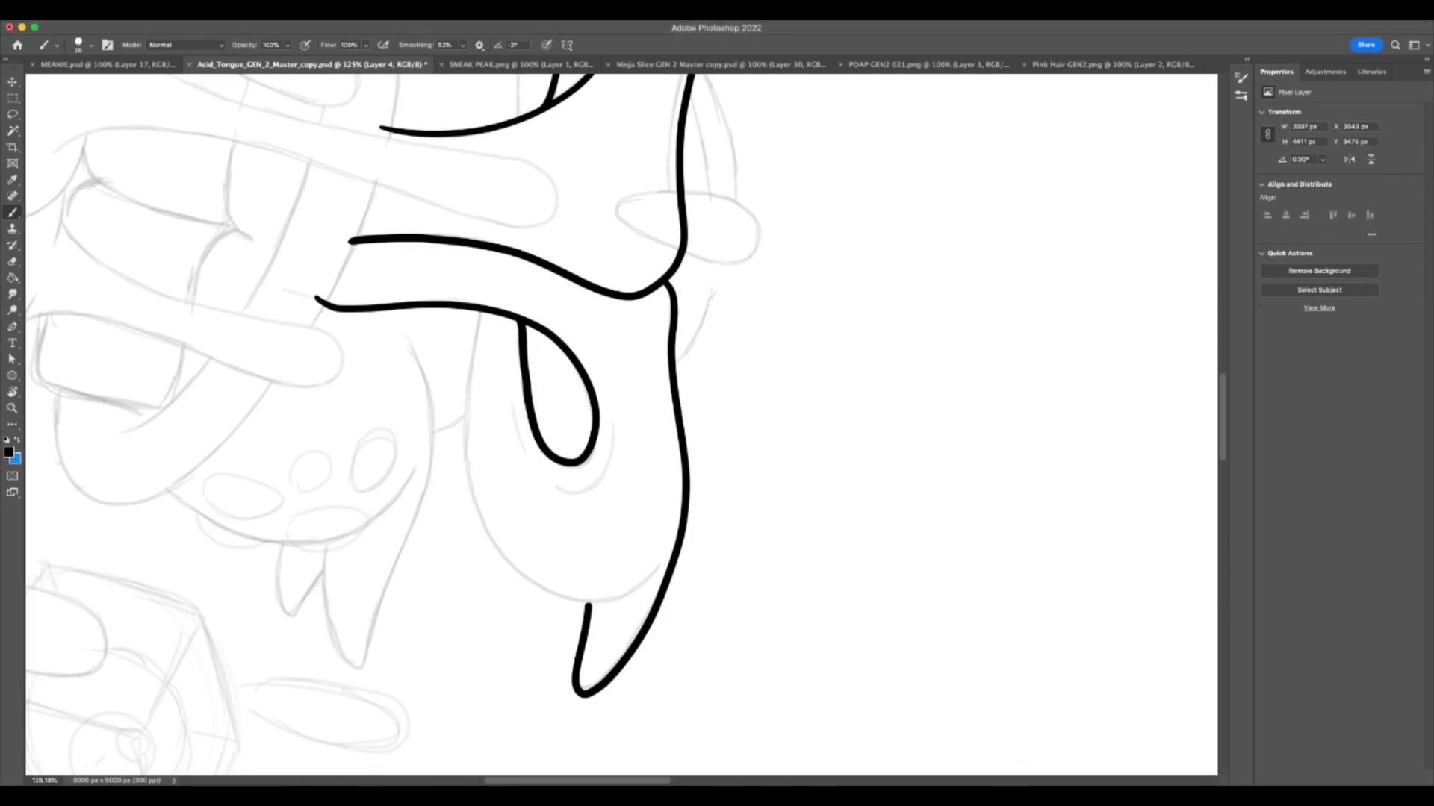
key("F7")
- Ink the second brow's rounded body on Layer 4, from the inner edge around the teardrop opening to the outer edge
key("z")
left_click_drag(751, 679, 780, 670)
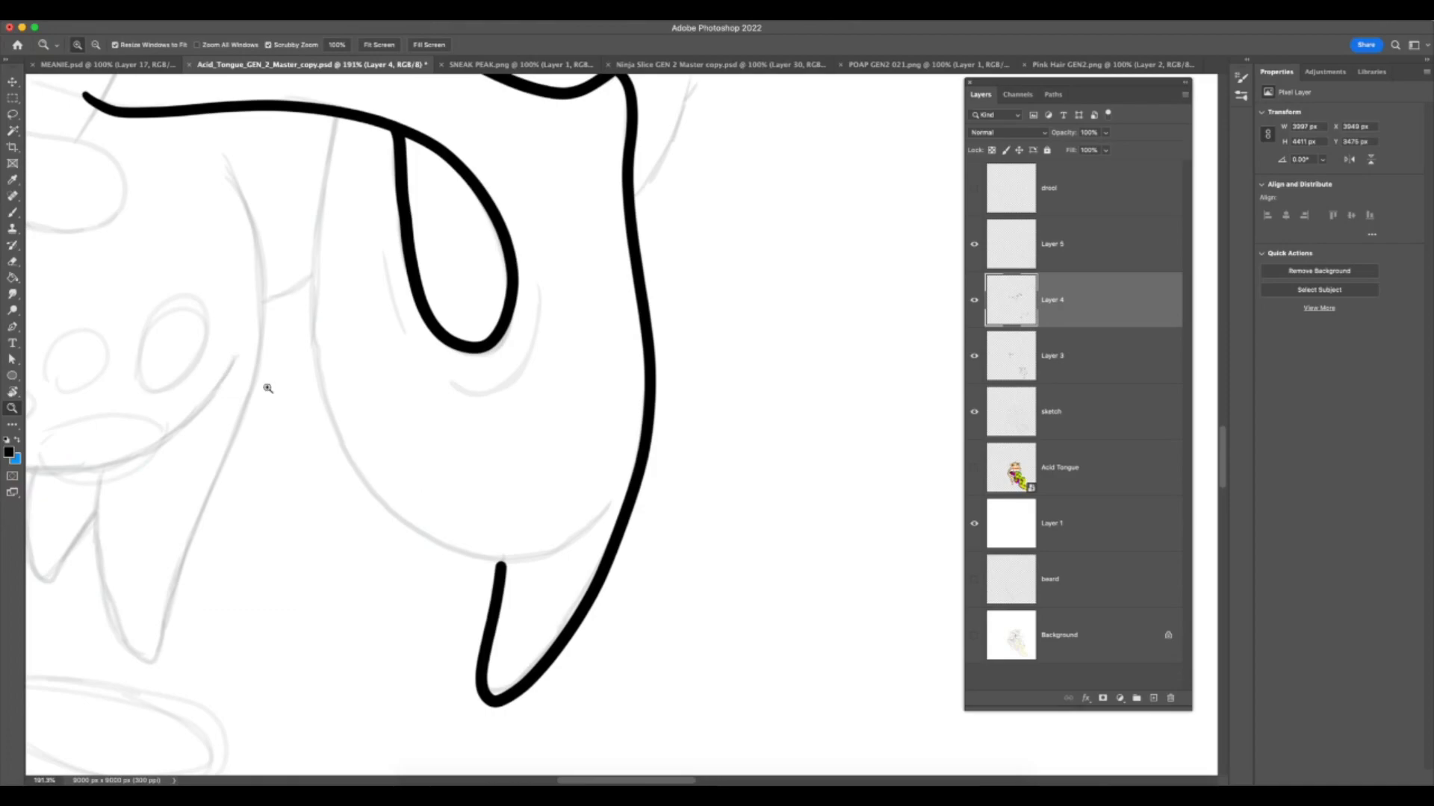
left_click(14, 213)
key("F7")
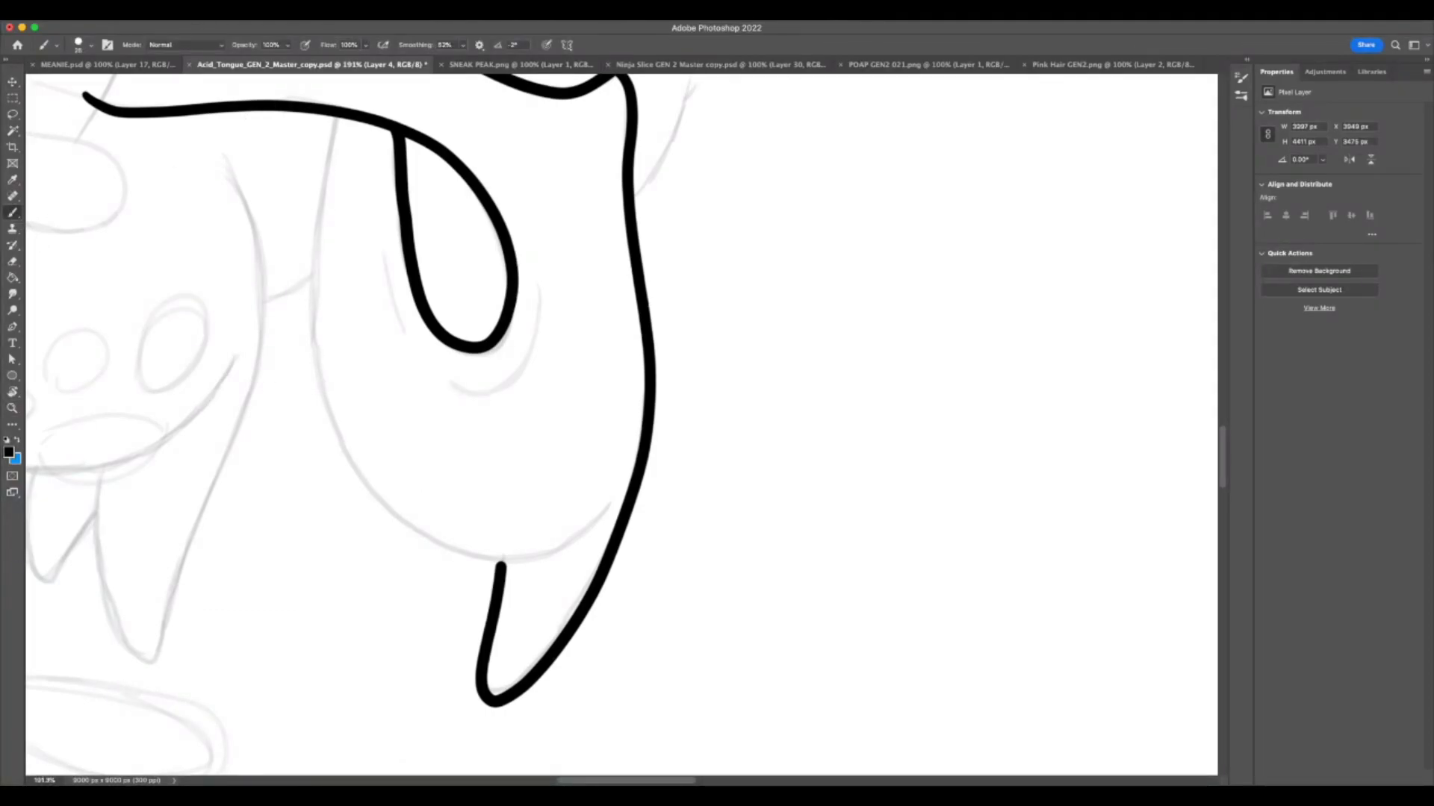
key("super+z")
key("F7")
mouse_move(337, 116)
left_mouse_down()
mouse_move(314, 315)
mouse_move(336, 432)
mouse_move(368, 492)
mouse_move(434, 546)
mouse_move(501, 561)
mouse_move(564, 538)
mouse_move(624, 452)
left_mouse_up()
key("F7")
key("e")
scroll(678, 603, "down", 5)
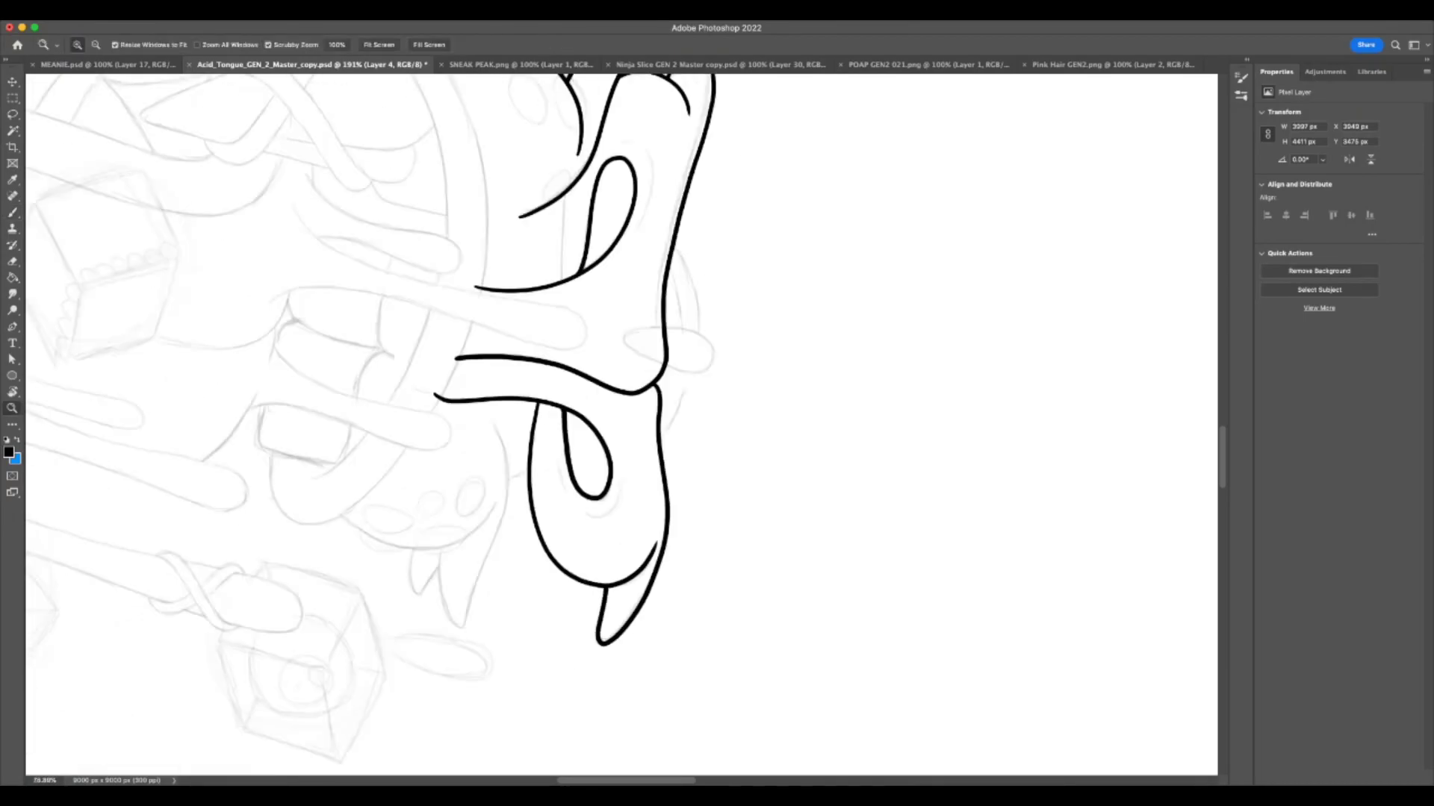
key("shift+e")
key("shift+e")
- Ink the short straight line on Layer 4 linking the first brow's inner edge to the spiked shape beside it
key("r")
left_click_drag(483, 629, 877, 543)
key("z")
key("r")
key("z")
key("r")
mouse_move(553, 512)
left_mouse_down()
mouse_move(631, 535)
mouse_move(738, 529)
left_mouse_up()
key("z")
key("F7")
key("b")
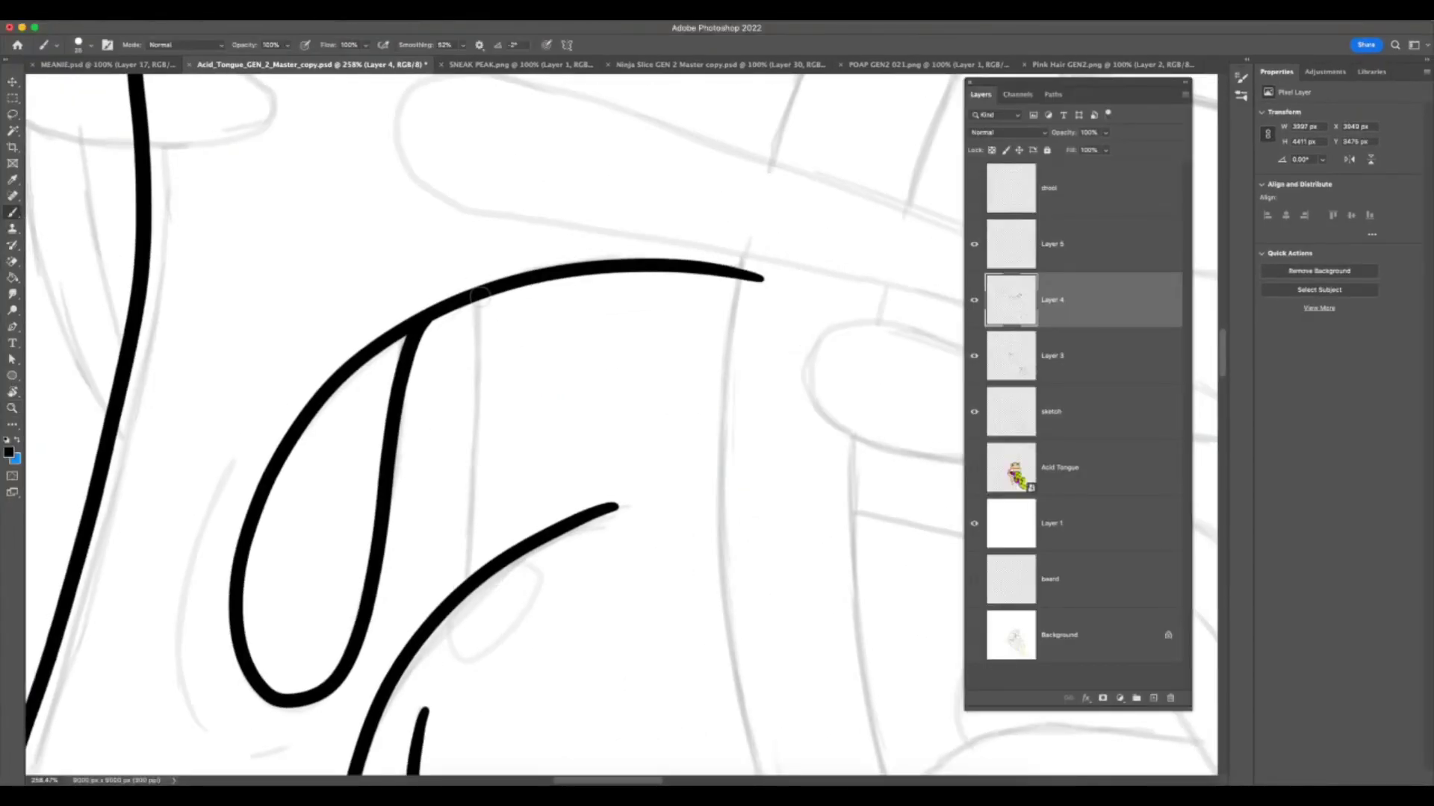
key("ctrl+z")
left_click_drag(479, 293, 463, 586)
key("ctrl+z")
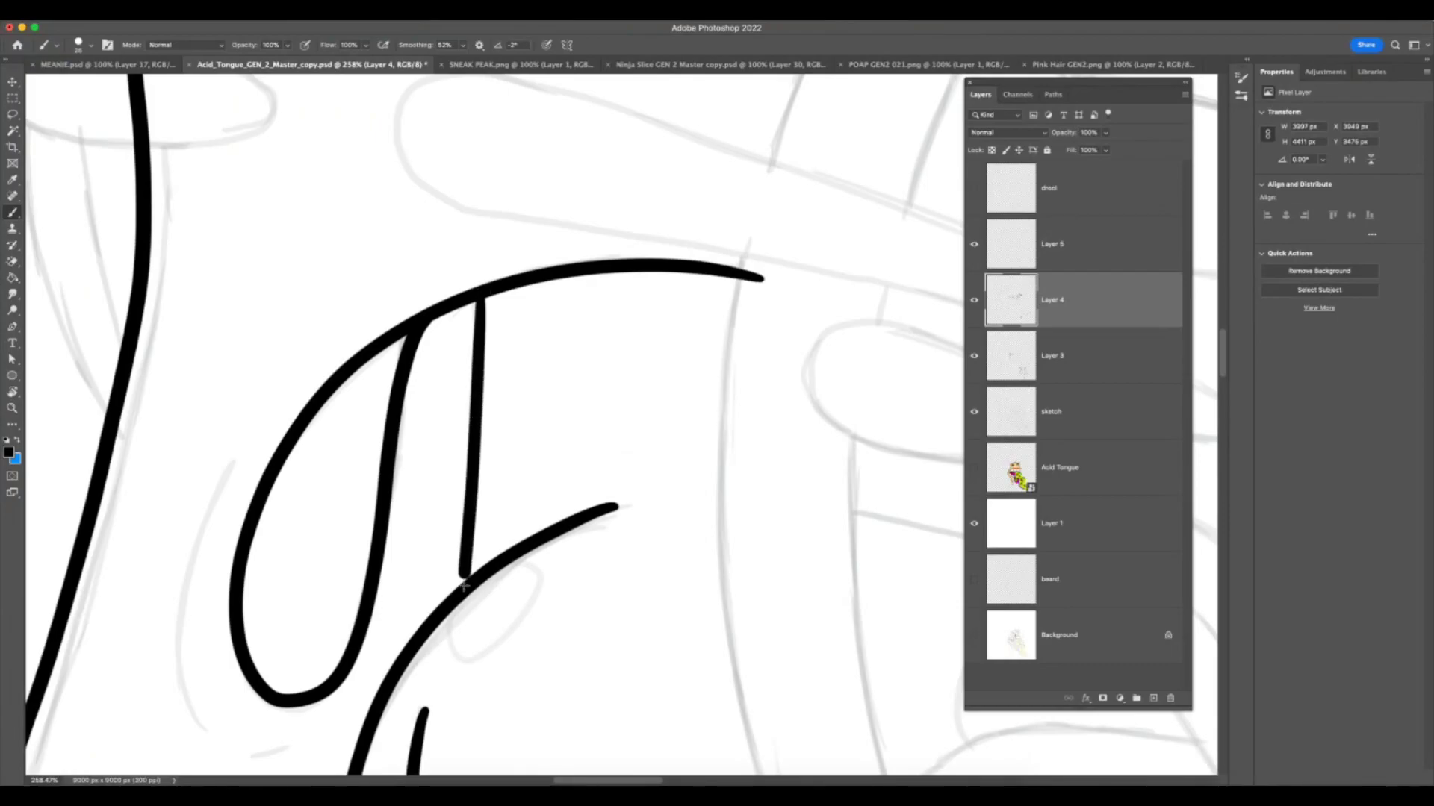
- Examine both inked brows zoomed out and rotated, together with the mouth sketch next to them
key("z")
left_click_drag(591, 634, 510, 676)
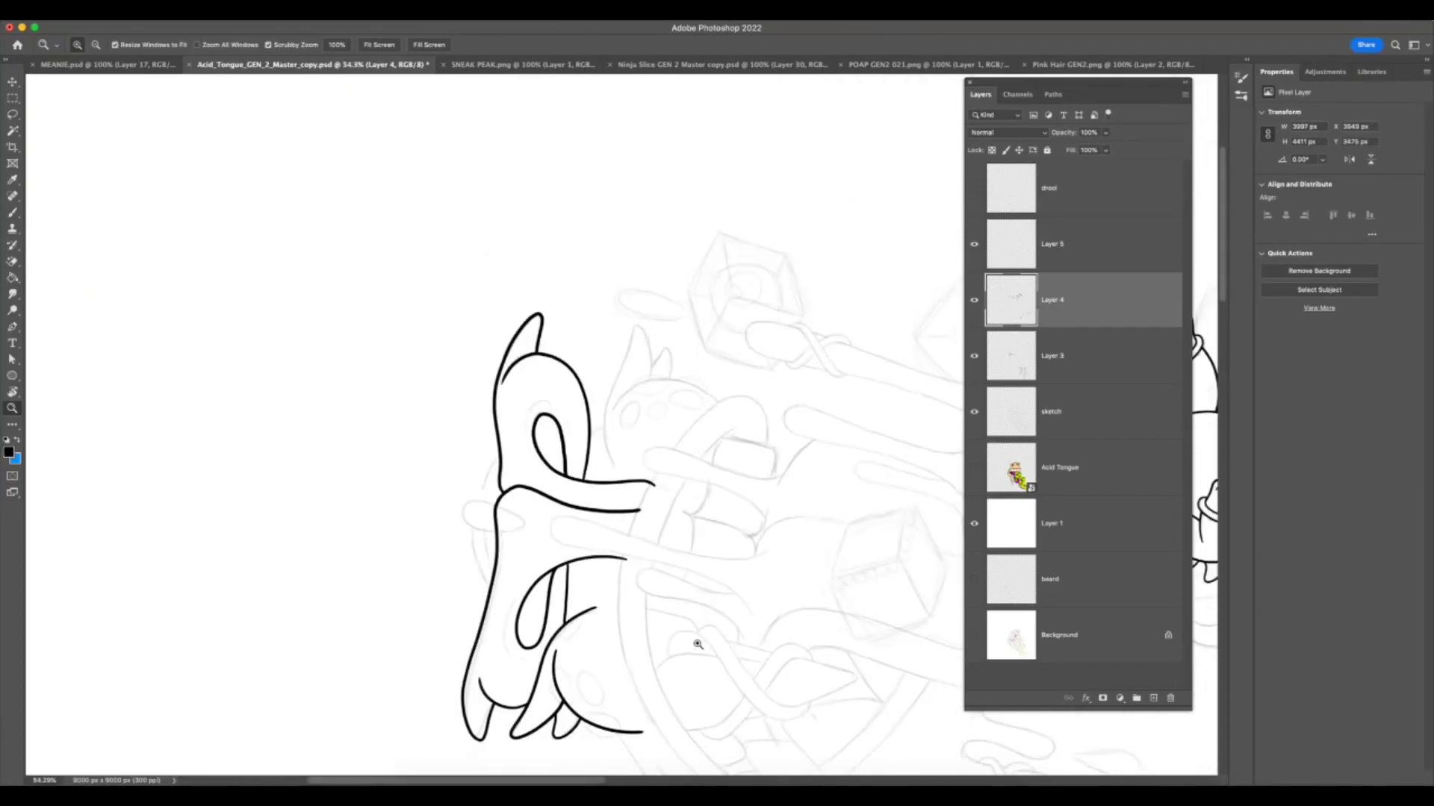
key("r")
left_click_drag(845, 414, 736, 610)
key("super+Tab")
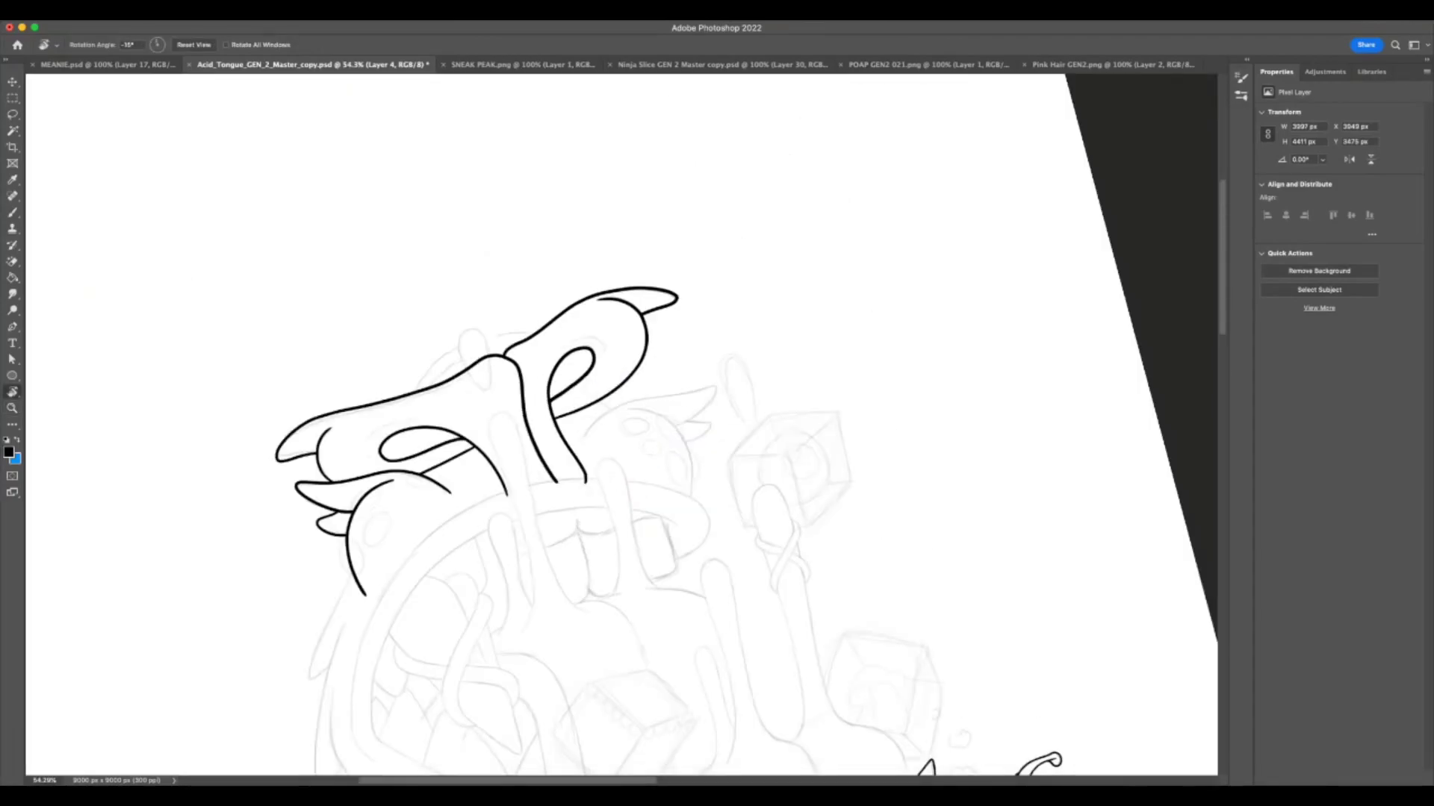
key("F7")
key("z")
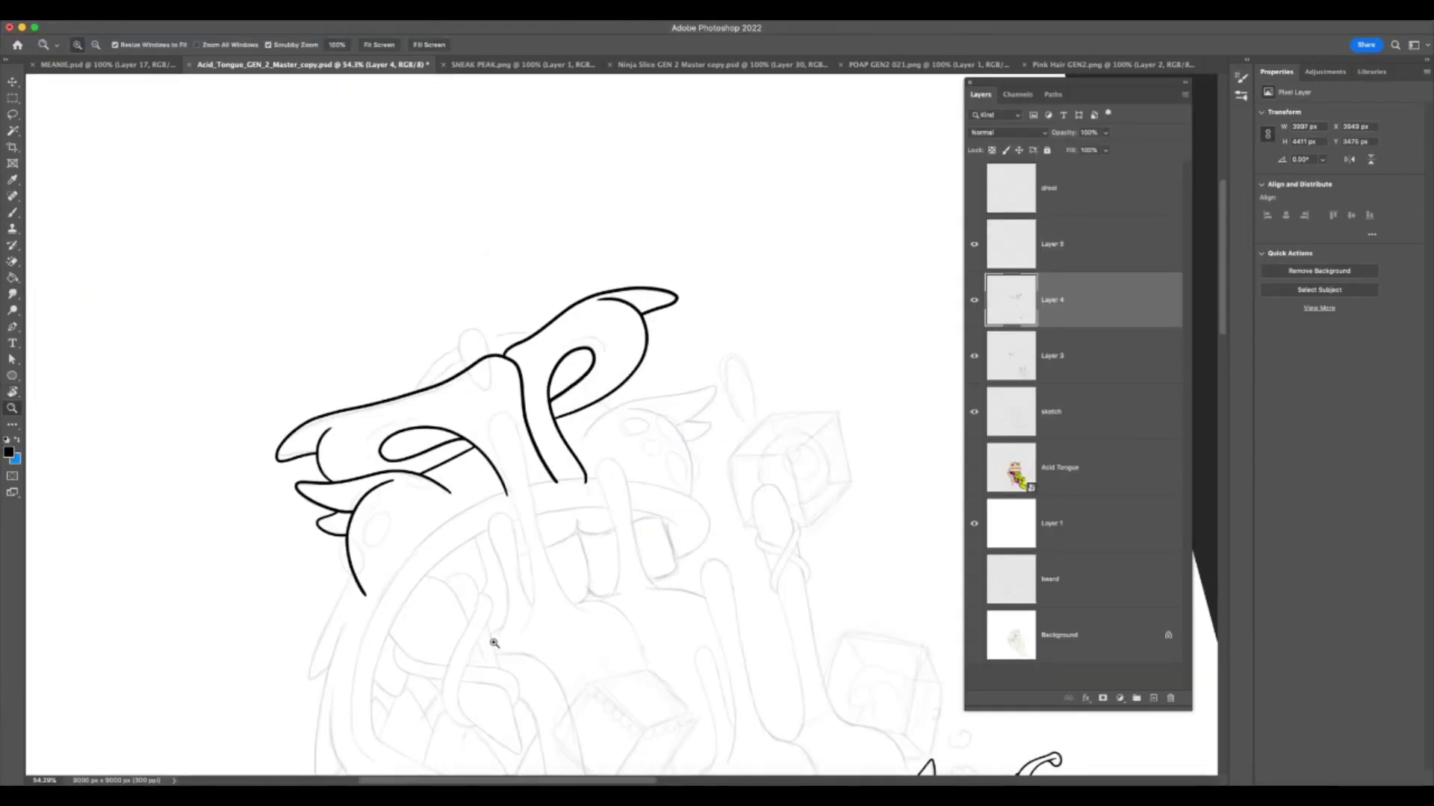
scroll(490, 640, "up", 2)
scroll(650, 675, "down", 3)
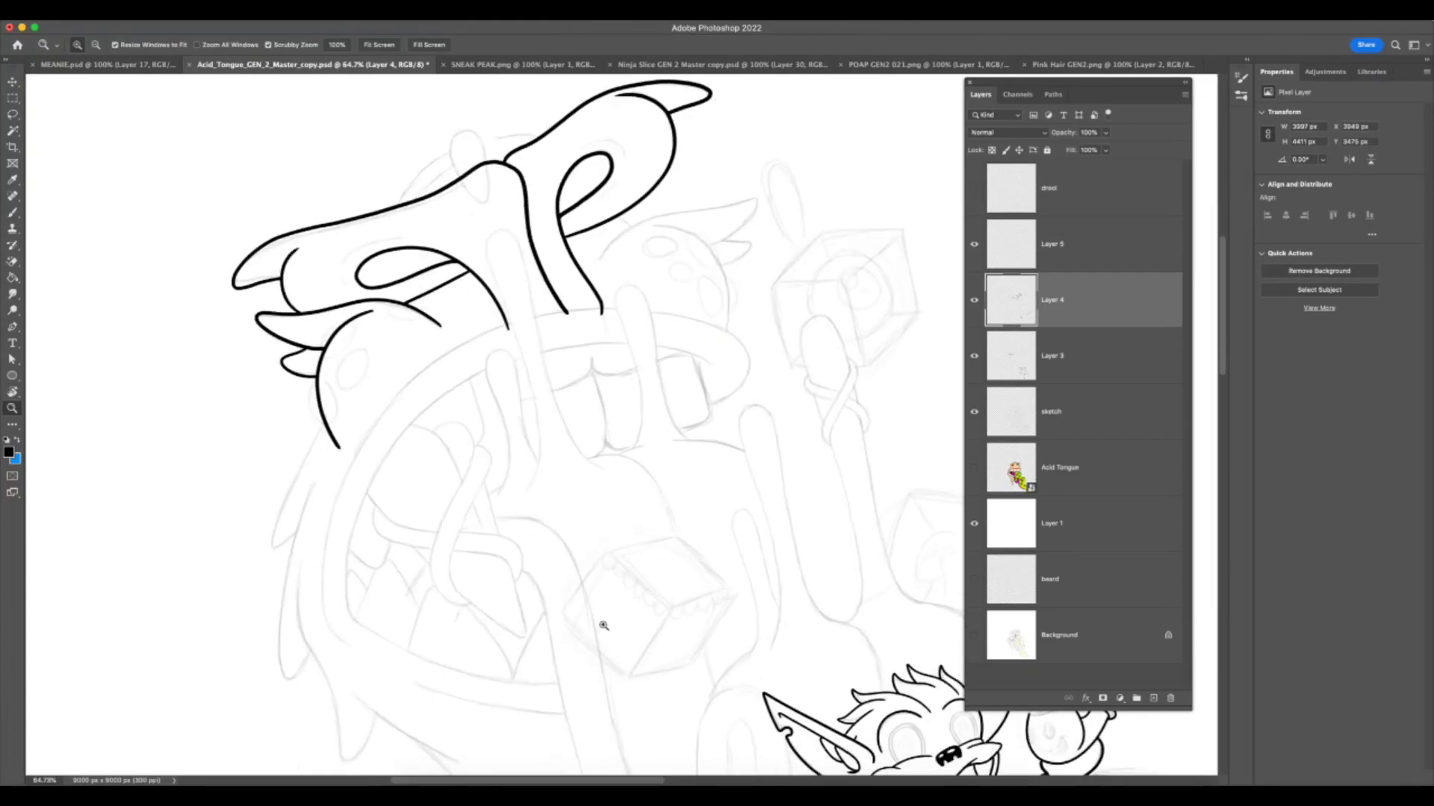
- Ink the large fang's curved inner ridge line on Layer 4 up to the mouth's rim, redoing the stroke until it fits
key("r")
left_click_drag(752, 506, 728, 534)
key("z")
scroll(455, 439, "up", 6)
key("b")
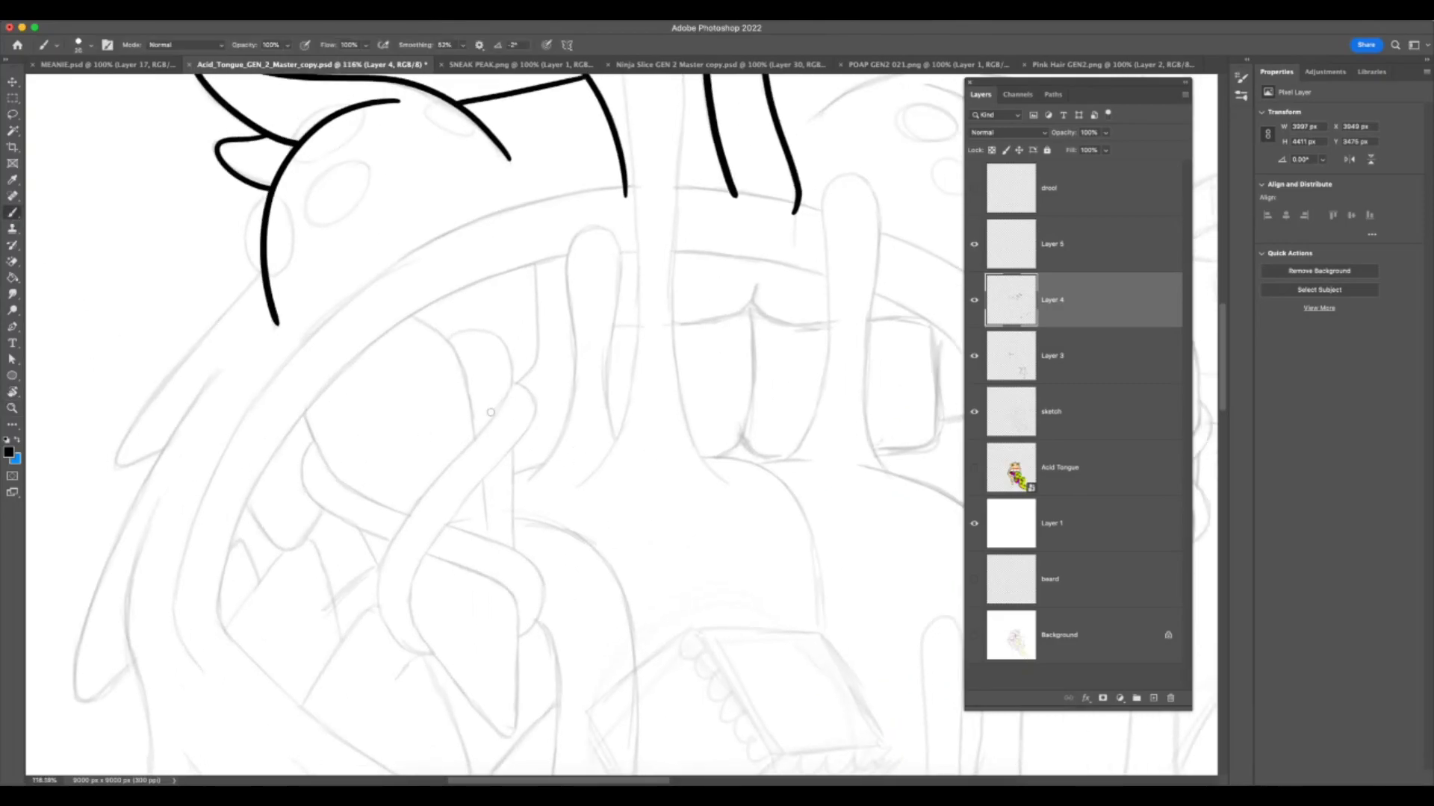
left_click_drag(486, 535, 472, 405)
key("super+z")
left_click_drag(487, 533, 476, 407)
key("super+z")
left_click_drag(486, 502, 475, 407)
key("super+z")
left_click_drag(489, 535, 452, 350)
key("super+z")
mouse_move(484, 478)
left_mouse_down()
mouse_move(457, 352)
mouse_move(406, 308)
left_mouse_up()
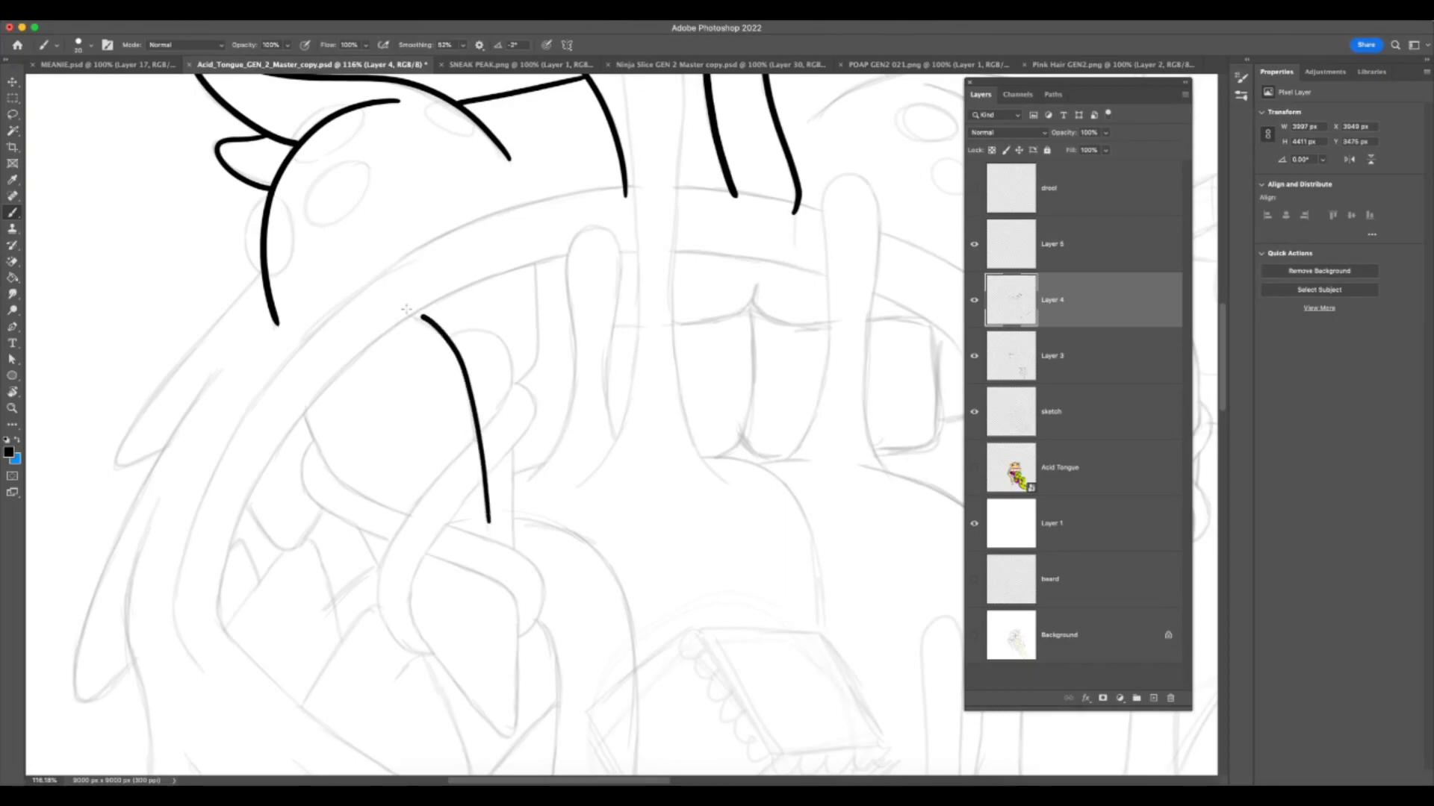
- Ink the large fang's outline on Layer 4, from the mouth's rim around the pointed tip and back up to the ridge line
left_click_drag(315, 443, 397, 605)
key("super+z")
mouse_move(306, 393)
left_mouse_down()
mouse_move(322, 462)
mouse_move(386, 581)
mouse_move(499, 736)
mouse_move(518, 543)
mouse_move(509, 392)
mouse_move(457, 334)
left_mouse_up()
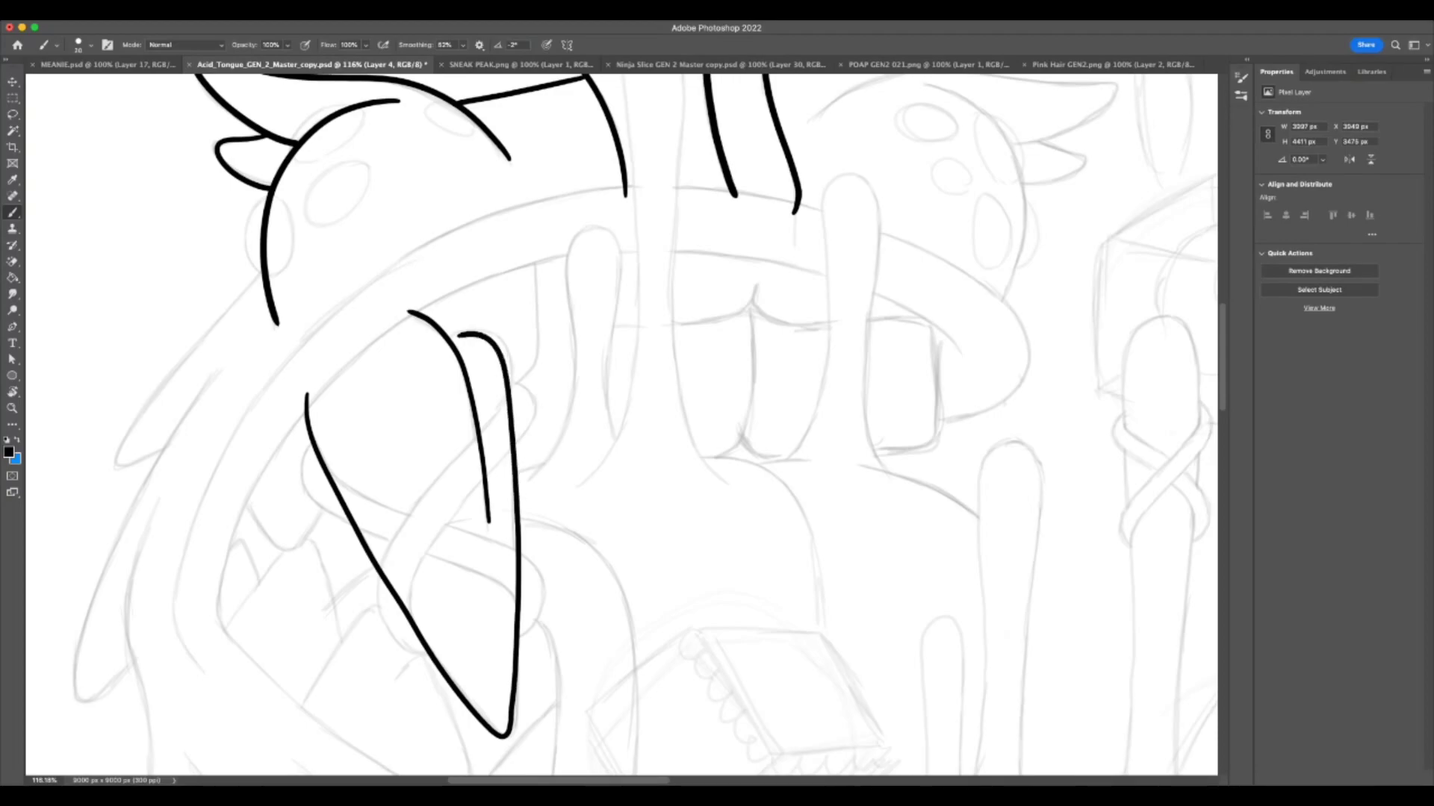
key("super+z")
mouse_move(307, 390)
left_mouse_down()
mouse_move(320, 463)
mouse_move(421, 640)
mouse_move(501, 734)
mouse_move(525, 634)
mouse_move(515, 451)
mouse_move(496, 339)
mouse_move(463, 336)
left_mouse_up()
key("F7")
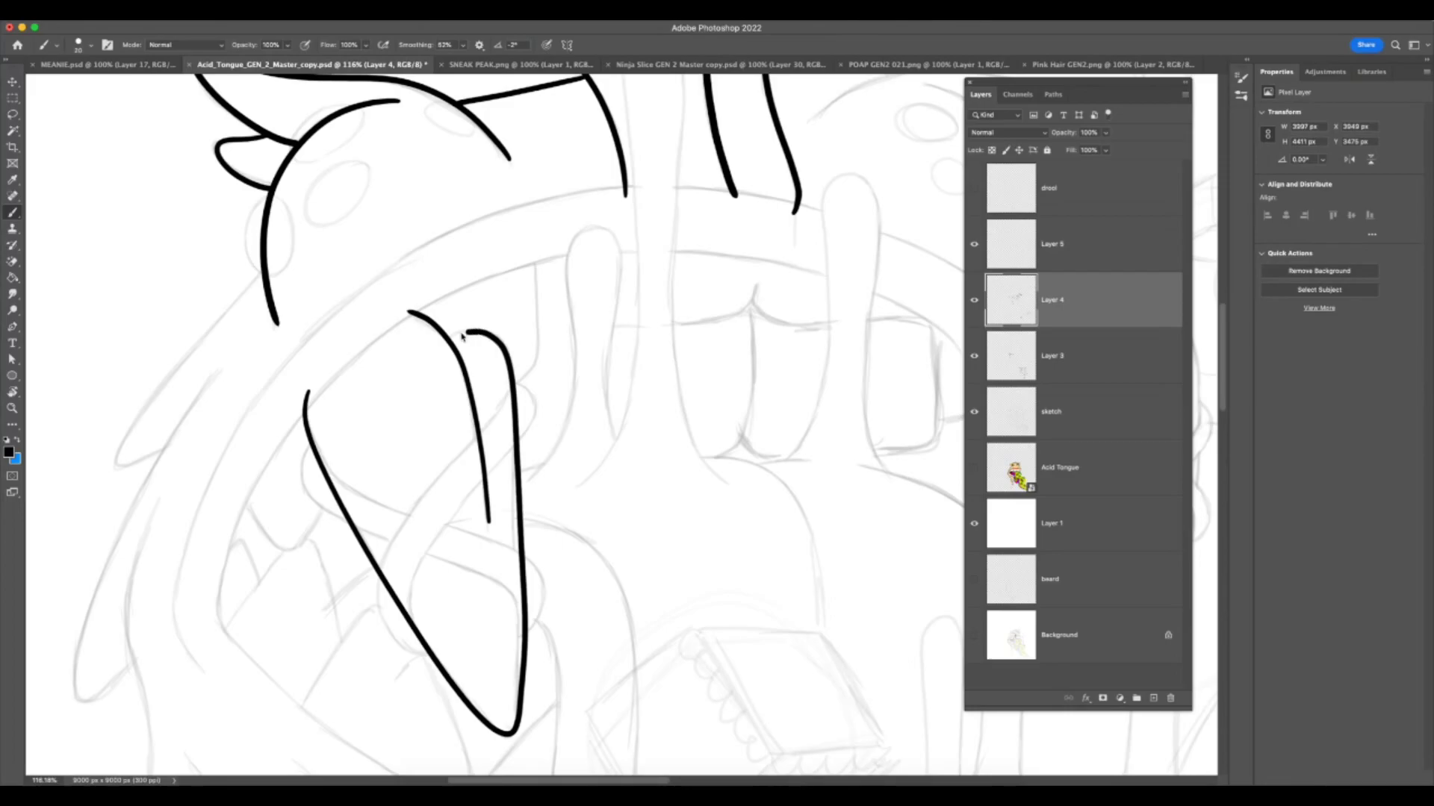
key("z")
mouse_move(620, 564)
left_mouse_down()
mouse_move(598, 583)
mouse_move(669, 619)
left_mouse_up()
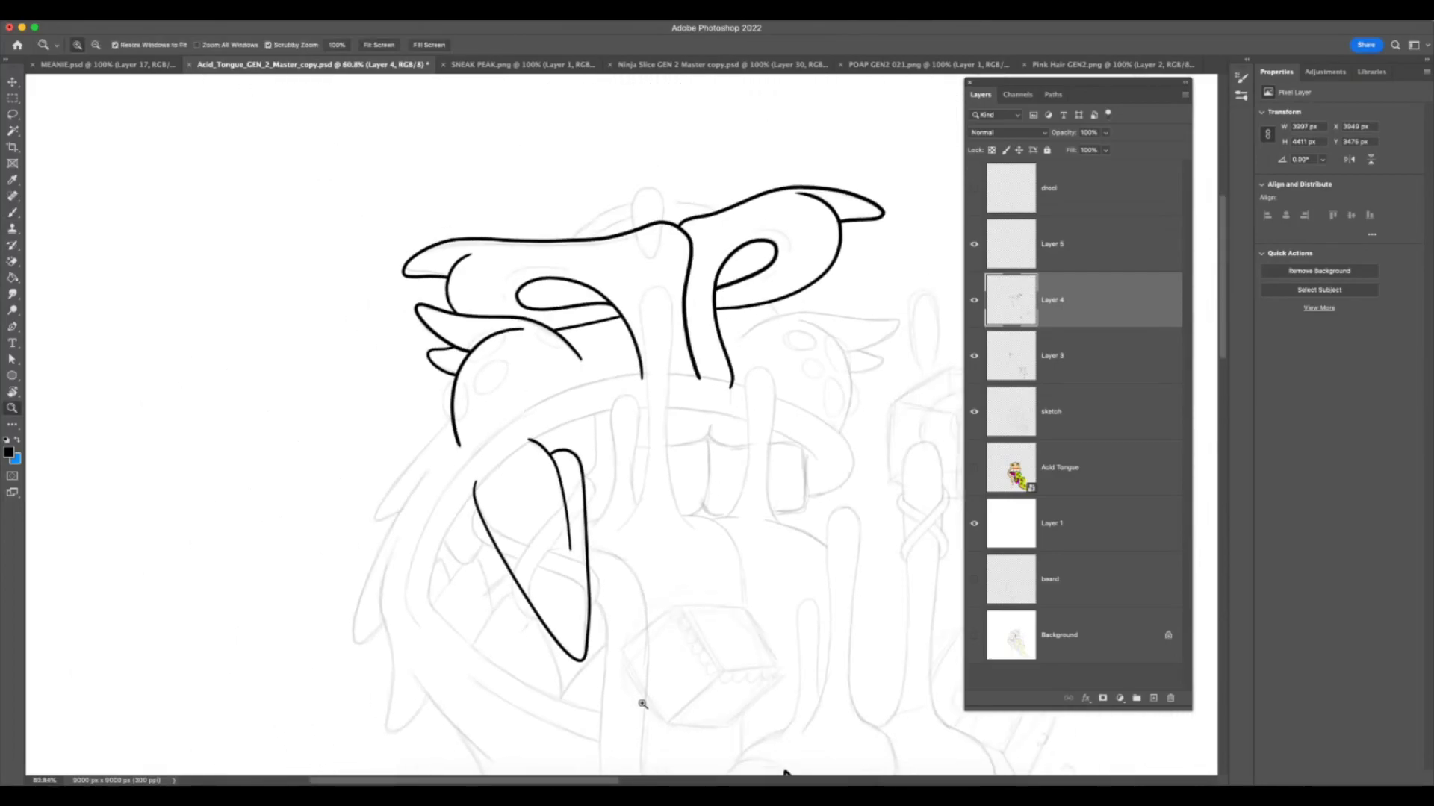
- Ink the tooth behind the large fang on Layer 4, with its rounded top and the side curving past the fang's edge
scroll(643, 703, "up", 5)
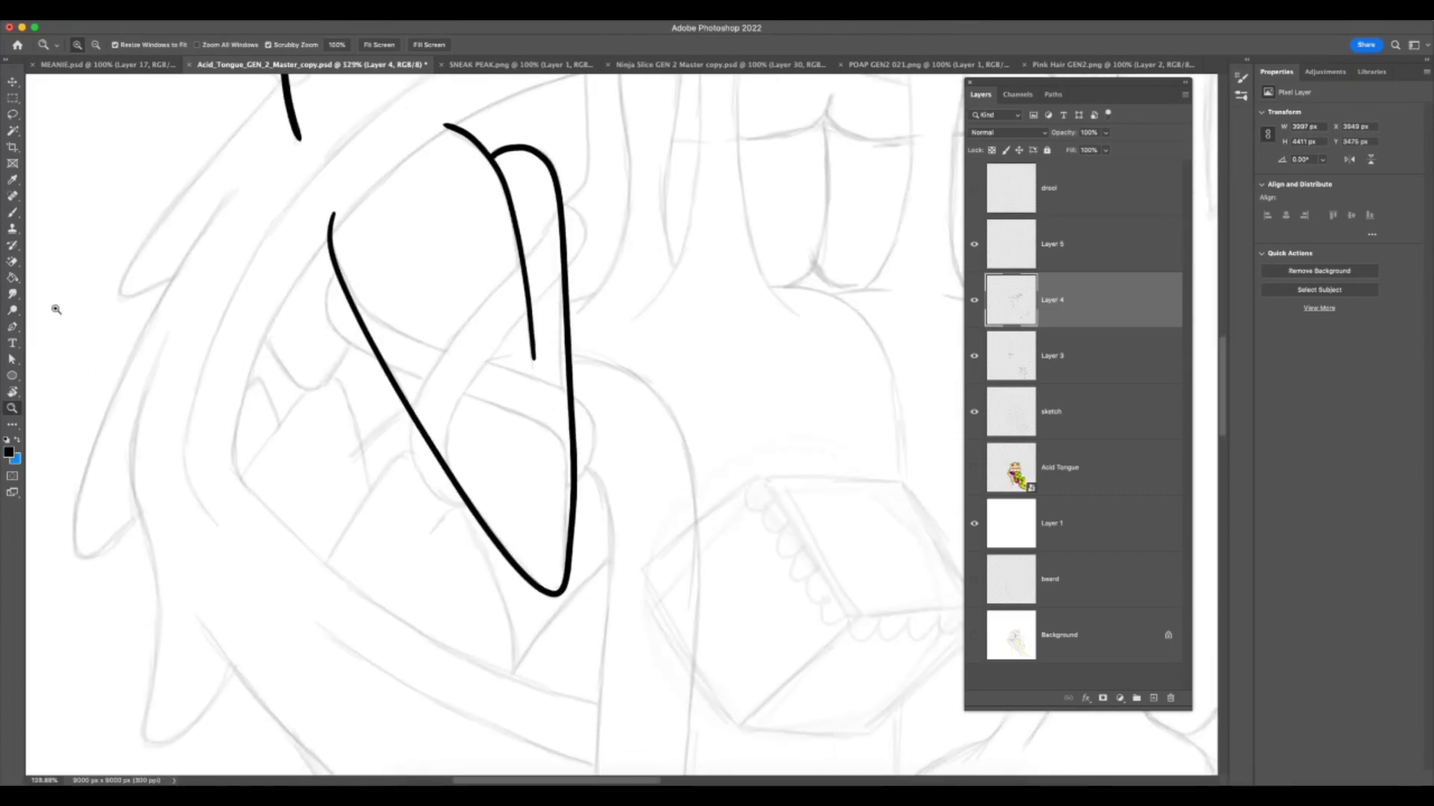
left_click(12, 212)
key("F7")
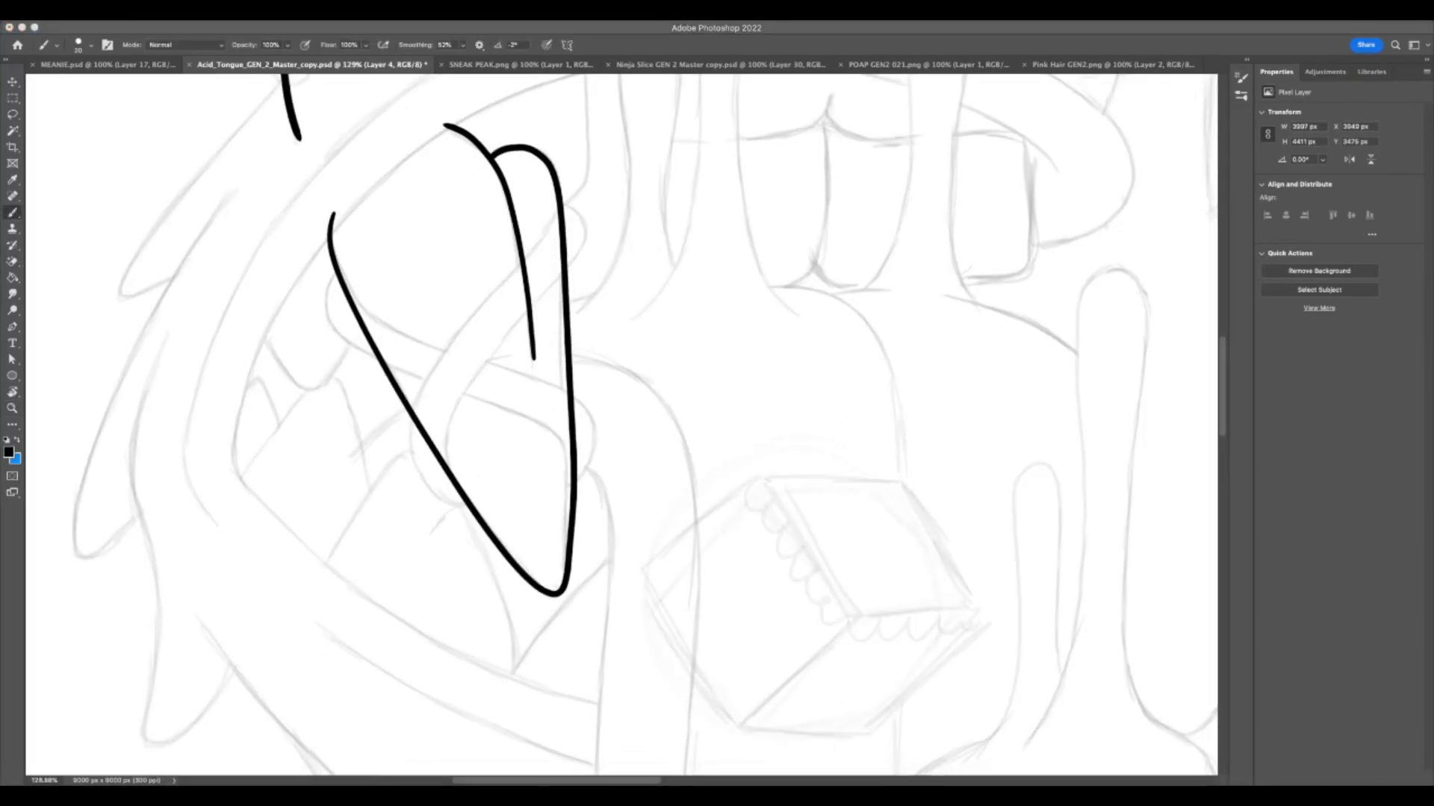
key("F7")
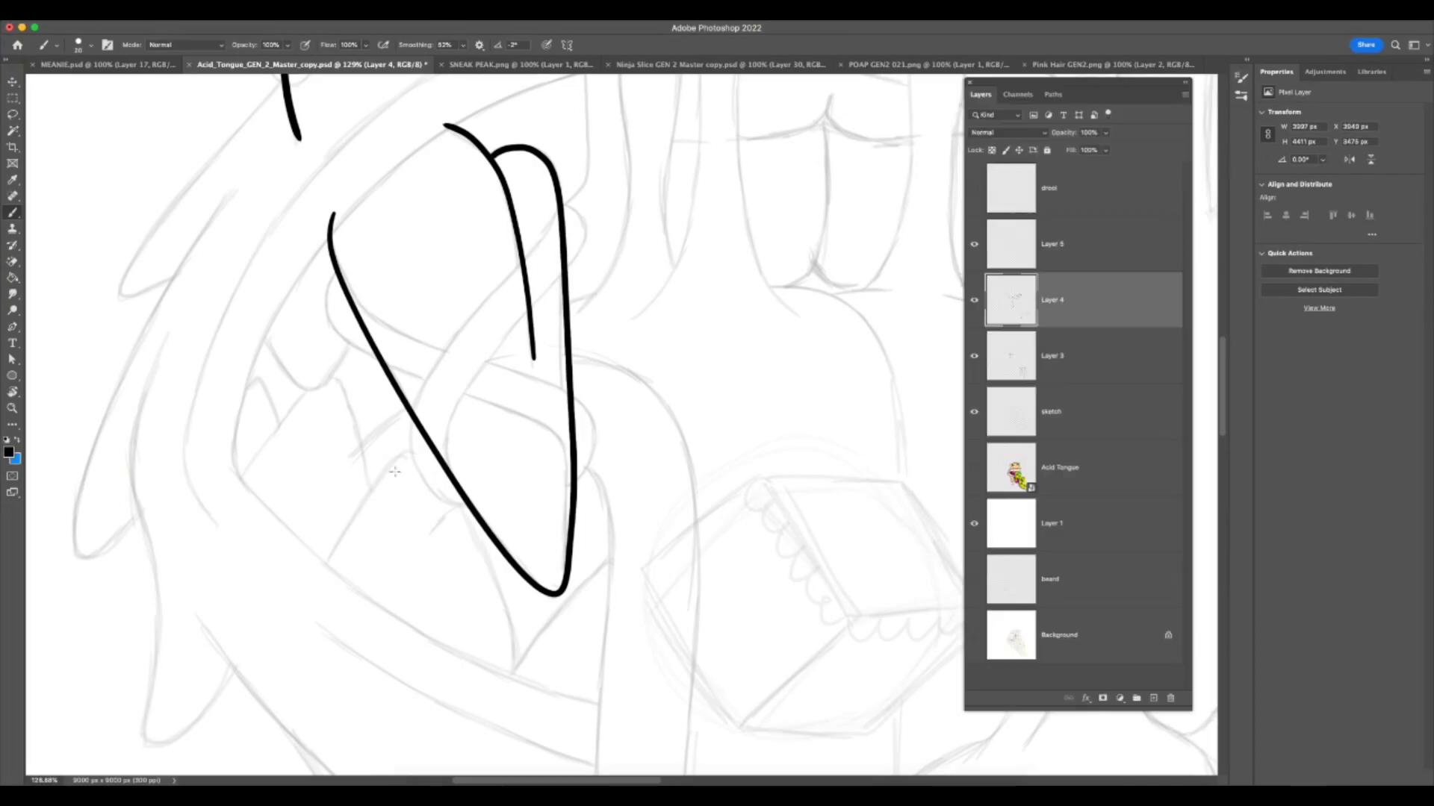
left_click_drag(334, 544, 377, 497)
key("super+z")
left_click_drag(324, 571, 414, 445)
key("super+z")
left_click_drag(325, 571, 408, 450)
key("ctrl+z")
key("ctrl+z")
key("ctrl+z")
mouse_move(464, 502)
left_mouse_down()
mouse_move(507, 603)
mouse_move(502, 681)
left_mouse_up()
mouse_move(321, 576)
left_mouse_down()
mouse_move(397, 457)
mouse_move(456, 484)
left_mouse_up()
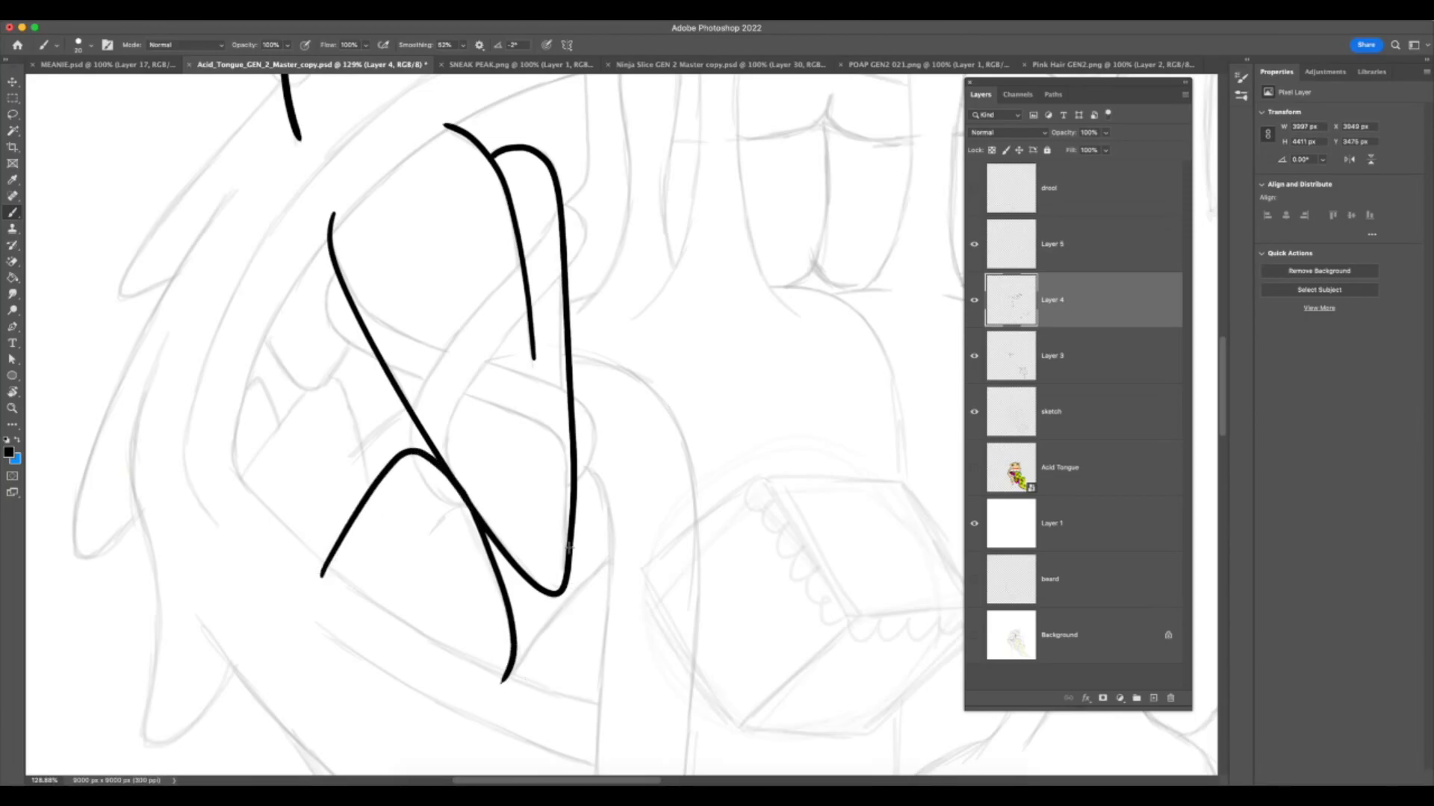
- Ink the cluster of smaller upper and lower teeth behind the large fang, at the mouth's corner, on Layer 4
mouse_move(237, 495)
left_mouse_down()
mouse_move(246, 465)
mouse_move(317, 390)
left_mouse_up()
key("super+z")
mouse_move(259, 325)
left_mouse_down()
mouse_move(312, 394)
mouse_move(360, 320)
left_mouse_up()
mouse_move(231, 489)
left_mouse_down()
mouse_move(309, 391)
mouse_move(349, 392)
mouse_move(373, 484)
left_mouse_up()
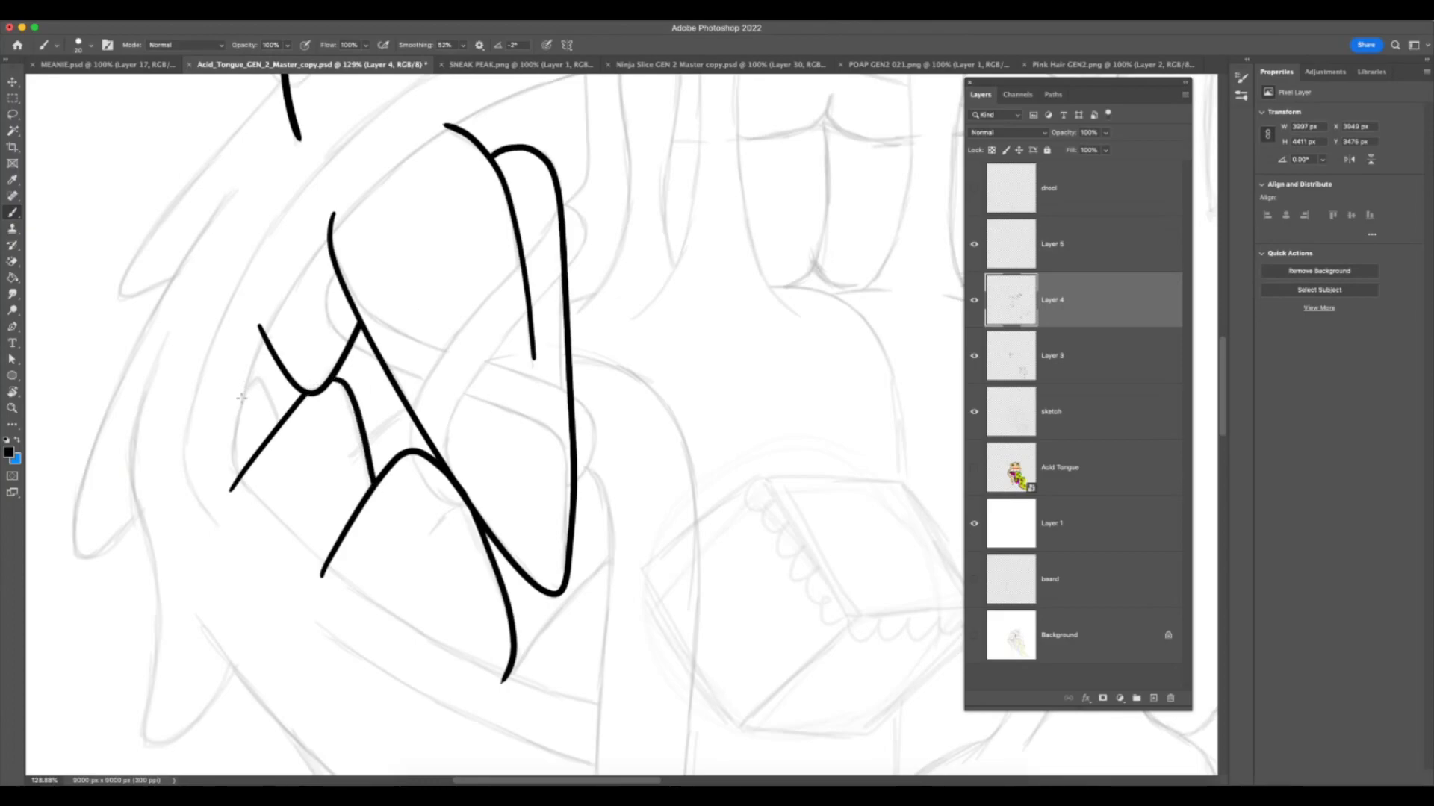
mouse_move(239, 395)
left_mouse_down()
mouse_move(270, 379)
mouse_move(282, 421)
left_mouse_up()
- Ink the short slanted edge of the neighbouring lower tooth, rising from the base of the lower fang, on Layer 4
left_click_drag(512, 685, 538, 640)
key("super+z")
left_click_drag(514, 687, 611, 552)
scroll(691, 401, "up", 5)
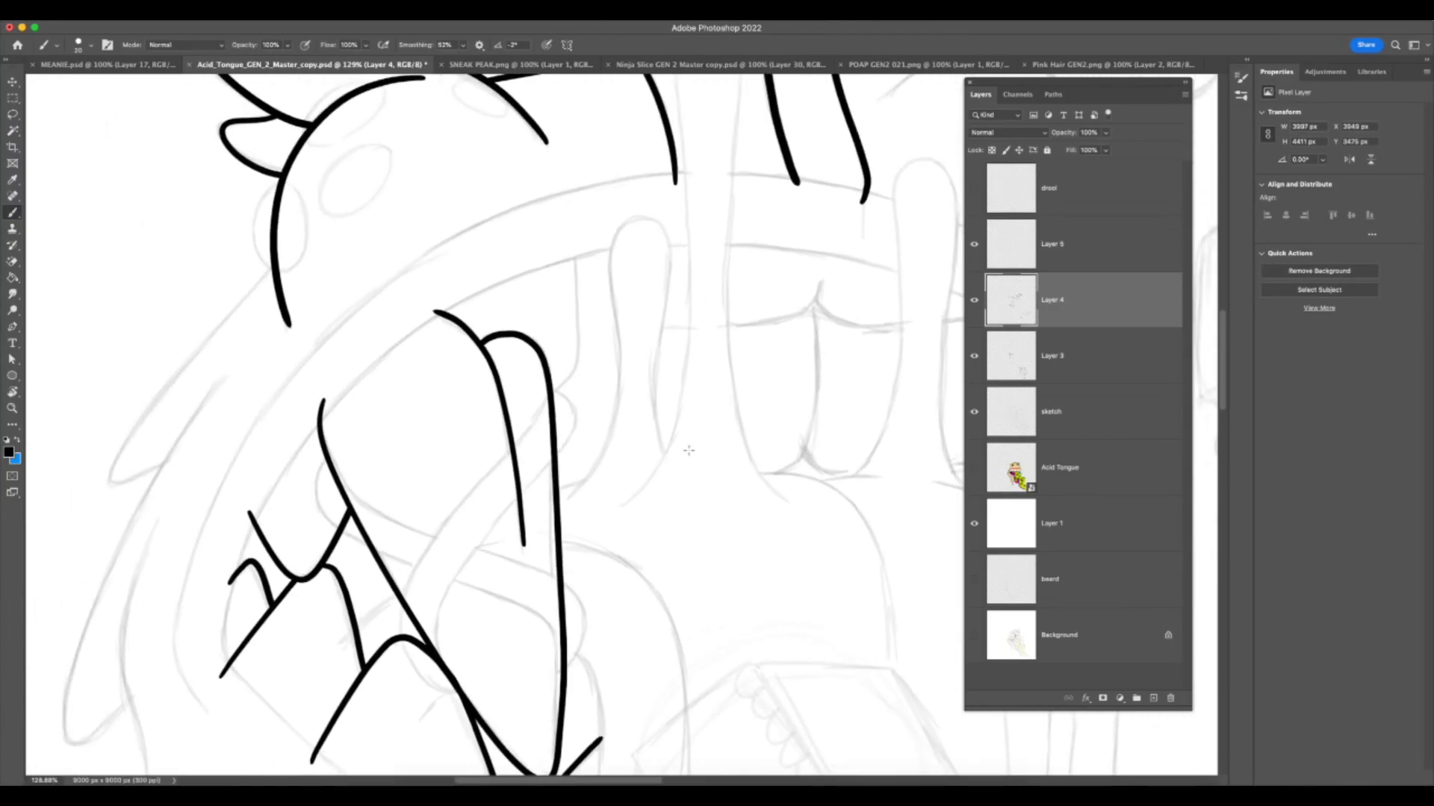
scroll(688, 448, "down", 2)
mouse_move(516, 155)
left_mouse_down()
mouse_move(657, 334)
mouse_move(629, 521)
left_mouse_up()
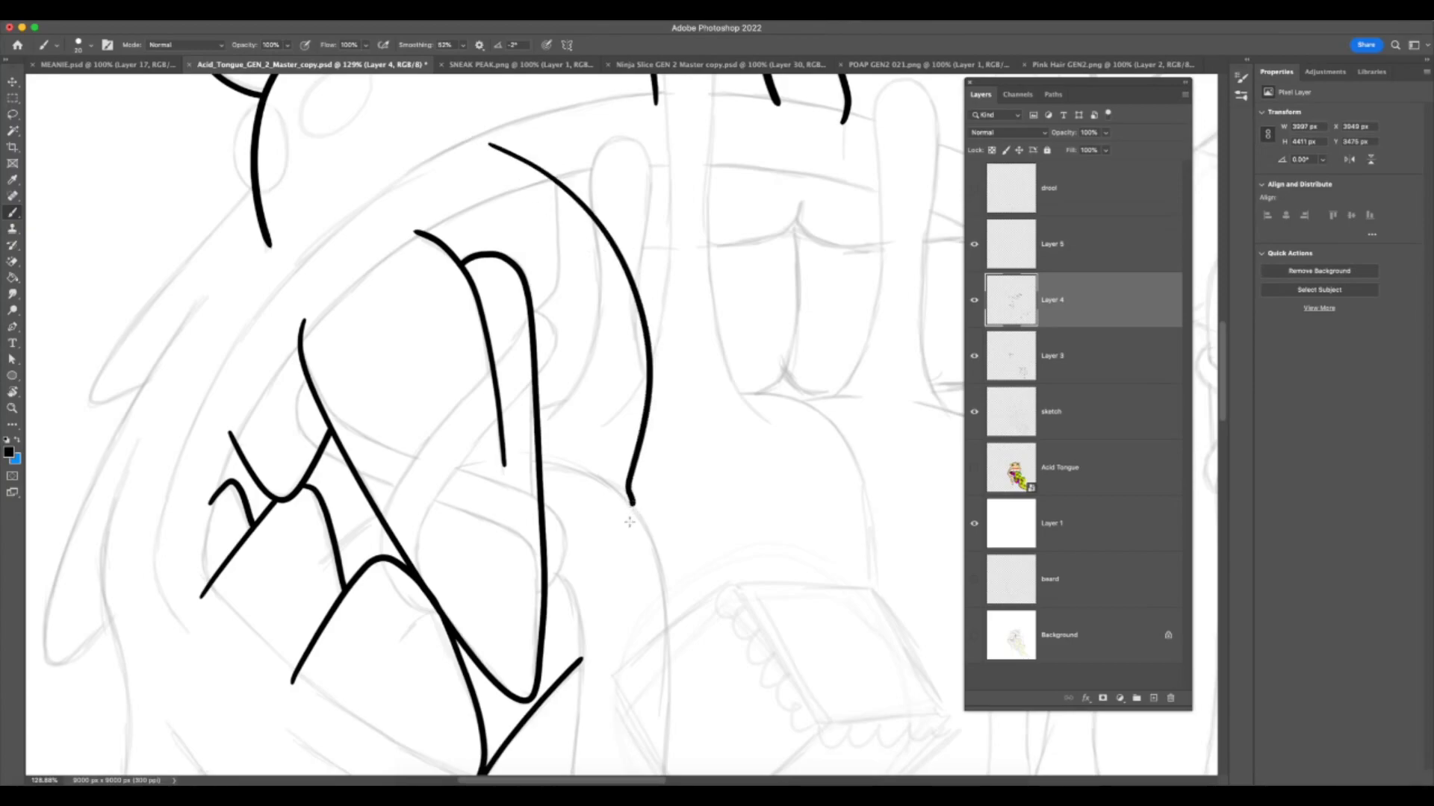
key("super+z")
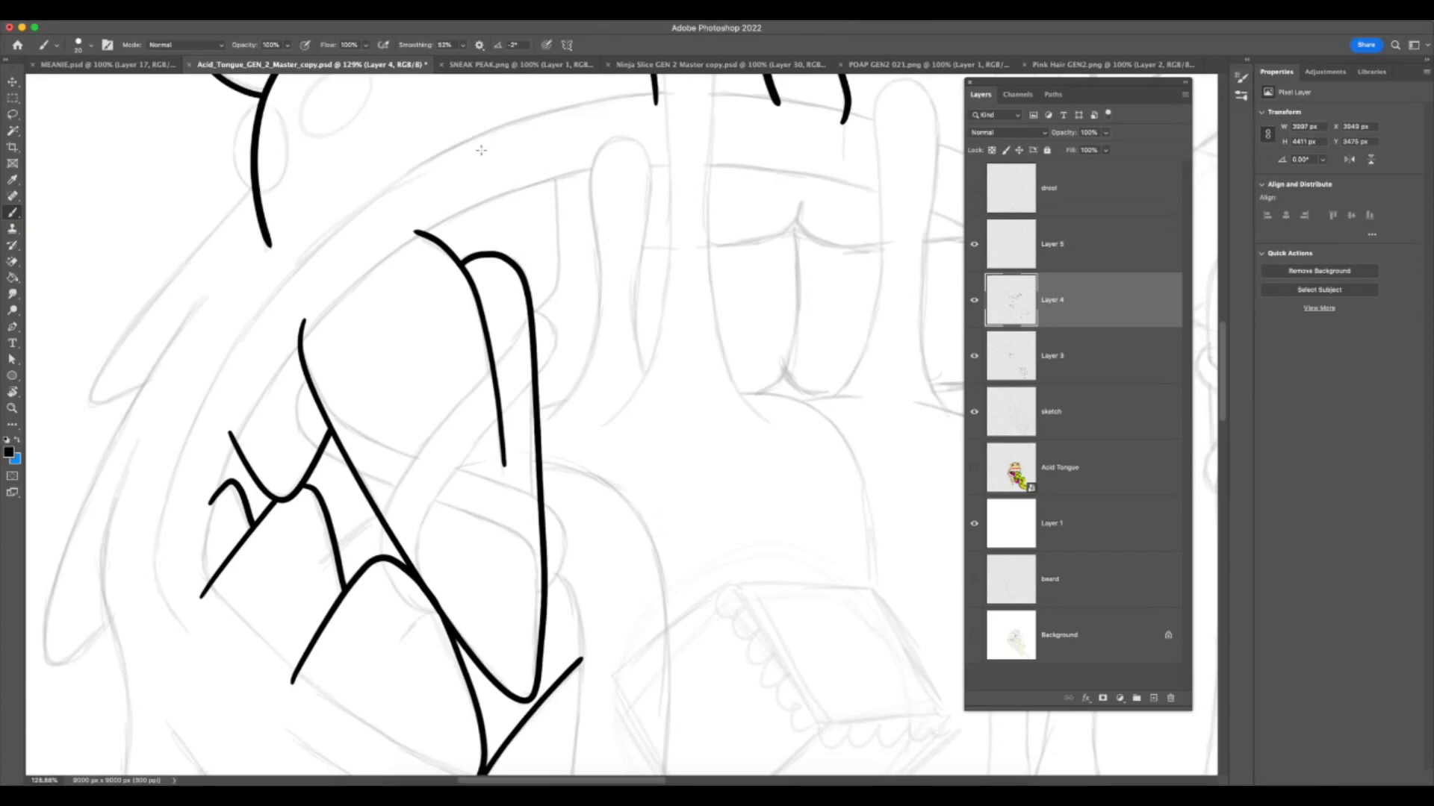
left_click_drag(467, 135, 649, 255)
left_click_drag(685, 319, 607, 536)
key("super+z")
mouse_move(448, 150)
left_mouse_down()
mouse_move(540, 164)
mouse_move(656, 232)
mouse_move(660, 521)
mouse_move(555, 687)
left_mouse_up()
left_click_drag(613, 483, 657, 585)
key("super+z")
left_click_drag(604, 473, 657, 560)
key("super+z")
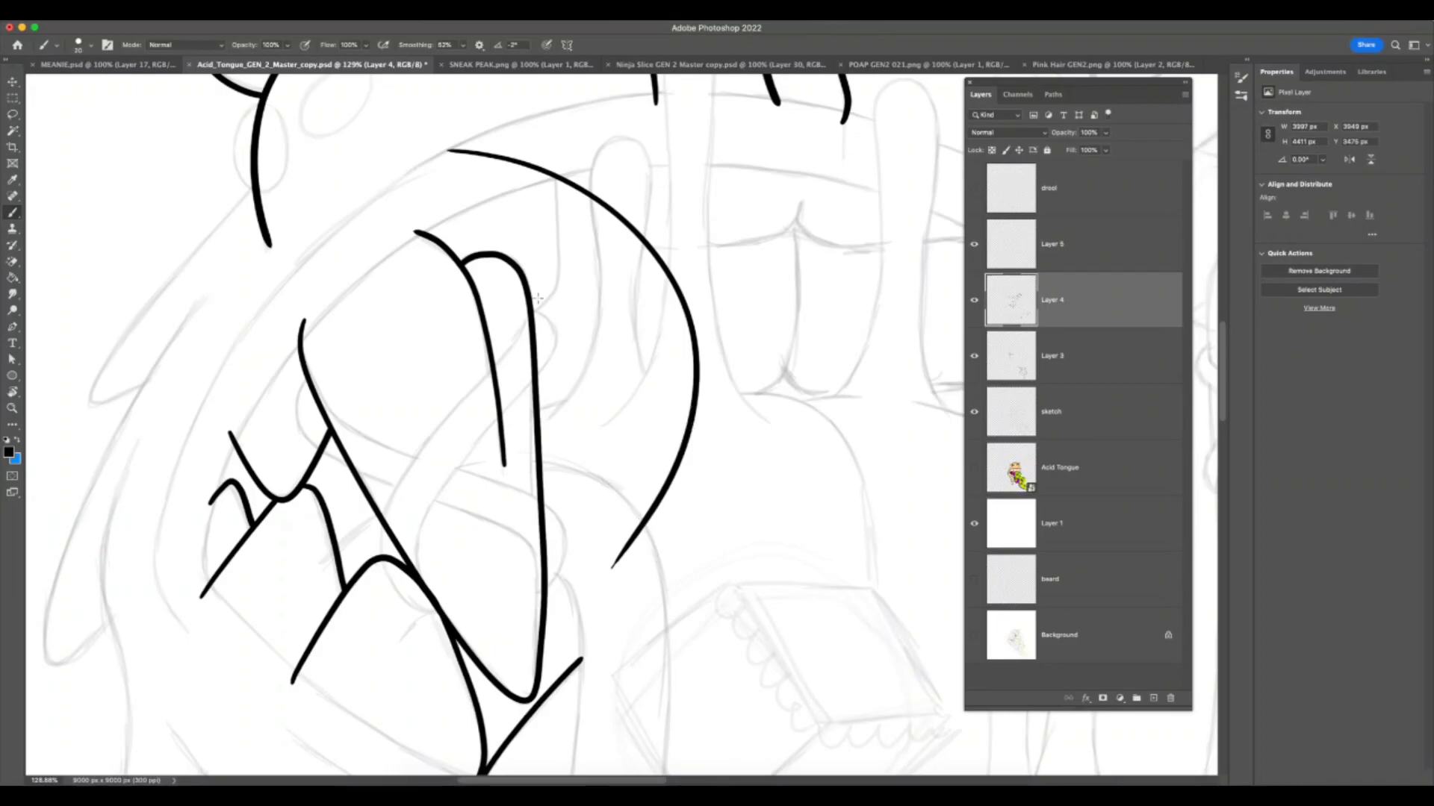
mouse_move(519, 183)
left_mouse_down()
mouse_move(638, 271)
mouse_move(657, 450)
mouse_move(639, 490)
left_mouse_up()
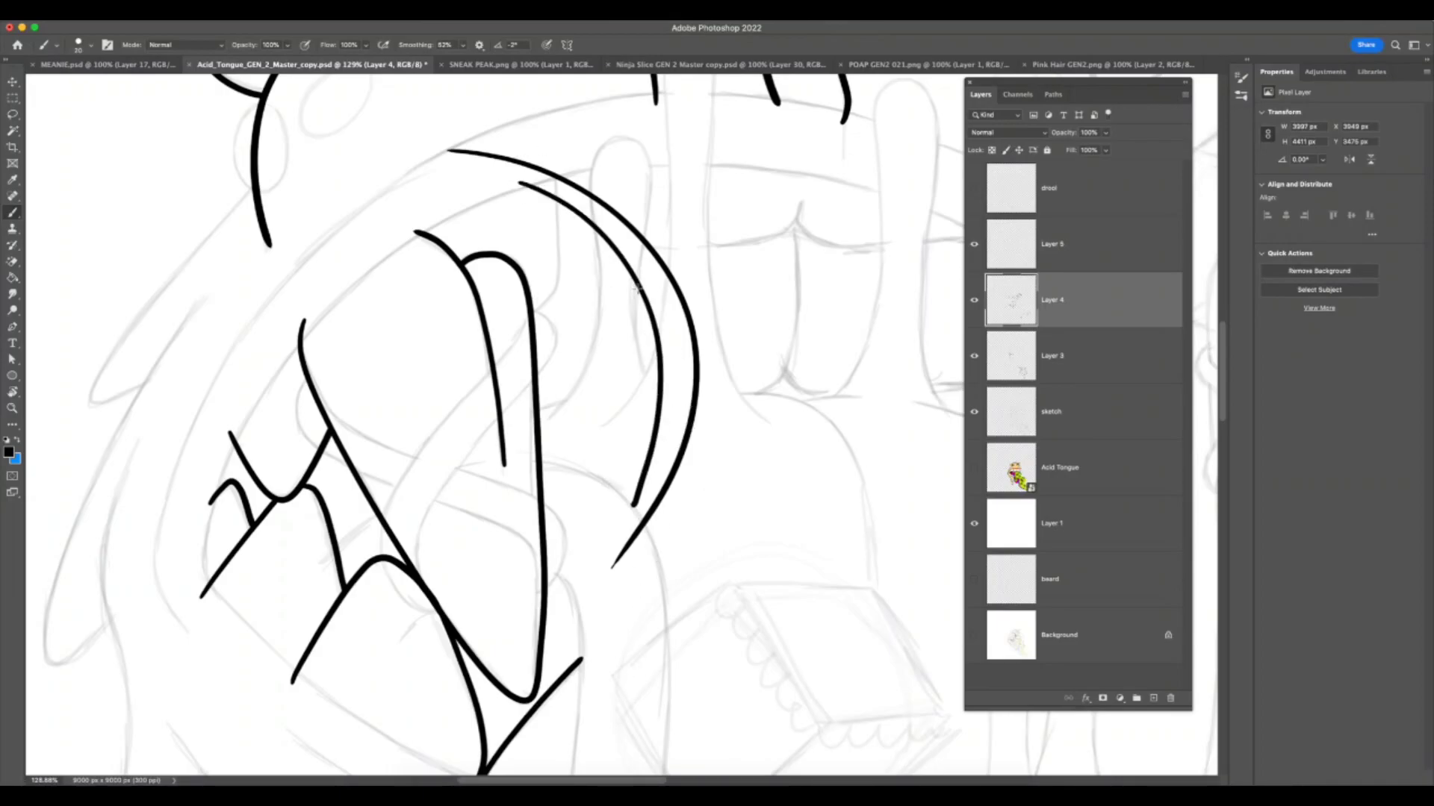
key("super+z")
key("super+z")
mouse_move(532, 176)
left_mouse_down()
mouse_move(650, 254)
mouse_move(545, 610)
left_mouse_up()
key("super+z")
- Compare the line art with the coloured Acid Tongue layer and leave that layer shown as a reference
key("z")
left_click_drag(701, 642, 663, 665)
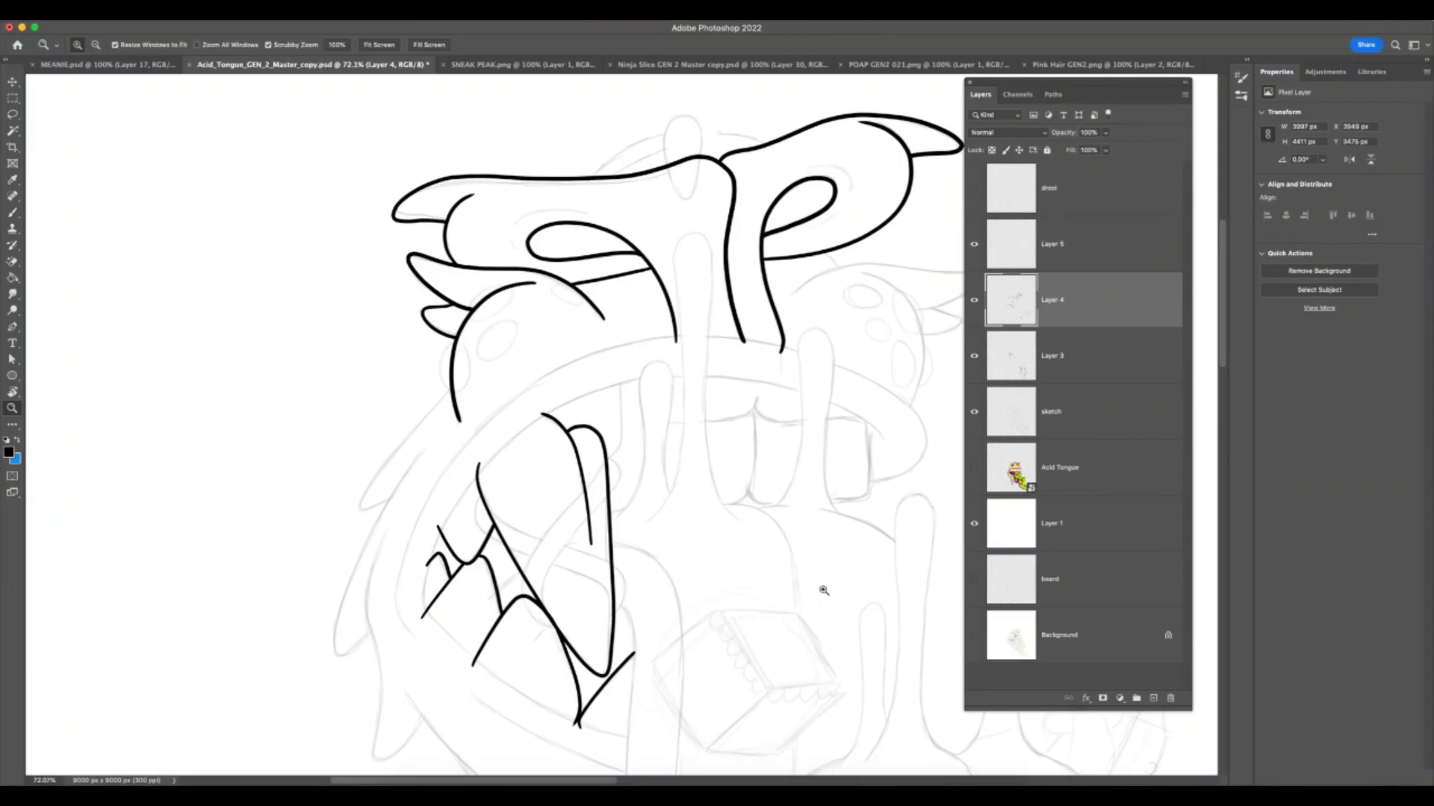
left_click_drag(679, 473, 717, 487)
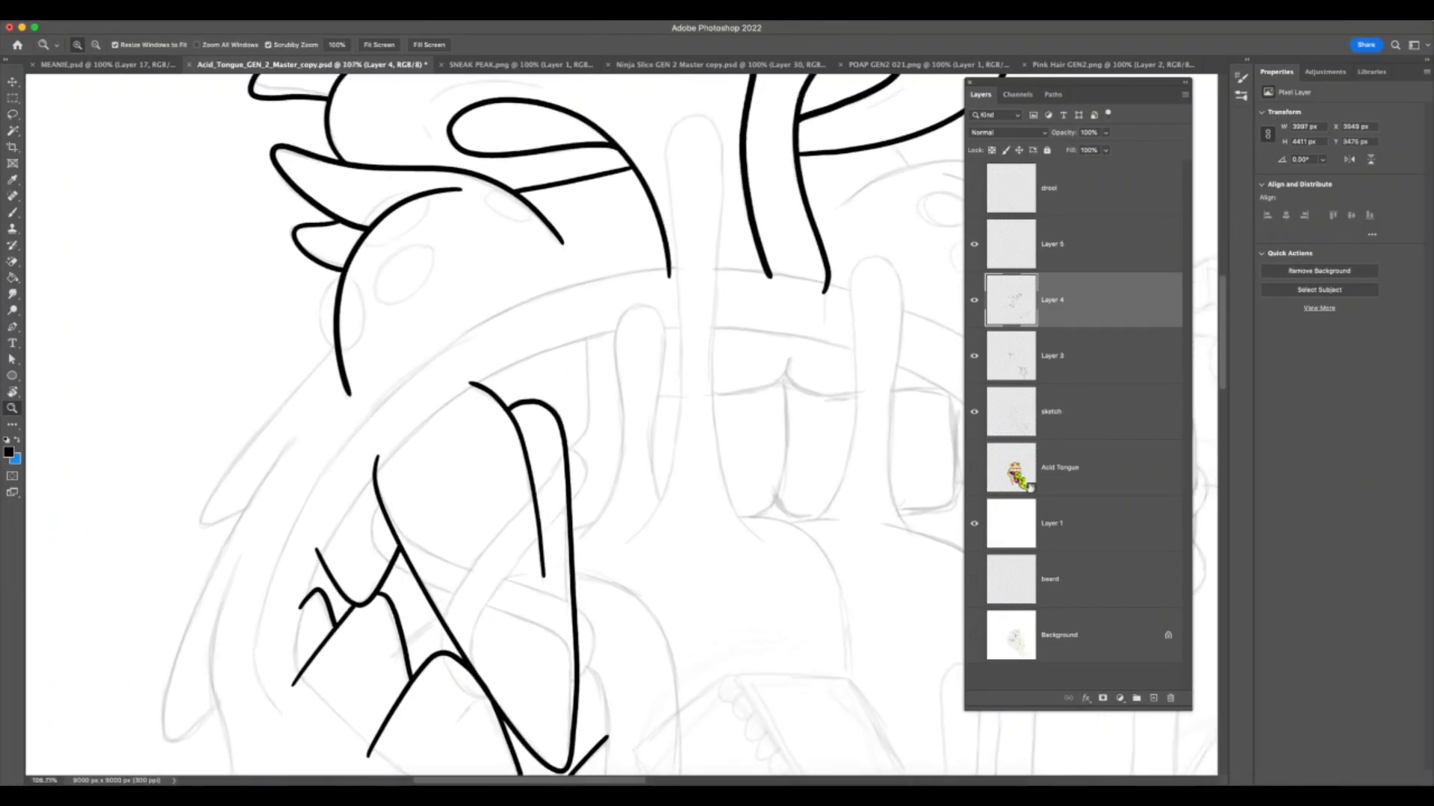
left_click(975, 468)
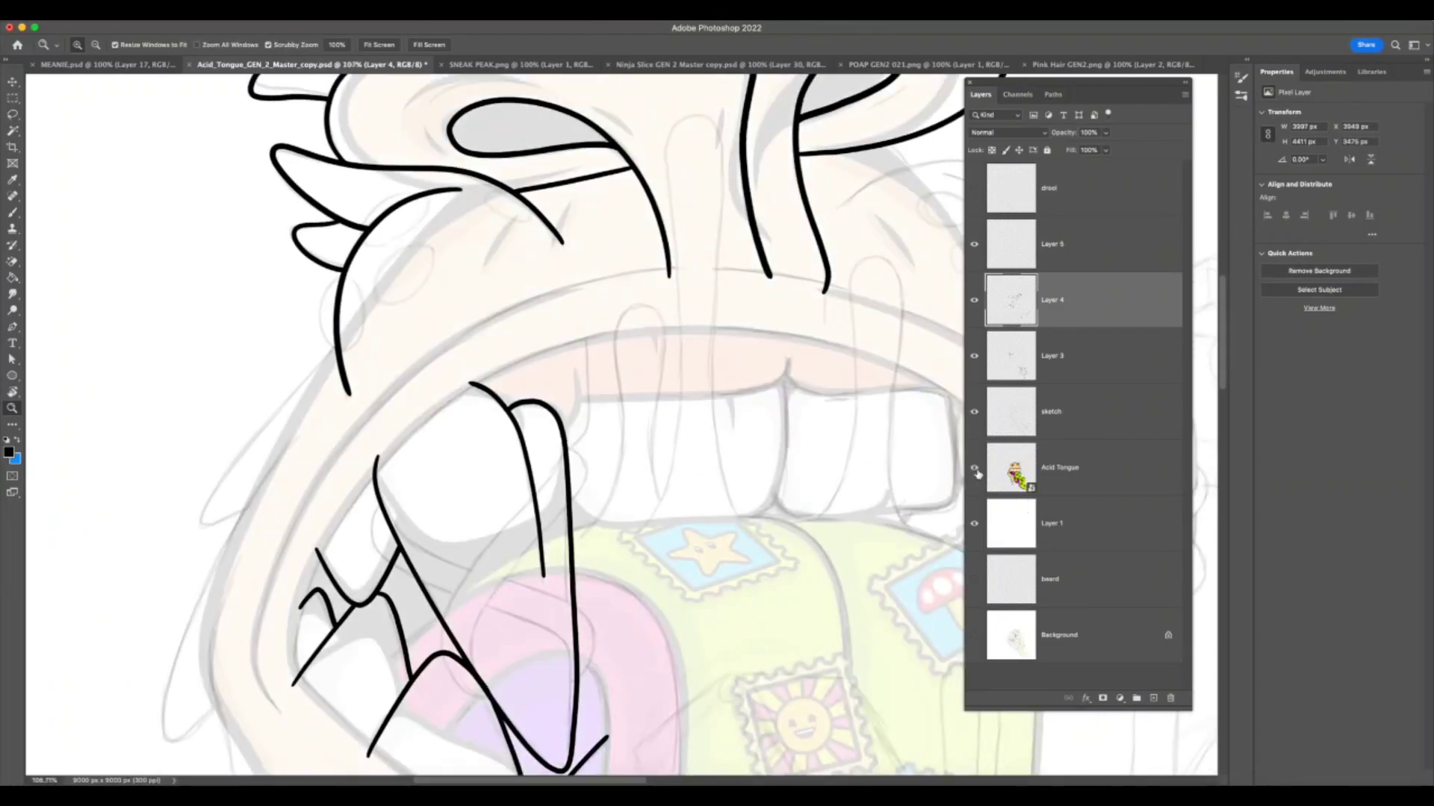
left_click(974, 469)
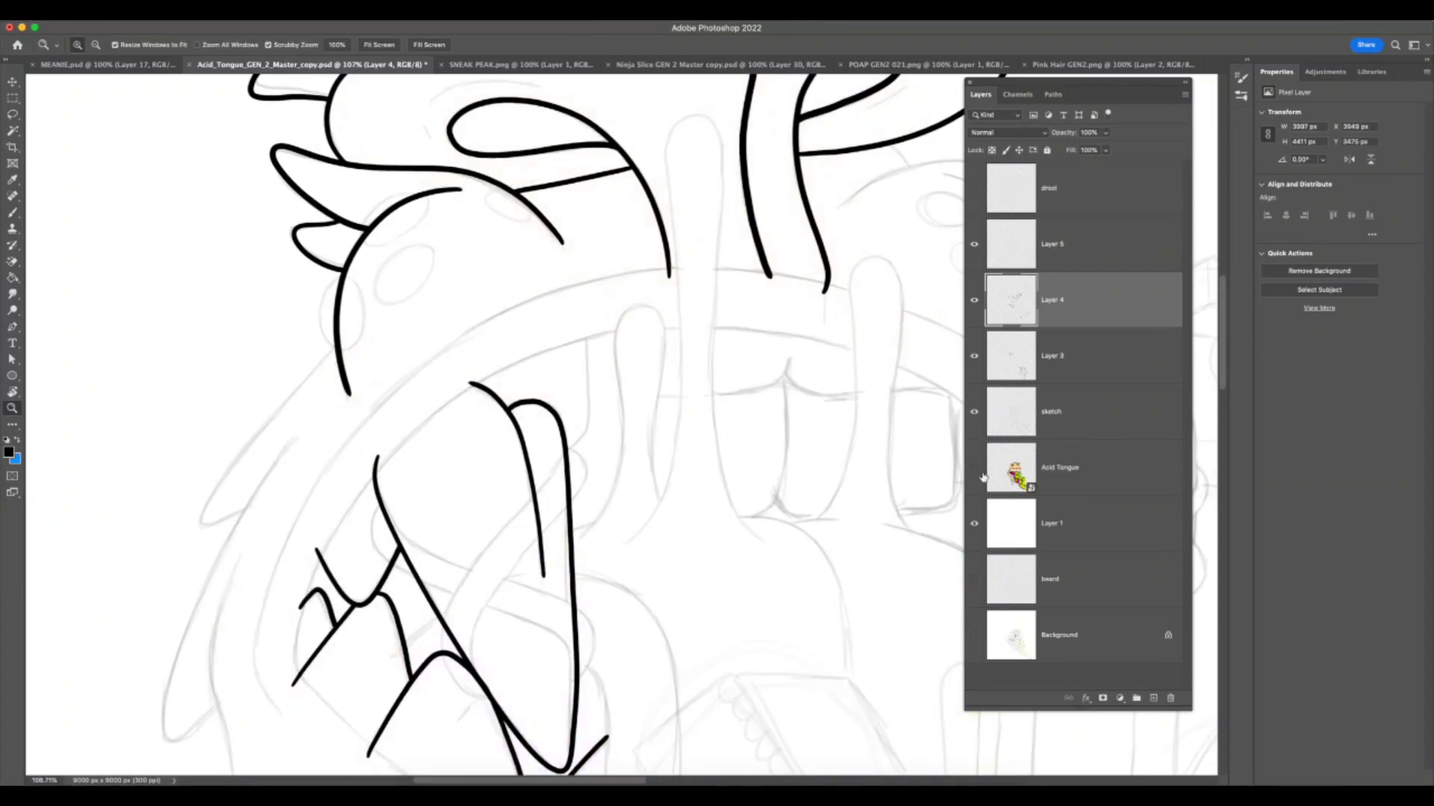
left_click_drag(932, 554, 852, 595)
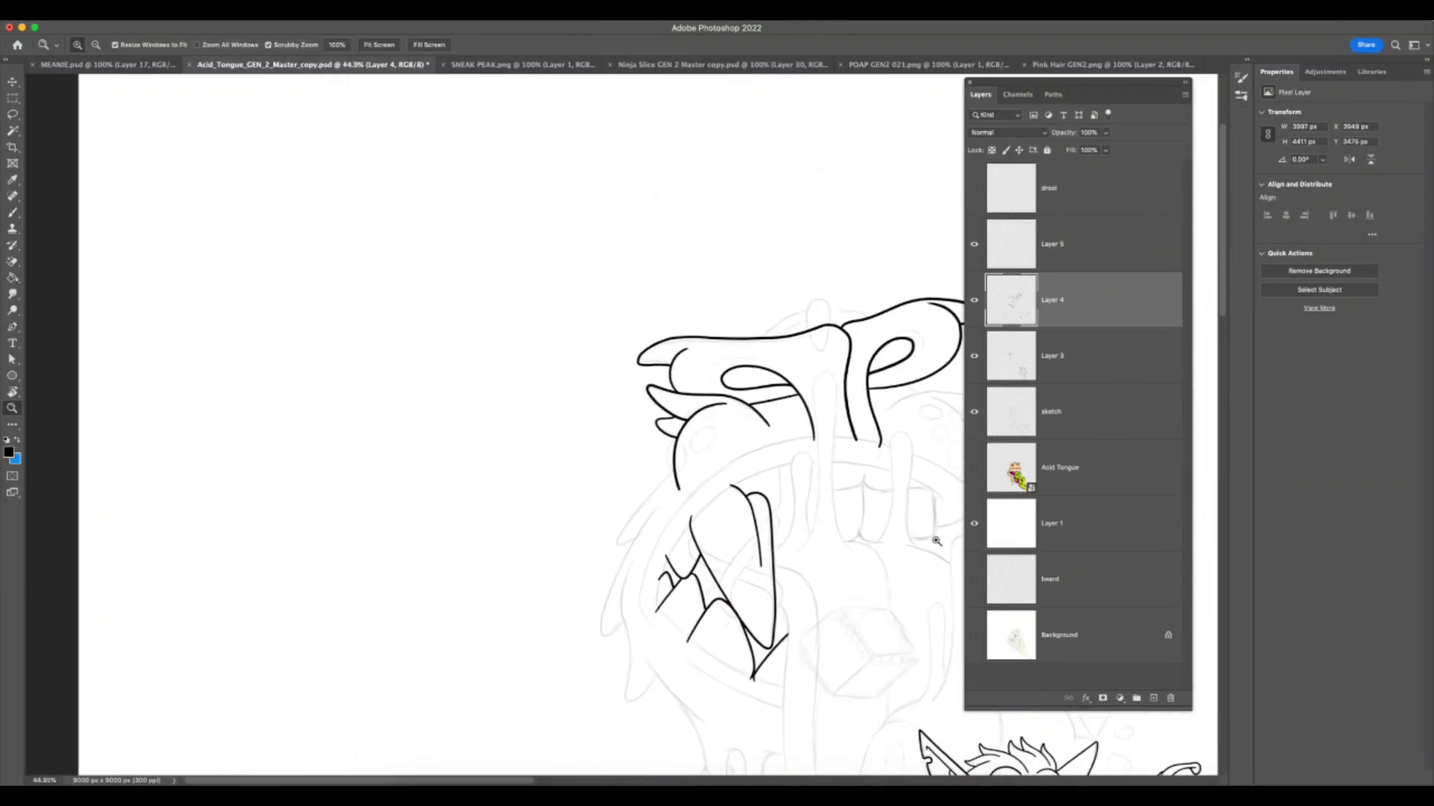
left_click(974, 469)
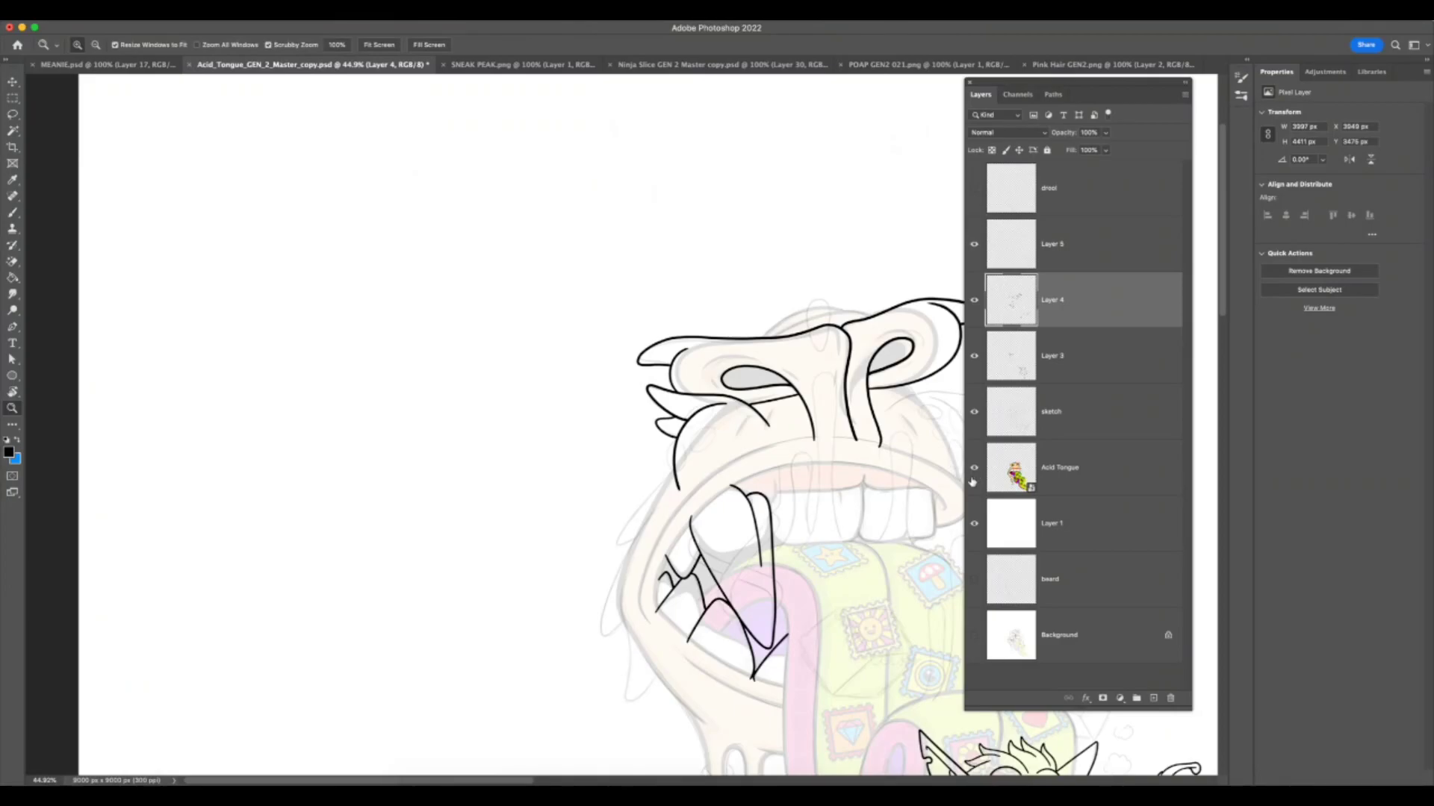
- Ink the curved edge between the tooth behind the large fang and the front teeth, running up into the gum
left_click_drag(815, 487, 938, 501)
left_click_drag(823, 546, 867, 538)
key("b")
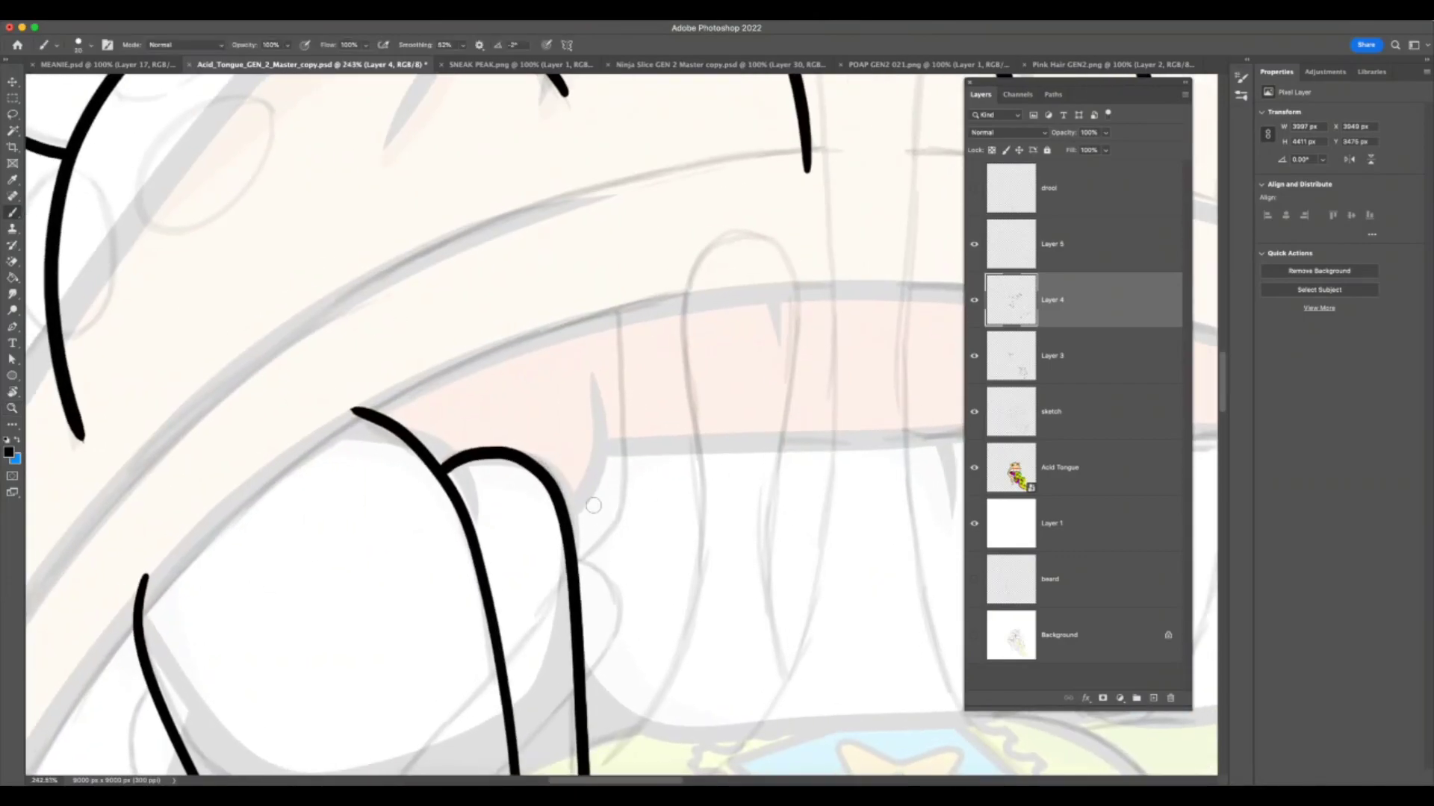
mouse_move(576, 564)
left_mouse_down()
mouse_move(616, 524)
mouse_move(625, 388)
left_mouse_up()
key("super+z")
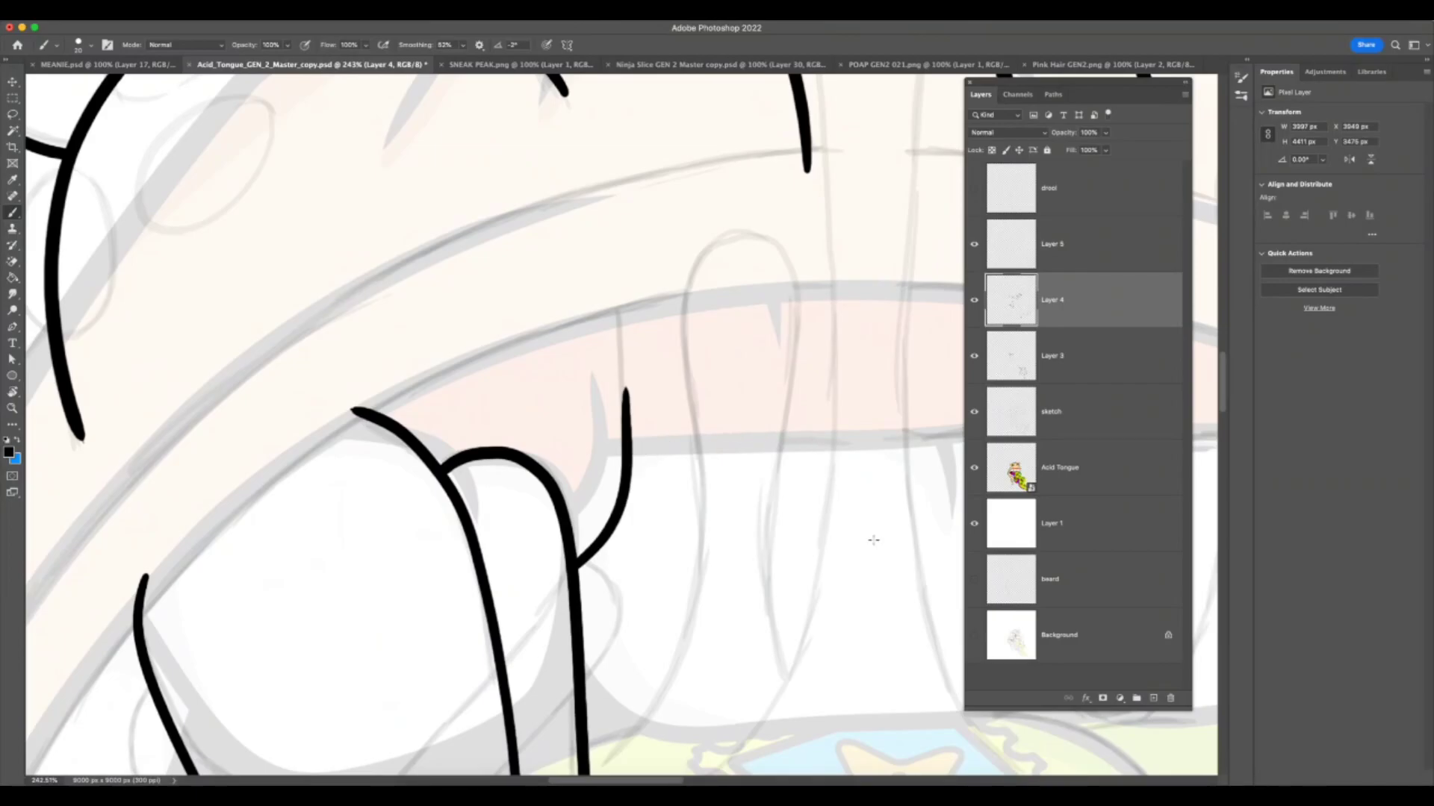
- Rotate the canvas and ink the gum line above the two wide front teeth, meeting in a point between them
scroll(870, 557, "right", 3)
key("r")
left_click_drag(886, 471, 732, 298)
left_click_drag(823, 326, 698, 460)
key("b")
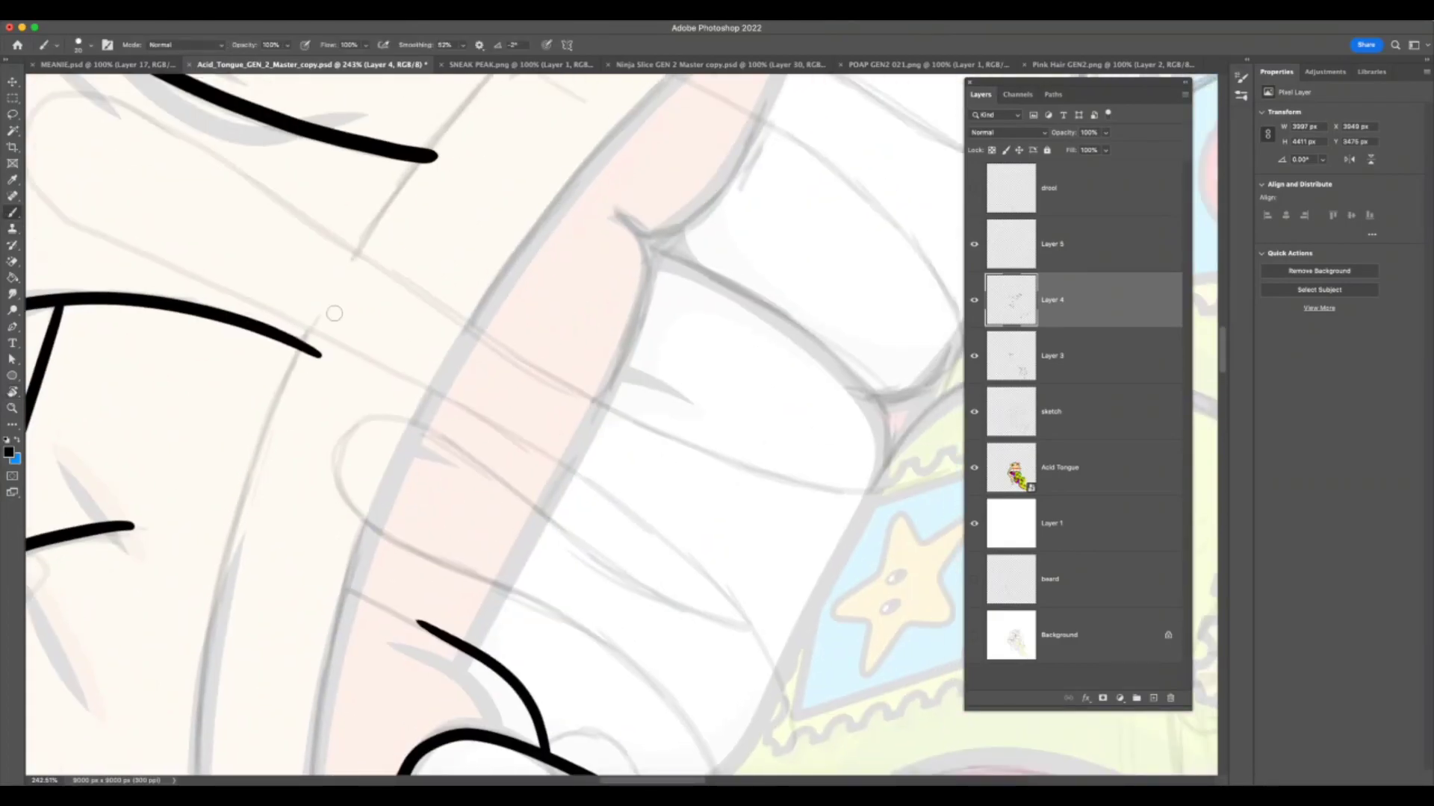
mouse_move(470, 644)
left_mouse_down()
mouse_move(648, 289)
mouse_move(614, 206)
left_mouse_up()
scroll(743, 316, "up", 5)
scroll(650, 377, "right", 3)
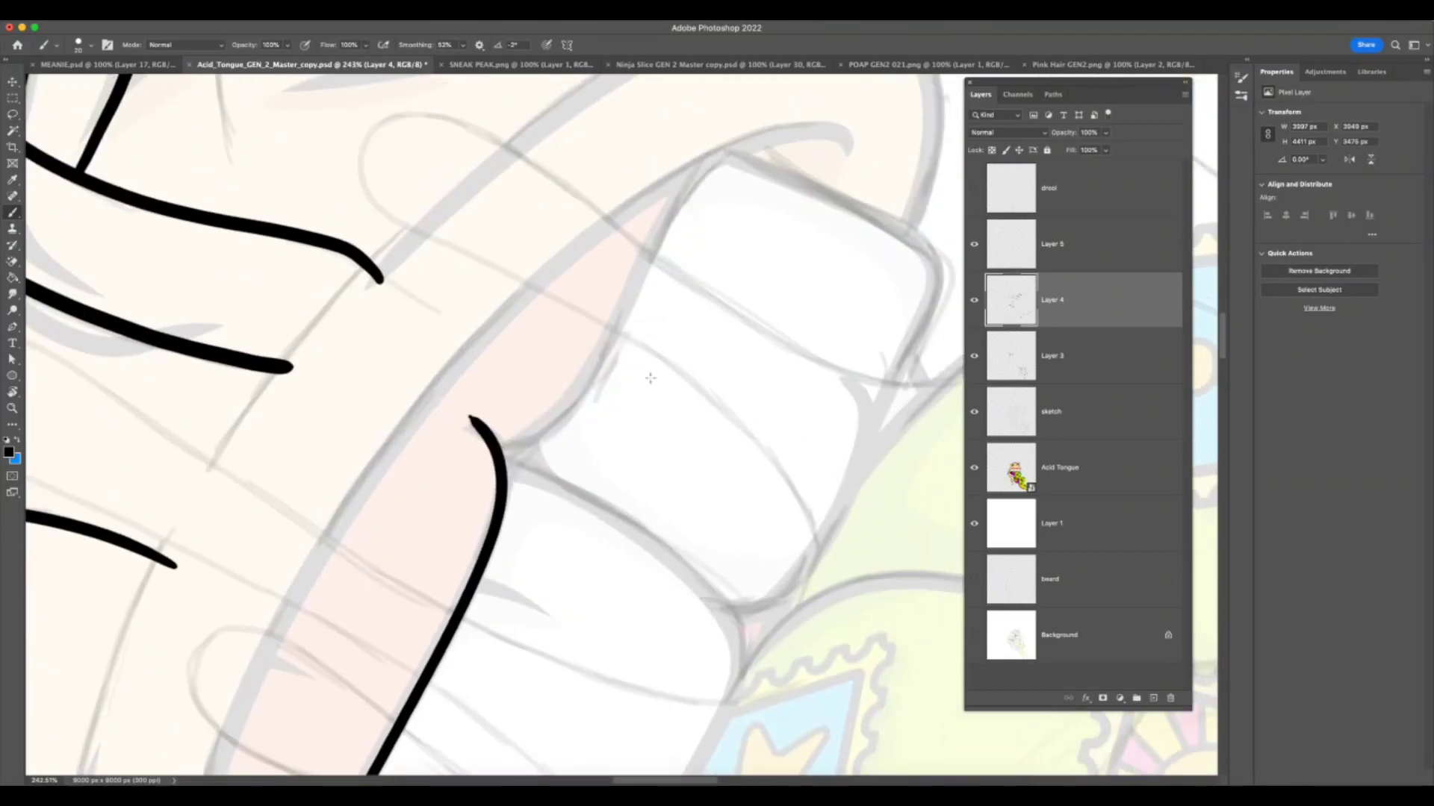
mouse_move(497, 448)
left_mouse_down()
mouse_move(545, 430)
mouse_move(650, 246)
mouse_move(743, 149)
left_mouse_up()
- Ink the first wide front tooth's lower edge and side up to the gum, plus the small notch between the front teeth
key("z")
left_click_drag(683, 597, 603, 614)
left_click_drag(404, 633, 444, 625)
left_click(15, 215)
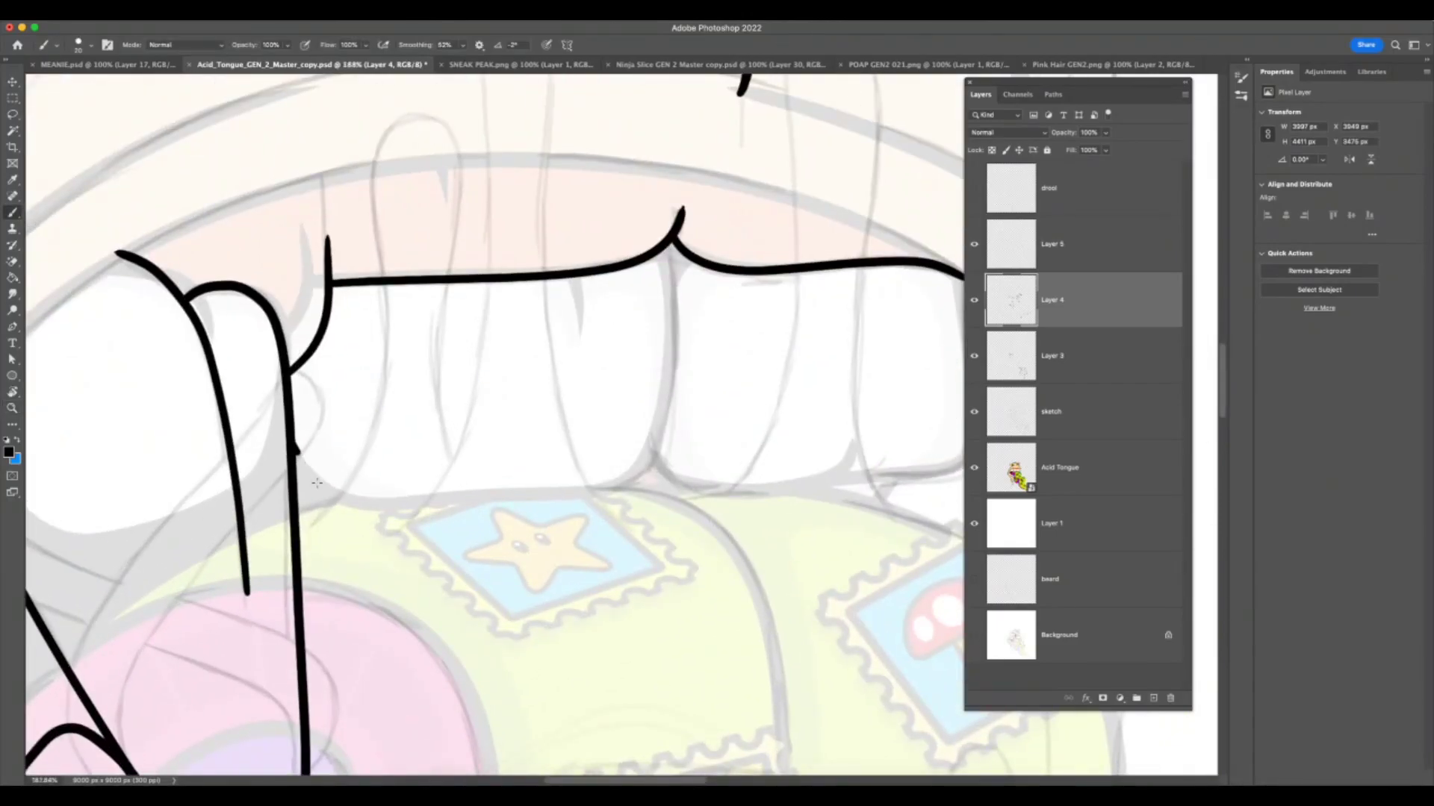
mouse_move(291, 442)
left_mouse_down()
mouse_move(312, 477)
mouse_move(367, 504)
mouse_move(619, 490)
mouse_move(675, 384)
mouse_move(656, 226)
left_mouse_up()
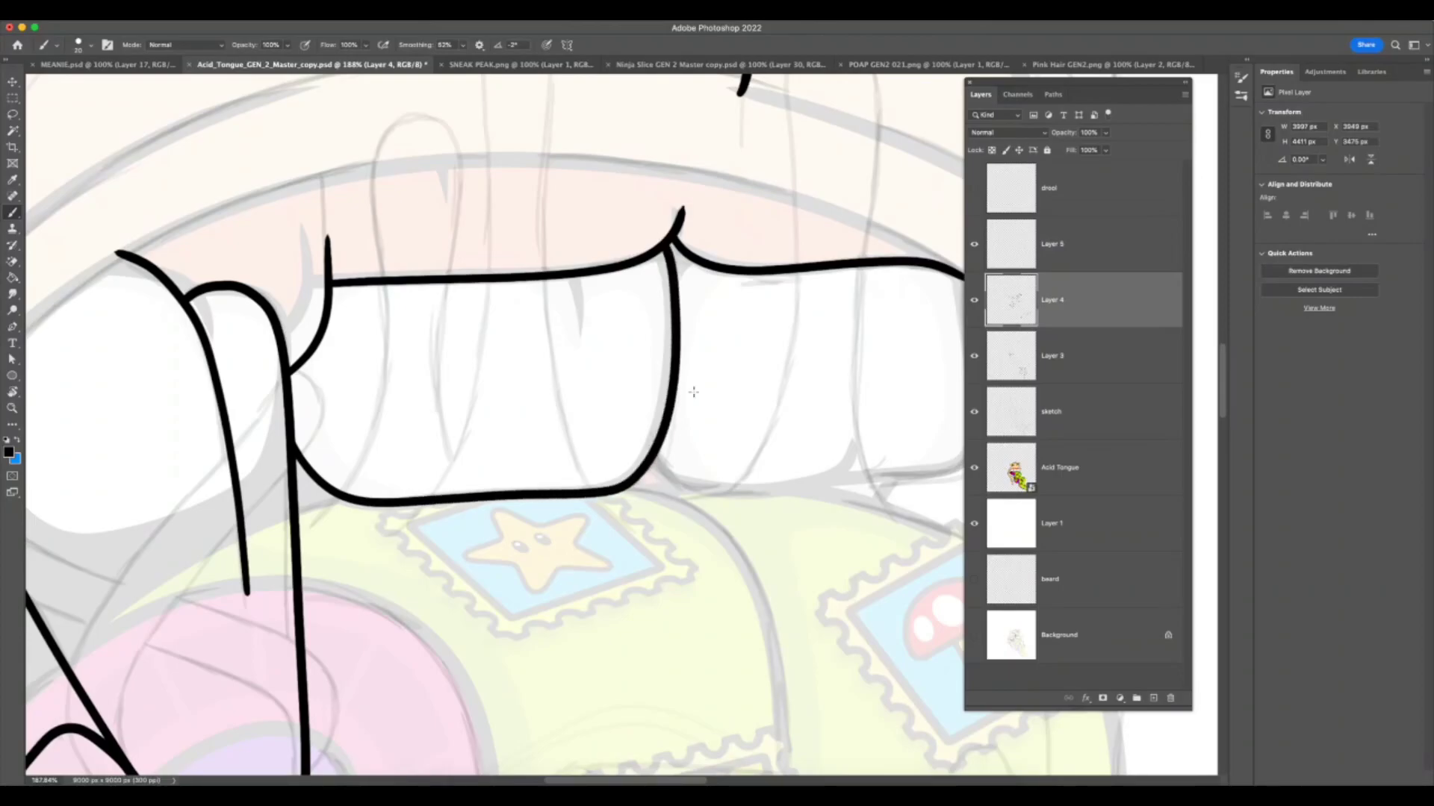
key("F7")
left_click_drag(676, 284, 690, 258)
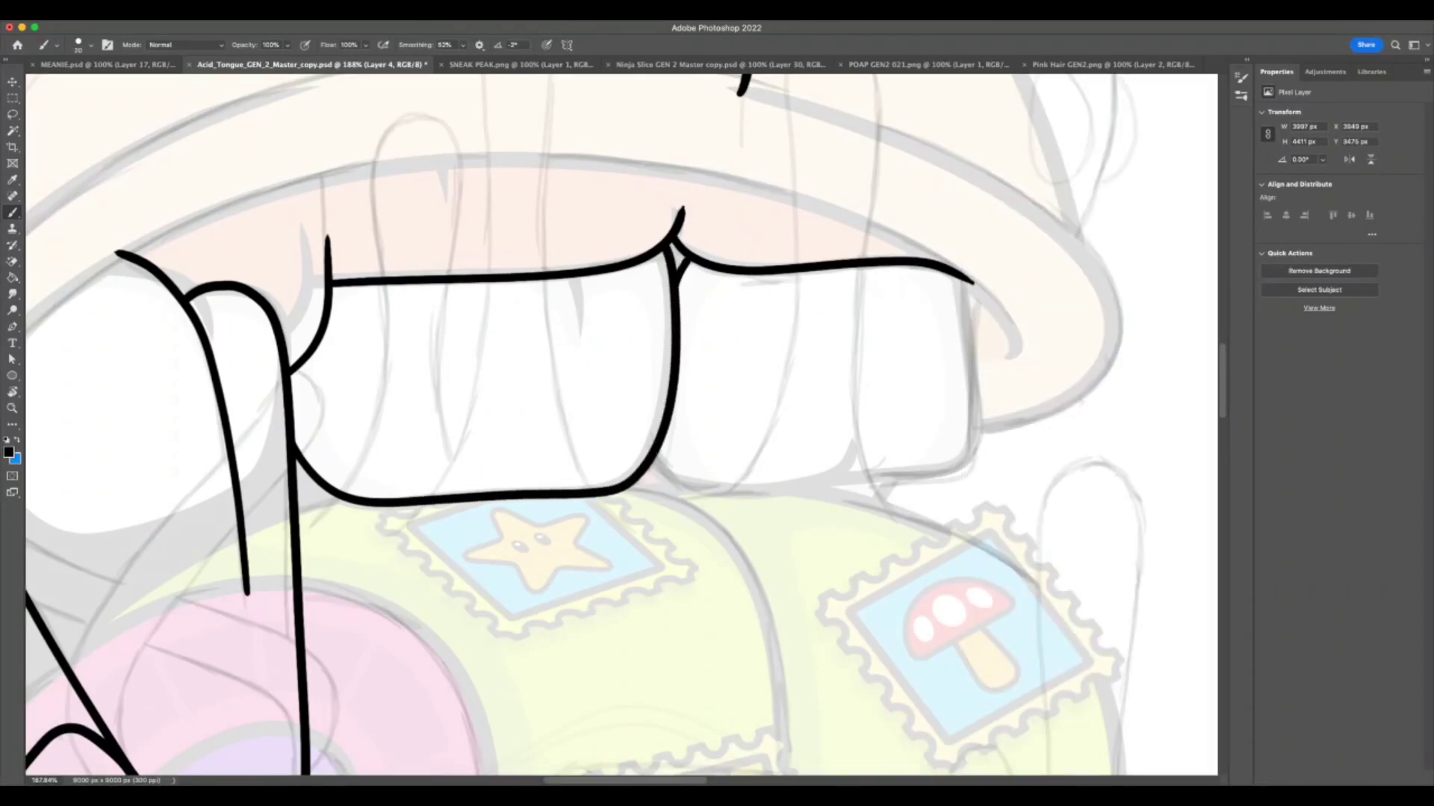
- Ink the second front tooth's lower edge with its short split line, and its outer side up to the gum
scroll(622, 424, "right", 5)
mouse_move(307, 427)
left_mouse_down()
mouse_move(401, 453)
mouse_move(525, 390)
left_mouse_up()
mouse_move(491, 439)
left_mouse_down()
mouse_move(621, 430)
mouse_move(635, 375)
mouse_move(616, 251)
left_mouse_up()
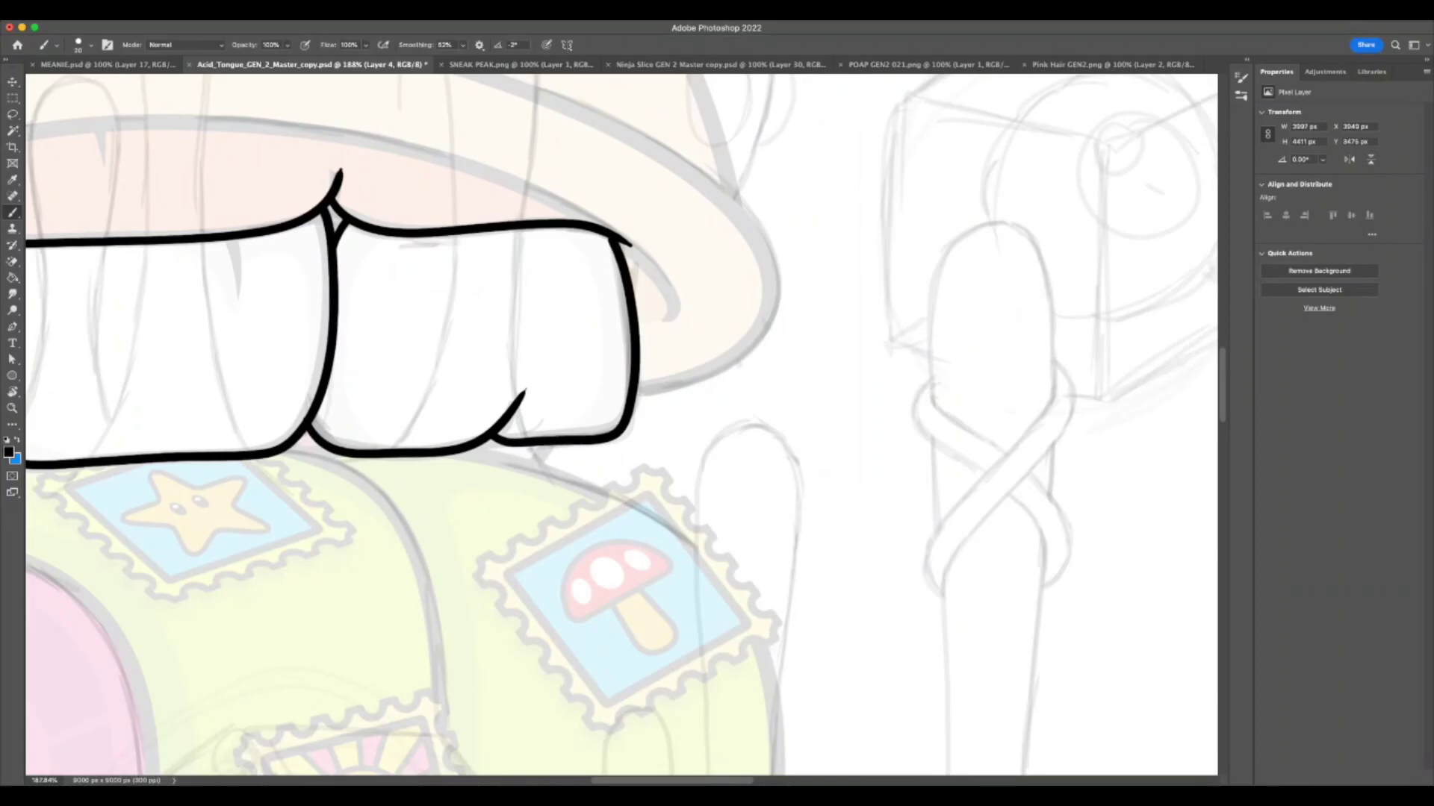
key("super+z")
mouse_move(489, 442)
left_mouse_down()
mouse_move(601, 435)
mouse_move(624, 412)
mouse_move(612, 235)
left_mouse_up()
- Examine the inked front teeth and fangs zoomed out against the coloured reference of the whole mouth
key("z")
left_click_drag(692, 538, 627, 554)
key("super+Tab")
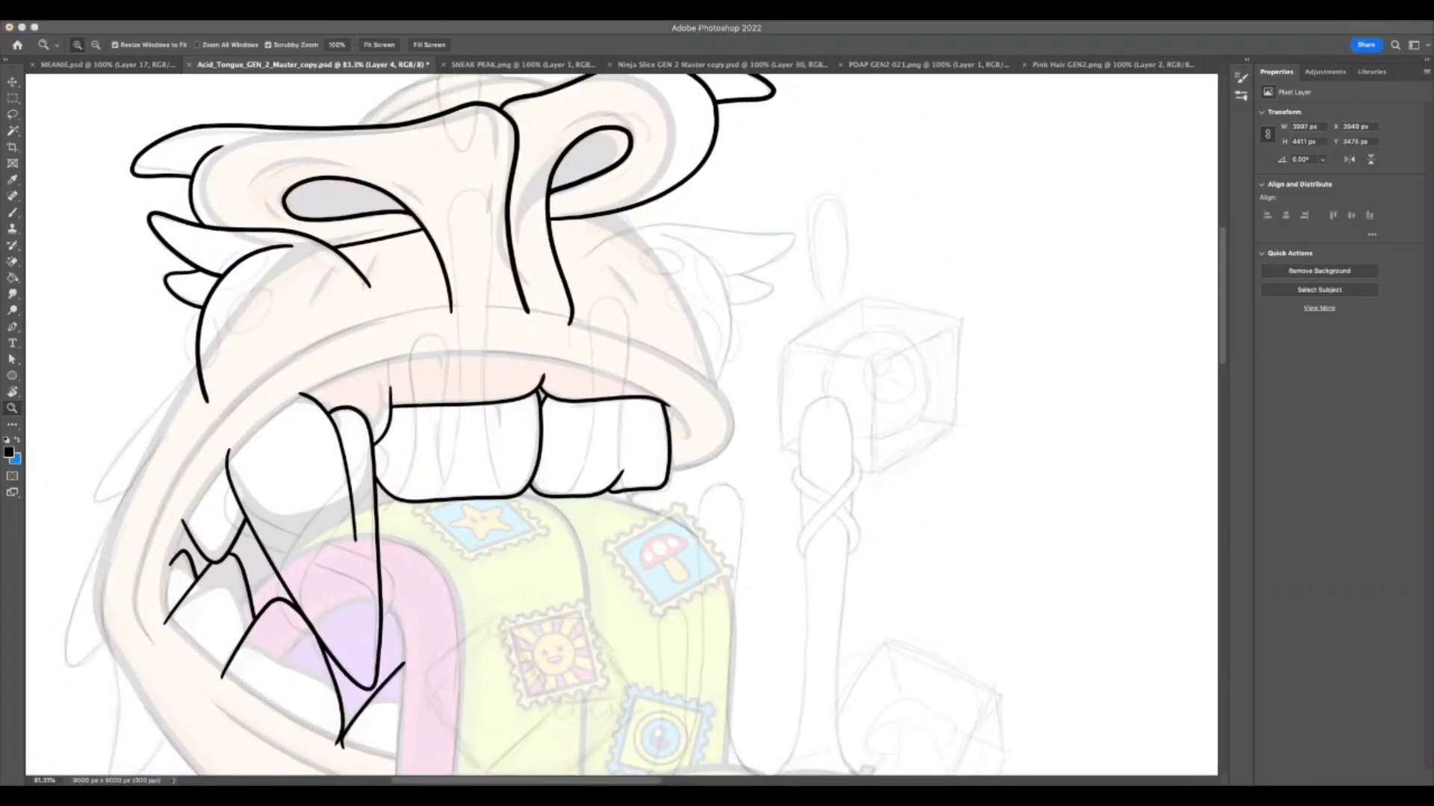
key("F7")
left_click_drag(867, 631, 827, 656)
scroll(782, 687, "down", 3)
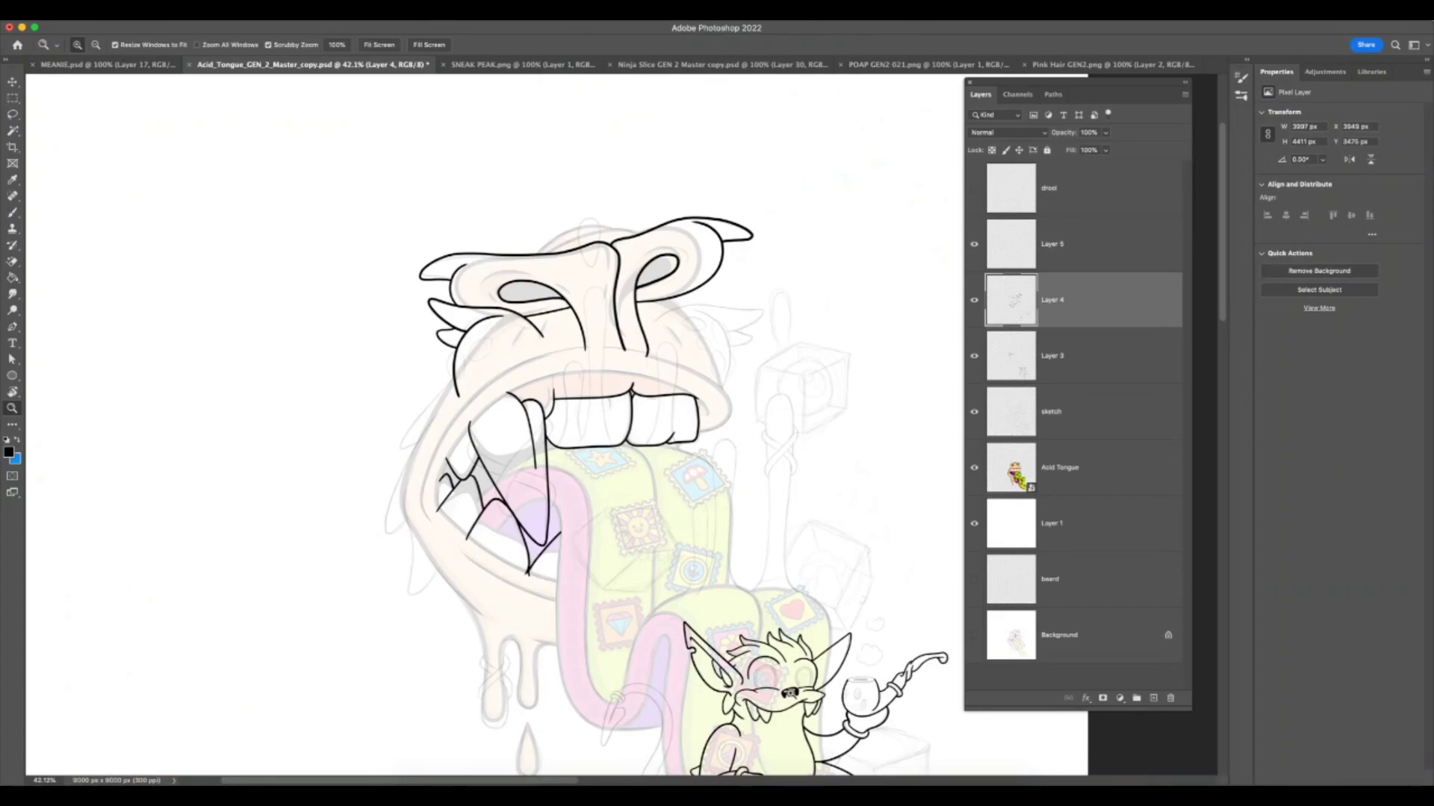
left_click_drag(712, 595, 728, 600)
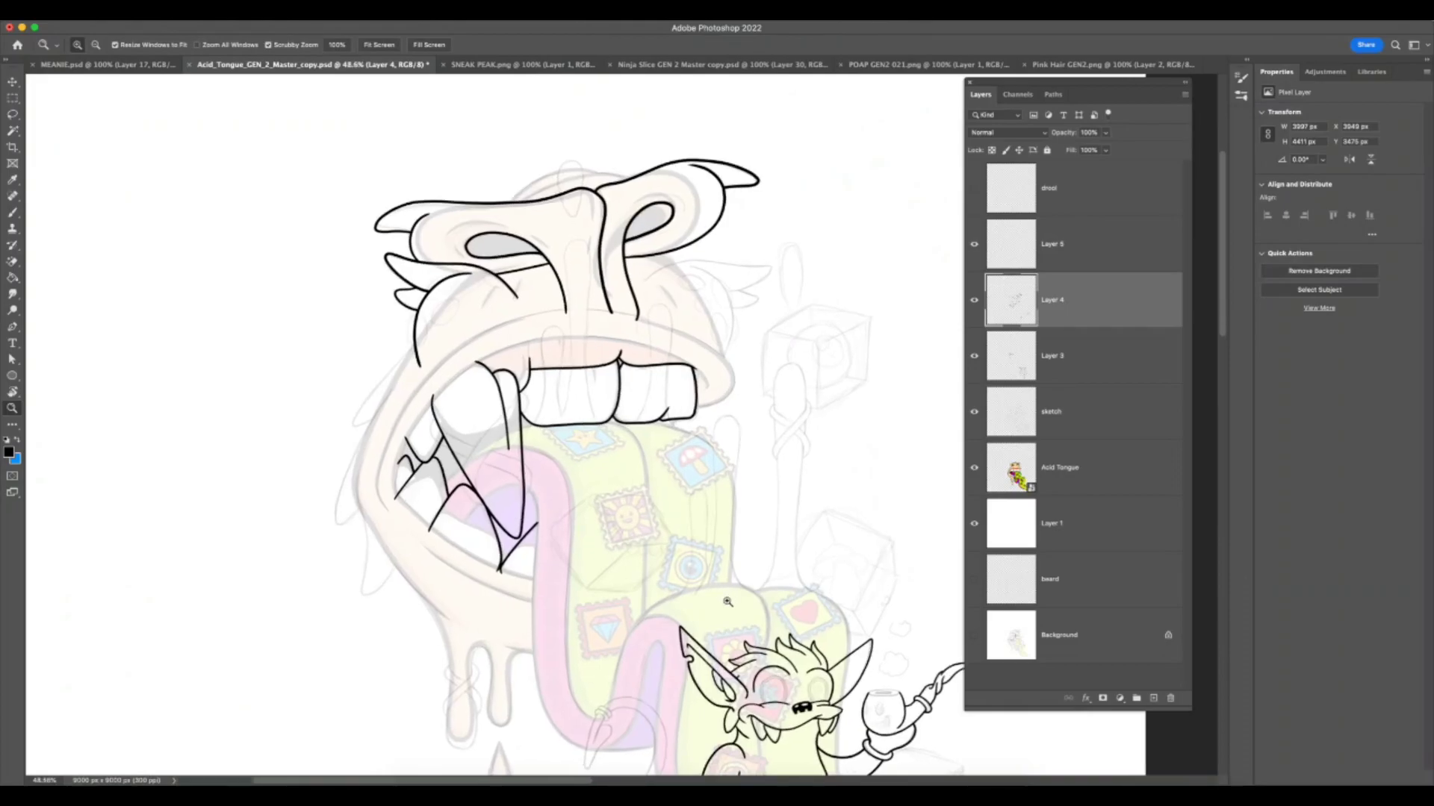
left_click_drag(598, 367, 713, 665)
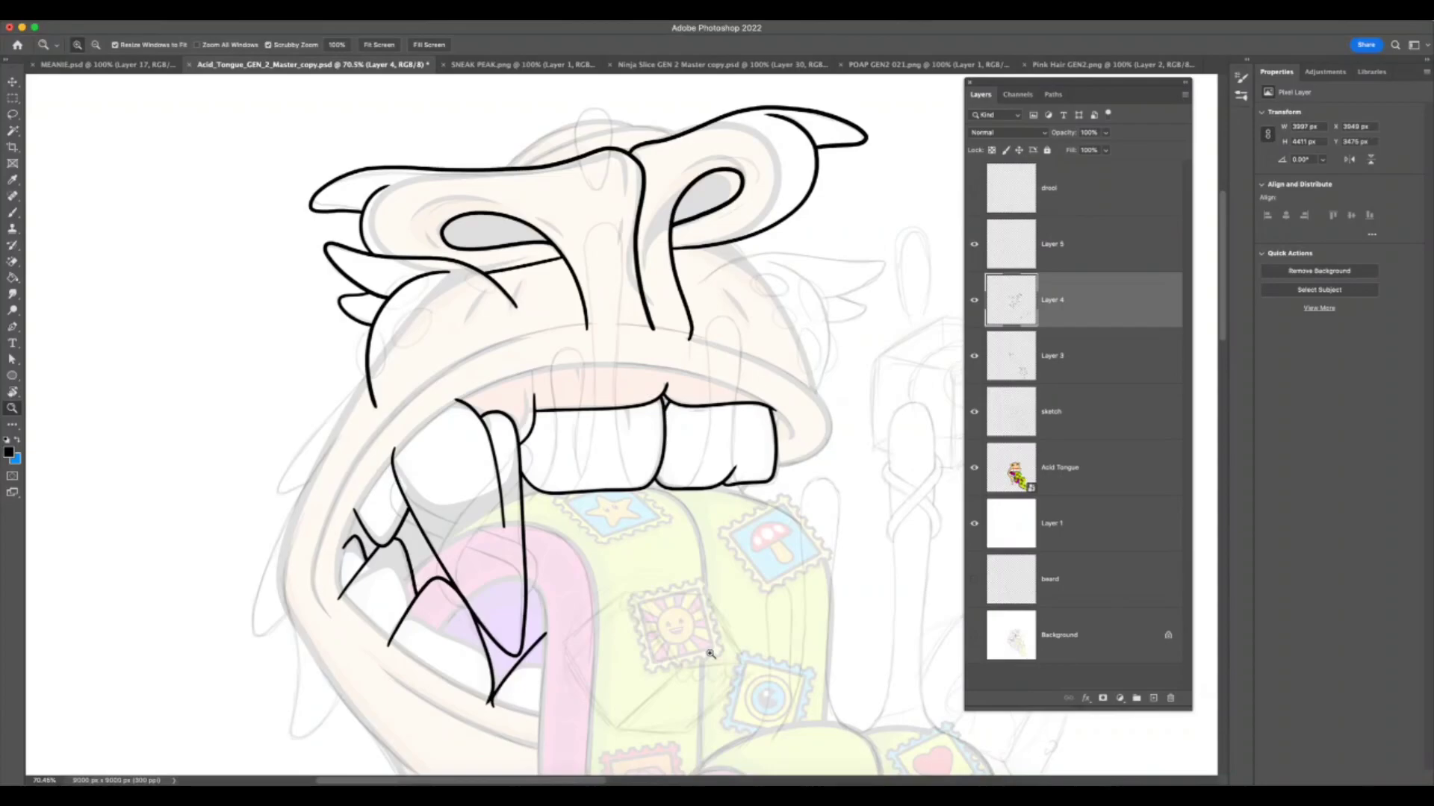
left_click_drag(637, 598, 674, 653)
- Ink the upper pointed tuft on the cheek's outer edge below the brow on Layer 4, redoing the stroke until it fits
left_click(410, 677)
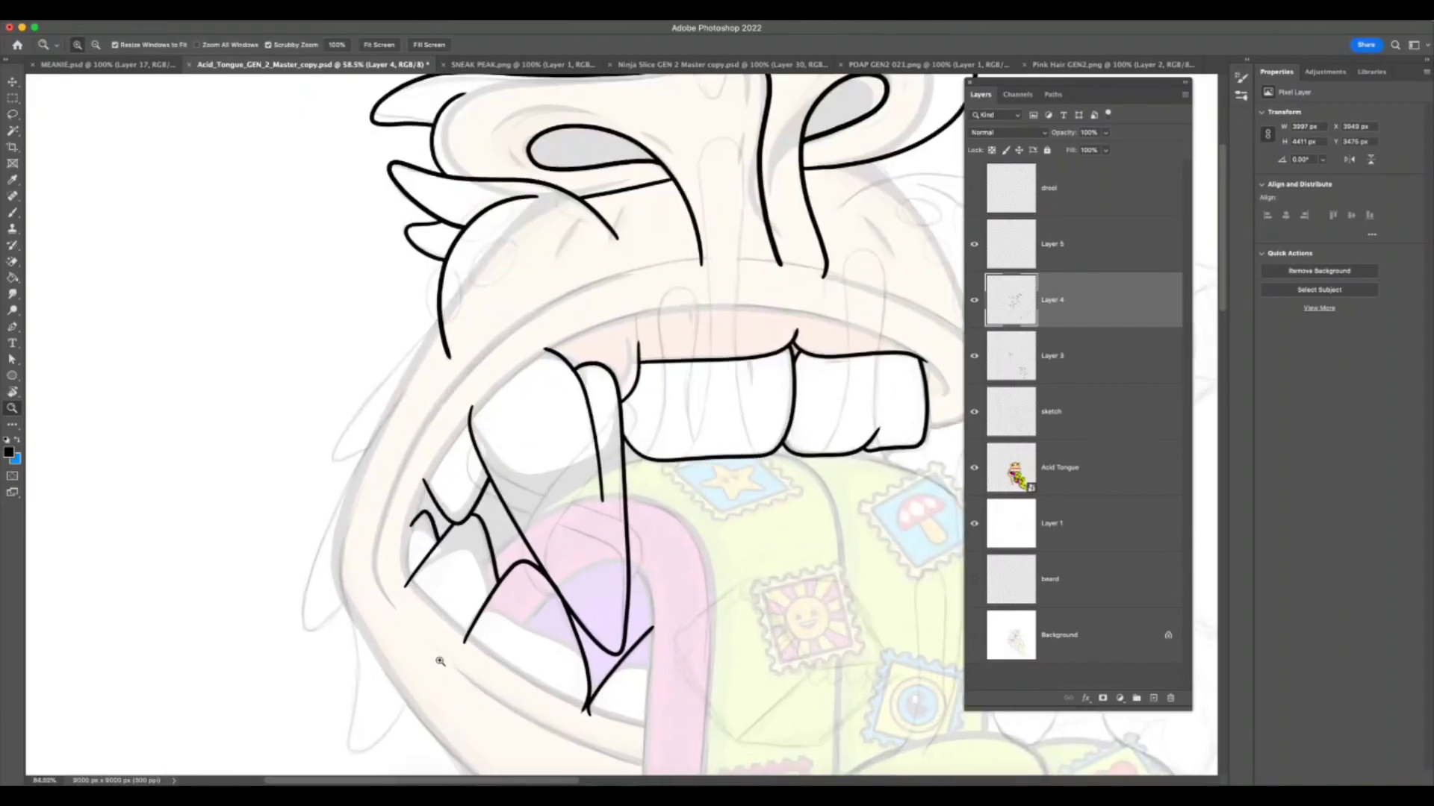
left_click(340, 470)
key("b")
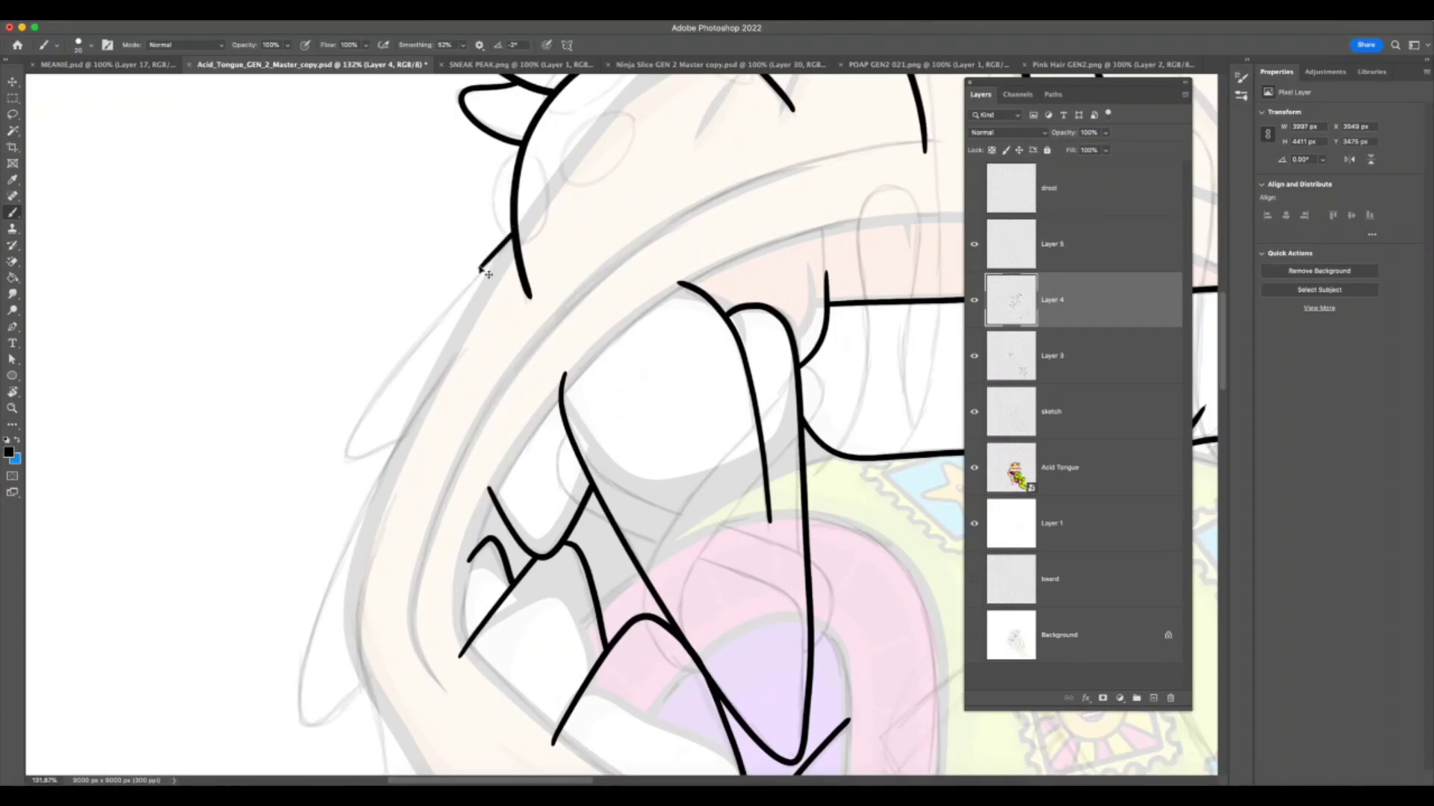
left_click_drag(513, 236, 462, 287)
key("super+z")
mouse_move(512, 236)
left_mouse_down()
mouse_move(369, 398)
mouse_move(509, 242)
mouse_move(337, 469)
left_mouse_up()
key("super+z")
key("super+z")
left_click_drag(516, 230, 345, 453)
key("super+z")
mouse_move(515, 230)
left_mouse_down()
mouse_move(404, 356)
mouse_move(342, 457)
mouse_move(403, 435)
left_mouse_up()
key("z")
mouse_move(463, 570)
left_mouse_down()
mouse_move(425, 608)
mouse_move(351, 607)
left_mouse_up()
key("super+Tab")
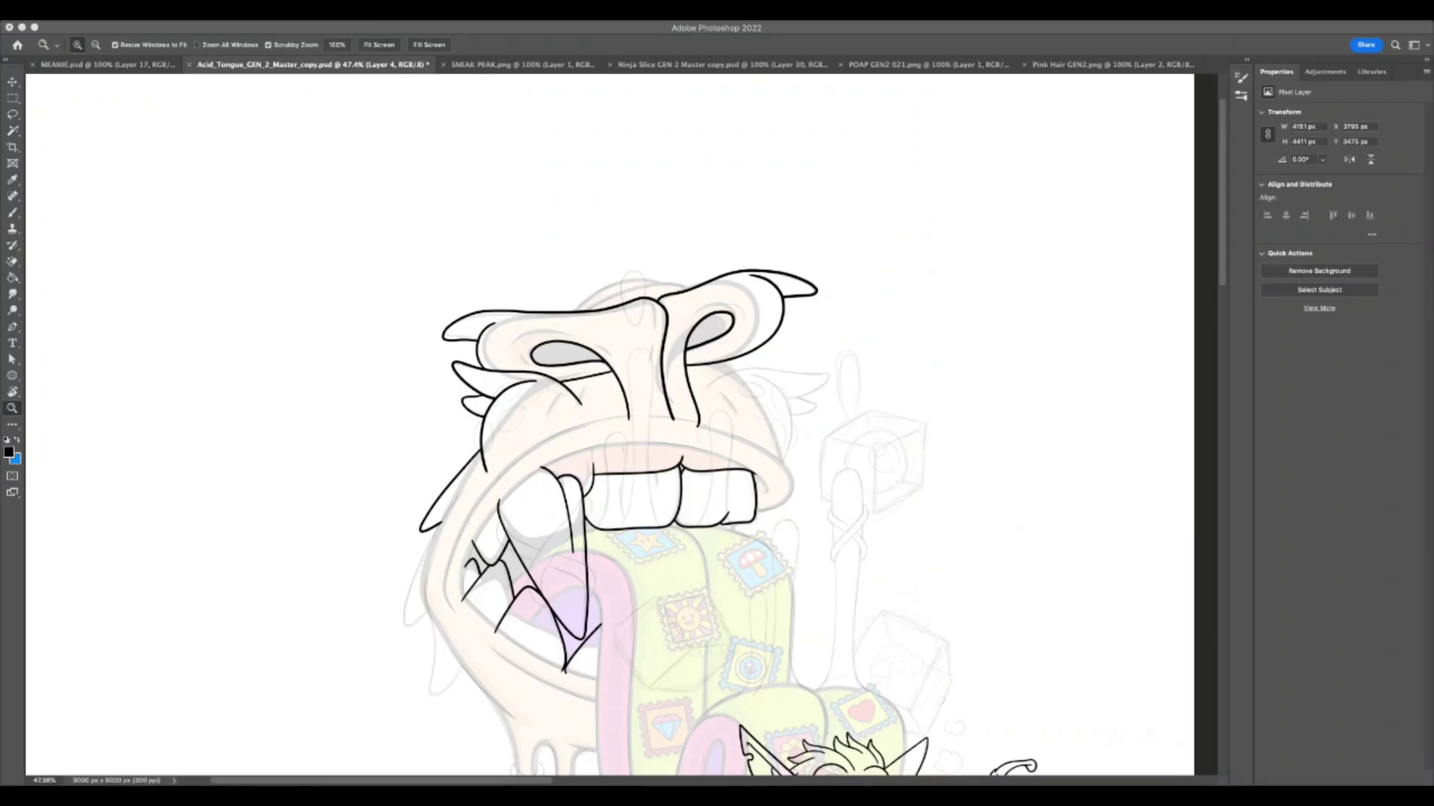
key("F7")
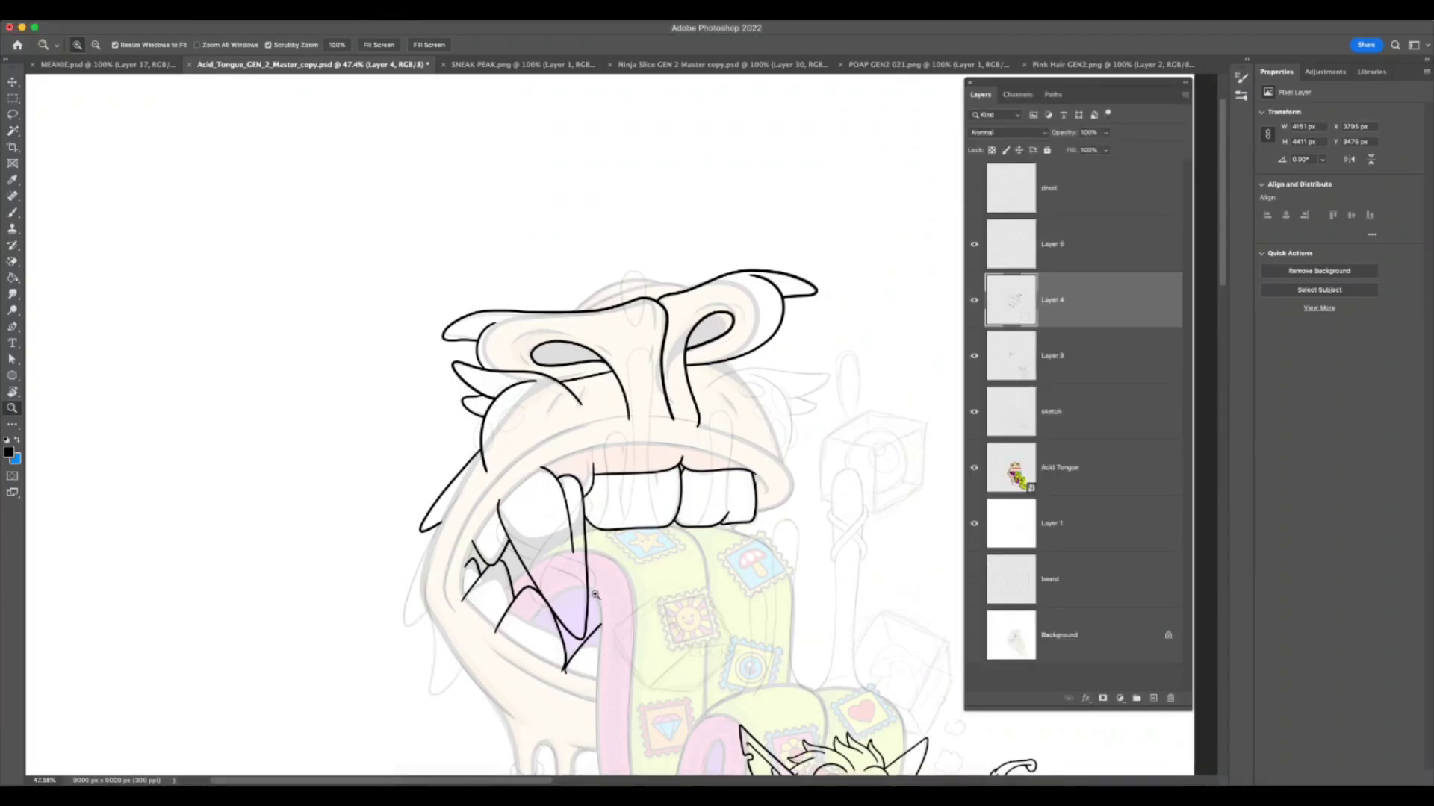
left_click(433, 663)
left_click_drag(430, 497, 457, 486)
key("b")
left_click_drag(511, 325, 457, 404)
key("super+z")
key("super+z")
mouse_move(512, 323)
left_mouse_down()
mouse_move(422, 462)
mouse_move(476, 368)
mouse_move(446, 420)
left_mouse_up()
key("super+z")
key("super+z")
left_click_drag(513, 320, 472, 383)
key("super+z")
mouse_move(507, 325)
left_mouse_down()
mouse_move(421, 465)
mouse_move(502, 344)
mouse_move(449, 421)
left_mouse_up()
key("super+z")
key("super+z")
left_click_drag(509, 325, 444, 422)
key("super+z")
key("ctrl+z")
left_click_drag(416, 643, 362, 689)
key("ctrl+z")
left_click_drag(415, 643, 349, 693)
key("ctrl+z")
mouse_move(414, 644)
left_mouse_down()
mouse_move(358, 687)
mouse_move(392, 568)
mouse_move(411, 653)
mouse_move(363, 692)
mouse_move(372, 593)
mouse_move(352, 693)
left_mouse_up()
key("ctrl+z")
key("ctrl+z")
key("ctrl+z")
mouse_move(416, 643)
left_mouse_down()
mouse_move(365, 690)
mouse_move(415, 646)
mouse_move(362, 627)
mouse_move(493, 347)
mouse_move(451, 410)
left_mouse_up()
key("ctrl+z")
key("ctrl+z")
key("ctrl+z")
key("ctrl+z")
left_click_drag(513, 315, 457, 399)
key("ctrl+z")
key("ctrl+z")
- Rotate the canvas and ink the longer second cheek tuft, extending from behind the first one, on Layer 4
key("r")
mouse_move(704, 361)
left_mouse_down()
mouse_move(736, 410)
mouse_move(685, 472)
mouse_move(598, 528)
mouse_move(826, 486)
mouse_move(624, 475)
left_mouse_up()
key("b")
left_click_drag(699, 584, 716, 392)
key("super+z")
left_click_drag(702, 578, 712, 441)
key("super+z")
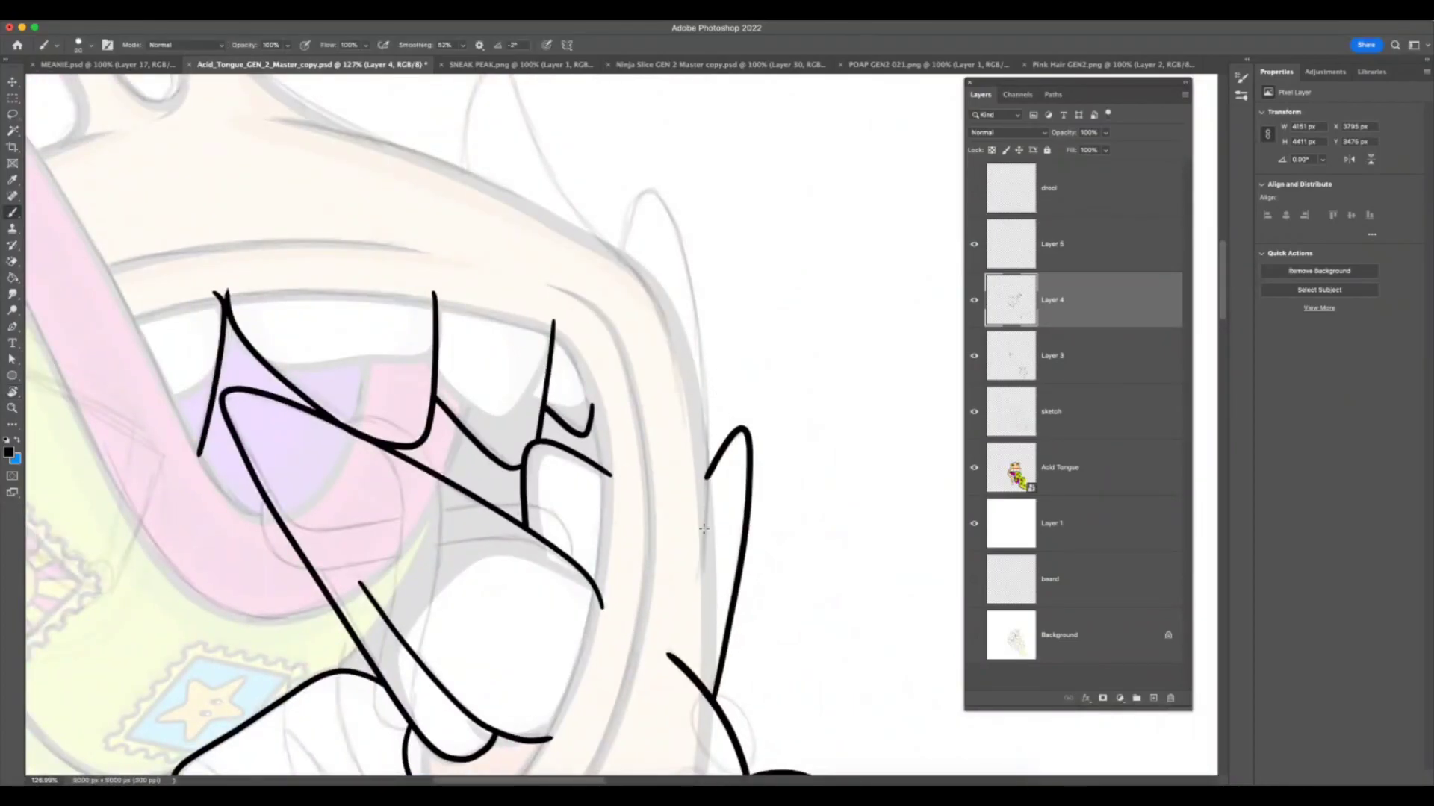
left_click_drag(700, 561, 711, 442)
key("ctrl+z")
mouse_move(699, 581)
left_mouse_down()
mouse_move(708, 368)
mouse_move(681, 213)
mouse_move(641, 196)
mouse_move(625, 250)
left_mouse_up()
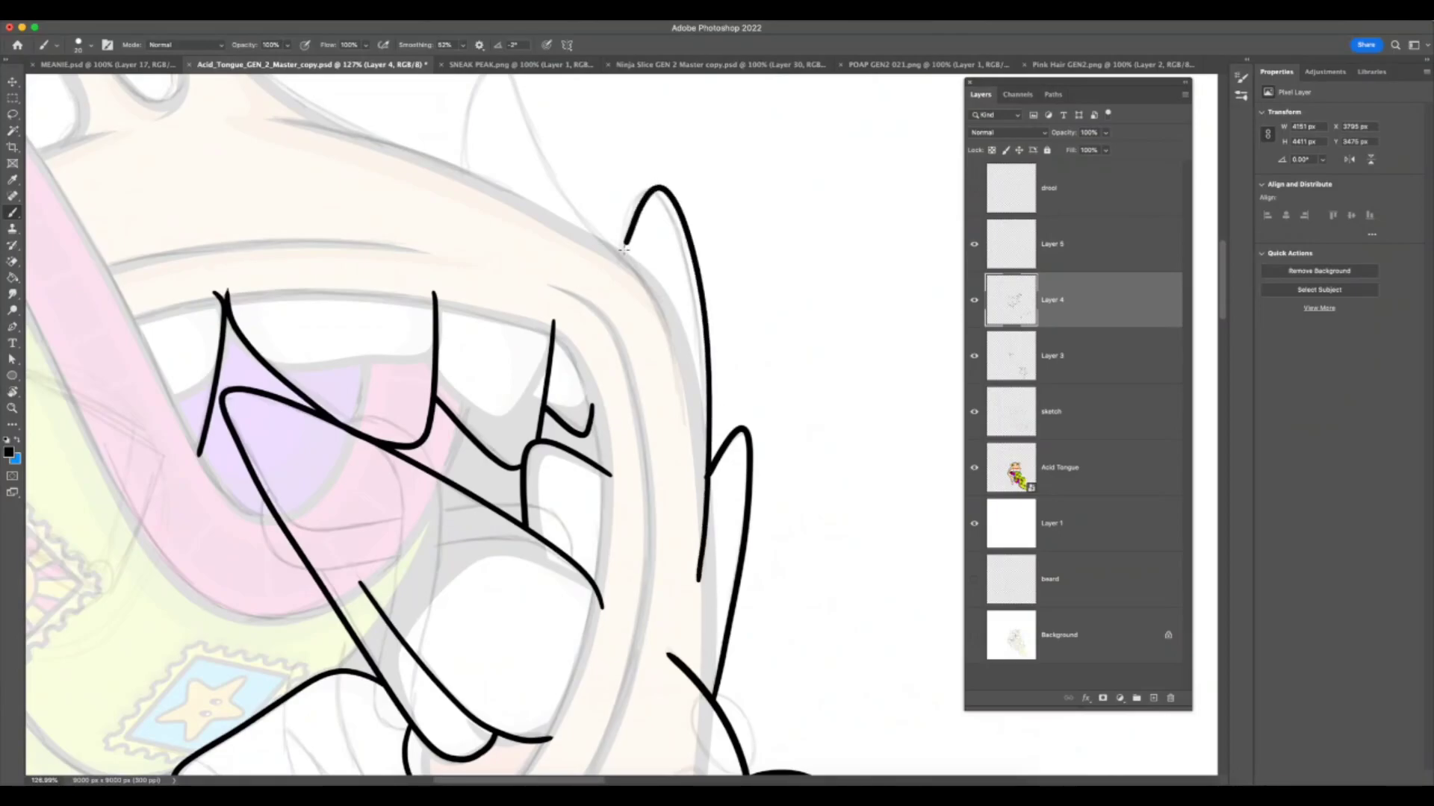
key("ctrl+z")
mouse_move(700, 589)
left_mouse_down()
mouse_move(703, 311)
mouse_move(661, 177)
mouse_move(620, 253)
left_mouse_up()
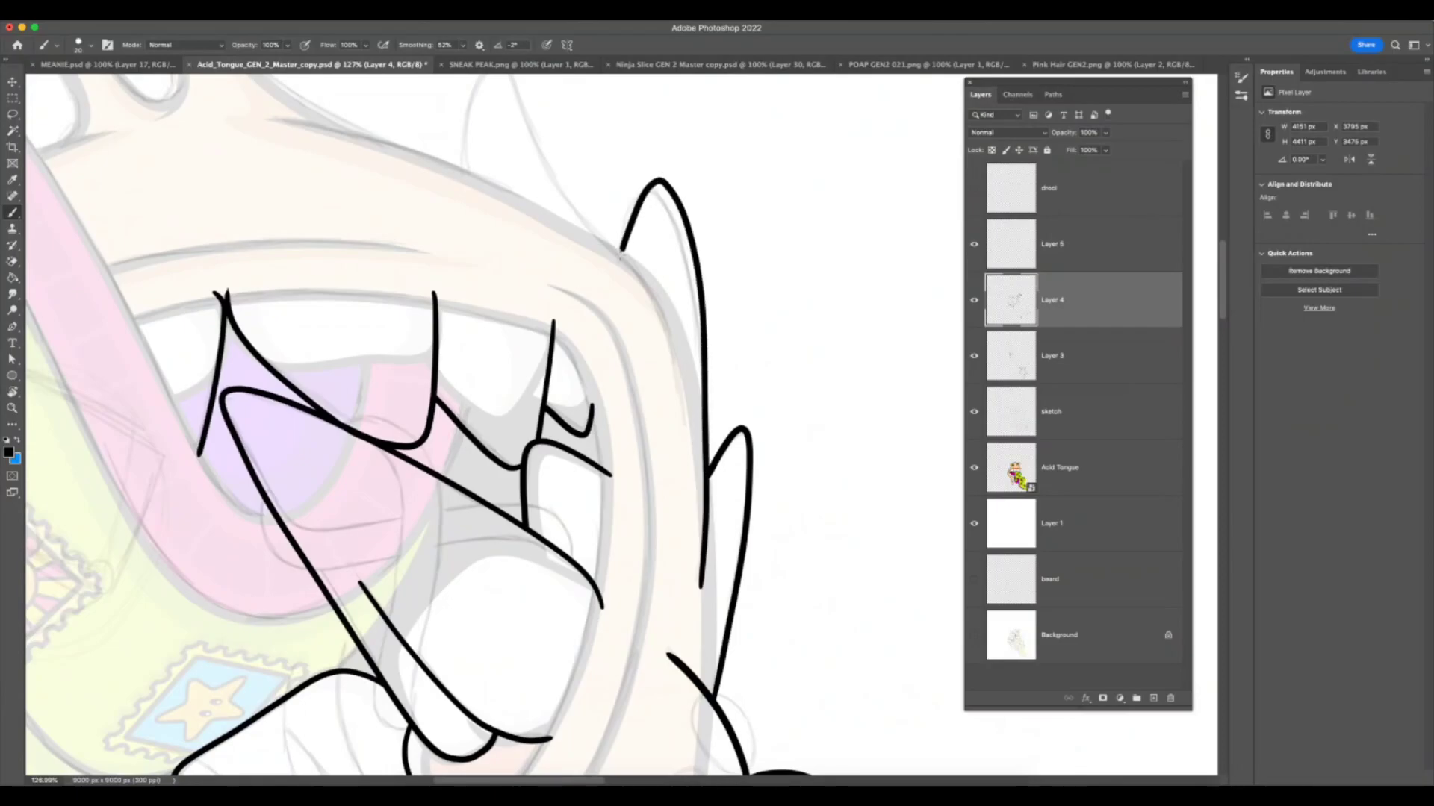
- Examine both inked cheek tufts zoomed out together with the whole character and its coloured reference
key("z")
left_click_drag(679, 579, 623, 633)
key("r")
left_click_drag(844, 425, 499, 299)
key("z")
left_click_drag(735, 653, 693, 678)
key("super+Tab")
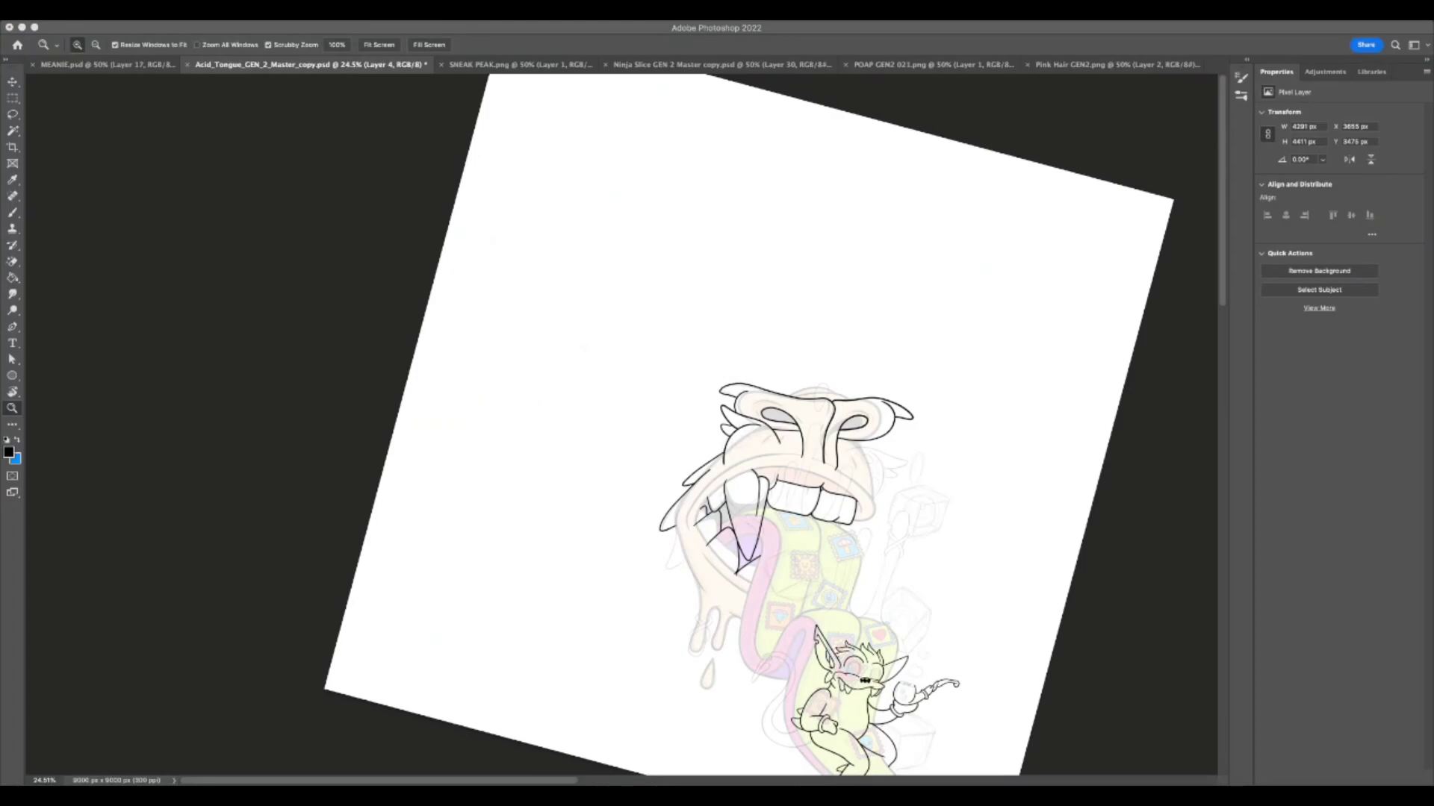
left_click(840, 567)
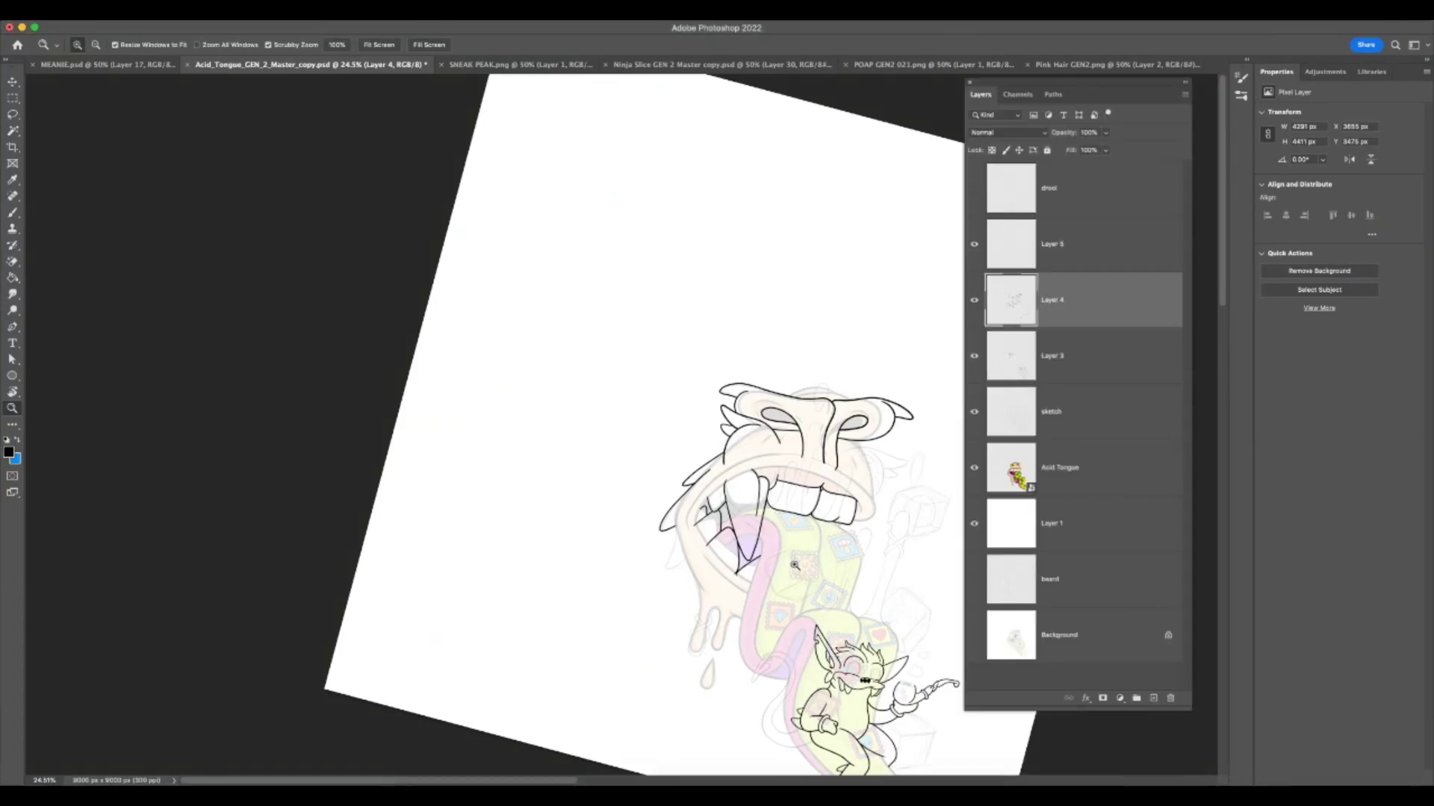
- Ink the outer jaw contour running down beside the longer second cheek tuft on Layer 4, redoing the stroke until it follows the sketch
left_click_drag(804, 575, 874, 575)
key("r")
left_click_drag(743, 524, 776, 454)
key("z")
left_click_drag(709, 546, 754, 551)
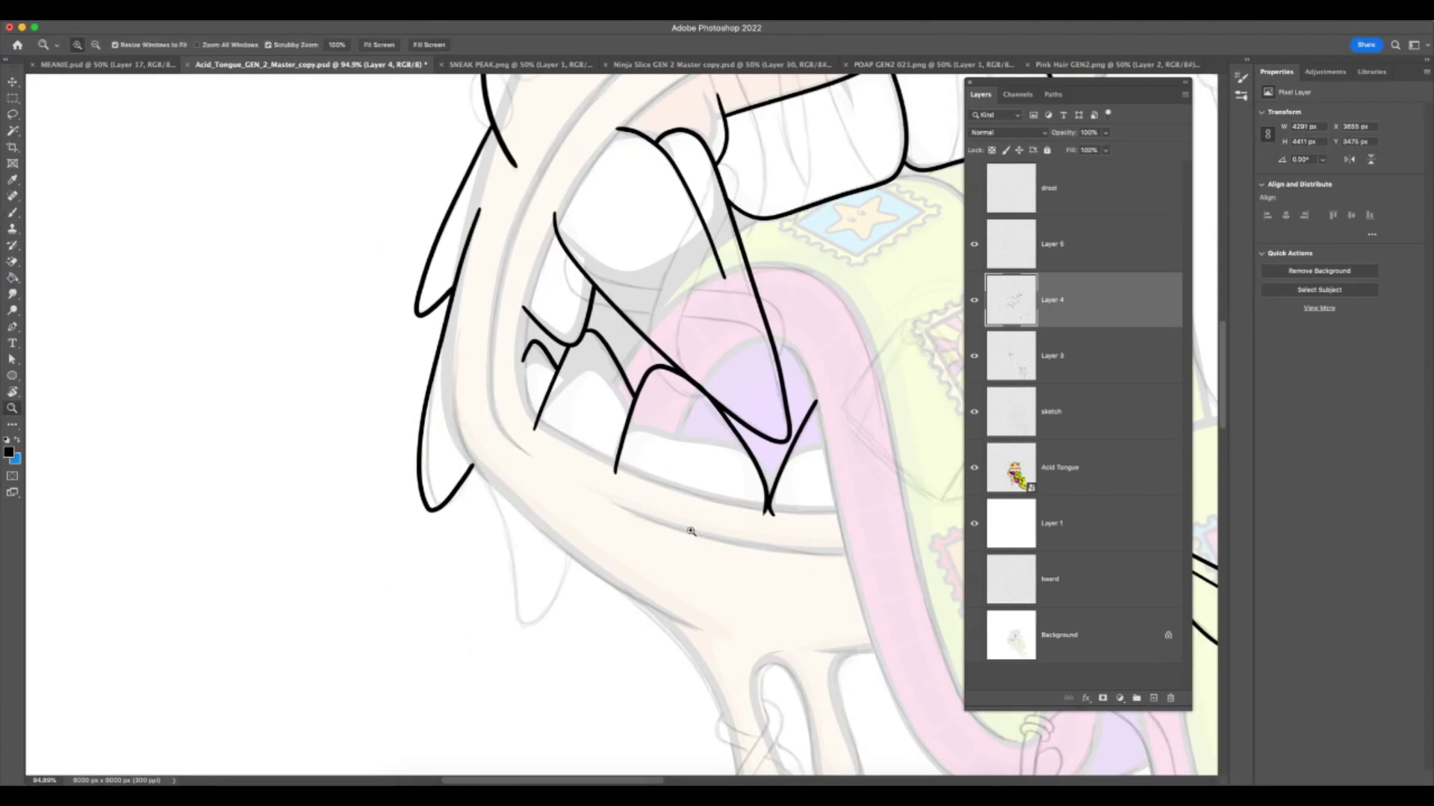
scroll(762, 583, "up", 2)
left_click(15, 214)
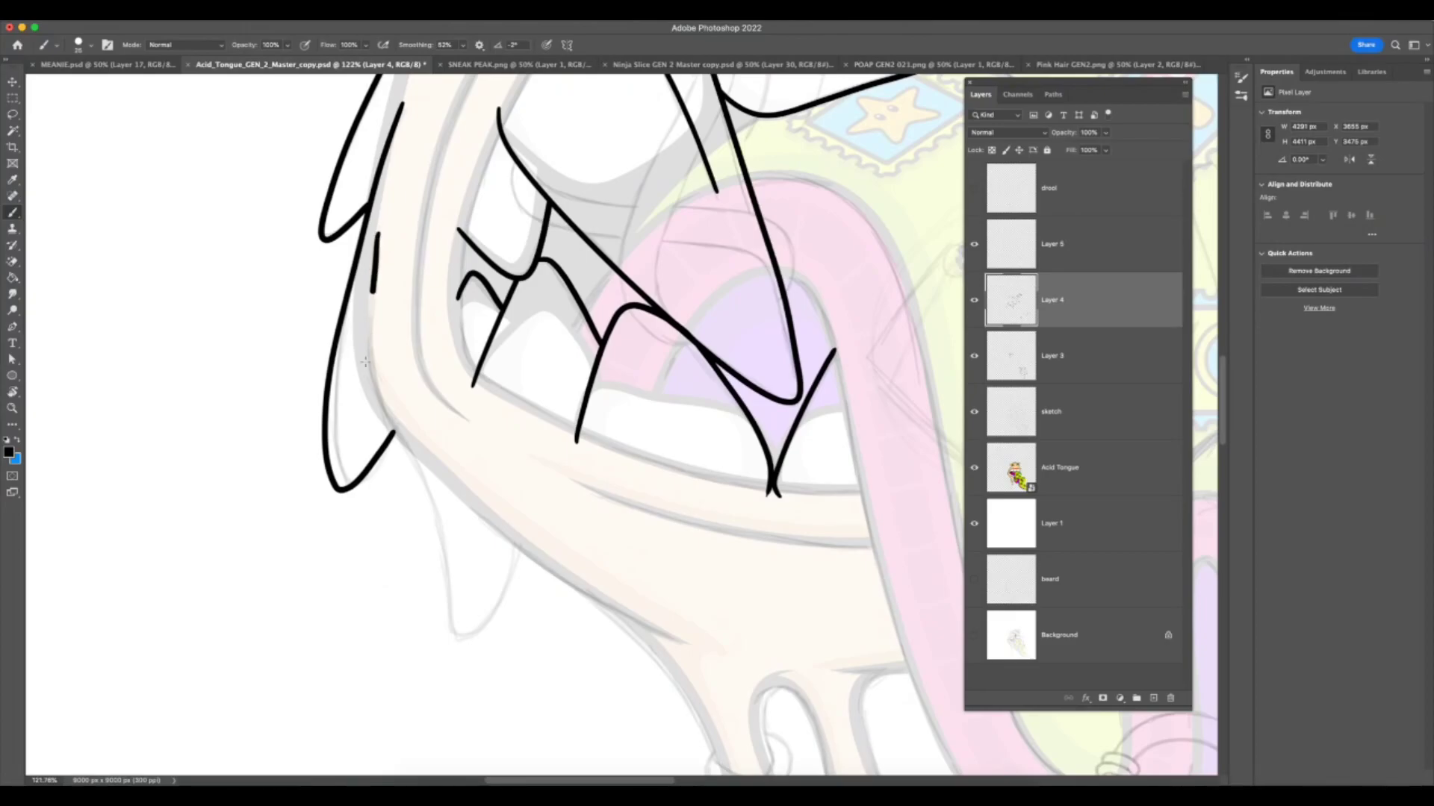
left_click_drag(378, 232, 366, 324)
key("super+z")
left_click_drag(379, 233, 372, 311)
key("super+z")
mouse_move(384, 215)
left_mouse_down()
mouse_move(369, 362)
mouse_move(407, 446)
left_mouse_up()
- Ink the lower jaw's outer edge on Layer 4, curving from below the second tuft towards the drool drips
key("F7")
mouse_move(455, 492)
left_mouse_down()
mouse_move(558, 571)
mouse_move(708, 645)
left_mouse_up()
key("super+z")
mouse_move(448, 488)
left_mouse_down()
mouse_move(607, 608)
mouse_move(680, 640)
left_mouse_up()
key("z")
mouse_move(724, 687)
left_mouse_down()
mouse_move(568, 689)
mouse_move(874, 699)
left_mouse_up()
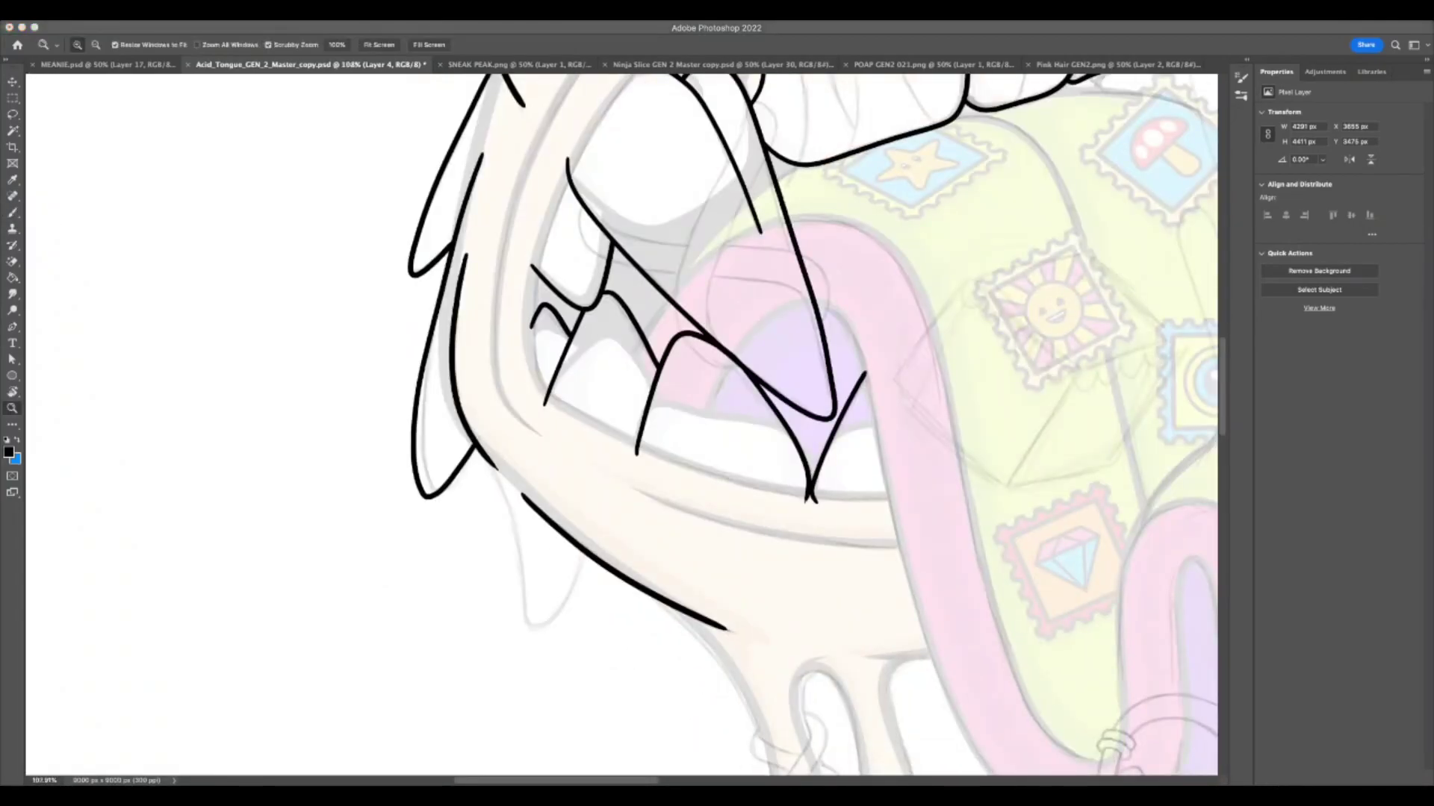
- Ink the third pointed tuft hanging beneath the lower jaw on Layer 4 and close the jaw contour behind it
left_click_drag(544, 642, 612, 641)
key("b")
left_click_drag(448, 339, 480, 402)
key("super+z")
left_click_drag(439, 330, 486, 443)
key("super+z")
mouse_move(431, 319)
left_mouse_down()
mouse_move(500, 490)
mouse_move(450, 347)
mouse_move(485, 433)
left_mouse_up()
key("ctrl+z")
key("ctrl+z")
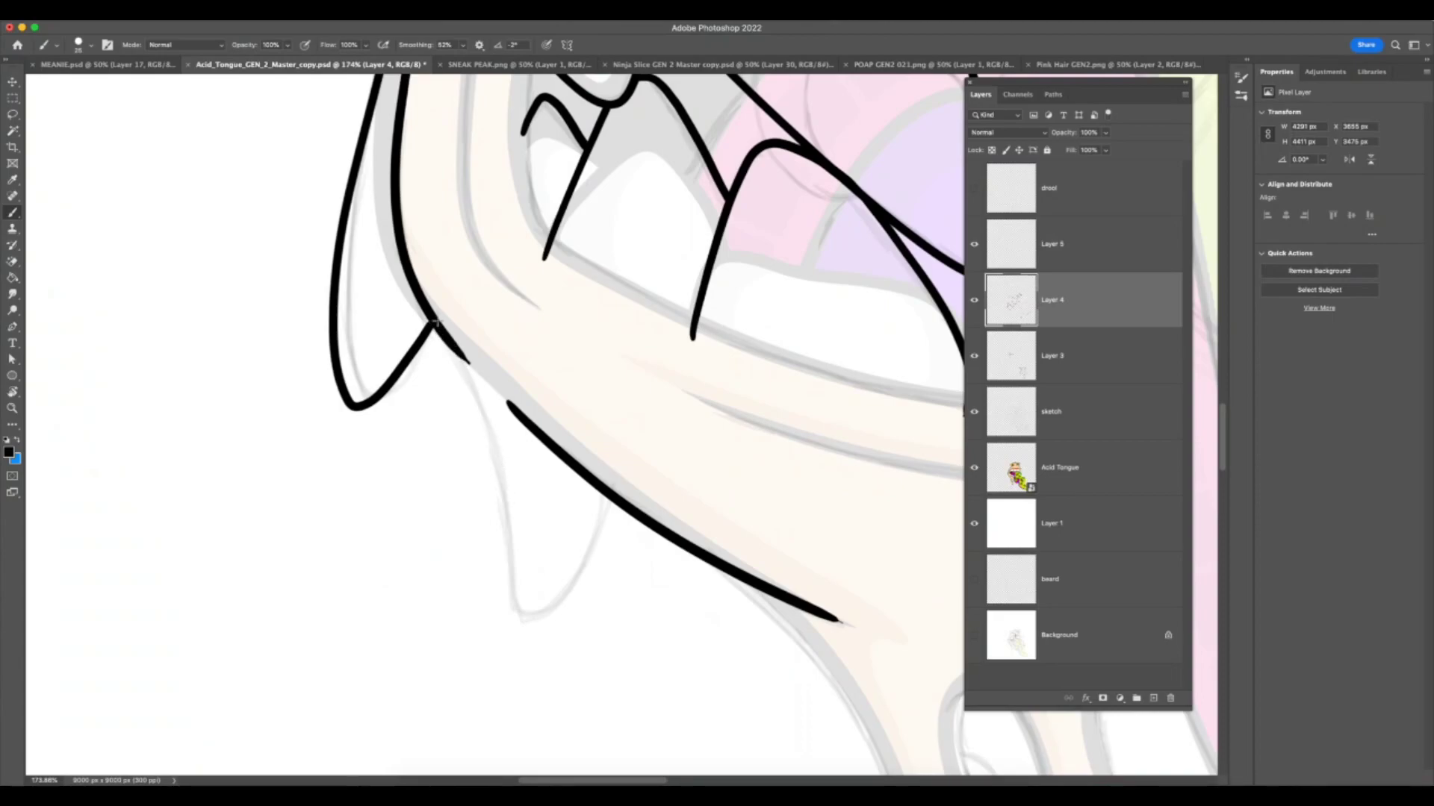
left_click_drag(451, 341, 476, 369)
key("super+z")
mouse_move(442, 335)
left_mouse_down()
mouse_move(477, 400)
mouse_move(444, 340)
mouse_move(509, 534)
left_mouse_up()
key("super+z")
key("super+z")
key("ctrl+z")
mouse_move(453, 357)
left_mouse_down()
mouse_move(494, 480)
mouse_move(504, 604)
mouse_move(527, 634)
mouse_move(578, 579)
mouse_move(613, 498)
left_mouse_up()
key("F7")
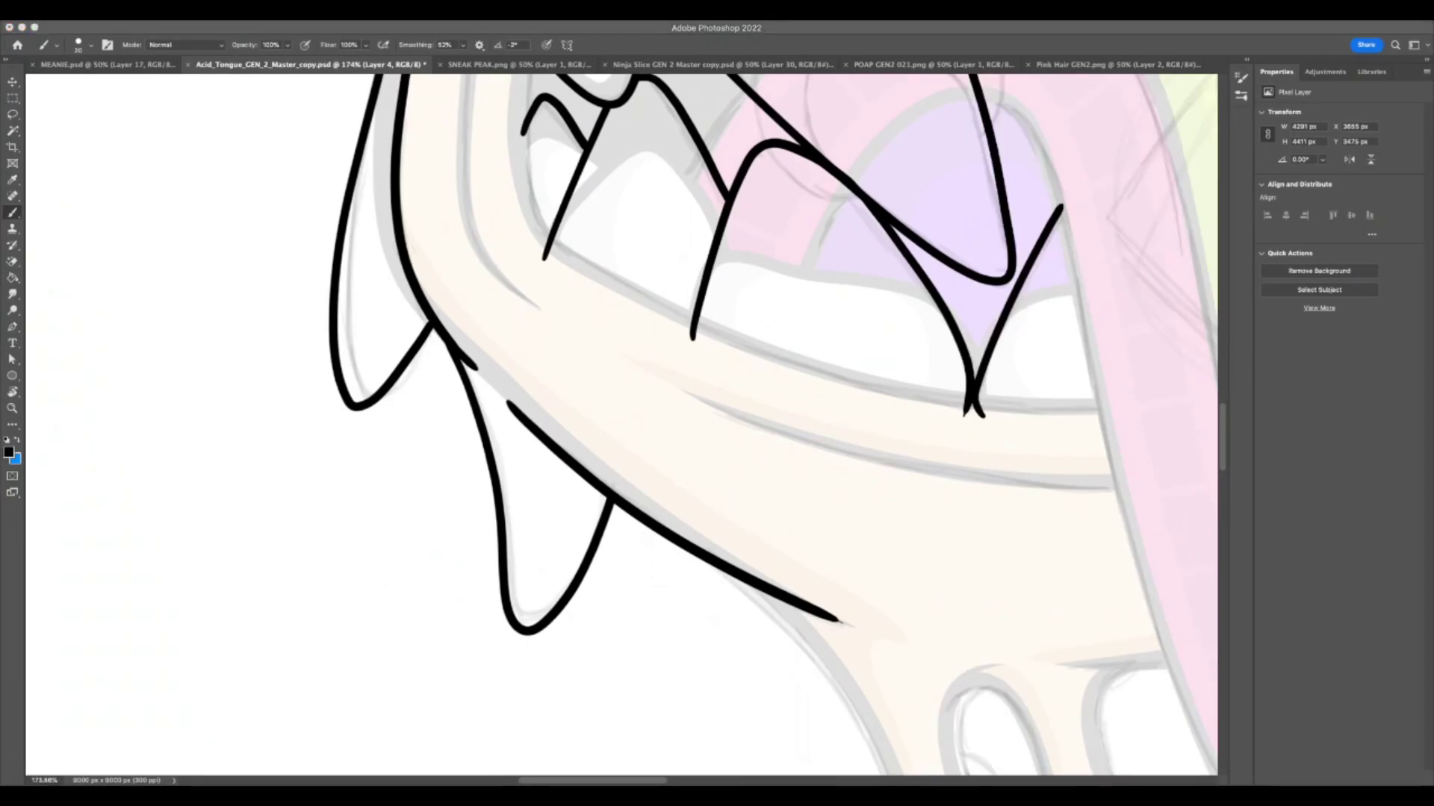
- Examine the three inked cheek tufts and jaw contour from several zoom levels and canvas rotations against the coloured reference
key("super+Tab")
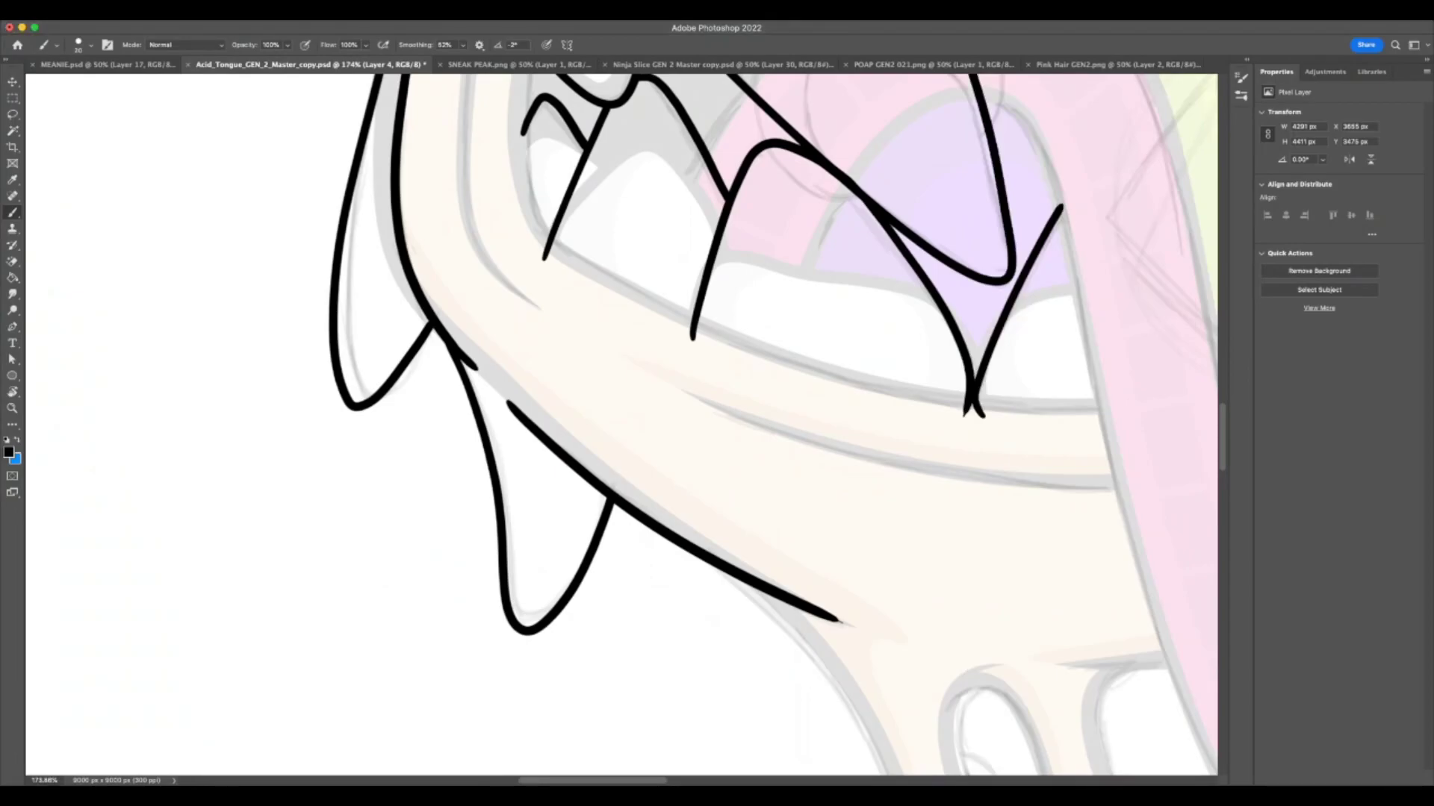
key("z")
left_click_drag(791, 659, 826, 245)
scroll(737, 669, "right", 3)
key("F7")
key("r")
key("z")
left_click_drag(790, 380, 813, 380)
key("r")
key("z")
left_click_drag(892, 238, 933, 261)
left_click_drag(810, 493, 845, 493)
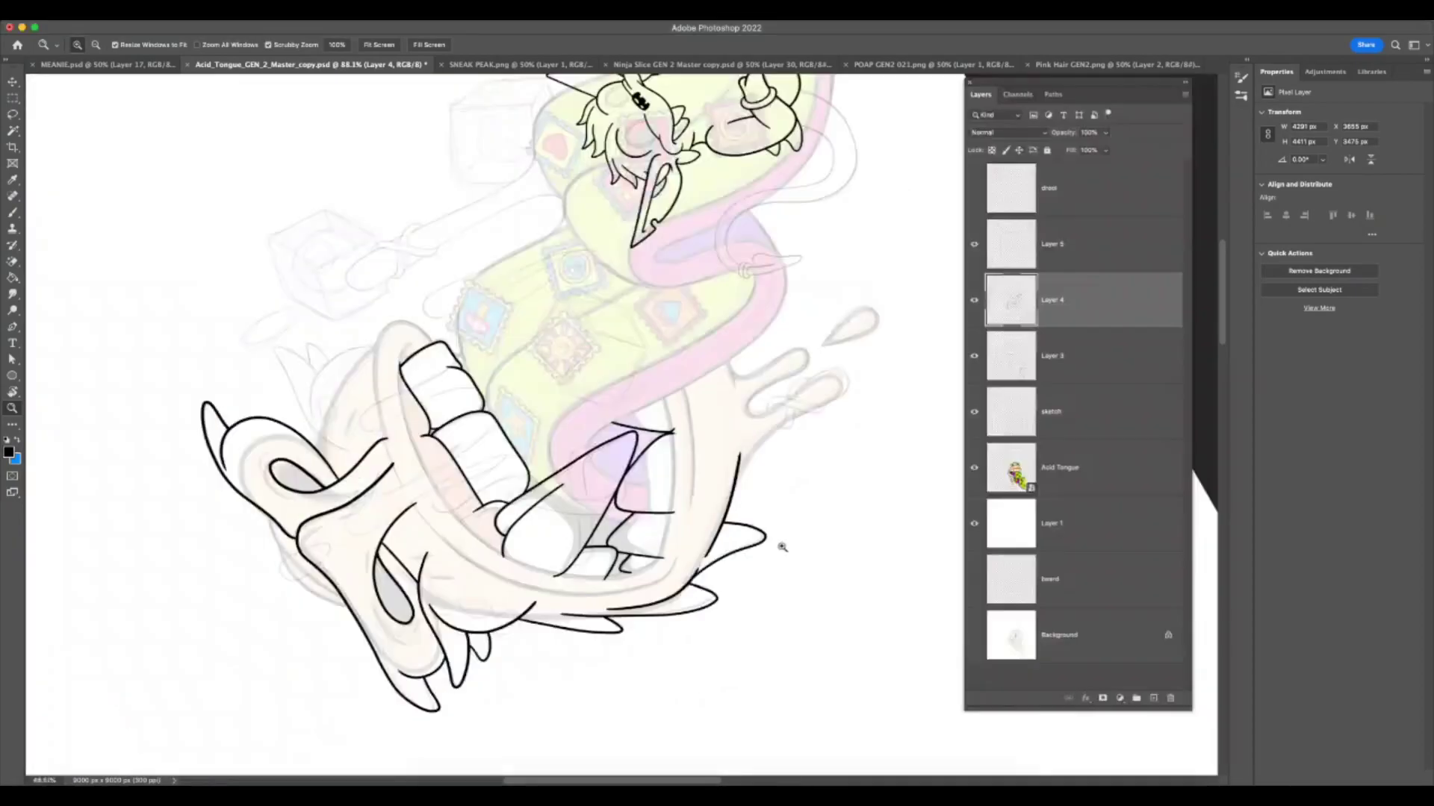
left_click_drag(786, 544, 526, 661)
key("z")
left_click_drag(665, 553, 687, 555)
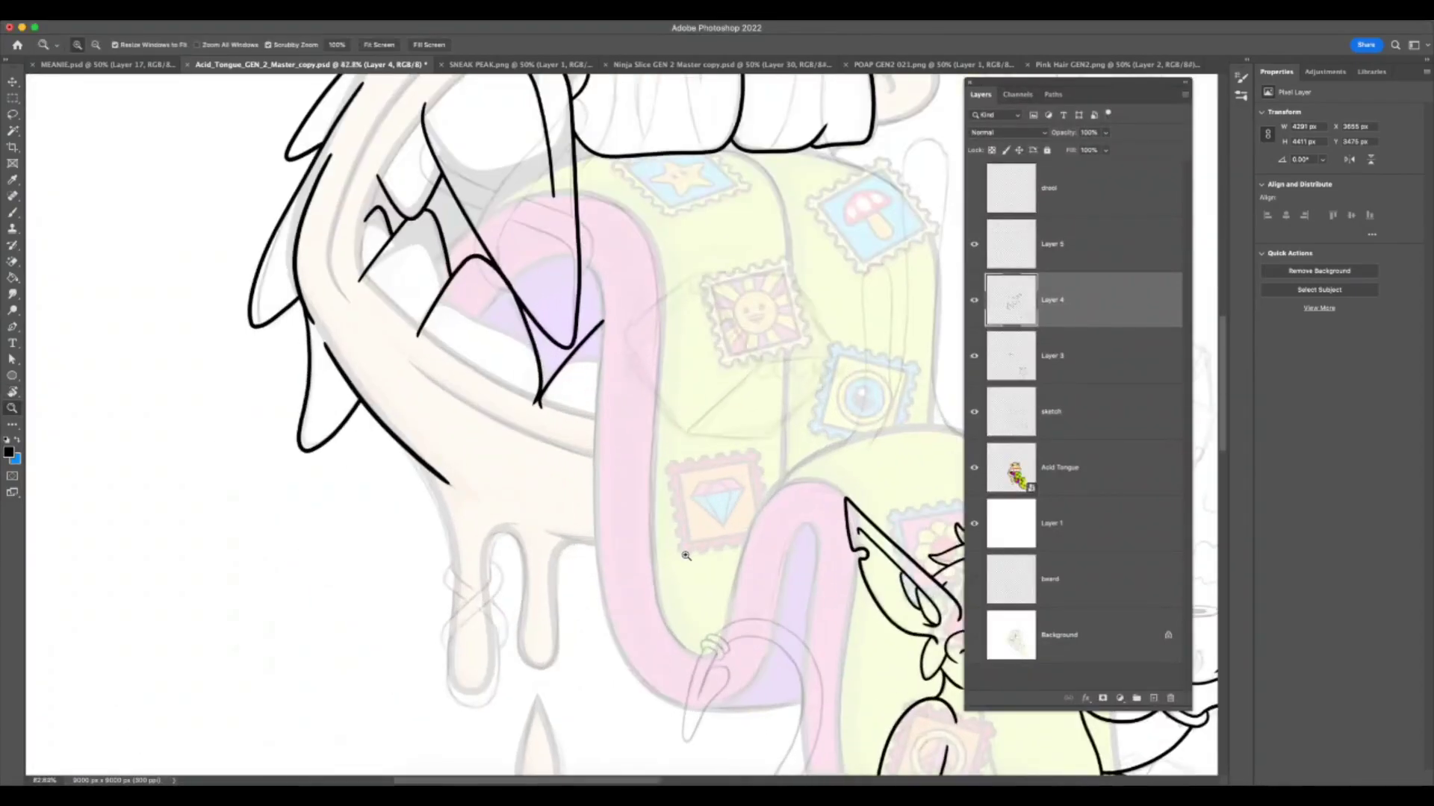
- Ink the two long drool drips hanging from the lower jaw on Layer 4, joined to the end of the jaw contour
key("F7")
mouse_move(548, 647)
left_mouse_down()
mouse_move(574, 654)
mouse_move(564, 642)
left_mouse_up()
left_click(13, 213)
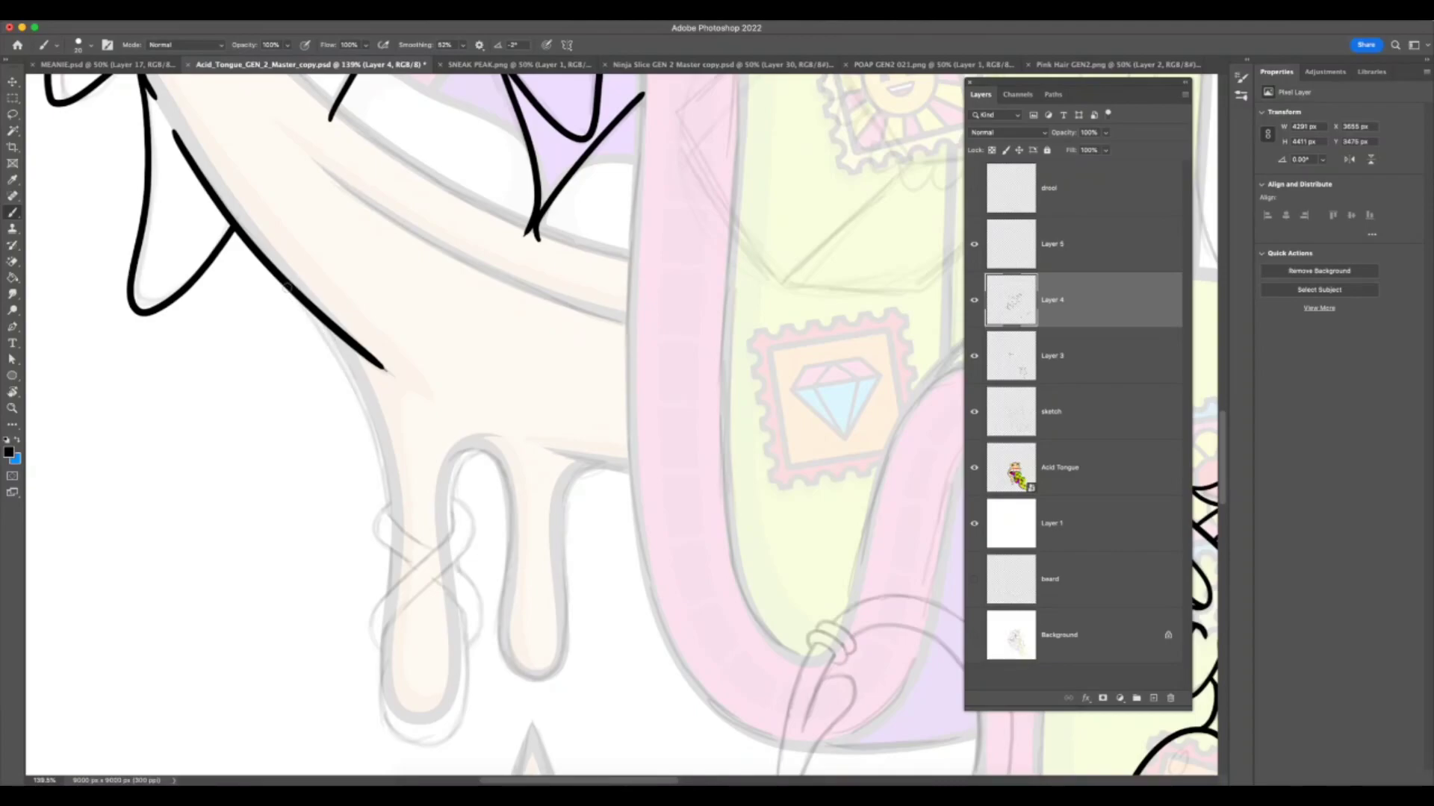
left_click_drag(290, 292, 343, 367)
key("ctrl+z")
mouse_move(295, 295)
left_mouse_down()
mouse_move(385, 493)
mouse_move(377, 657)
mouse_move(411, 750)
mouse_move(474, 695)
mouse_move(462, 574)
left_mouse_up()
key("ctrl+z")
mouse_move(291, 291)
left_mouse_down()
mouse_move(379, 480)
mouse_move(378, 677)
mouse_move(398, 750)
mouse_move(458, 716)
mouse_move(450, 553)
mouse_move(466, 451)
mouse_move(504, 478)
mouse_move(485, 450)
mouse_move(506, 485)
mouse_move(507, 681)
mouse_move(562, 669)
mouse_move(569, 556)
left_mouse_up()
key("ctrl+z")
key("ctrl+z")
key("ctrl+z")
mouse_move(439, 472)
left_mouse_down()
mouse_move(489, 451)
mouse_move(536, 685)
mouse_move(564, 601)
mouse_move(564, 533)
mouse_move(608, 469)
left_mouse_up()
- Rotate the canvas and ink the short jaw underside line between the inner drip and the tongue's edge
key("z")
mouse_move(665, 642)
left_mouse_down()
mouse_move(586, 644)
mouse_move(739, 575)
mouse_move(814, 456)
mouse_move(896, 455)
left_mouse_up()
key("r")
key("z")
left_click(12, 196)
left_click(12, 212)
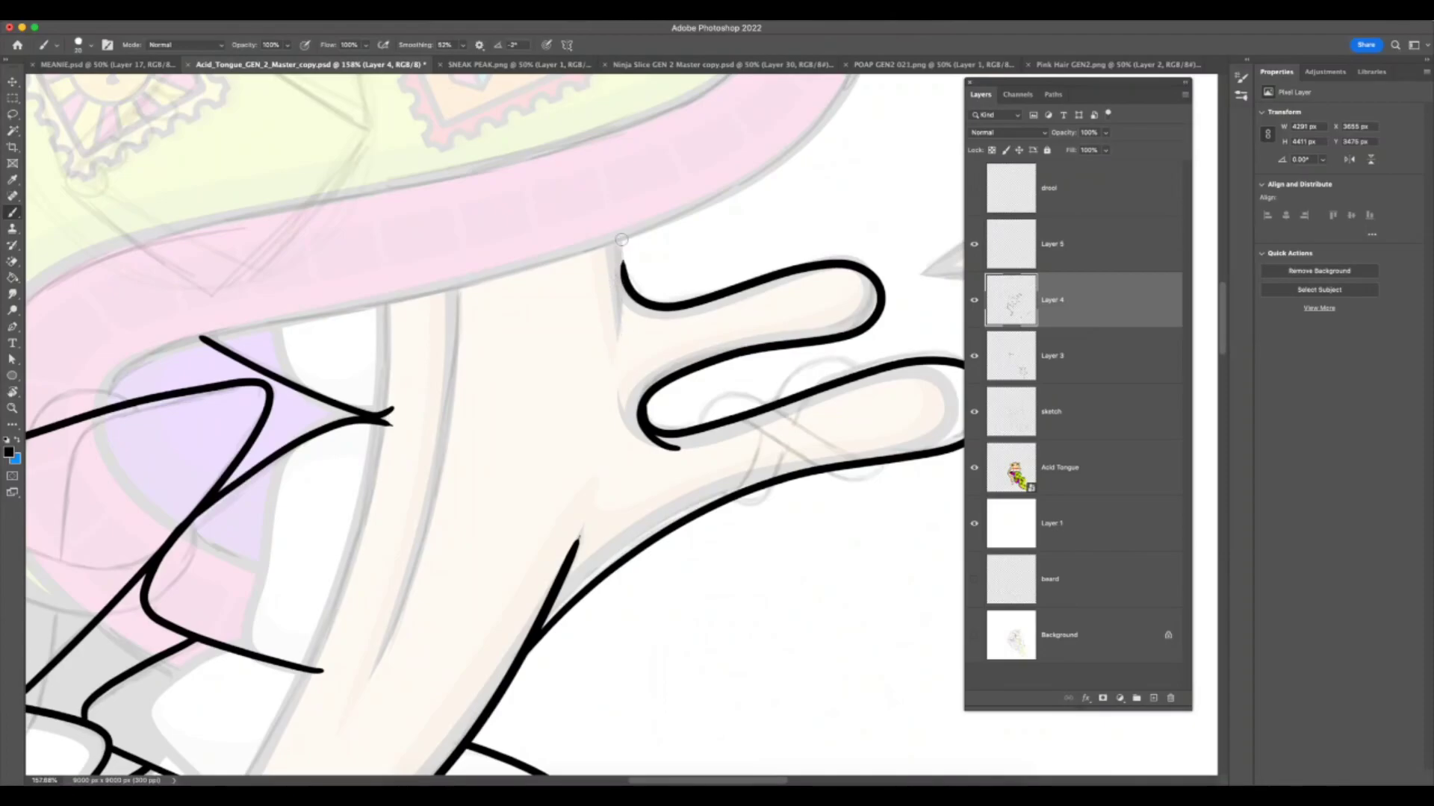
mouse_move(610, 205)
left_mouse_down()
mouse_move(629, 304)
mouse_move(618, 324)
mouse_move(619, 196)
left_mouse_up()
key("super+z")
key("super+z")
left_click_drag(619, 340, 621, 188)
key("ctrl+z")
mouse_move(621, 343)
left_mouse_down()
mouse_move(620, 206)
mouse_move(619, 254)
mouse_move(619, 226)
left_mouse_up()
key("ctrl+z")
key("z")
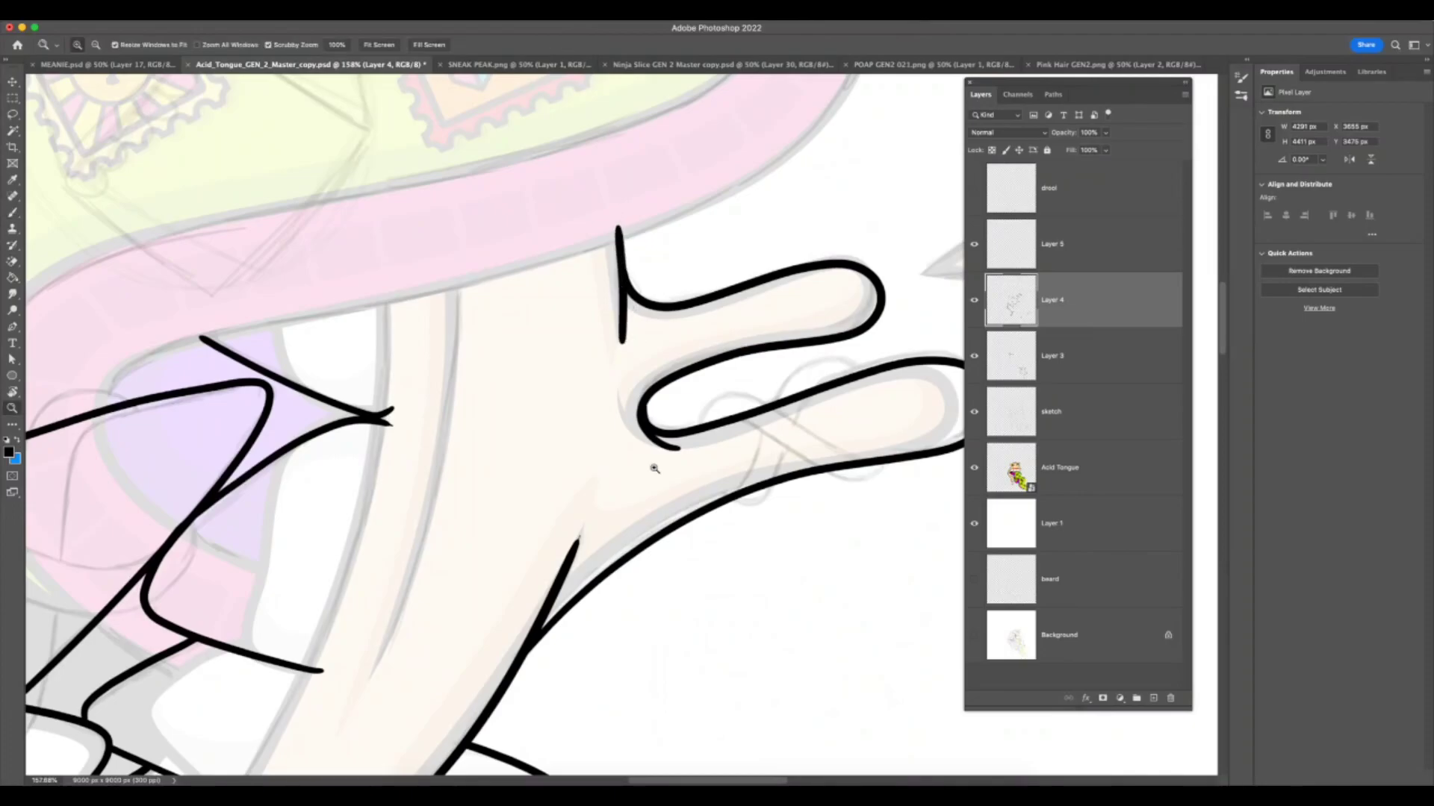
- Straighten the canvas and ink the detached teardrop below the inner drool drip on Layer 4, redoing the strokes until it closes
left_click_drag(652, 443, 523, 443)
key("r")
left_click_drag(866, 354, 665, 685)
key("super+Tab")
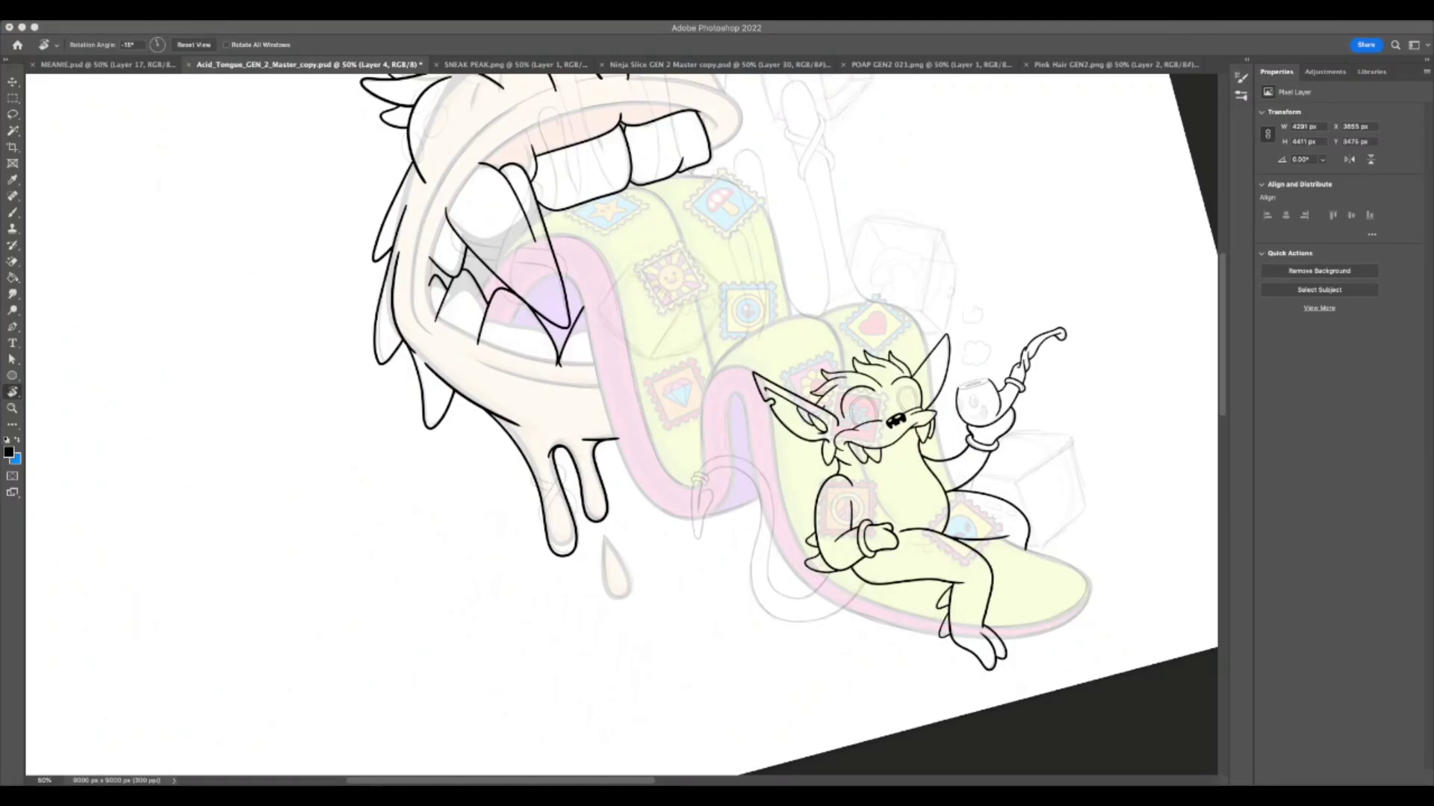
left_click(855, 669)
left_click_drag(856, 412, 835, 494)
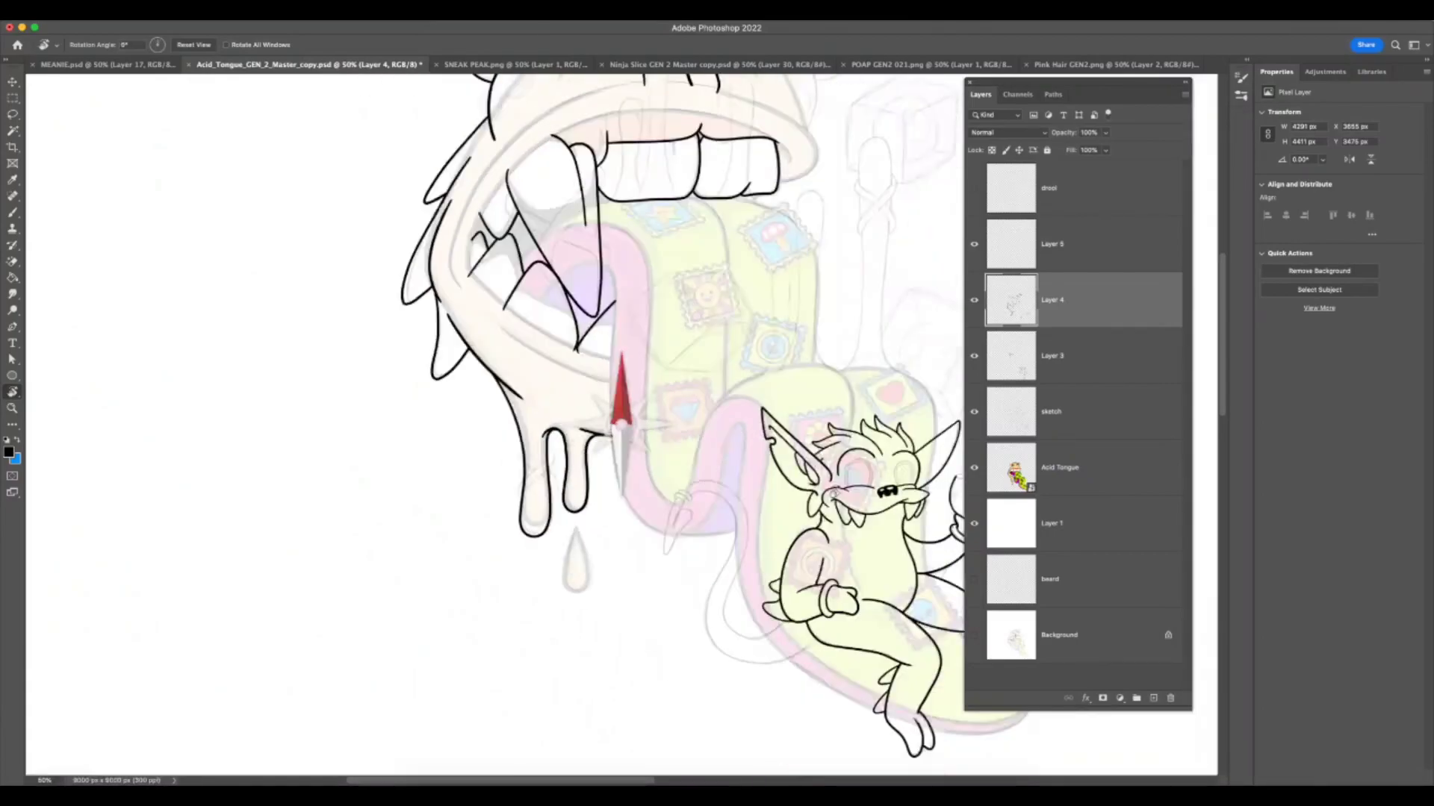
key("z")
left_click_drag(583, 606, 629, 538)
key("b")
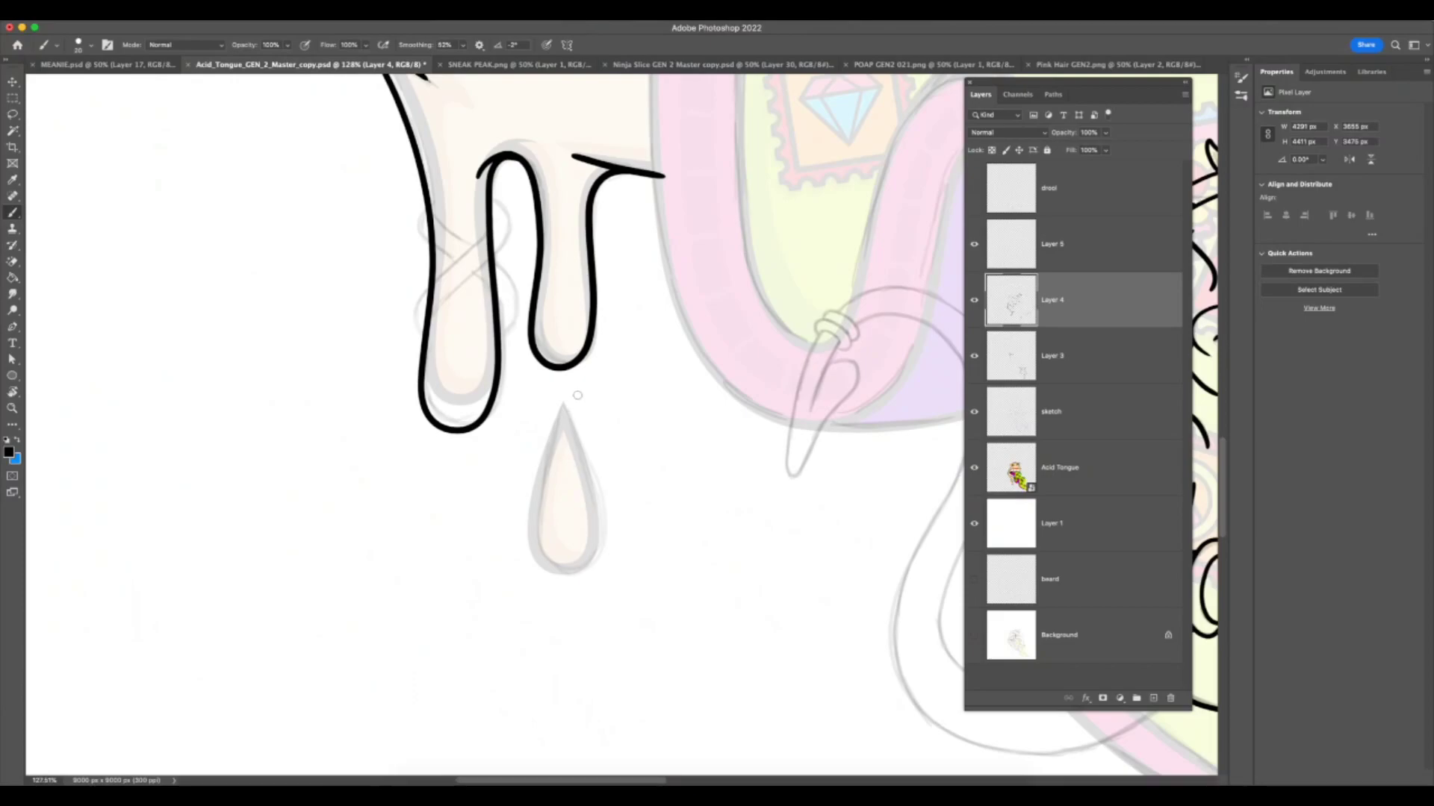
left_click_drag(563, 404, 533, 518)
key("super+z")
left_click_drag(562, 407, 538, 480)
key("super+z")
left_click_drag(563, 406, 540, 497)
key("ctrl+z")
left_click_drag(551, 411, 526, 510)
key("ctrl+z")
mouse_move(547, 446)
left_mouse_down()
mouse_move(532, 523)
mouse_move(557, 583)
mouse_move(586, 553)
mouse_move(580, 443)
mouse_move(559, 412)
mouse_move(530, 518)
left_mouse_up()
key("super+z")
key("super+z")
mouse_move(562, 405)
left_mouse_down()
mouse_move(528, 545)
mouse_move(550, 576)
mouse_move(583, 569)
mouse_move(595, 535)
mouse_move(563, 405)
mouse_move(528, 543)
mouse_move(551, 580)
mouse_move(584, 569)
mouse_move(595, 519)
mouse_move(565, 404)
left_mouse_up()
key("super+z")
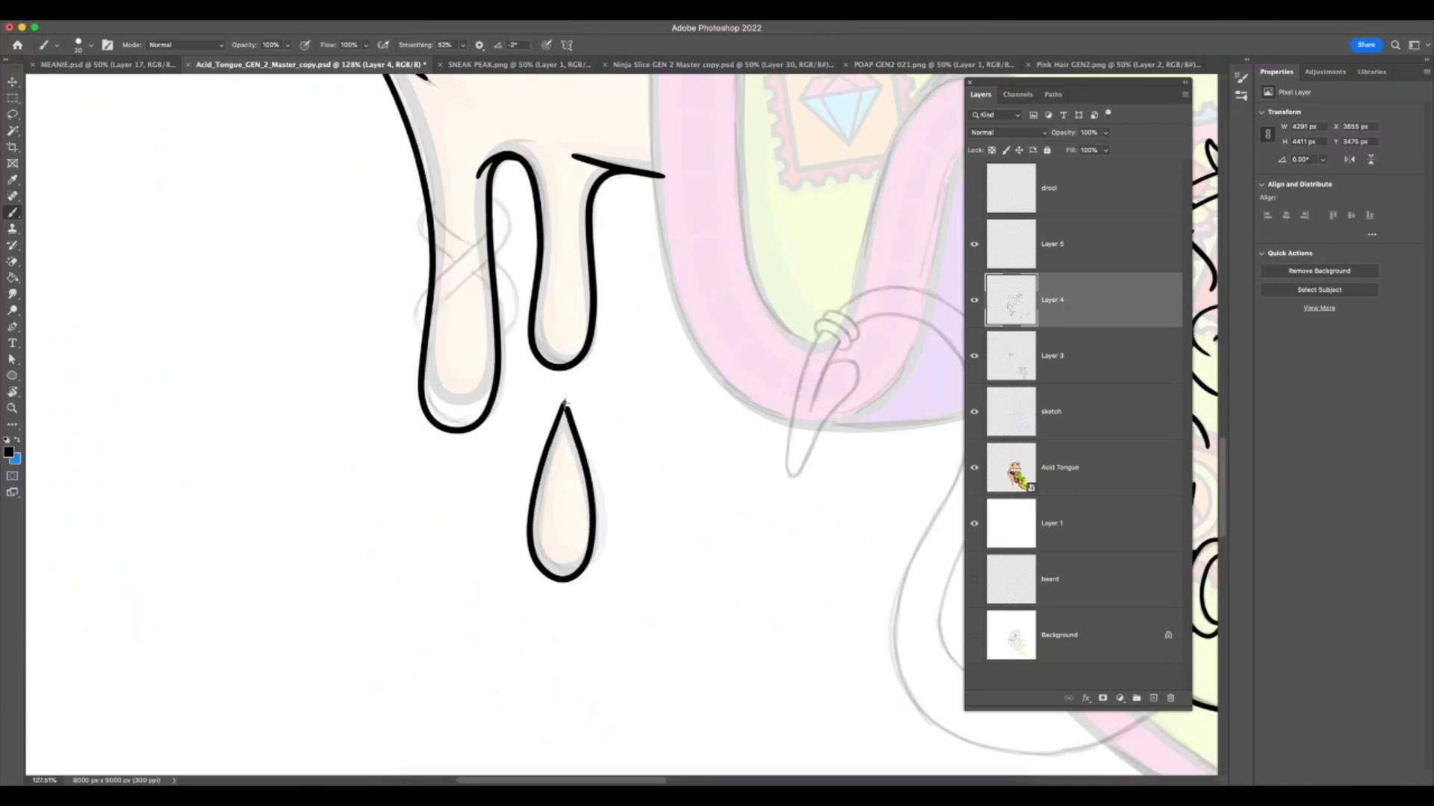
- Examine the whole character zoomed out, and view the finished line work in SNEAK PEAK.png
key("z")
left_click_drag(636, 586, 567, 668)
left_click_drag(736, 612, 699, 647)
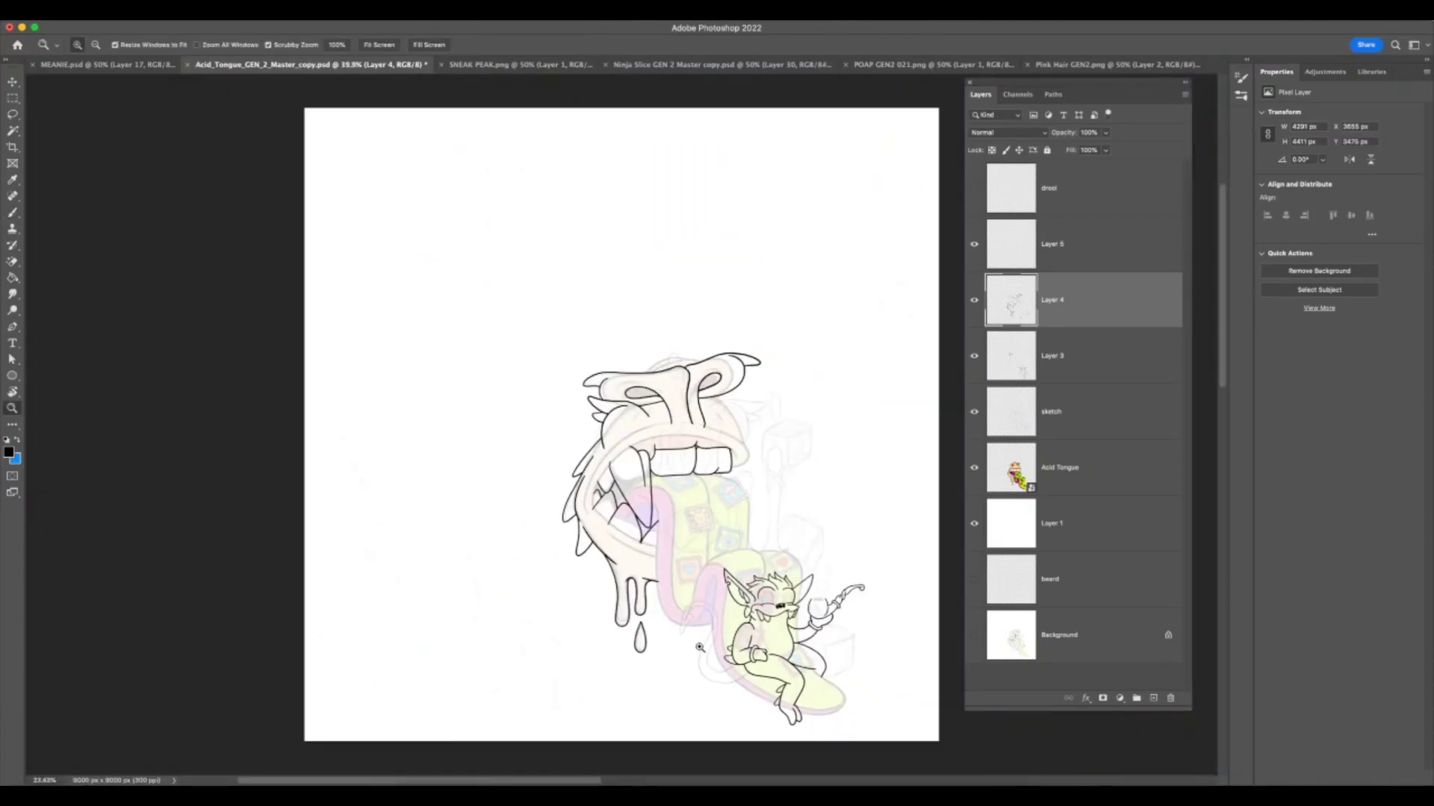
key("super+Tab")
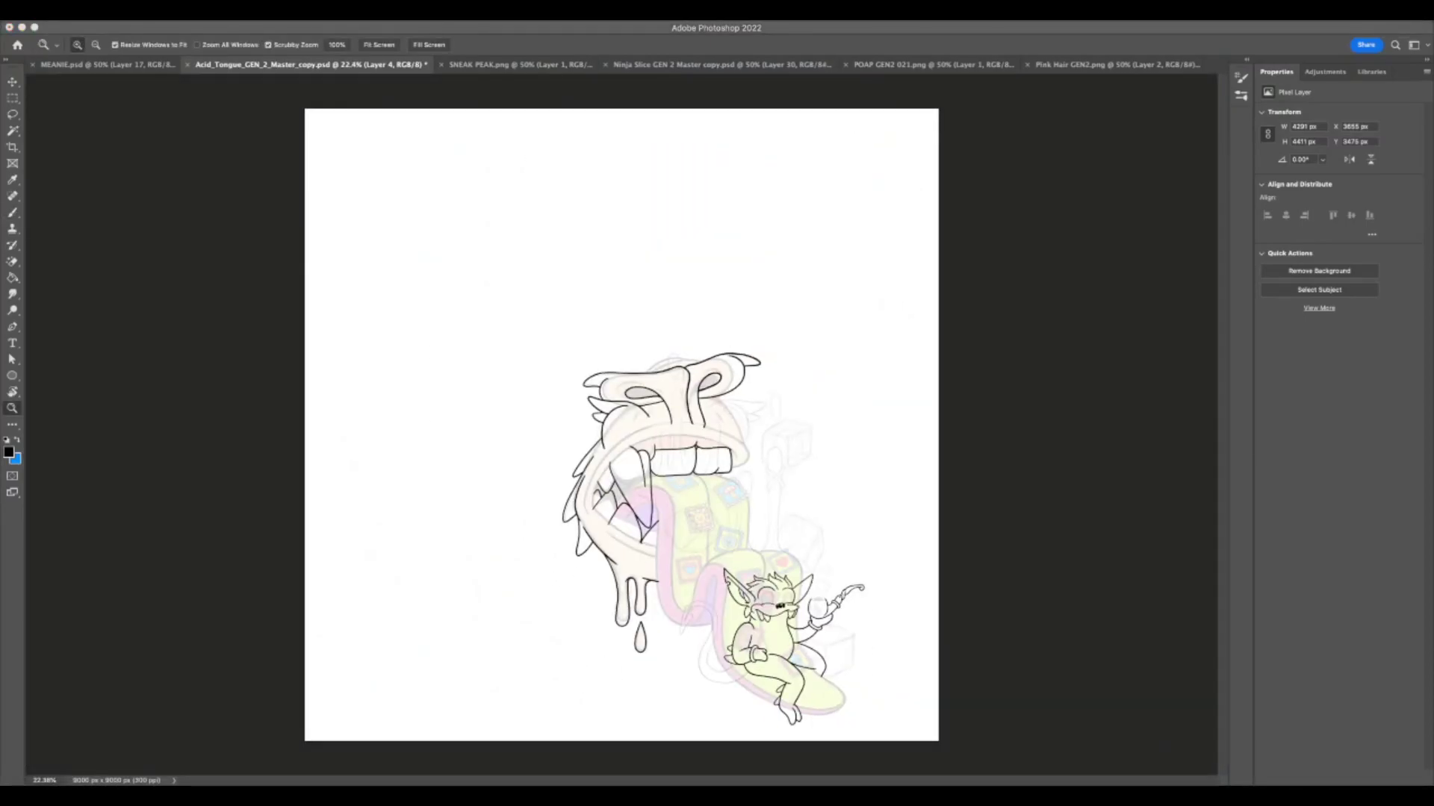
key("F7")
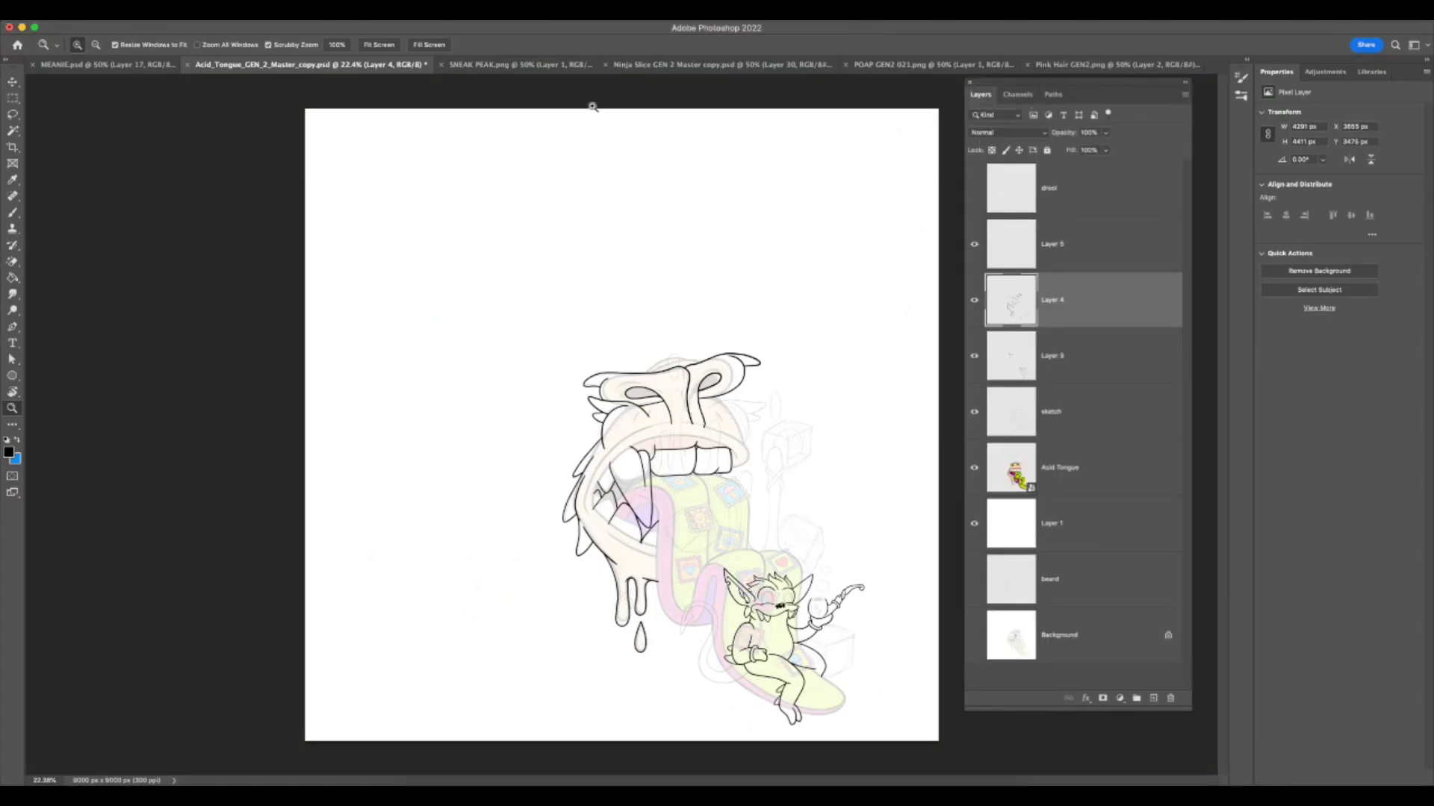
left_click(543, 66)
left_click_drag(674, 402, 748, 437)
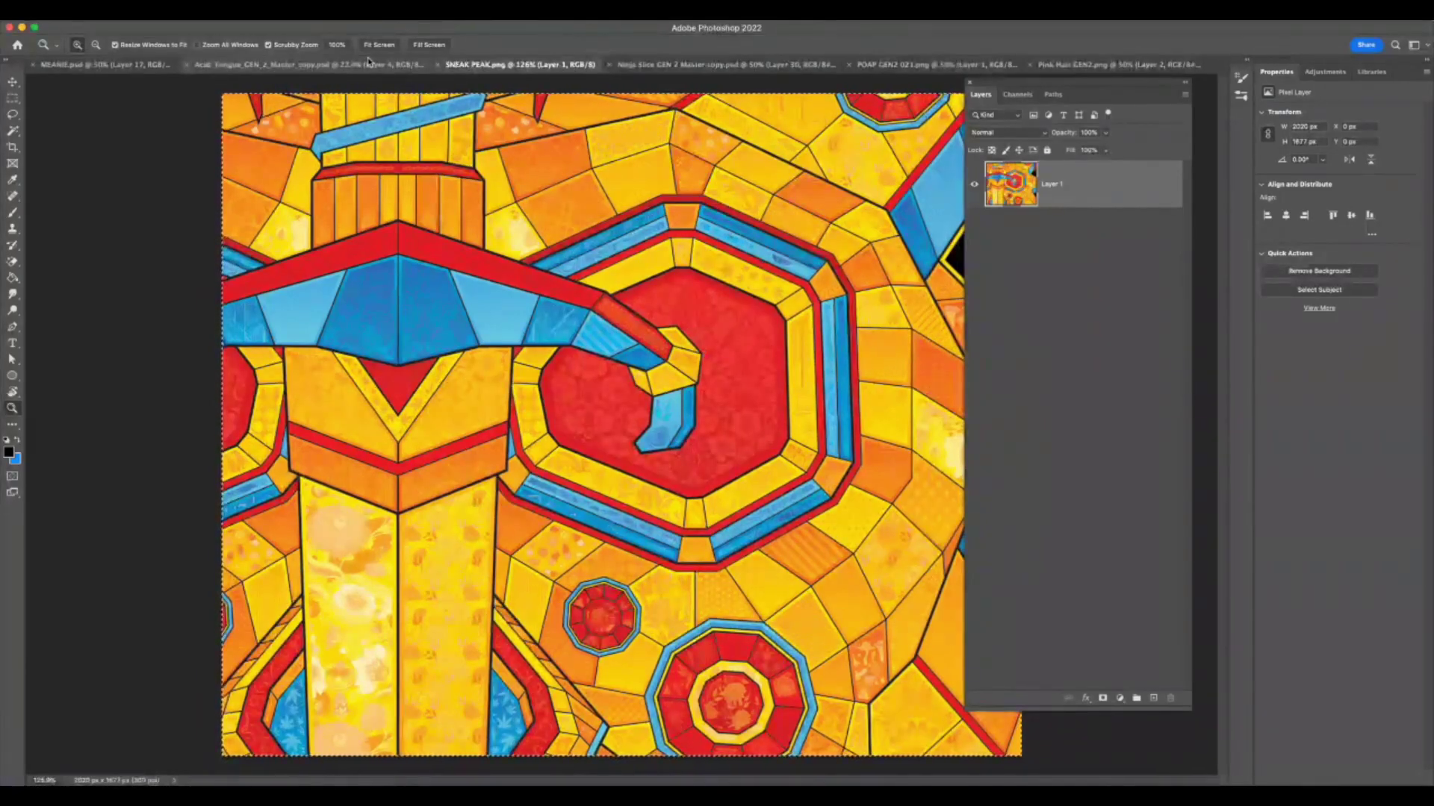
left_click(357, 66)
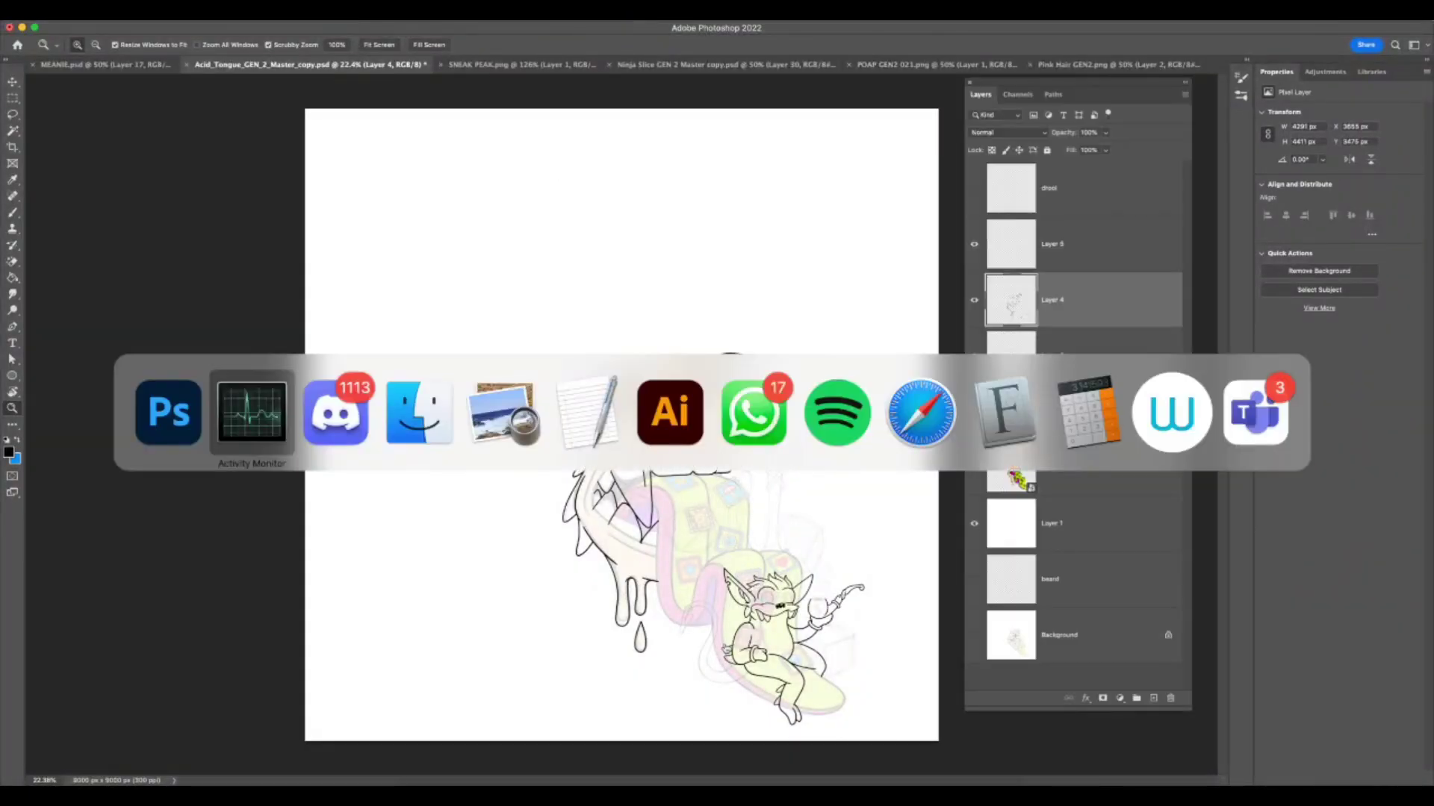
- Add a new layer above Layer 4 for the drip's crossed bands, and lower Layer 4's opacity to about 54%
left_click_drag(624, 553, 677, 563)
left_click_drag(639, 706, 735, 672)
left_click(15, 213)
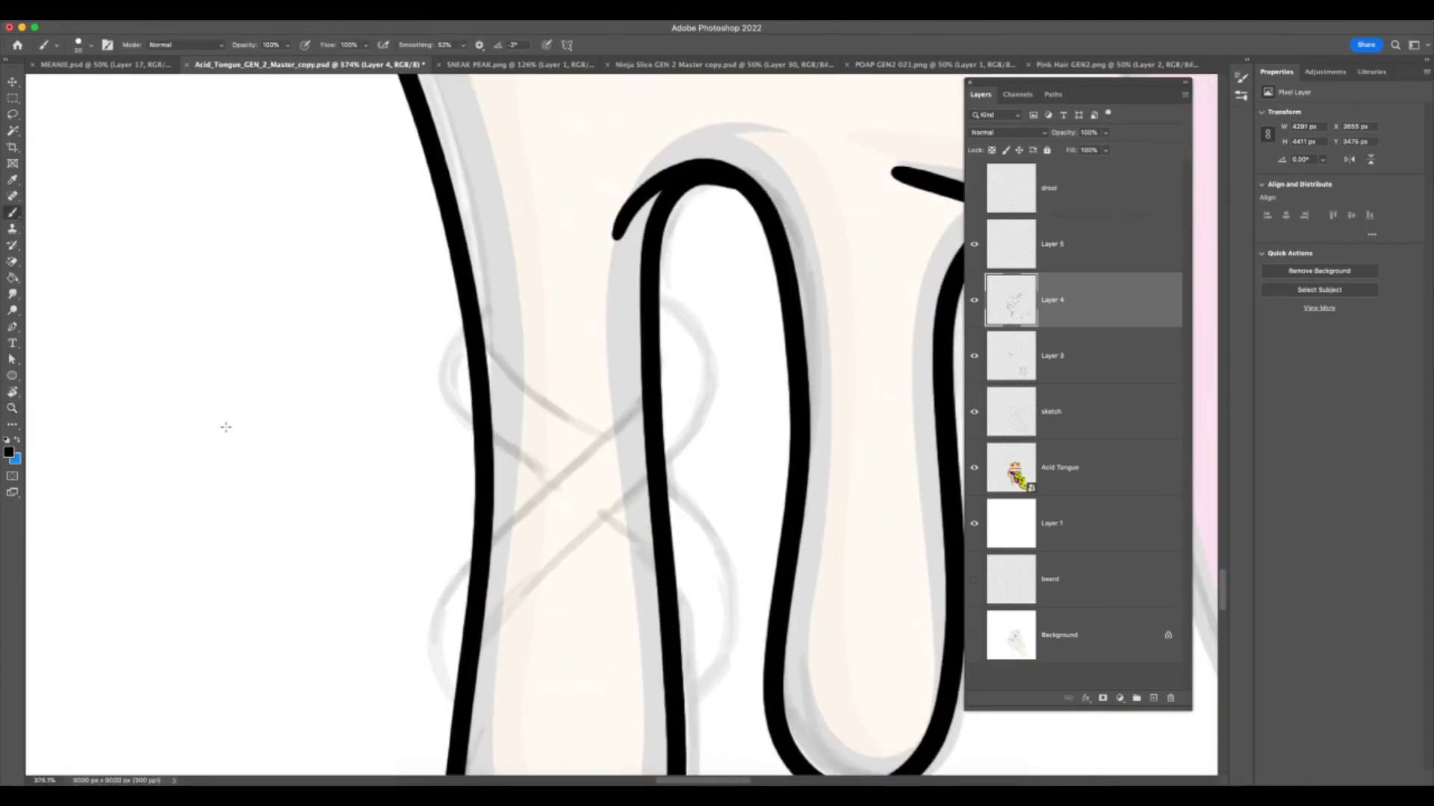
left_click(1152, 698)
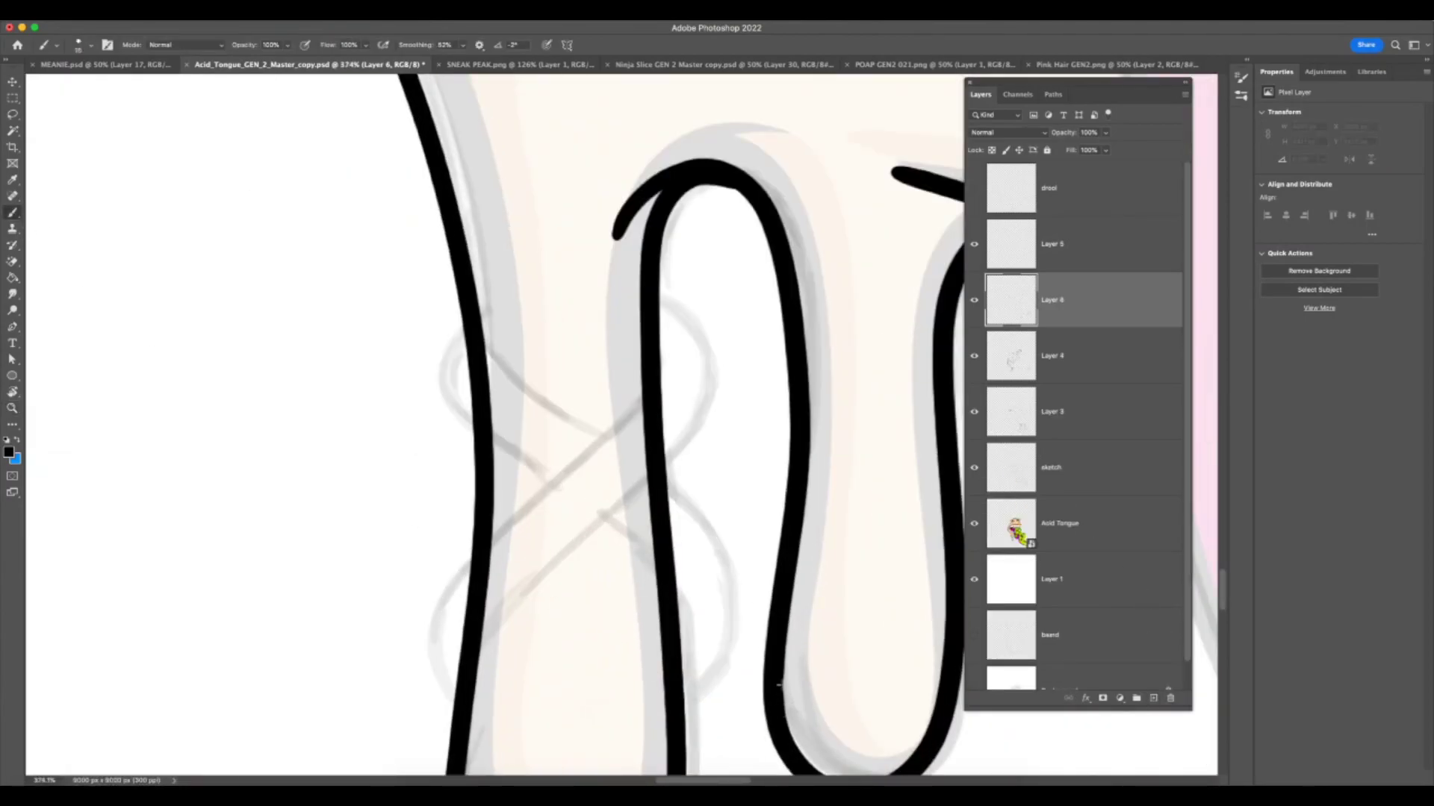
left_click(1099, 382)
left_click_drag(1105, 132, 1081, 151)
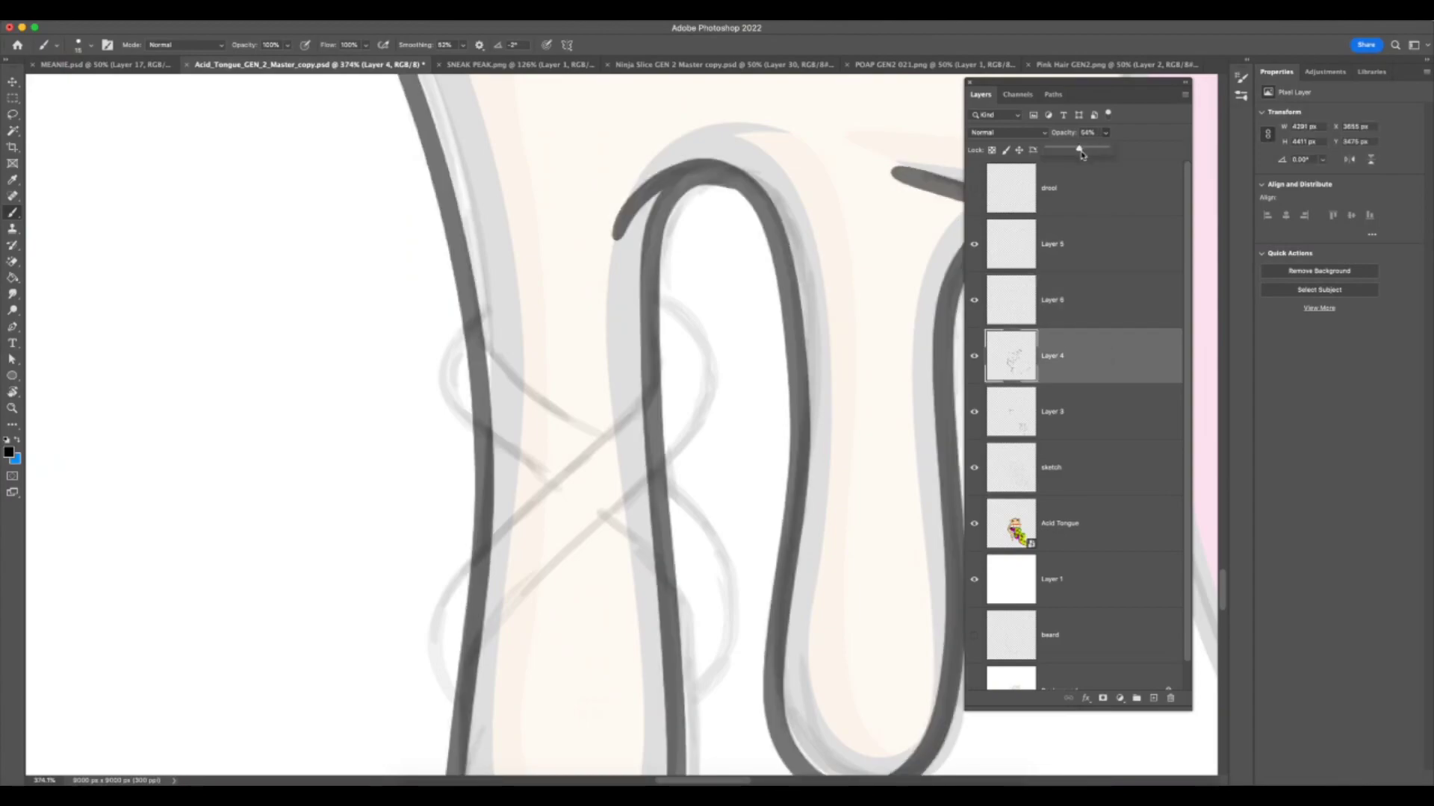
left_click(1067, 305)
key("F7")
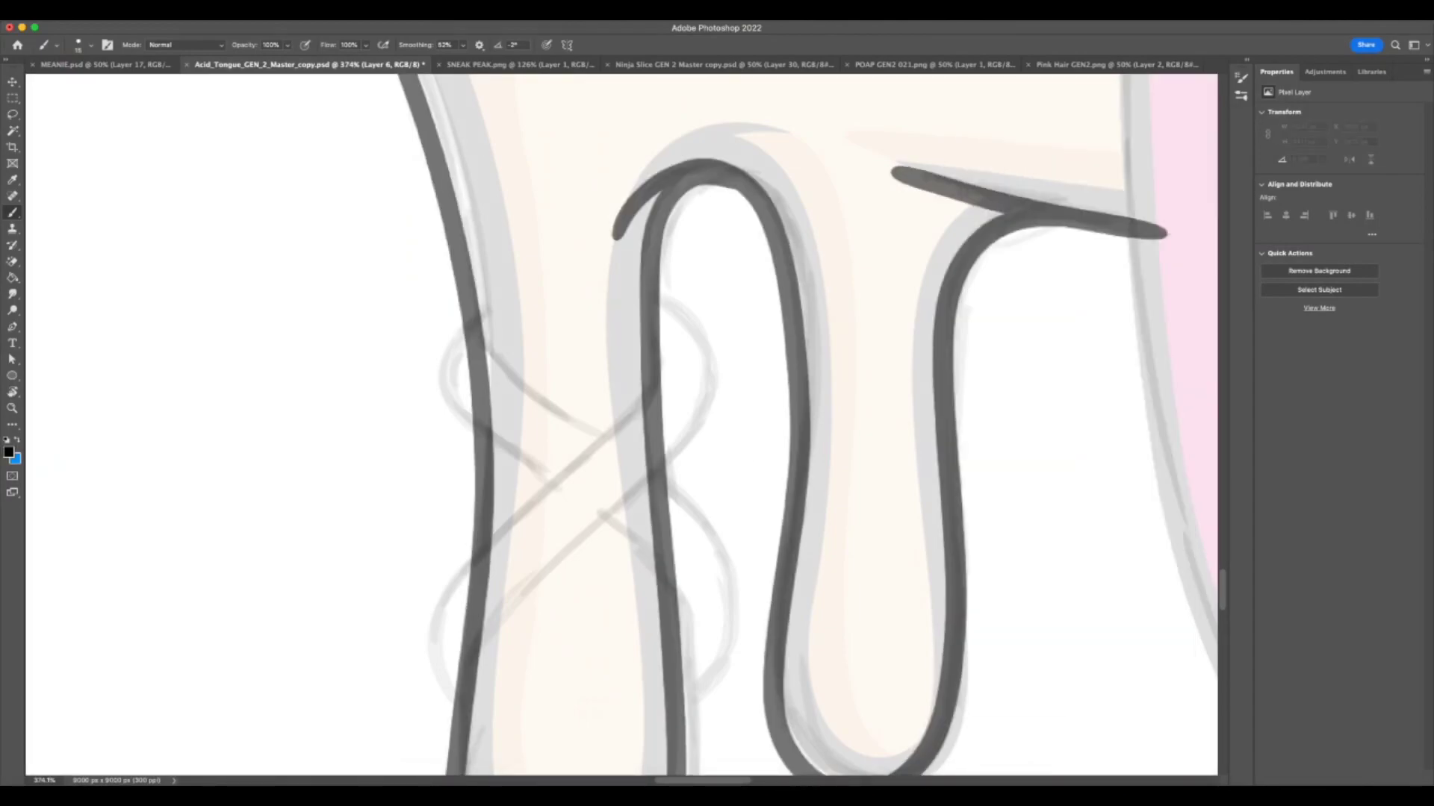
- Ink the front band as a closed loop wrapping diagonally across the outer drool drip on Layer 6
mouse_move(477, 661)
left_mouse_down()
mouse_move(463, 706)
mouse_move(491, 633)
left_mouse_up()
key("super+z")
key("super+z")
left_click_drag(466, 707, 489, 638)
key("super+z")
left_click(463, 709)
mouse_move(463, 710)
left_mouse_down()
mouse_move(486, 635)
mouse_move(582, 529)
left_mouse_up()
key("super+z")
mouse_move(463, 709)
left_mouse_down()
mouse_move(497, 629)
mouse_move(462, 700)
mouse_move(518, 607)
mouse_move(700, 409)
mouse_move(713, 323)
mouse_move(656, 262)
mouse_move(652, 345)
mouse_move(612, 425)
left_mouse_up()
key("super+z")
key("super+z")
key("F7")
mouse_move(653, 262)
left_mouse_down()
mouse_move(644, 384)
mouse_move(443, 593)
mouse_move(424, 656)
mouse_move(459, 720)
left_mouse_up()
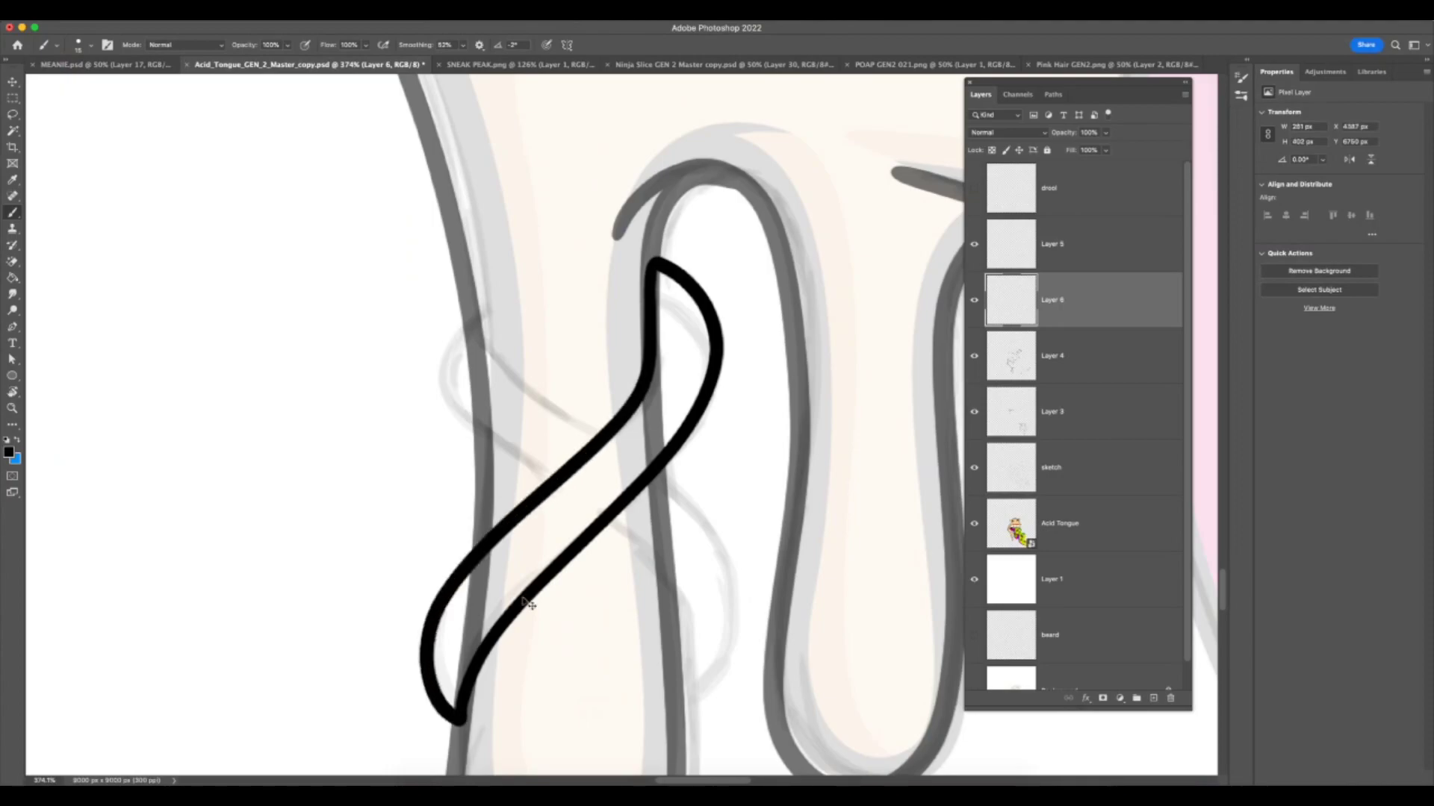
key("F7")
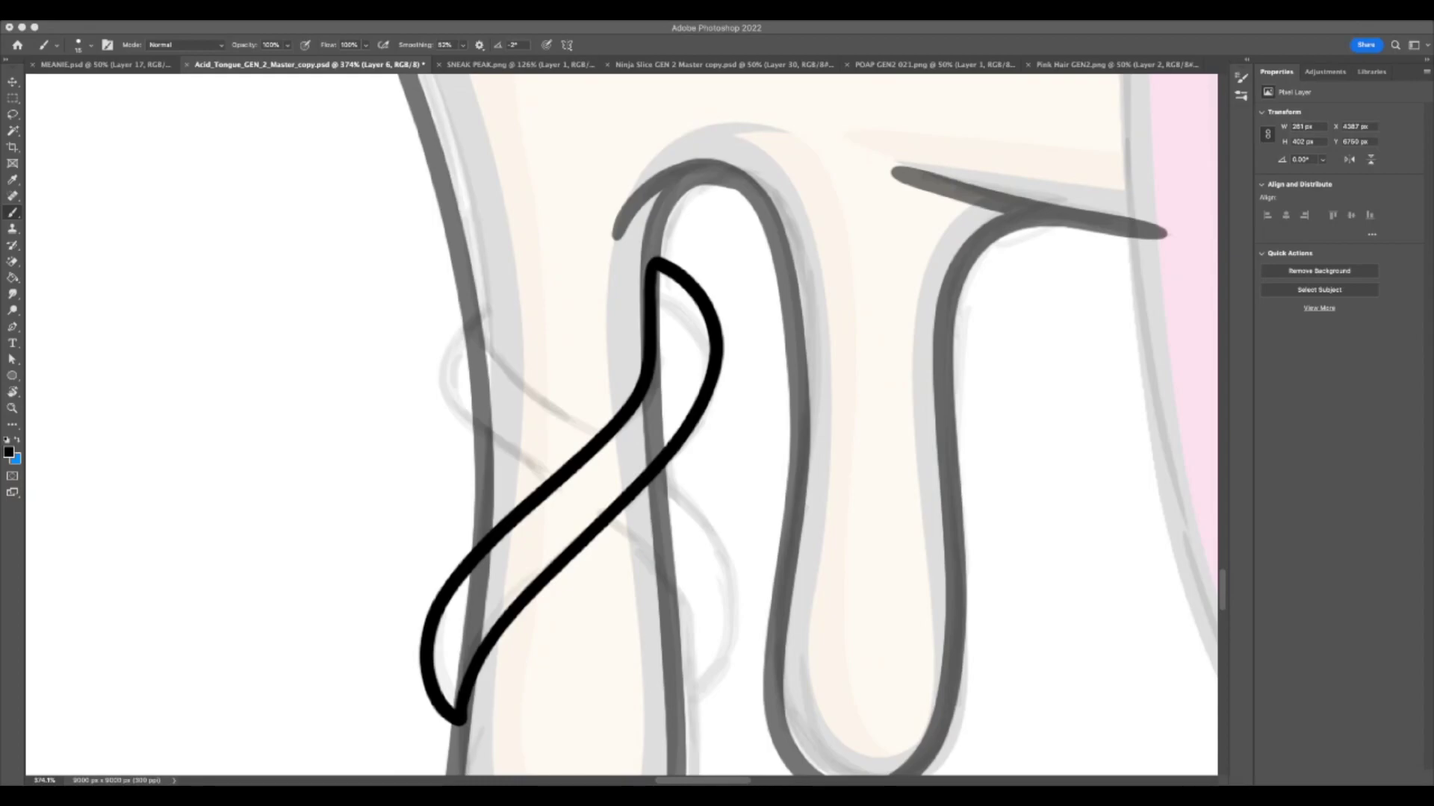
- Rotate the canvas and ink the outer curve of the crossing band's lower loop beside the outer drip on Layer 6
key("z")
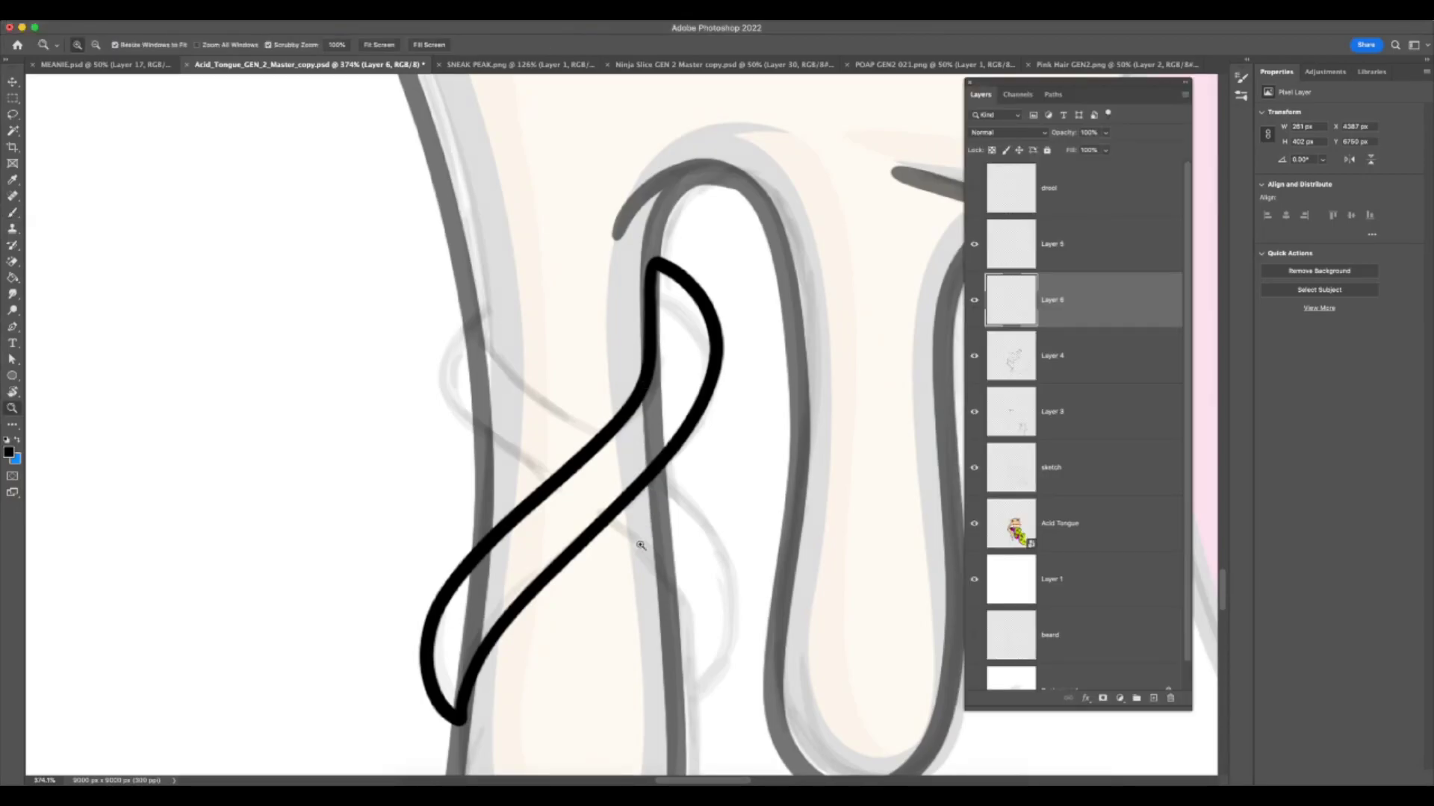
left_click(640, 544, "alt")
left_click(634, 560, "alt")
key("r")
mouse_move(808, 445)
left_mouse_down()
mouse_move(804, 494)
mouse_move(746, 573)
left_mouse_up()
key("z")
left_click_drag(657, 634, 739, 634)
left_click(12, 213)
mouse_move(386, 583)
left_mouse_down()
mouse_move(466, 573)
mouse_move(447, 562)
mouse_move(390, 590)
mouse_move(457, 578)
mouse_move(506, 527)
mouse_move(517, 419)
left_mouse_up()
key("super+z")
key("super+z")
key("ctrl+z")
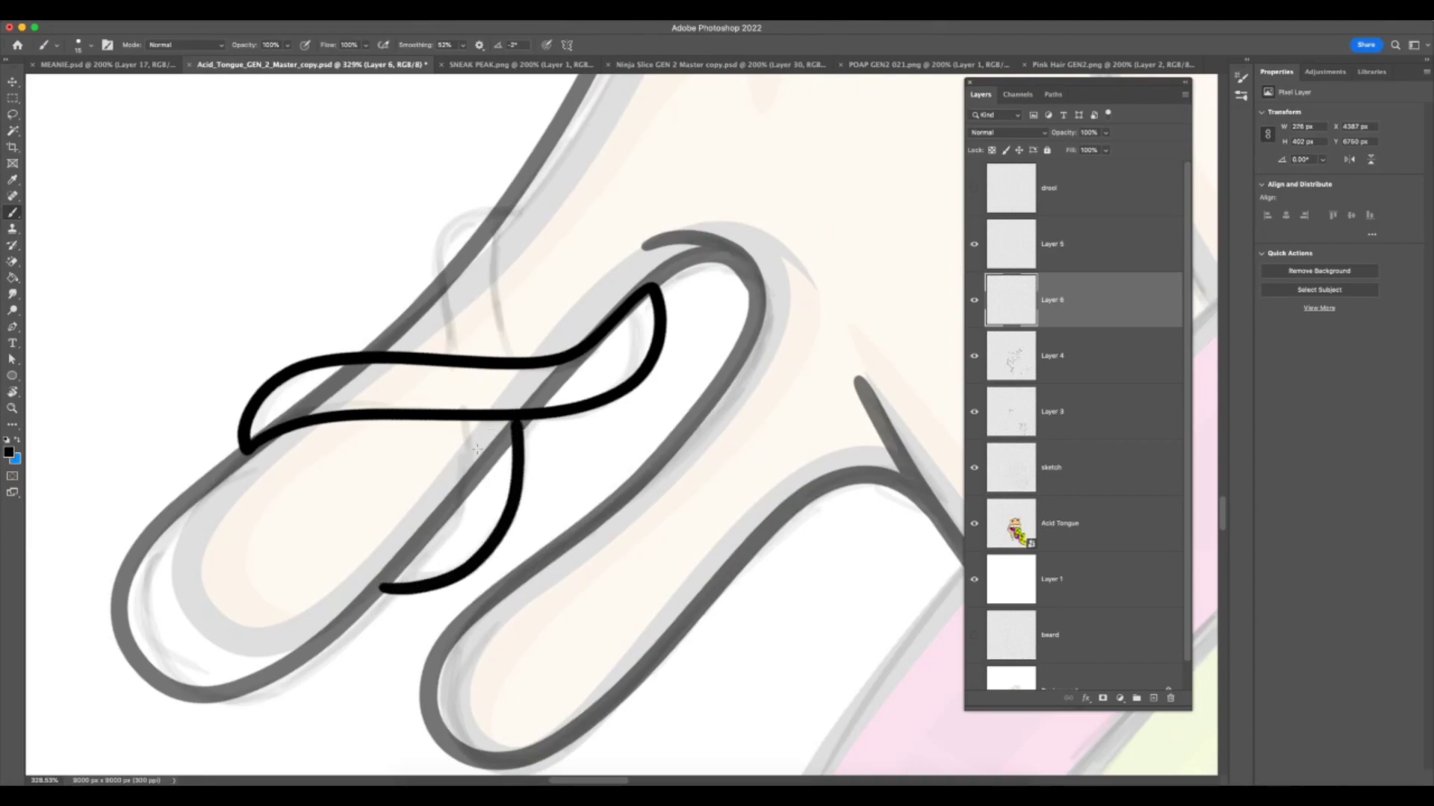
- Ink the inner edge of the crossing band's lower loop up to the front band on Layer 6
left_click_drag(384, 587, 457, 493)
key("super+z")
key("super+z")
key("super+z")
key("super+z")
key("super+z")
mouse_move(385, 586)
left_mouse_down()
mouse_move(444, 516)
mouse_move(460, 410)
left_mouse_up()
key("super+z")
- Ink the crossing band's upper loop around the opposite side of the outer drip on Layer 6, completing the X-shaped wrap
mouse_move(450, 359)
left_mouse_down()
mouse_move(438, 251)
mouse_move(448, 213)
mouse_move(478, 179)
left_mouse_up()
key("ctrl+z")
mouse_move(448, 347)
left_mouse_down()
mouse_move(432, 255)
mouse_move(448, 205)
mouse_move(529, 174)
mouse_move(497, 228)
left_mouse_up()
key("super+z")
mouse_move(525, 175)
left_mouse_down()
mouse_move(492, 245)
mouse_move(509, 373)
left_mouse_up()
key("z")
left_click_drag(525, 590, 612, 672)
key("r")
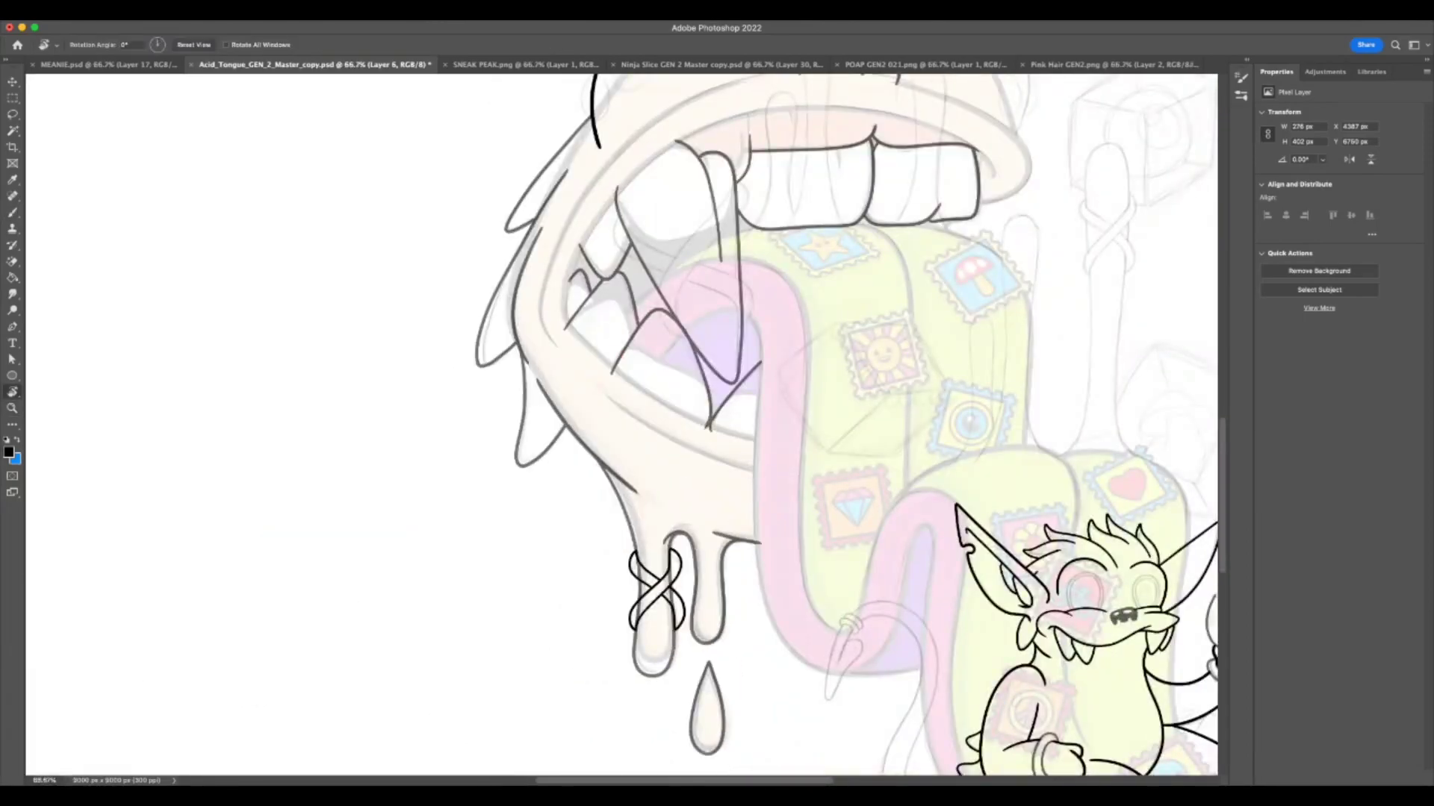
- Erase the outer drip's outlines on Layer 4 where they run through the loops of the X-shaped band wrap
key("z")
left_click_drag(697, 614, 800, 615)
key("e")
key("F7")
left_click(57, 45)
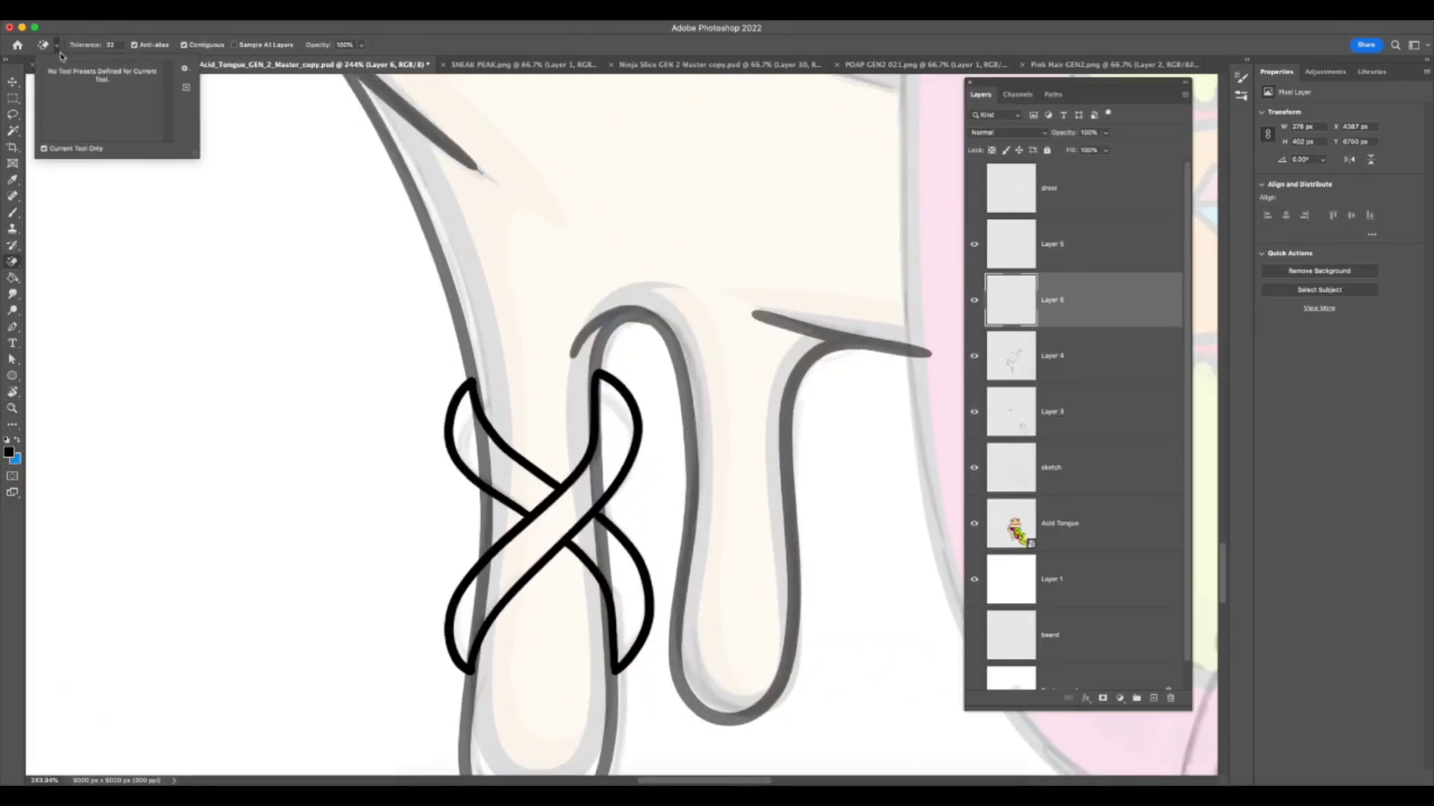
left_click(12, 258)
right_click(13, 262)
left_click(50, 257)
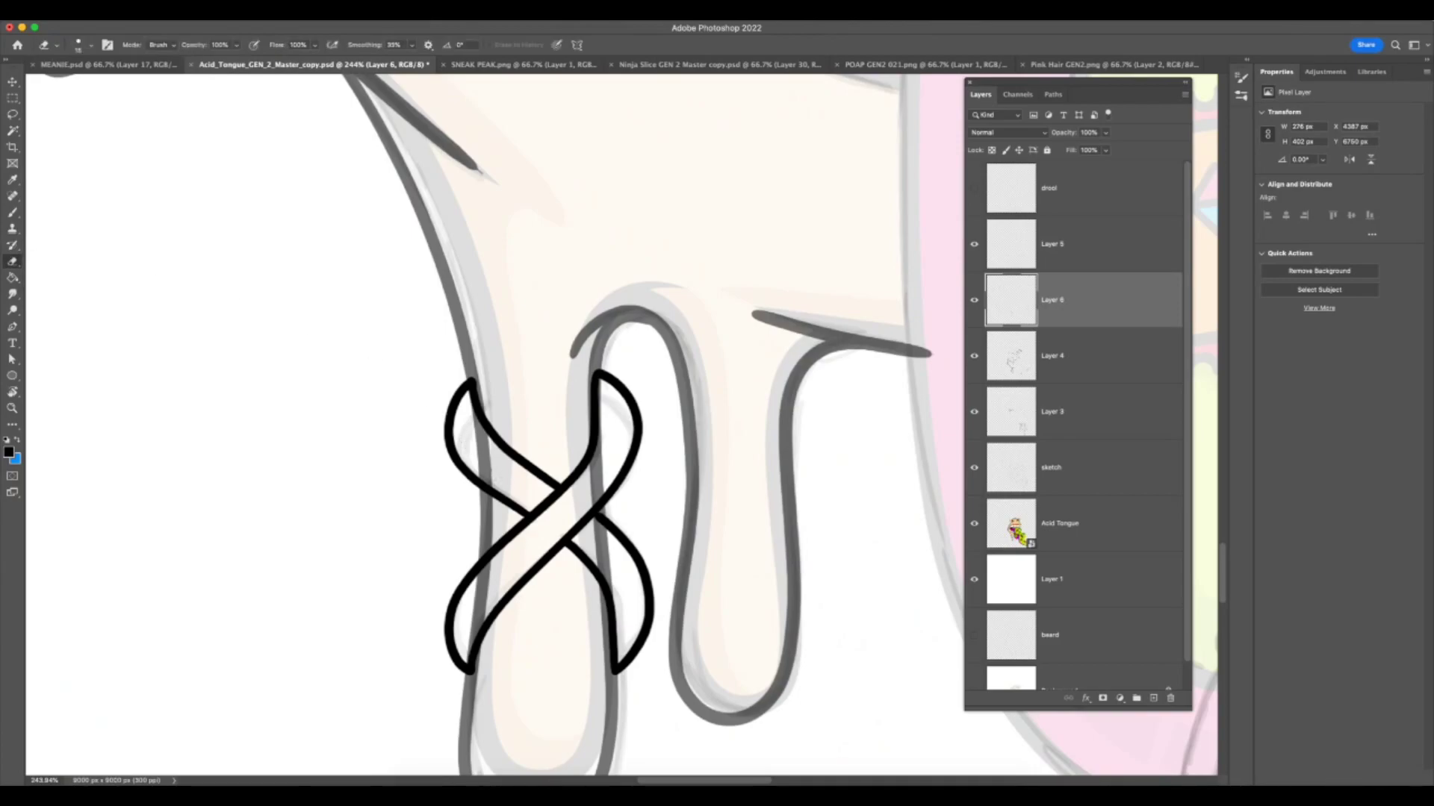
key("alt+bracketleft")
mouse_move(469, 452)
left_mouse_down()
mouse_move(492, 479)
mouse_move(486, 441)
left_mouse_up()
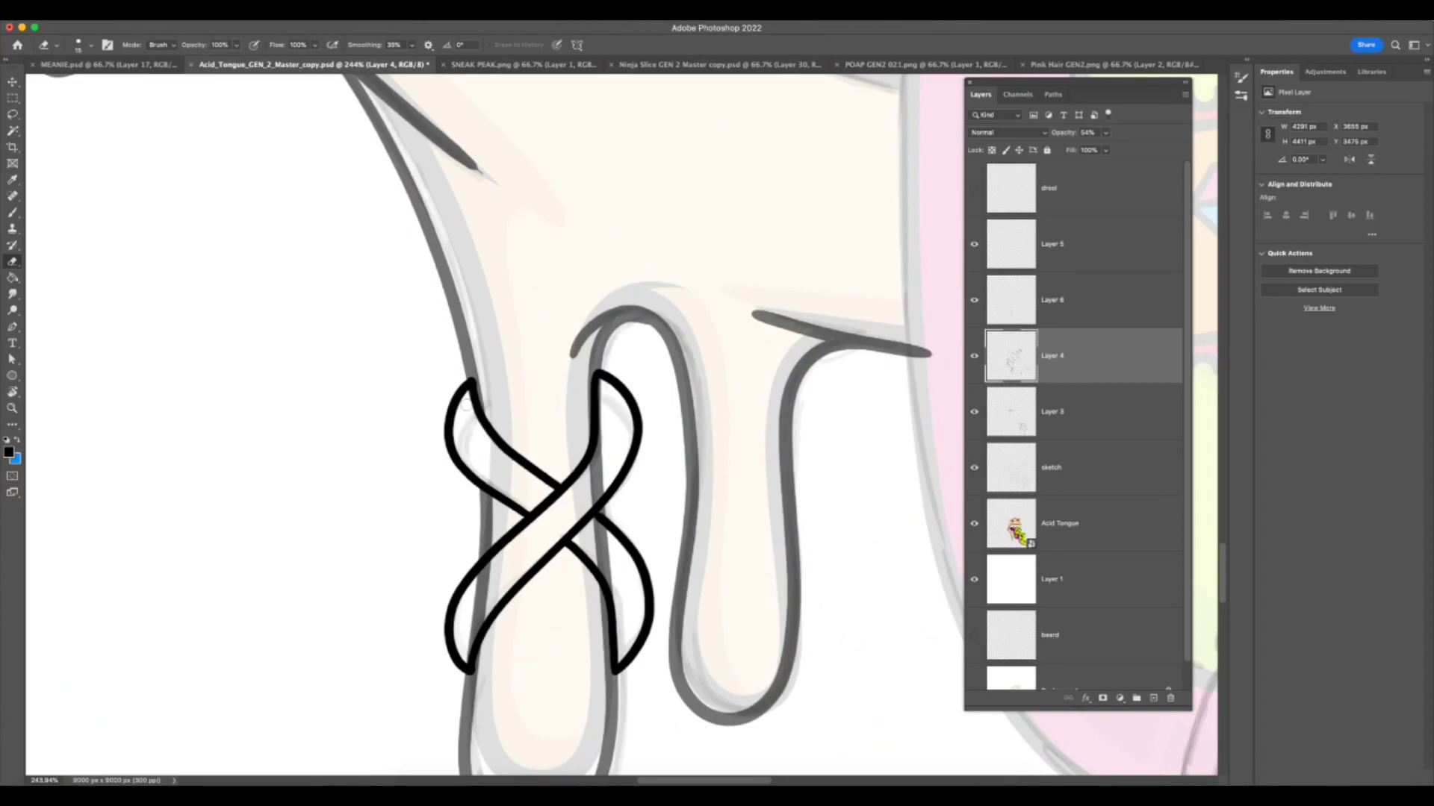
left_click_drag(476, 650, 484, 573)
mouse_move(616, 442)
left_mouse_down()
mouse_move(611, 411)
mouse_move(588, 529)
mouse_move(601, 531)
mouse_move(584, 511)
mouse_move(608, 578)
left_mouse_up()
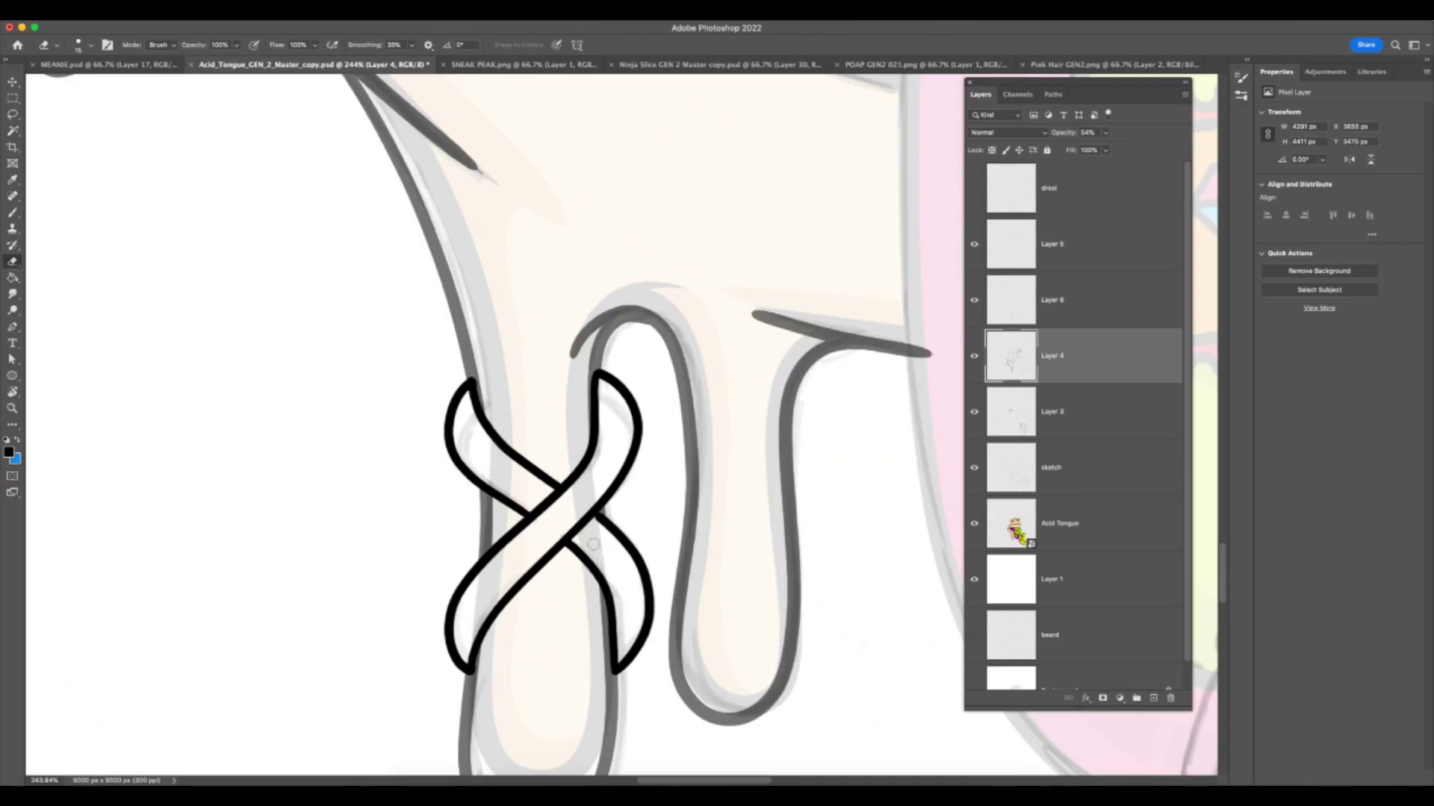
- Make Layer 6 active again and hide and reshow it to check the inked bands over the drip
key("b")
scroll(733, 538, "up", 5)
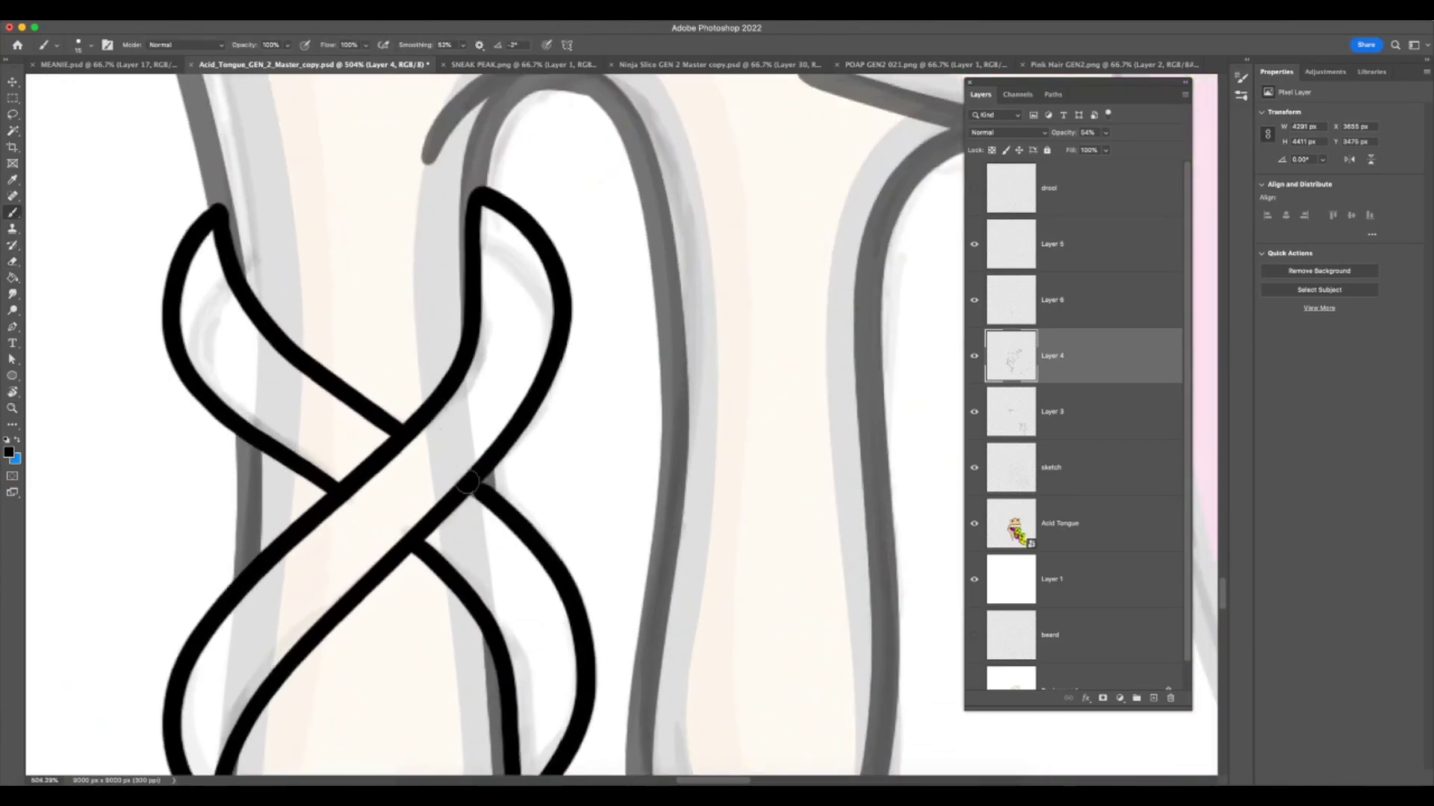
left_click(1105, 308)
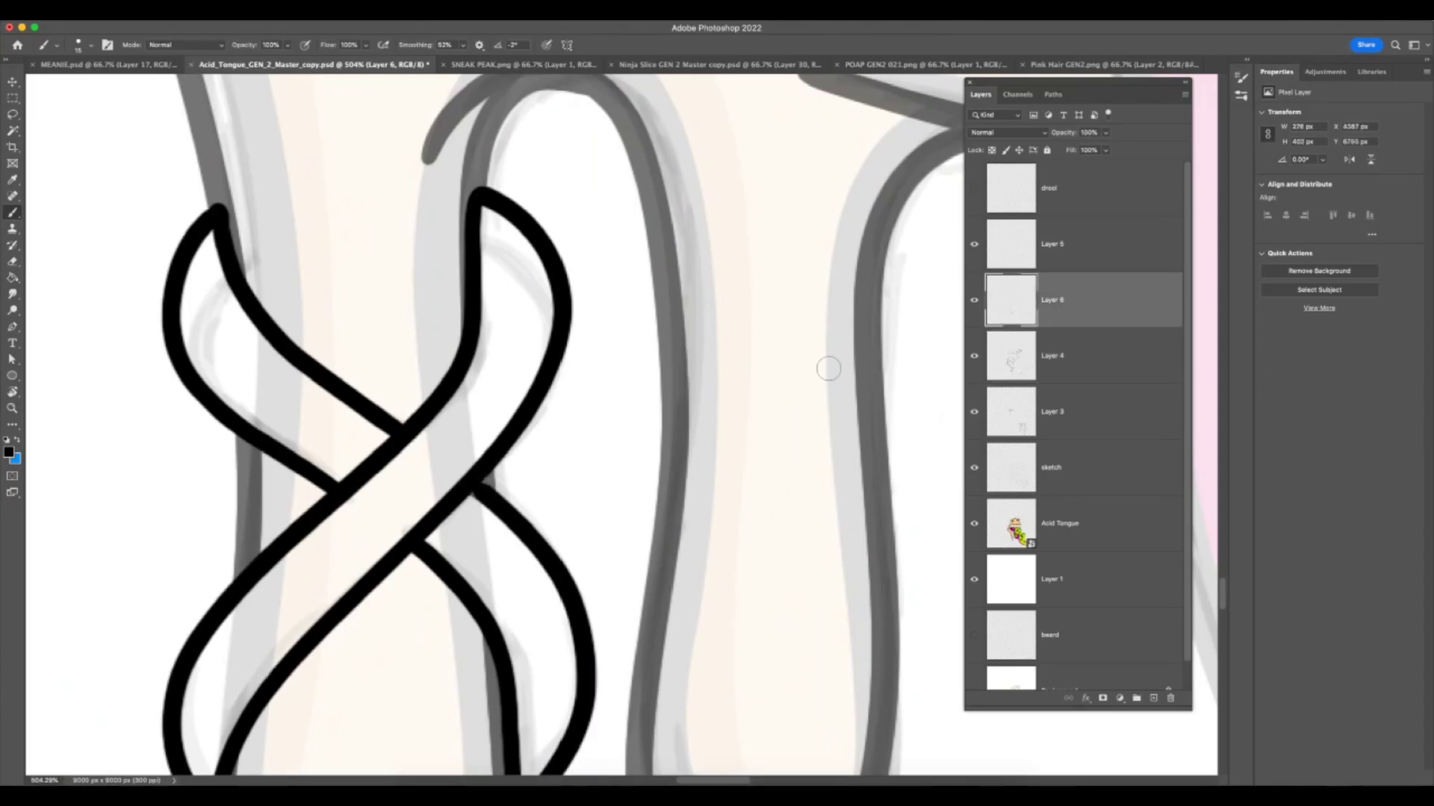
left_click(974, 301)
left_click(973, 301)
key("z")
left_click_drag(562, 565, 480, 643)
left_click_drag(696, 610, 657, 634)
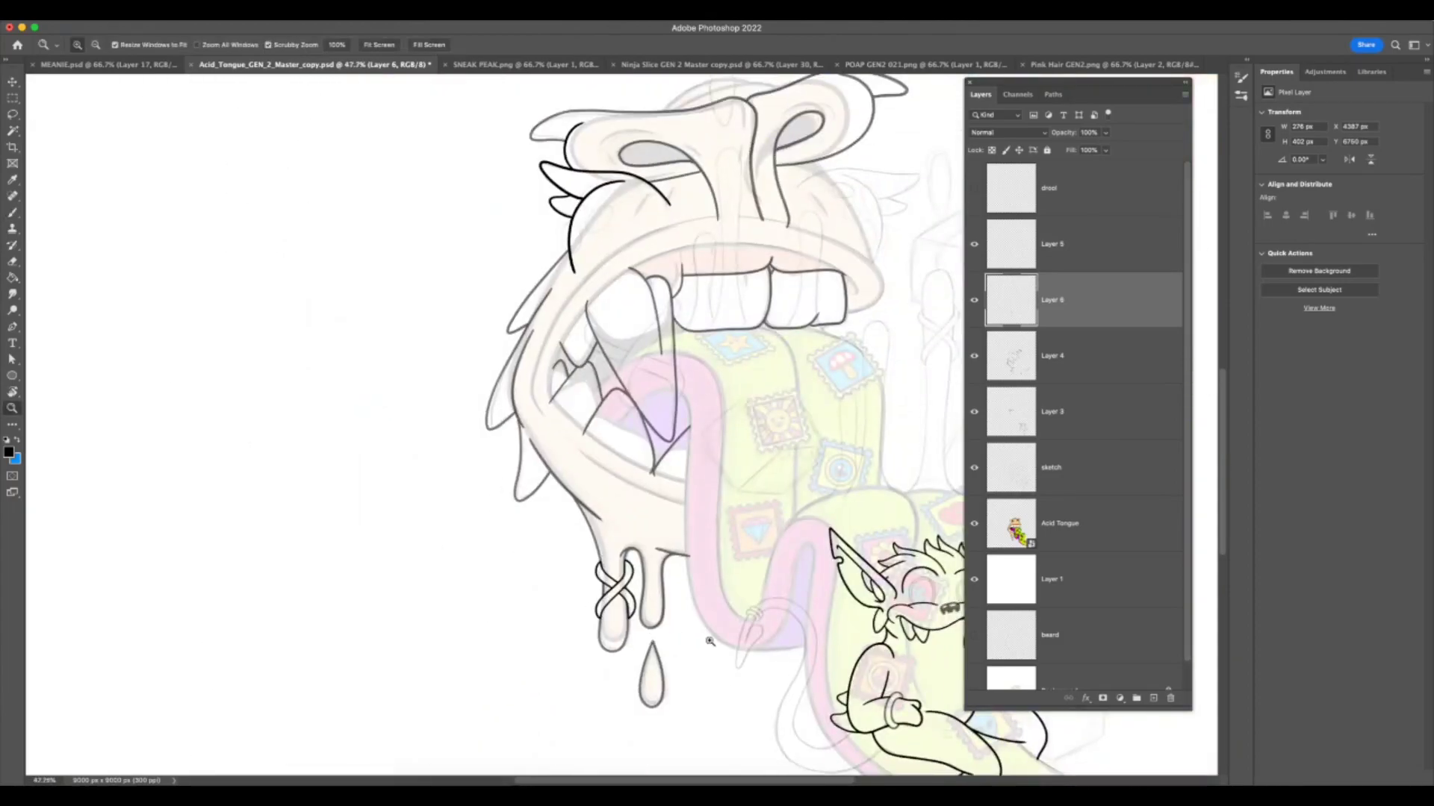
- Try to ink the inner contour of the lip beside the fangs on Layer 6
scroll(788, 649, "down", 2)
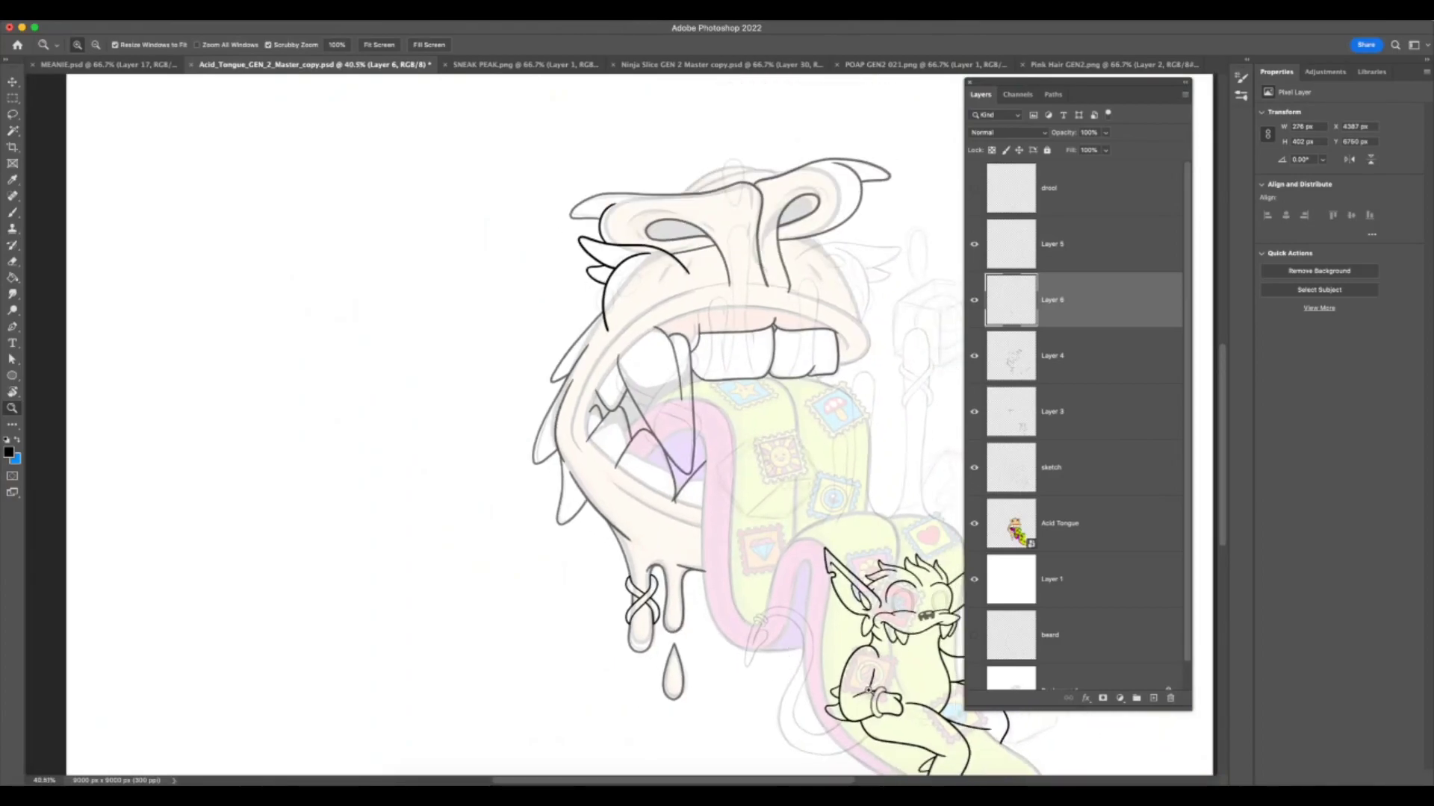
scroll(922, 485, "right", 3)
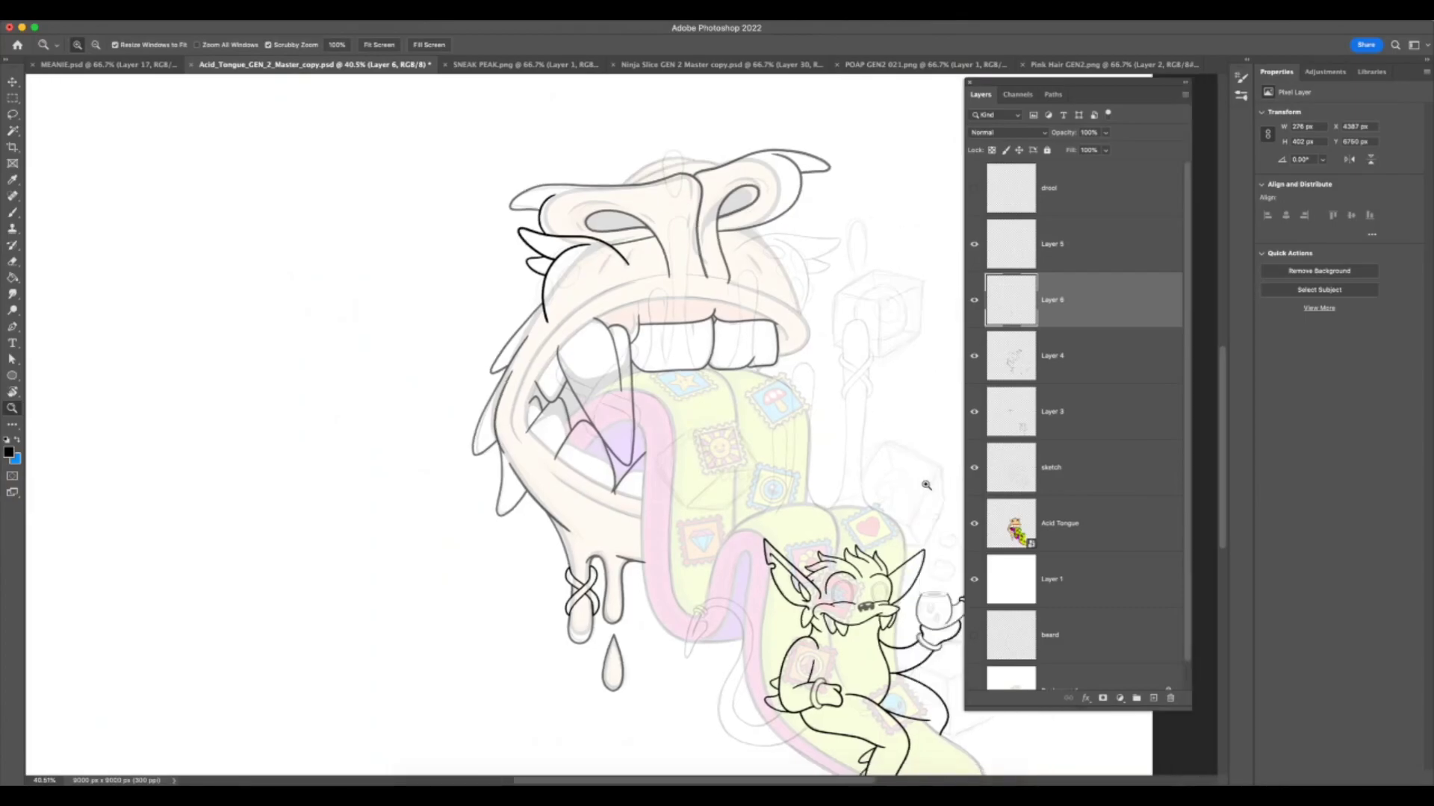
scroll(821, 602, "up", 1)
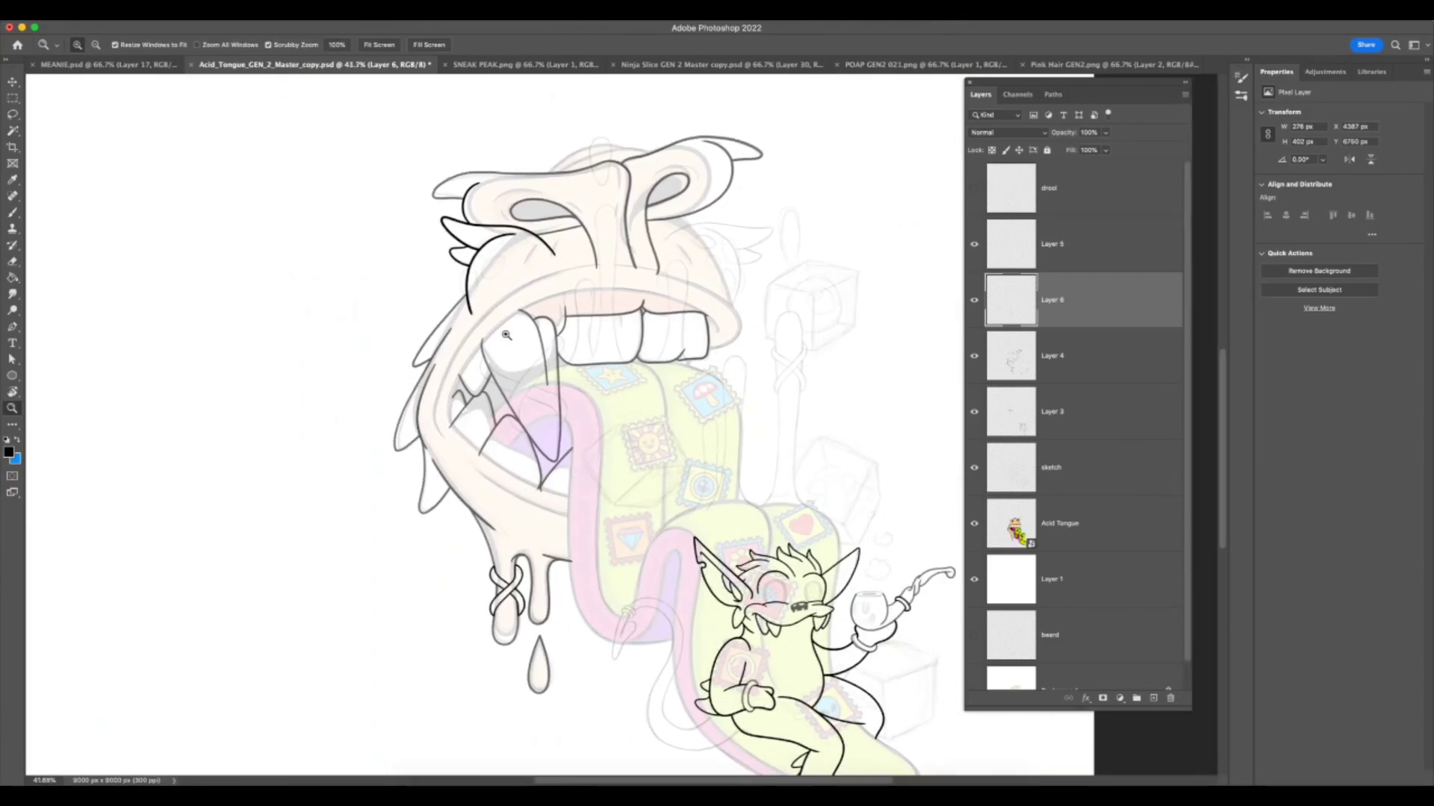
scroll(507, 358, "up", 8)
key("b")
mouse_move(359, 514)
left_mouse_down()
mouse_move(441, 235)
mouse_move(430, 269)
left_mouse_up()
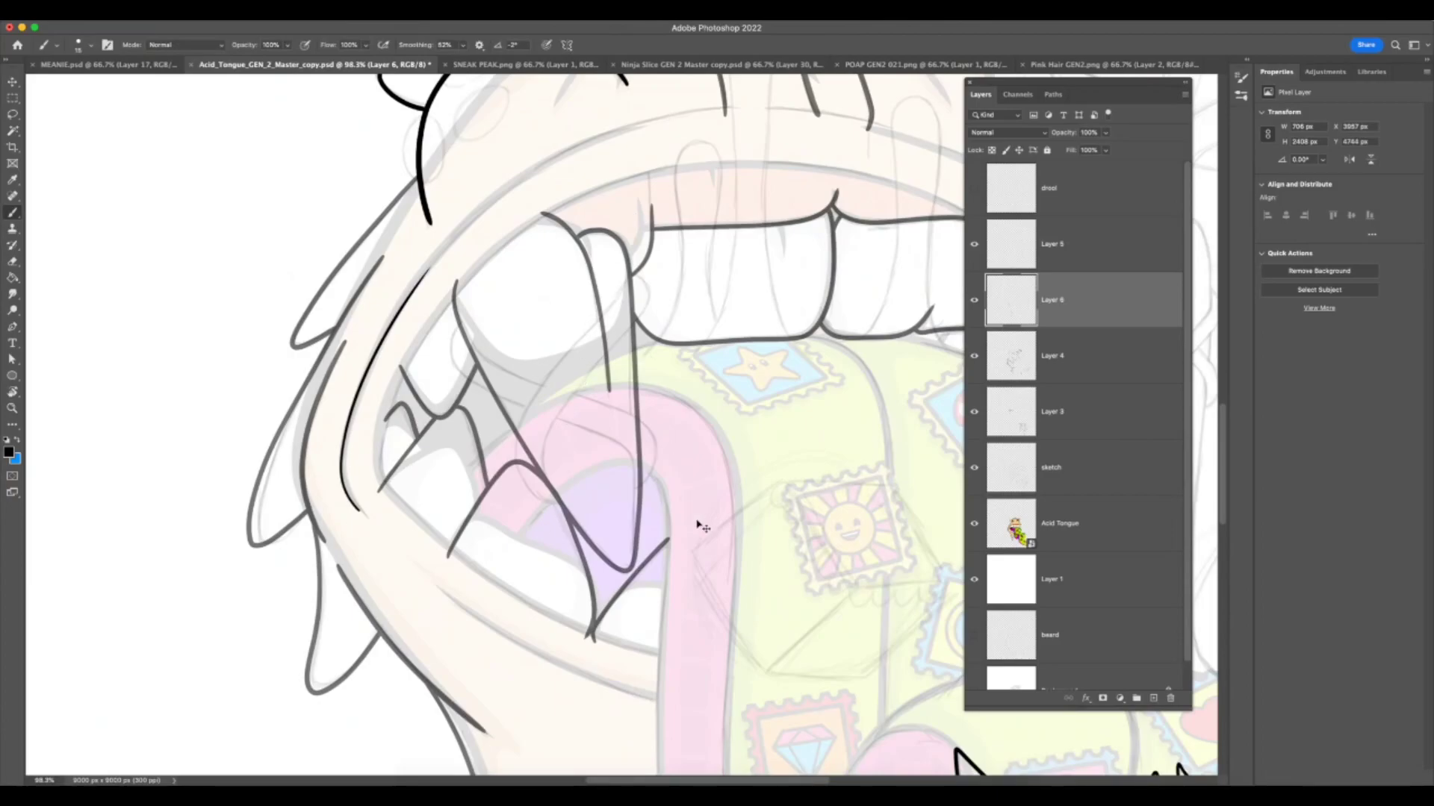
key("ctrl+z")
- Try to ink the seated creature's curling tail up to its banded tip on Layer 6
key("z")
scroll(672, 568, "down", 10)
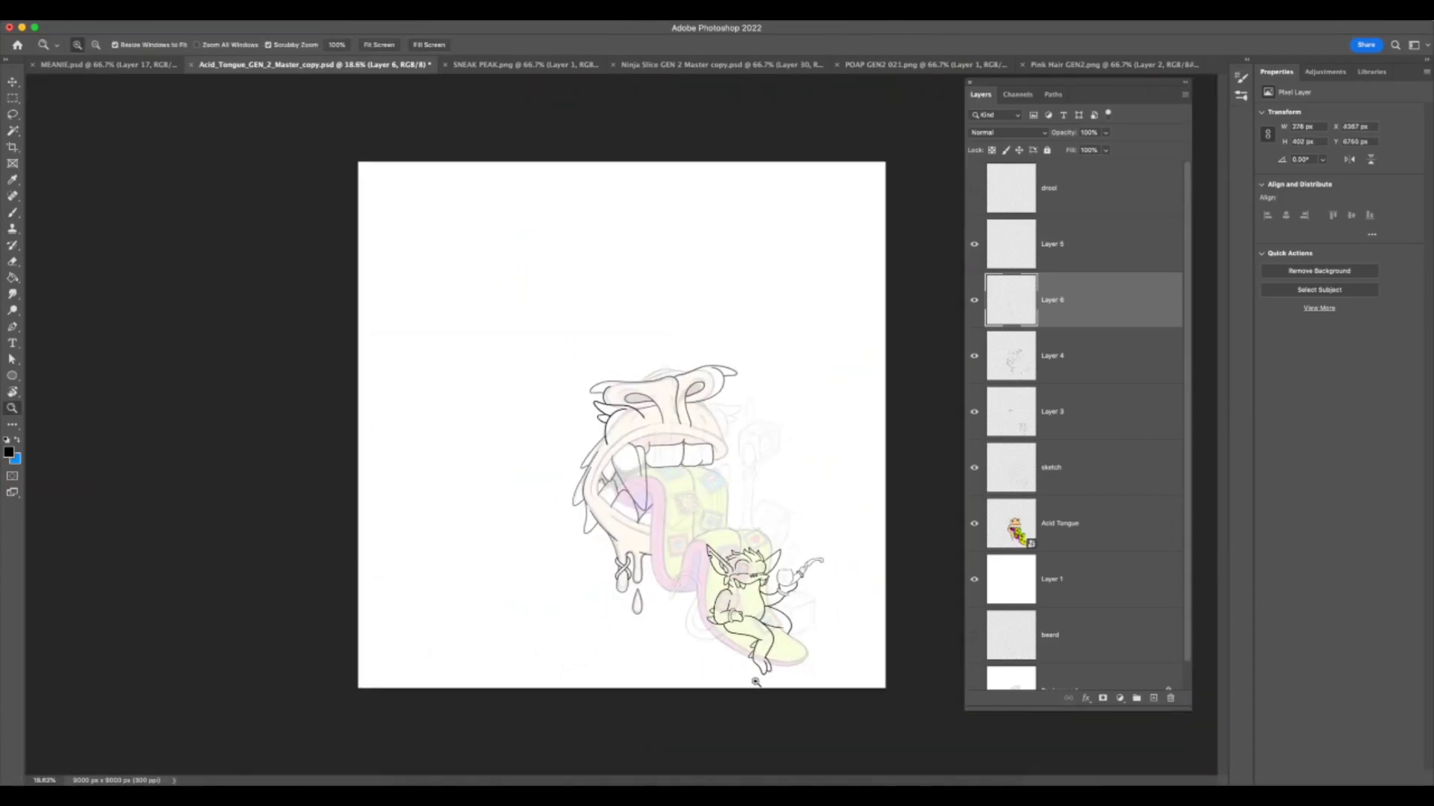
scroll(756, 682, "up", 15)
key("b")
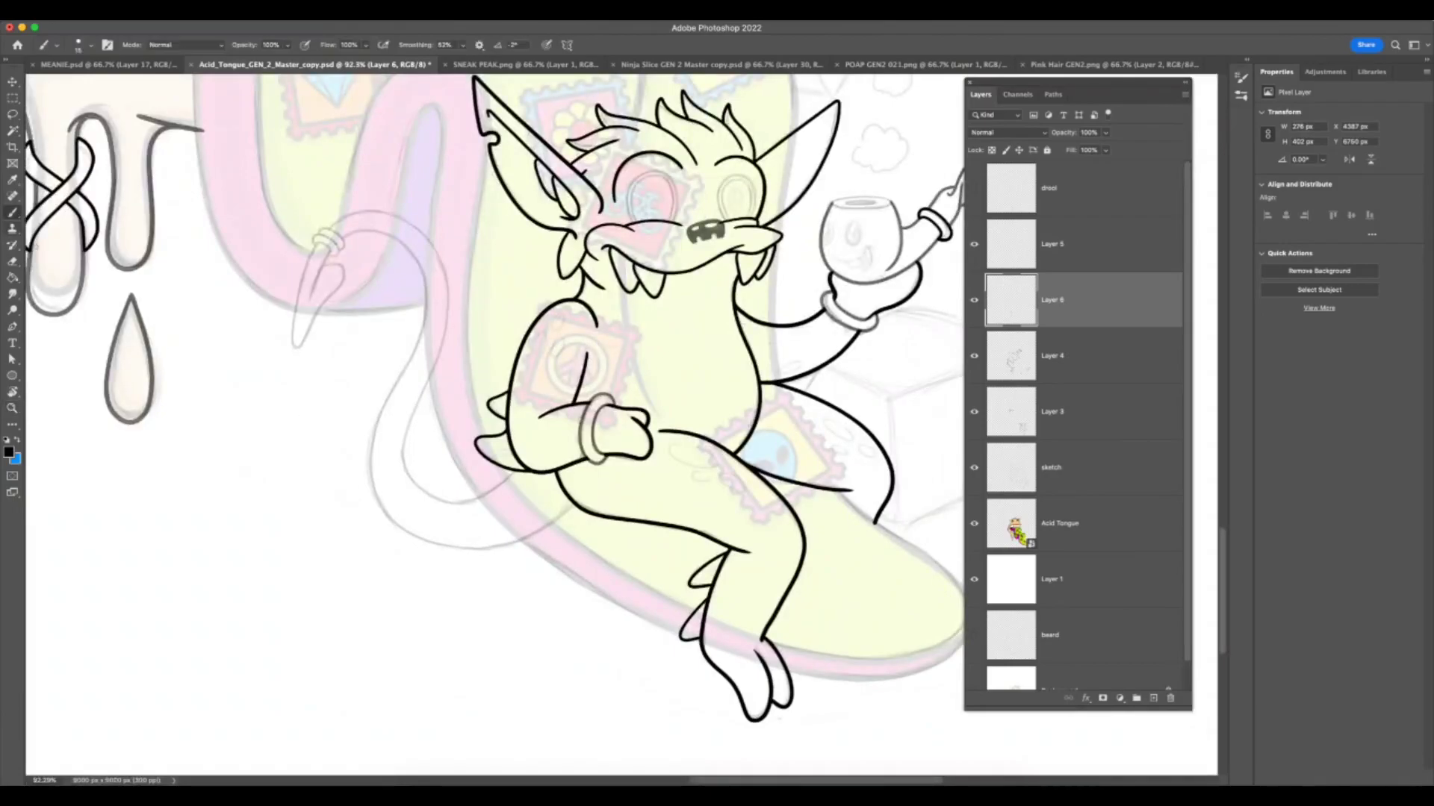
mouse_move(523, 470)
left_mouse_down()
mouse_move(450, 496)
mouse_move(431, 362)
mouse_move(329, 247)
left_mouse_up()
key("ctrl+z")
mouse_move(521, 464)
left_mouse_down()
mouse_move(422, 396)
mouse_move(345, 215)
mouse_move(321, 248)
left_mouse_up()
key("ctrl+z")
- Look over the mouth, tongue and background sketch for the next part to ink
key("z")
left_click_drag(633, 574, 609, 605)
scroll(638, 281, "up", 5)
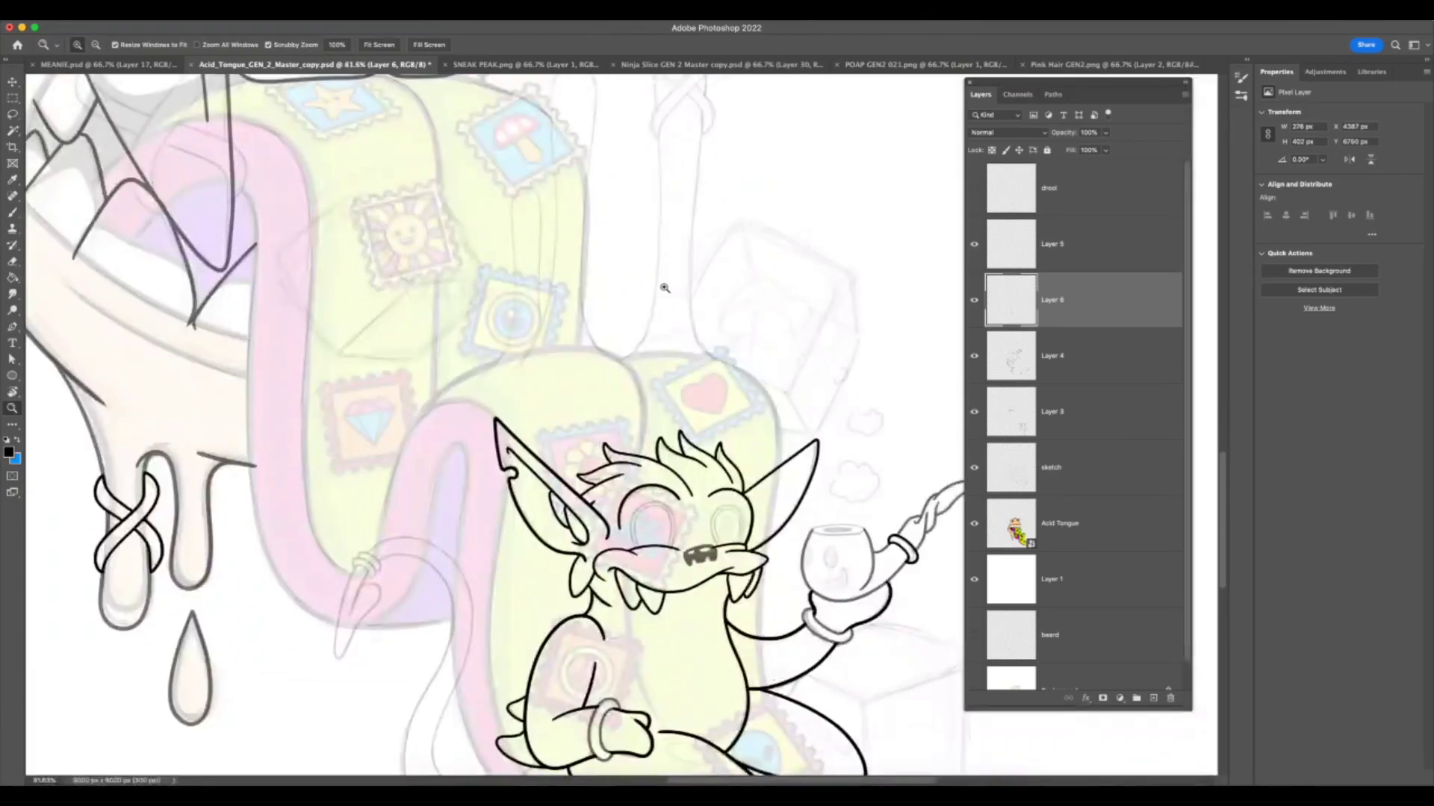
left_click(14, 215)
scroll(284, 352, "left", 6)
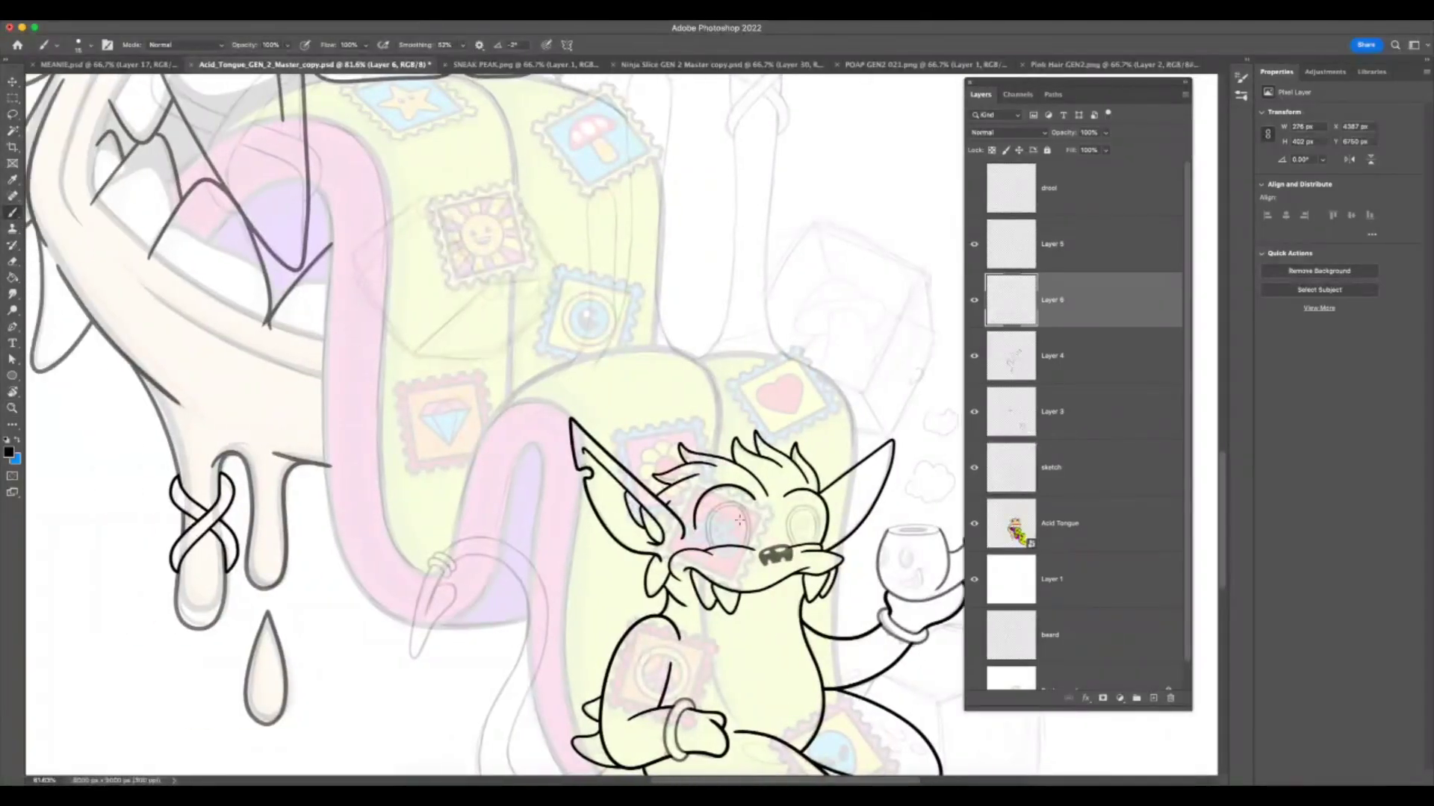
key("z")
scroll(739, 543, "down", 7)
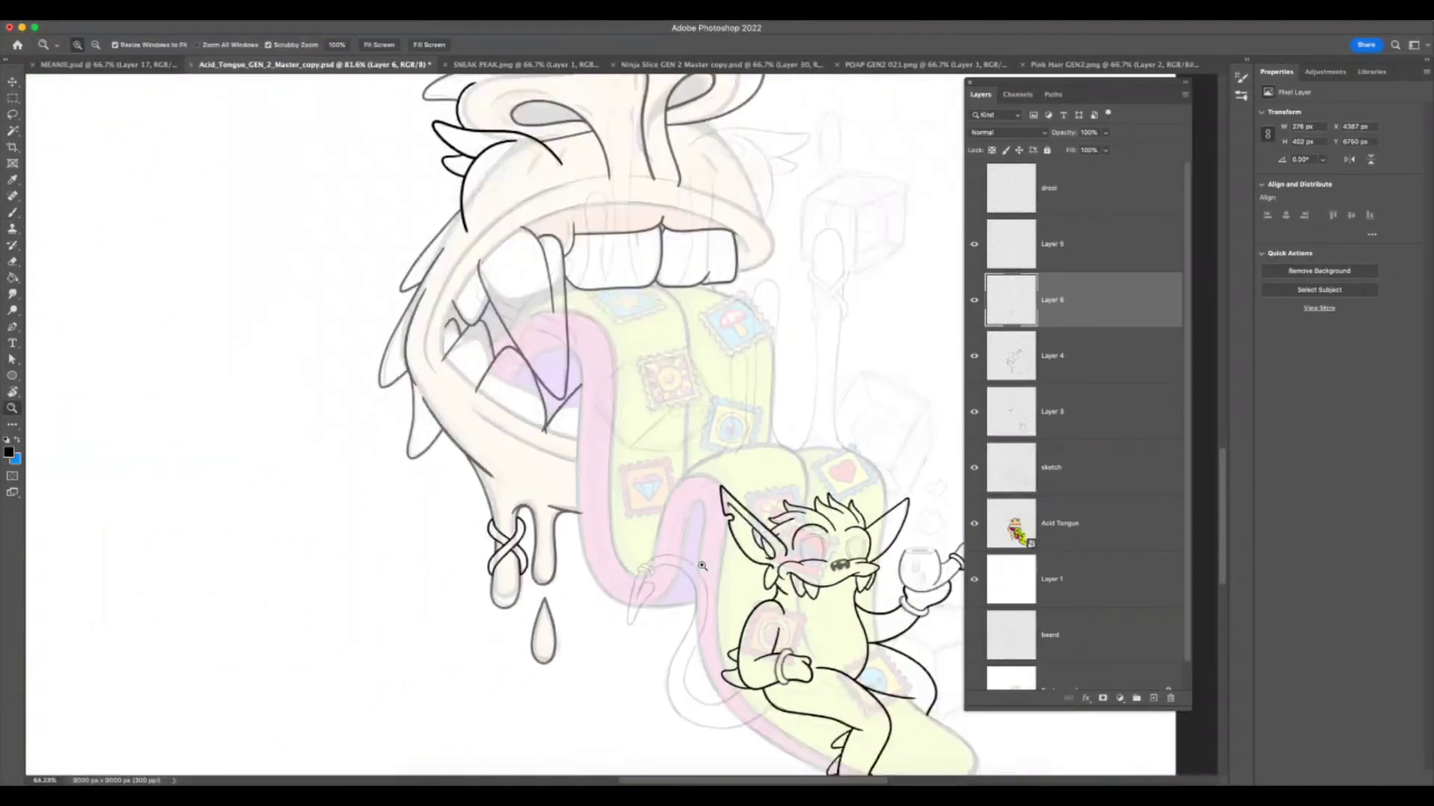
scroll(786, 529, "up", 1)
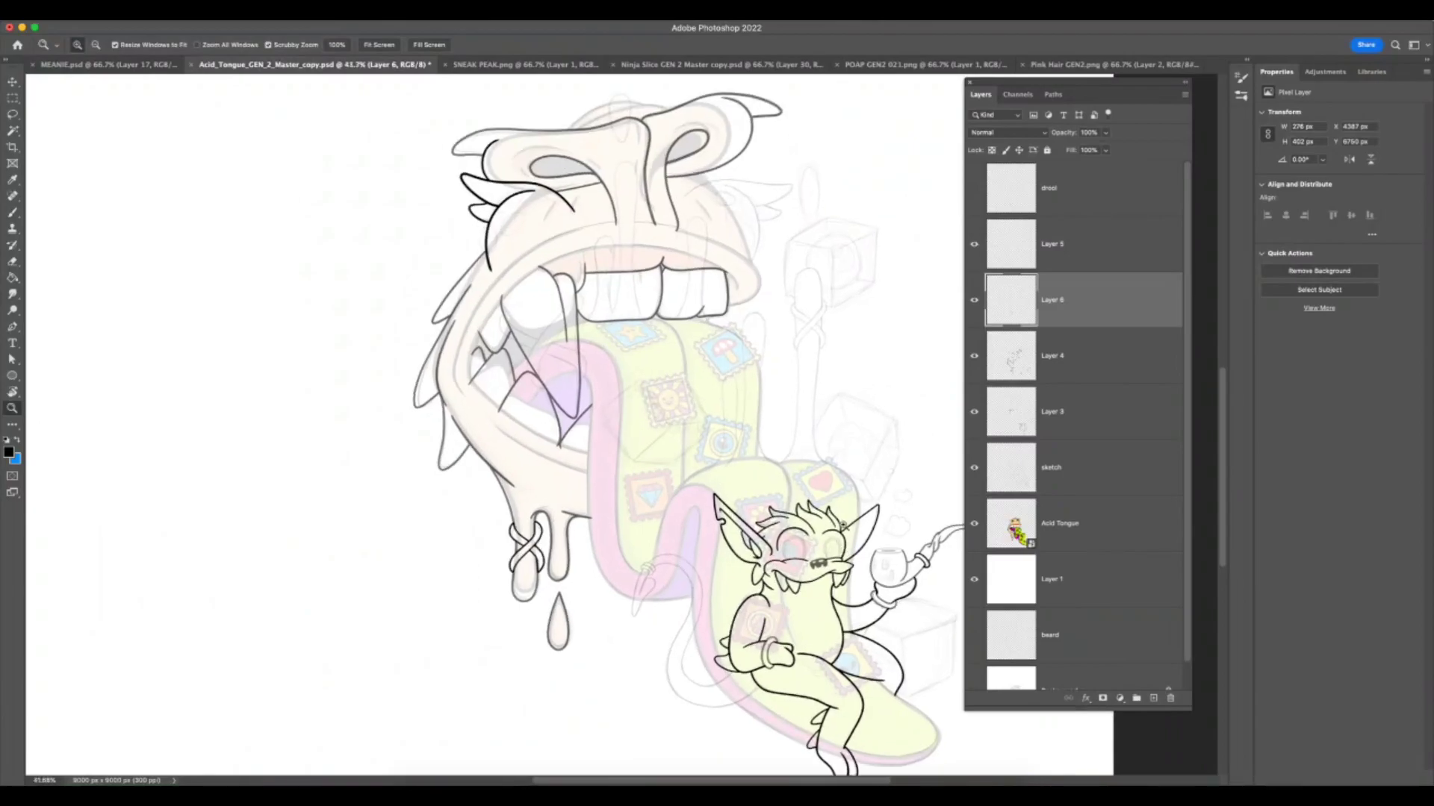
scroll(842, 536, "up", 3)
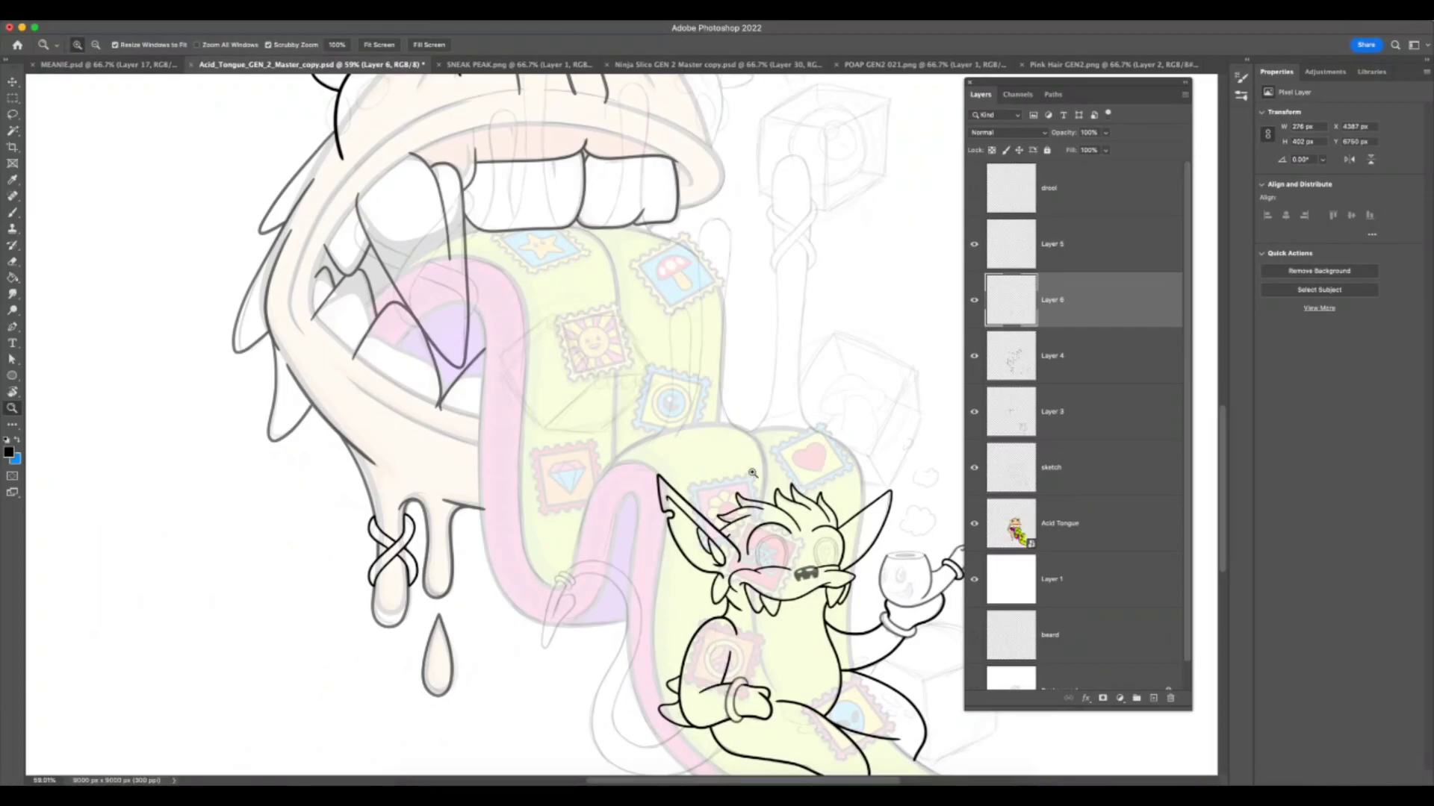
- Ink the tall round-tipped drip rising from the tongue fold behind the seated creature on Layer 6
left_click_drag(746, 319, 784, 310)
left_click(13, 215)
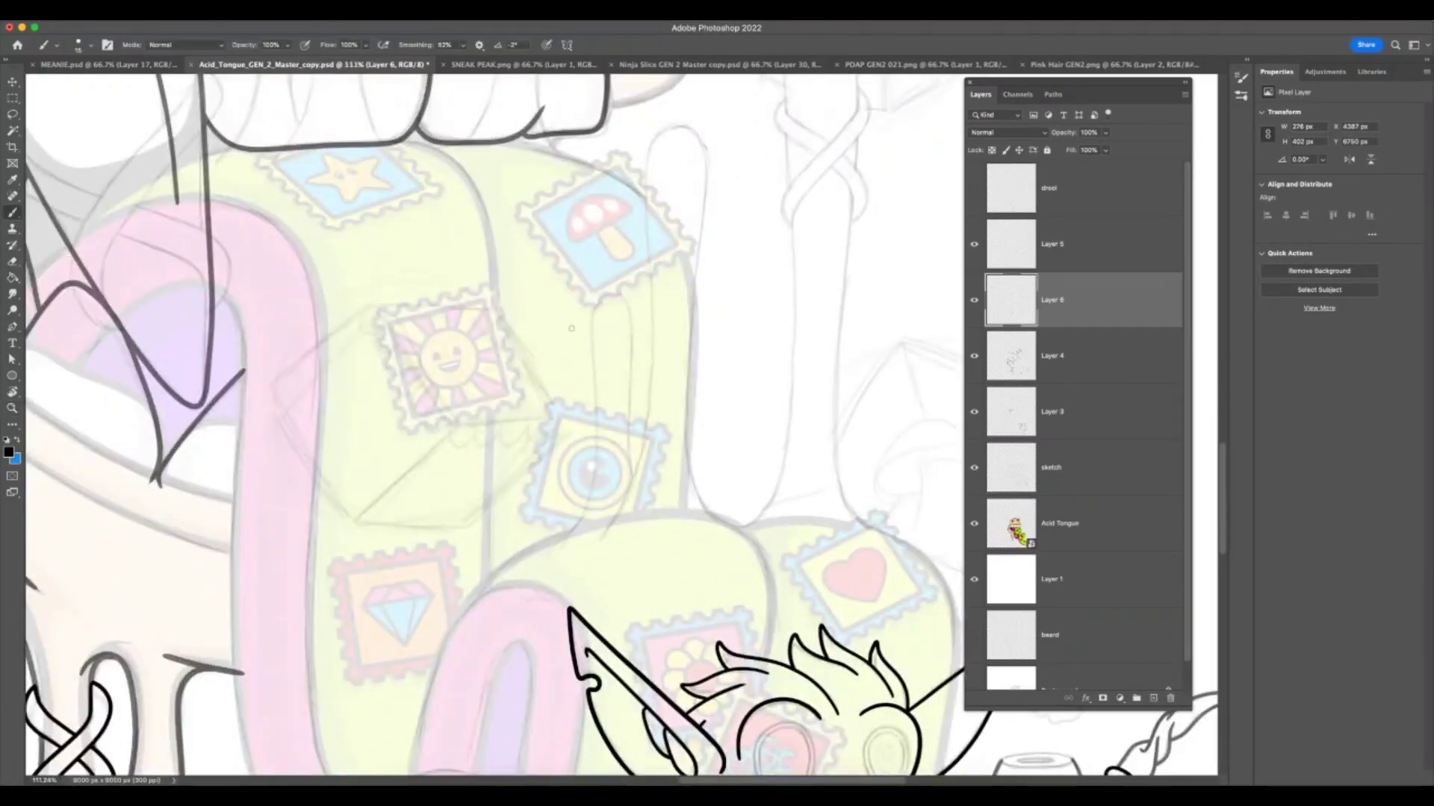
left_click_drag(598, 545, 657, 173)
key("super+z")
mouse_move(599, 544)
left_mouse_down()
mouse_move(651, 375)
mouse_move(661, 116)
mouse_move(714, 171)
mouse_move(680, 418)
mouse_move(717, 523)
mouse_move(736, 530)
mouse_move(584, 496)
mouse_move(586, 323)
mouse_move(626, 336)
left_mouse_up()
key("super+z")
key("super+z")
key("super+z")
key("z")
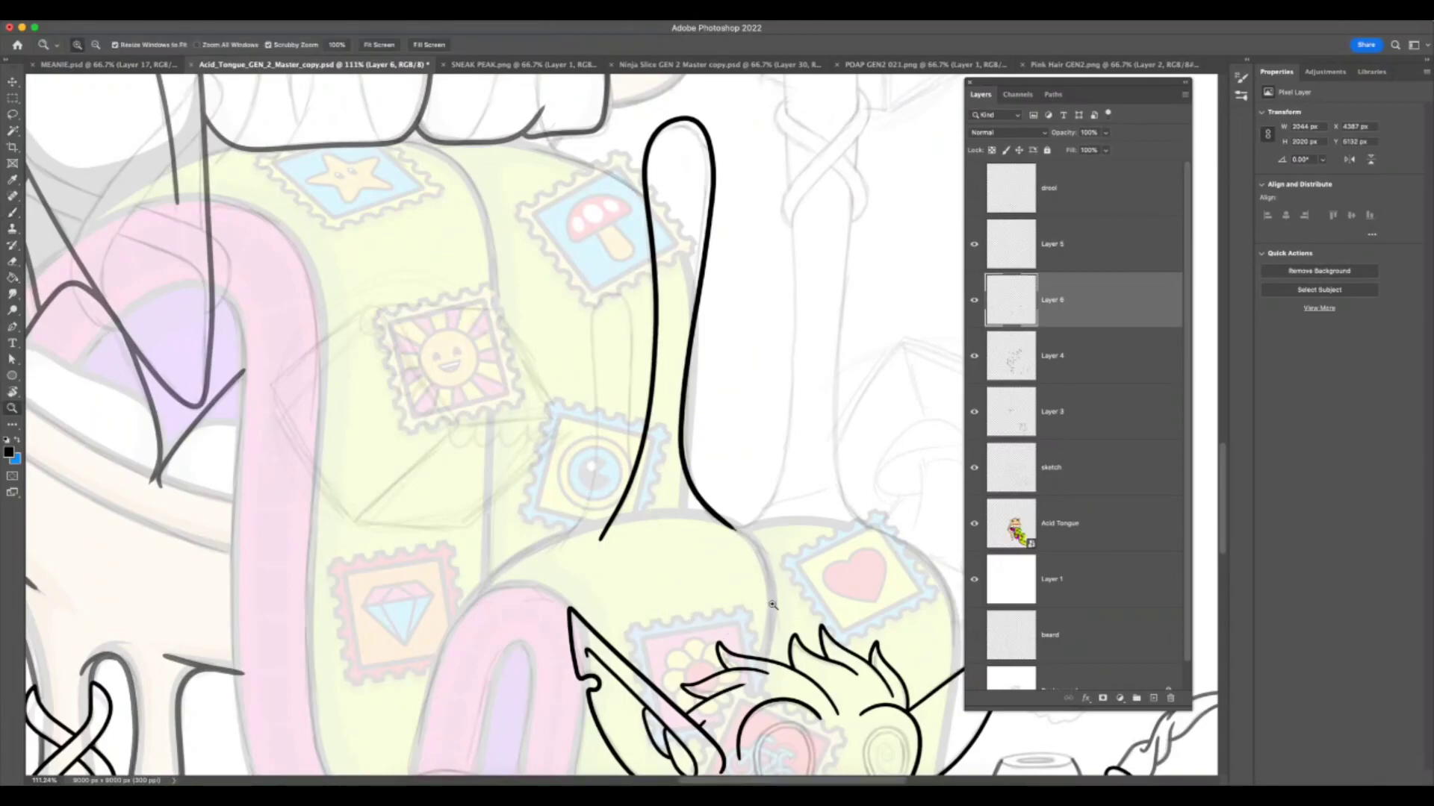
left_click_drag(769, 605, 672, 605)
key("F7")
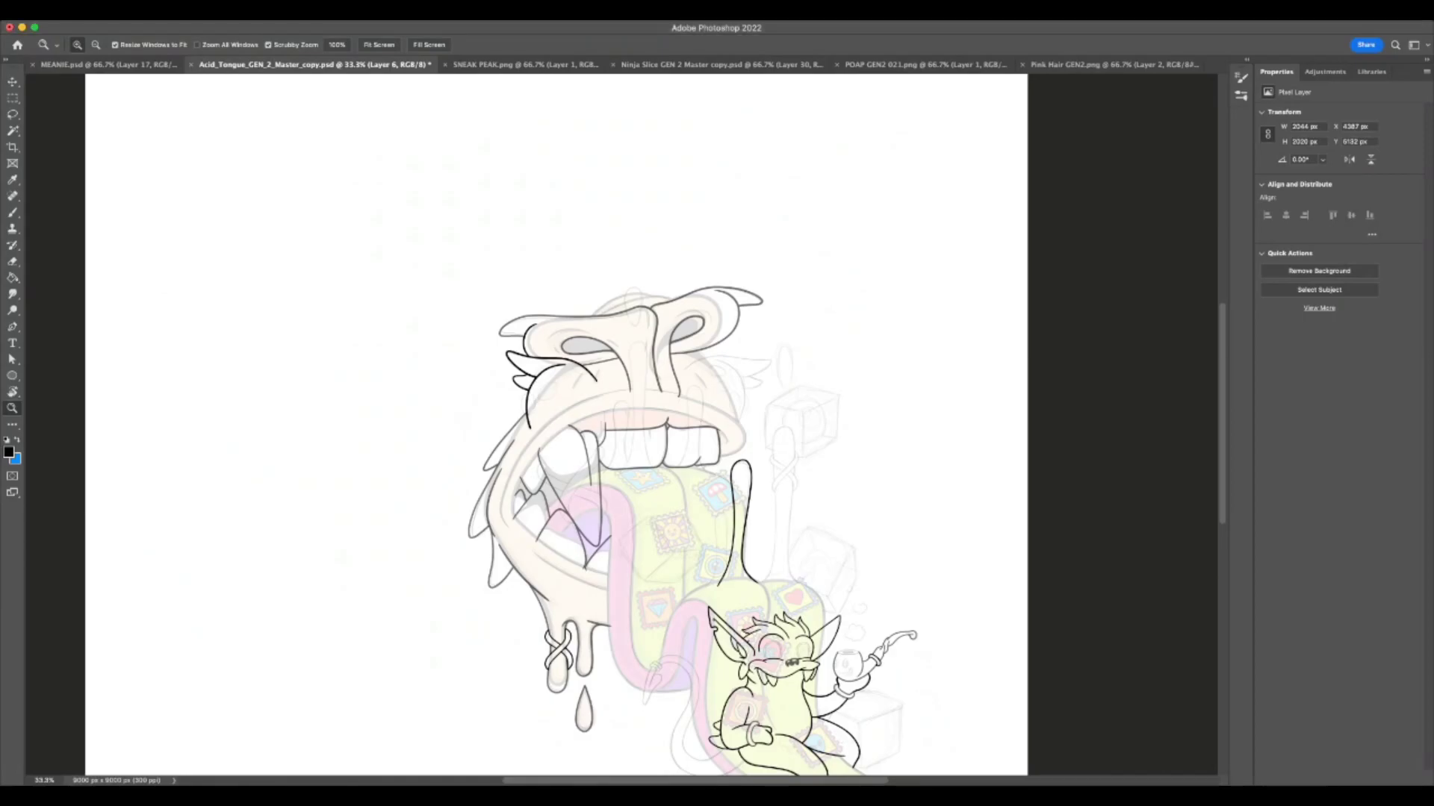
key("F7")
left_click_drag(760, 560, 793, 577)
left_click_drag(778, 634, 766, 668)
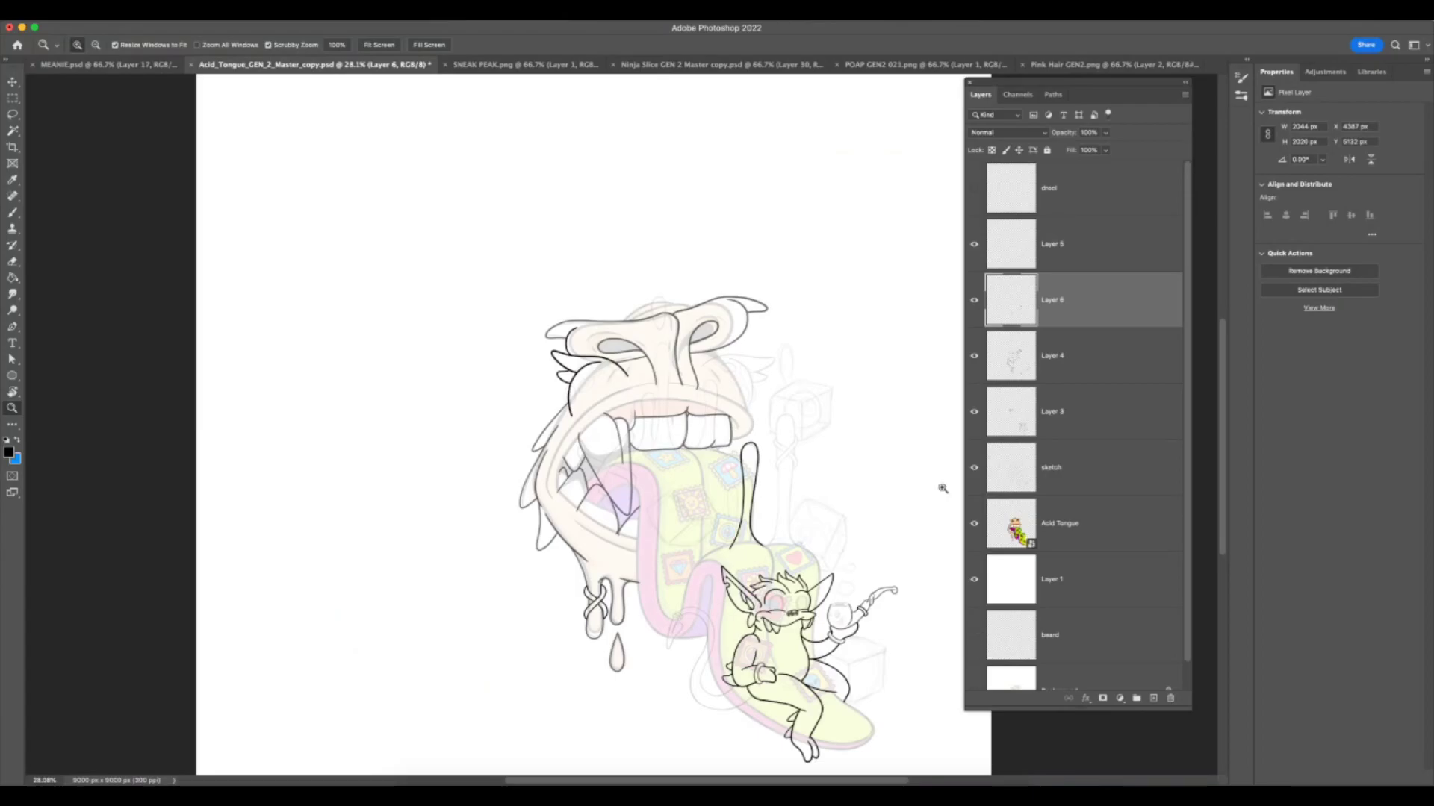
- Review the POAP GEN2 021, Pink Hair GEN2 and Ninja Slice GEN 2 artworks, toggling the base character layer in the last one
left_click(919, 69)
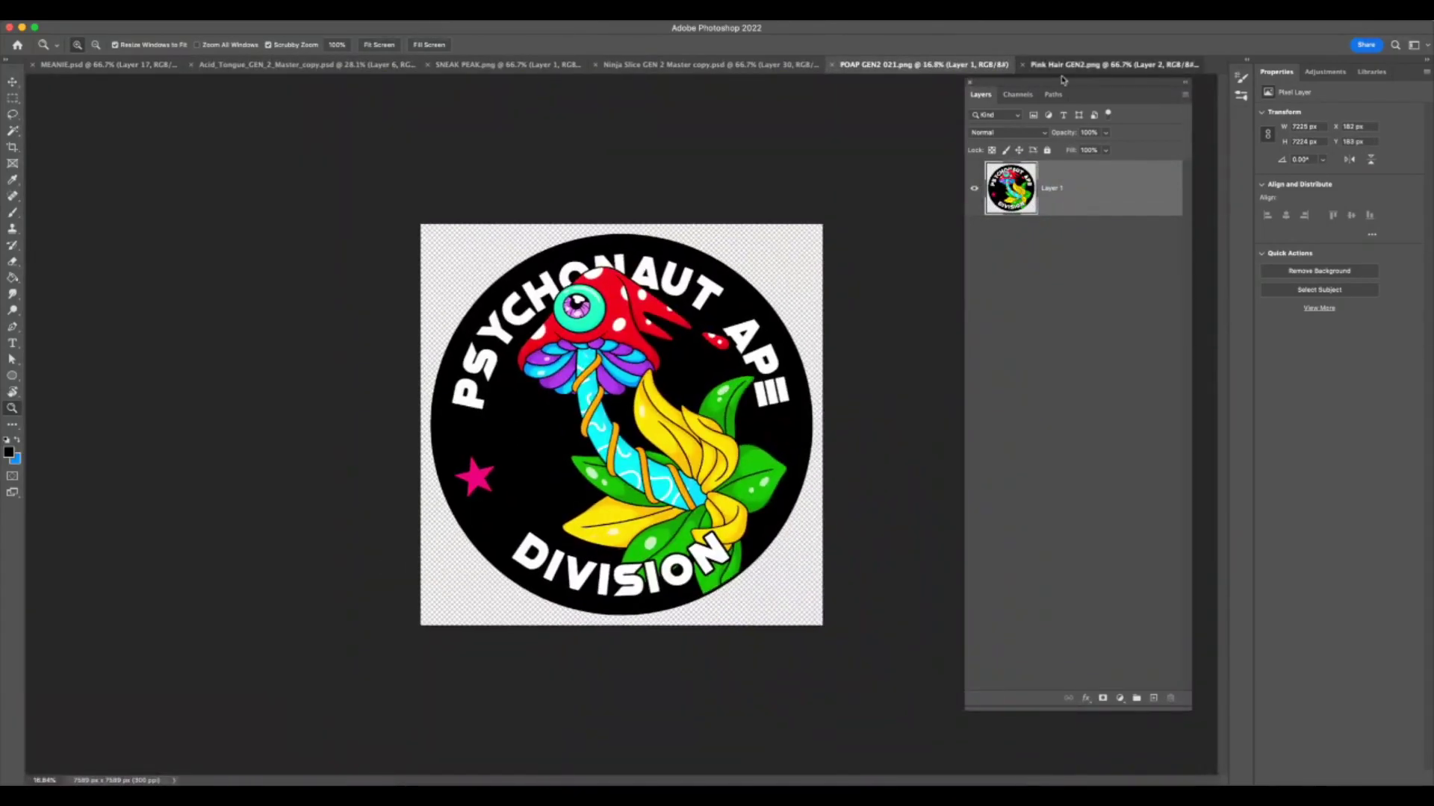
left_click(1105, 65)
left_click_drag(775, 515, 720, 554)
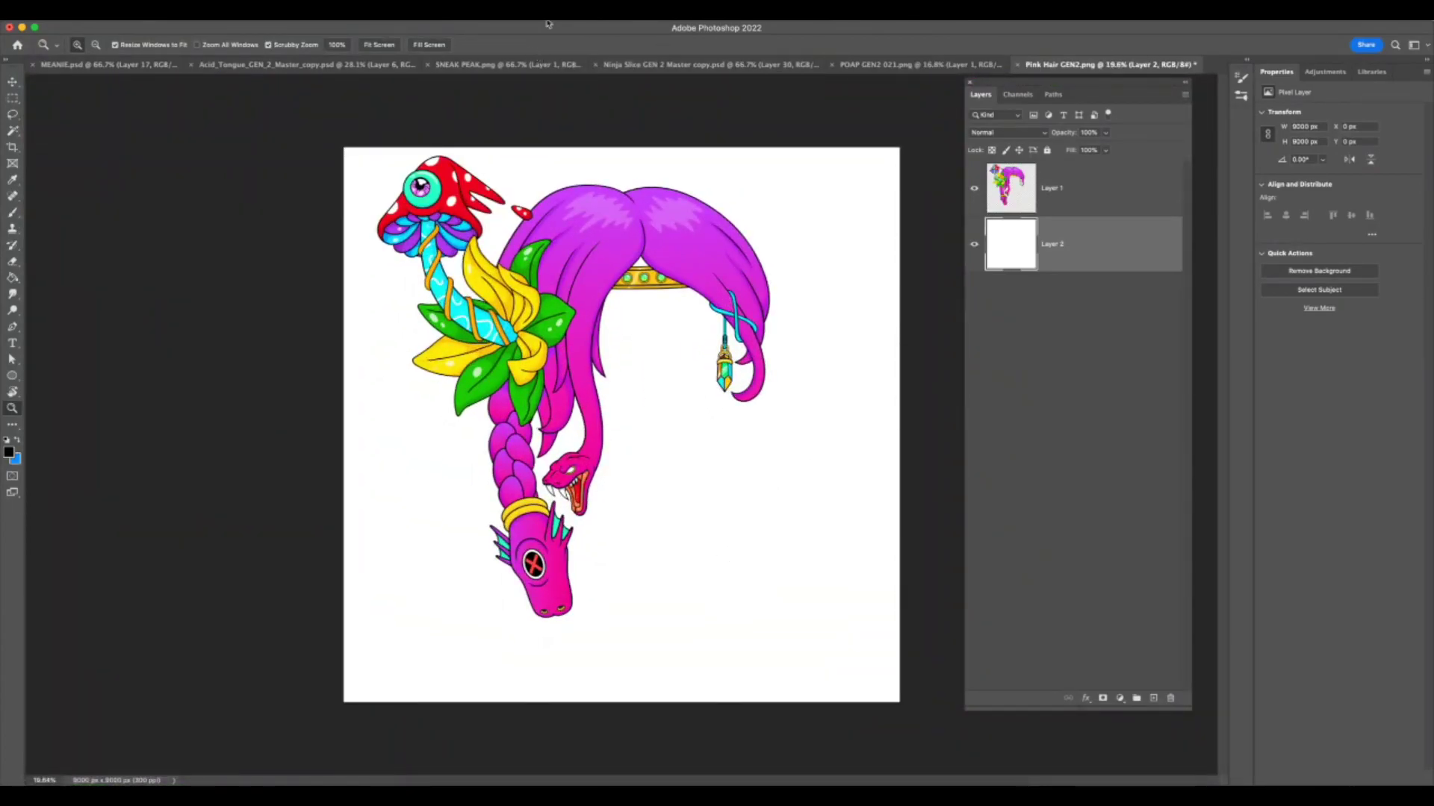
left_click(648, 68)
left_click_drag(756, 661, 737, 678)
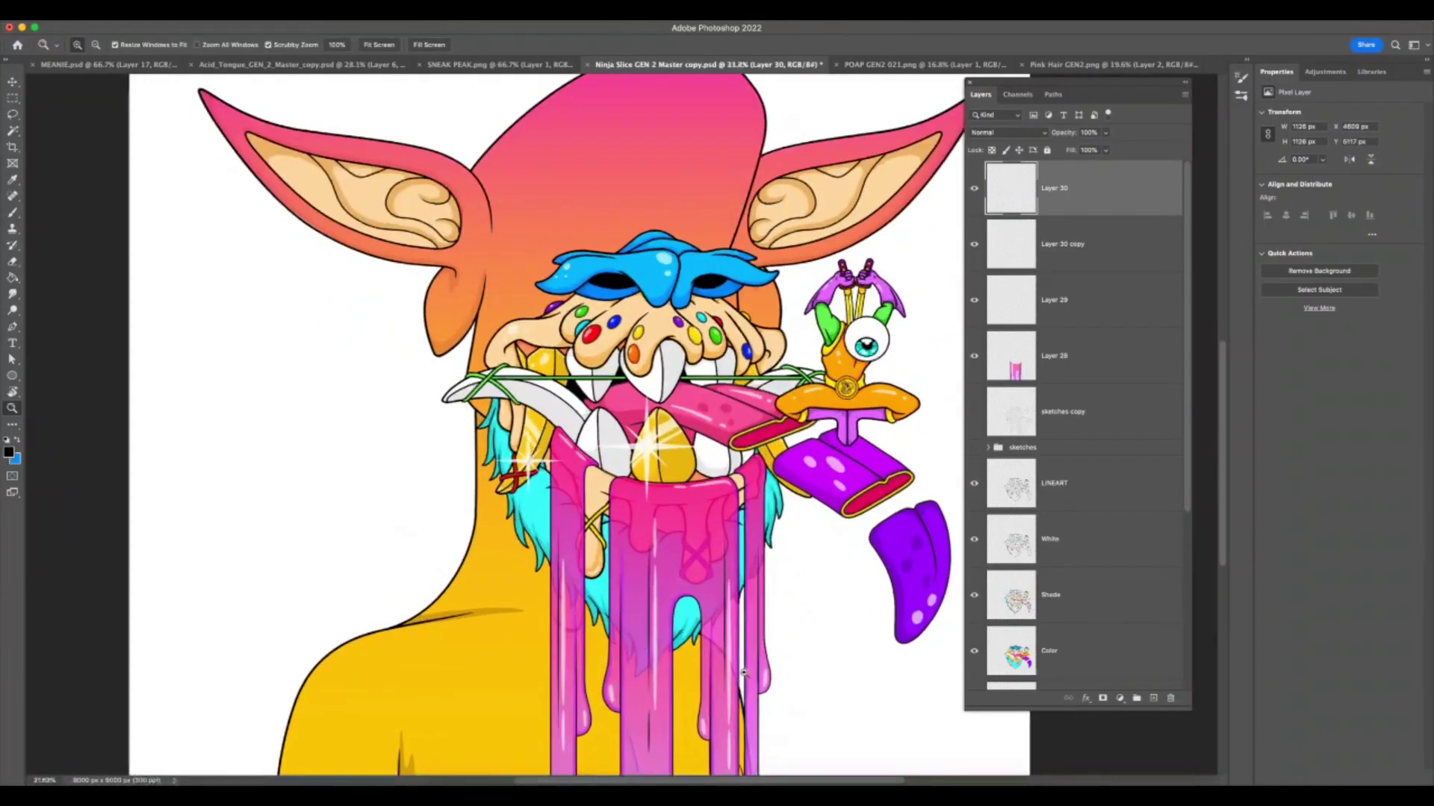
left_click_drag(1188, 499, 1187, 658)
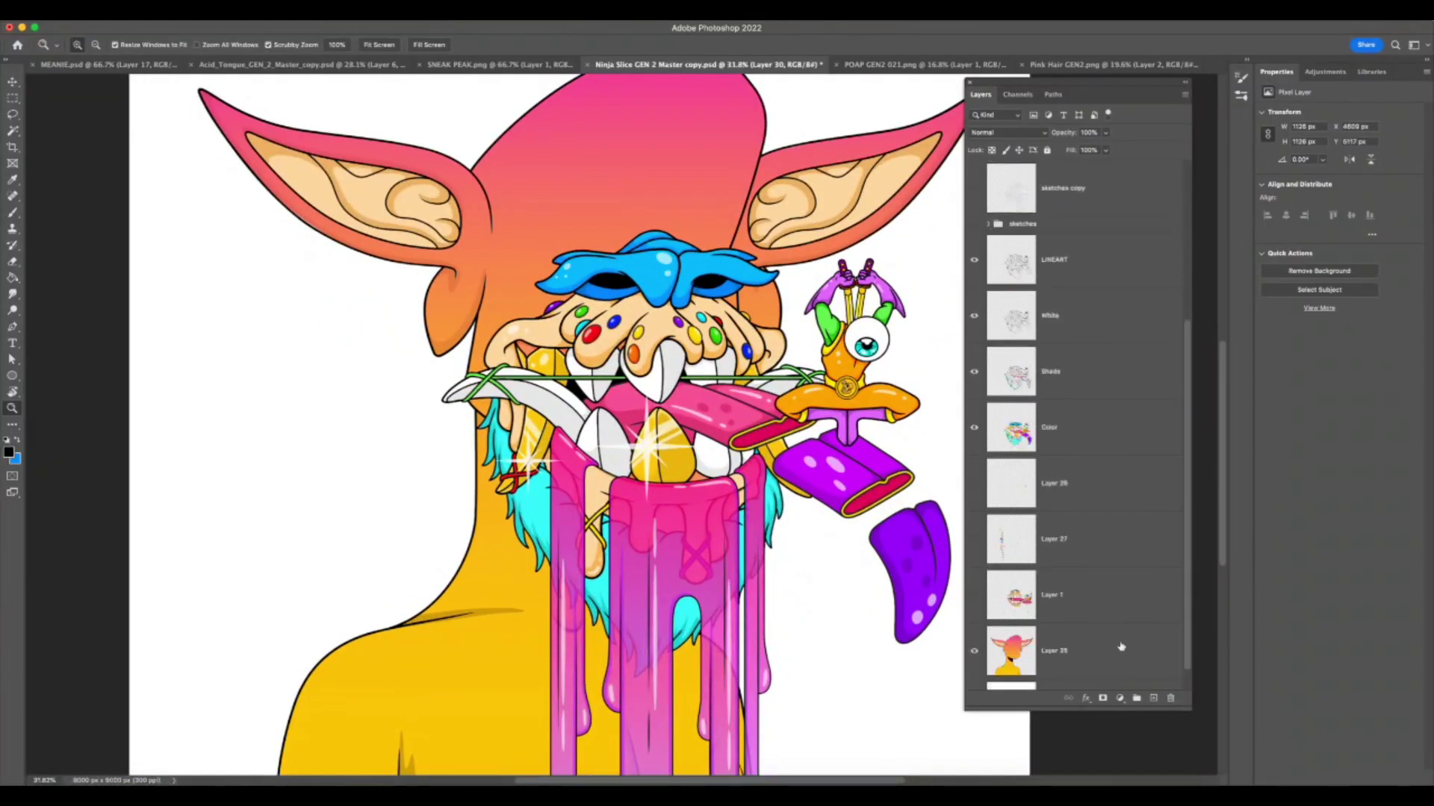
left_click(974, 650)
- Return to the Acid_Tongue_GEN_2 document and show the drool layer
left_click(396, 65)
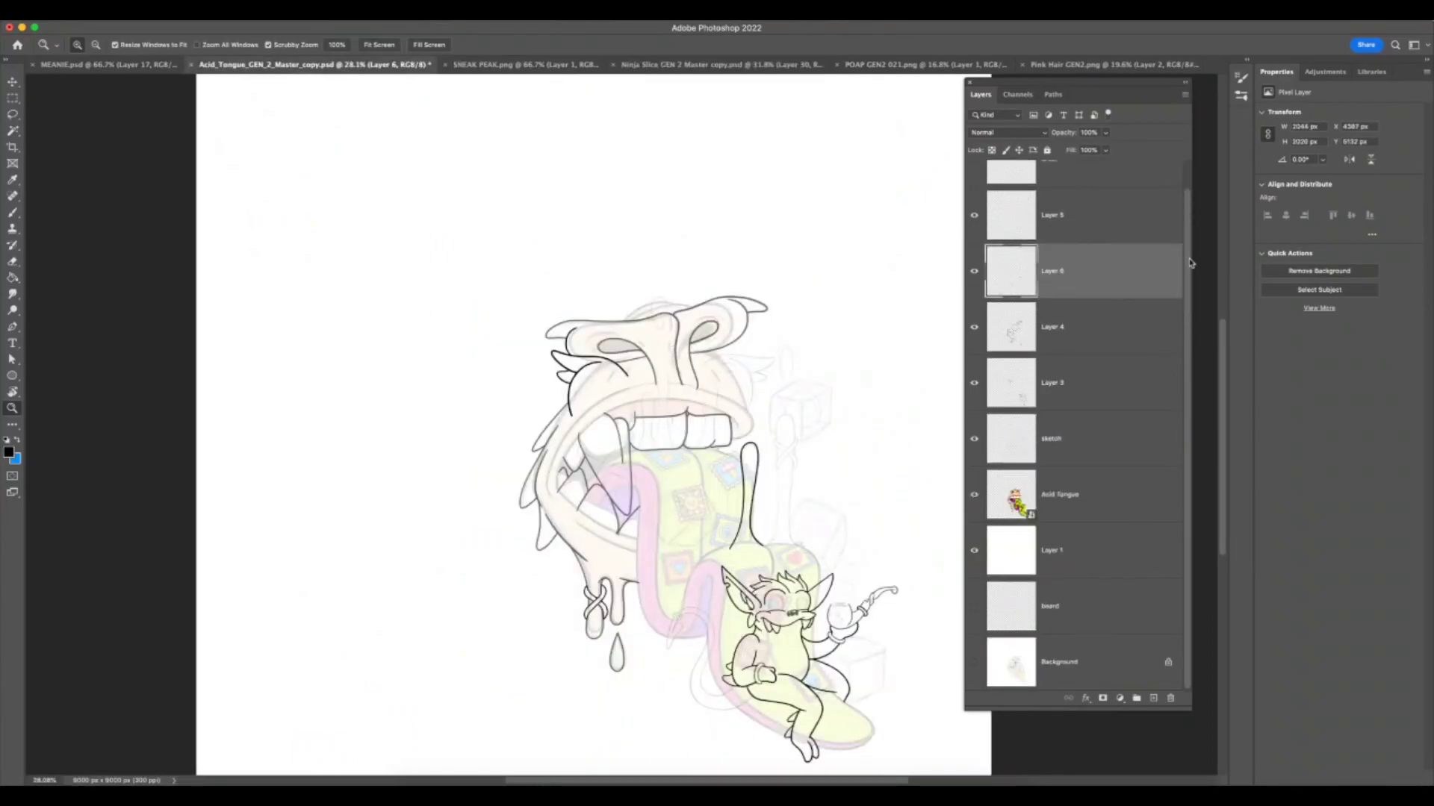
left_click_drag(1189, 263, 1188, 233)
left_click(974, 190)
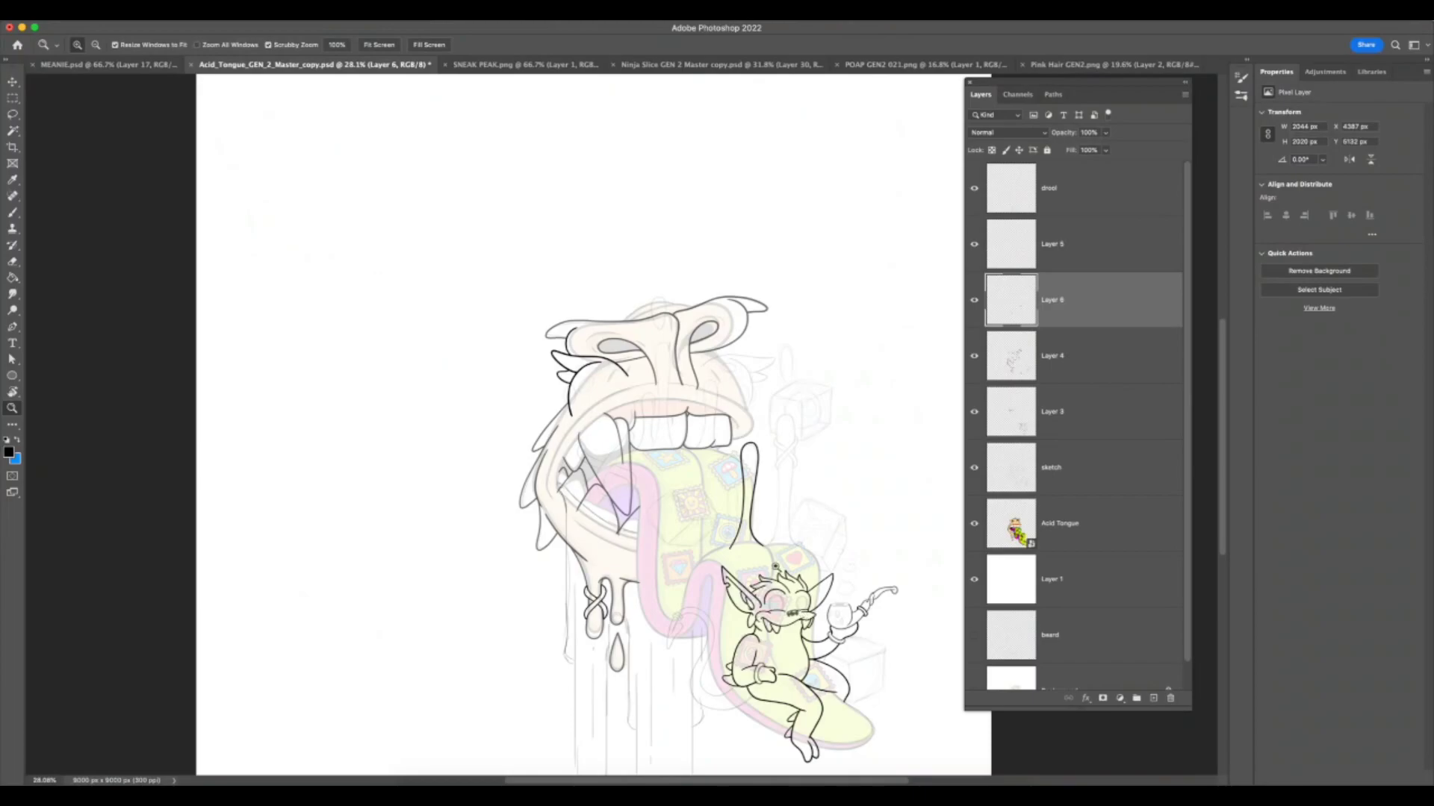
key("F7")
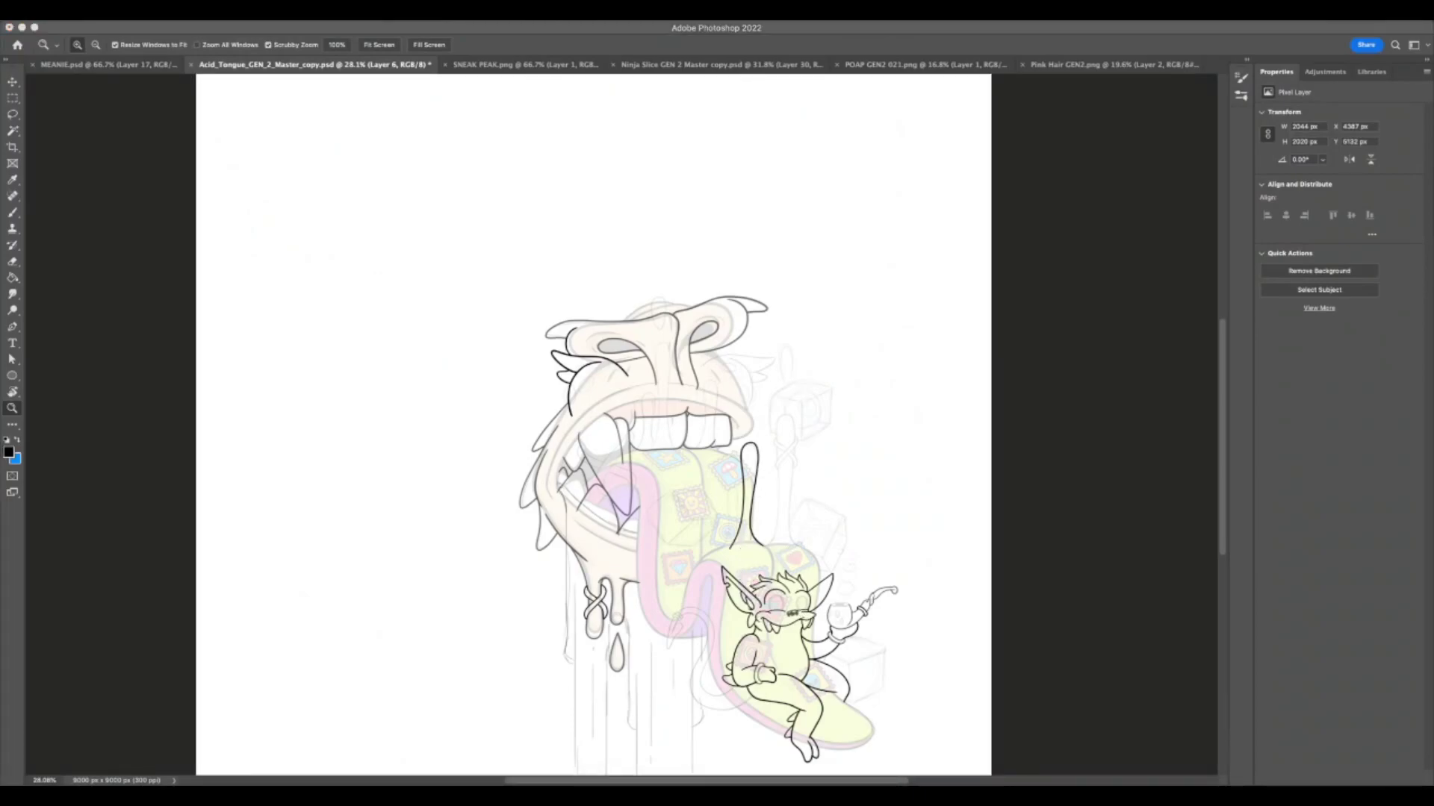
key("F7")
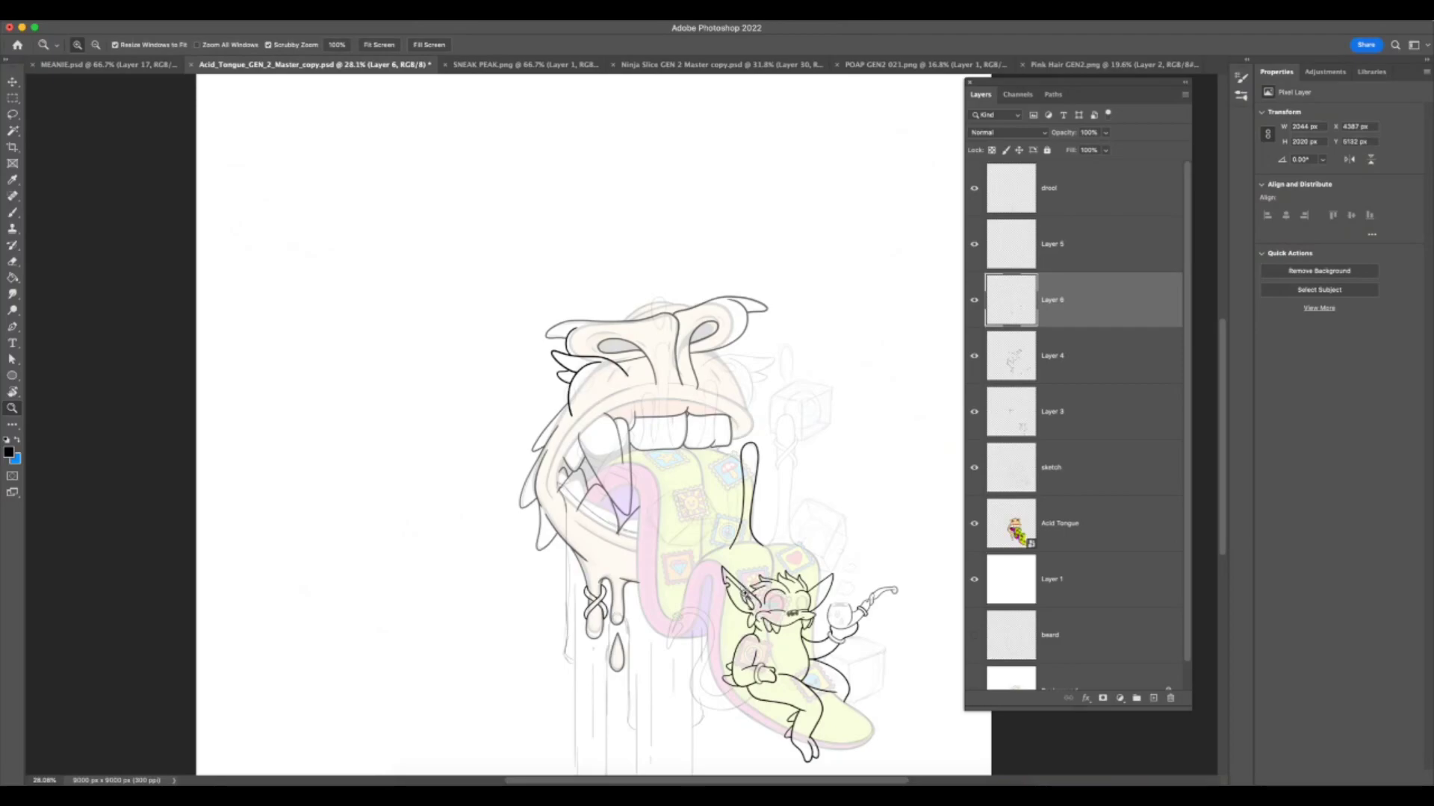
key("F7")
key("F7")
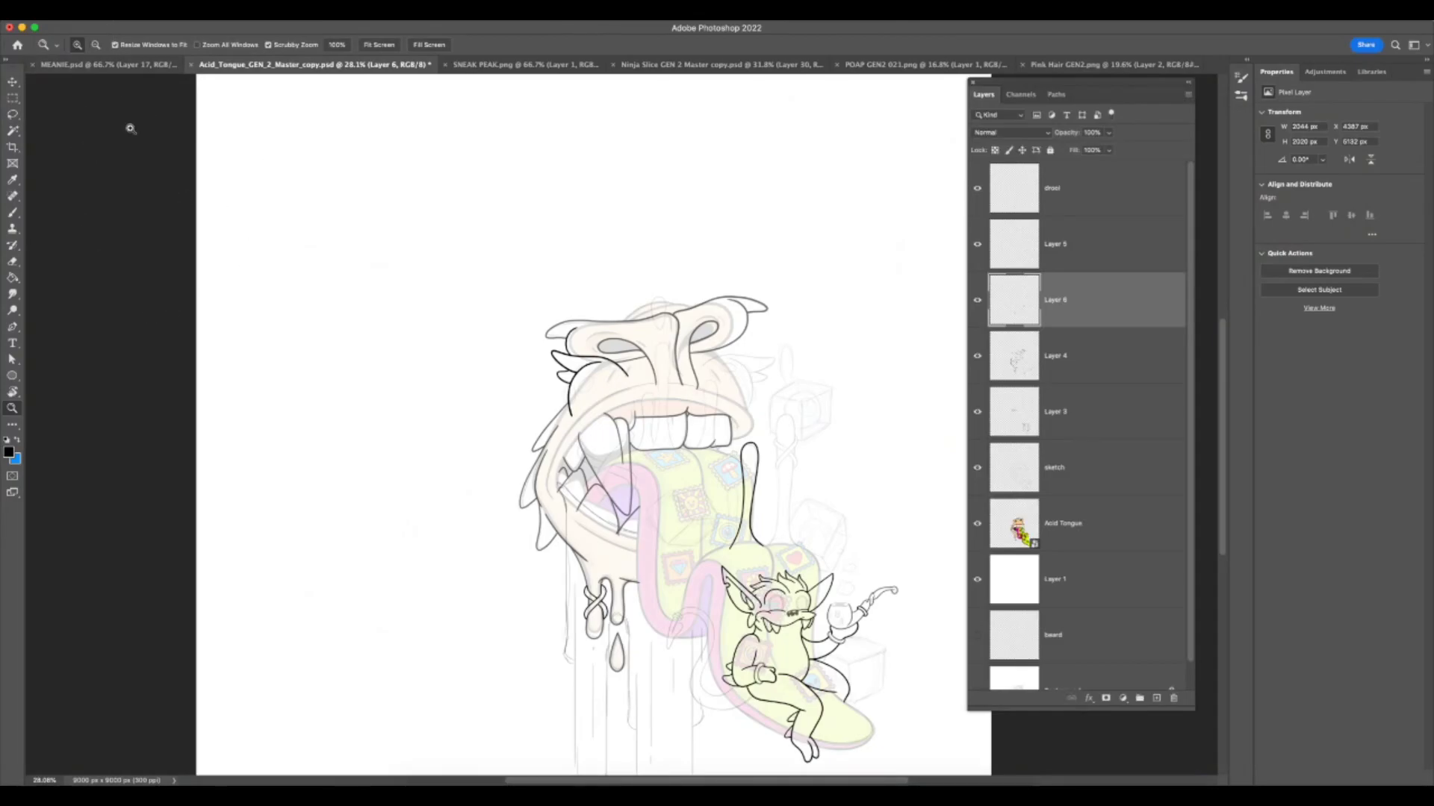
- Examine the finished MEANIE.psd artwork as a whole and up close around the eye and the purple canister
left_click(123, 65)
left_click_drag(722, 541, 650, 571)
scroll(649, 570, "up", 1)
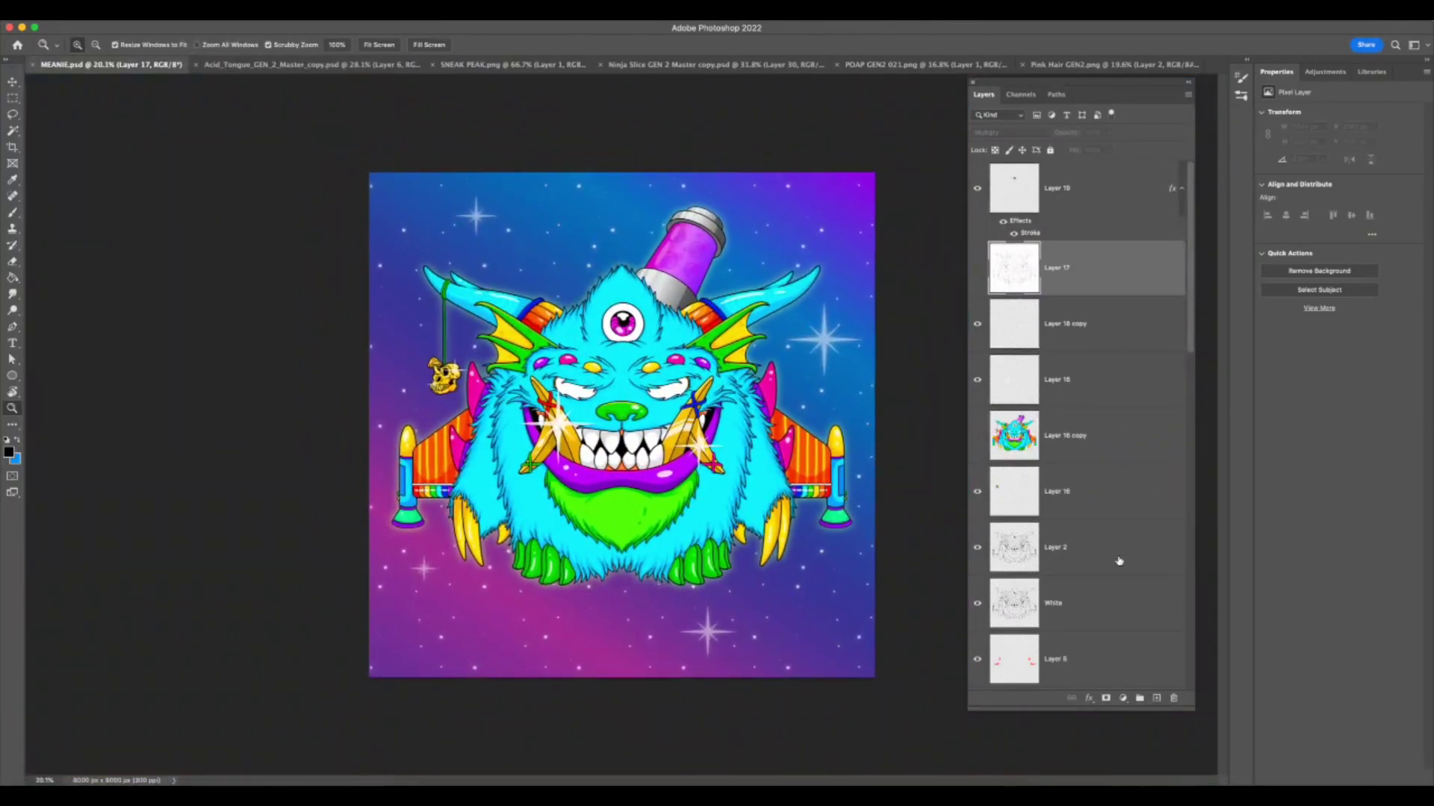
scroll(762, 451, "up", 3)
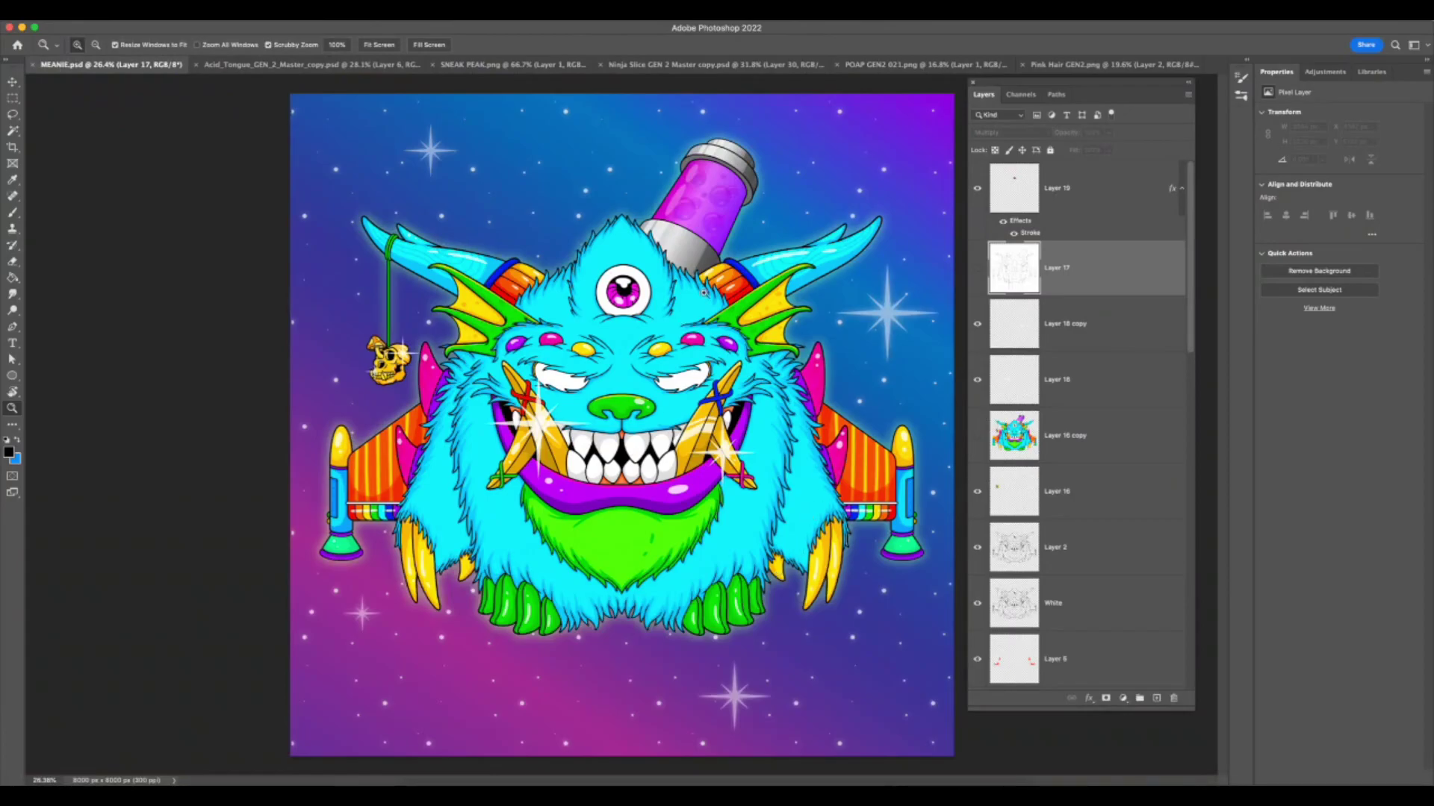
scroll(781, 174, "up", 2)
scroll(781, 173, "up", 2)
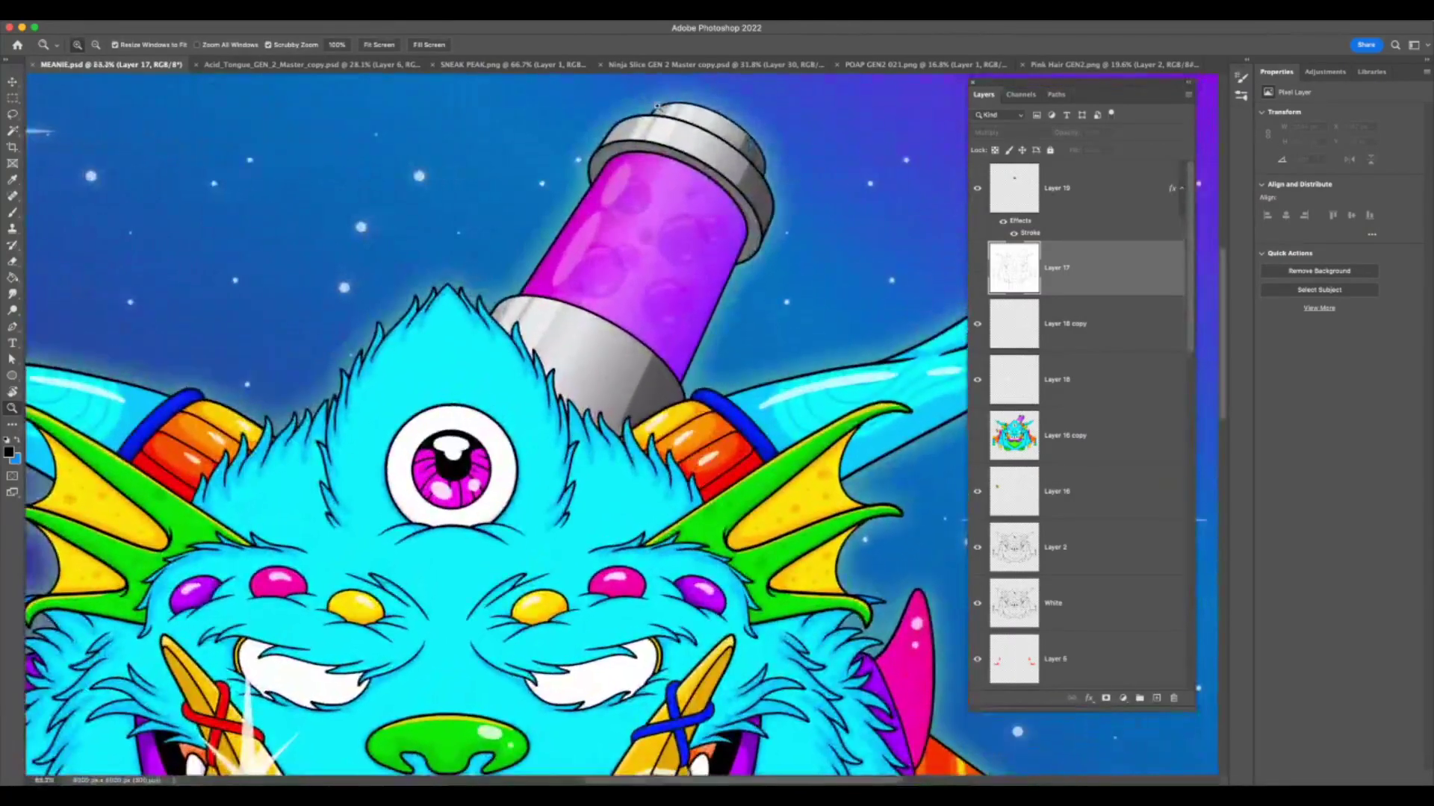
scroll(698, 252, "down", 1)
scroll(699, 252, "down", 4)
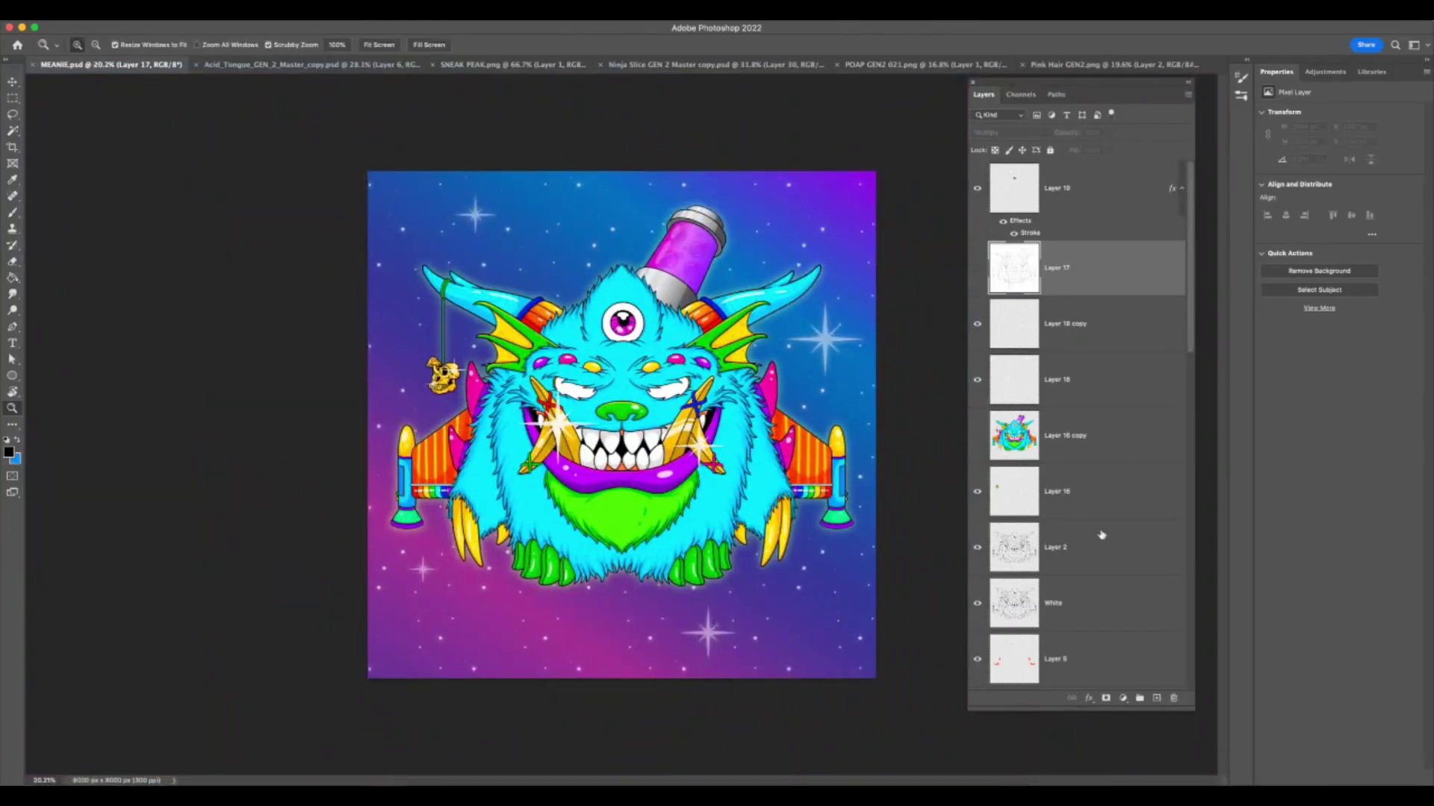
- Look through the MEANIE.psd layer stack and view the artwork enlarged, ending back in the Acid_Tongue_GEN_2 document
scroll(1185, 387, "down", 2)
scroll(1185, 387, "down", 8)
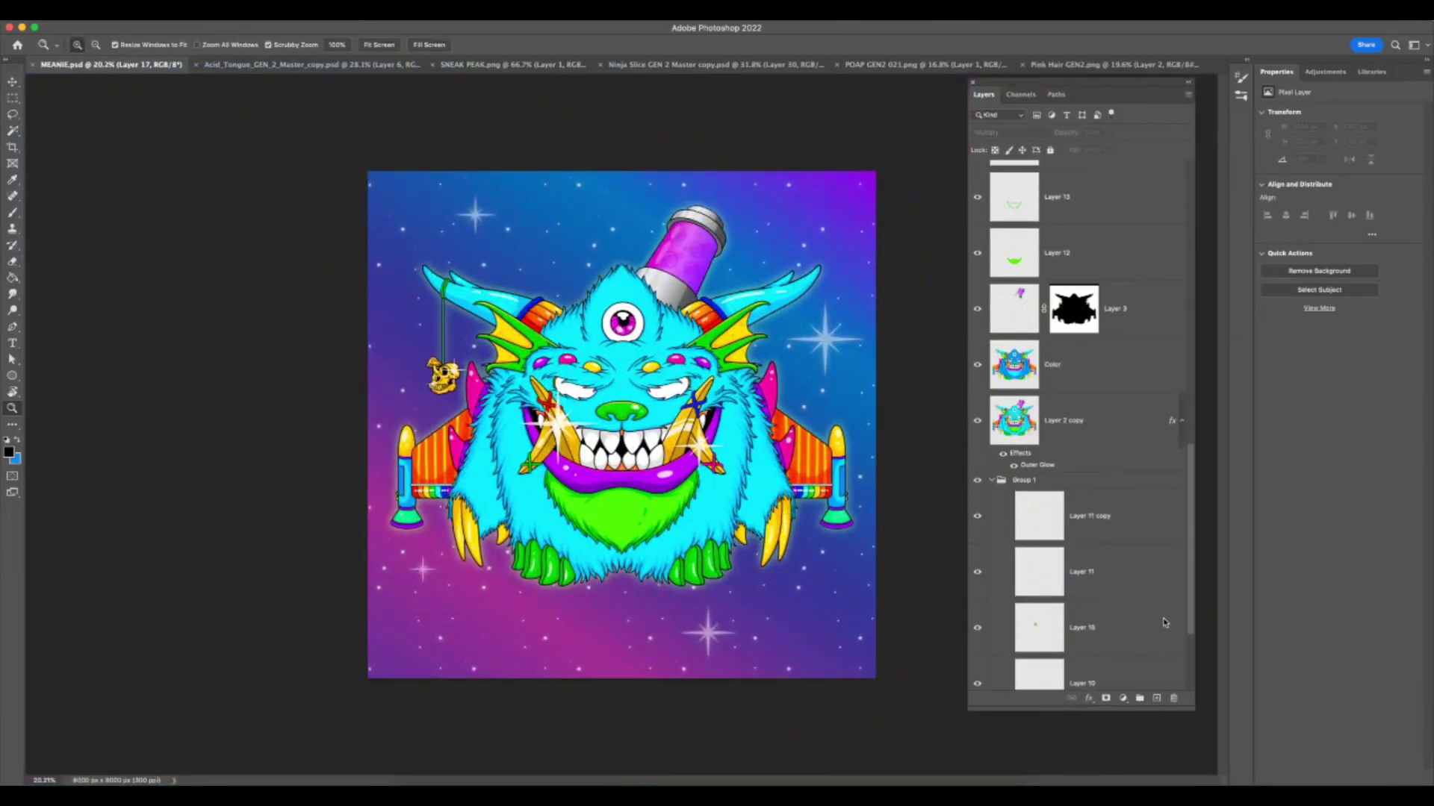
scroll(1172, 484, "up", 10)
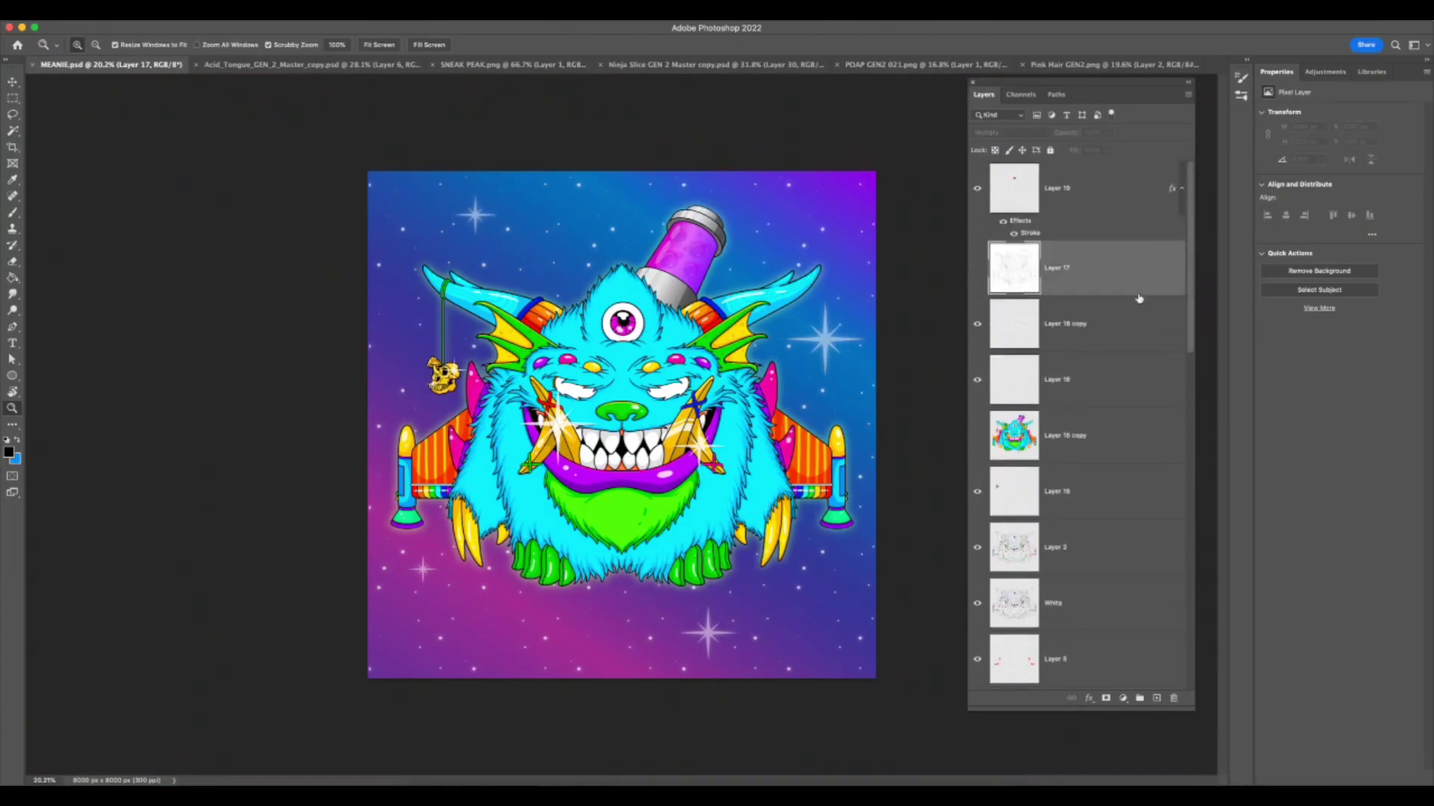
key("F7")
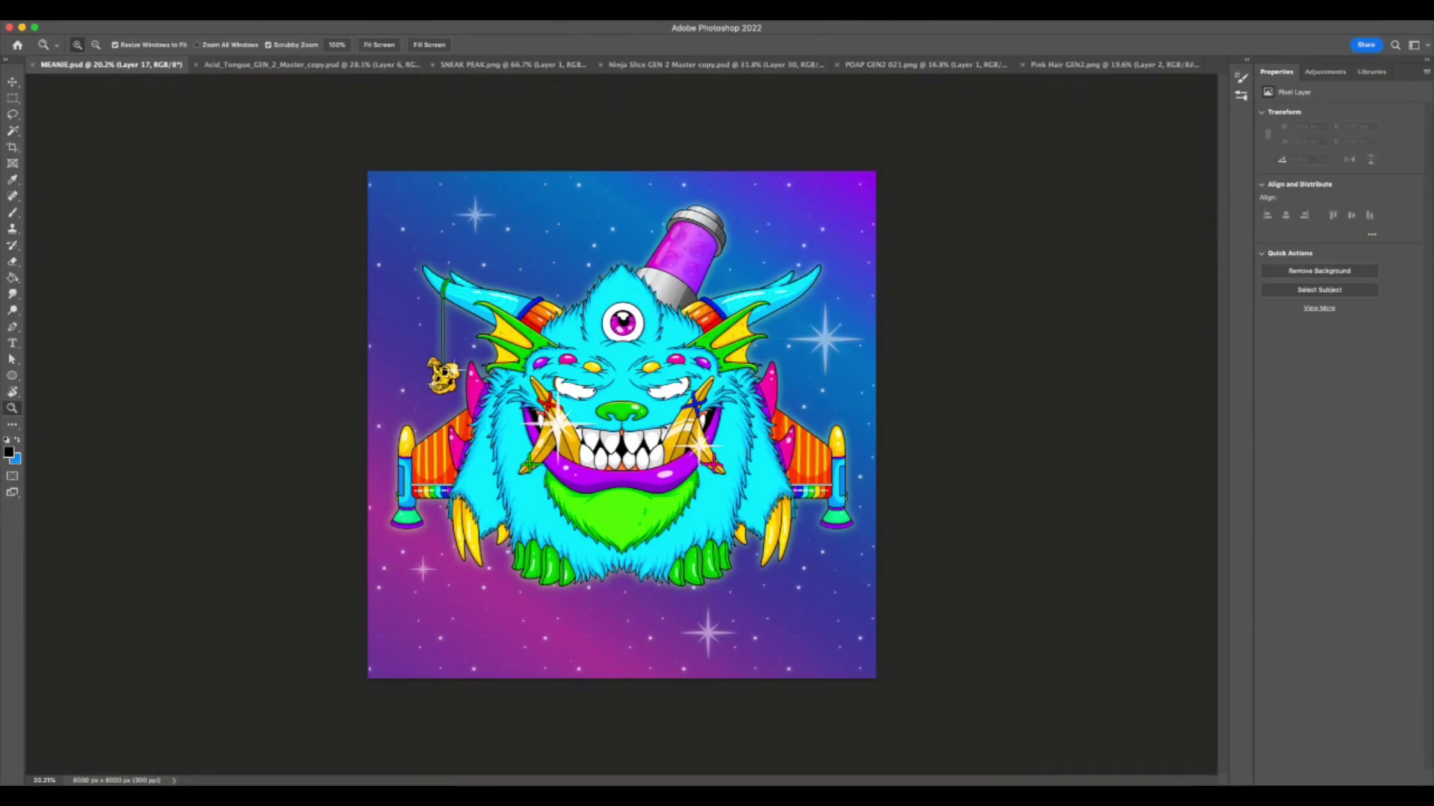
key("ctrl+equal")
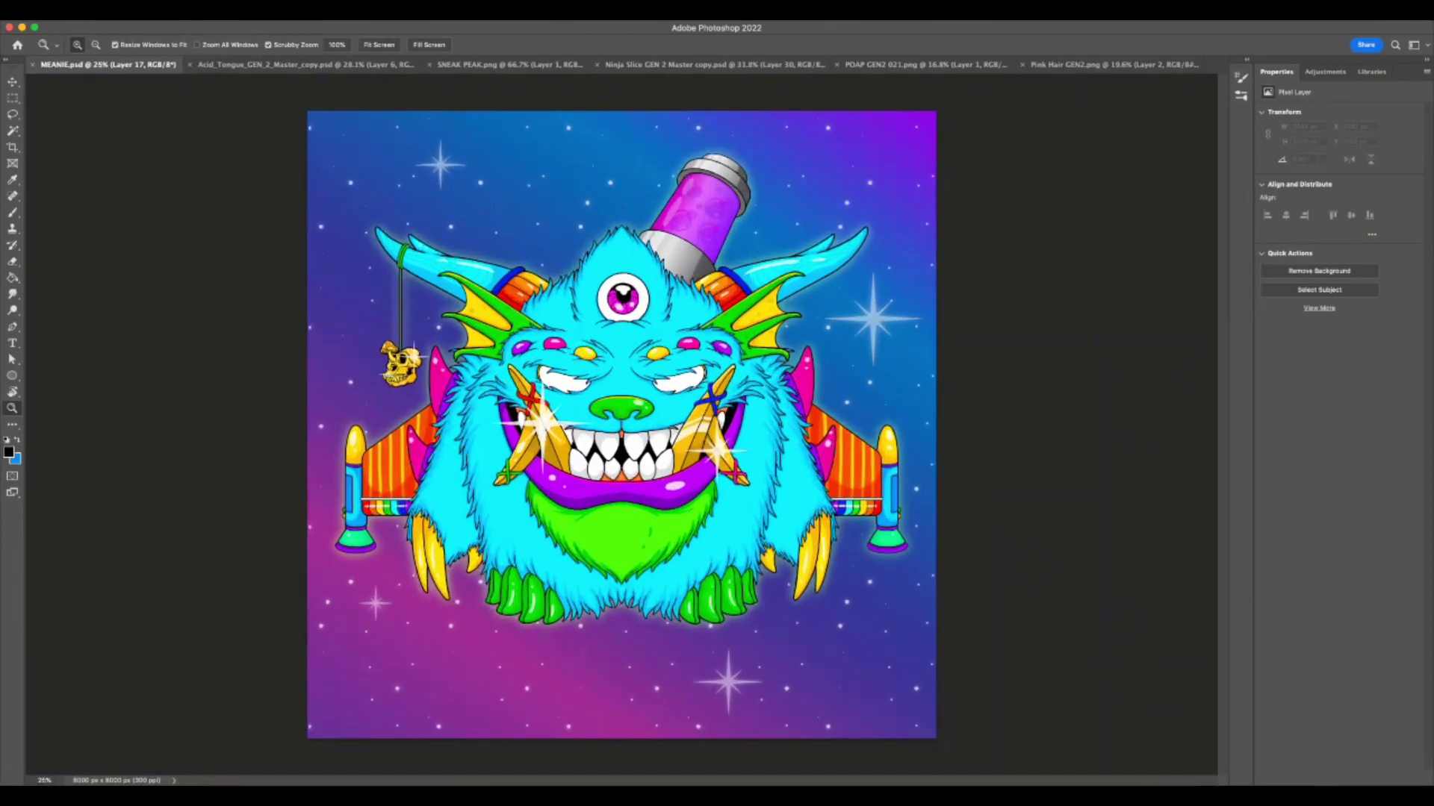
key("F7")
left_click(346, 68)
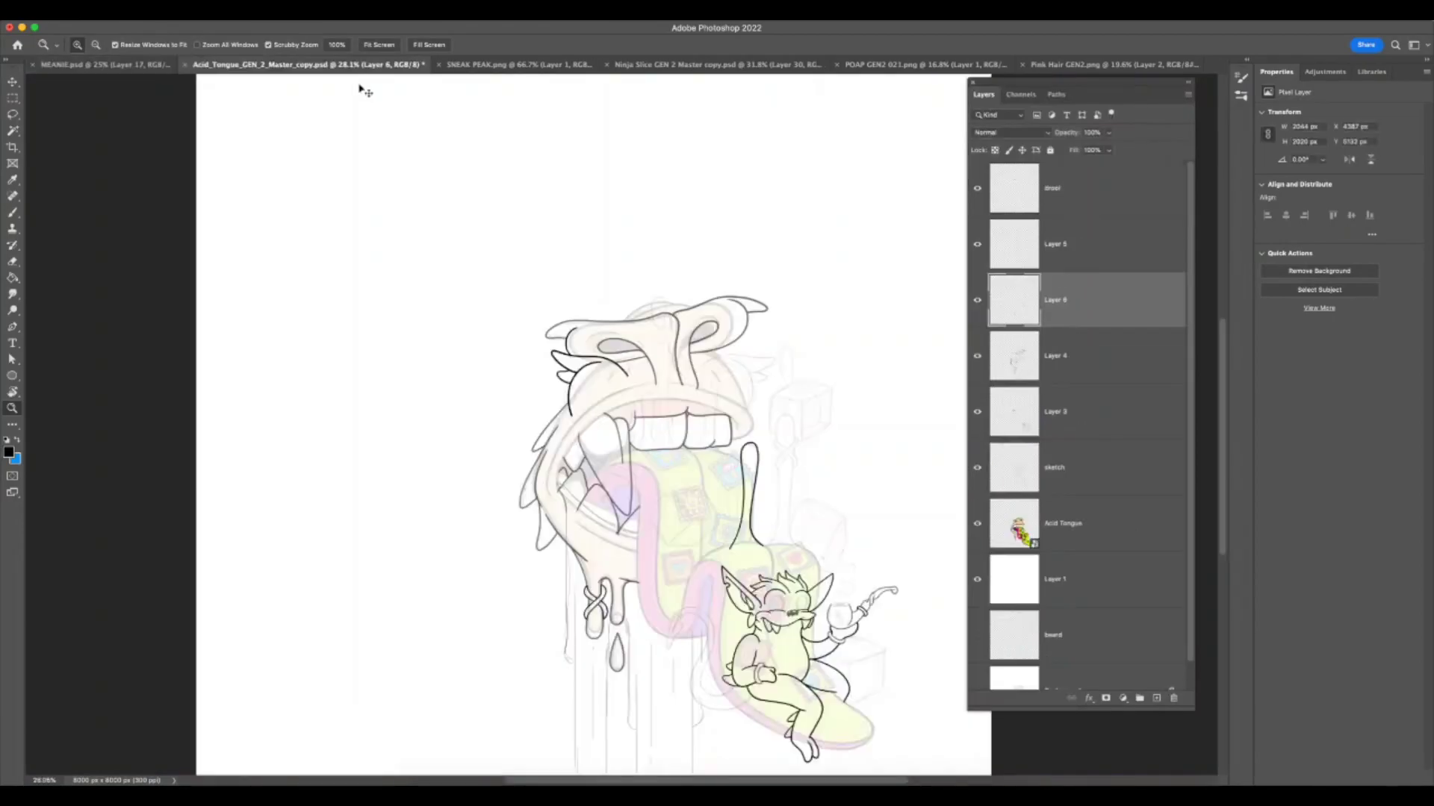
key("F7")
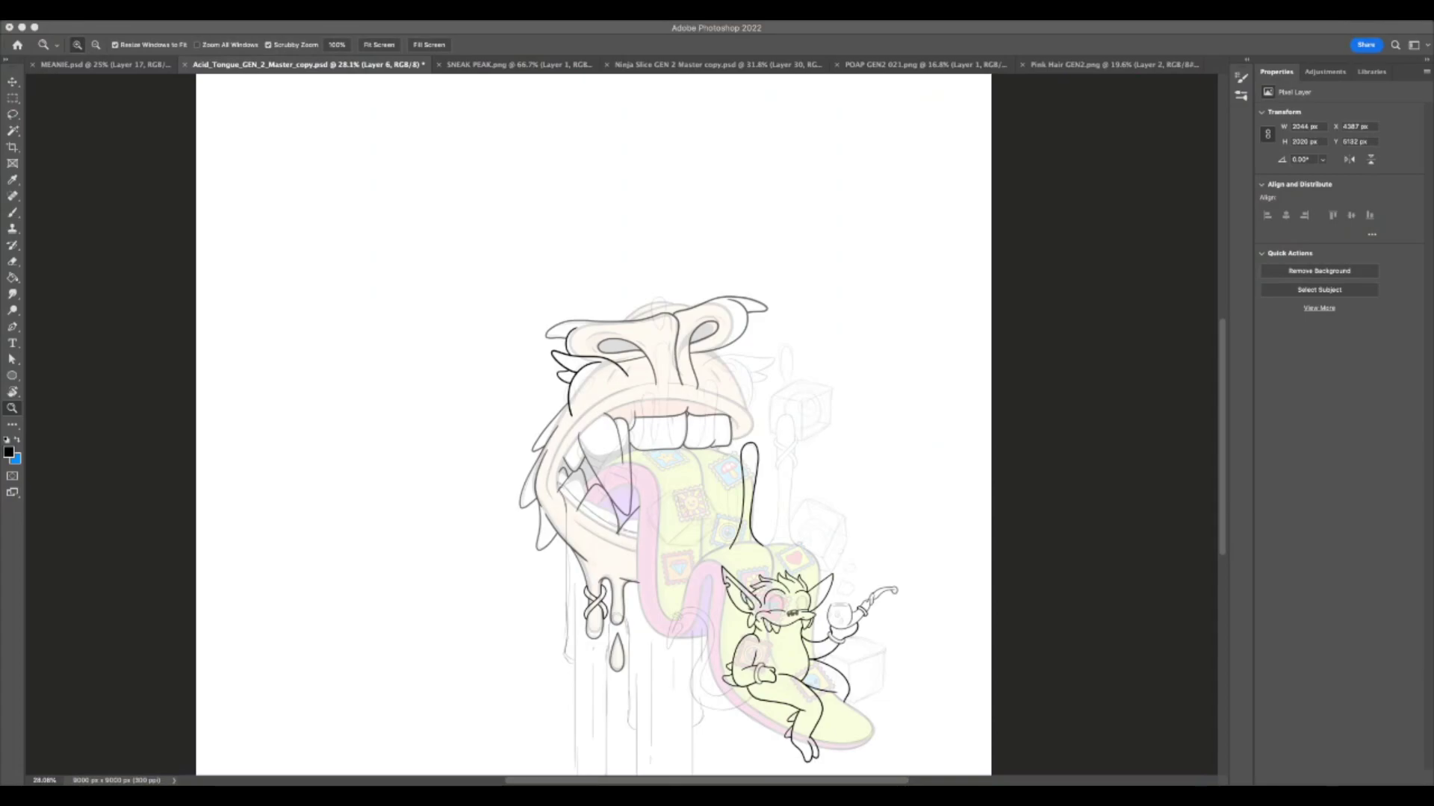
key("F7")
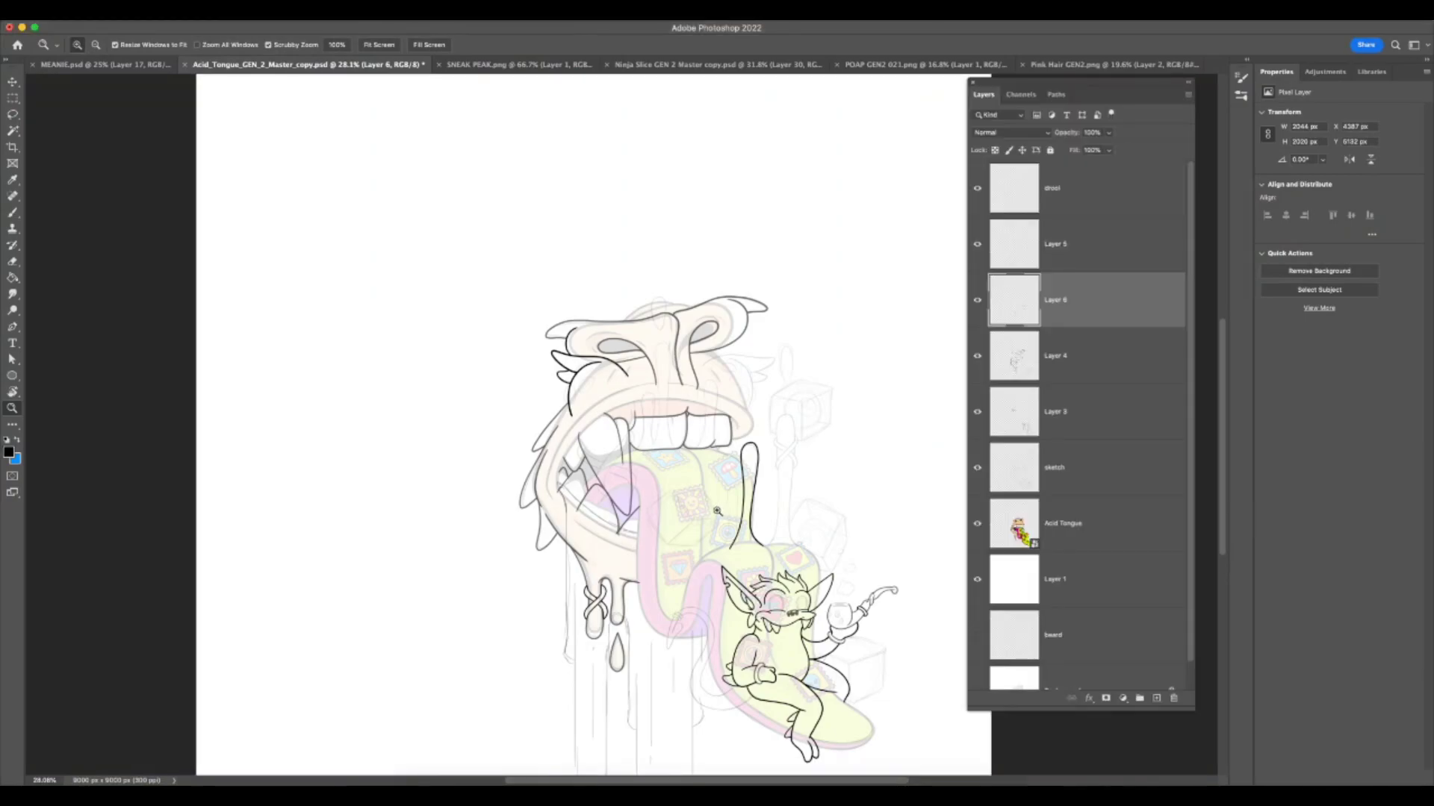
- In MEANIE.psd, show the Layer 17 sketch, examine its drips below the monster, and hide that layer again
left_click(155, 67)
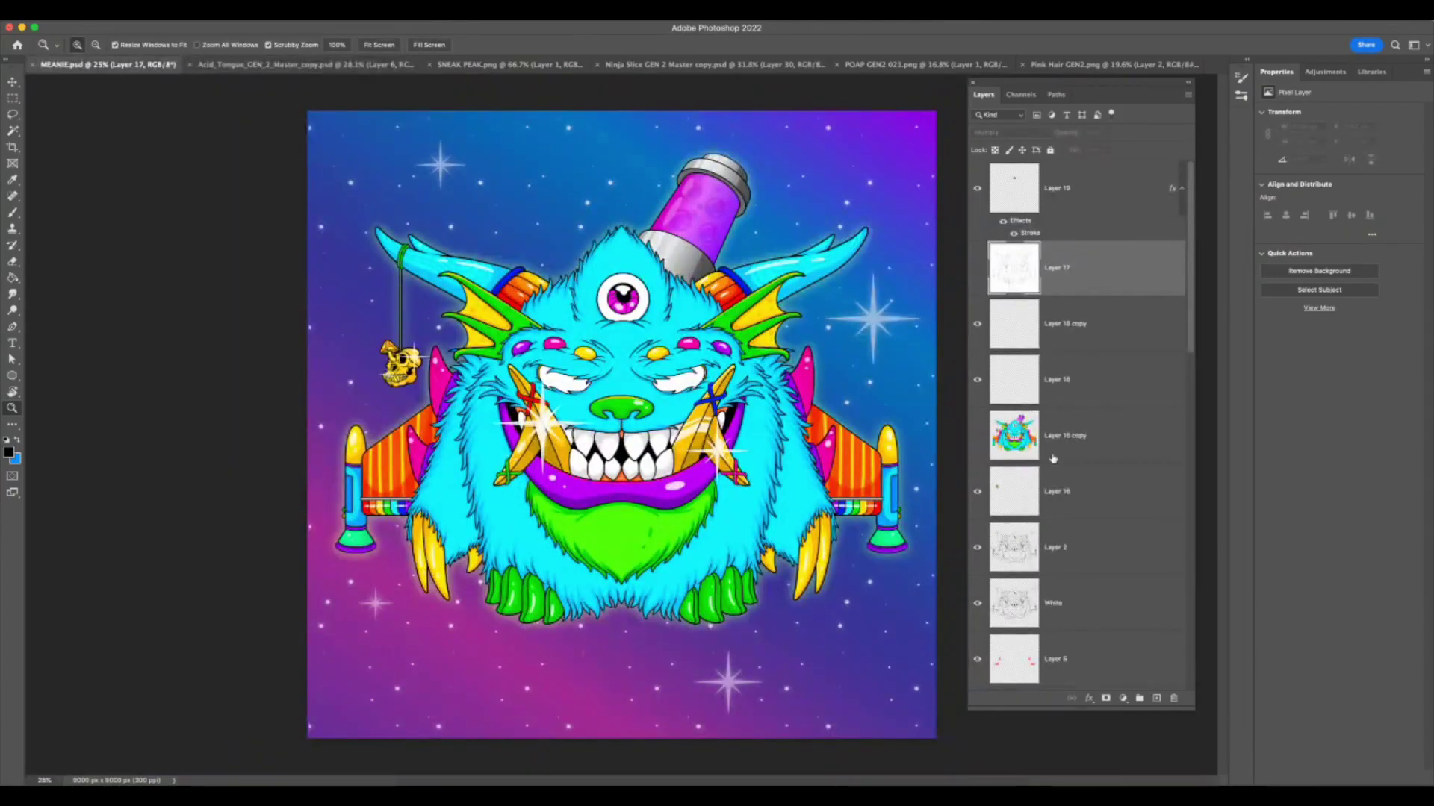
left_click(978, 268)
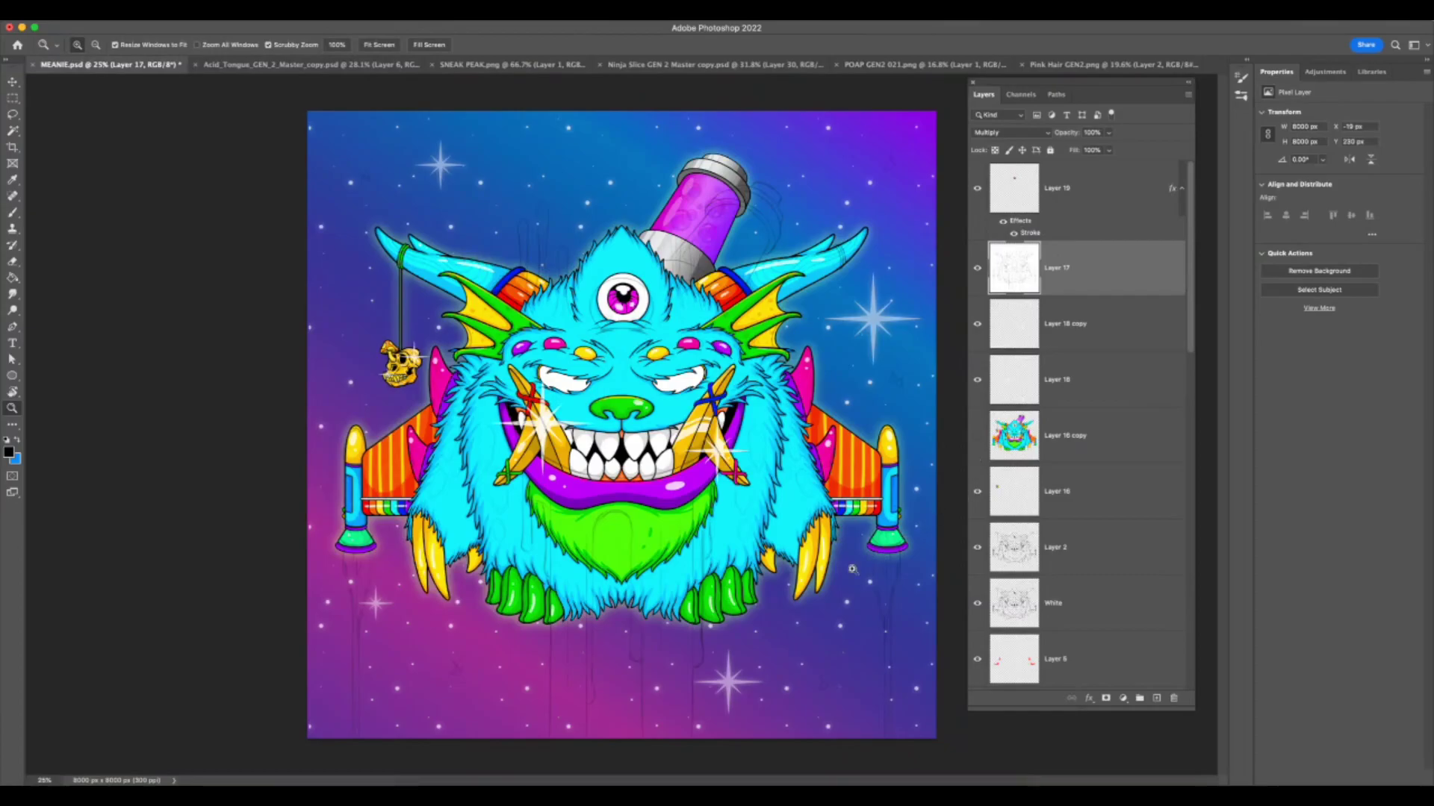
left_click(715, 637)
left_click(717, 640)
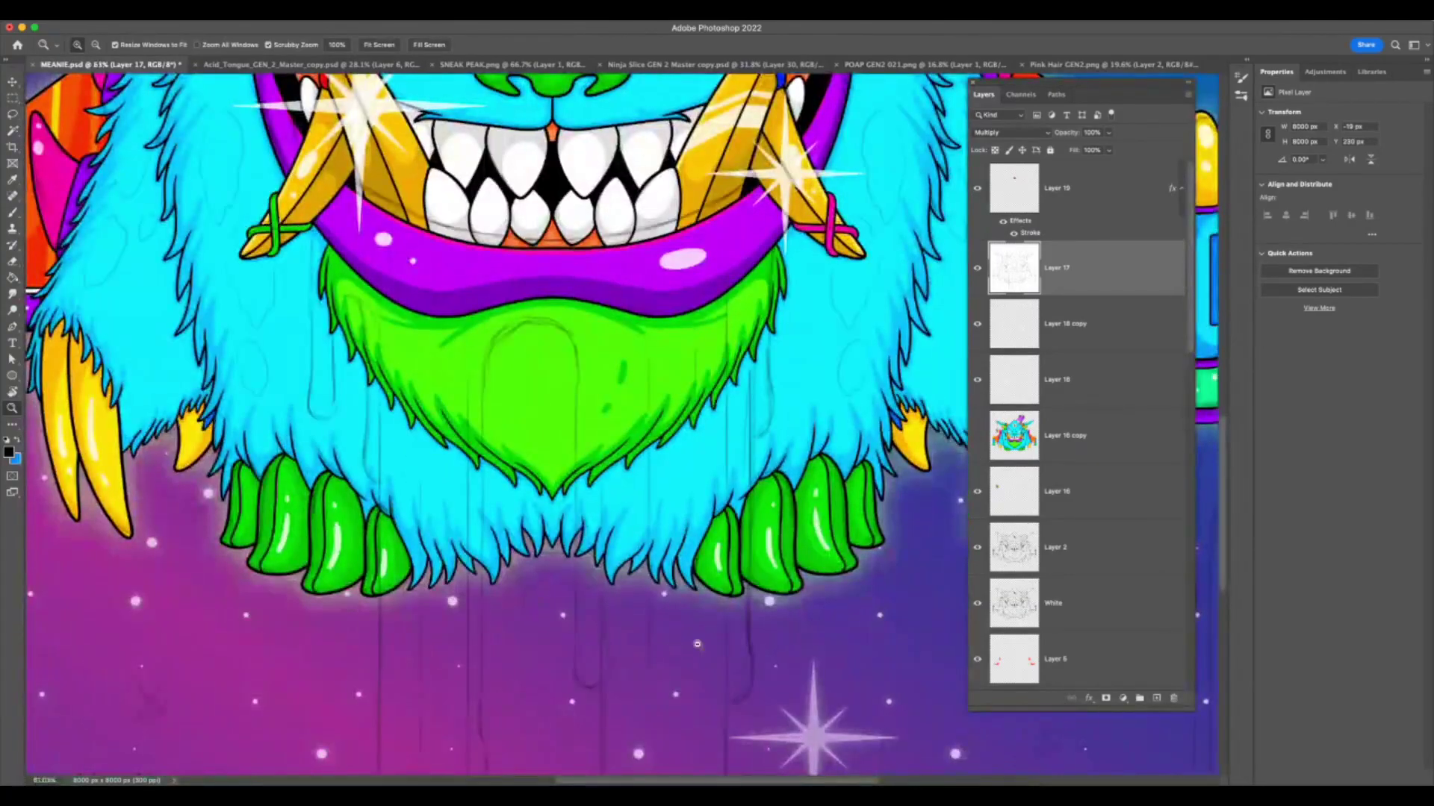
left_click_drag(717, 640, 657, 640)
left_click(1121, 209)
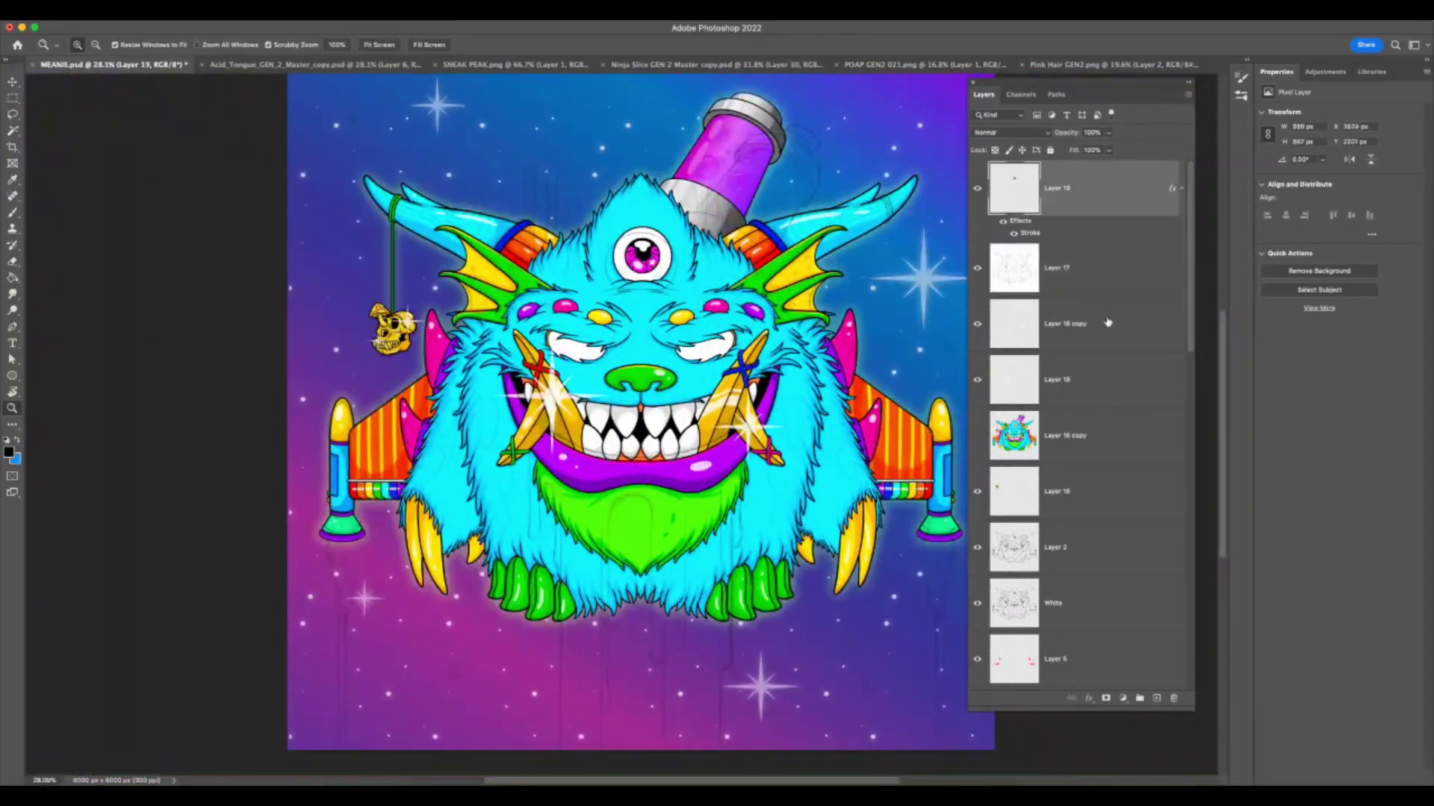
left_click(979, 270)
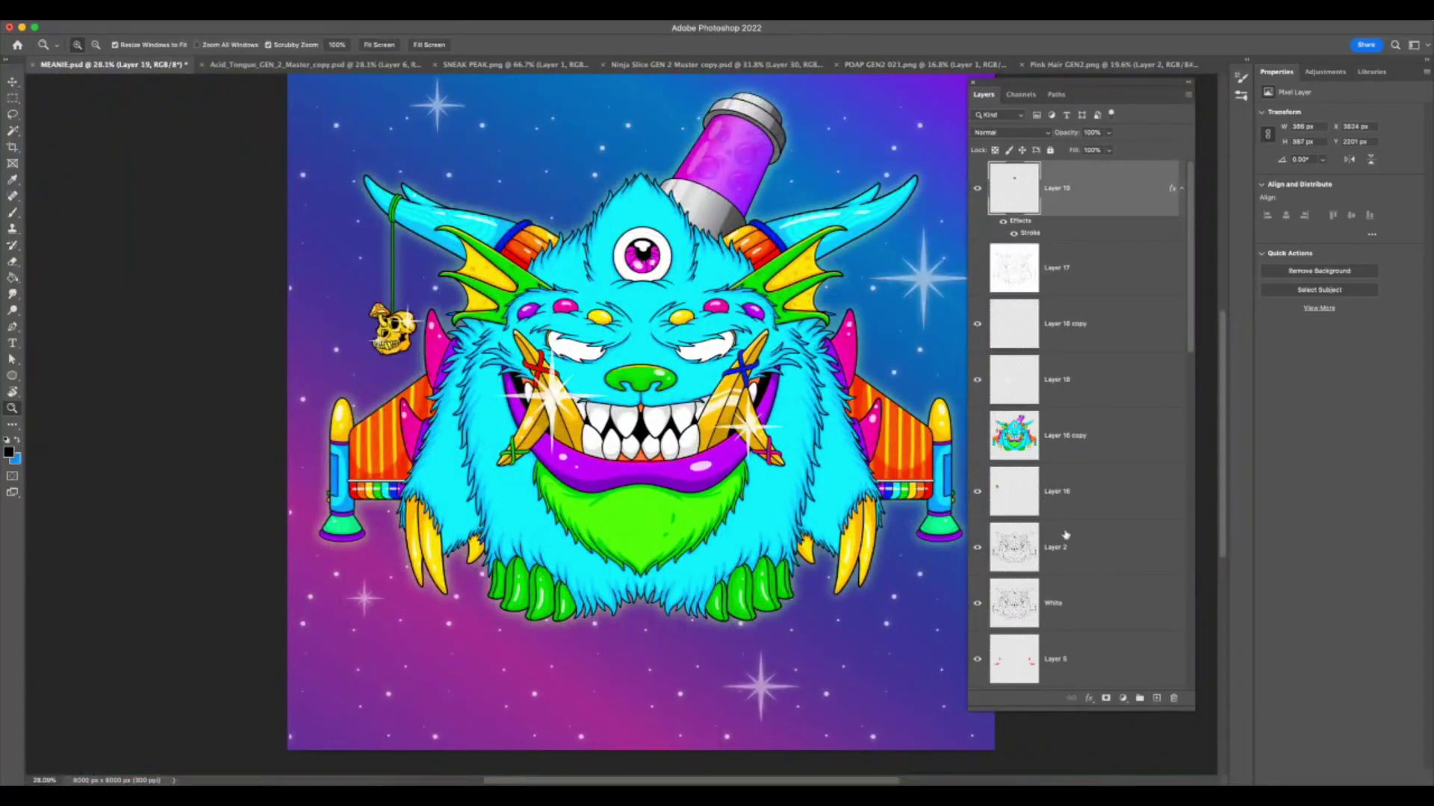
- Paste the yellow furry monster picture into MEANIE.psd on top of the artwork and scale it up to about 453%
key("super+shift+s")
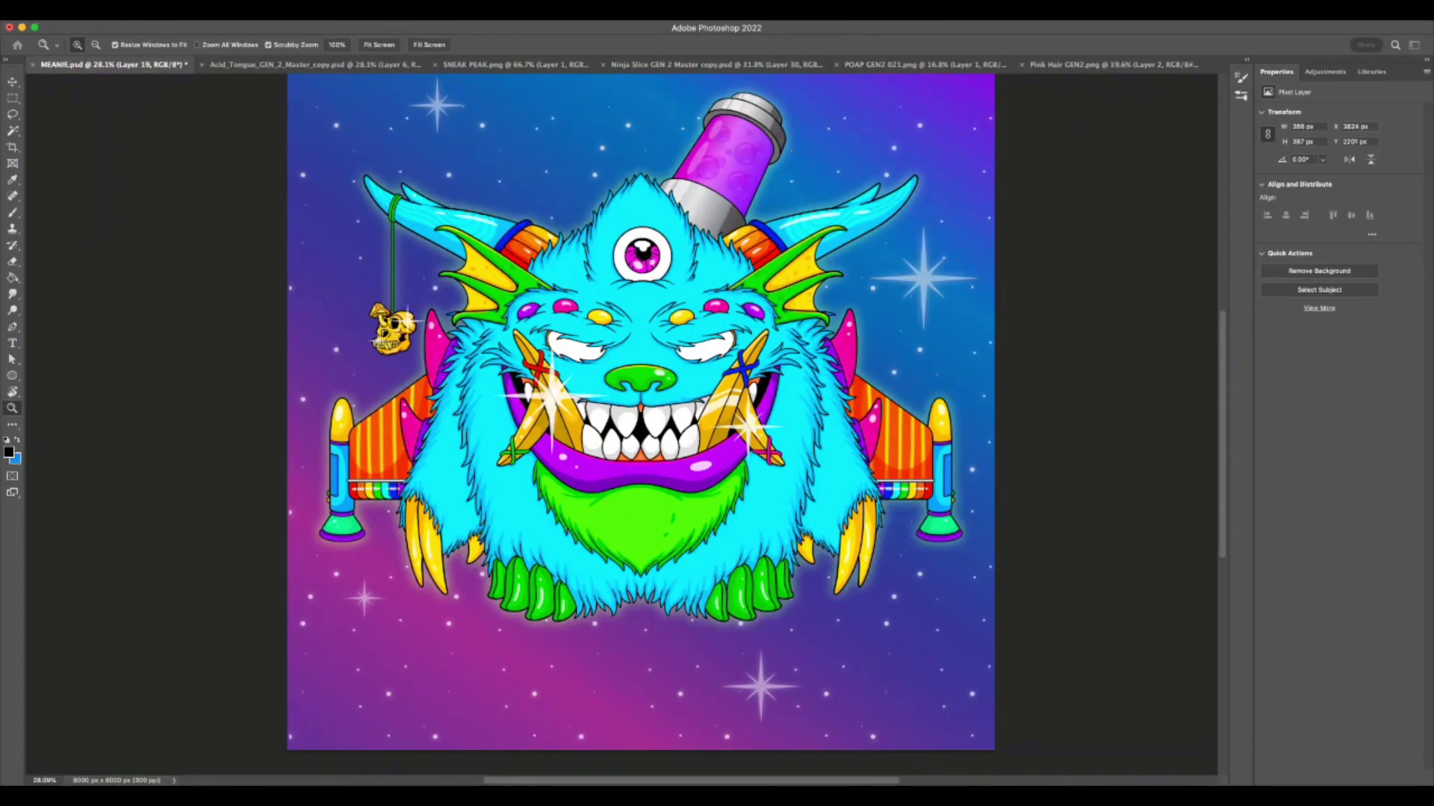
key("super+Tab")
key("super+v")
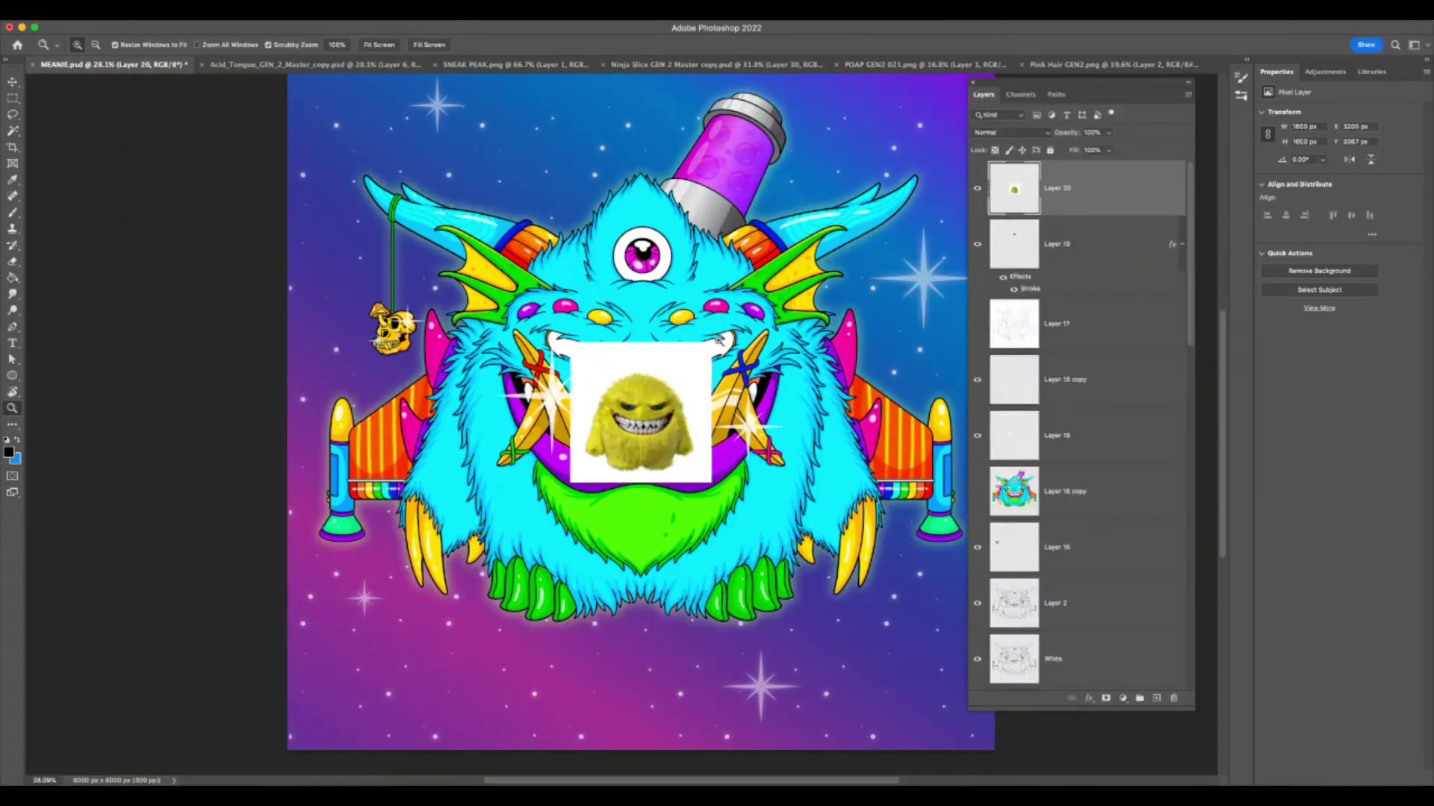
key("super+t")
left_click_drag(712, 342, 958, 75)
left_click(634, 44)
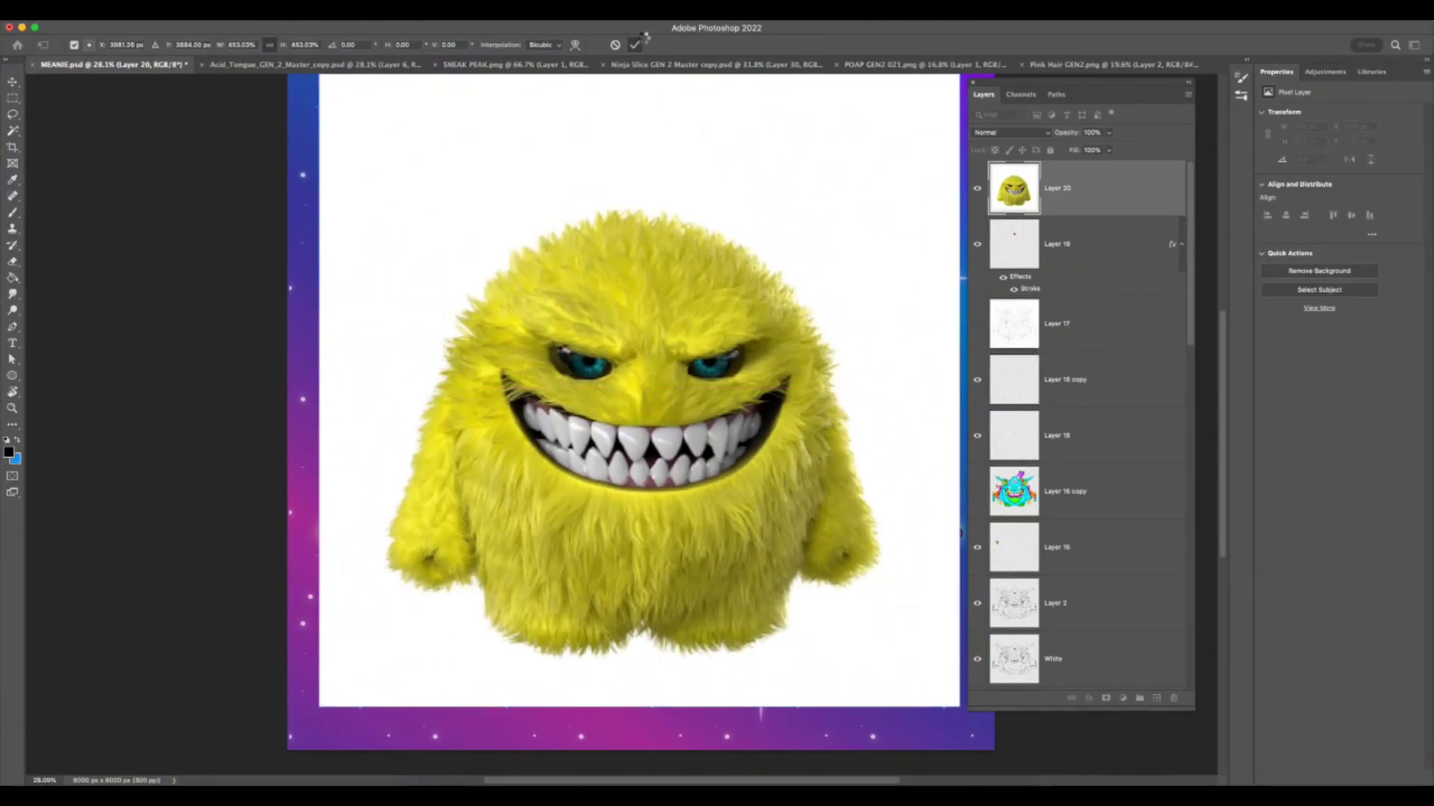
- Compare the yellow monster picture with the artwork by toggling Layer 20, leave it hidden, and view the whole piece
key("z")
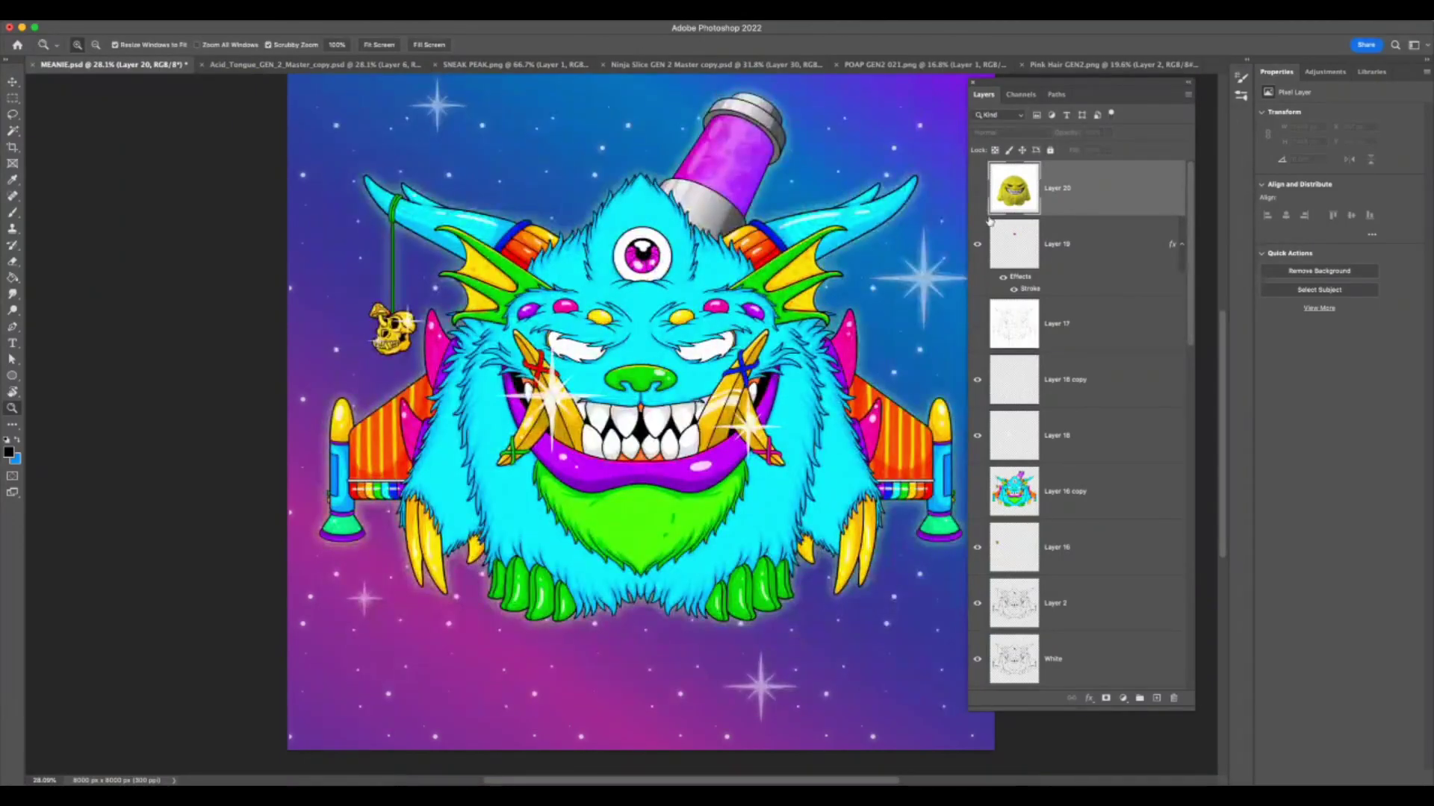
left_click(977, 191)
left_click(978, 193)
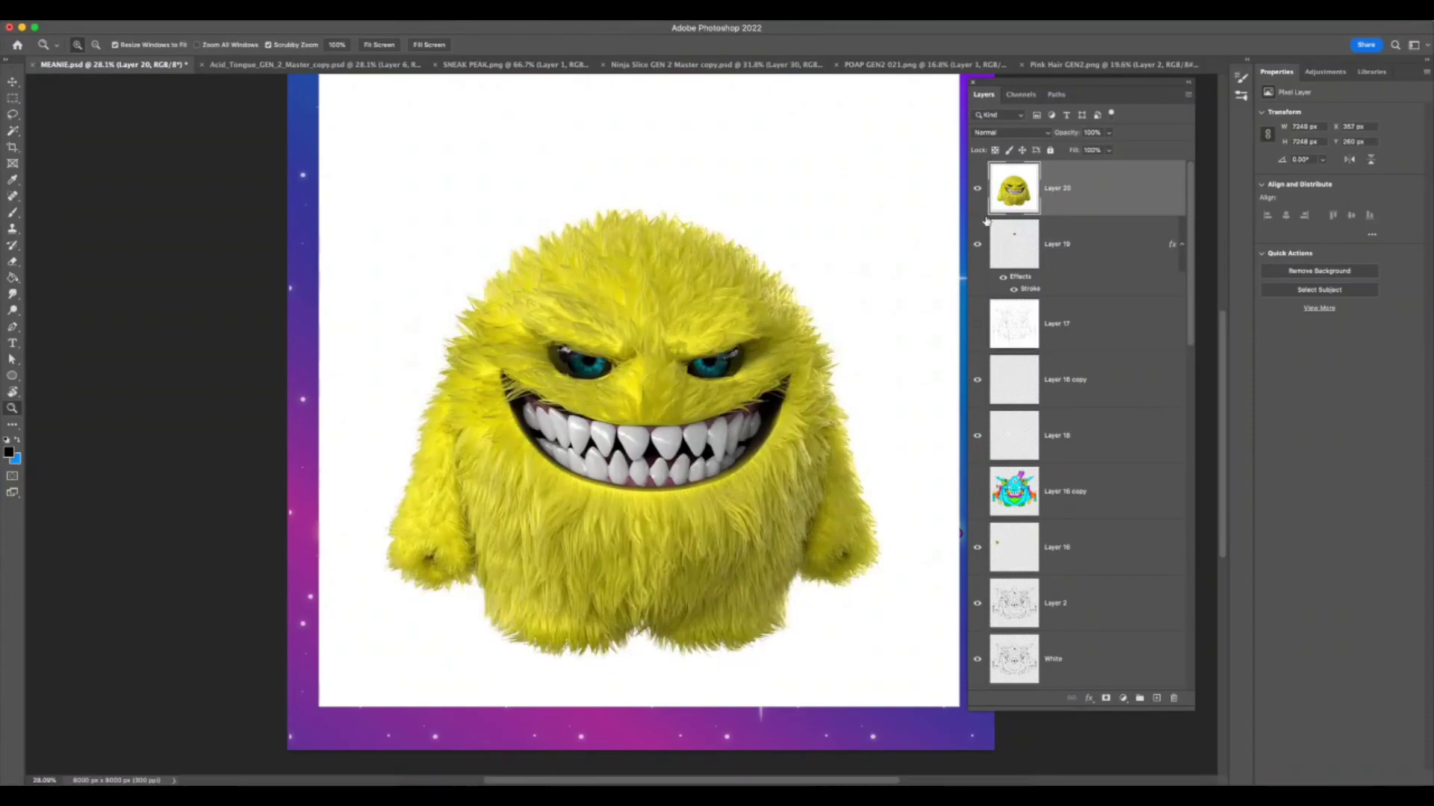
left_click(978, 194)
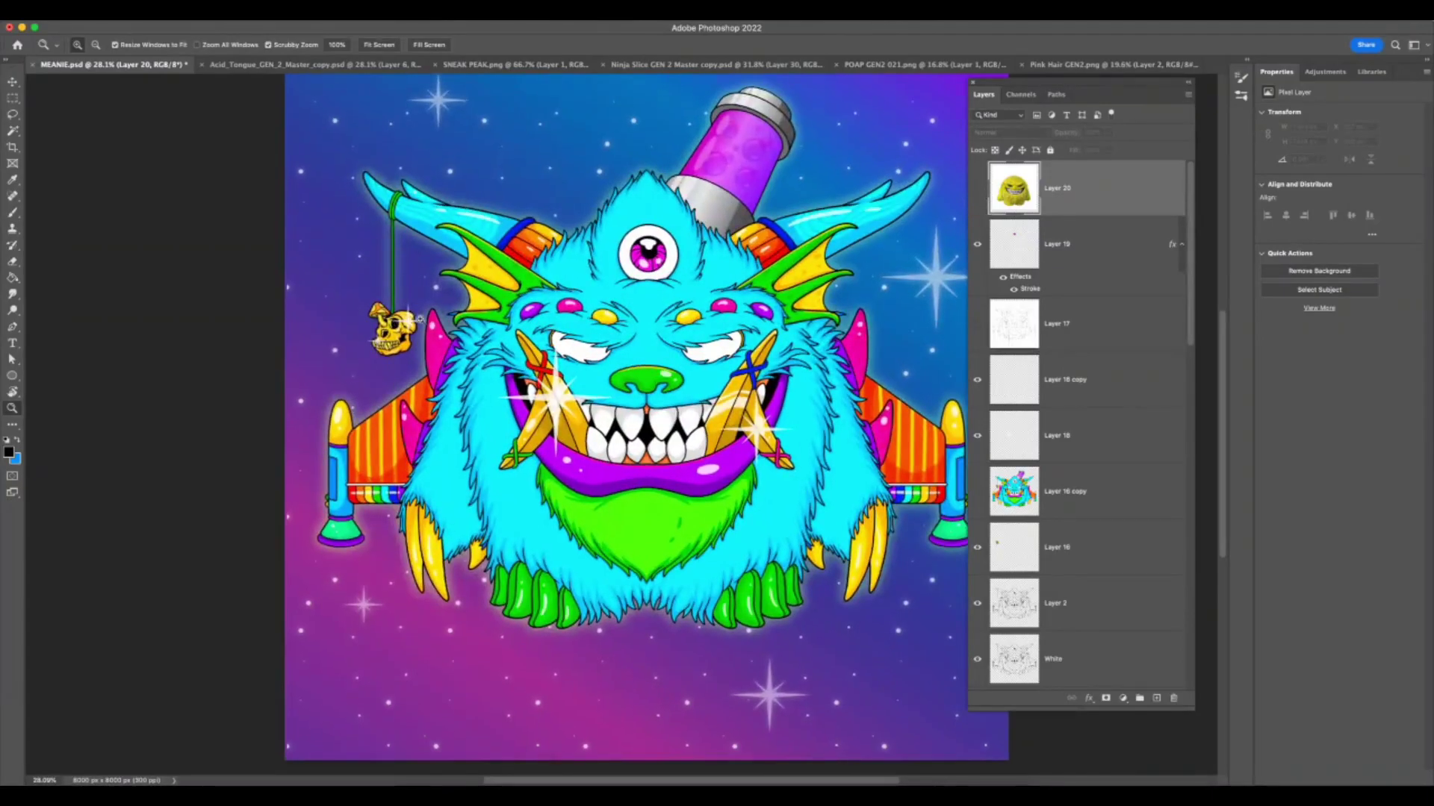
left_click(407, 321)
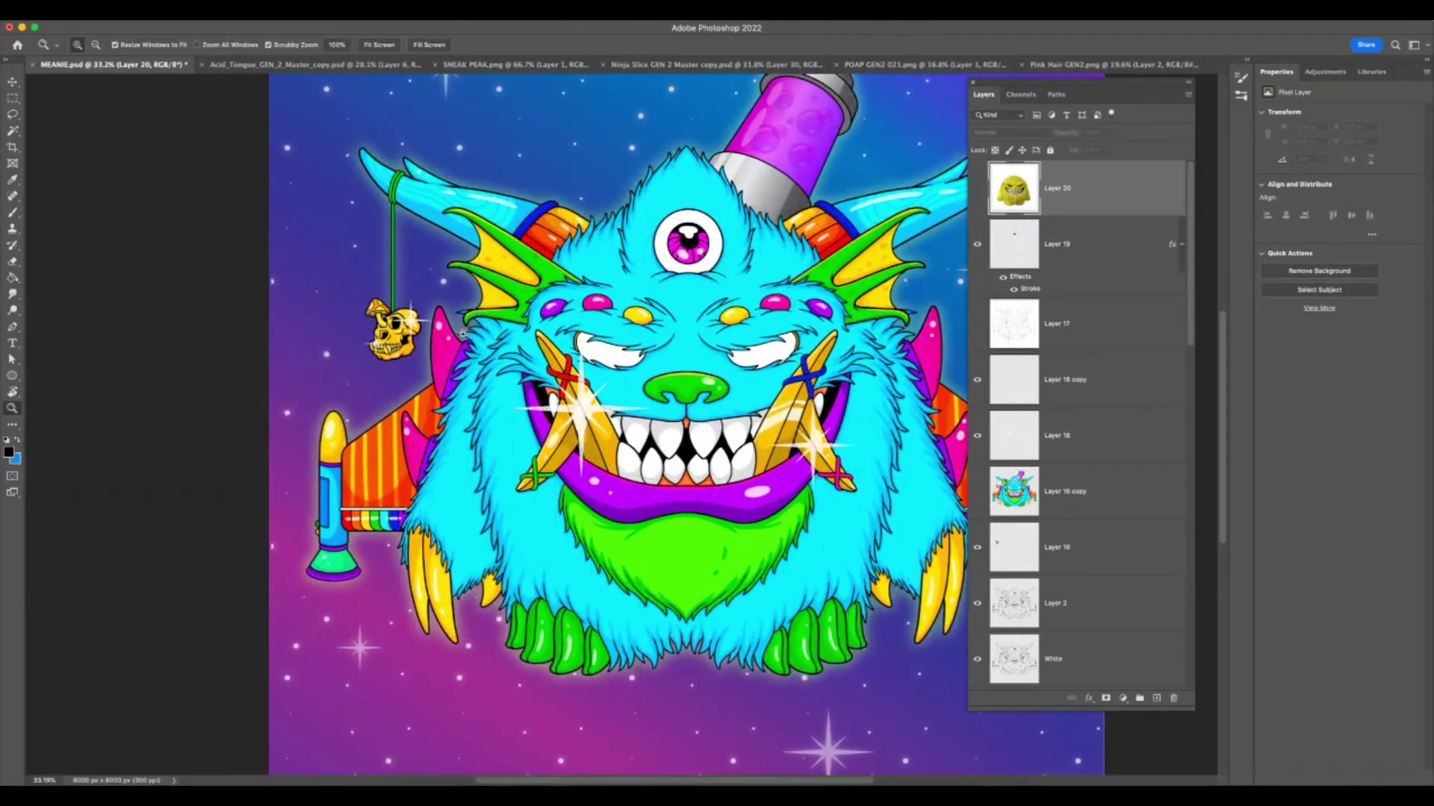
left_click(462, 365, "alt")
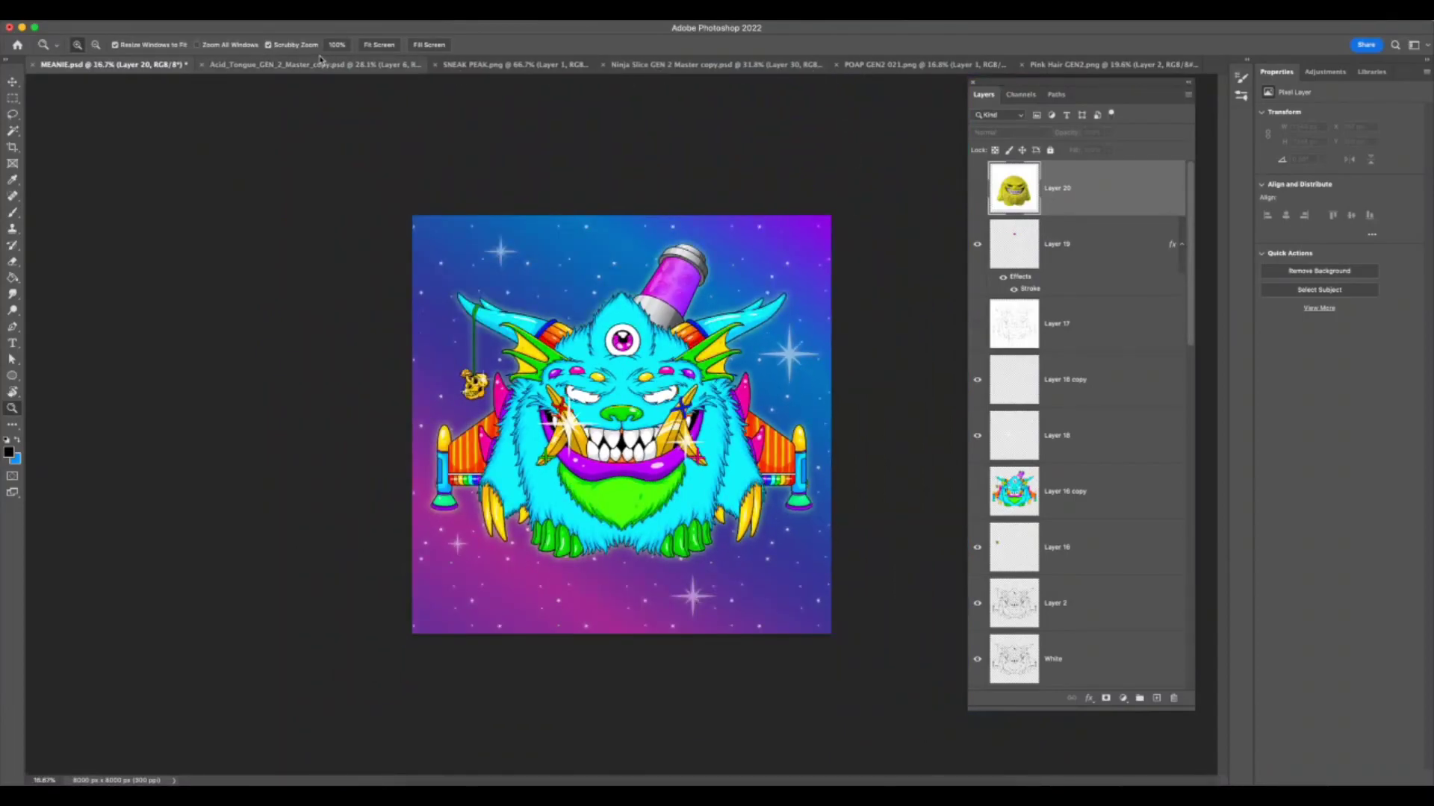
- Switch back to the Acid_Tongue_GEN_2 document
key("super+Tab")
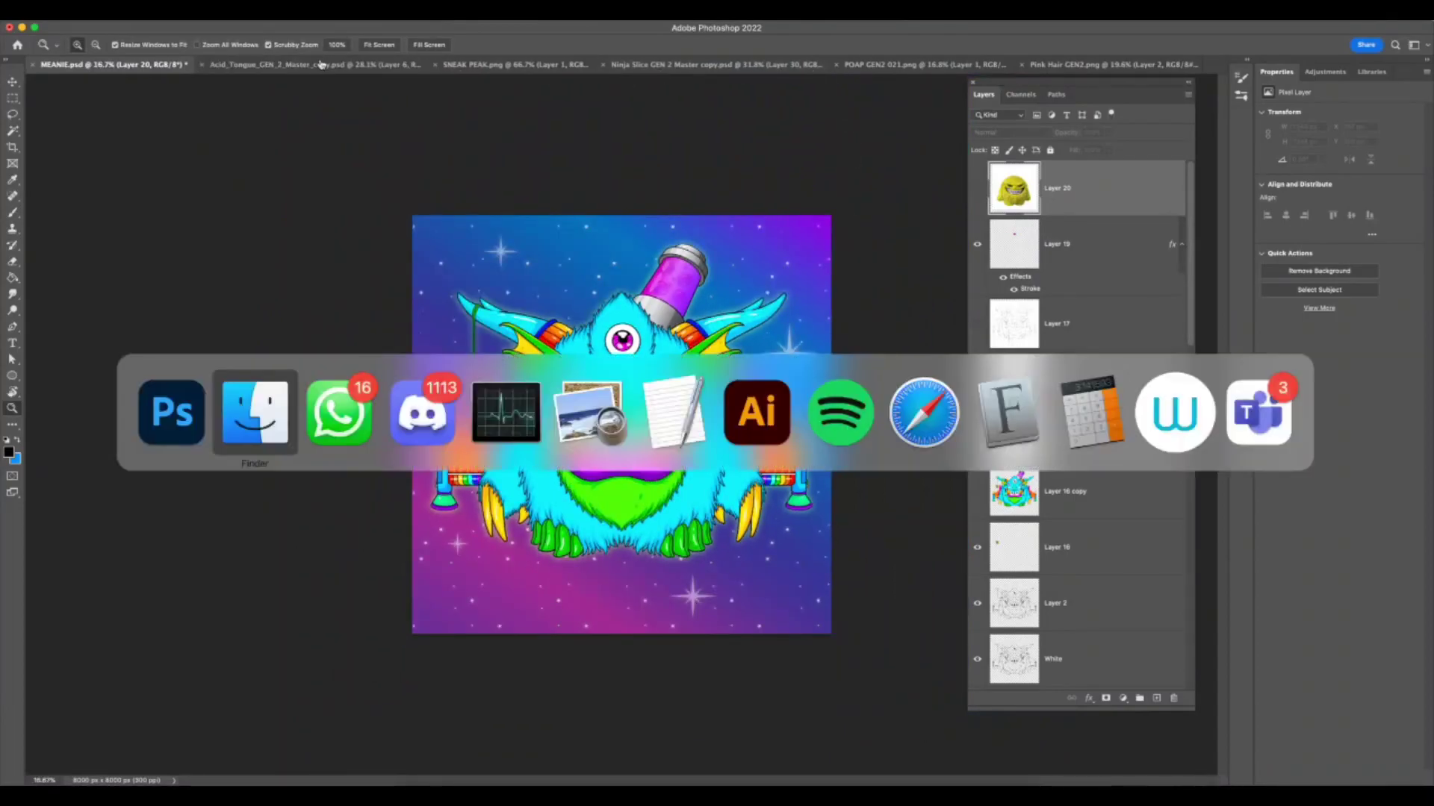
left_click(315, 65)
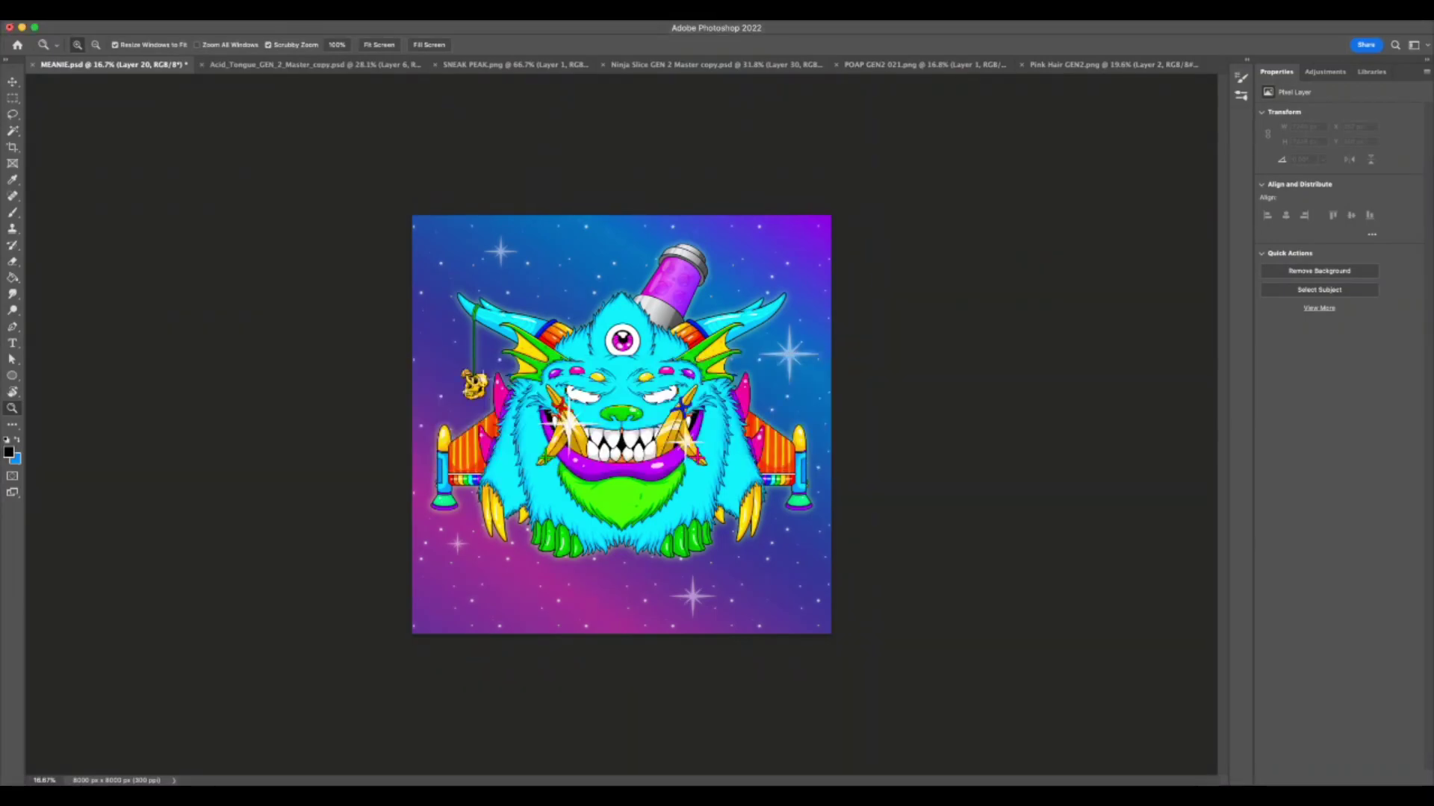
left_click(315, 65)
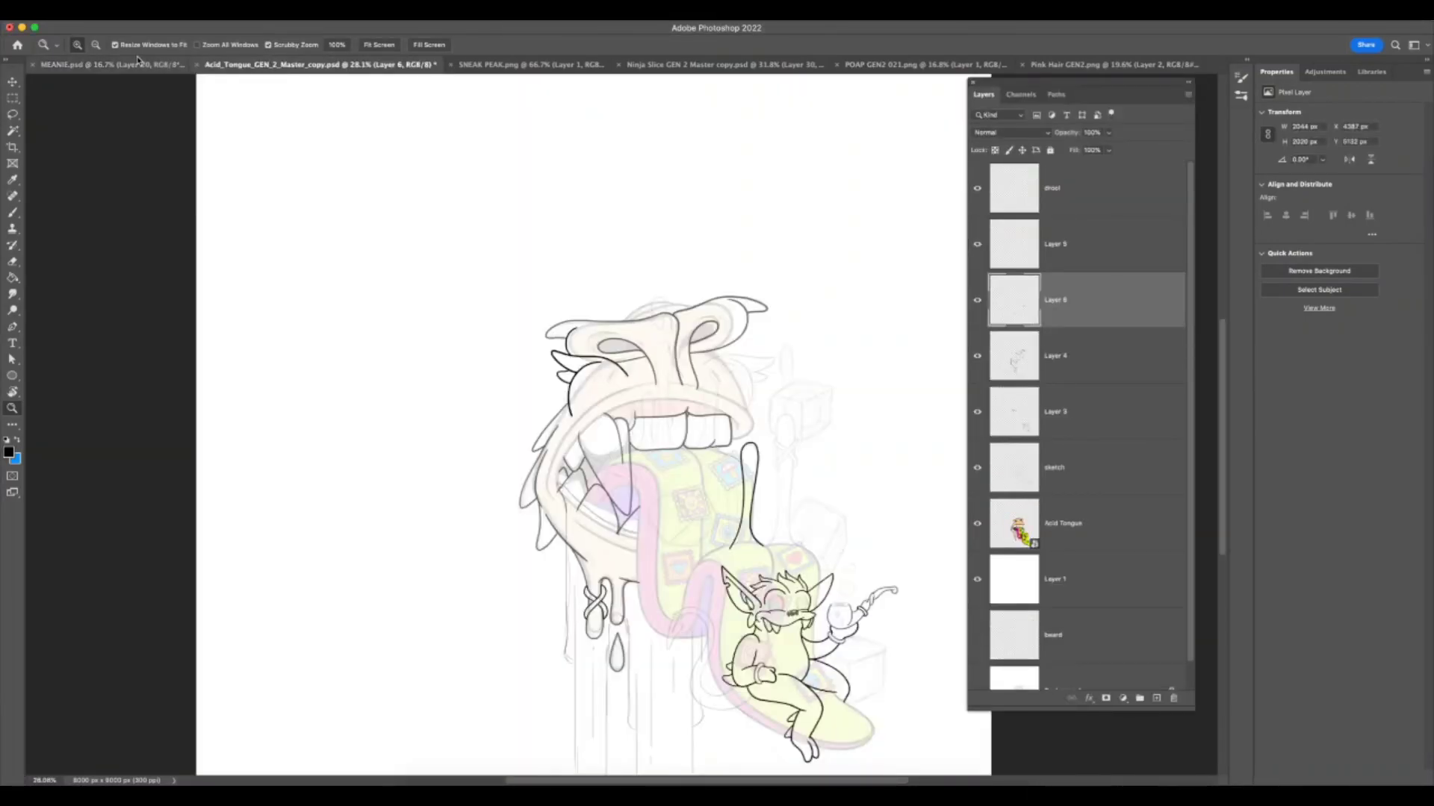
key("super+Tab")
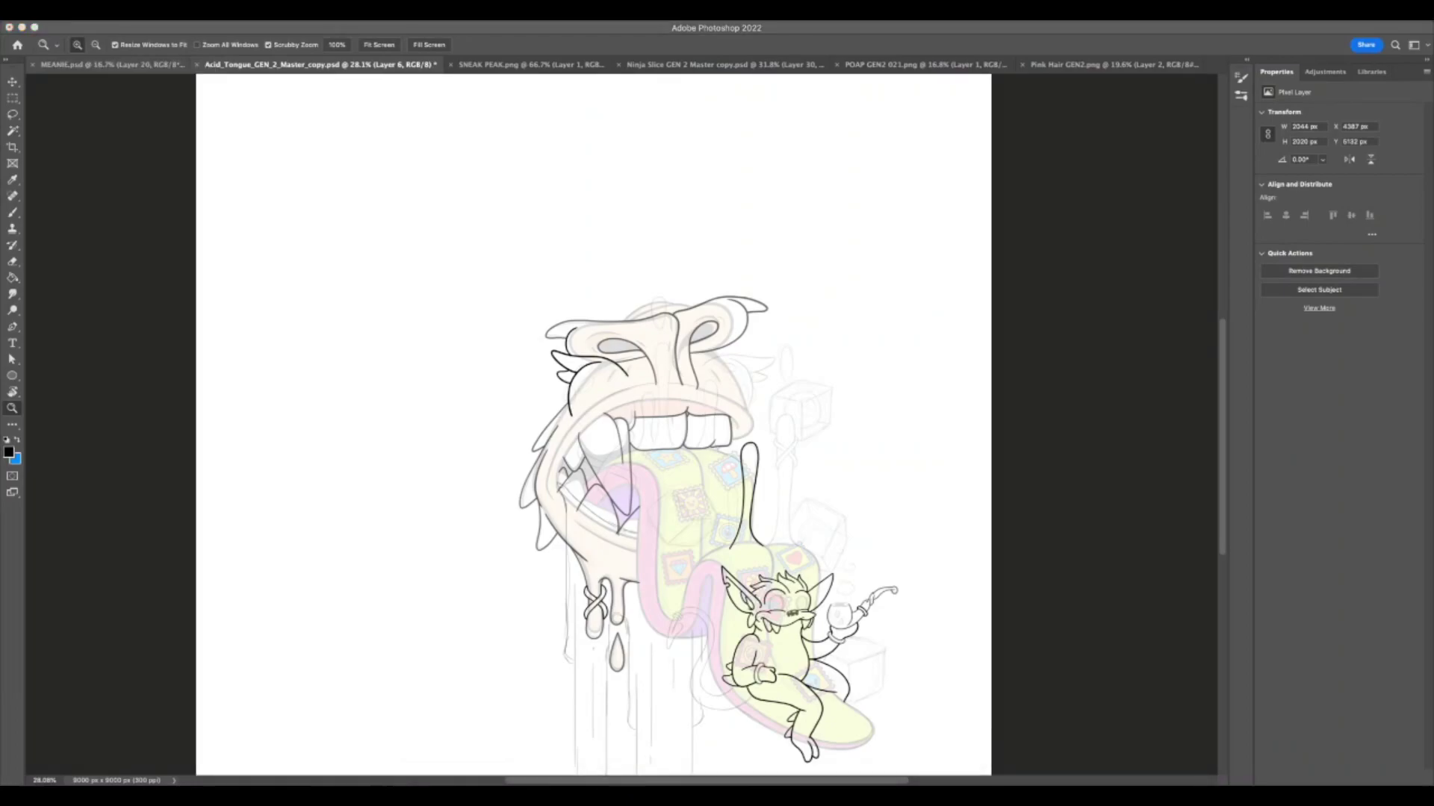
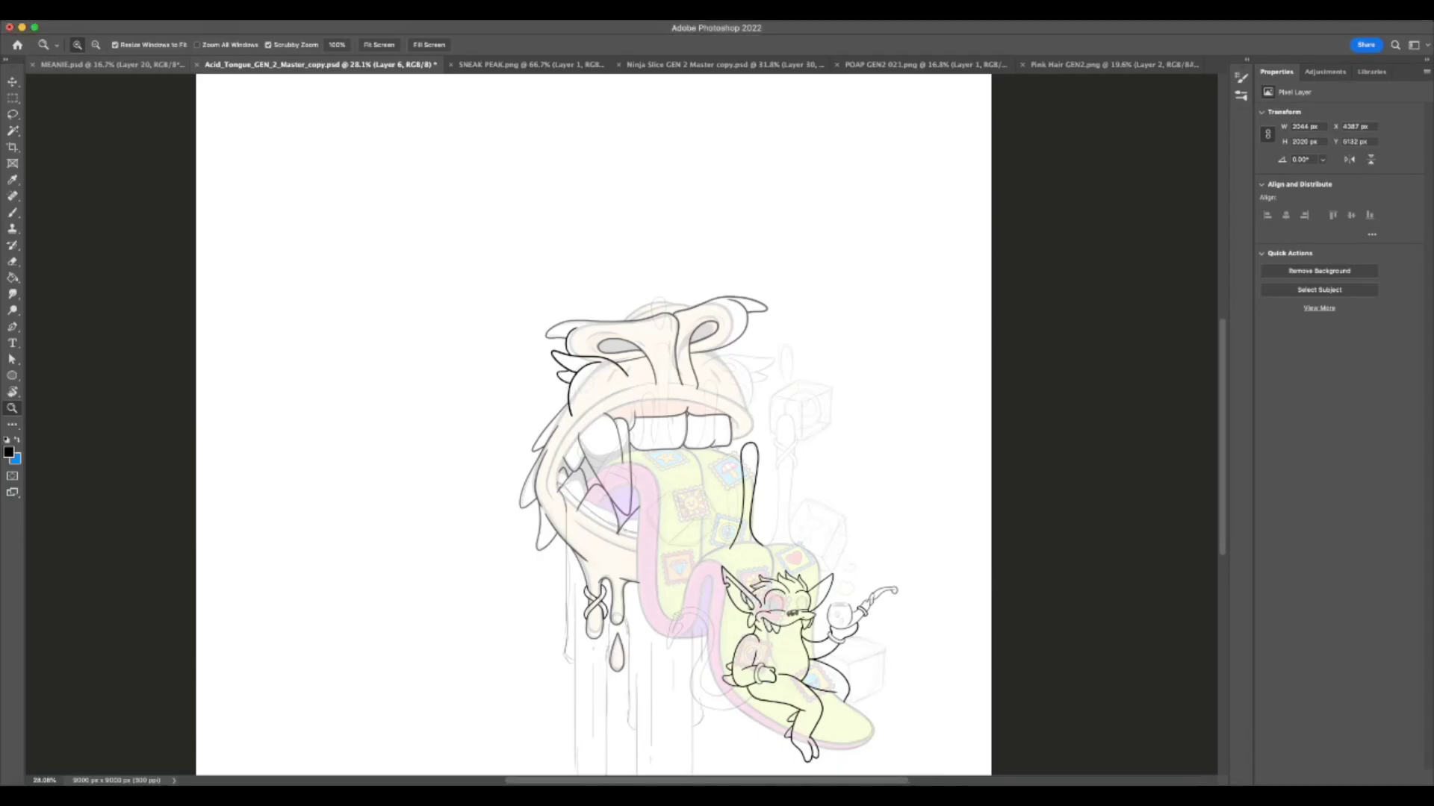
- Return to MEANIE.psd and compare the yellow monster on Layer 20 with the finished artwork, leaving the layer hidden
left_click(112, 64)
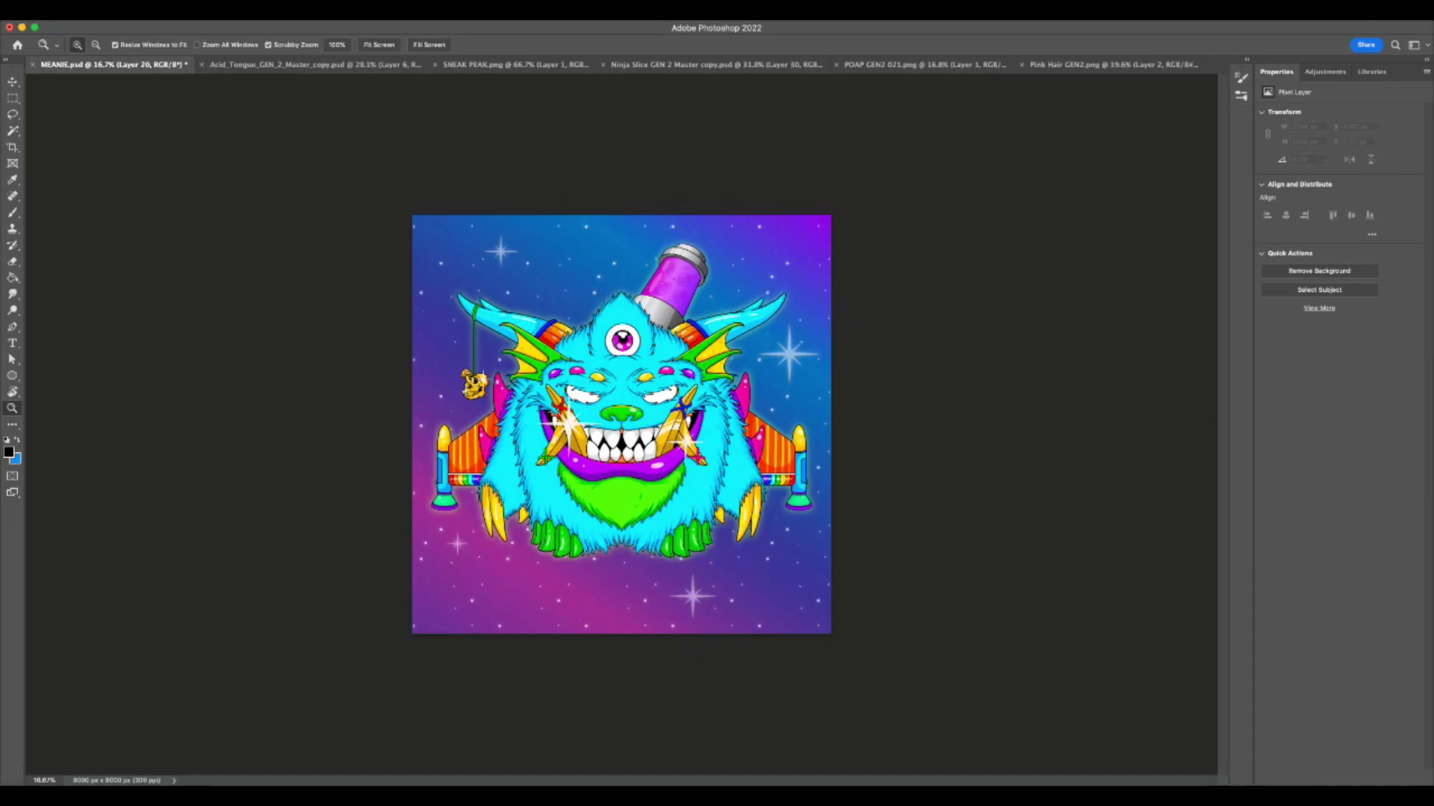
key("super+")
key("super+")
key("super+")
key("F7")
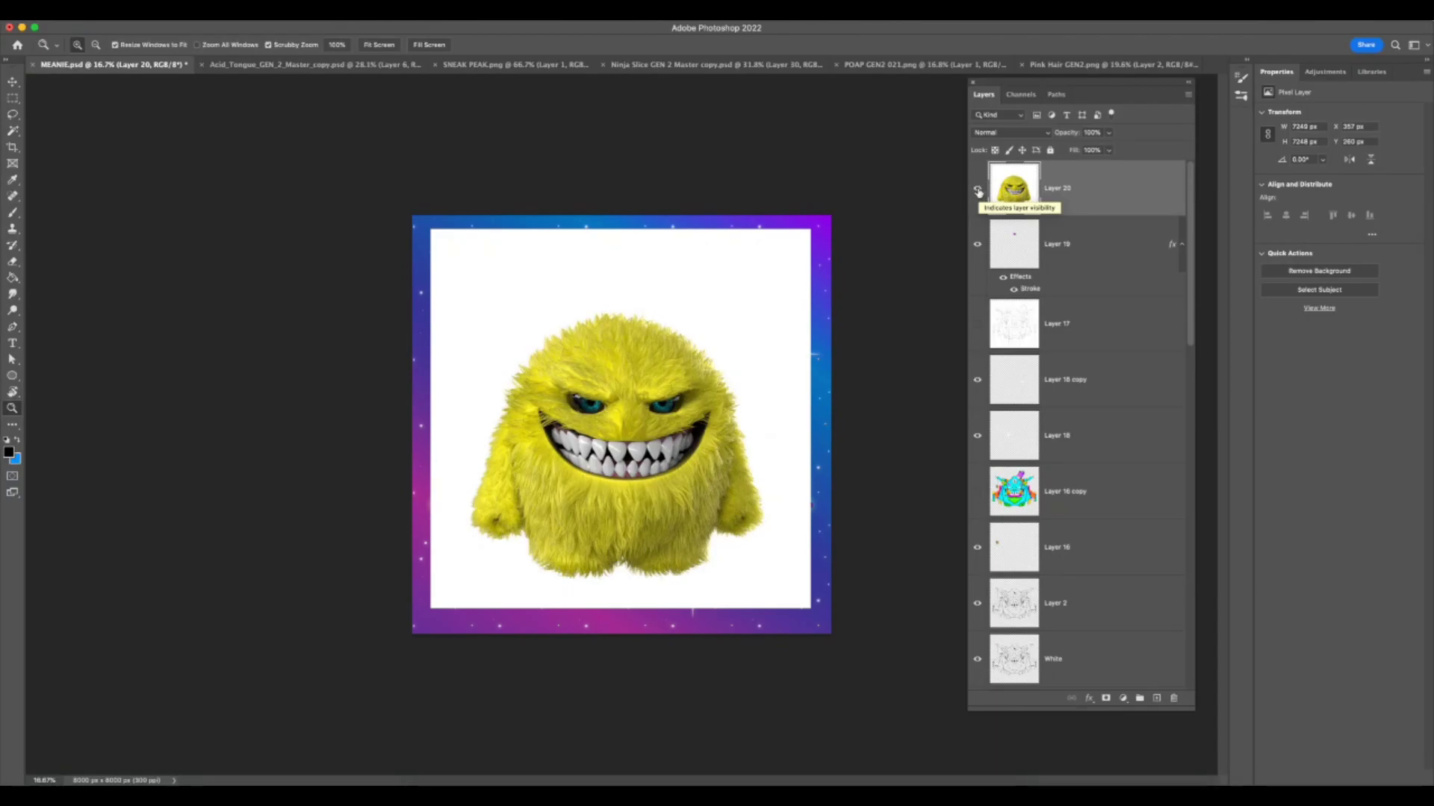
left_click(978, 191)
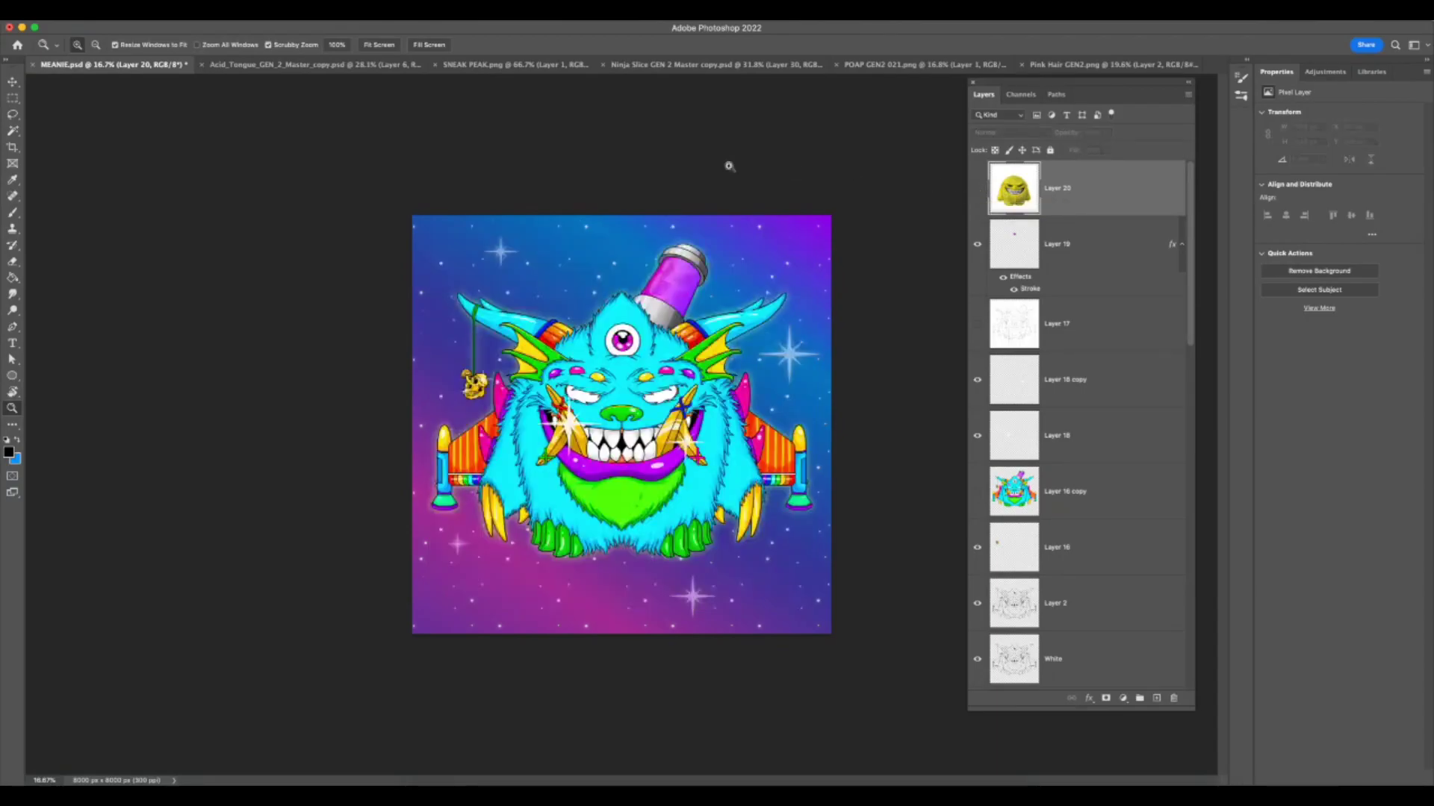
- Go back to the Acid_Tongue_GEN_2 document and look over the inked mouth, tongue and seated creature
left_click(340, 67)
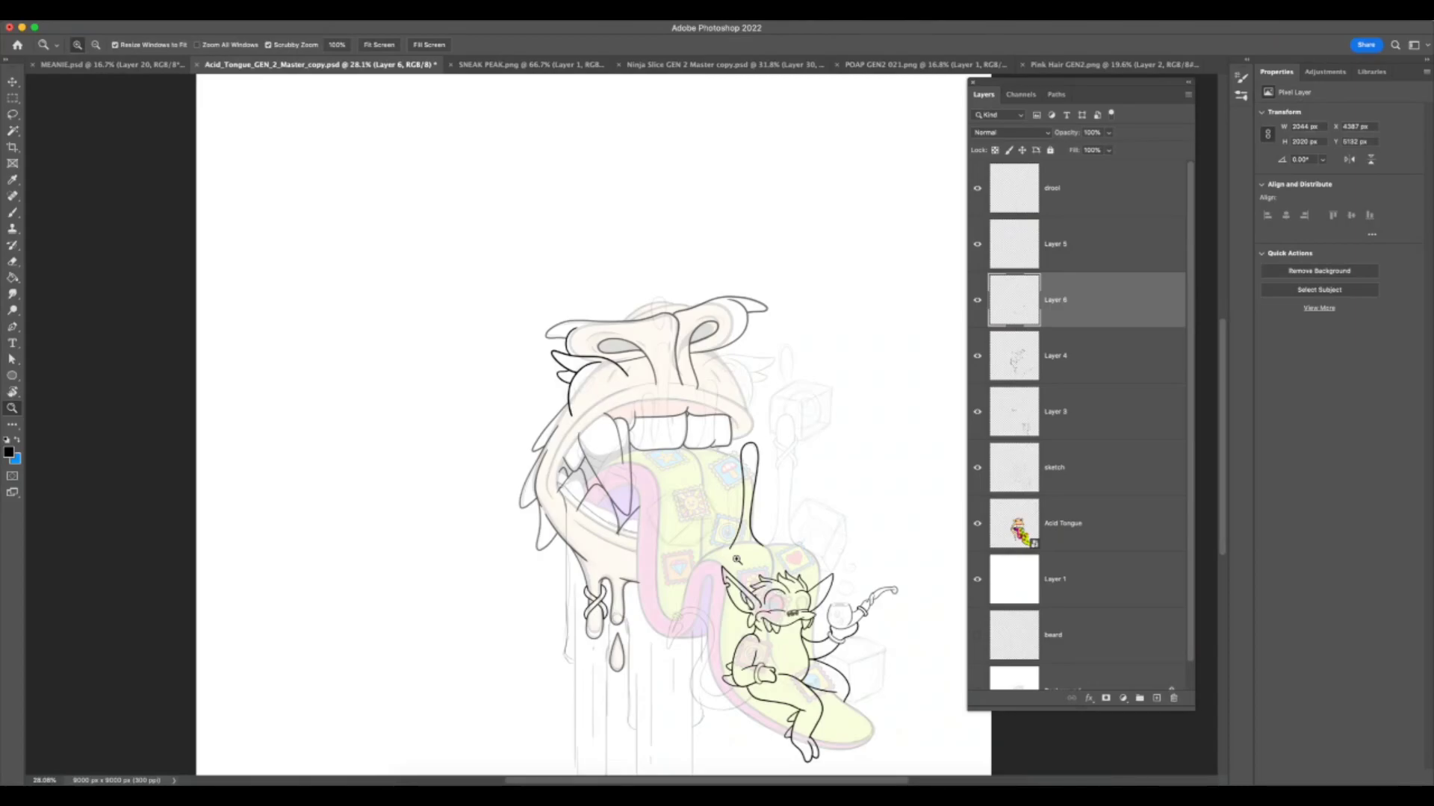
key("super+Tab")
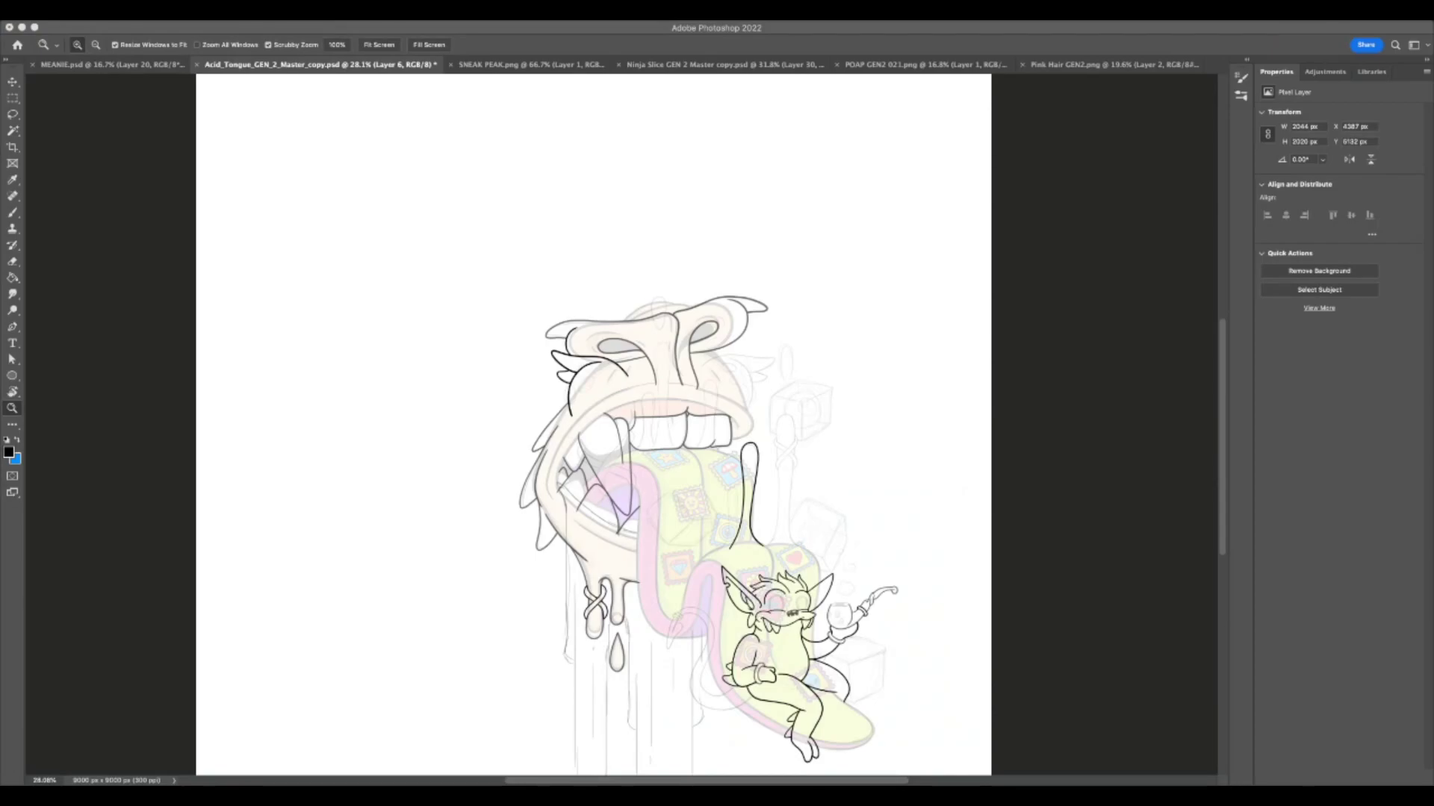
left_click(736, 559)
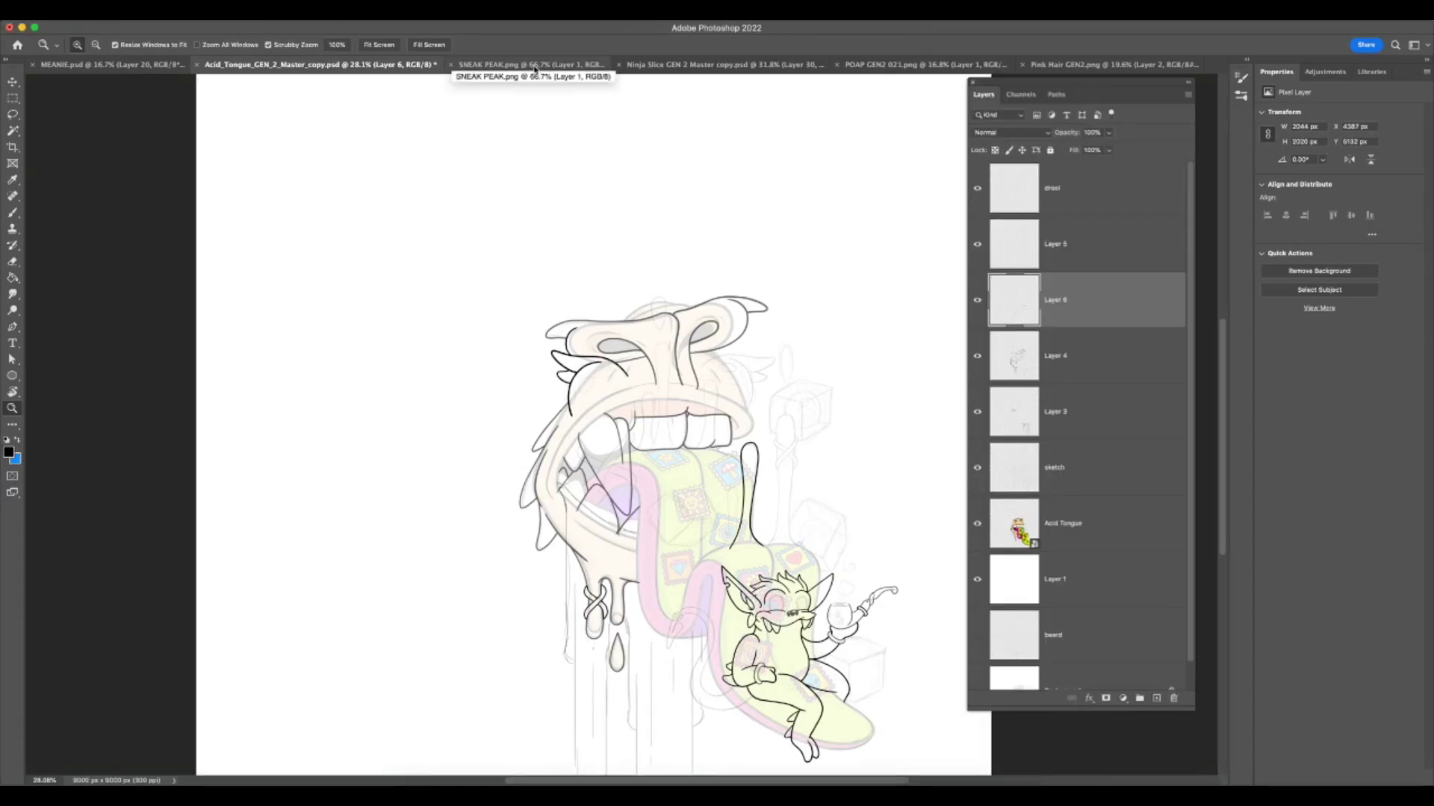
scroll(545, 241, "right", 3)
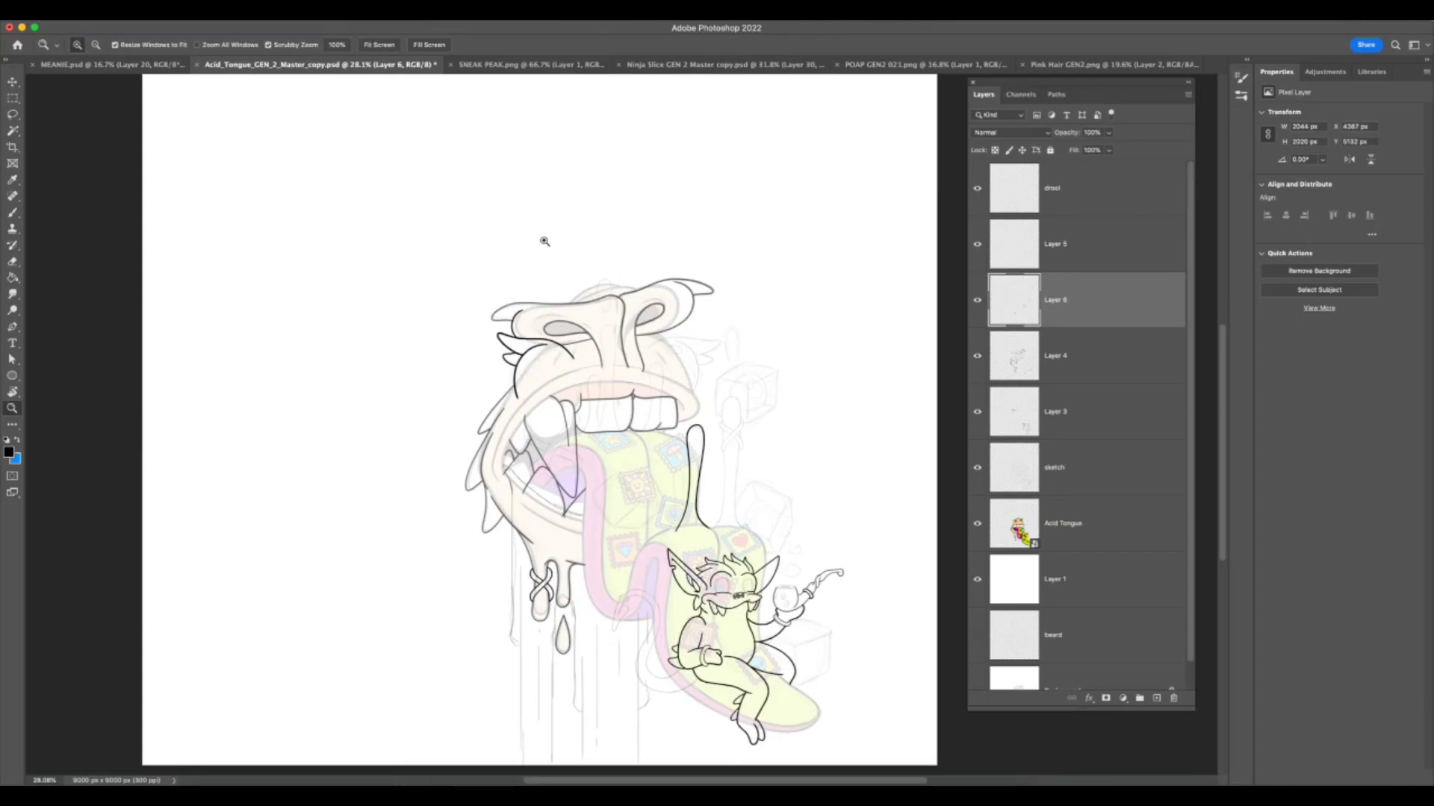
scroll(545, 242, "up", 2)
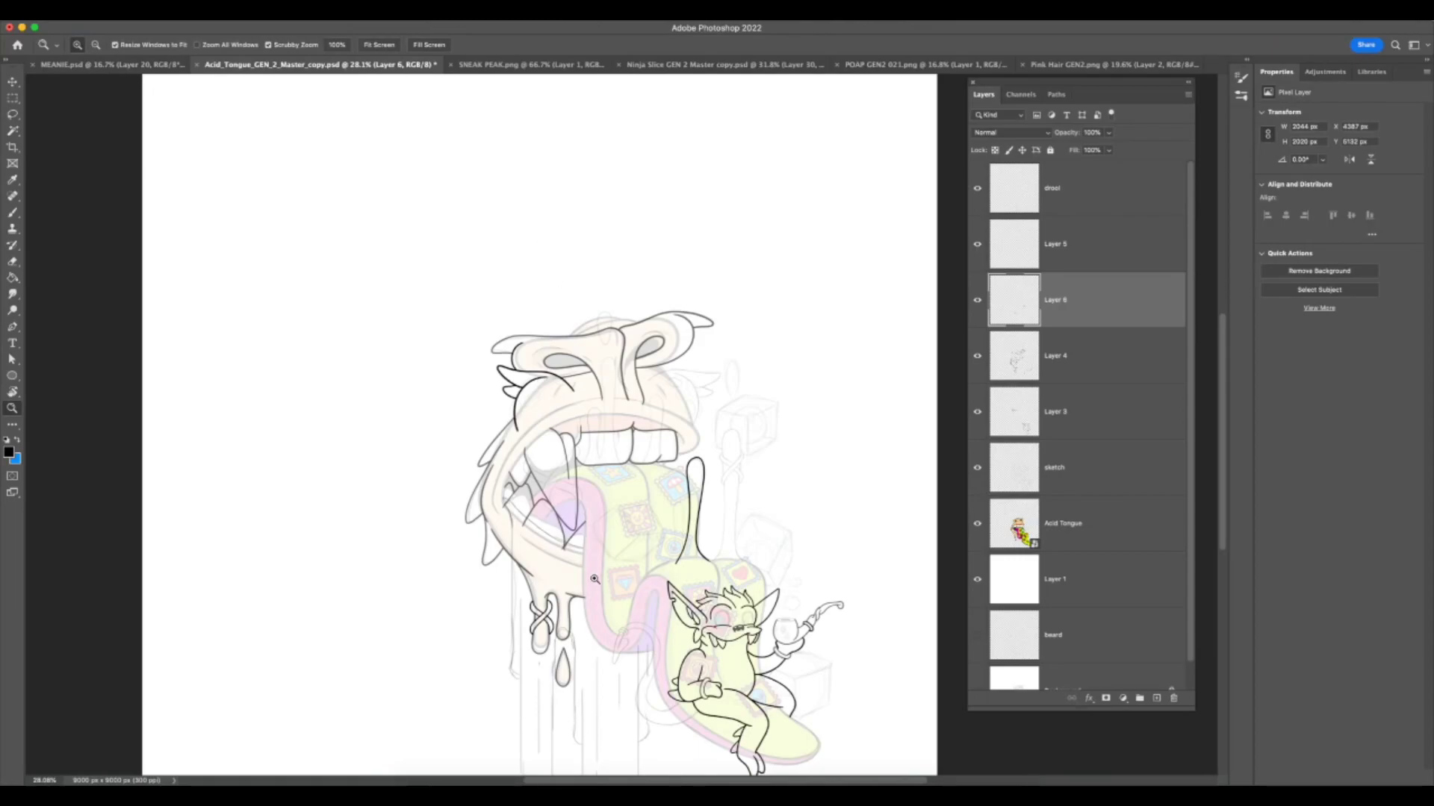
scroll(594, 579, "down", 1)
scroll(595, 579, "right", 1)
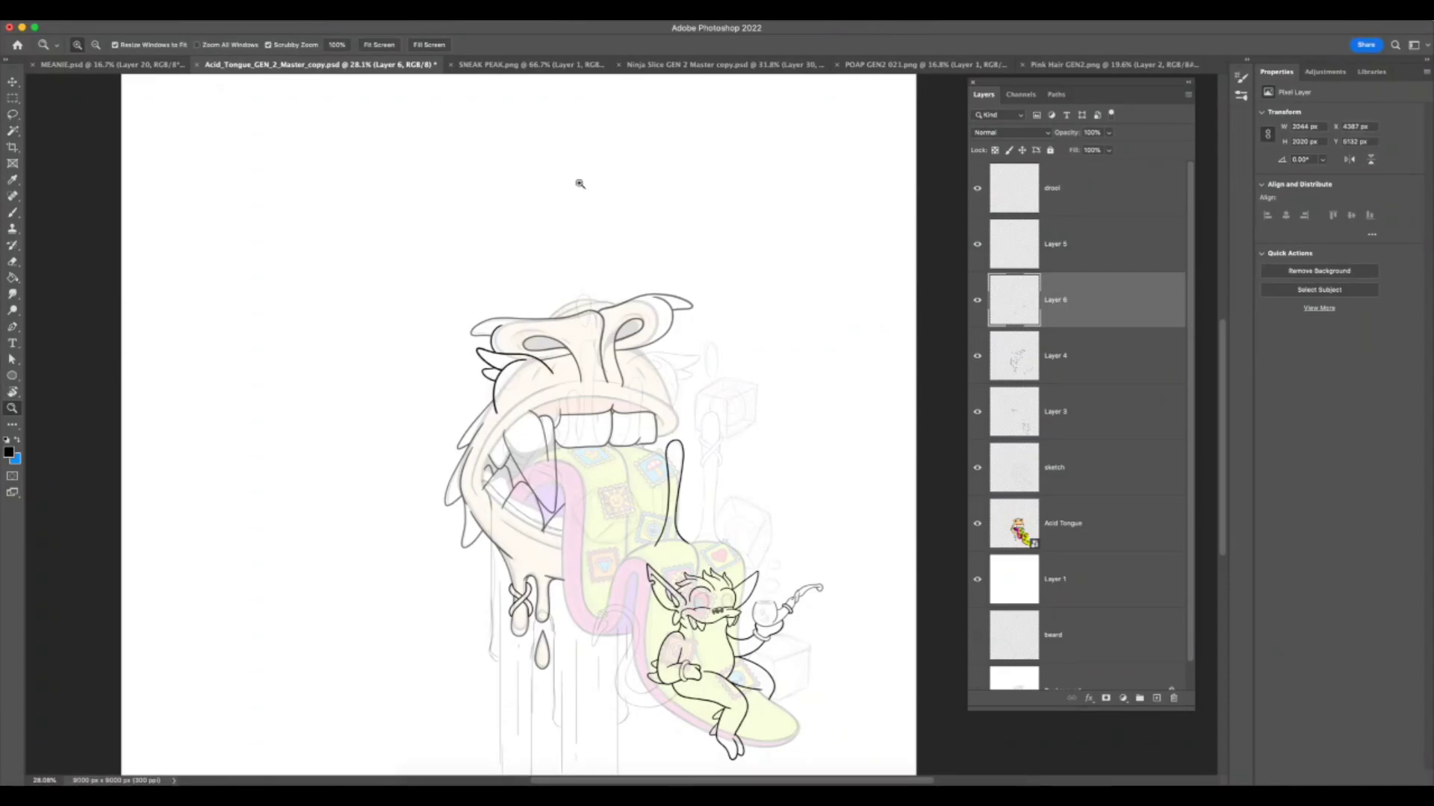
- Check the mosaic artwork in SNEAK PEAK.png and return to the Acid_Tongue_GEN_2 line art
left_click(520, 65)
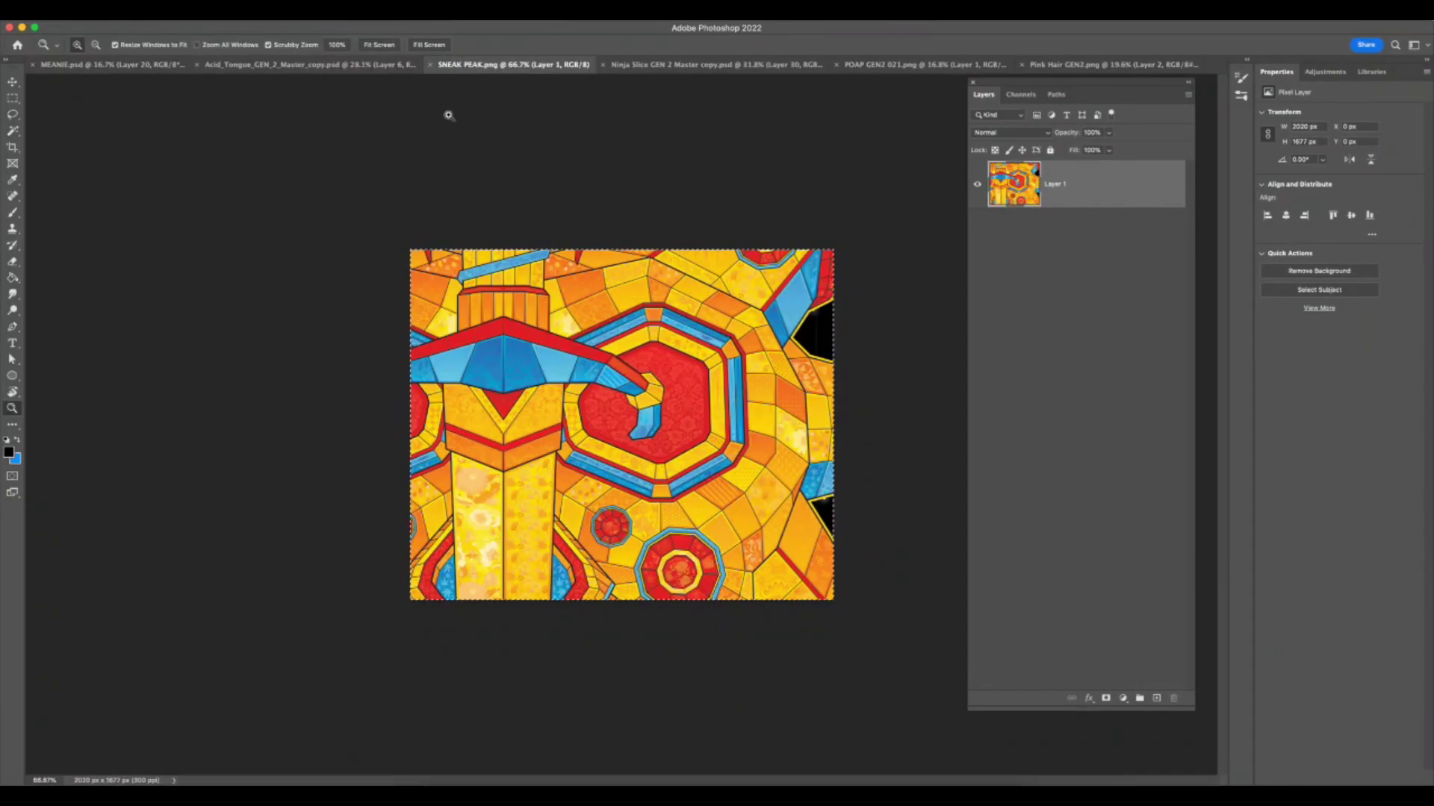
left_click(329, 67)
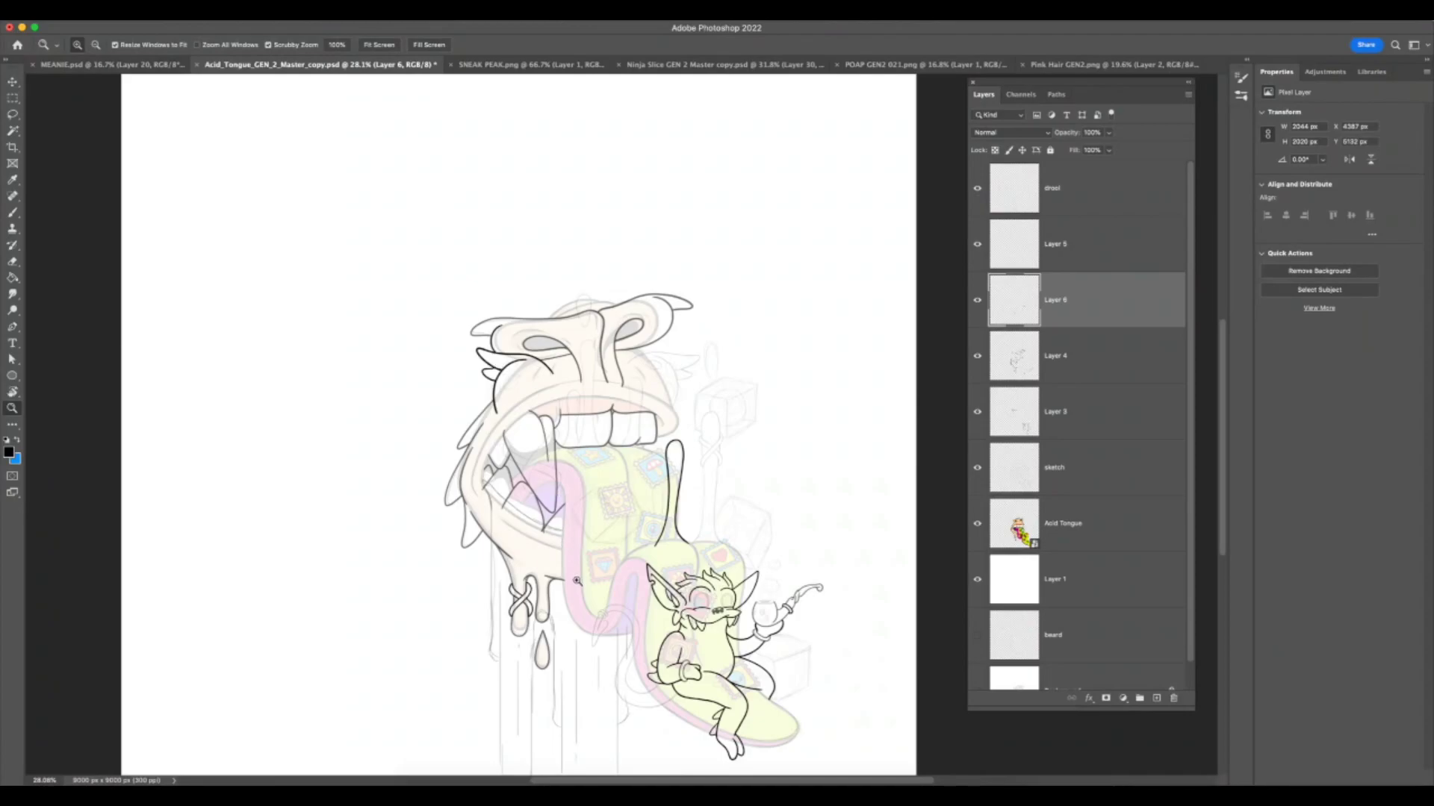
scroll(582, 575, "down", 2)
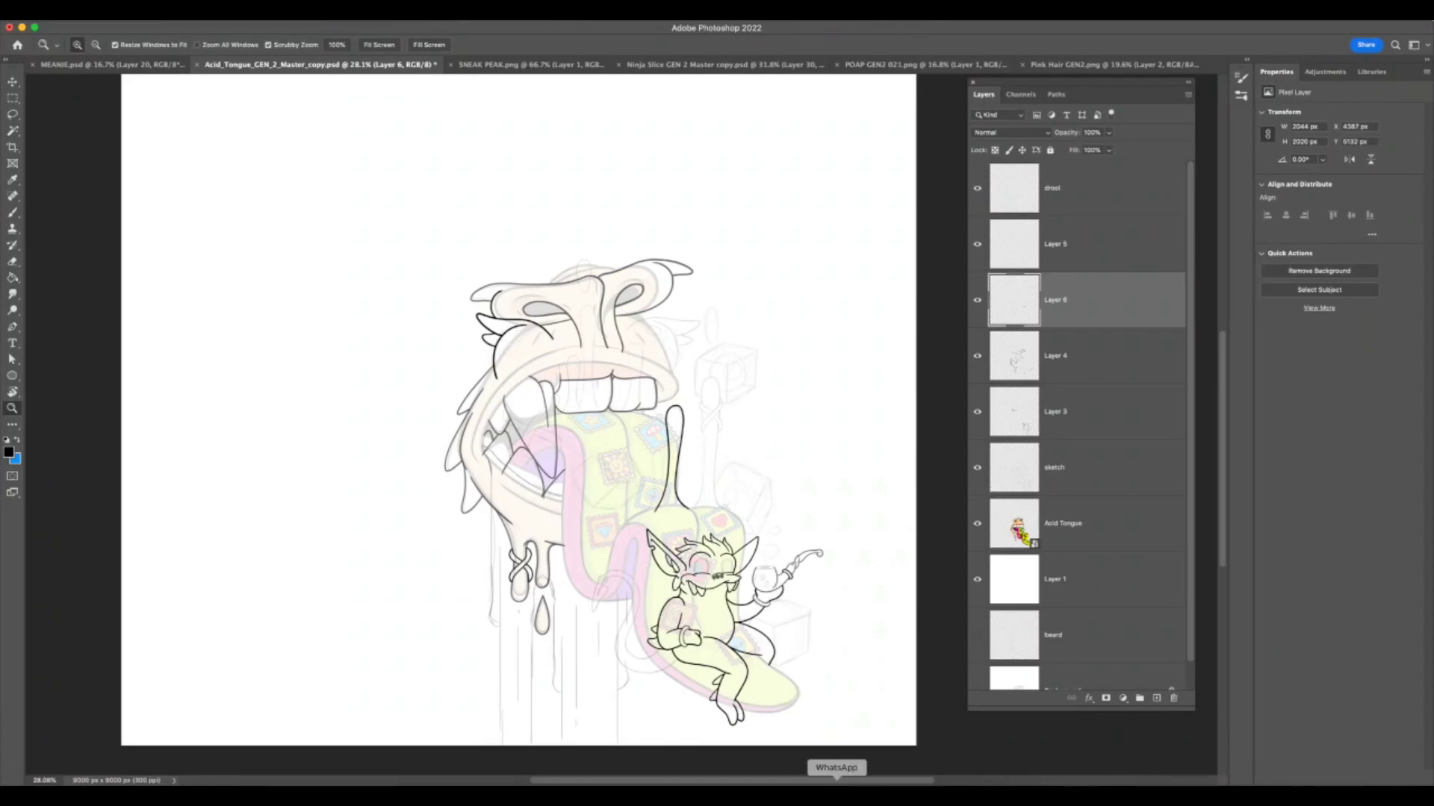
key("F7")
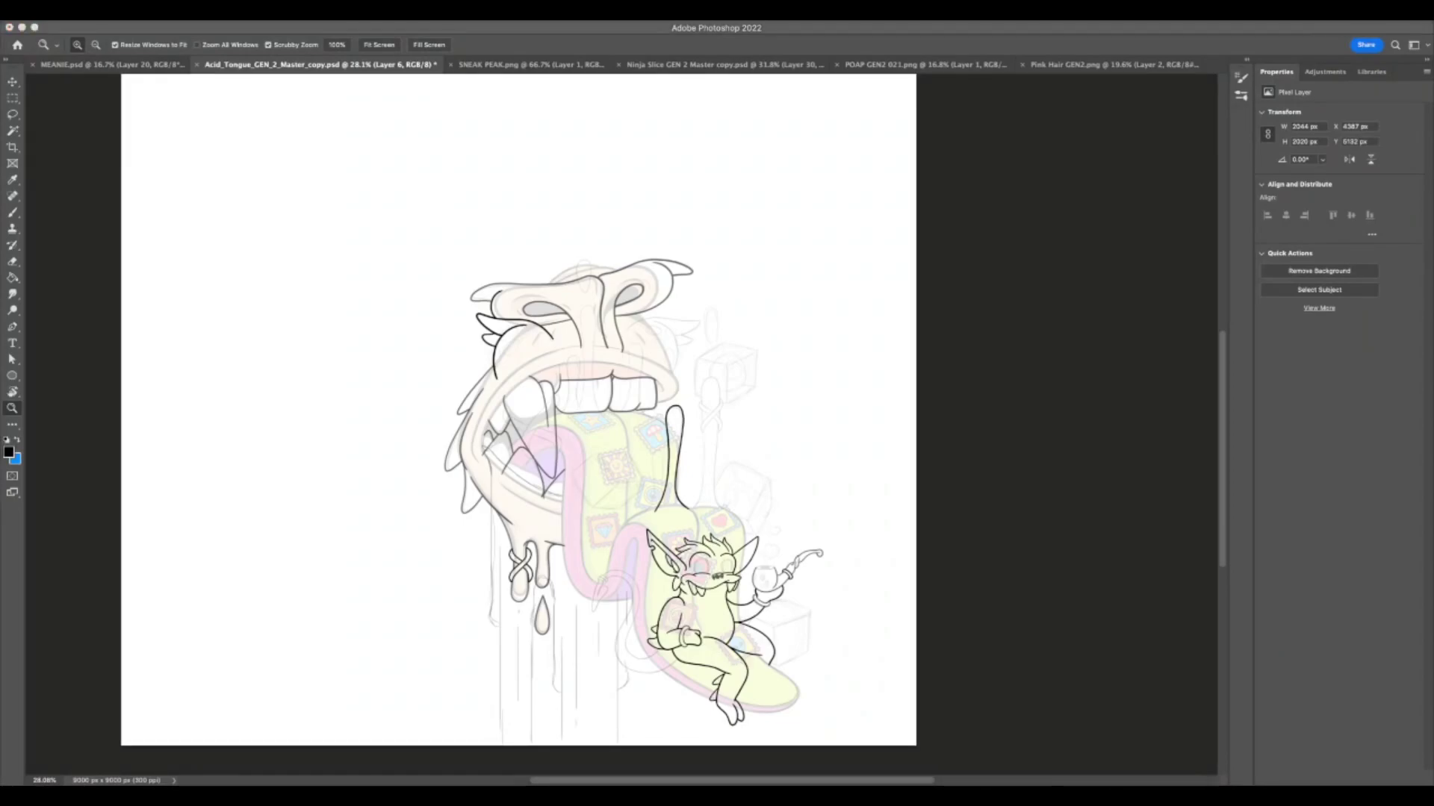